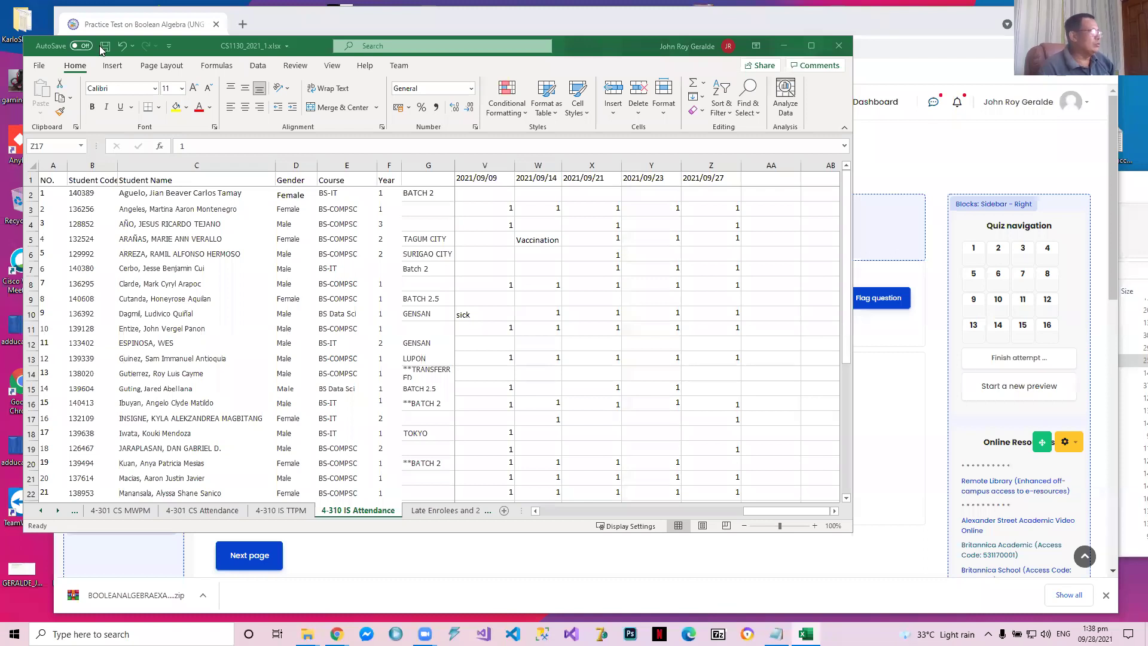
Close the attendance workbook CS1130_2021_1.xlsx and save its changes
click(794, 62)
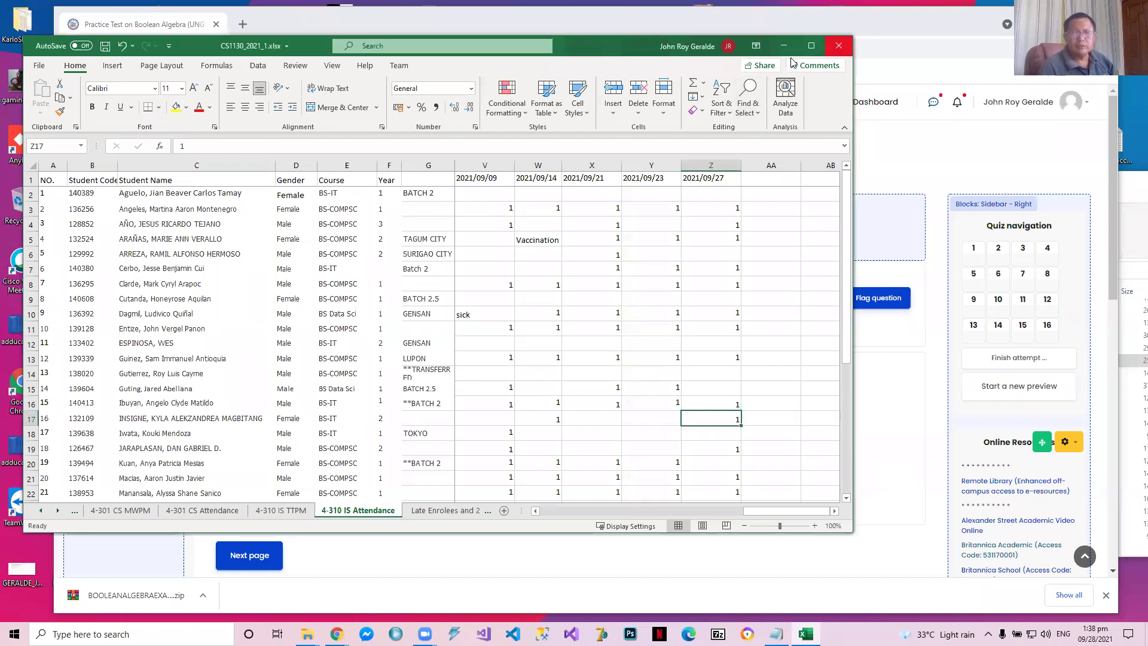
key(alt+F4)
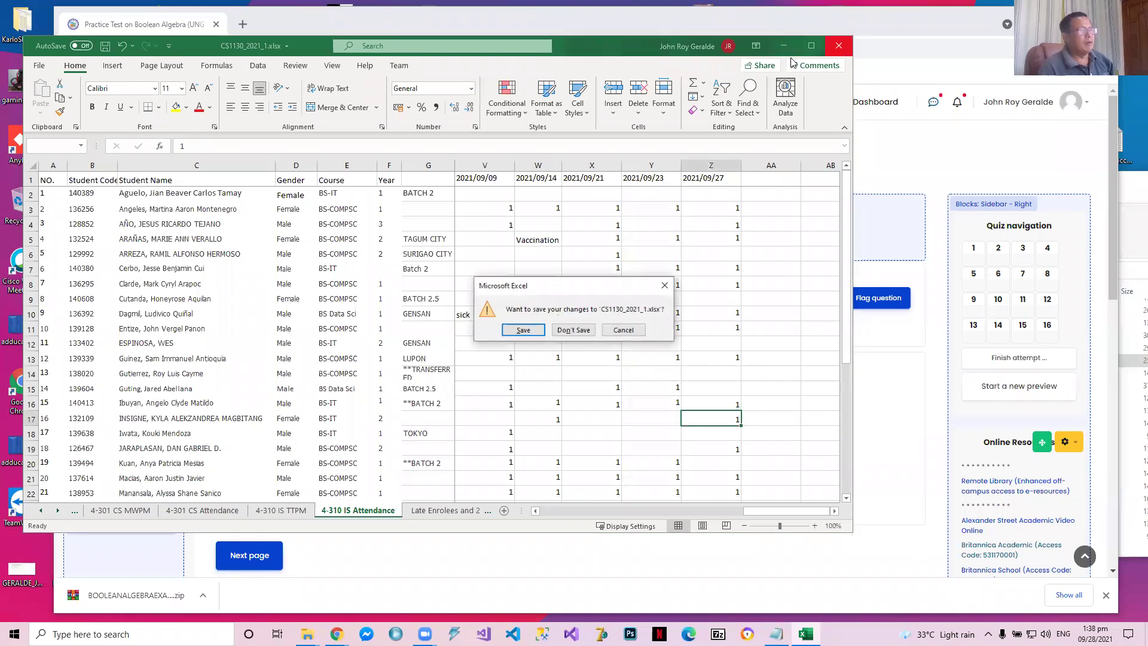
click(518, 329)
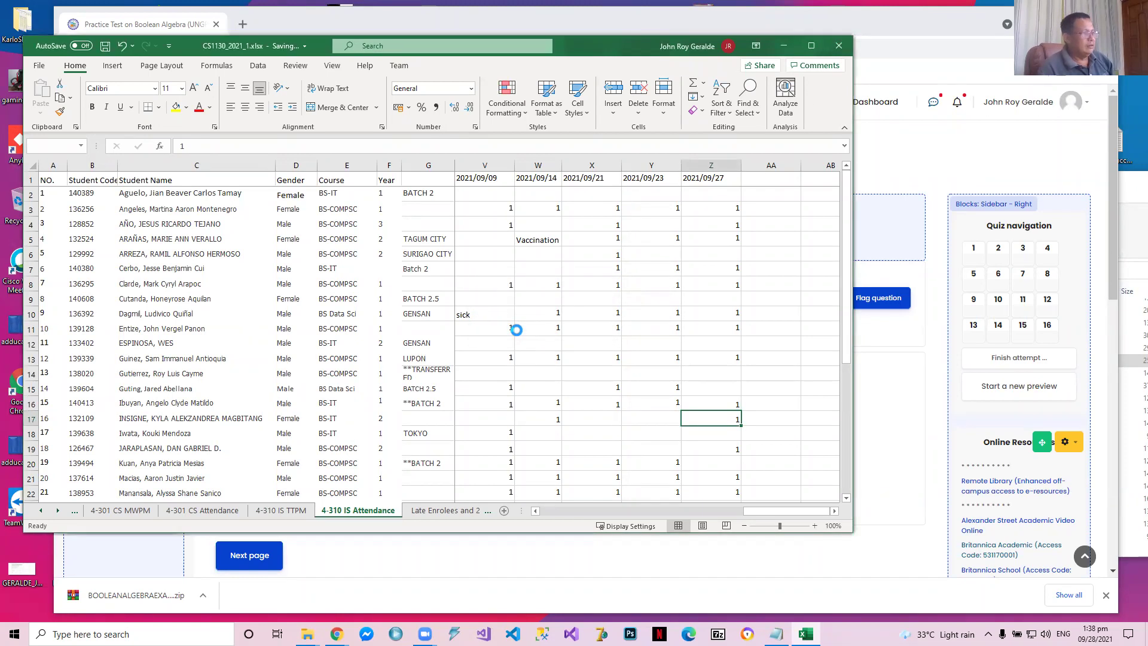
Launch Excel, open the recent workbook BooleanALGEBRAEXAM.xlsx and bring its first sheet tabs into view
key(super+s)
text(e)
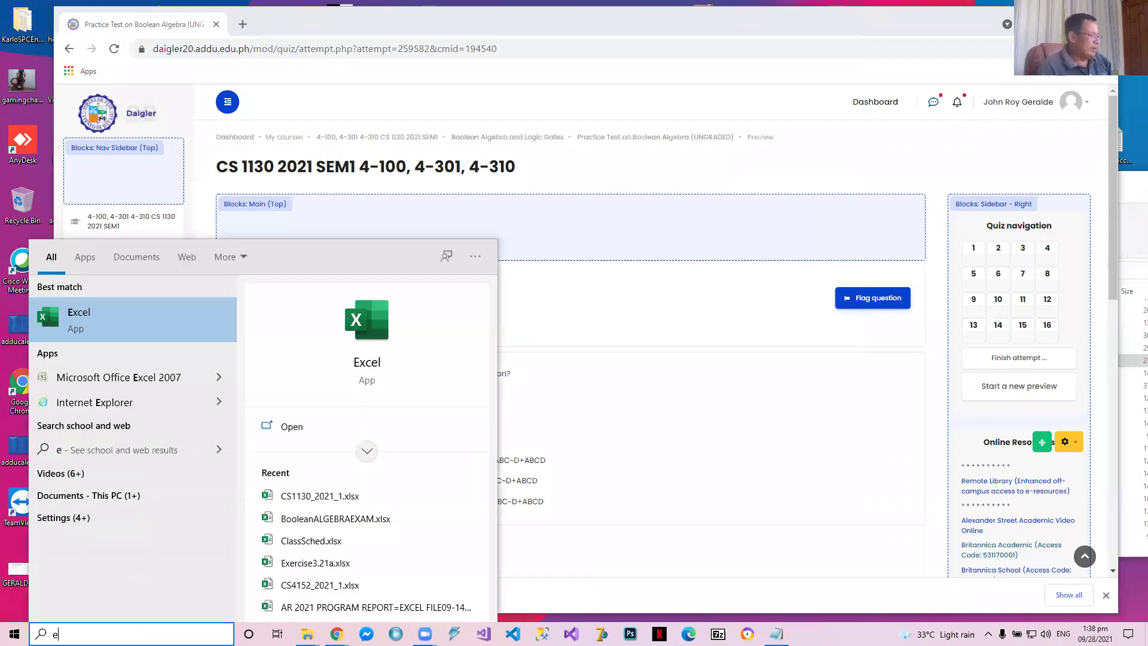
click(143, 322)
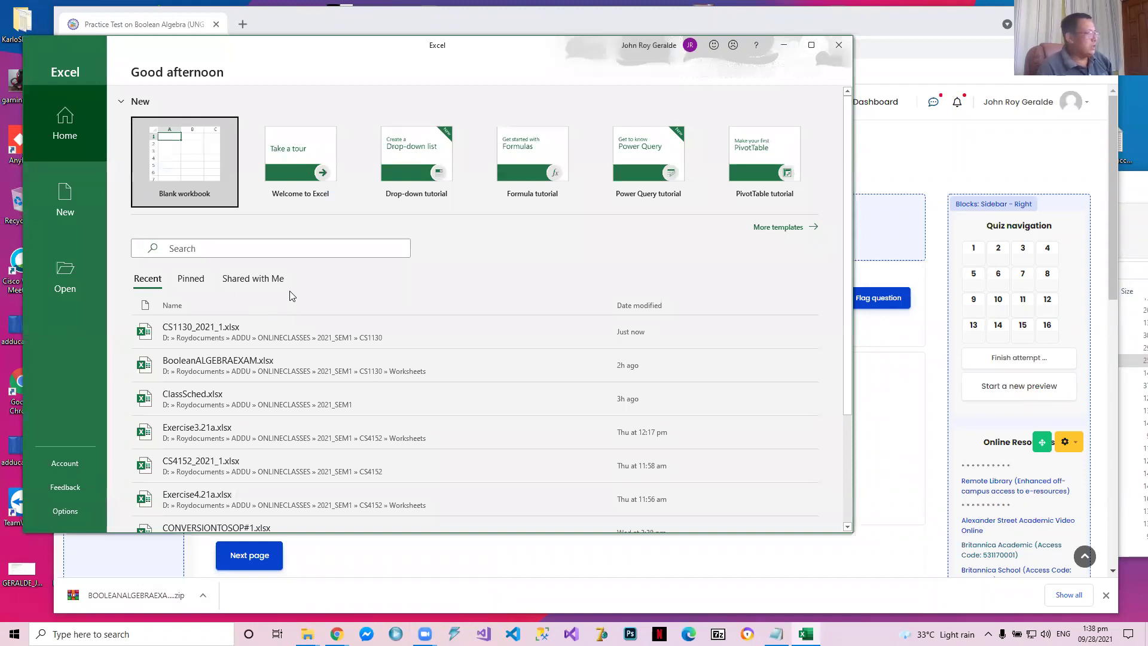
click(254, 367)
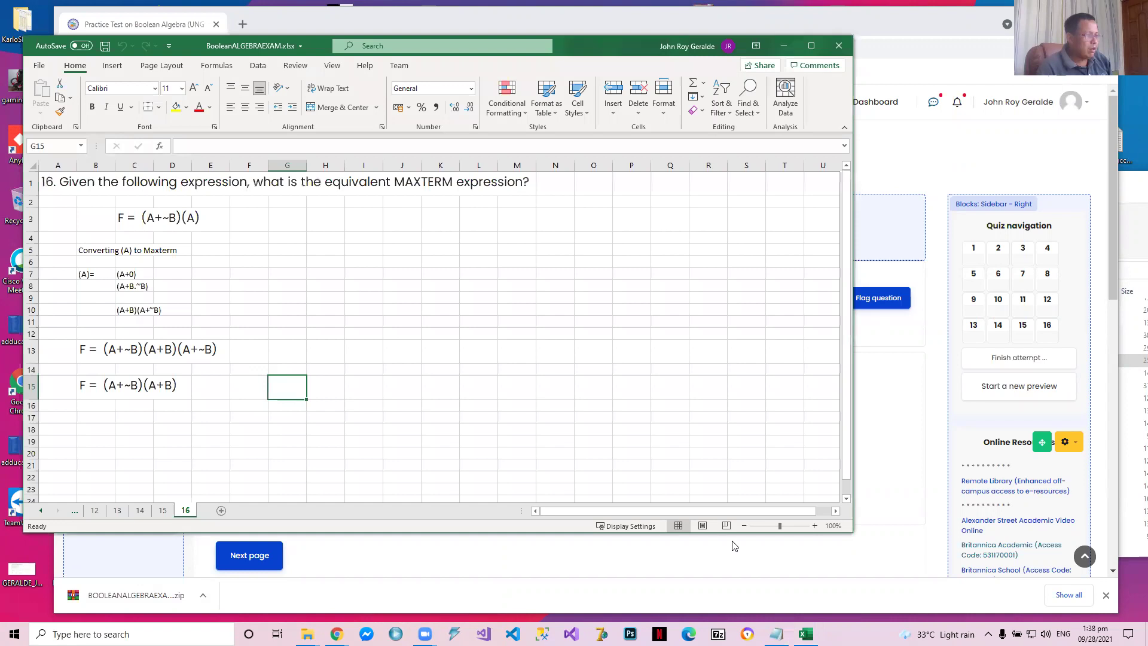
click(41, 513)
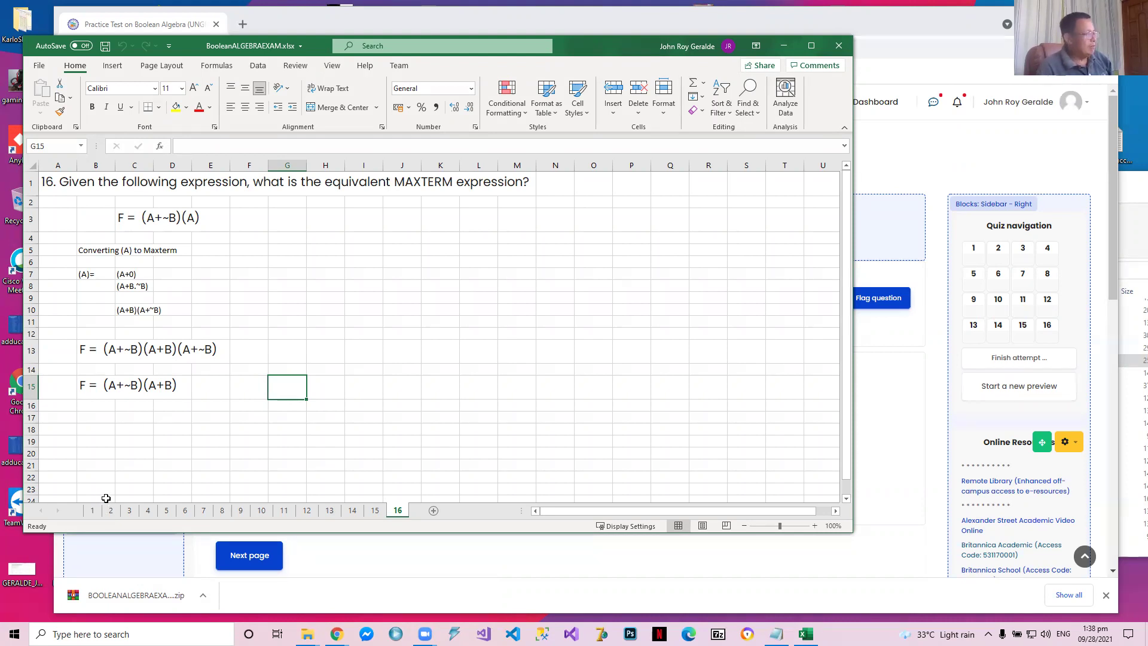
Switch to Chrome, closing the pagani design window and bringing up the Practice Test on Boolean Algebra window
click(337, 633)
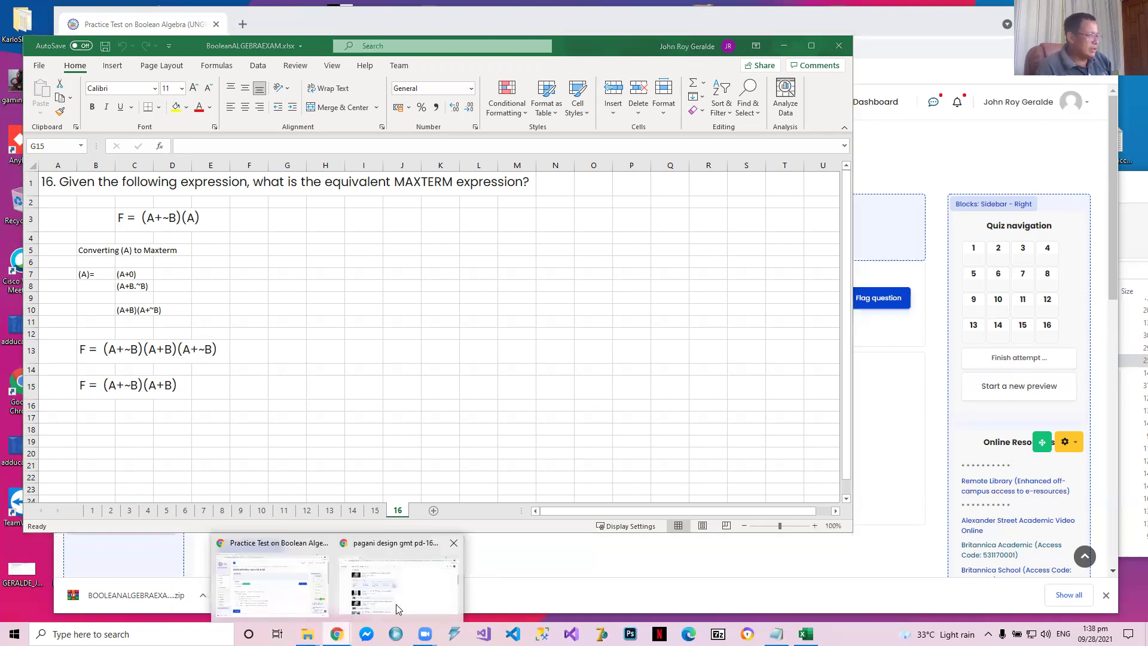
click(455, 542)
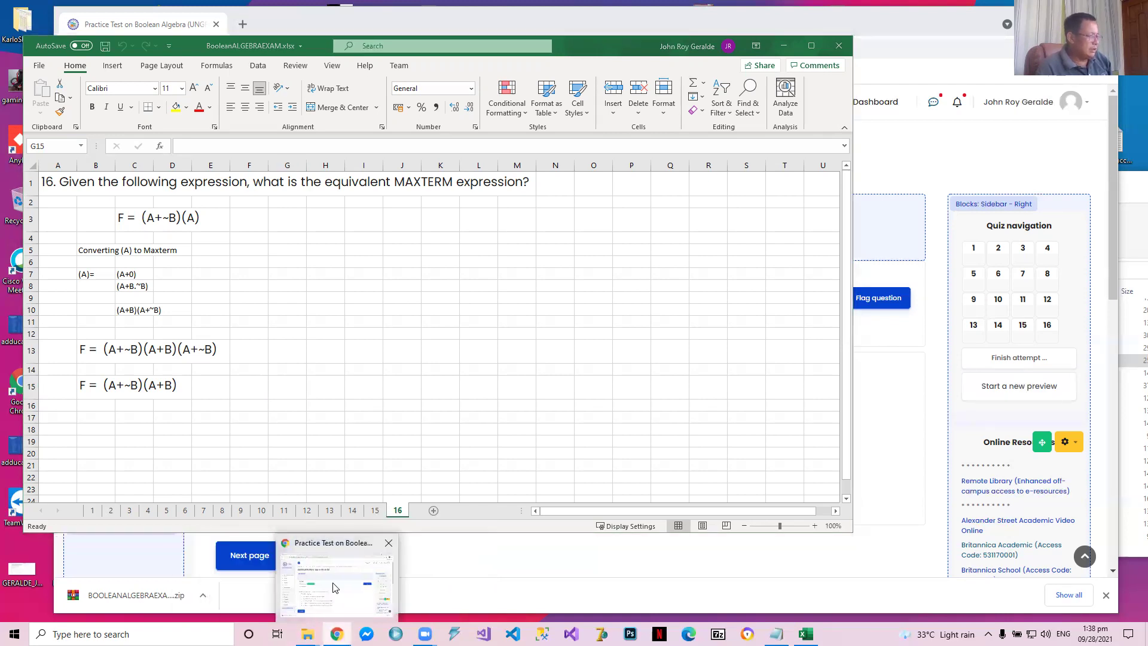
click(344, 589)
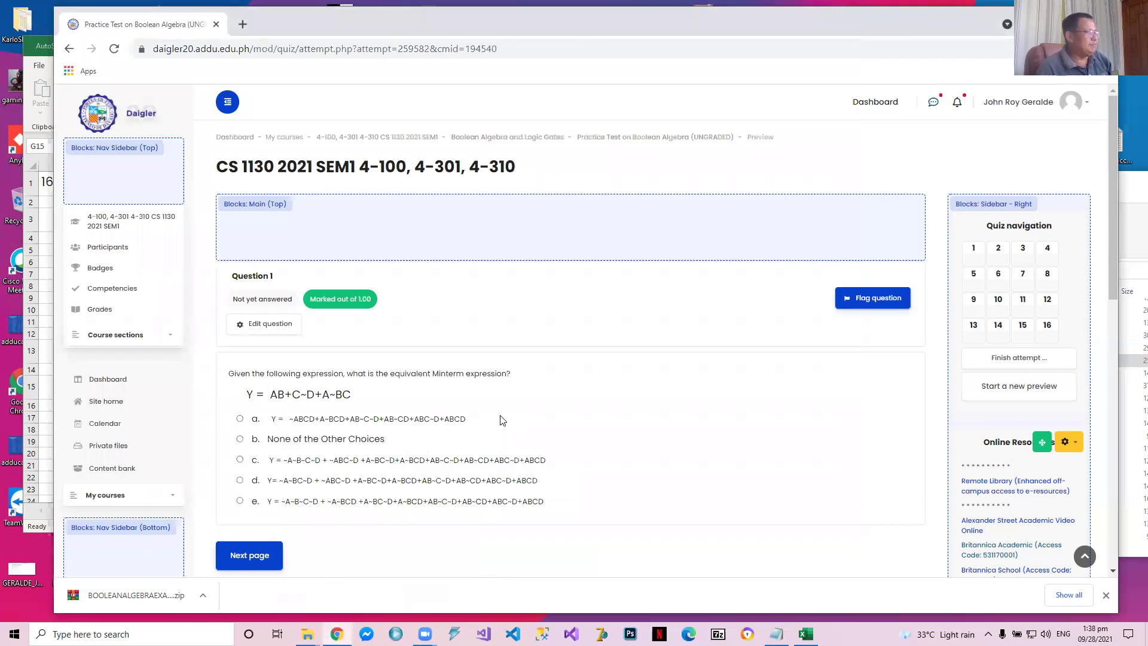
Load daigler20.addu.edu.ph/login/index.php in a new browser tab and continue to the dashboard without logging out
click(242, 24)
text(da)
key(Right)
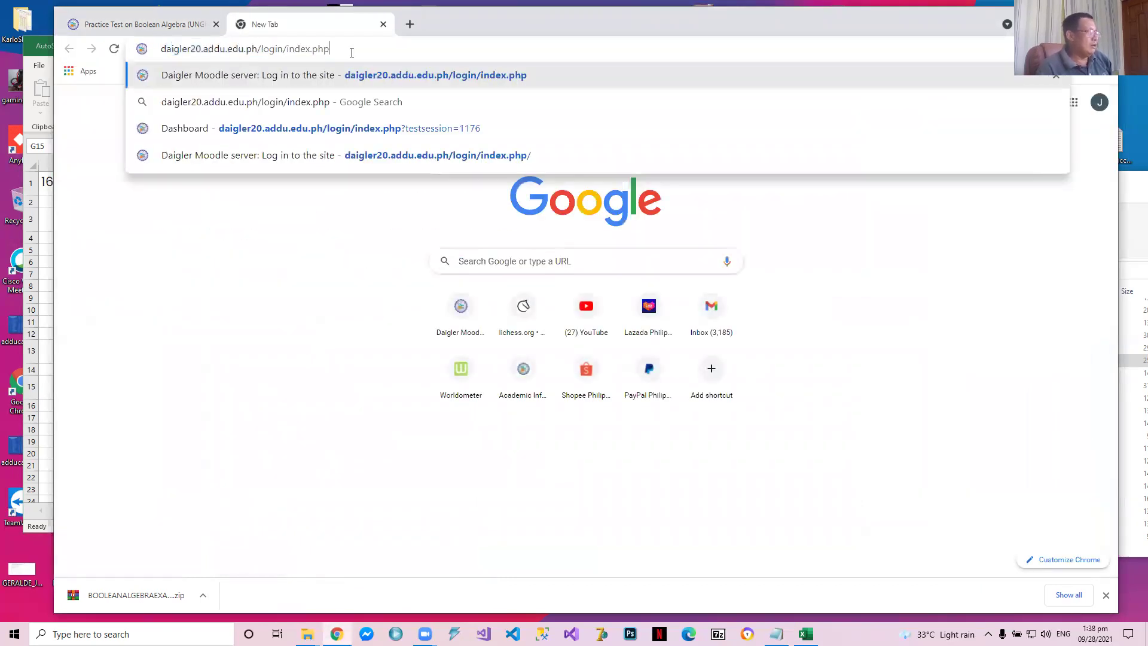
key(Return)
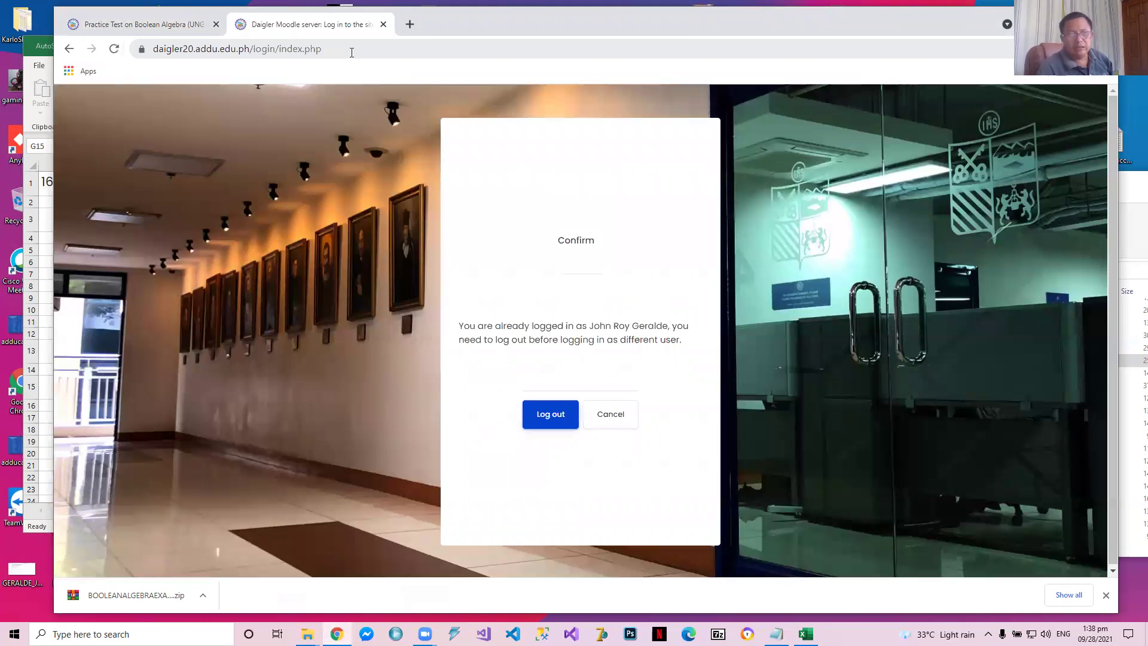
click(607, 426)
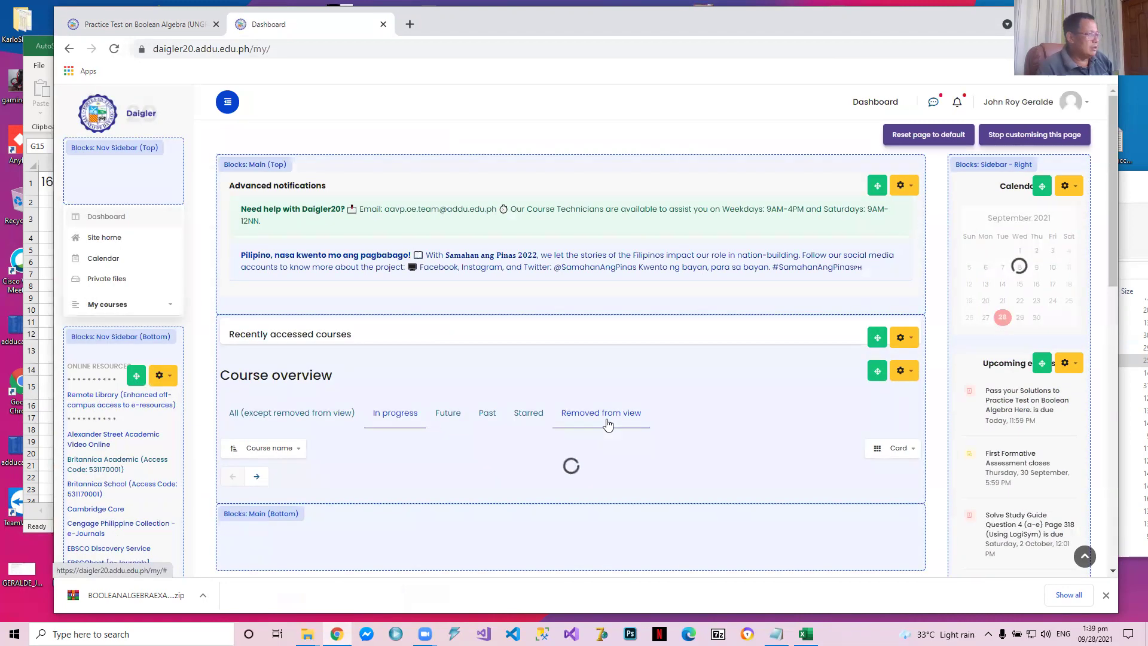
Open the course CS 1130 2021 SEM1 4-100, 4-301, 4-310 (not Batch 2) from the course overview
scroll(594, 371, down, 3)
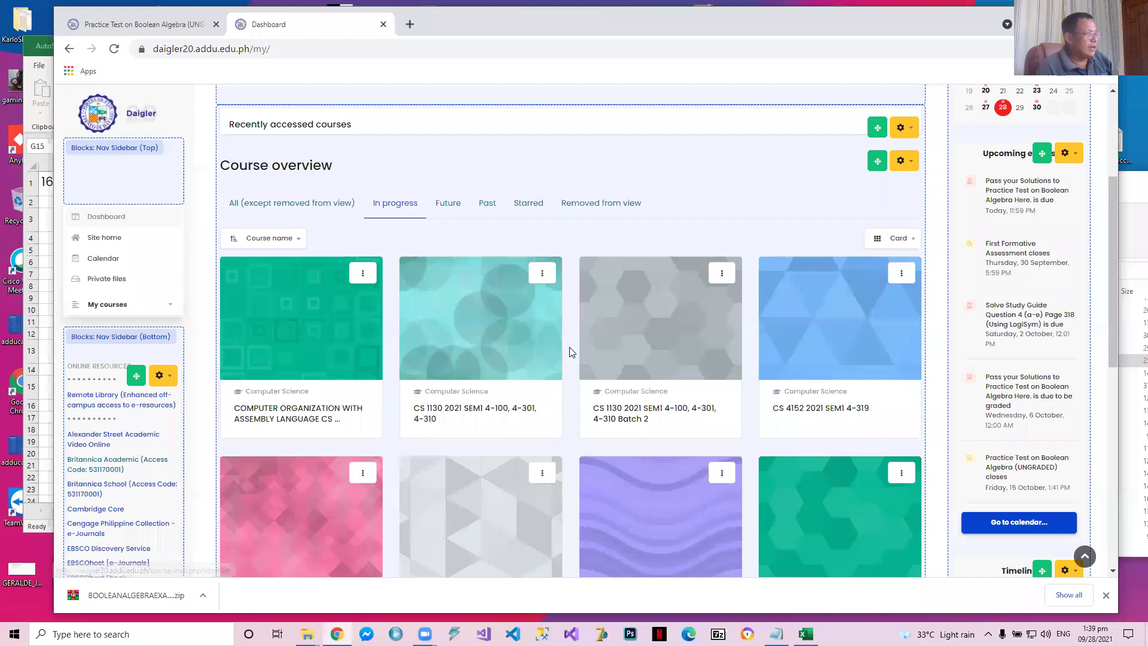
scroll(568, 347, down, 1)
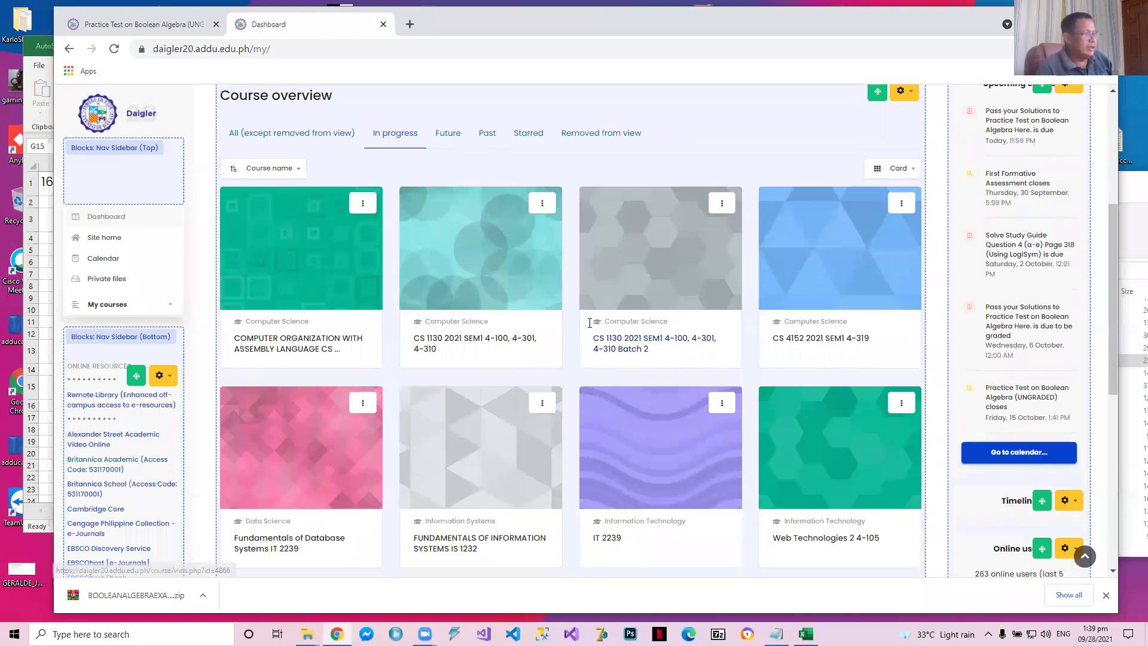
click(475, 304)
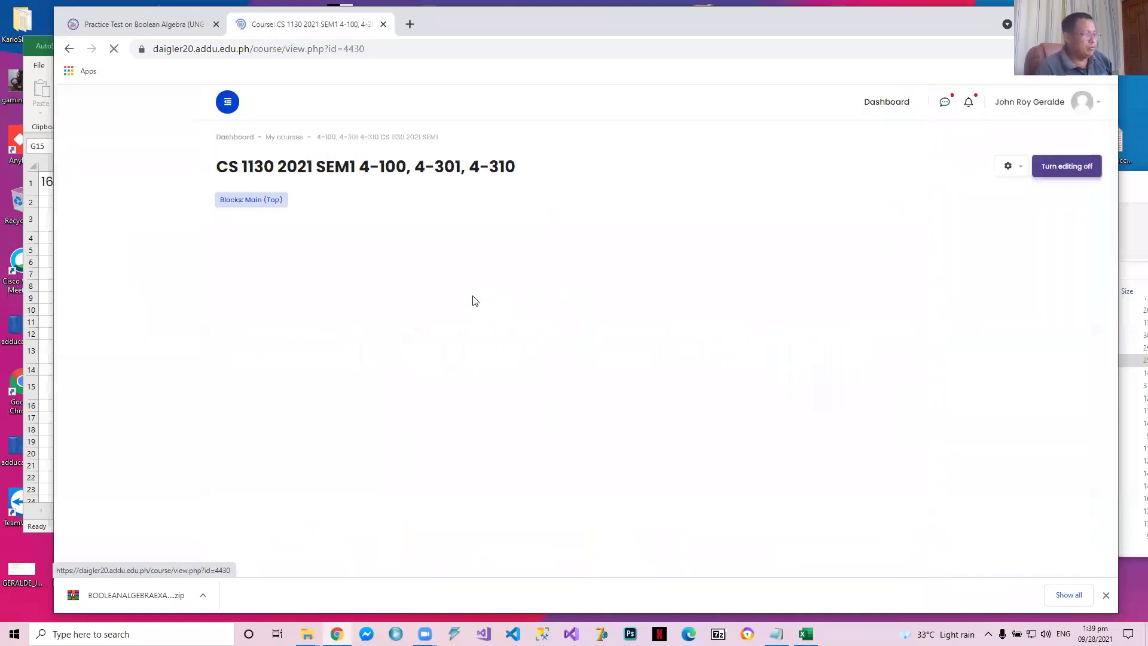
Look through the course page's activity list, from the history of computing materials to the IAS programming and Zoom meeting entries
scroll(474, 300, down, 2)
scroll(474, 300, down, 20)
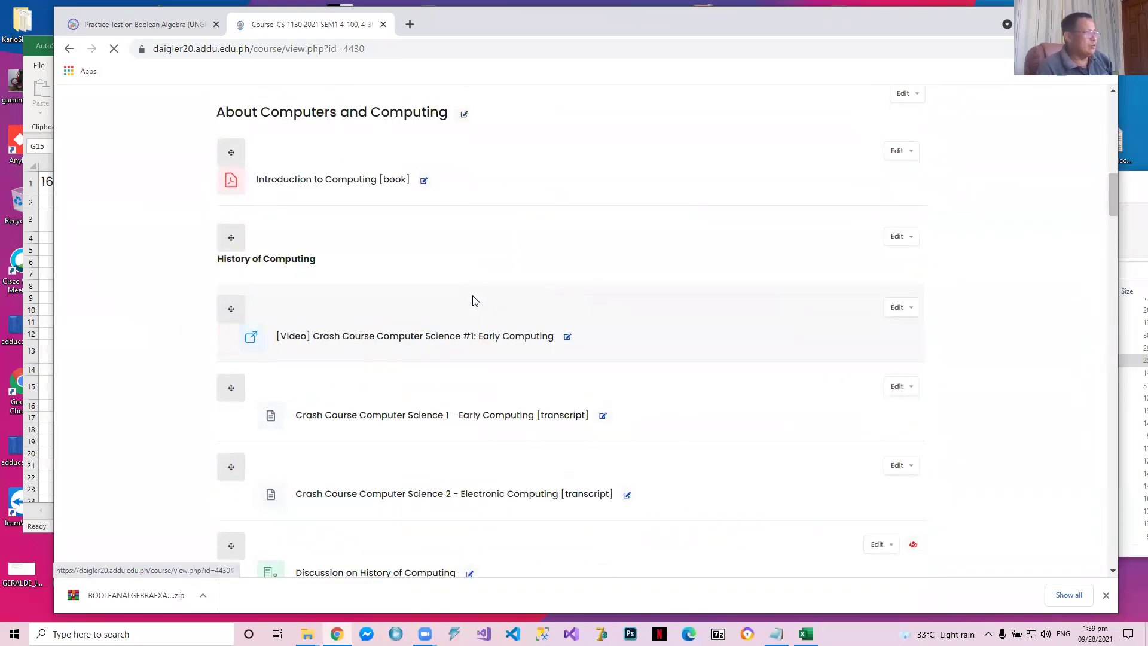
scroll(555, 486, down, 20)
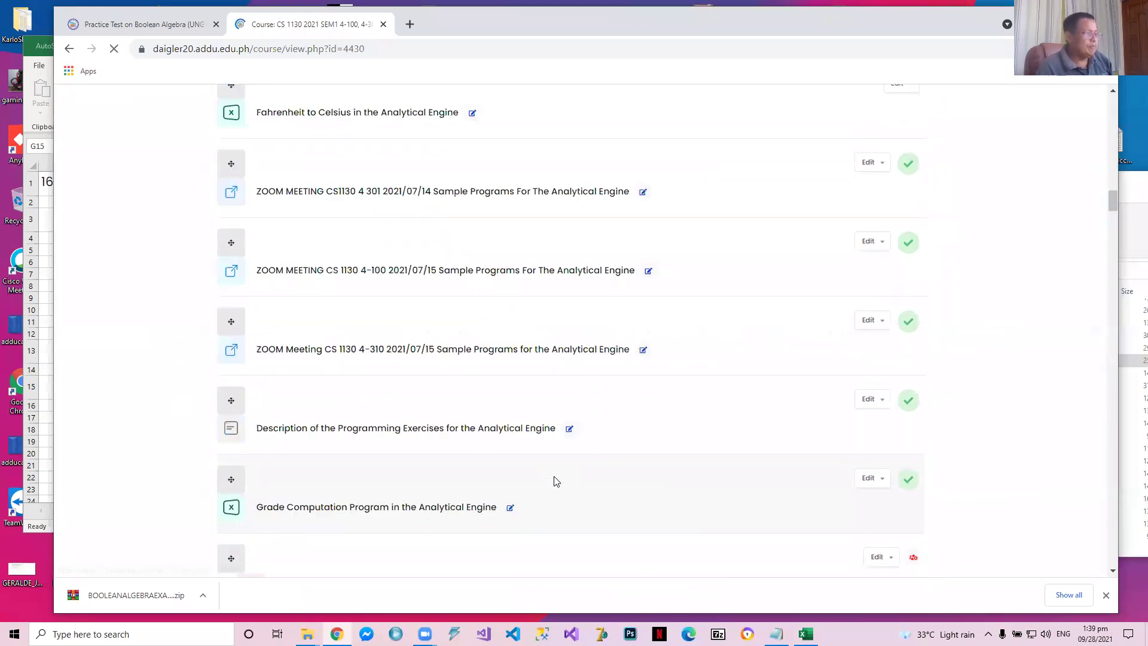
scroll(556, 478, down, 15)
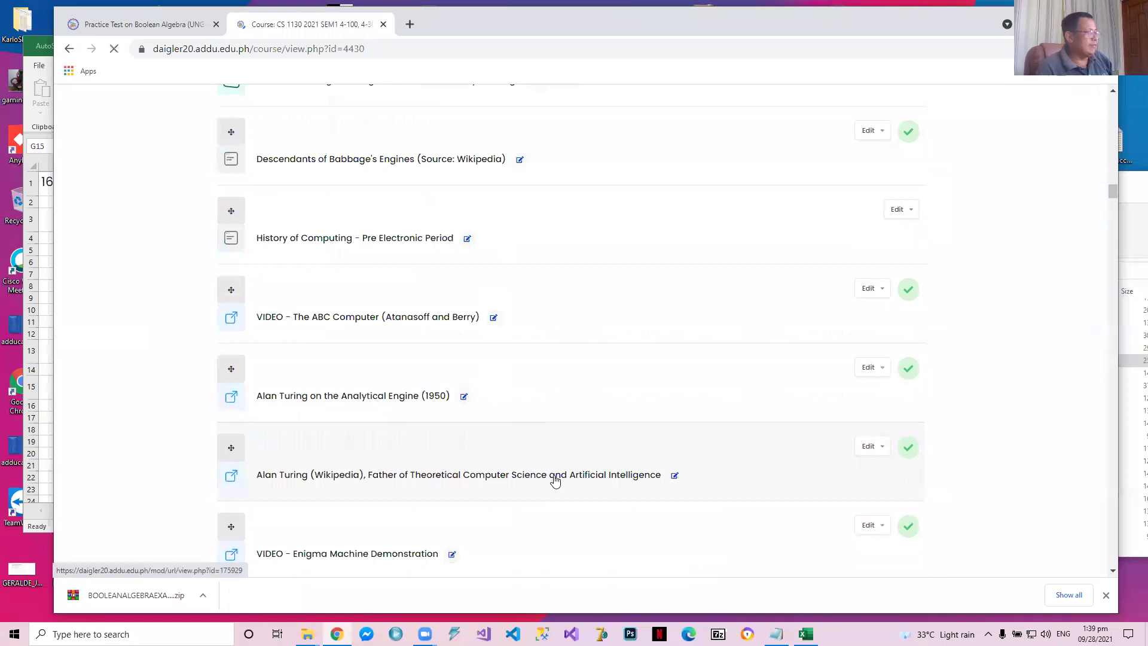
scroll(548, 442, down, 15)
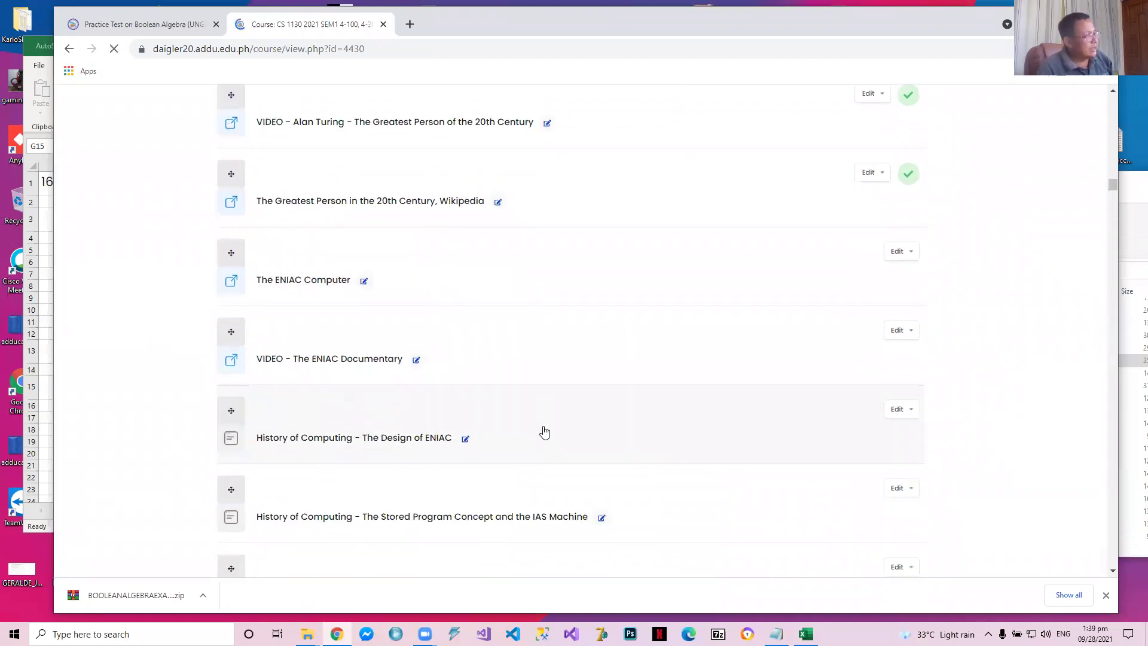
scroll(543, 425, down, 2)
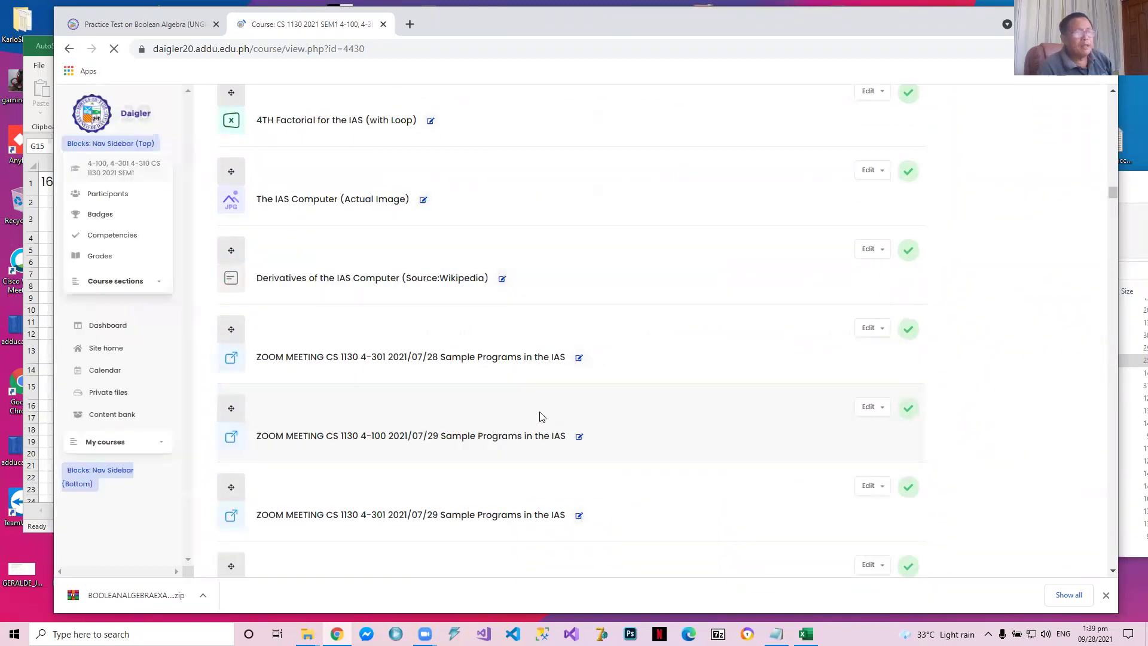
scroll(544, 389, up, 5)
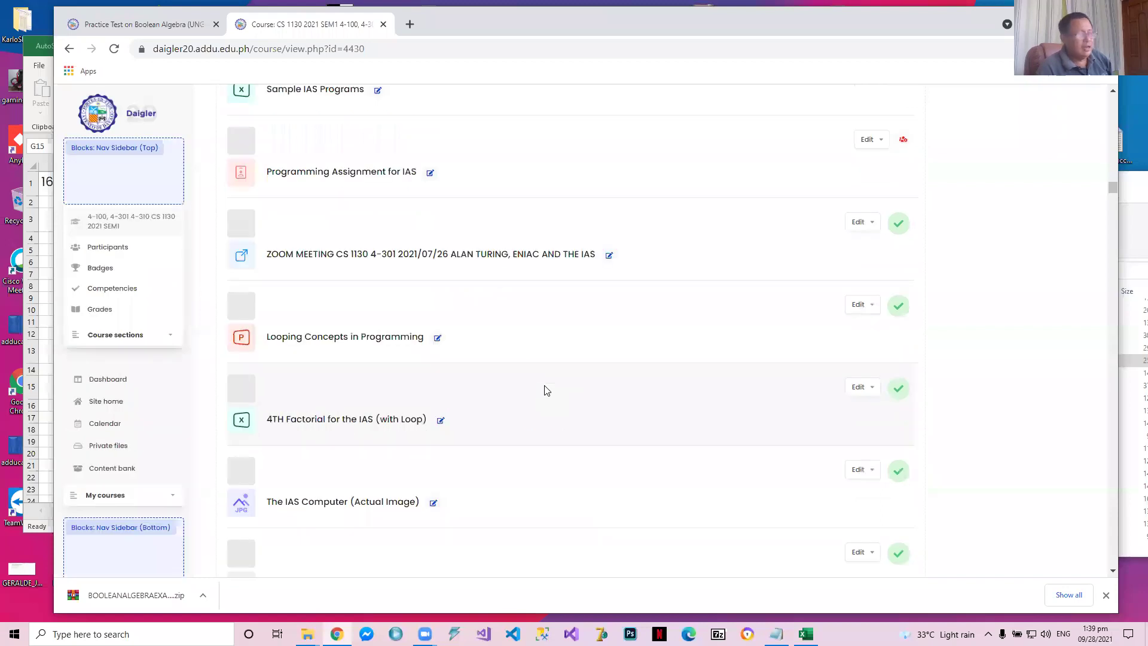
scroll(316, 540, down, 14)
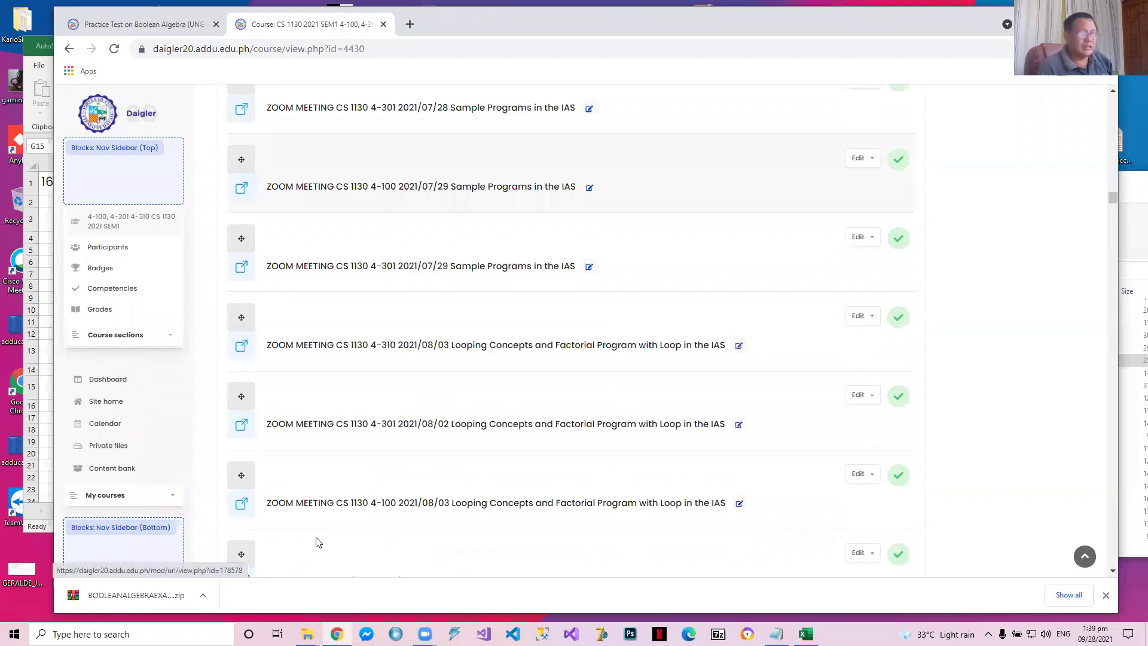
Bring the Excel workbook back to the front, launch CEDAR Logic and move its window fully onto the screen
click(806, 634)
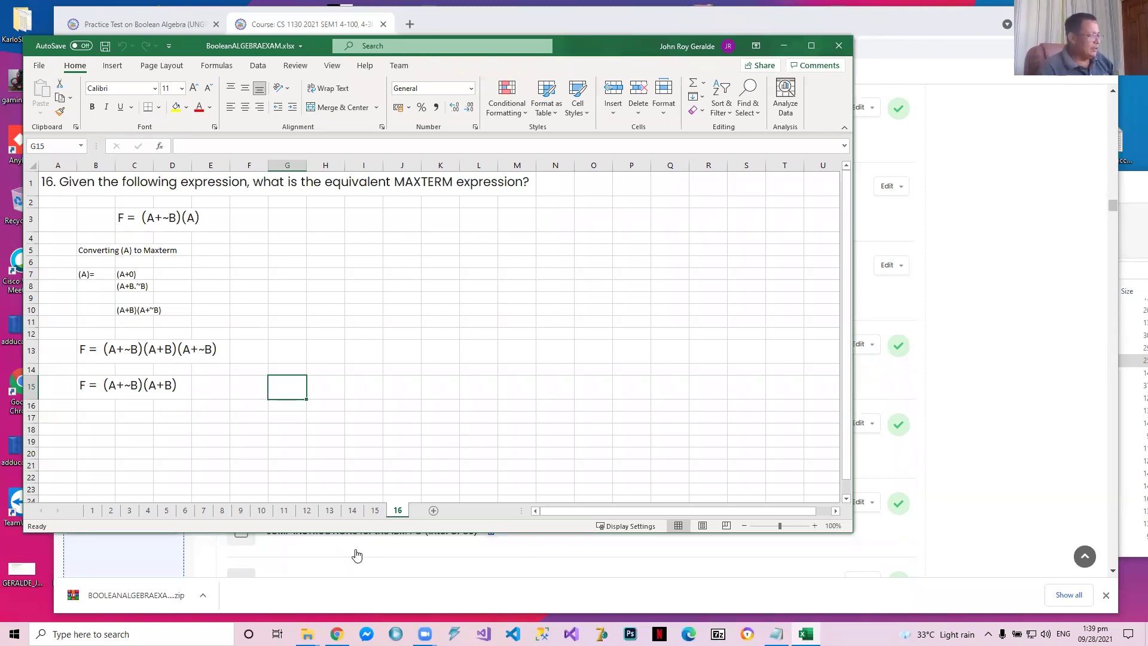
click(131, 634)
text(c)
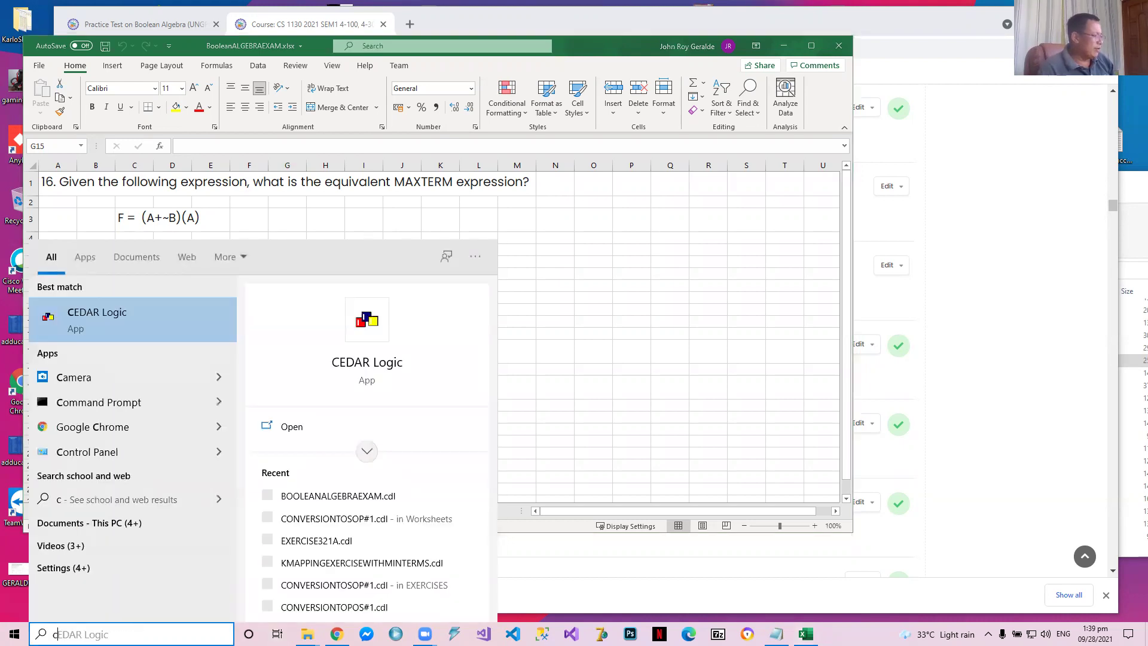
click(130, 329)
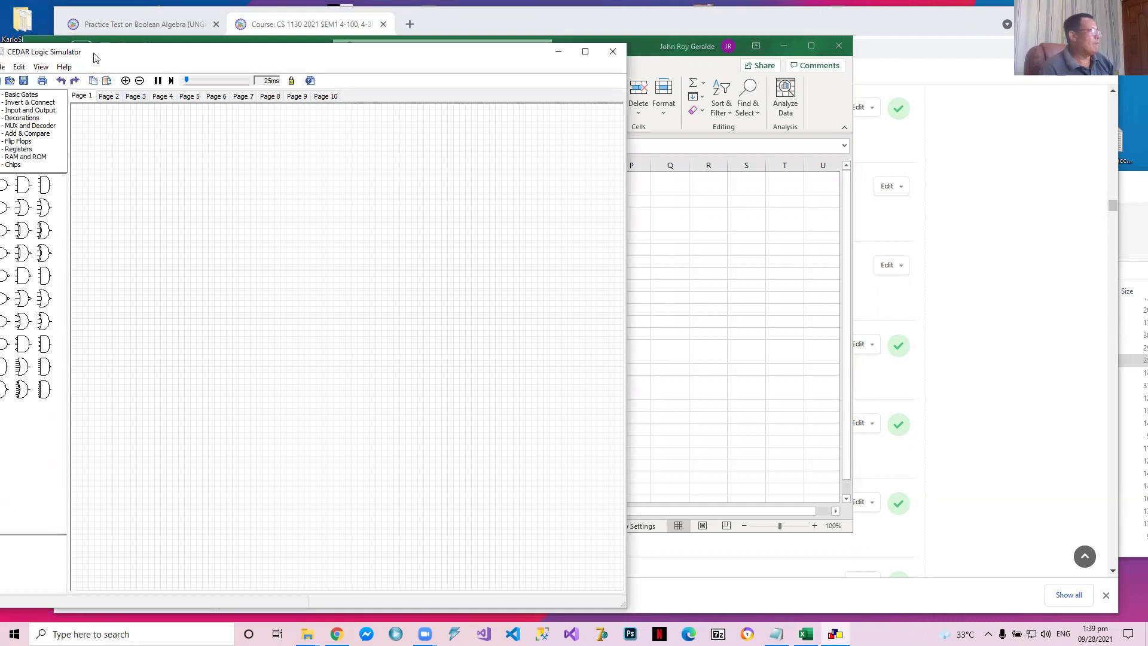
drag(99, 59, 273, 76)
Open the circuit file BOOLEANALGEBRAEXAM.cdl from the CS1130 Worksheets folder
click(173, 83)
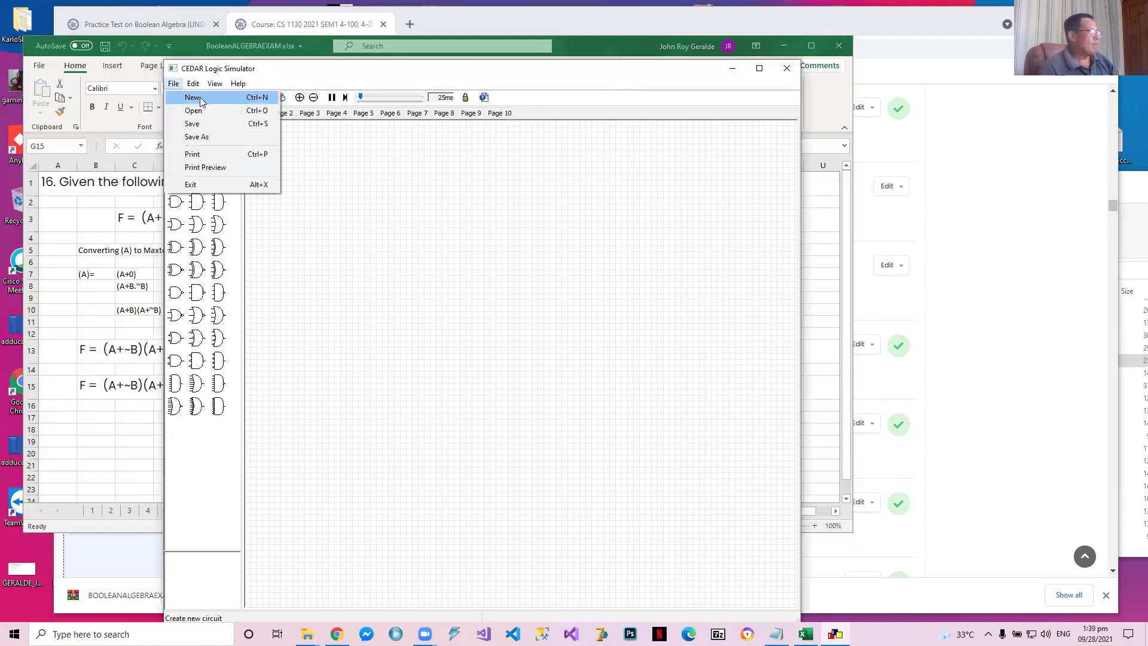
click(199, 113)
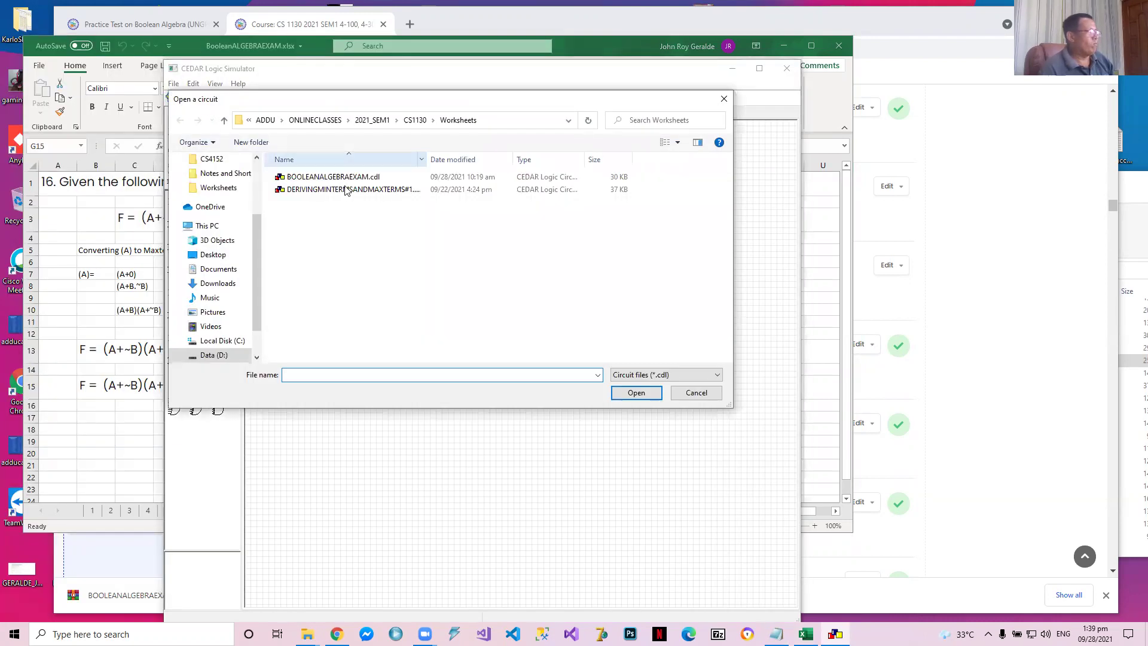
double_click(338, 182)
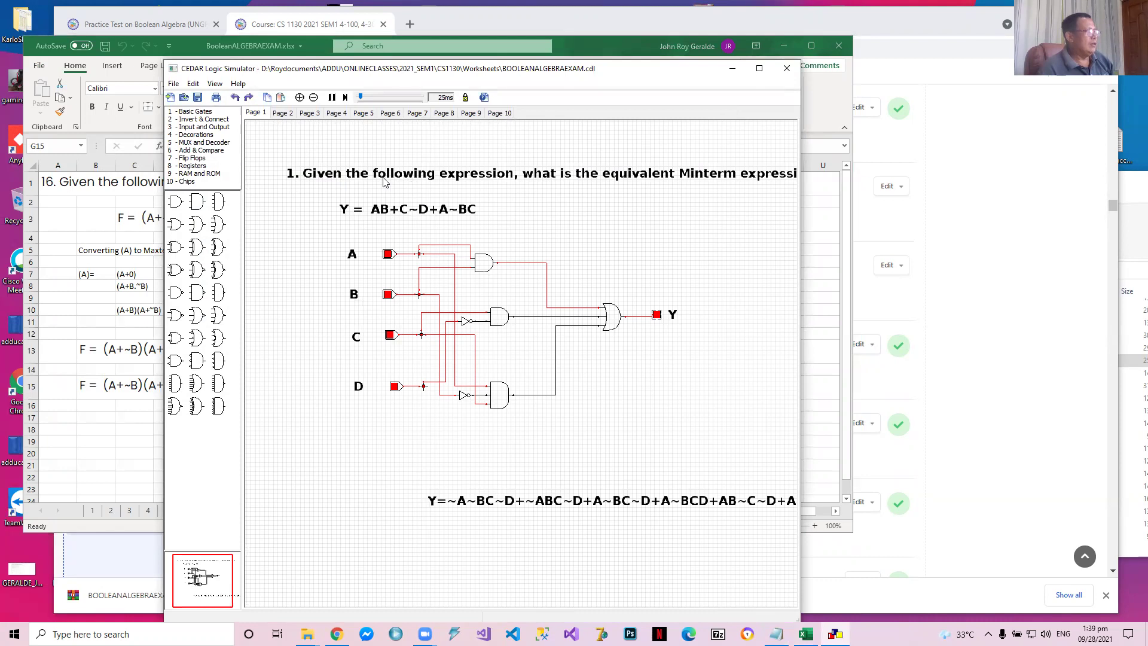
Check the circuits on the file's pages, return to Page 1 and move the simulator window clear of the Excel workbook
click(283, 113)
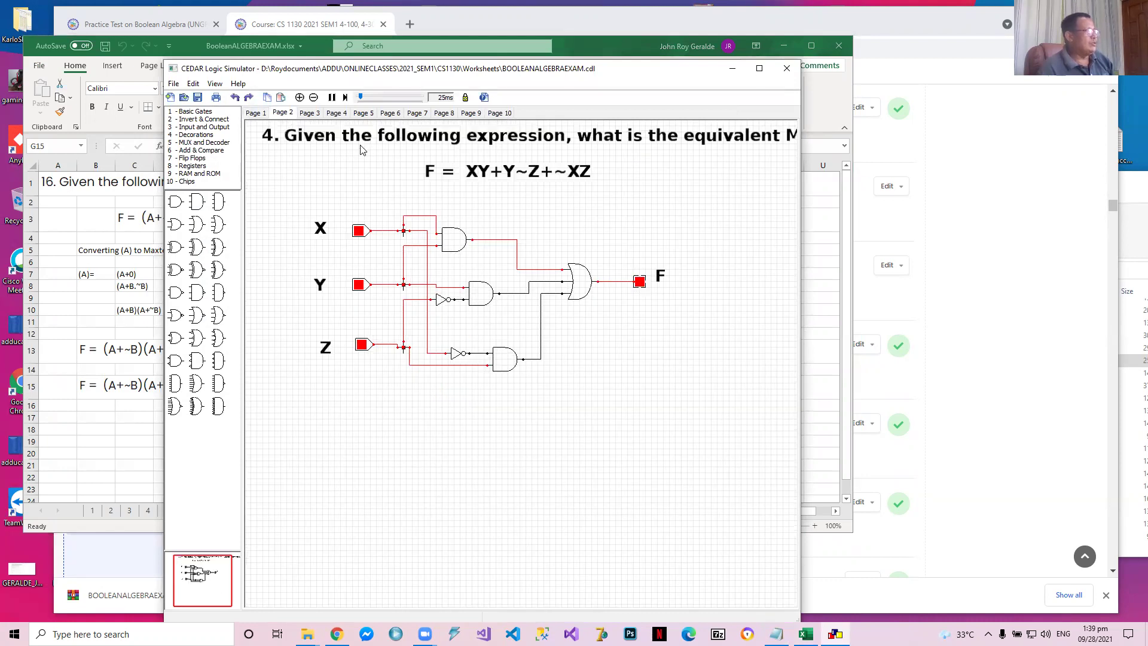
click(309, 115)
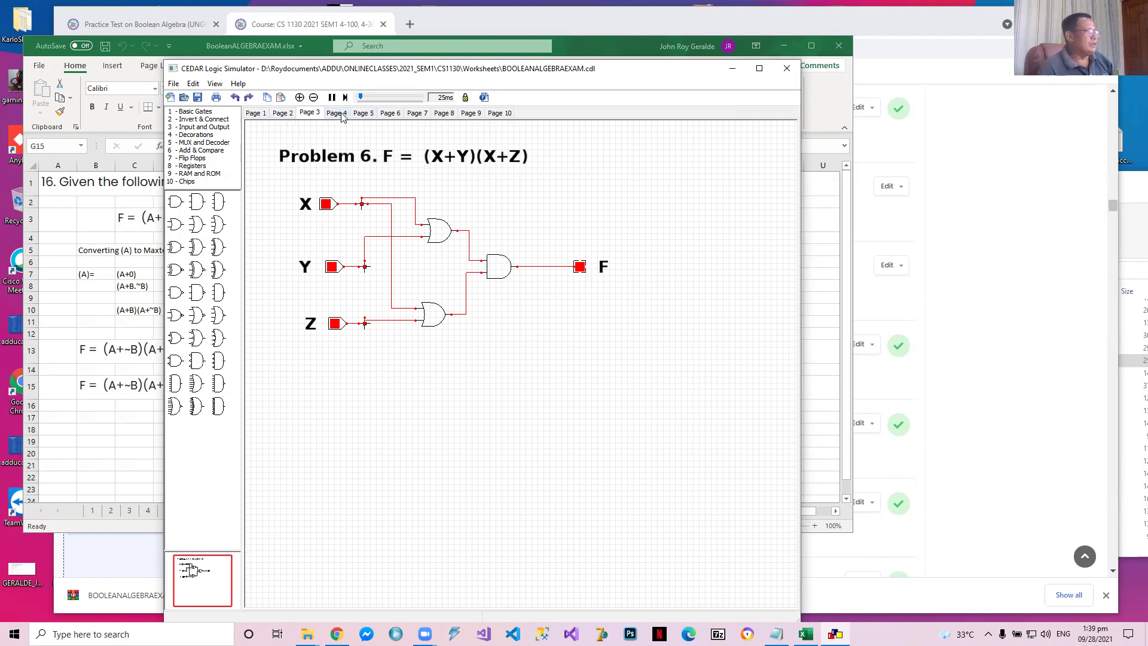
click(342, 114)
click(309, 113)
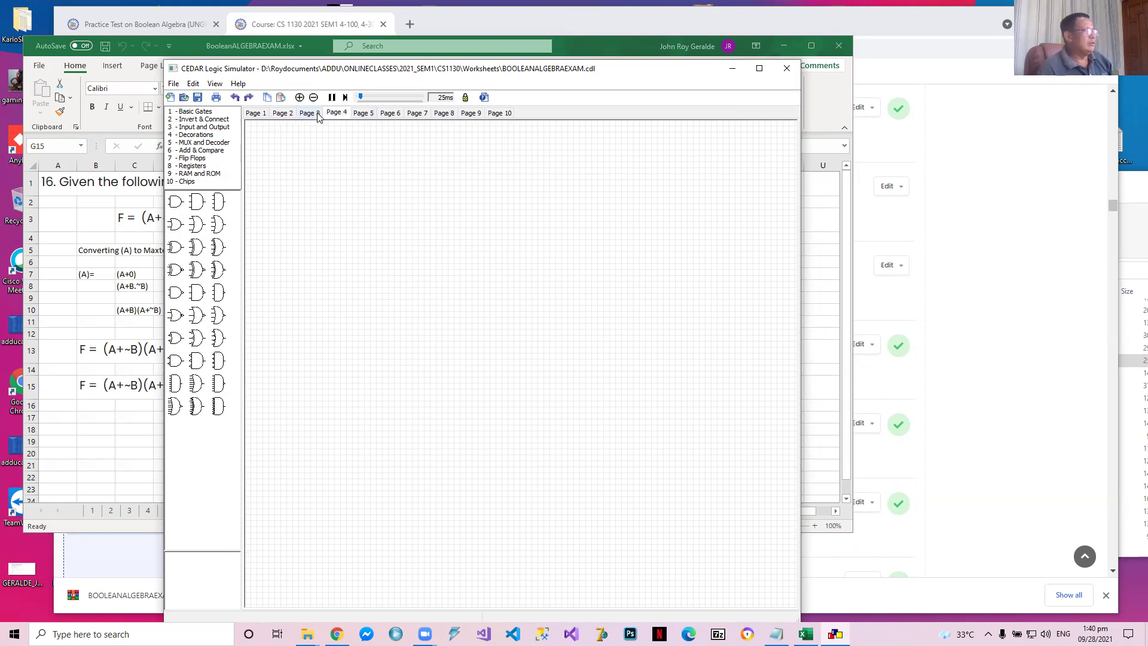
click(260, 116)
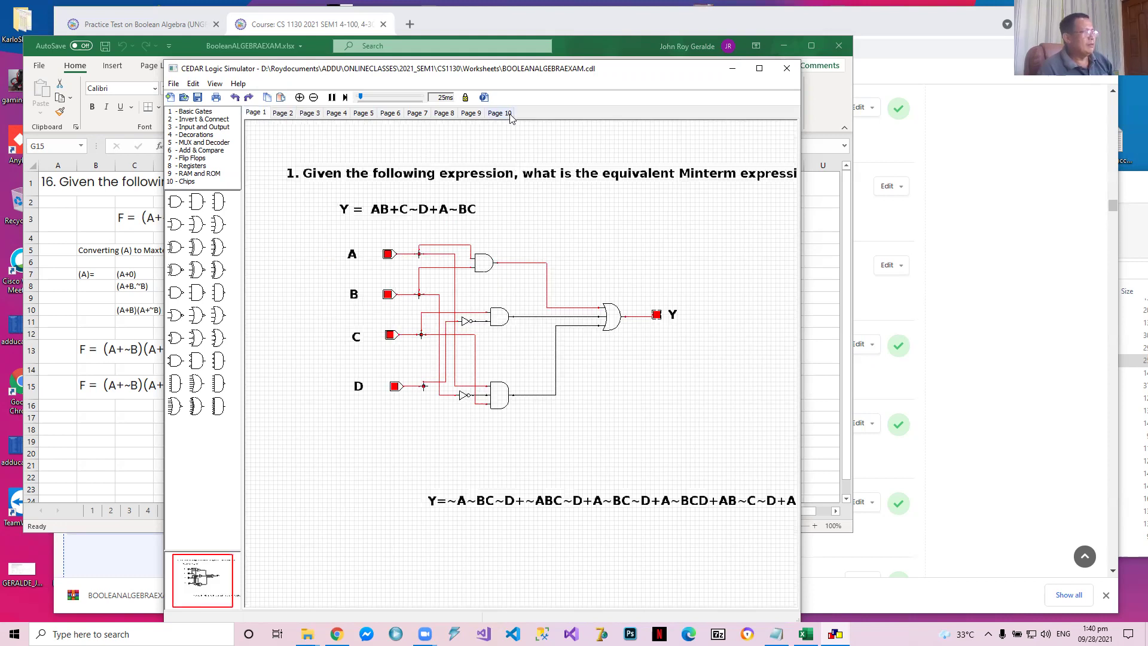
click(510, 115)
click(260, 116)
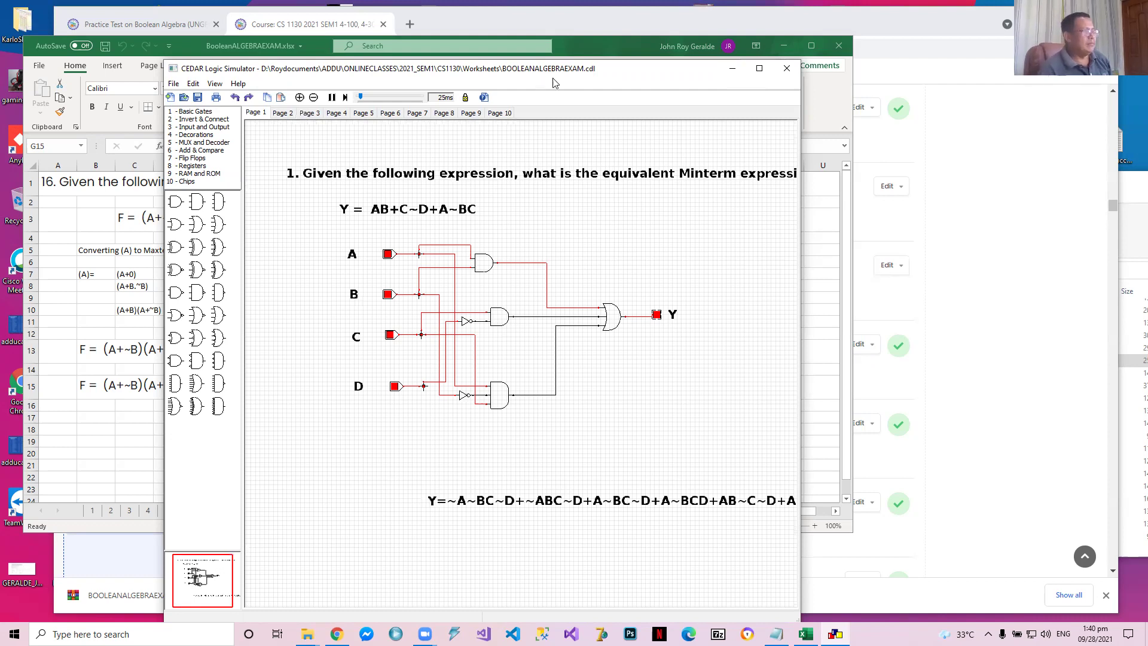
drag(464, 68, 1147, 387)
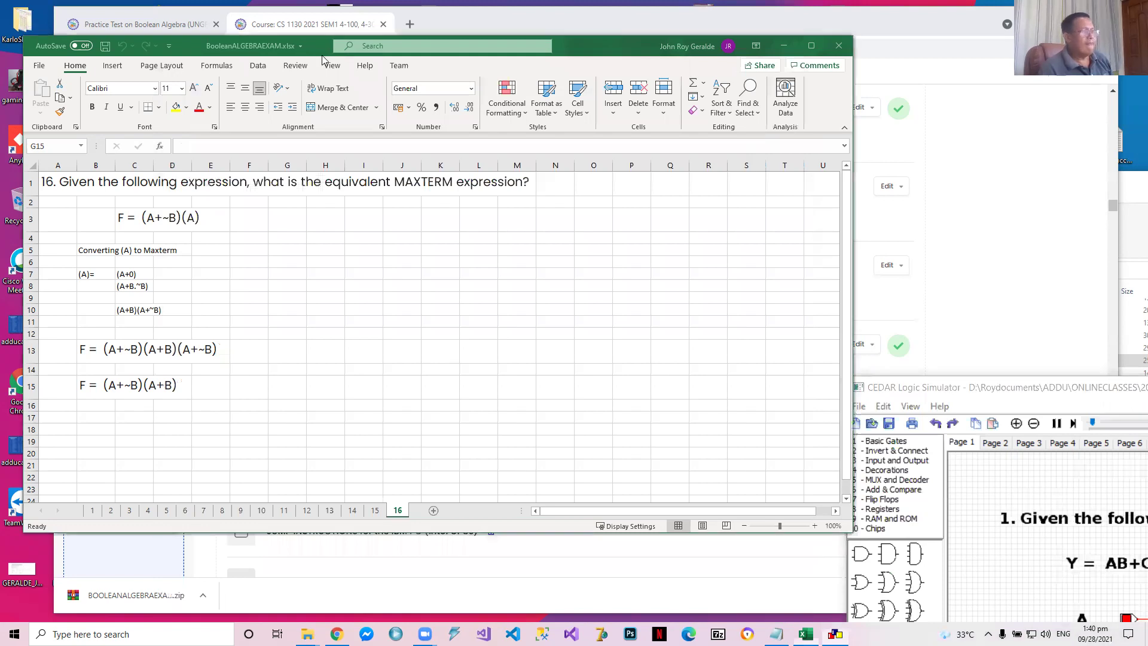
Minimize the Excel workbook and show the Practice Test on Boolean Algebra quiz page in the browser
click(783, 46)
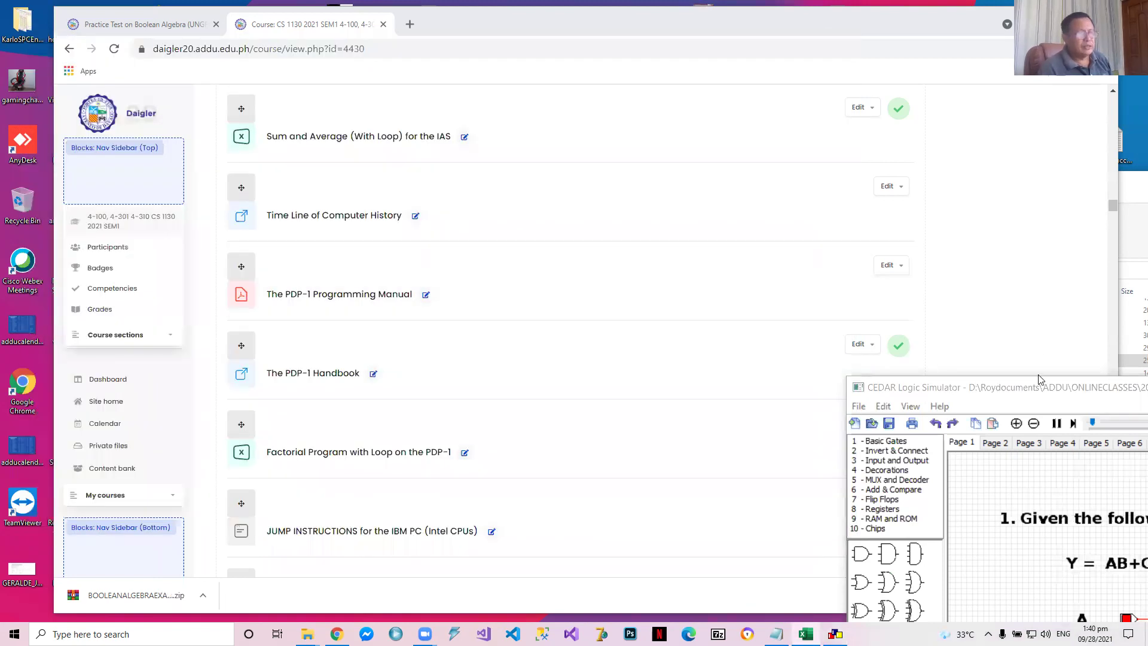
click(777, 299)
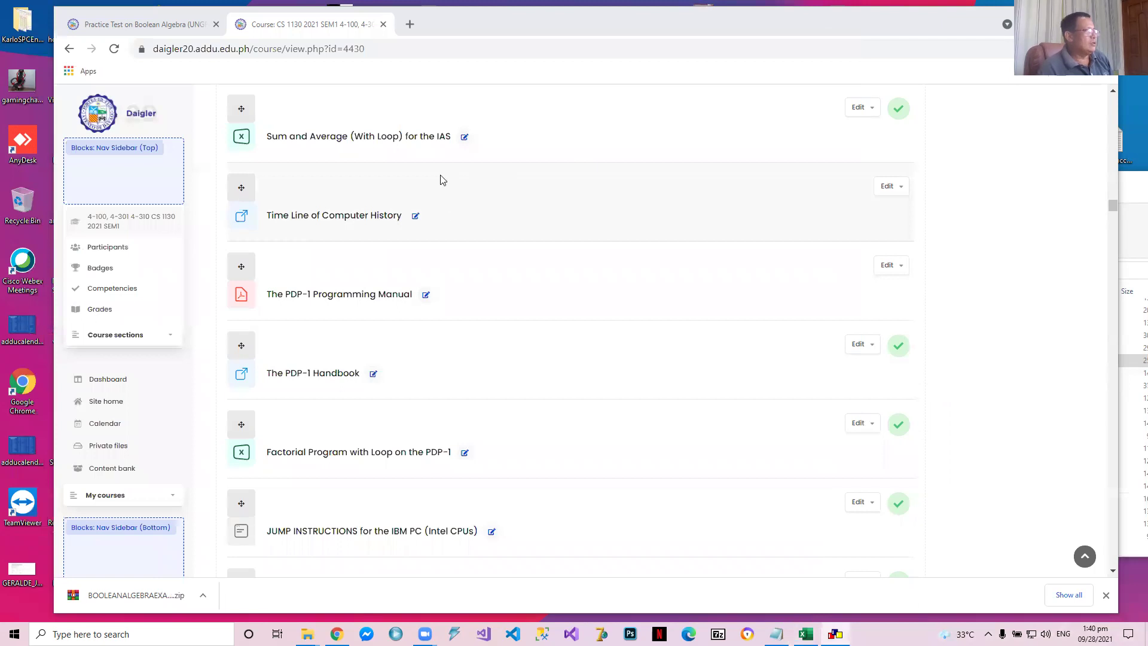
click(153, 27)
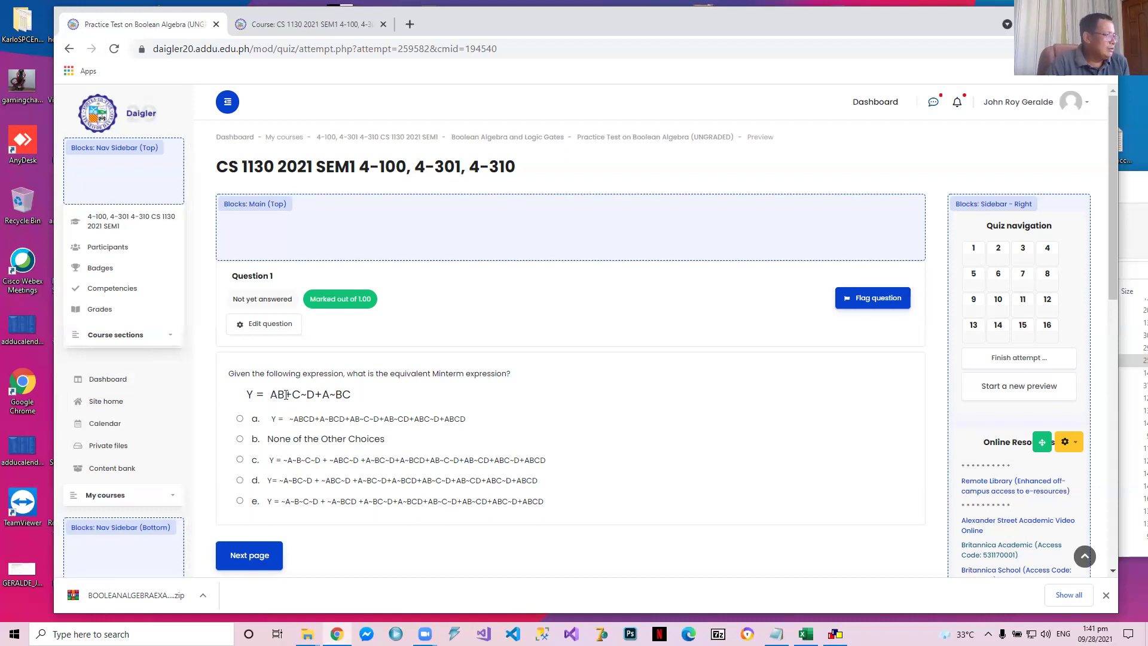
Enlarge the quiz page and bring Question 1 with all its answer choices into view
drag(286, 395, 274, 393)
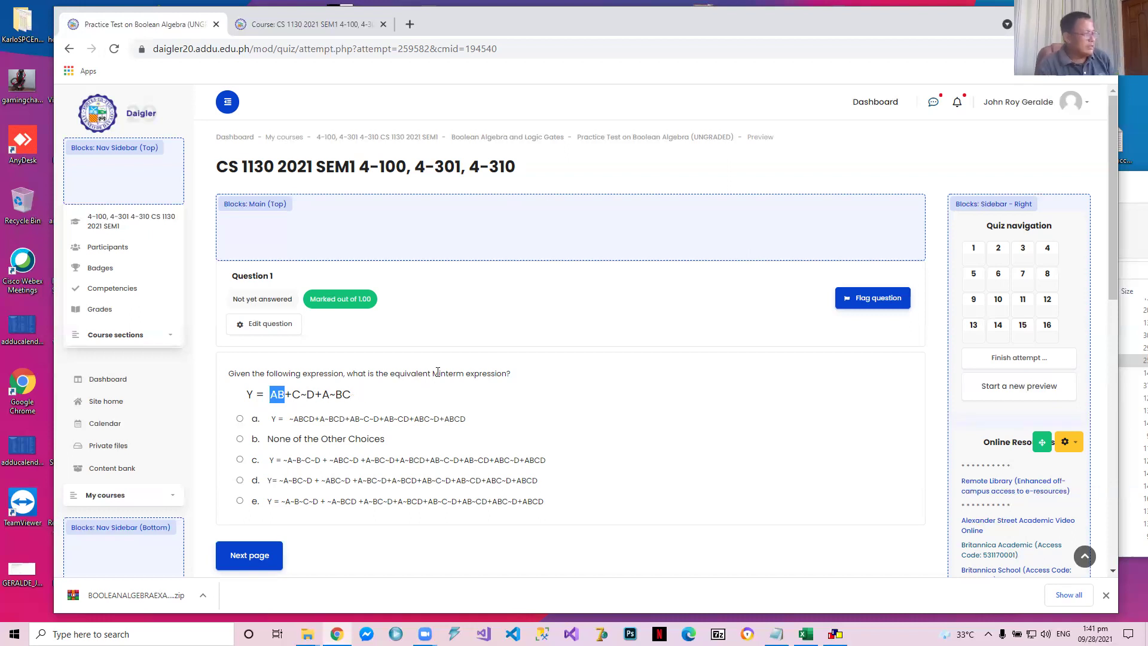
key(ctrl+plus)
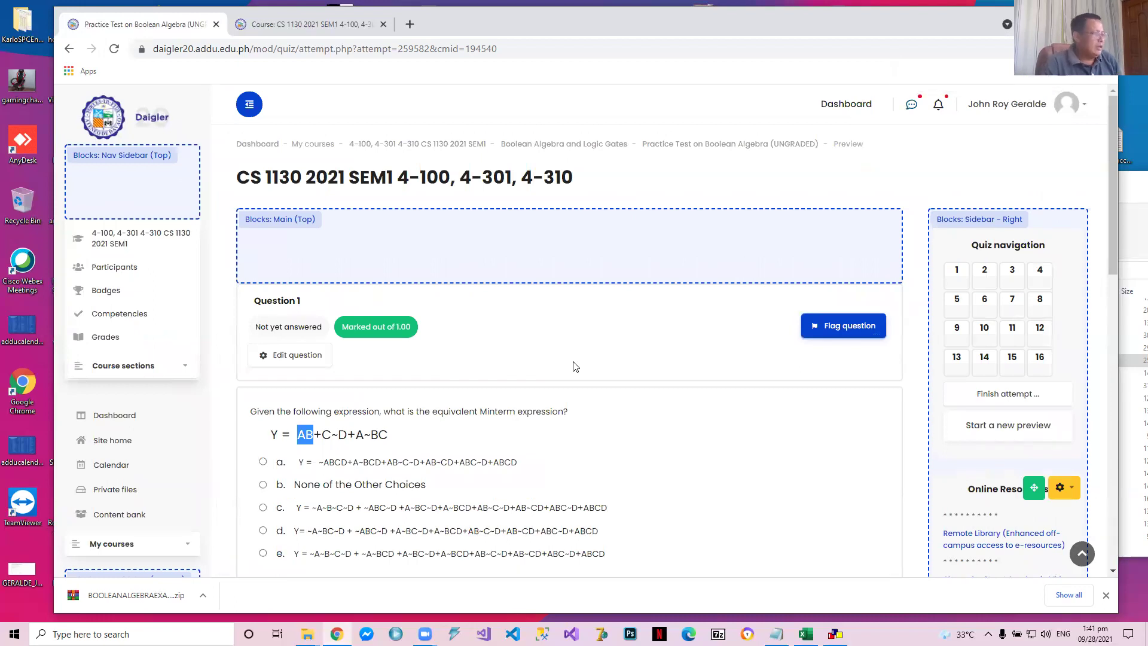
scroll(574, 366, down, 1)
scroll(604, 376, down, 1)
click(548, 311)
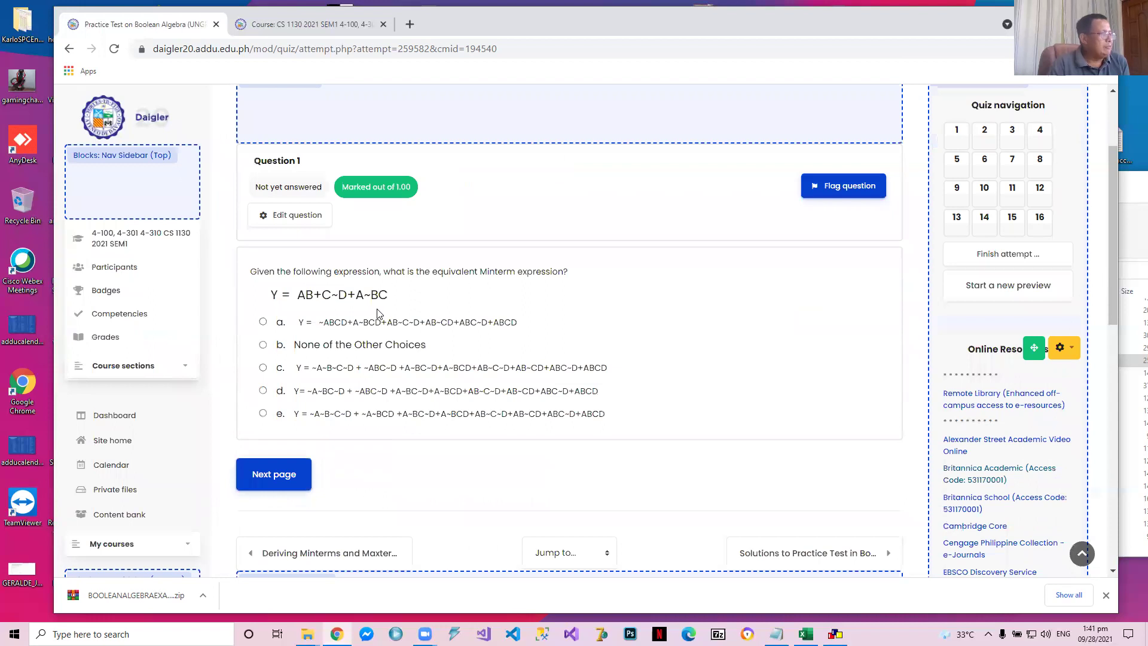
Highlight the terms AB, C~D and A~BC in turn in the Question 1 expression
drag(297, 295, 312, 295)
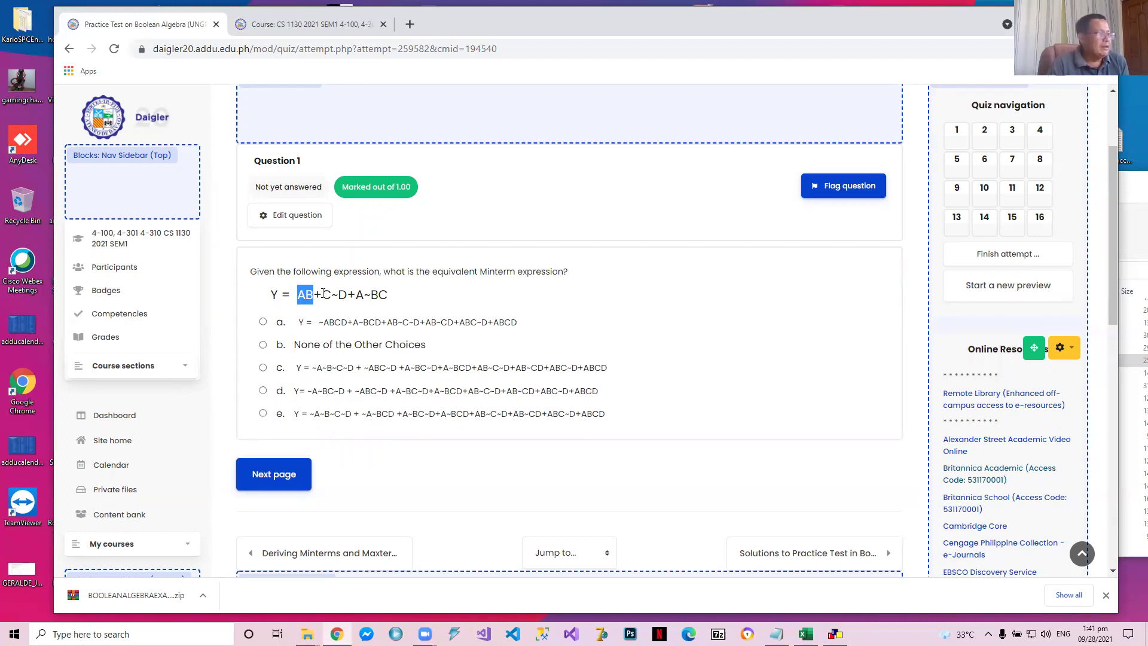
drag(322, 295, 350, 297)
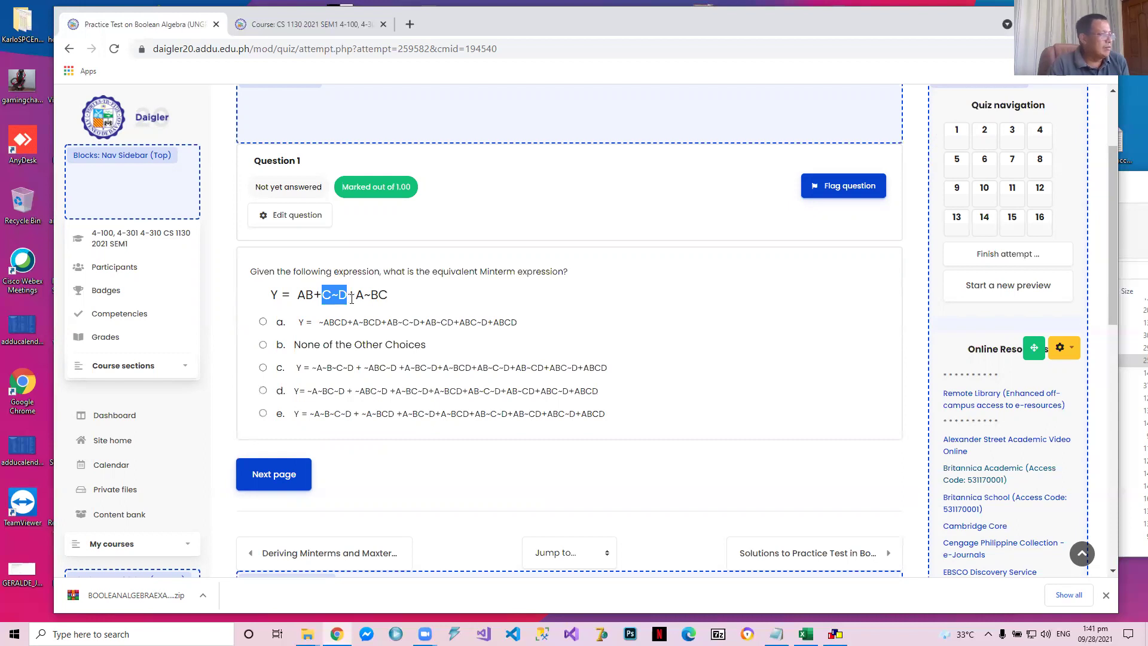
drag(298, 295, 311, 295)
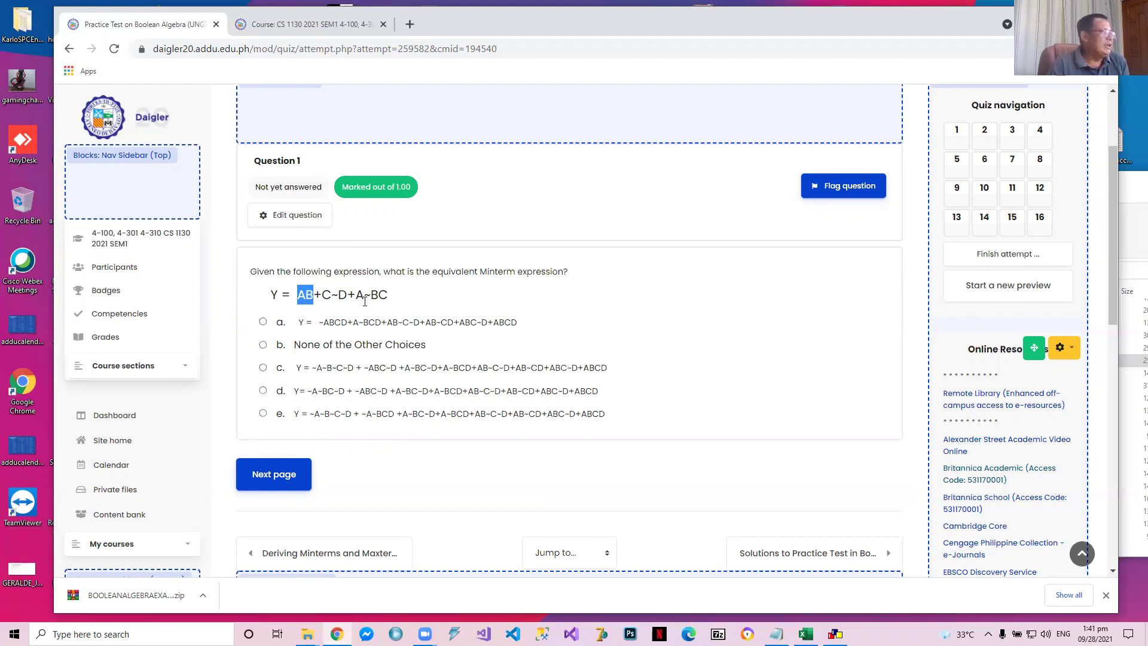
drag(323, 295, 345, 297)
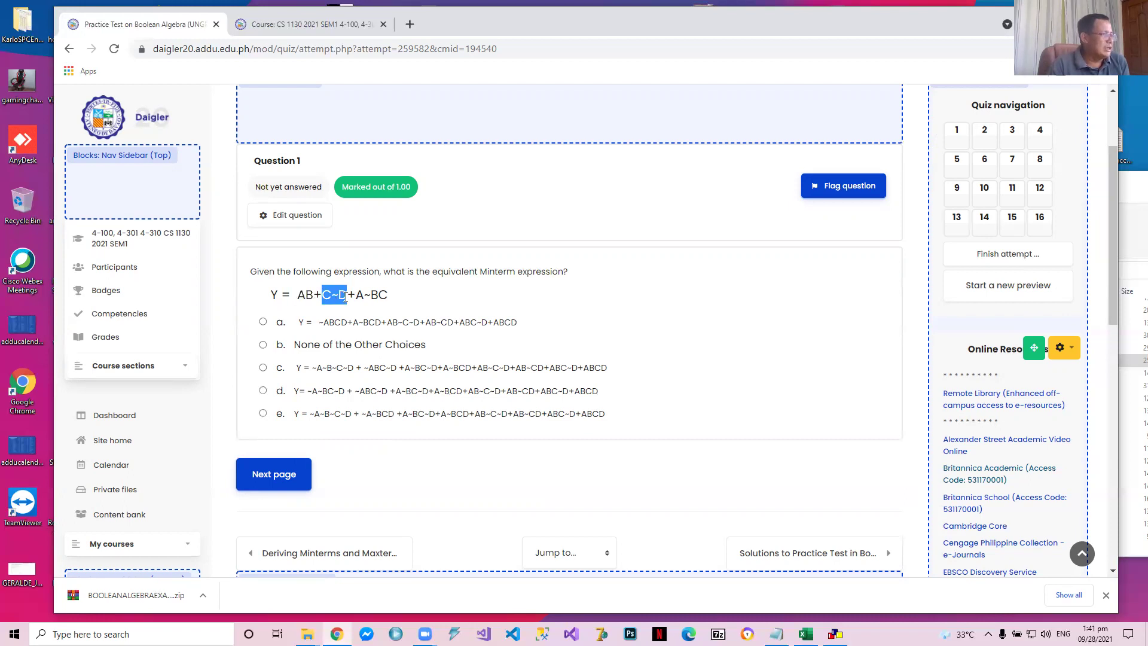
drag(356, 295, 389, 300)
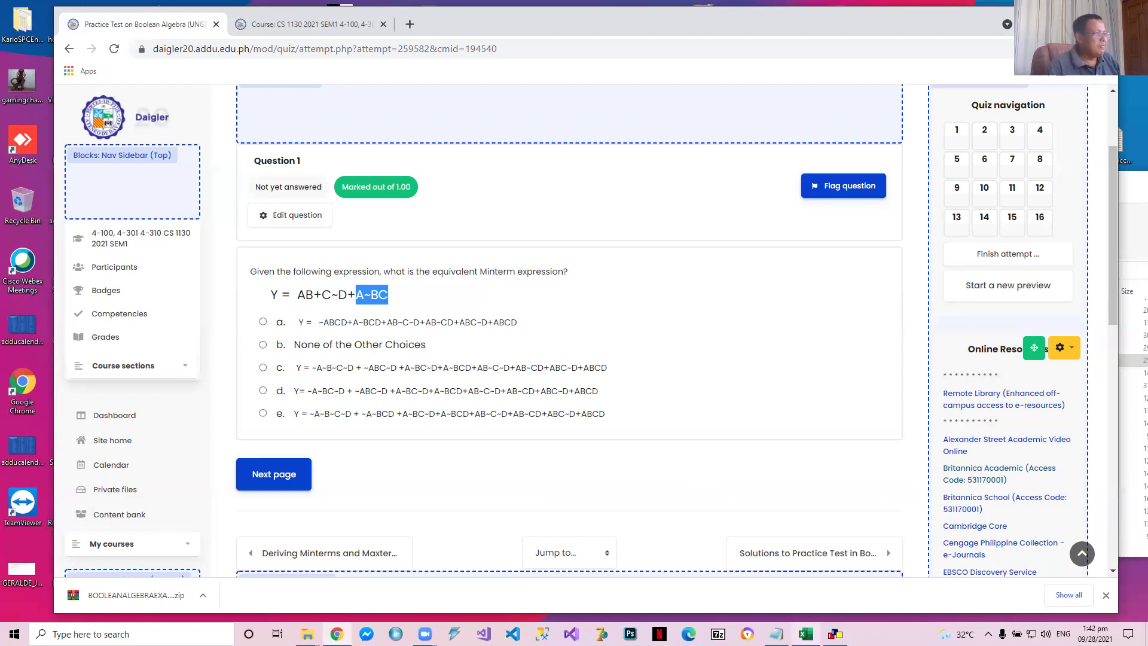
Bring up sheet 1 of the Excel workbook and clear the terms listed under MINTERMS in D5:D21
click(805, 634)
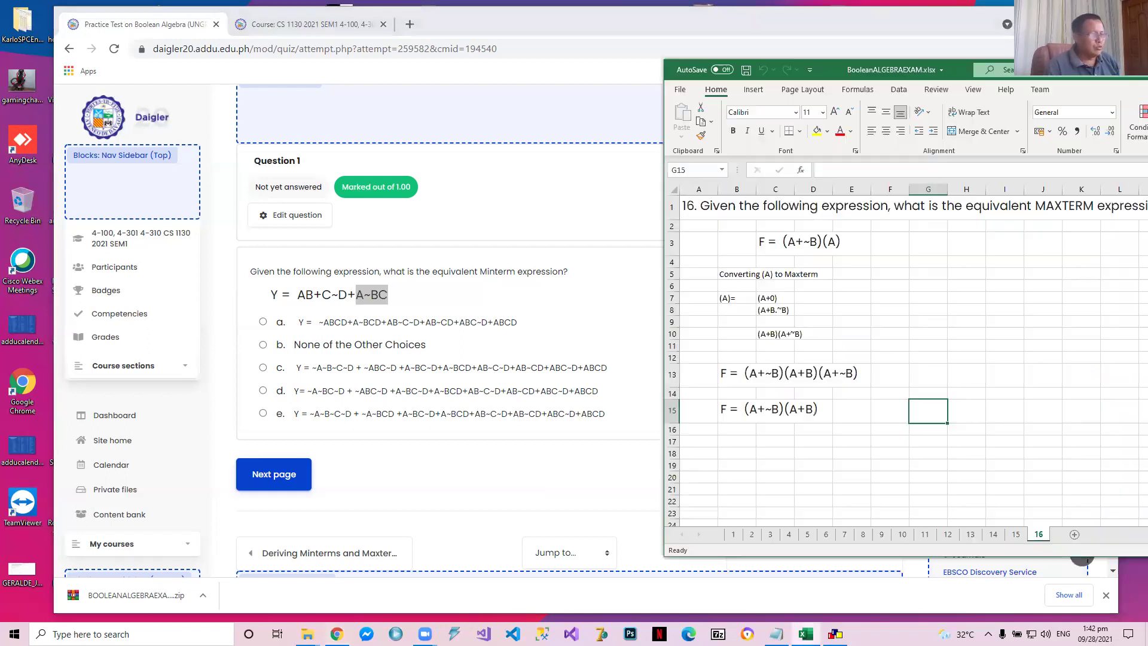
key(ctrl+a)
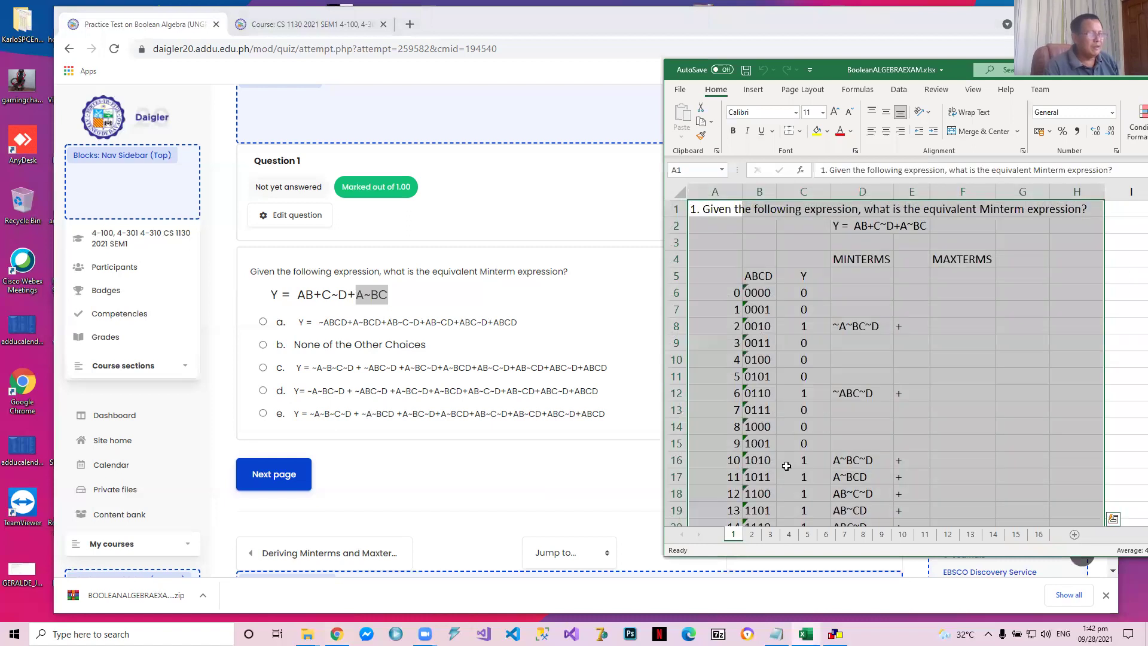
click(846, 280)
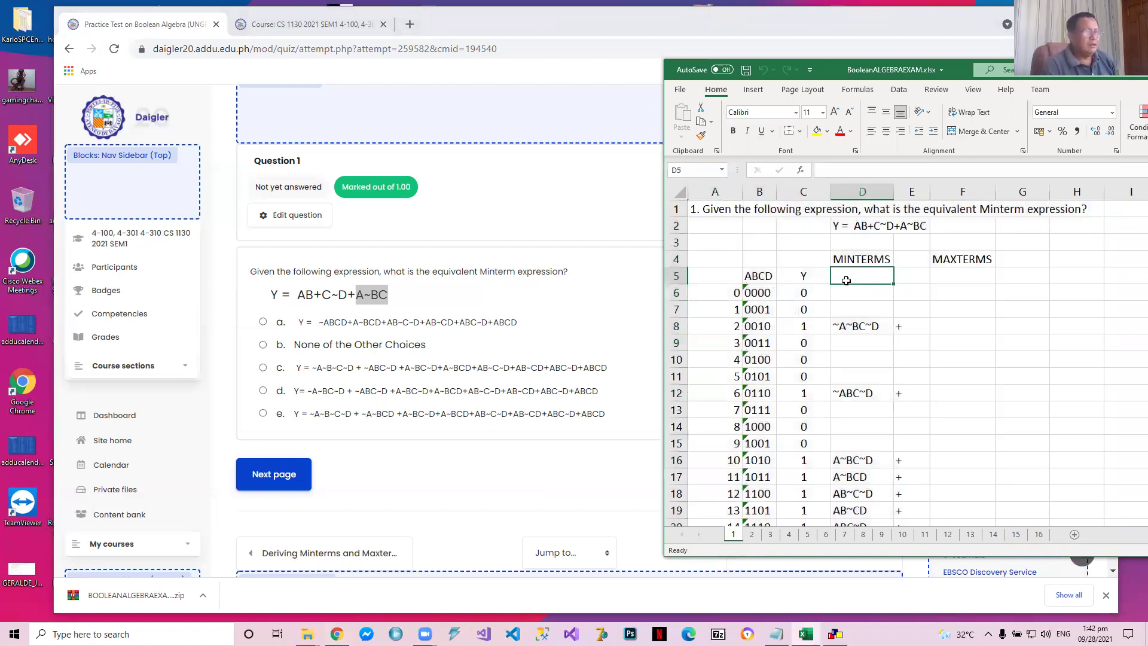
key(shift+Down)
key(shift+Down)
key(shift+Down)
key(shift+Down)
key(shift+Down)
key(shift+Down)
key(shift+Down)
key(shift+Down)
key(shift+Down)
key(shift+Down)
key(shift+Down)
key(shift+Down)
key(shift+Down)
key(shift+Down)
key(shift+Down)
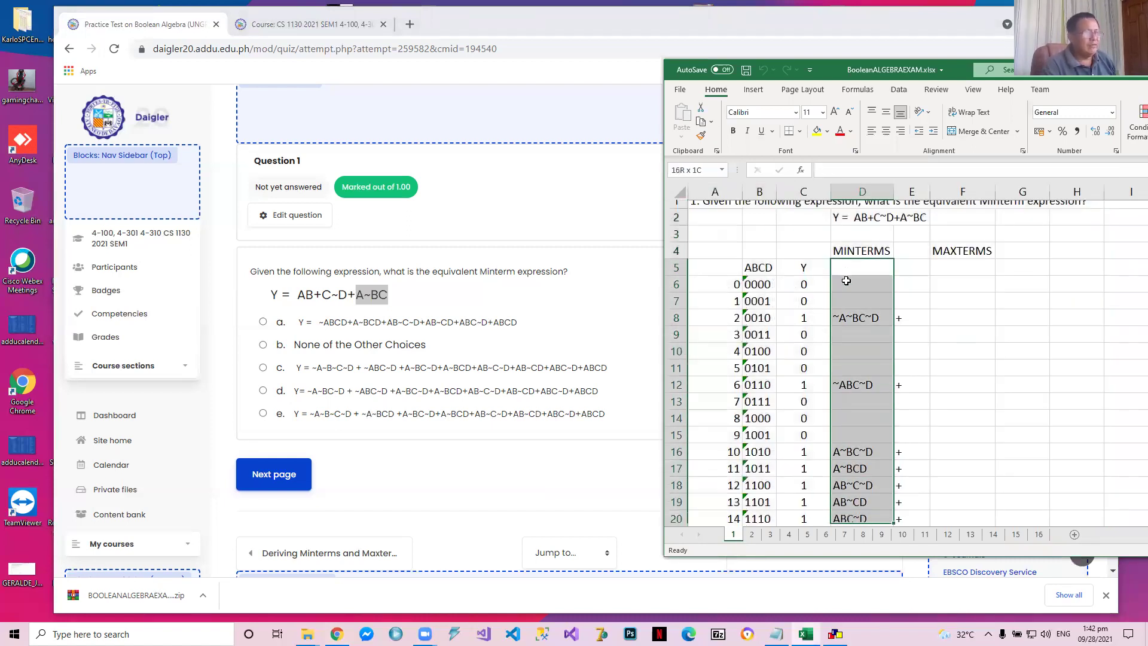
key(shift+Down)
key(Delete)
Go over the Question 1 expression and the ABCD and Y column headings of the truth table
key(Up)
key(Up)
key(Up)
key(Up)
key(Down)
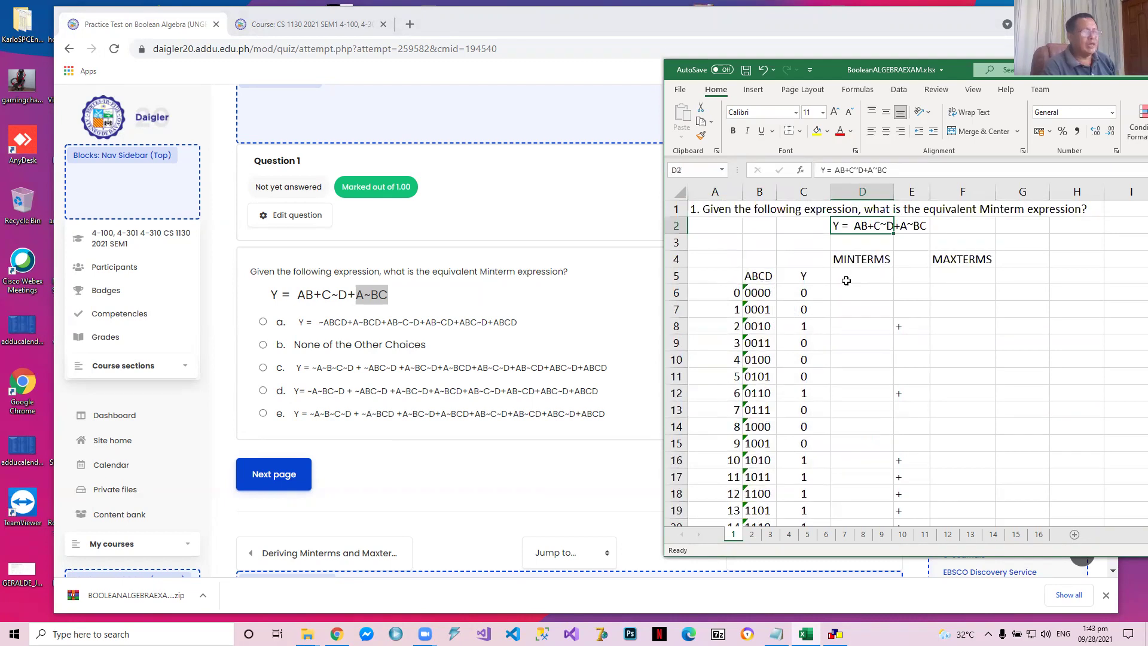
key(Left)
key(Left)
key(Left)
key(Down)
key(Down)
key(Down)
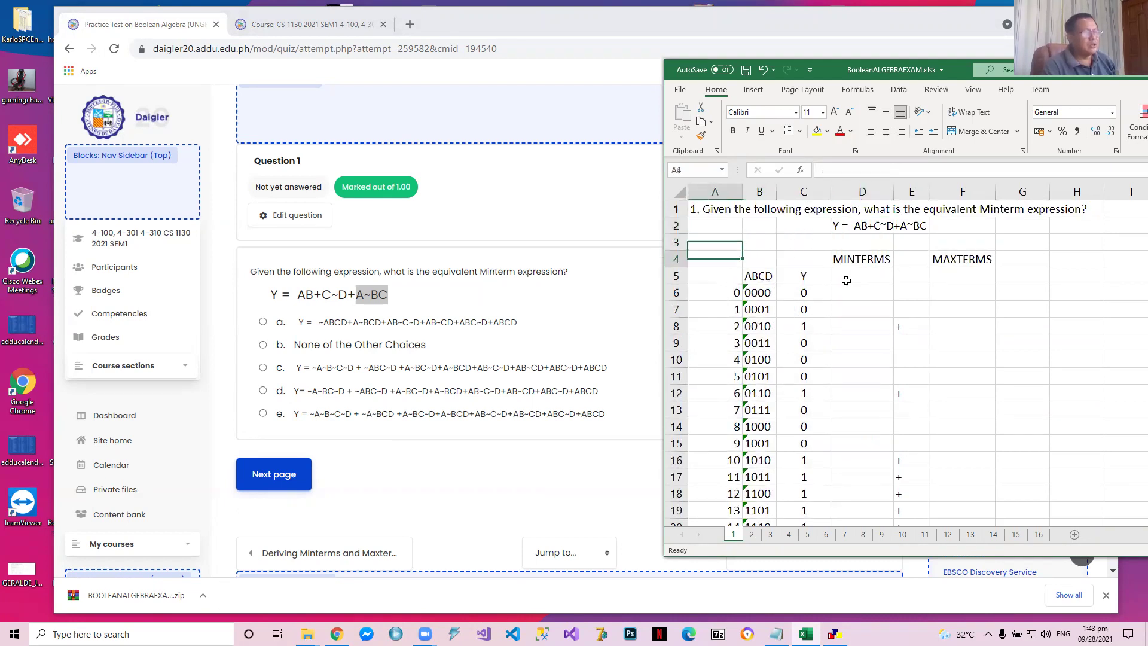
key(Right)
key(Right)
key(Right)
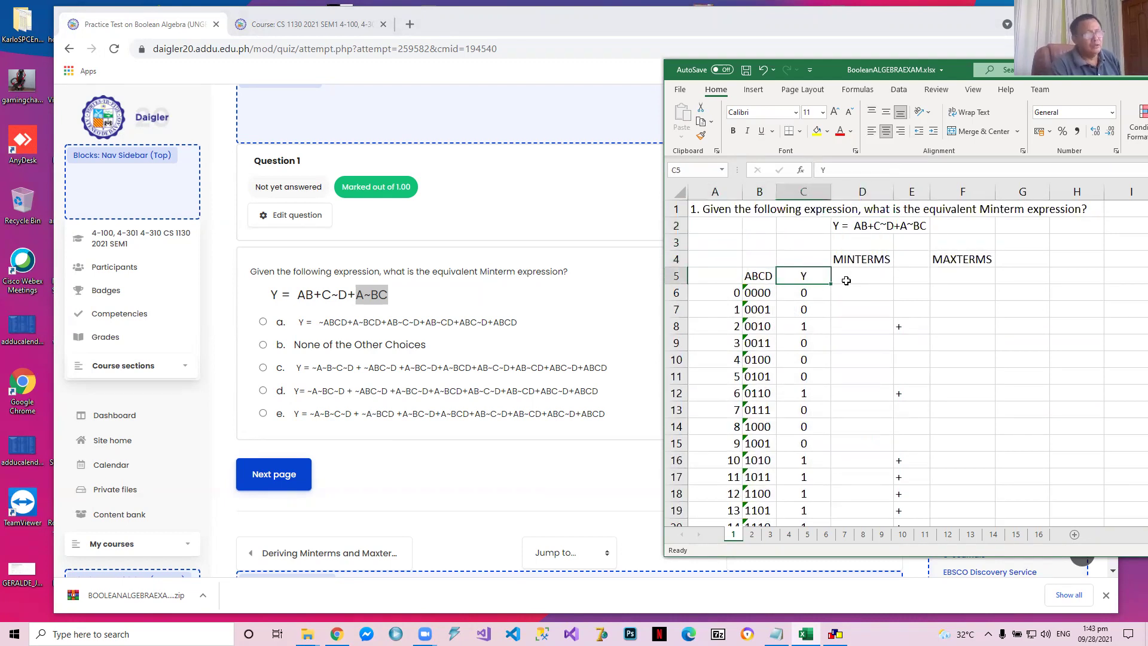
key(Left)
key(Left)
key(Left)
key(Right)
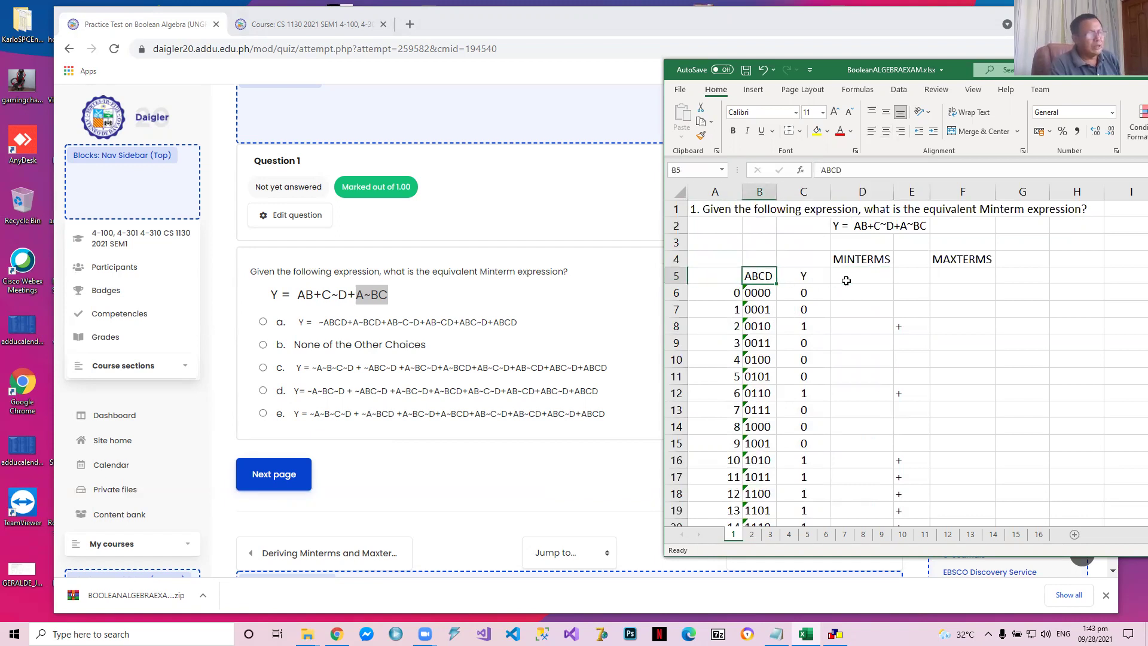
key(Right)
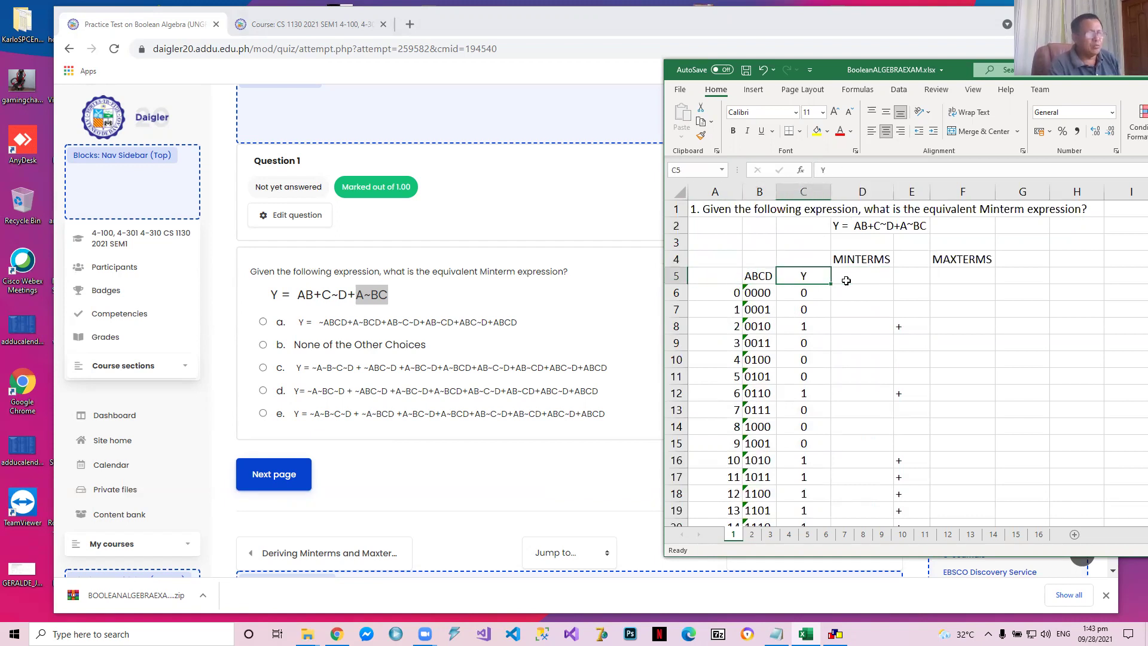
key(Left)
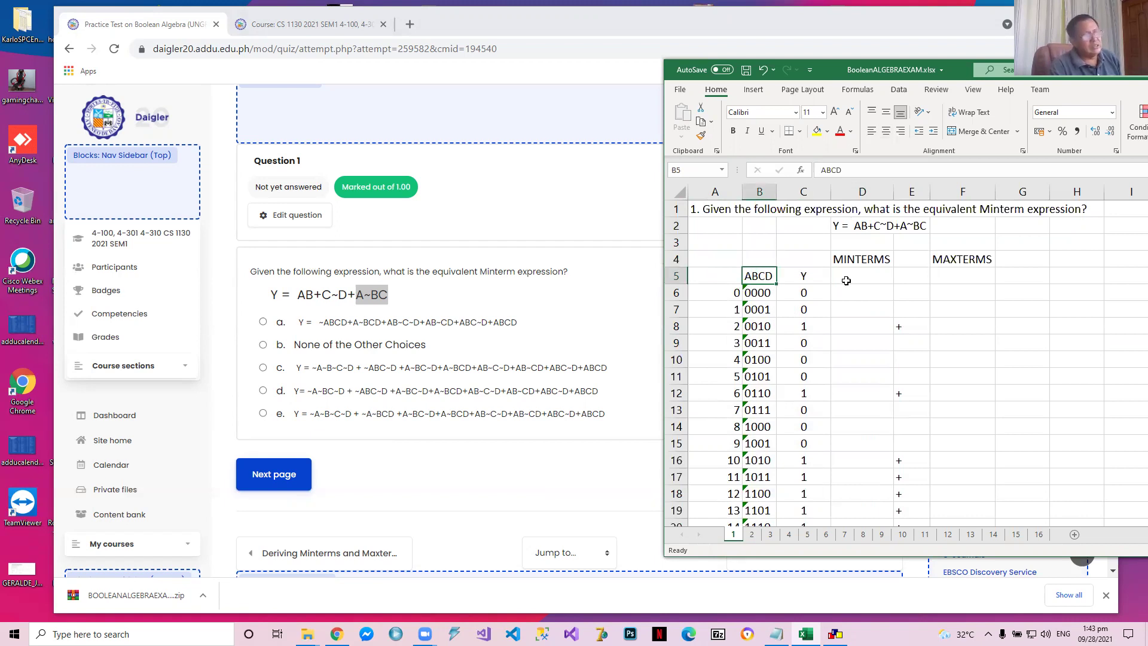
Delete the row of plus signs in cell D23 below the truth table
key(Down)
key(Down)
key(Down)
key(Down)
key(Down)
key(Down)
key(Down)
key(Down)
key(Down)
key(Down)
key(Down)
key(Down)
key(Down)
key(Down)
key(Down)
key(Down)
key(Down)
key(Down)
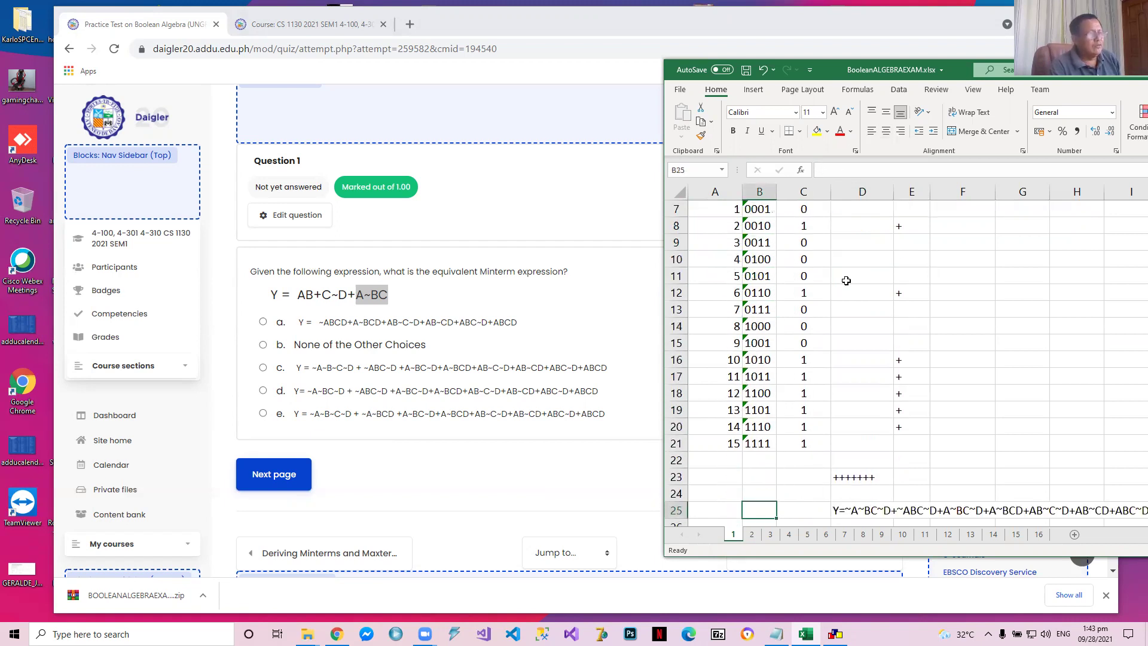
key(Up)
key(Up)
key(Down)
key(Right)
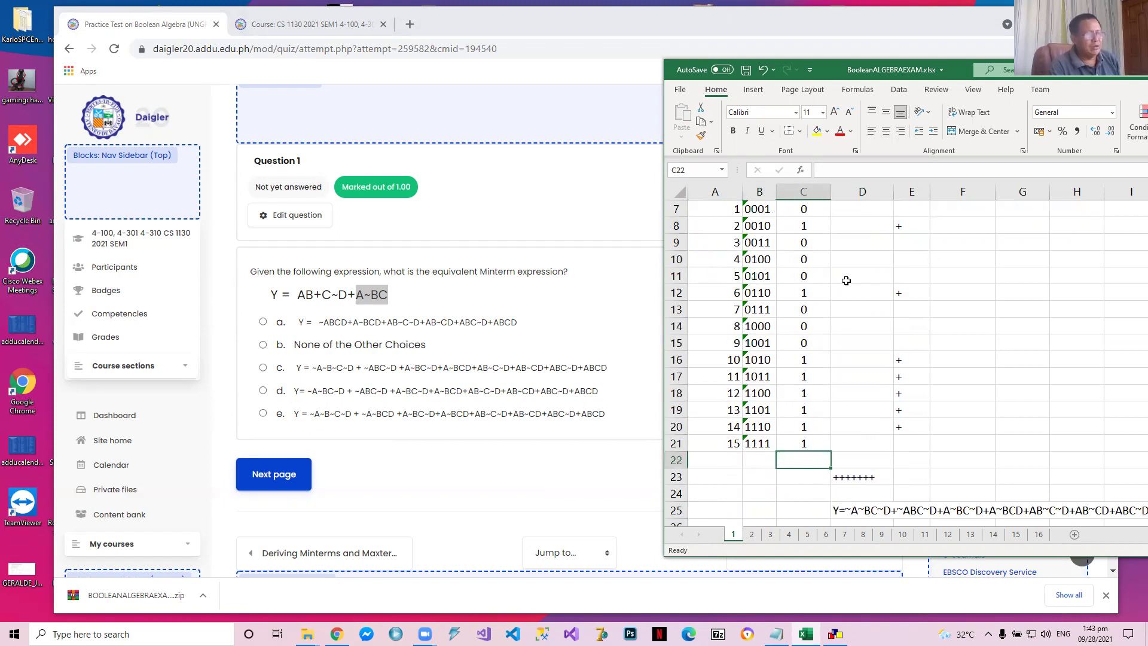
key(Right)
key(Down)
key(Delete)
Return to the table header and examine the ABCD input combinations from 0000 down to 1111
key(Up)
key(Up)
key(Up)
key(Up)
key(Up)
key(Up)
key(Up)
key(Up)
key(Up)
key(Up)
key(Up)
key(Up)
key(Up)
key(Up)
key(Up)
key(Up)
key(Up)
key(Up)
key(Up)
key(Up)
key(Up)
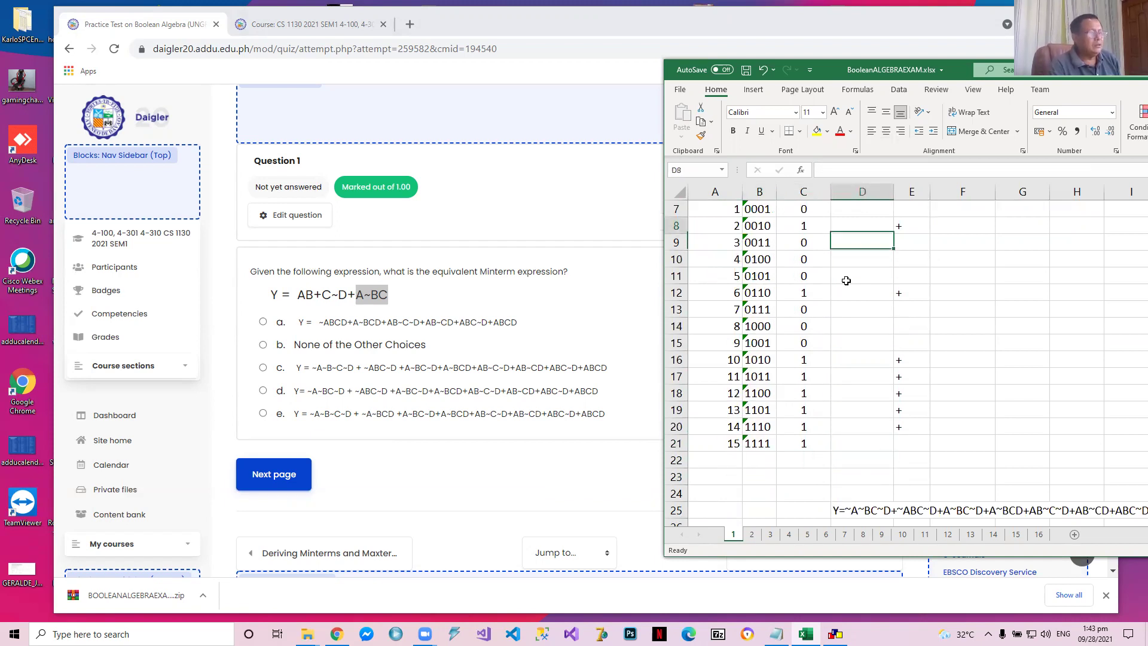
key(Down)
key(Down)
key(Down)
key(Left)
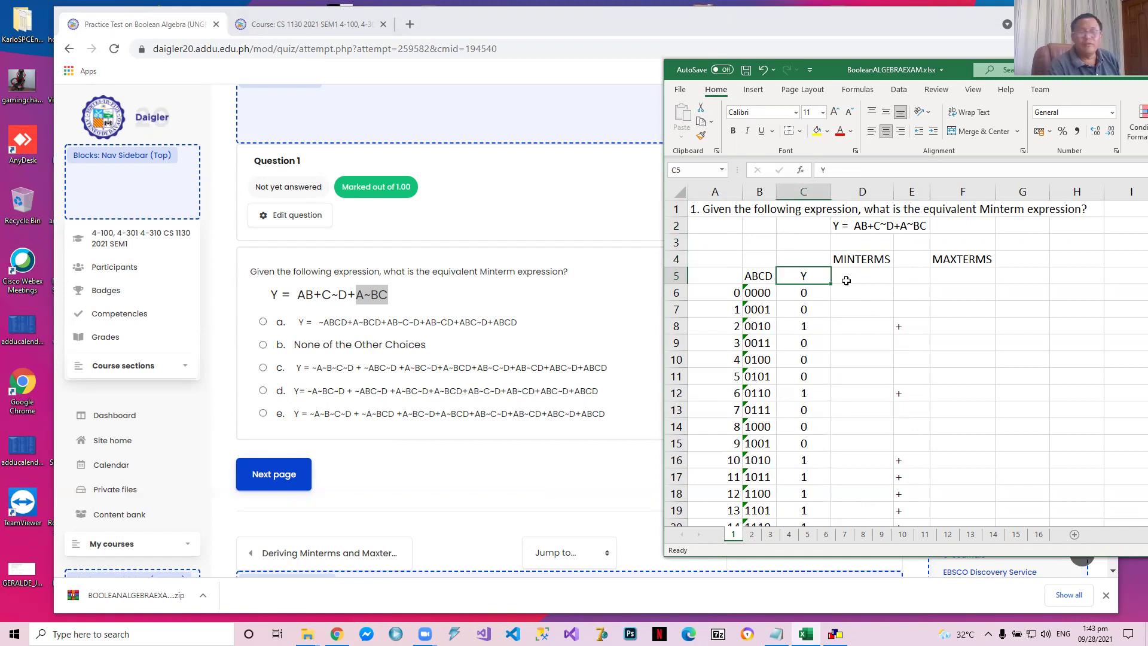
key(Left)
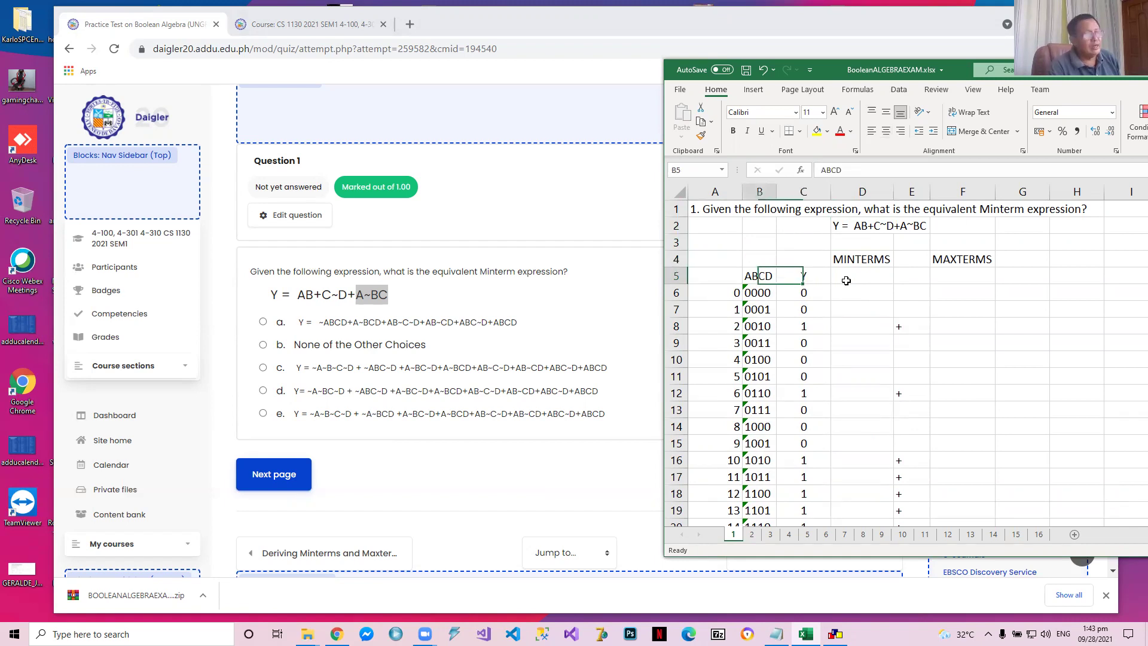
key(Down)
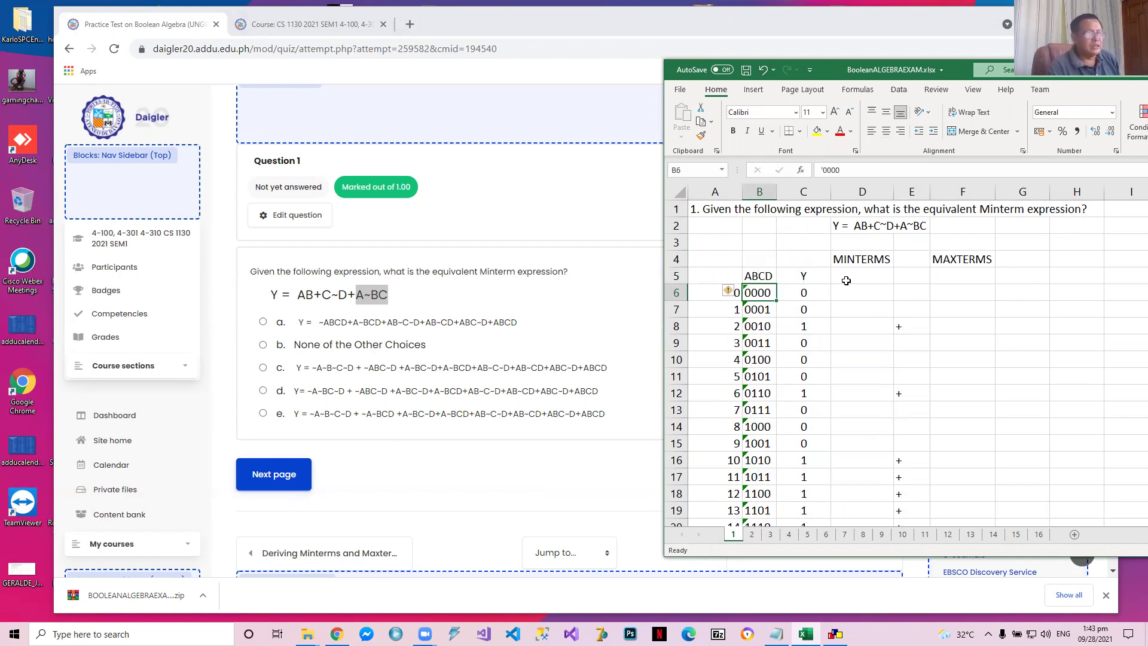
key(Down)
key(Down)
key(Down)
key(Down)
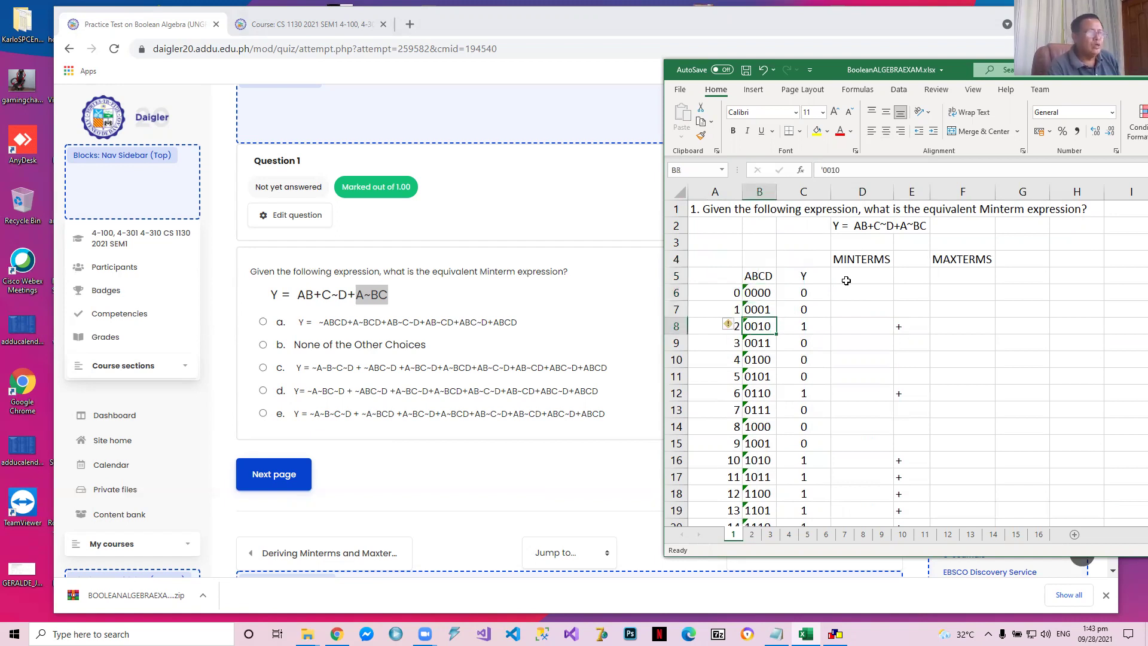
key(Down)
key(Down)
key(Down)
key(Down)
key(Down)
key(Down)
key(Down)
key(Down)
key(Down)
key(Down)
key(Down)
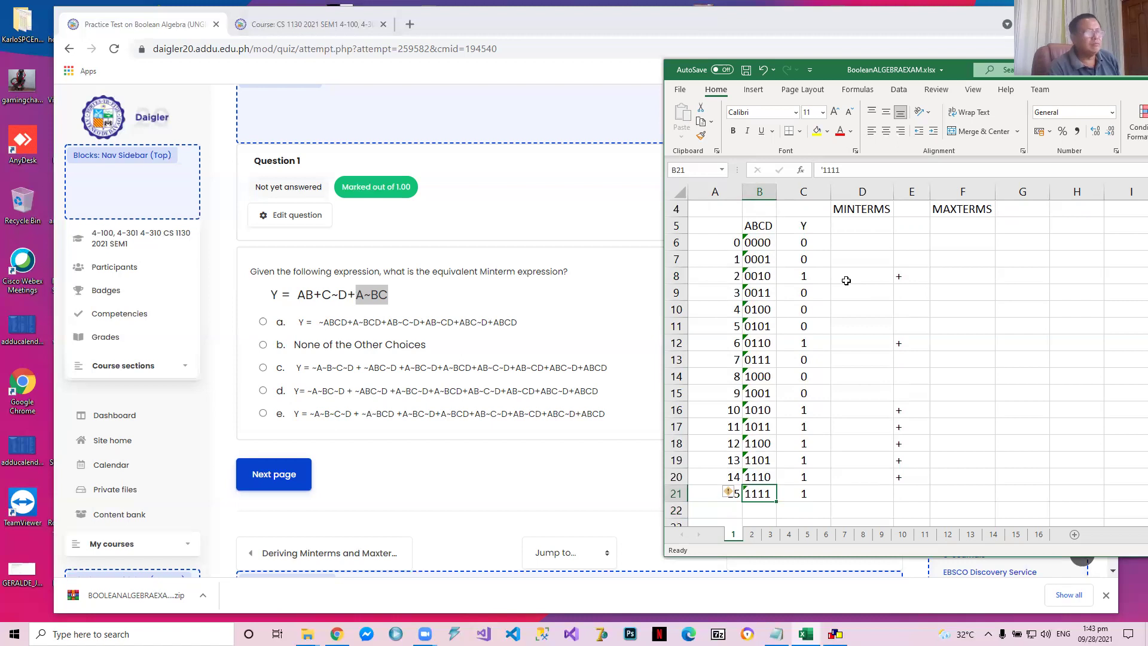
Copy the Y values in C6:C21 and clear them from the truth table
key(Up)
key(Up)
key(Up)
key(Up)
key(Up)
key(Up)
key(Up)
key(Up)
key(Up)
key(Up)
key(Up)
key(Up)
key(Up)
key(Up)
key(Right)
key(Right)
key(Up)
key(Left)
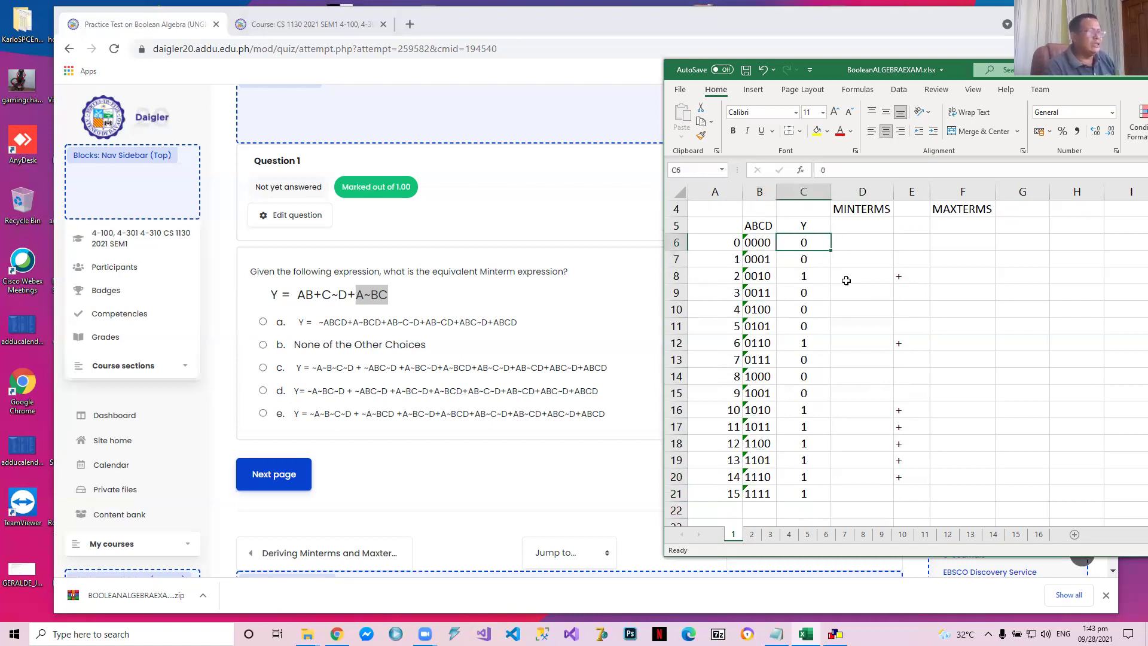
key(shift+Down)
key(shift+Down)
key(shift+Down)
key(shift+Down)
key(shift+Down)
key(shift+Down)
key(shift+Down)
key(shift+Down)
key(shift+Down)
key(shift+Down)
key(shift+Down)
key(shift+Down)
key(shift+Down)
key(shift+Down)
key(shift+Down)
key(ctrl+c)
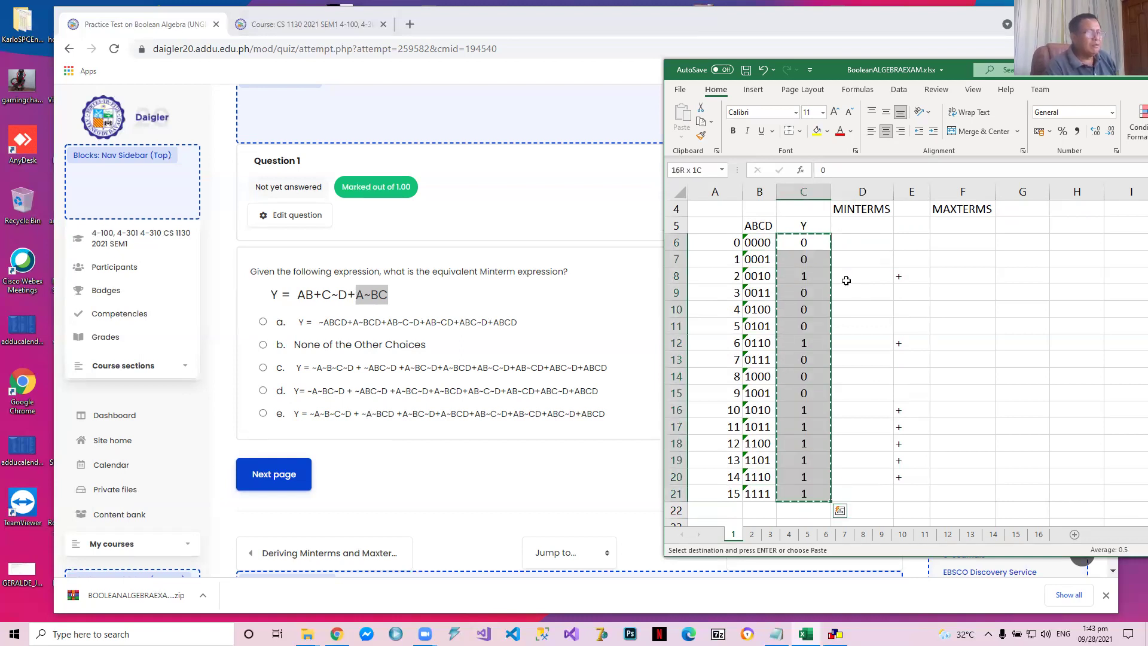
key(Delete)
key(Up)
key(Up)
key(Up)
key(Up)
key(Up)
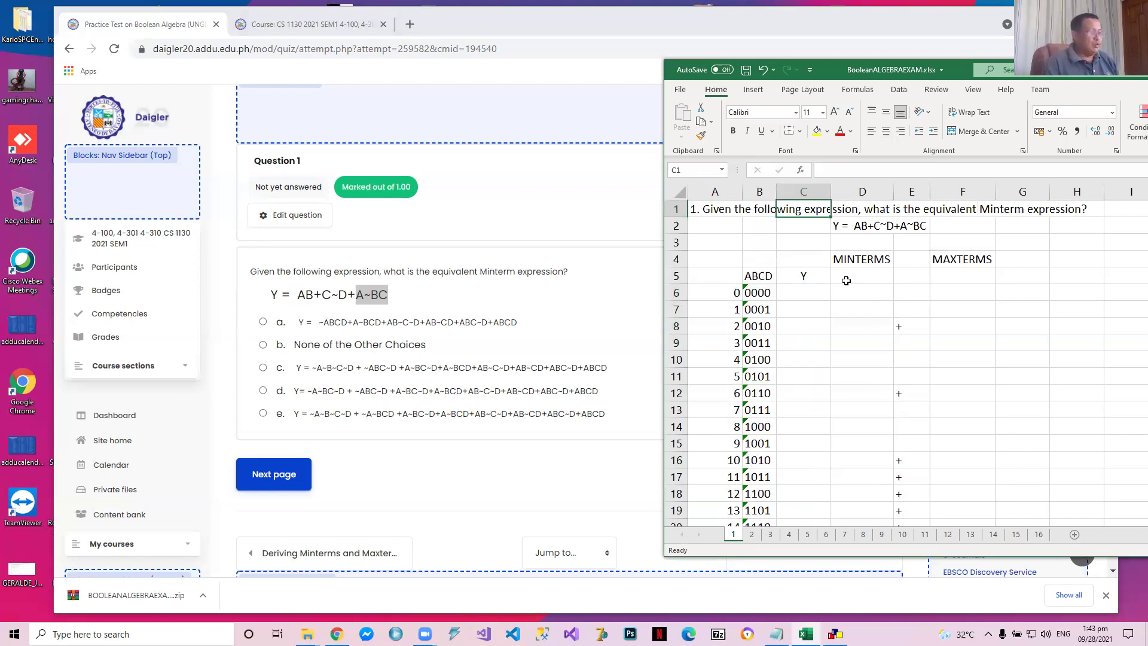
Switch to CEDAR Logic Simulator and delete the existing gates and wires between the A–D and Y labels on Page 1
click(835, 634)
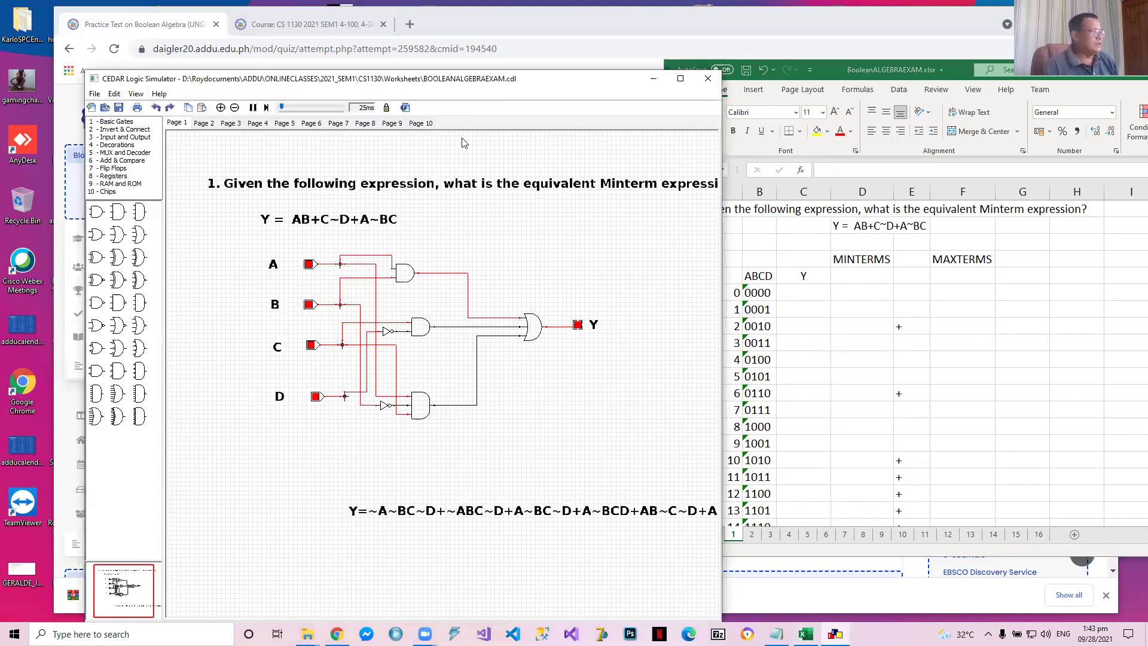
drag(297, 240, 590, 432)
key(Delete)
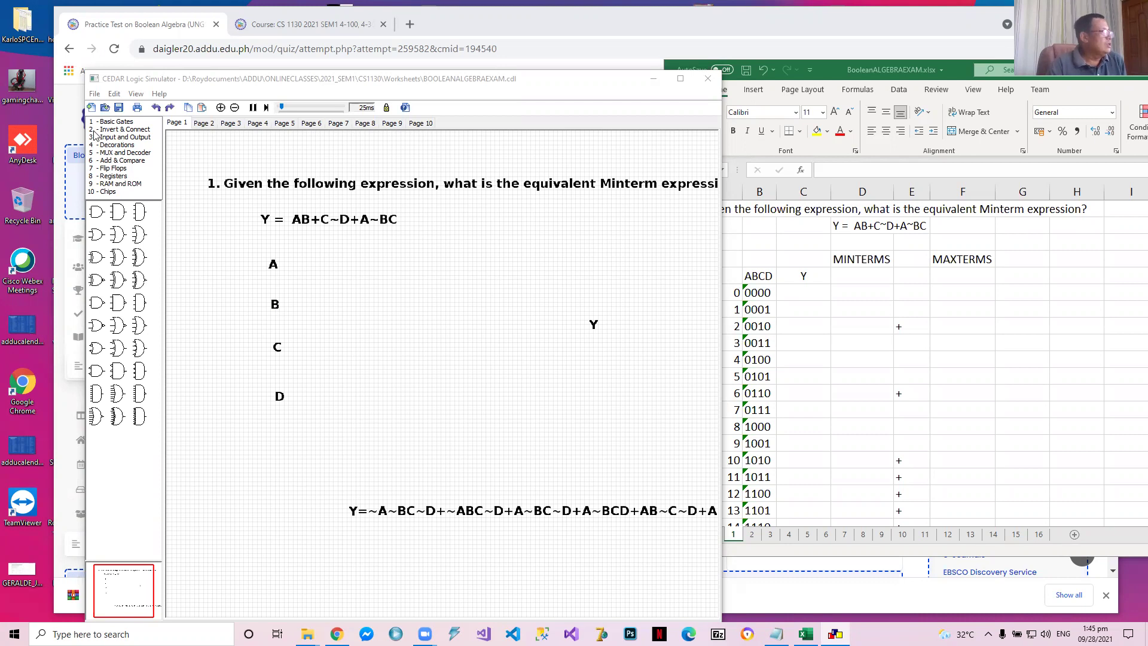
Place a toggle input beside each of the labels A, B, C and D, and an output LED beside Y
click(124, 137)
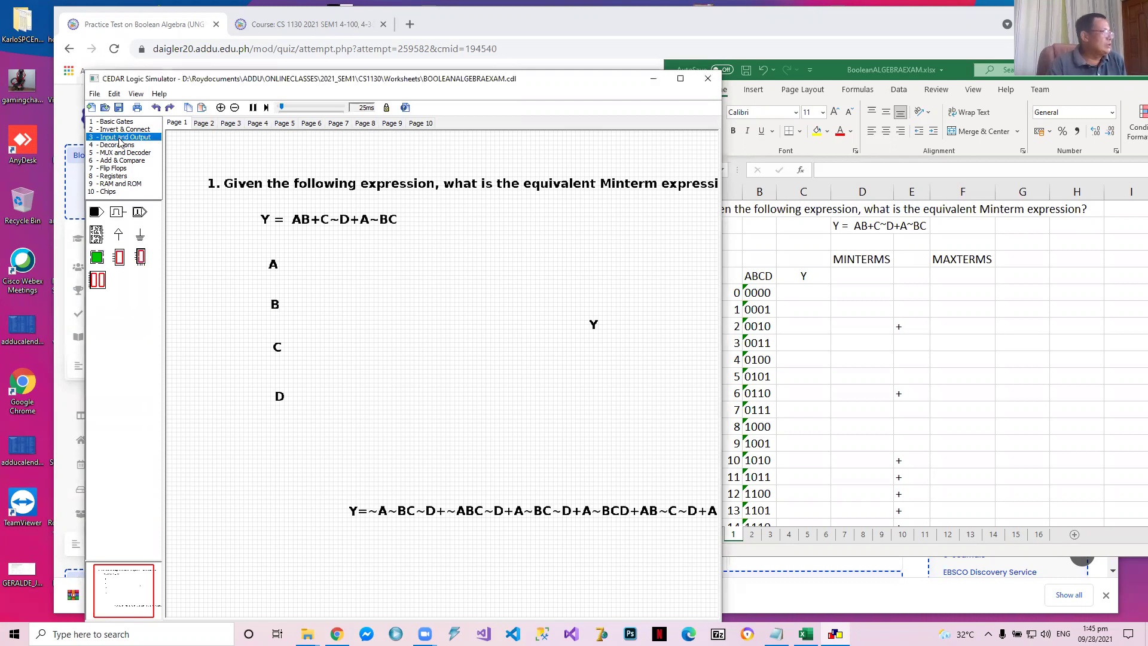
click(307, 264)
drag(100, 218, 308, 306)
drag(94, 215, 307, 347)
drag(97, 214, 313, 396)
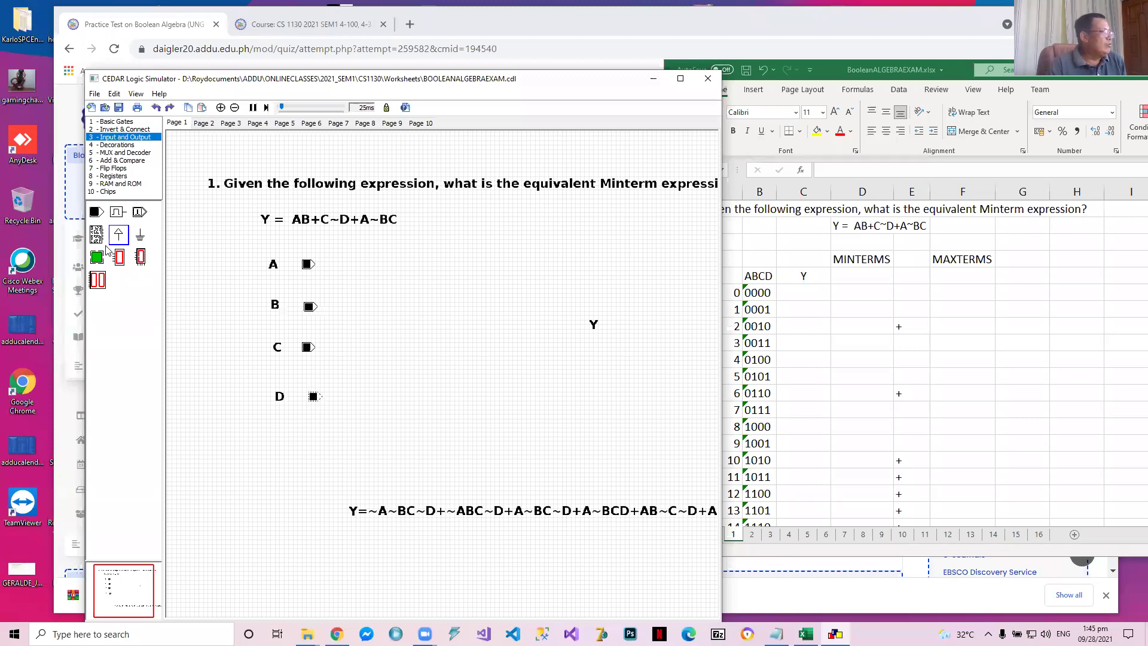
drag(97, 257, 574, 326)
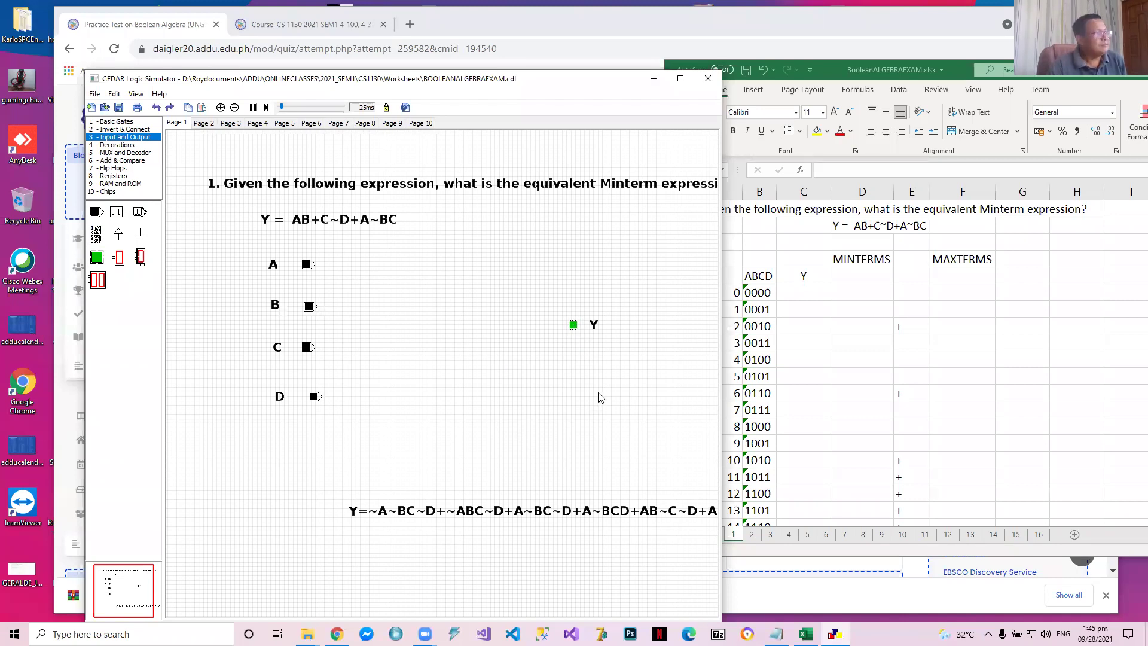
Place a wire junction to the right of each of the four input toggles
click(131, 129)
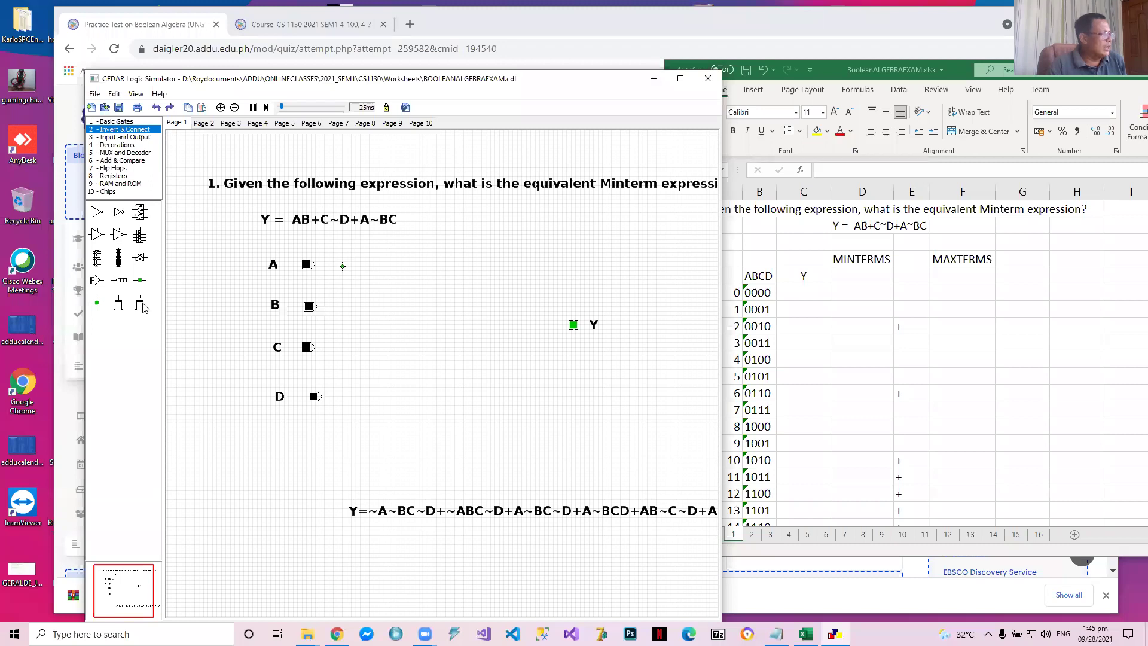
drag(97, 304, 345, 307)
drag(96, 303, 351, 354)
drag(97, 303, 346, 398)
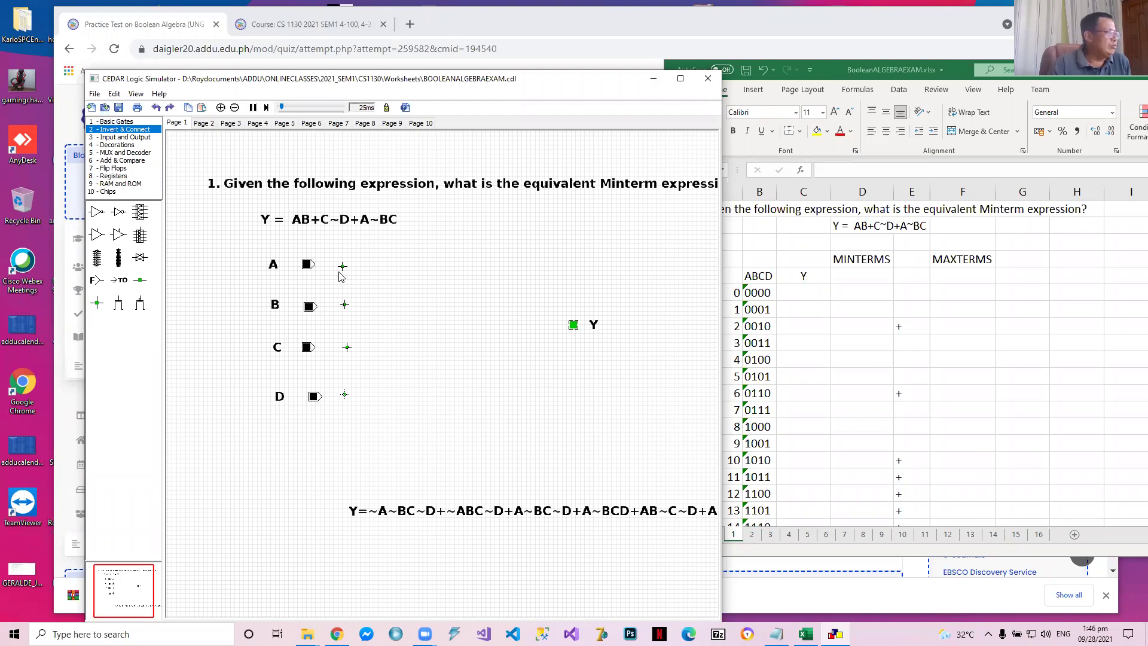
Wire the A, B, C and D toggles to their junctions and align the B and D toggles so their wires run straight
drag(315, 265, 343, 266)
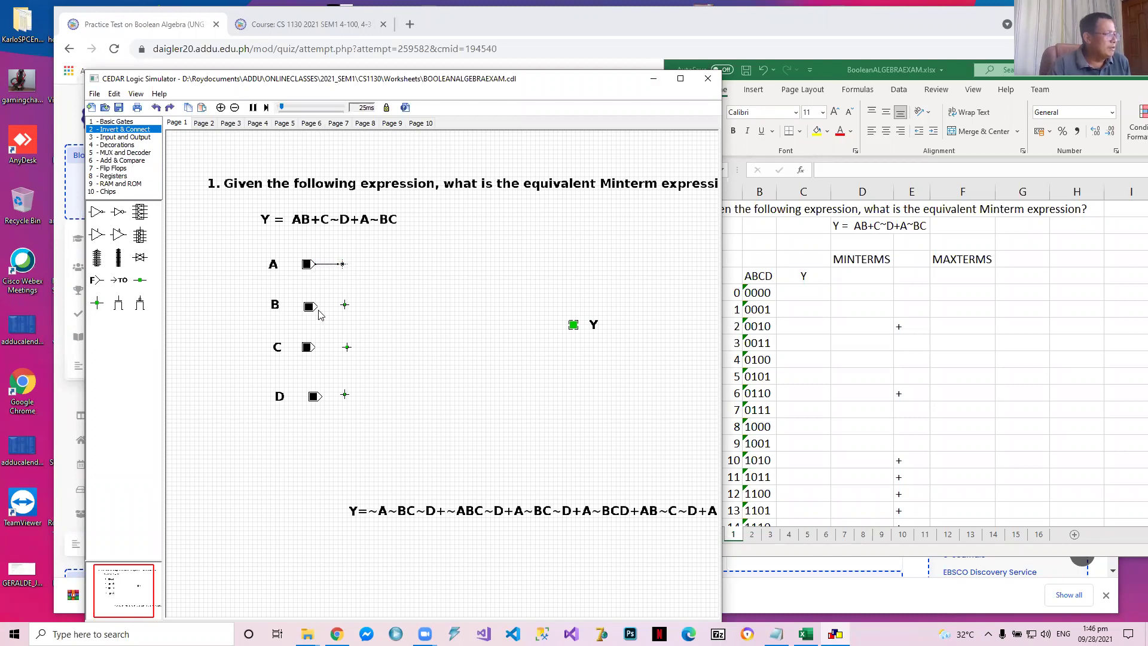
drag(318, 308, 343, 305)
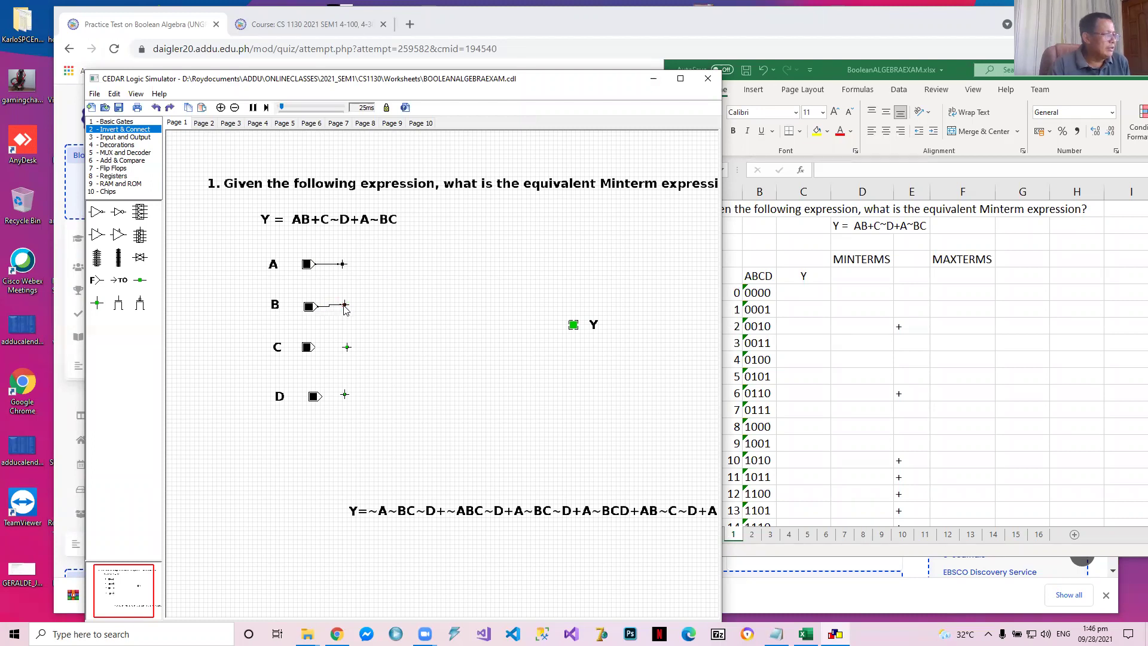
drag(312, 307, 312, 305)
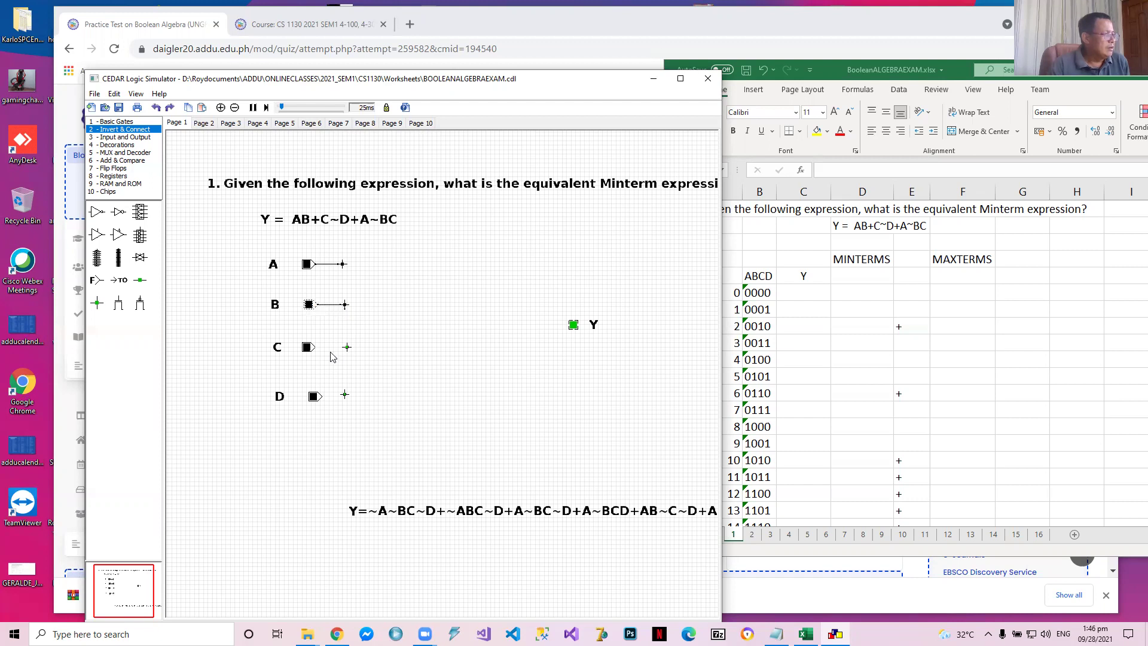
drag(315, 347, 347, 347)
mouse_move(323, 397)
mouse_down()
mouse_move(344, 395)
mouse_move(312, 399)
mouse_up()
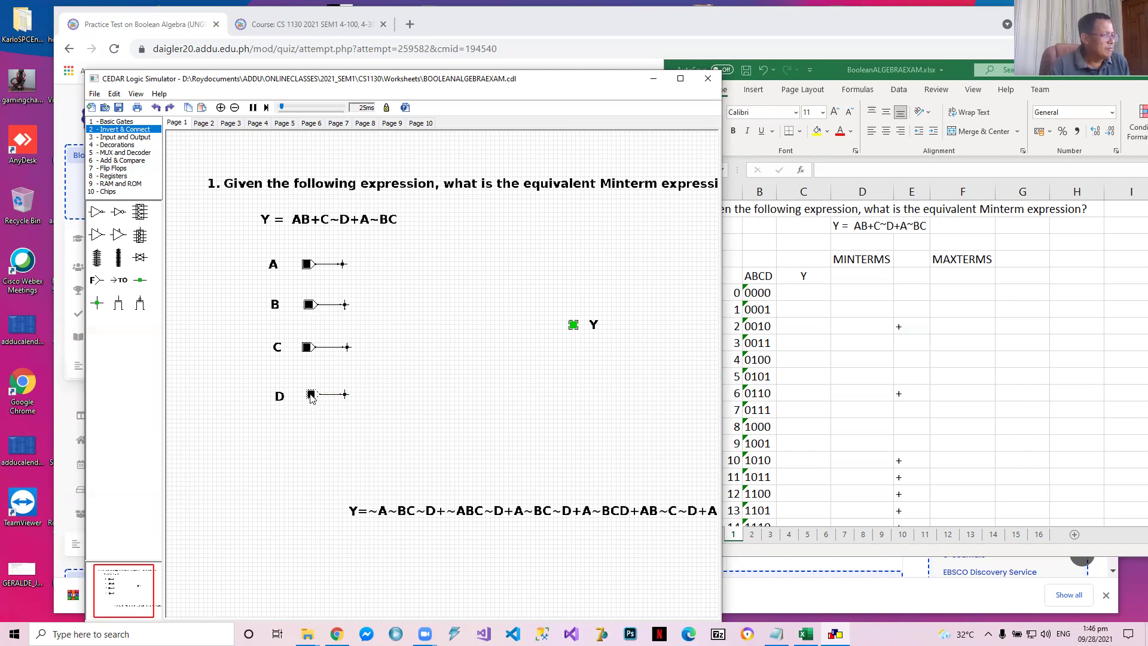
click(534, 349)
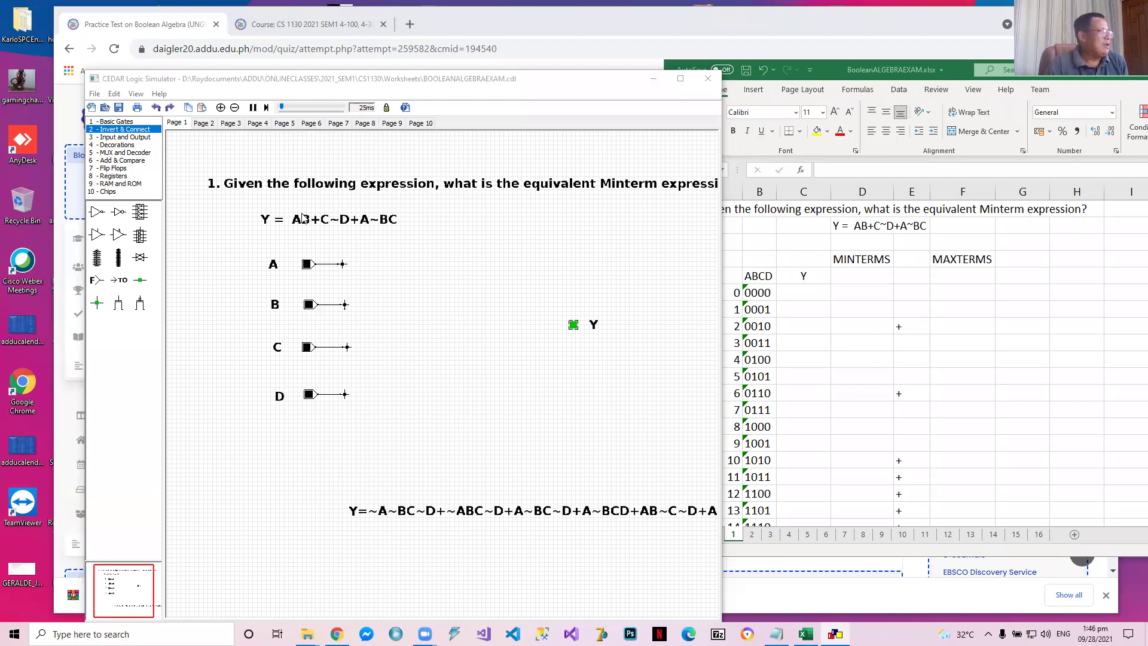
Add a two-input AND gate for the term AB and wire it to A and B, routing A's wire above its junction
click(120, 122)
drag(102, 215, 415, 278)
drag(343, 264, 402, 274)
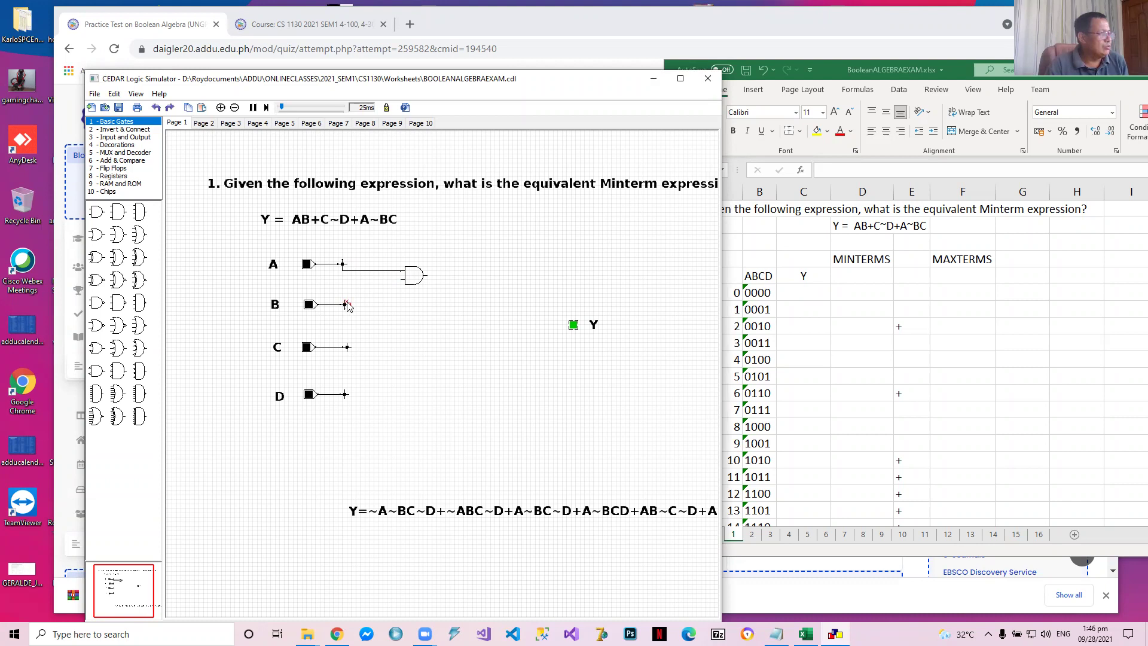
drag(345, 305, 374, 249)
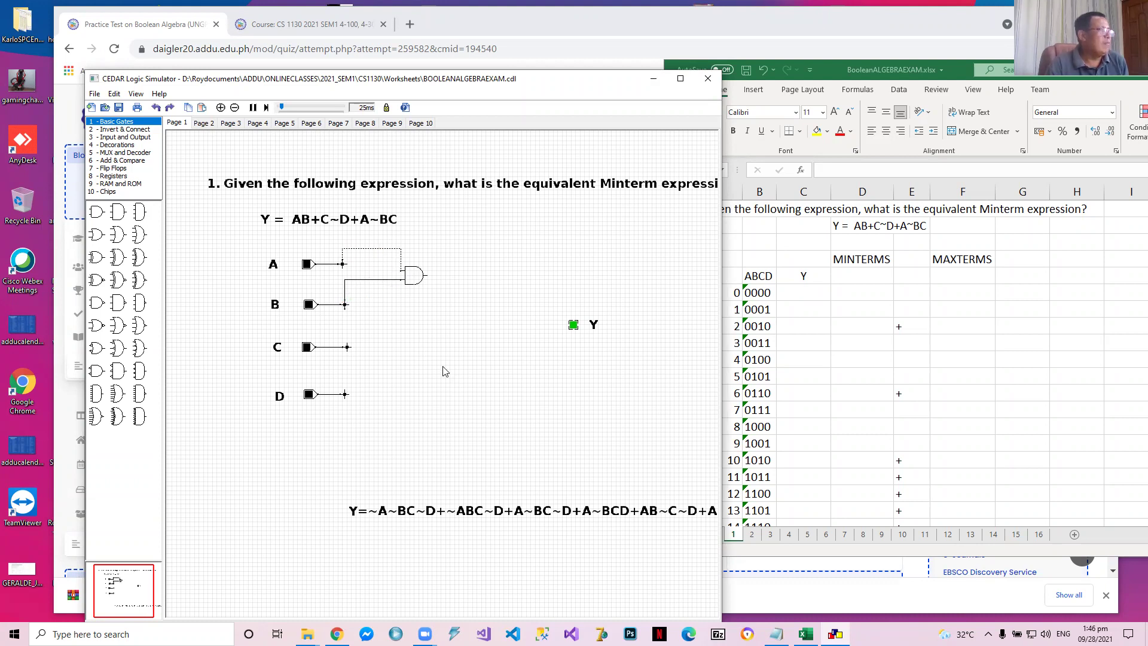
click(447, 383)
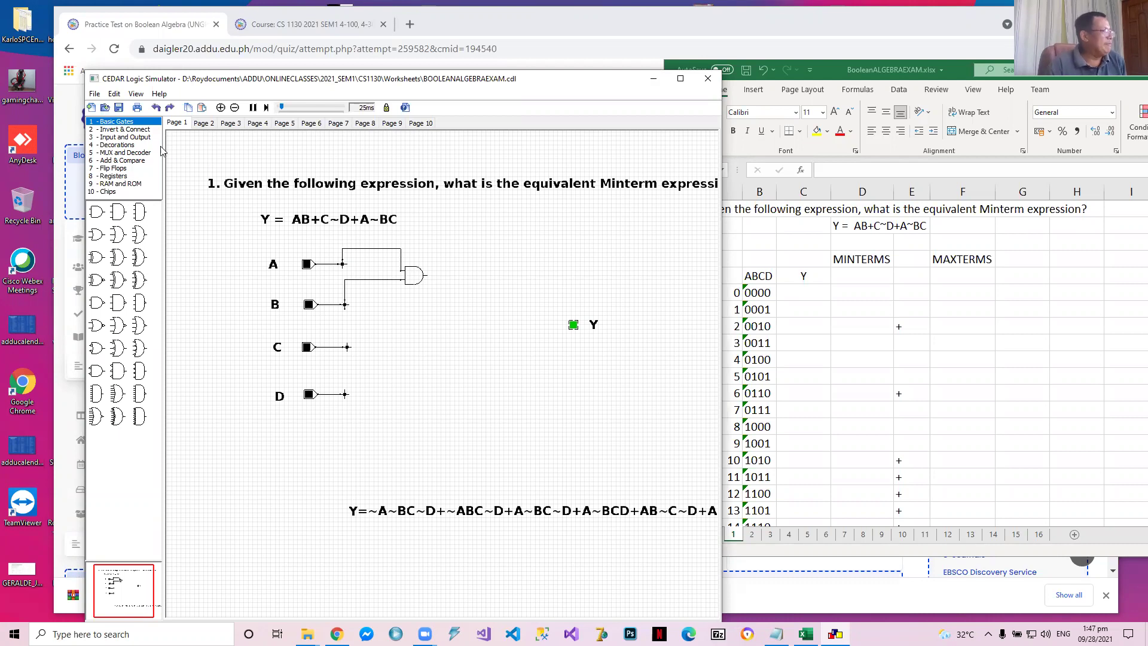
Build the term C~D with a second two-input AND gate, feeding it C directly and D through an inverter
mouse_move(95, 211)
mouse_down()
mouse_move(430, 347)
mouse_move(421, 326)
mouse_move(164, 273)
mouse_move(150, 171)
mouse_move(129, 132)
mouse_up()
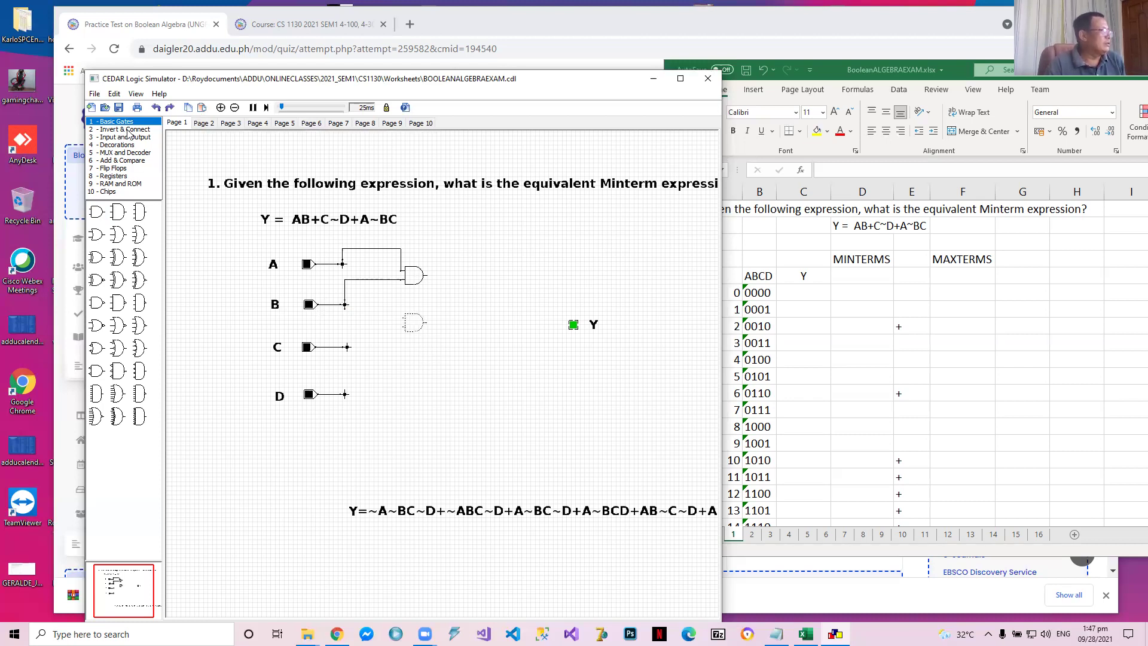
click(129, 133)
drag(118, 212, 382, 332)
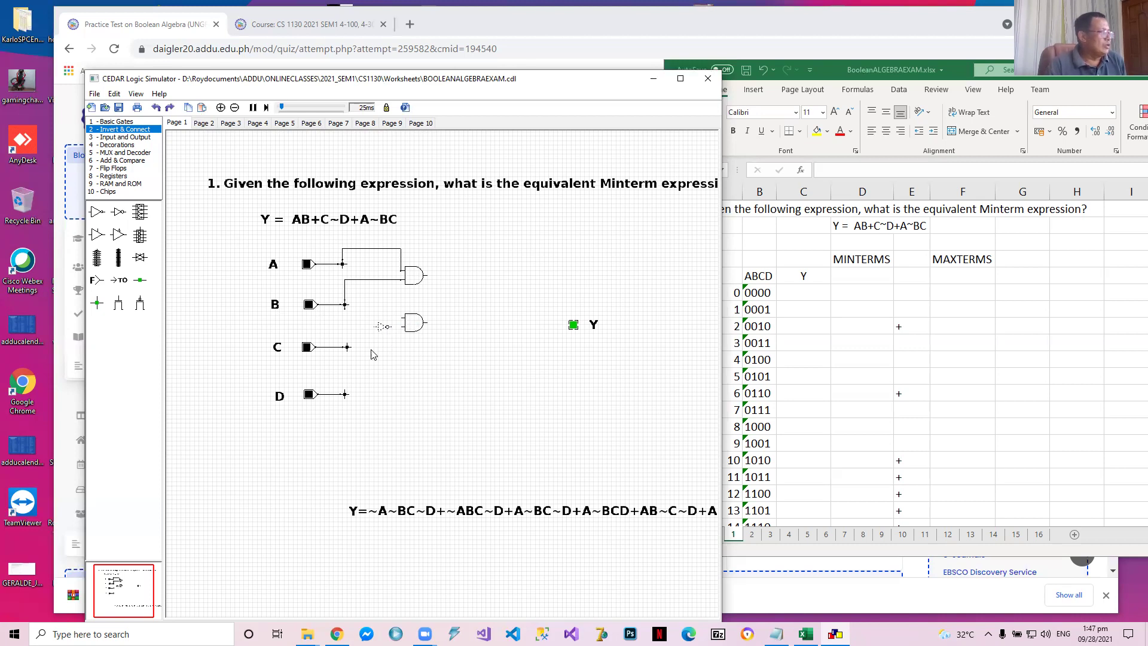
drag(345, 394, 378, 327)
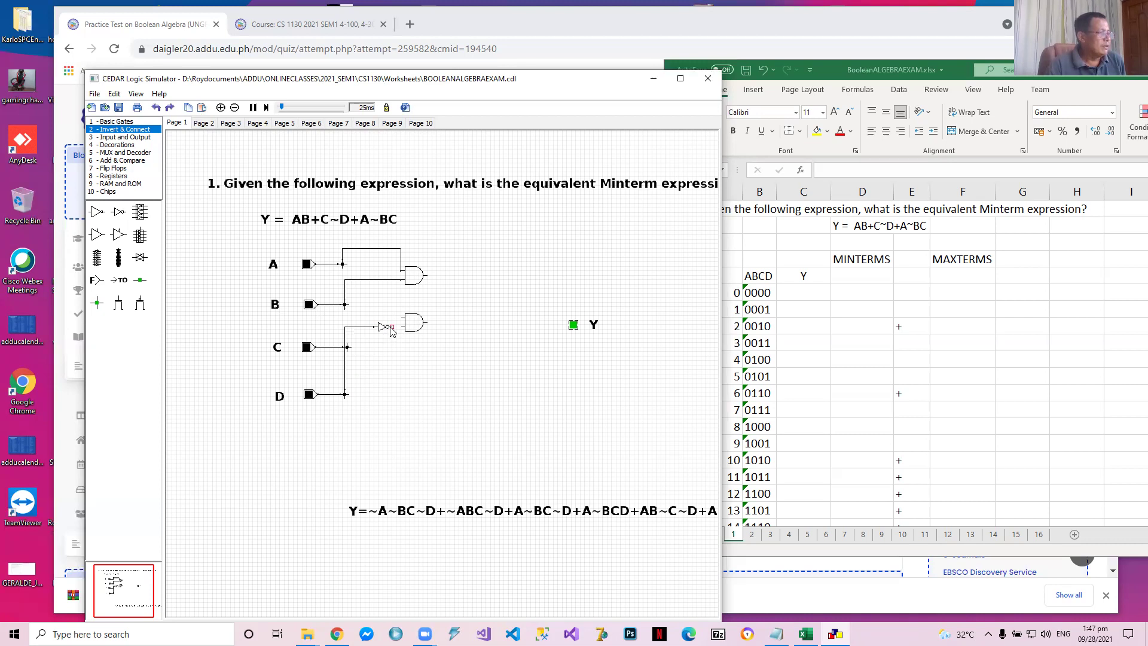
drag(346, 383, 367, 361)
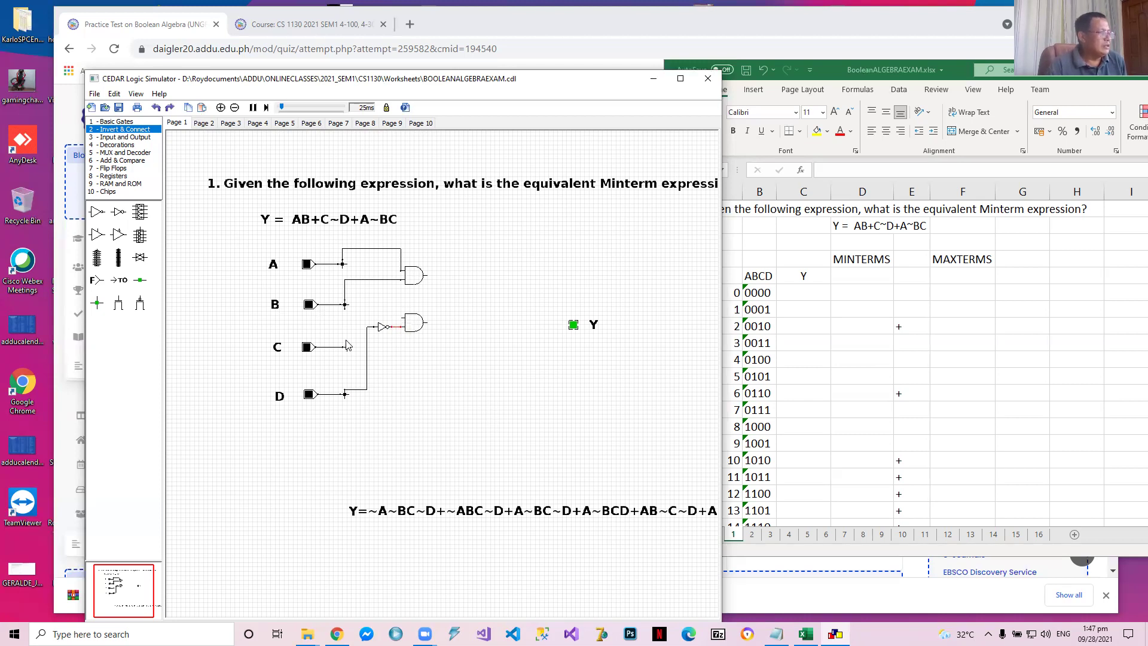
drag(347, 345, 403, 318)
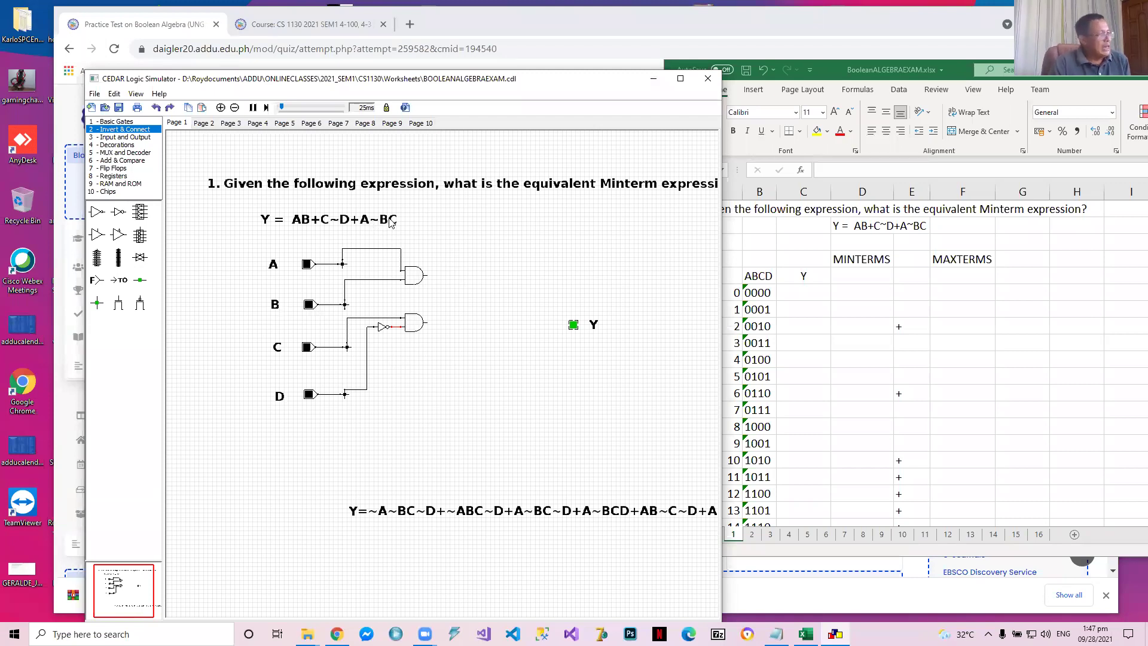
Build the term A~BC with a three-input AND gate, feeding it A and C directly and B through an inverter
click(124, 122)
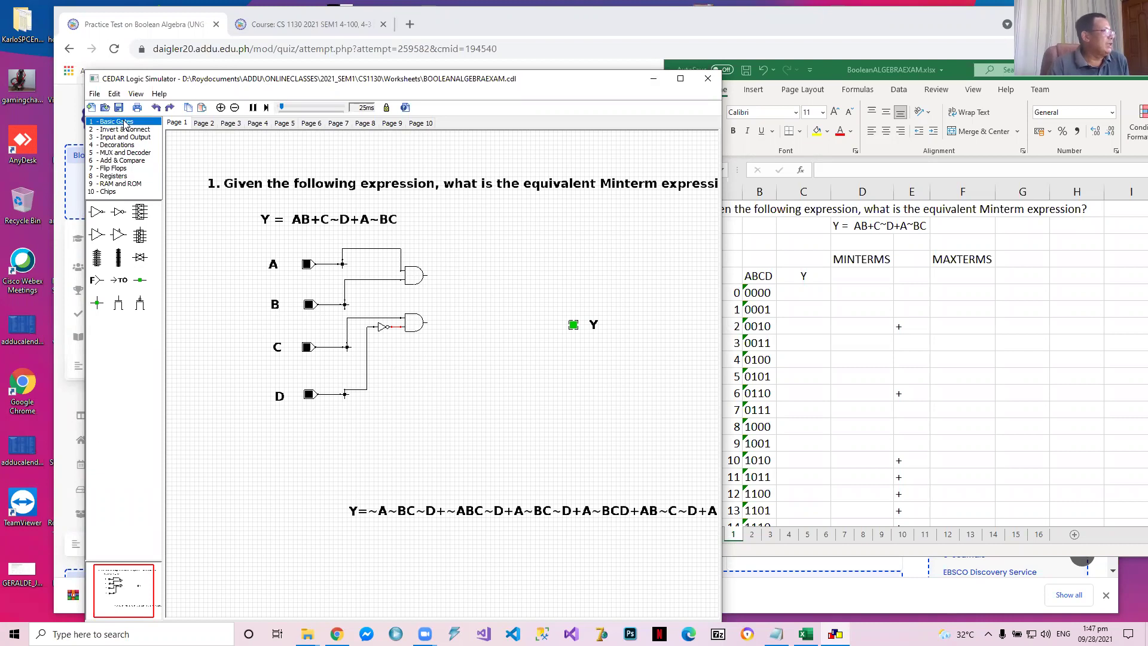
drag(118, 213, 442, 392)
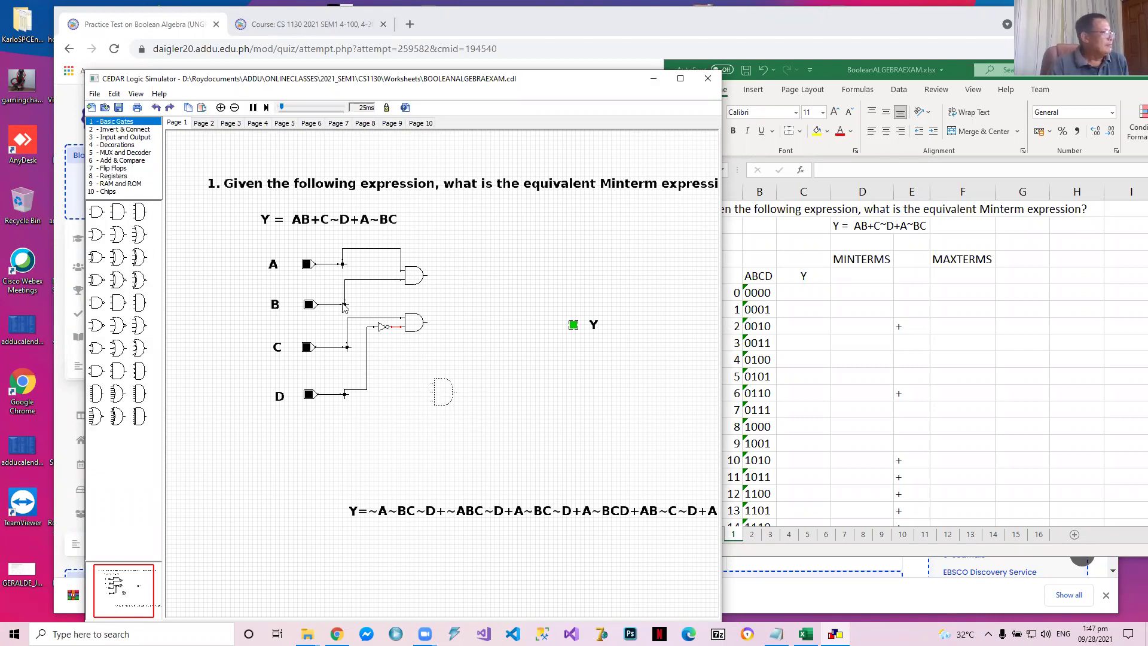
click(126, 129)
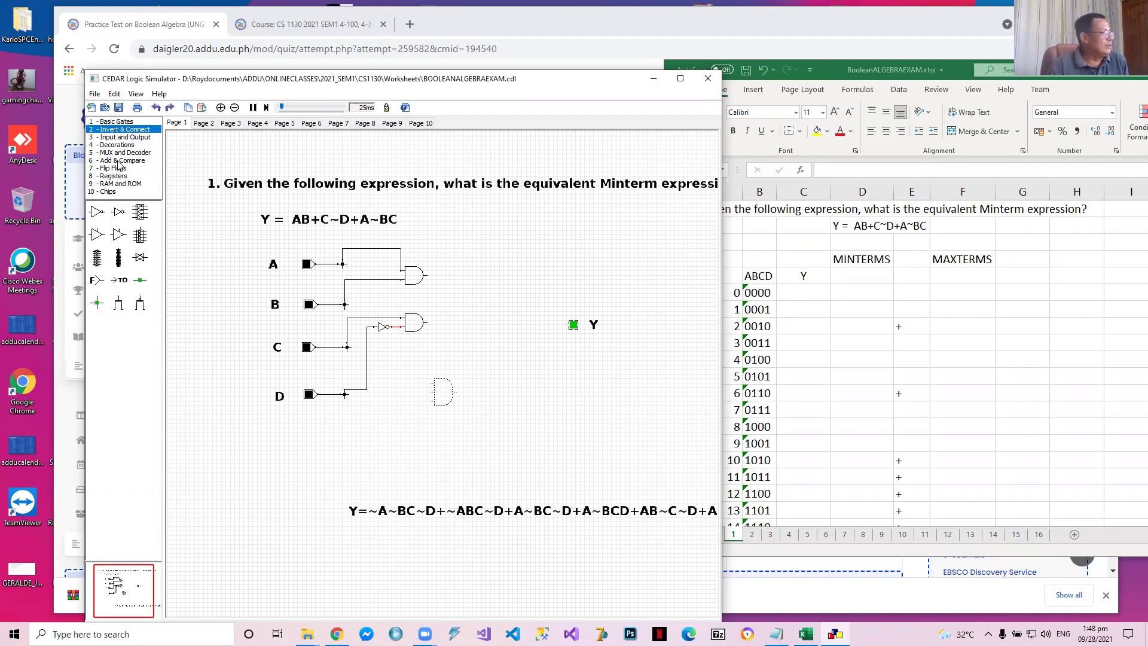
drag(116, 212, 414, 393)
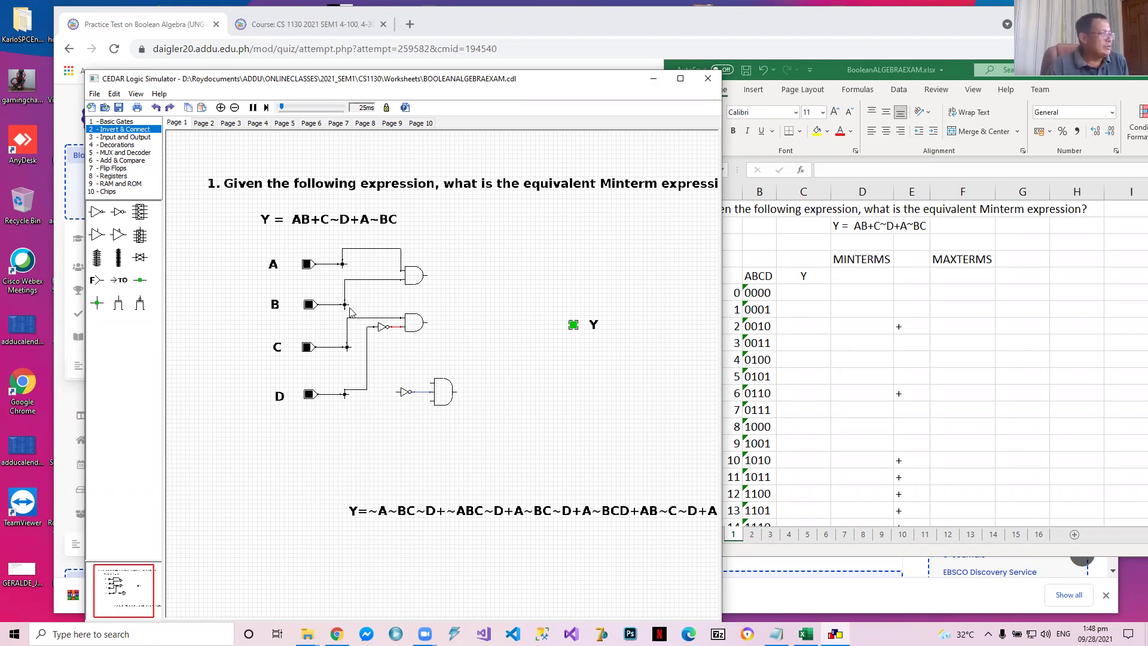
drag(349, 305, 399, 392)
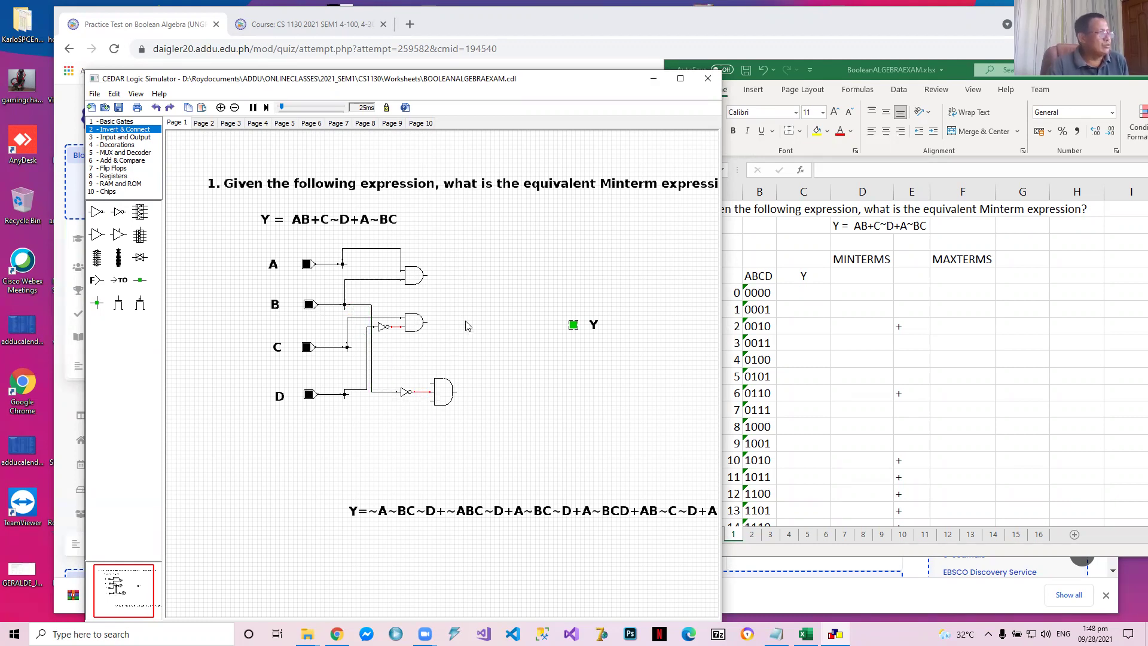
drag(343, 264, 431, 387)
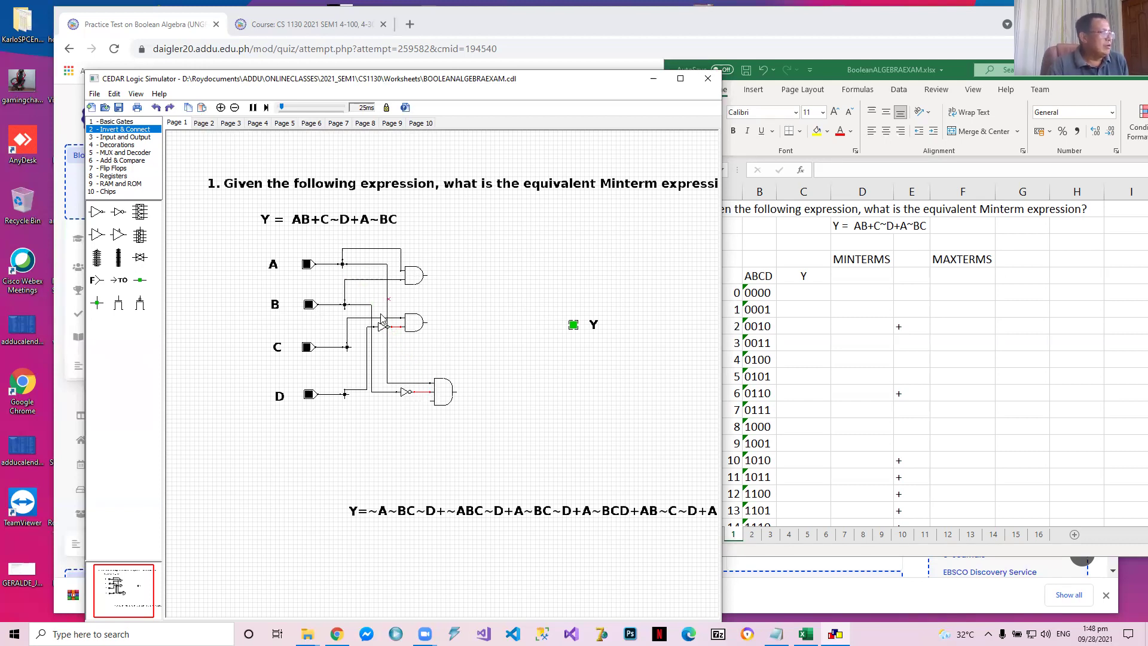
drag(349, 347, 394, 388)
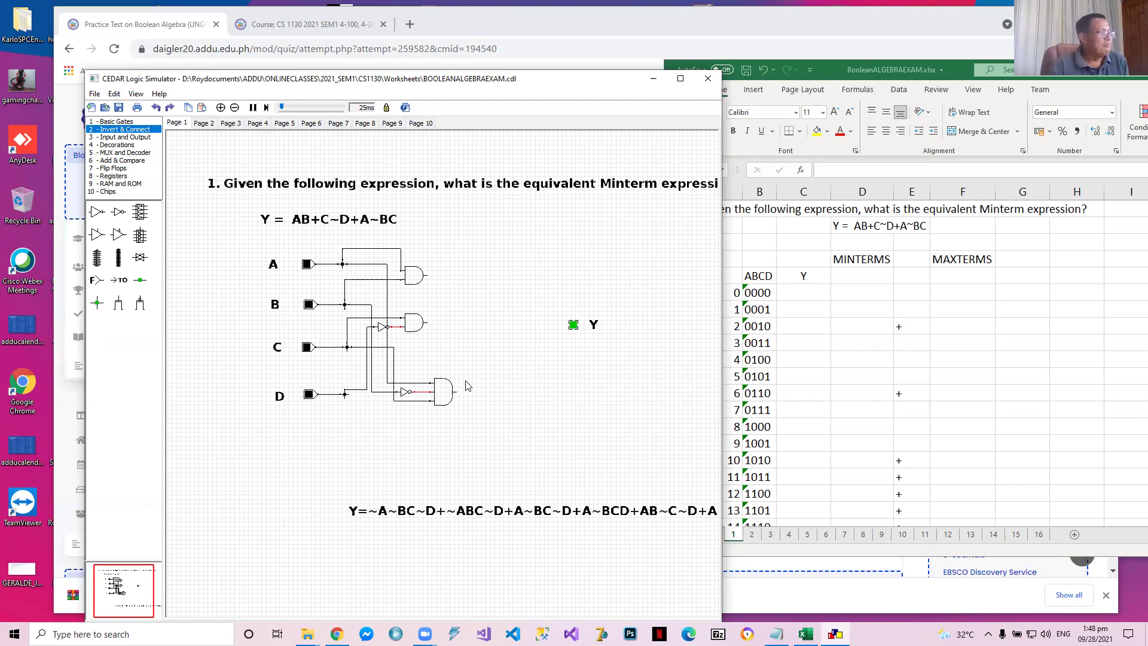
drag(449, 393, 440, 393)
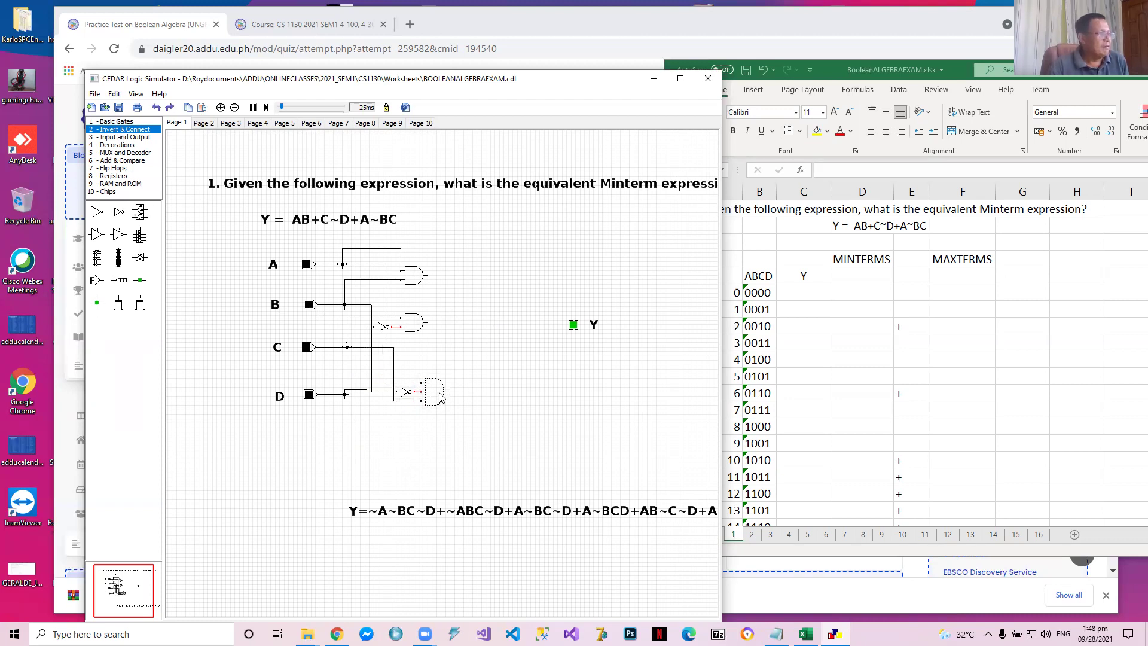
click(485, 367)
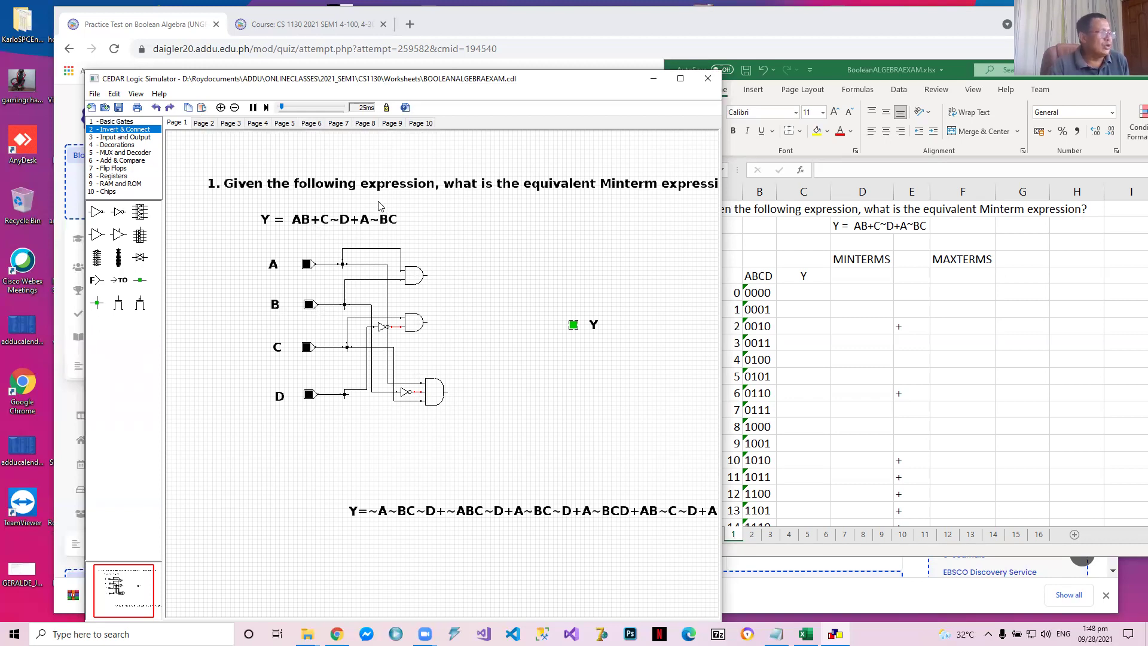
Add a three-input OR gate, connect the three AND gate outputs to it, and wire its output to the Y LED
click(122, 122)
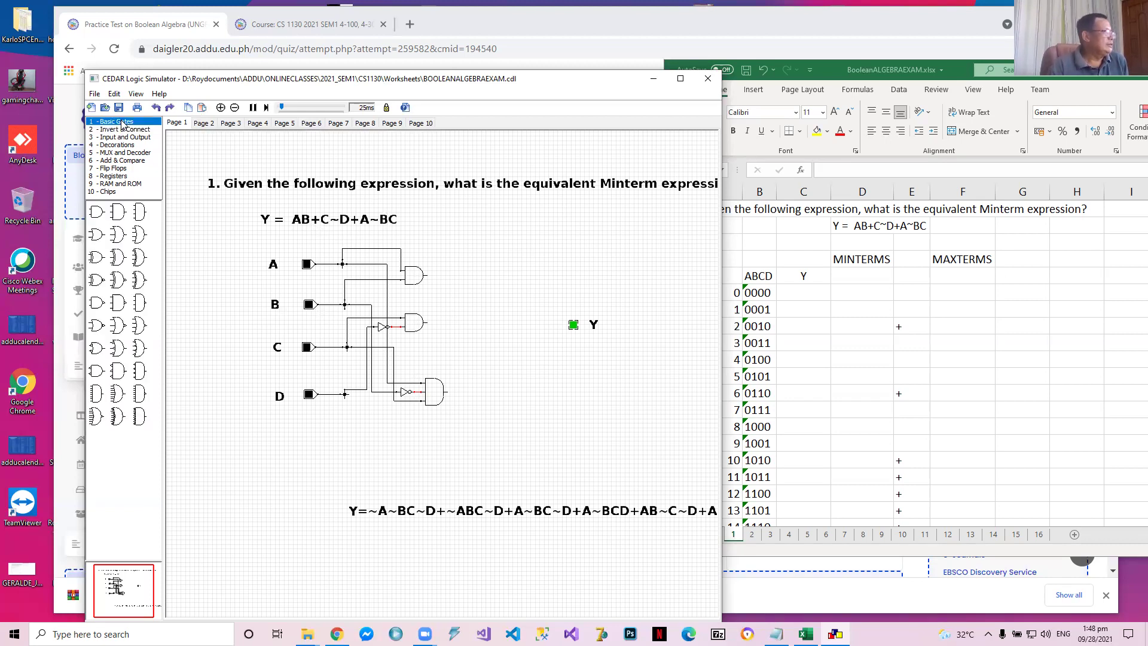
drag(117, 234, 513, 335)
drag(434, 278, 501, 323)
drag(432, 326, 502, 332)
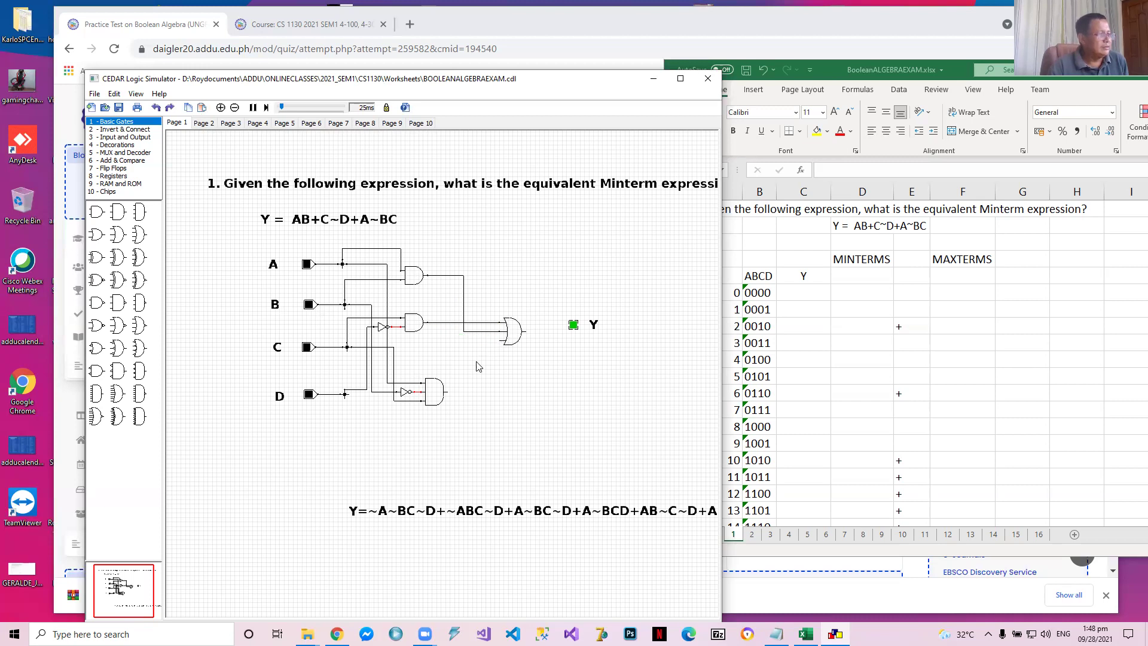
drag(450, 394, 569, 323)
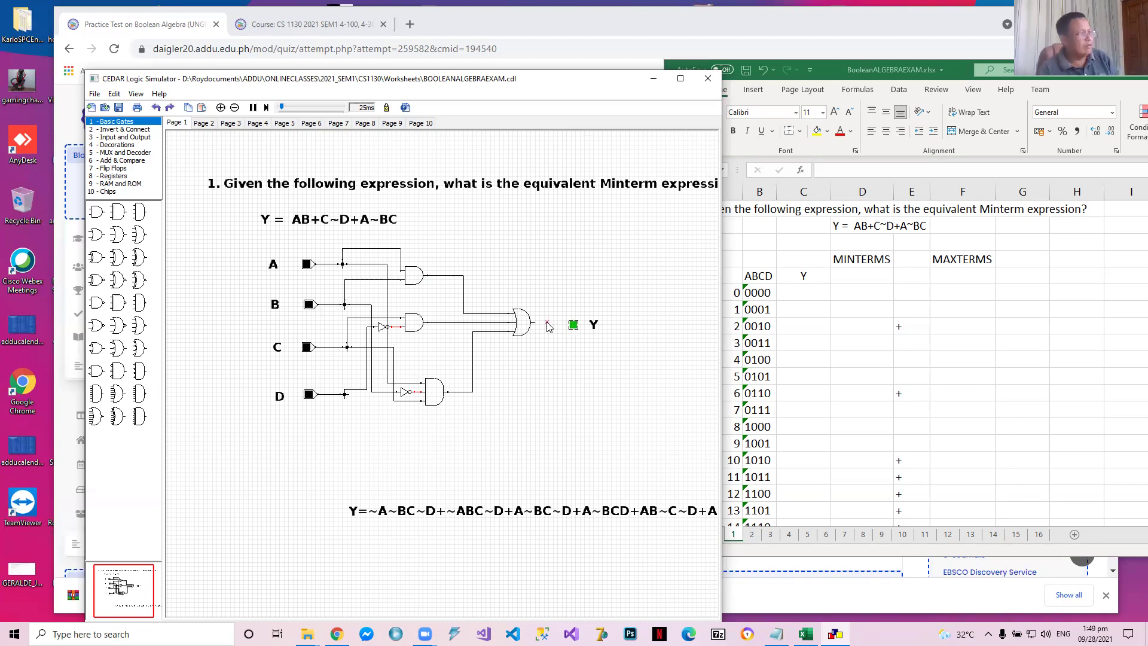
drag(534, 323, 581, 328)
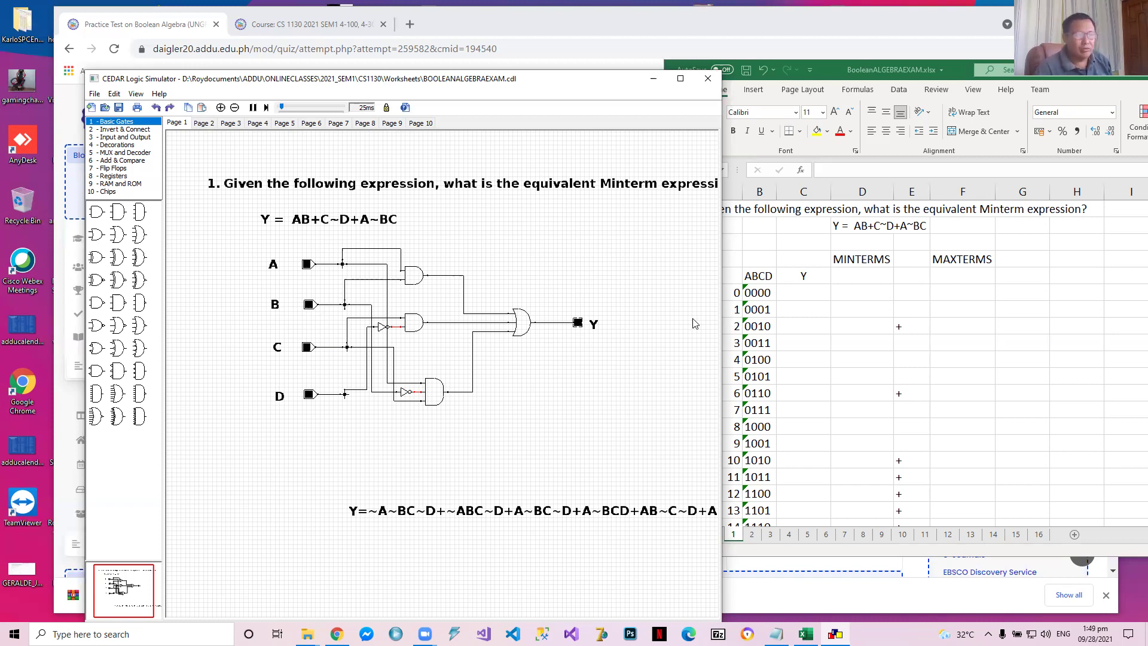
Switch to the Excel workbook and enter 0 as the Y value for input combination 0000 in C6
click(806, 293)
click(806, 293)
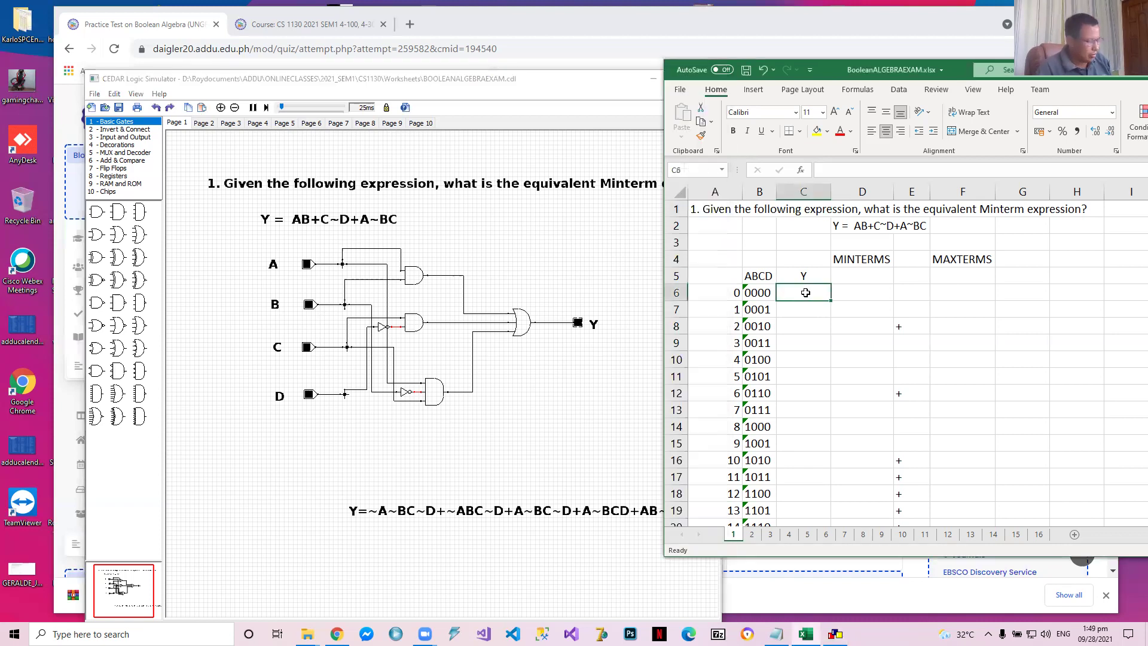
key(Return)
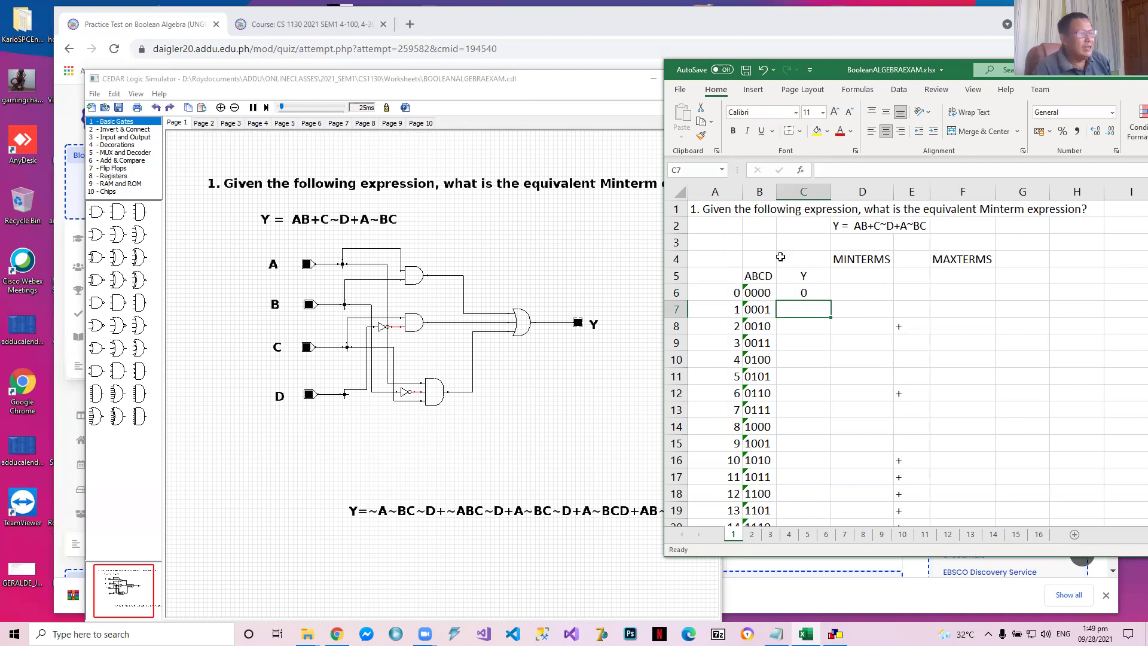
Set the circuit inputs ABCD to 0001 in CEDAR Logic Simulator and enter 0 as that row's Y value in Excel cell C7
click(308, 397)
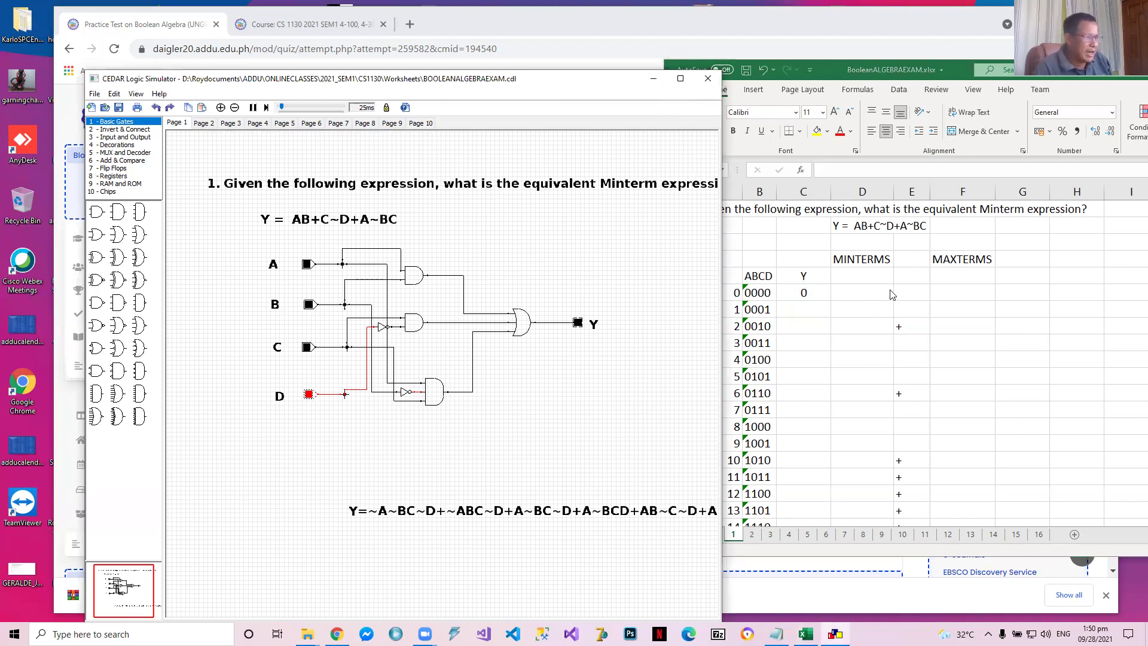
click(803, 309)
text(0)
key(Return)
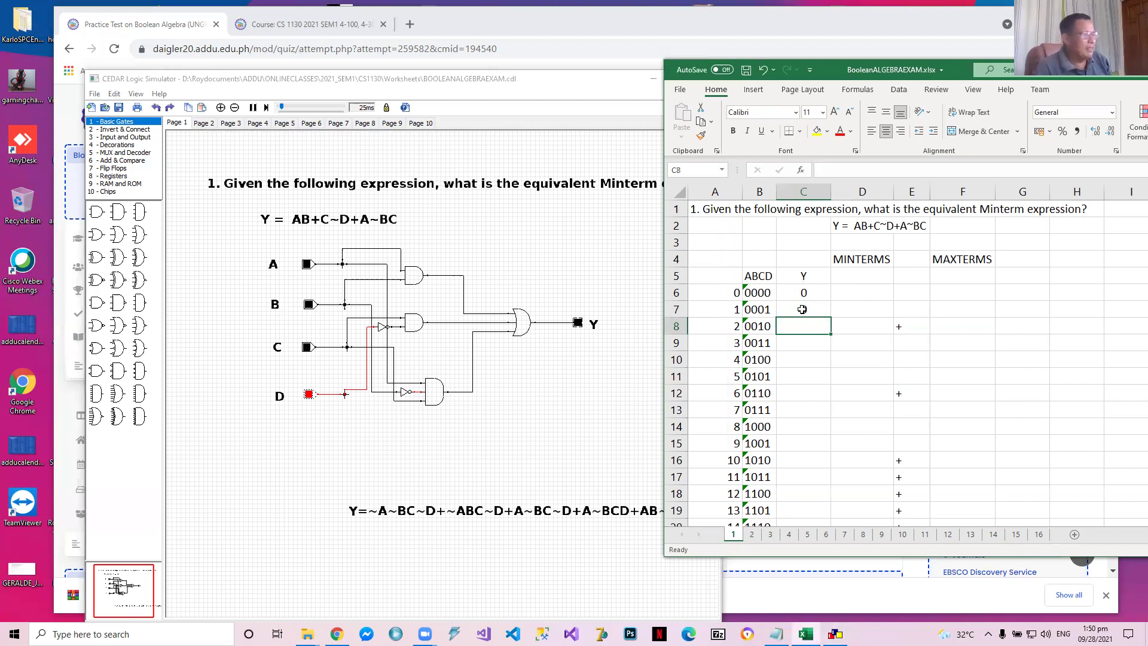
Switch the circuit inputs ABCD to 0010 in the simulator and enter 1 as the matching Y value in Excel cell C8
click(309, 395)
click(308, 349)
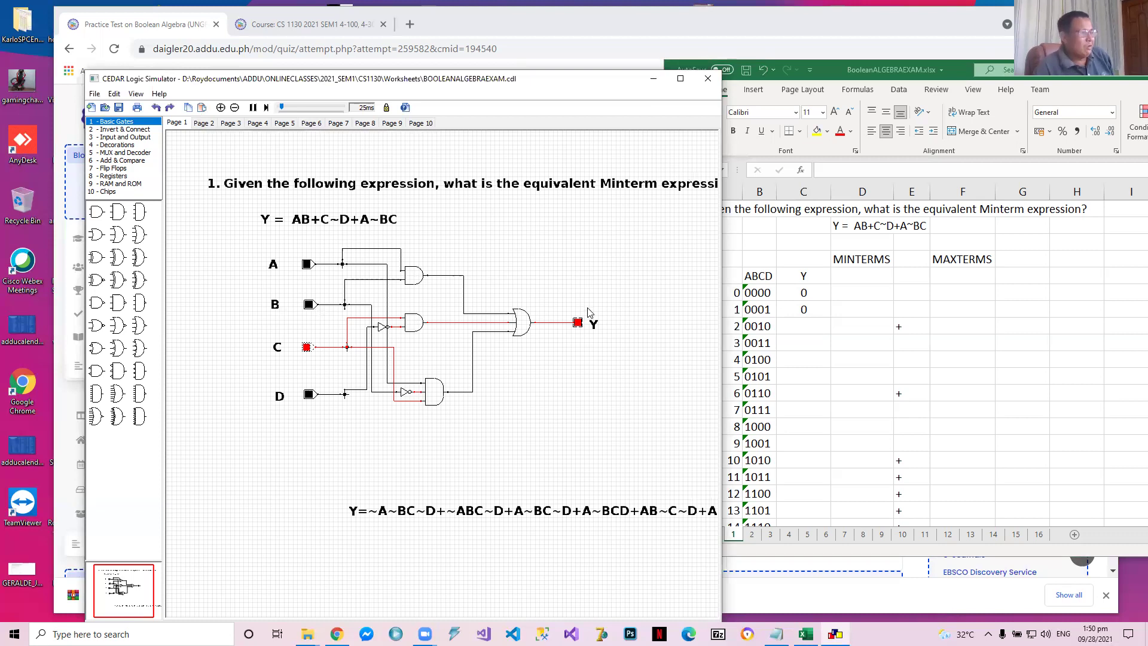
click(806, 331)
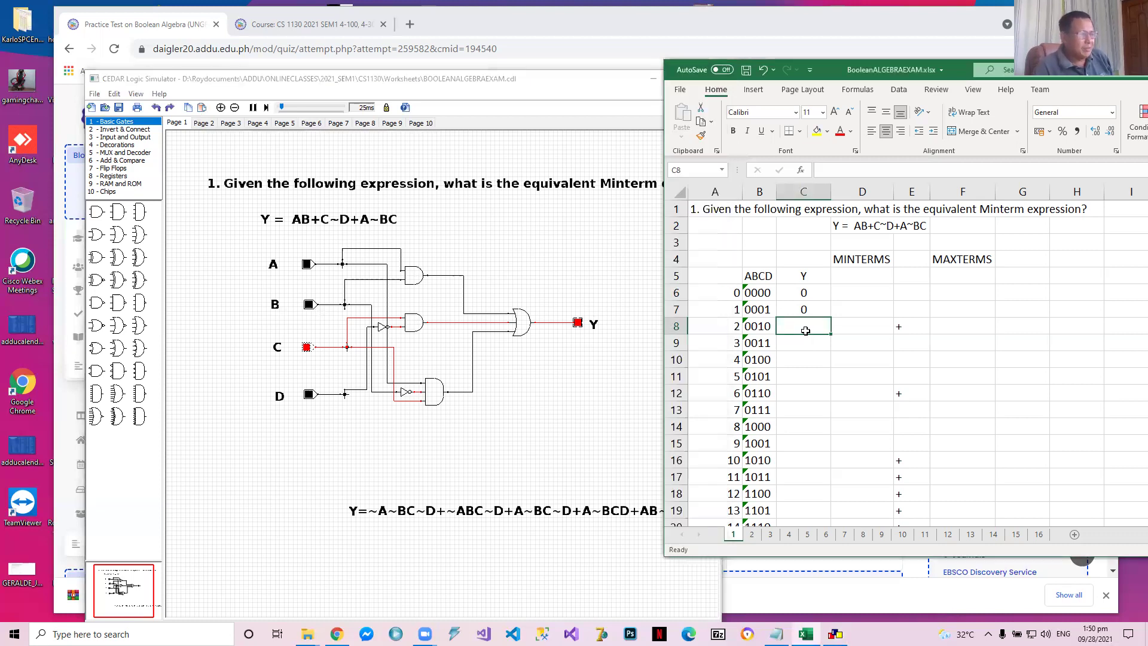
text(1)
key(Tab)
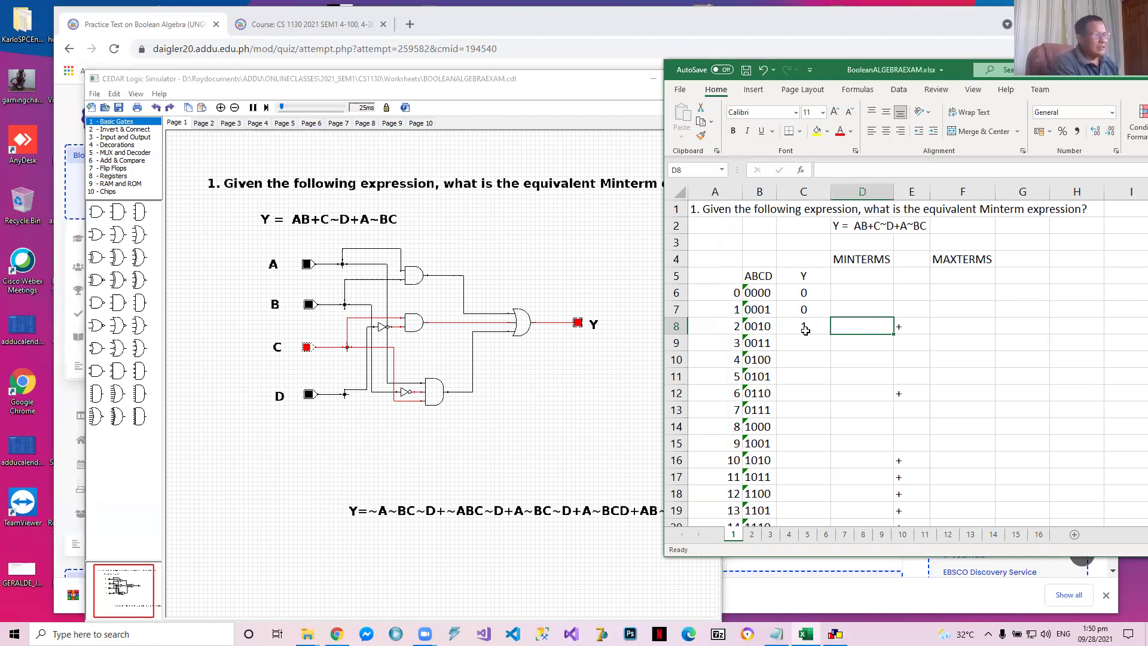
Enter the minterm ~A~BC~D for row 0010 in cell D8
text(~)
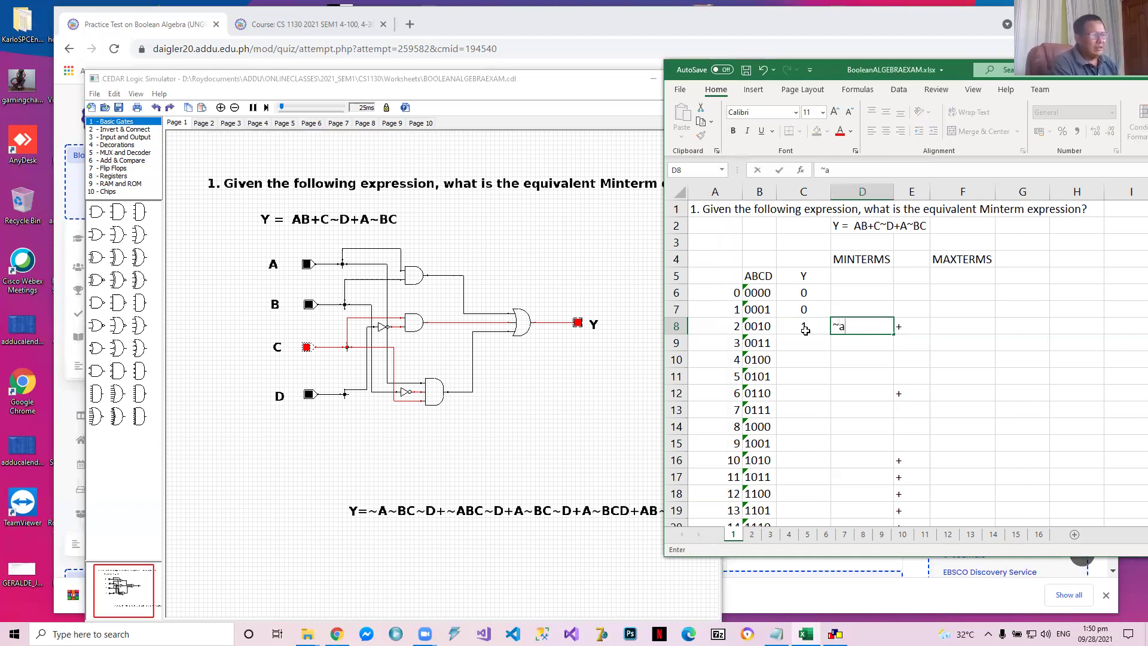
text(A~B)
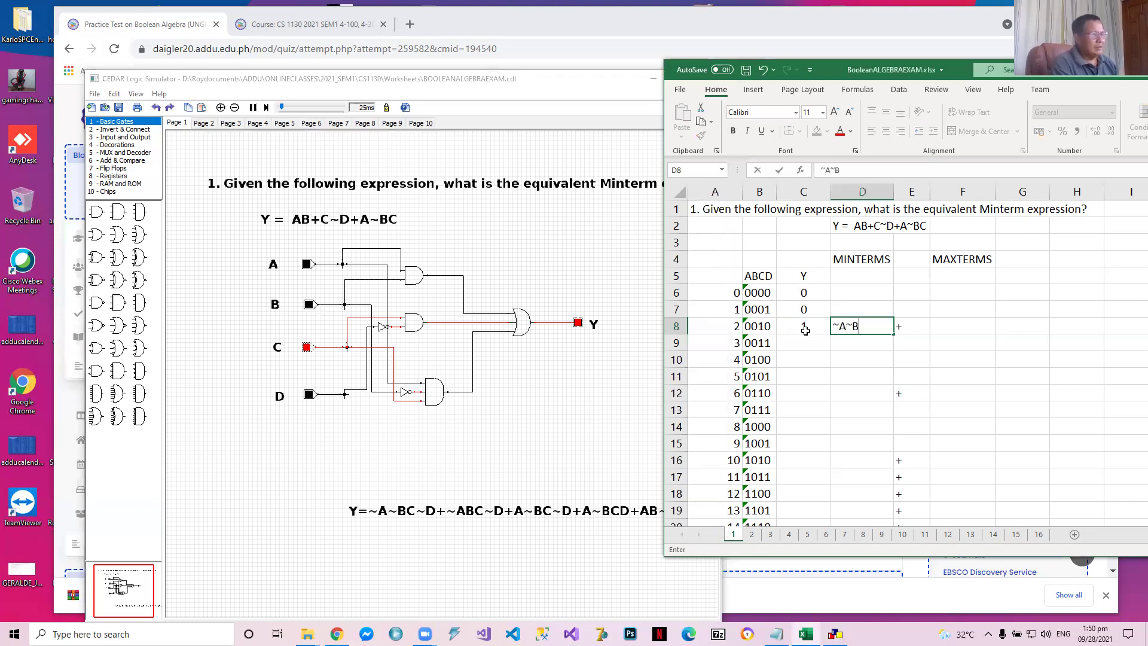
text(C~DF)
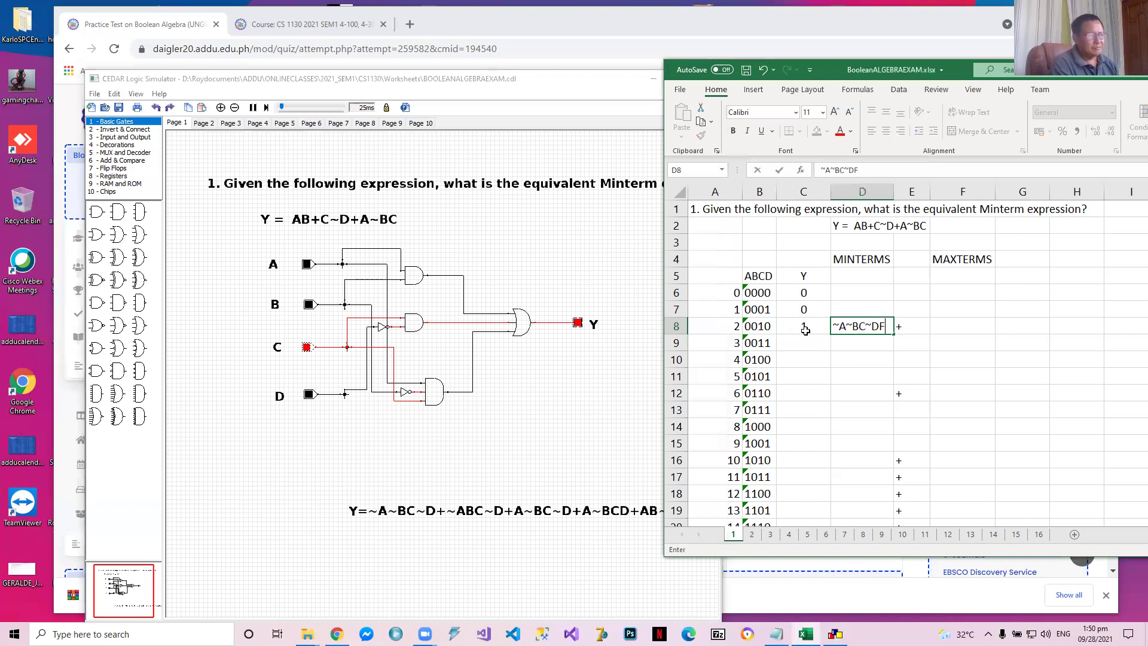
key(BackSpace)
key(Return)
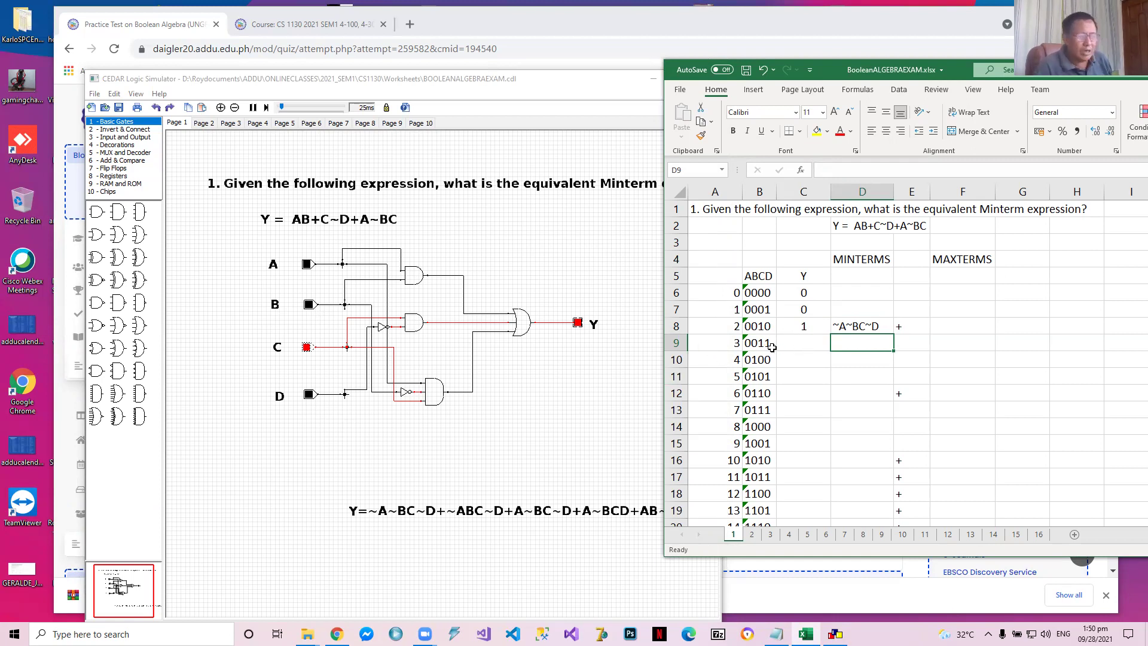
Set the circuit inputs ABCD to 0011 in the simulator and enter 0 as the matching Y value in Excel cell C9
click(308, 396)
click(309, 395)
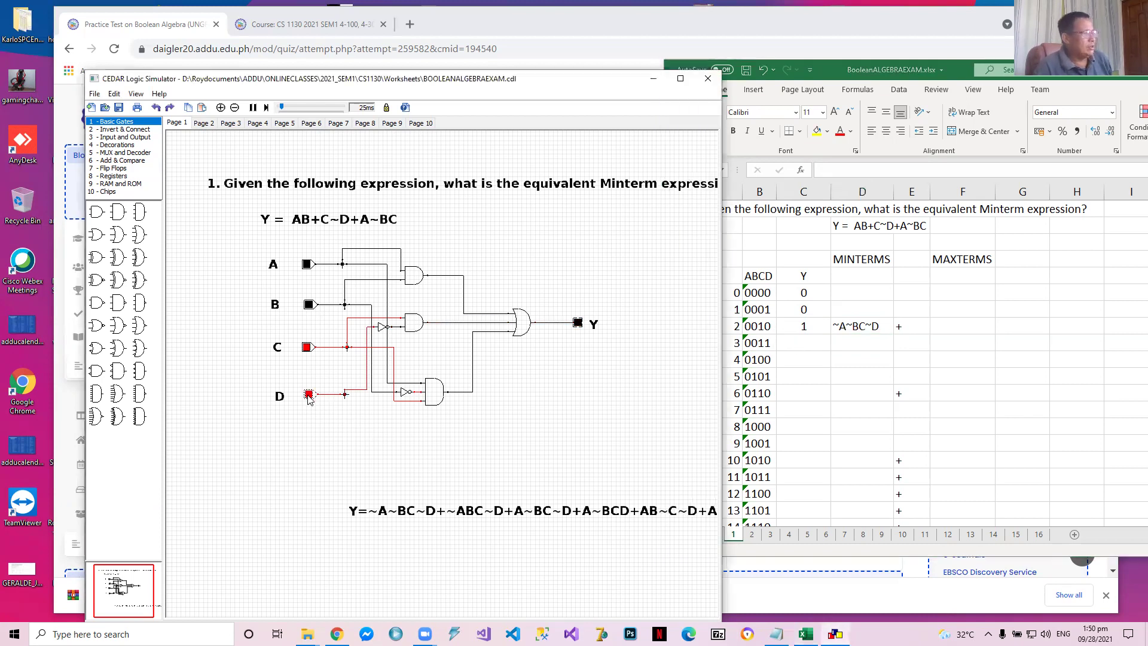
click(801, 342)
text(0)
key(Return)
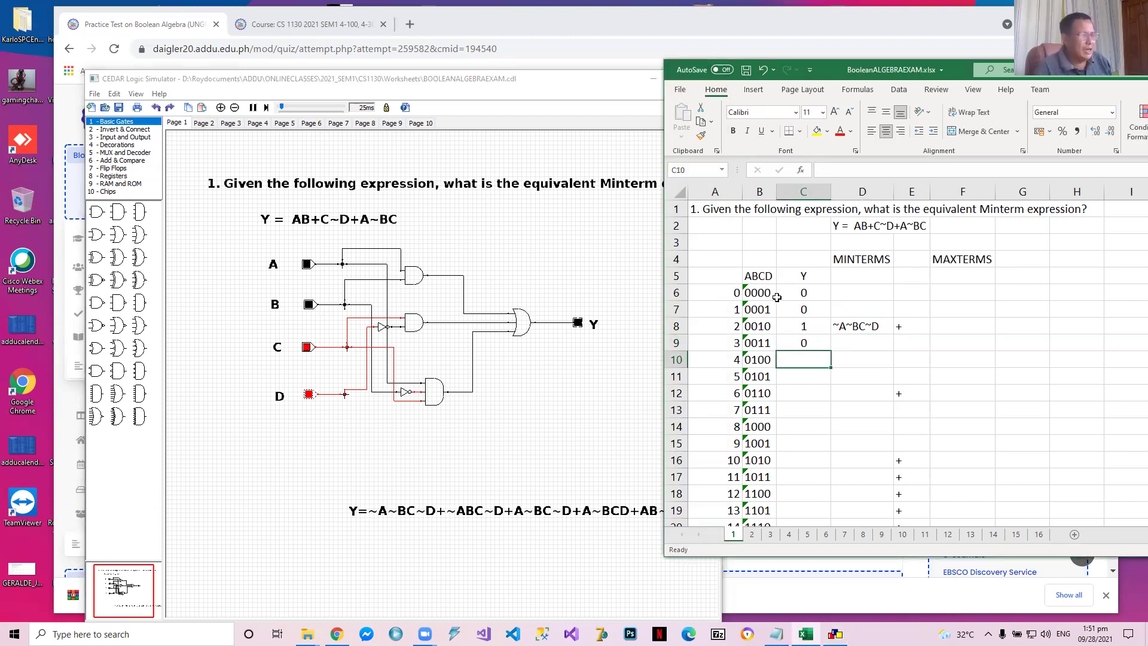
Set the circuit inputs ABCD to 0100 in the simulator and enter 0 as the matching Y value in Excel cell C10
click(306, 348)
click(309, 394)
click(310, 306)
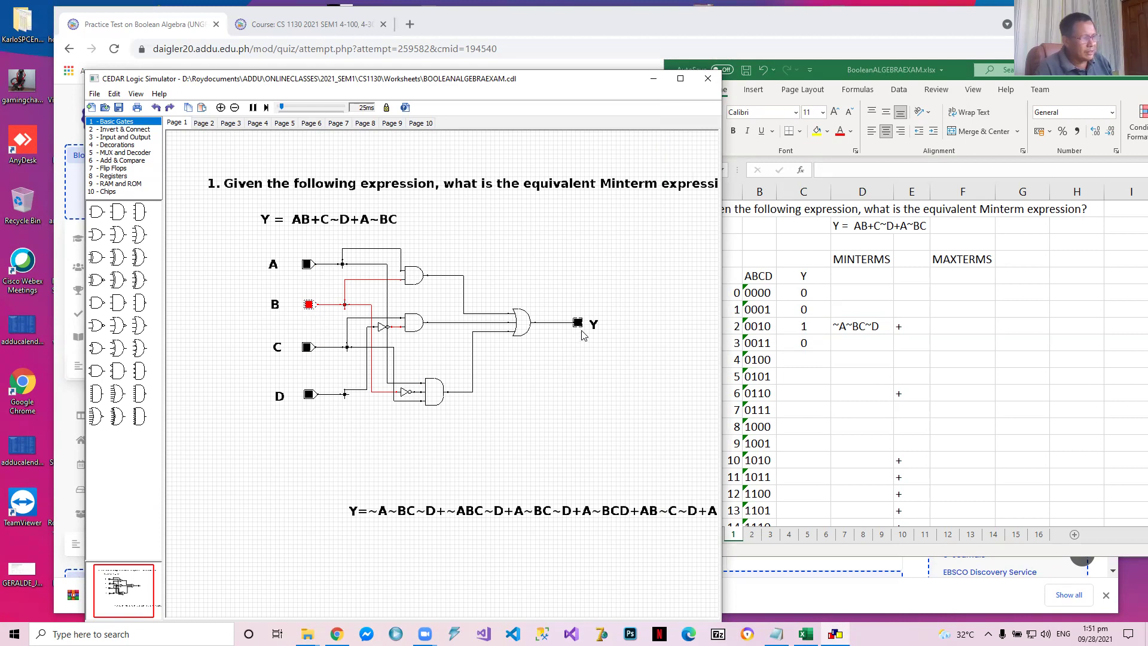
click(805, 362)
double_click(804, 361)
key(Return)
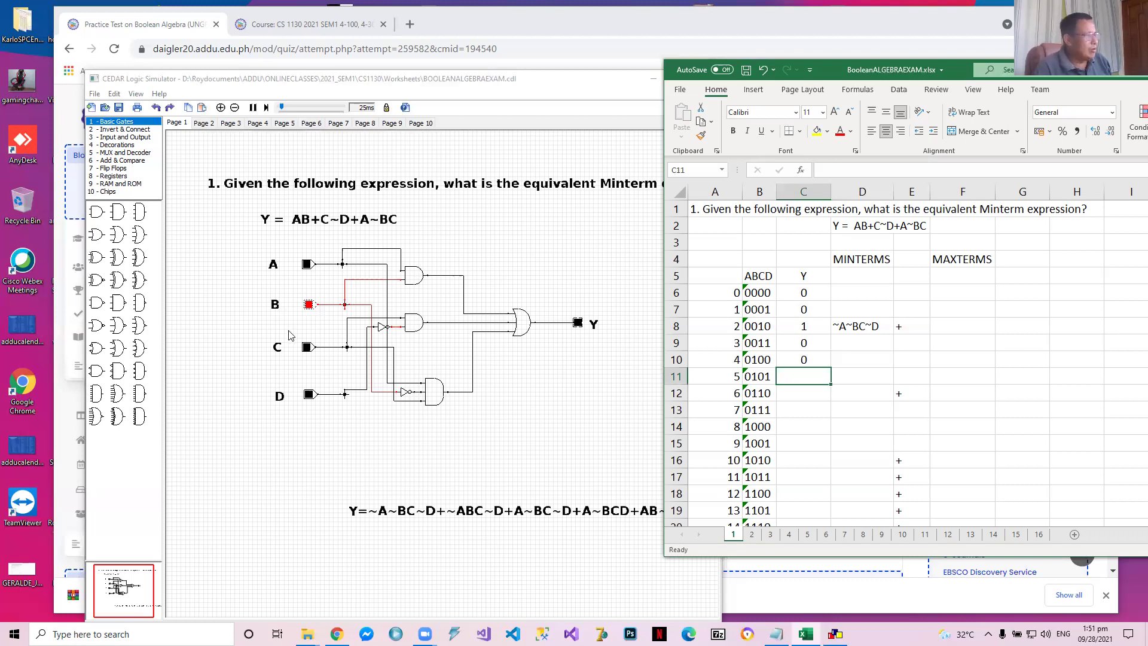
Set the circuit inputs ABCD to 0101 in the simulator and enter 0 as the matching Y value in Excel cell C11
click(308, 394)
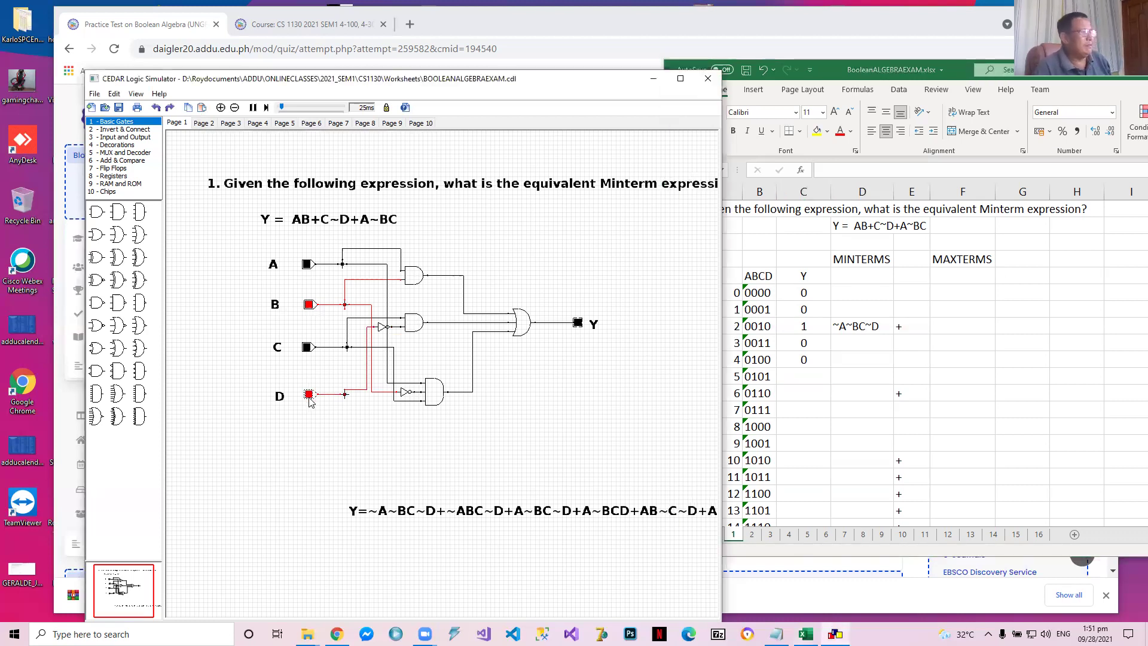
click(808, 380)
text(0)
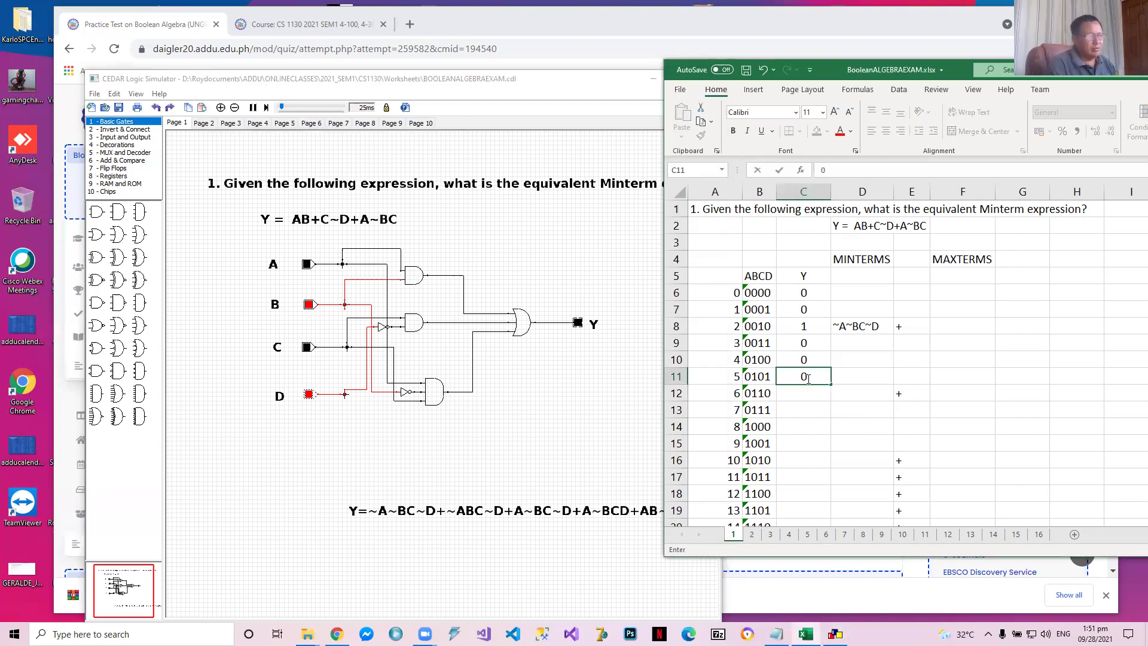
key(Return)
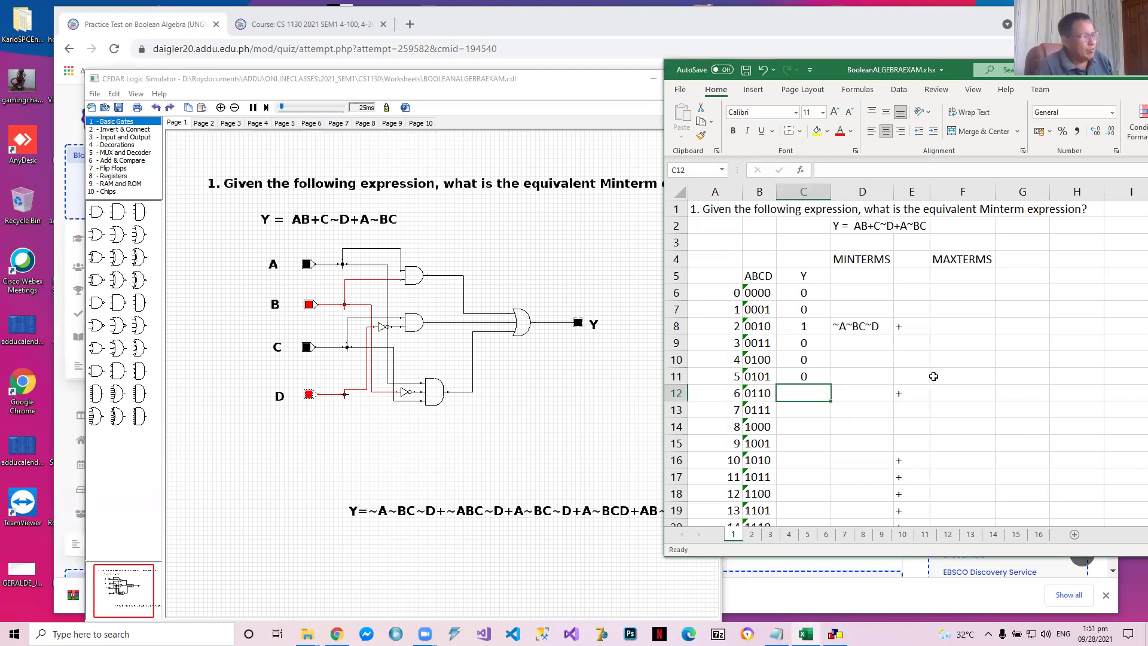
Set the circuit inputs ABCD to 0110 in the simulator and enter 1 as the matching Y value in Excel cell C12
click(307, 351)
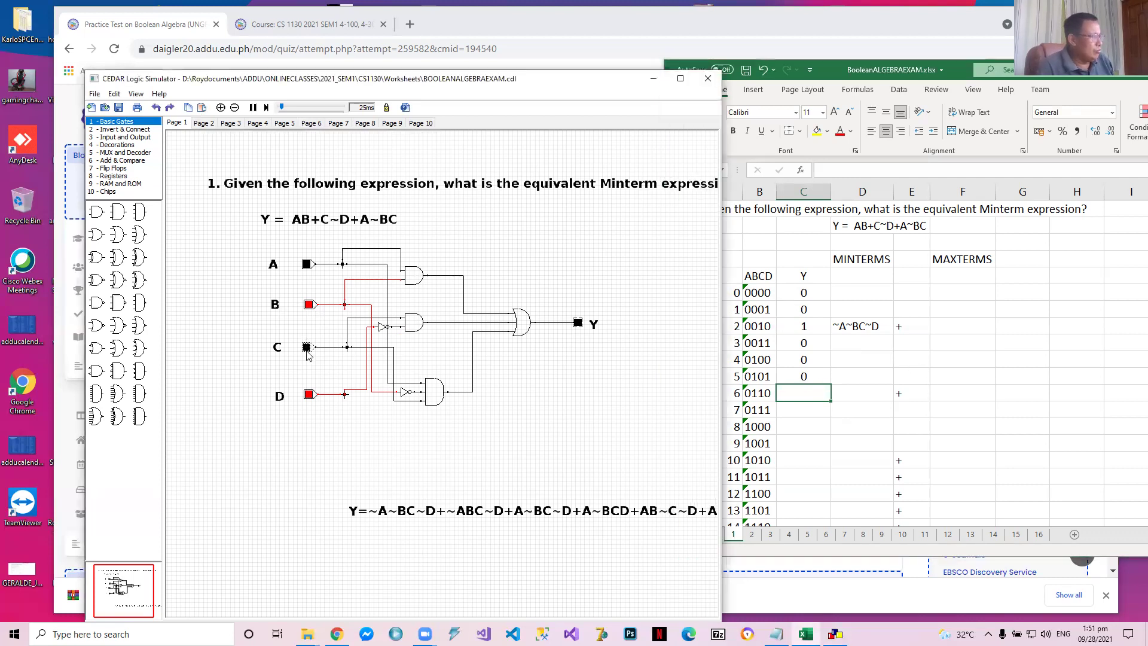
click(307, 348)
click(309, 394)
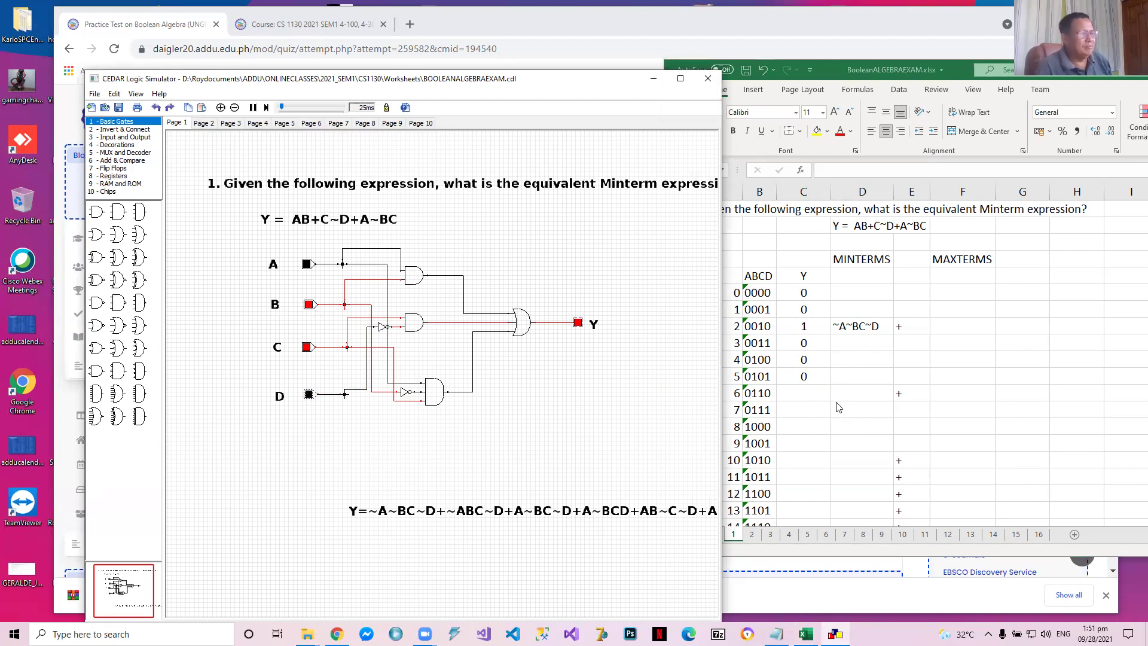
click(803, 395)
text(1)
key(Tab)
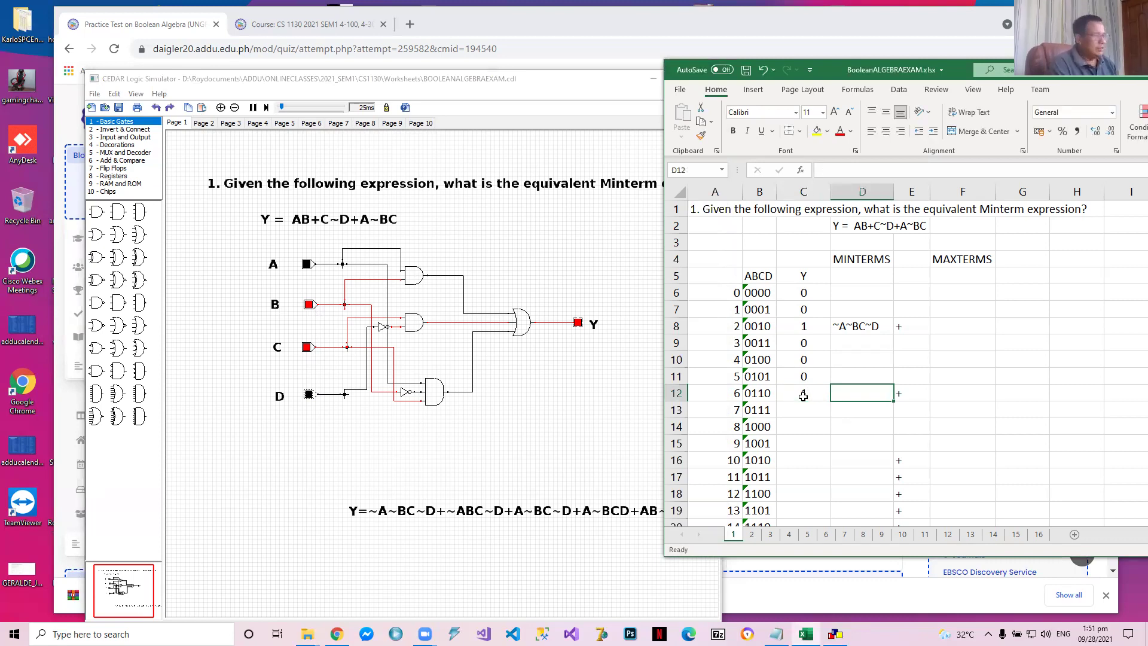
Enter the minterm ~ABC~D for row 0110 in cell D12
text(~A)
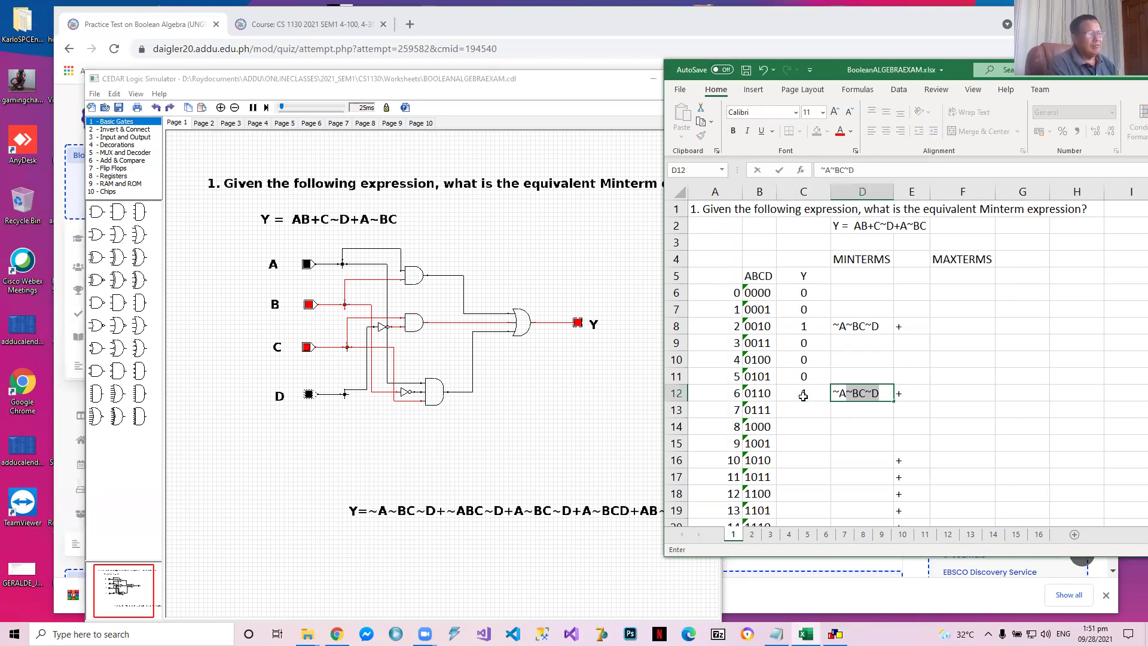
text(GB)
key(BackSpace)
key(BackSpace)
text(BC)
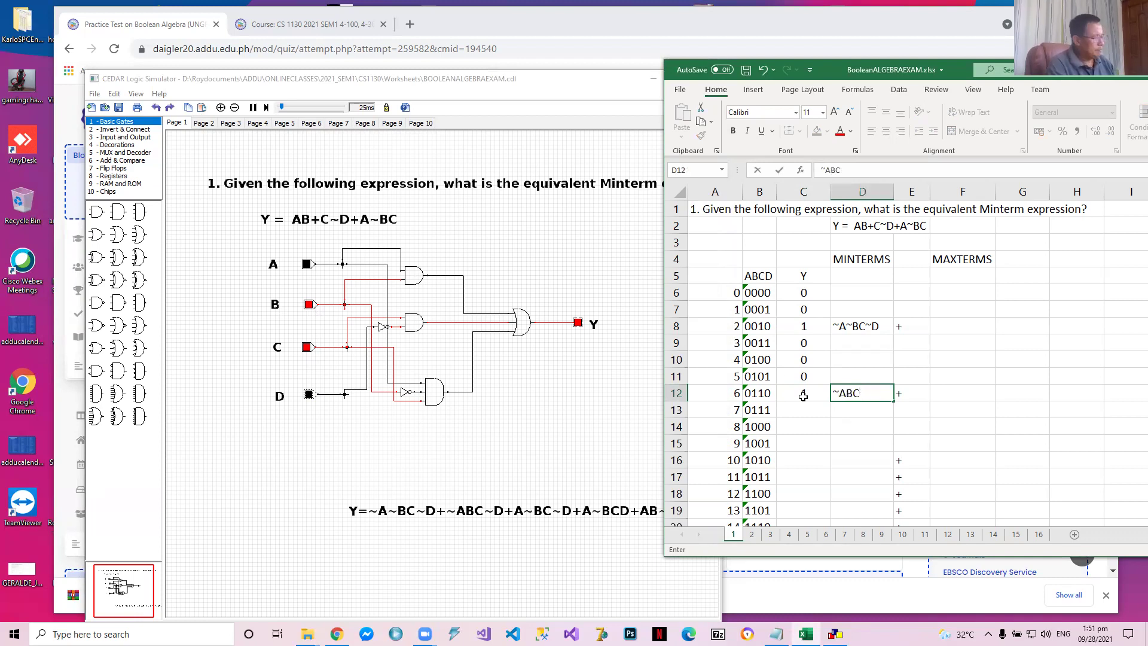
text(VD)
key(Return)
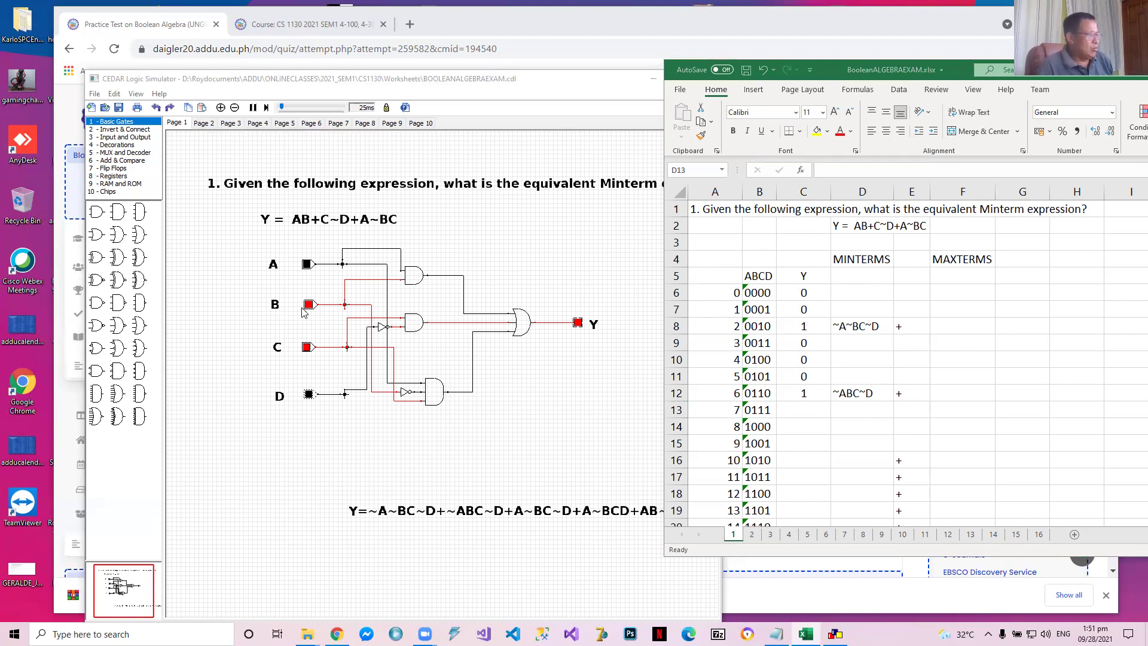
Set the circuit inputs ABCD to 0111 in the simulator and enter 0 as the matching Y value in Excel cell C13
click(308, 394)
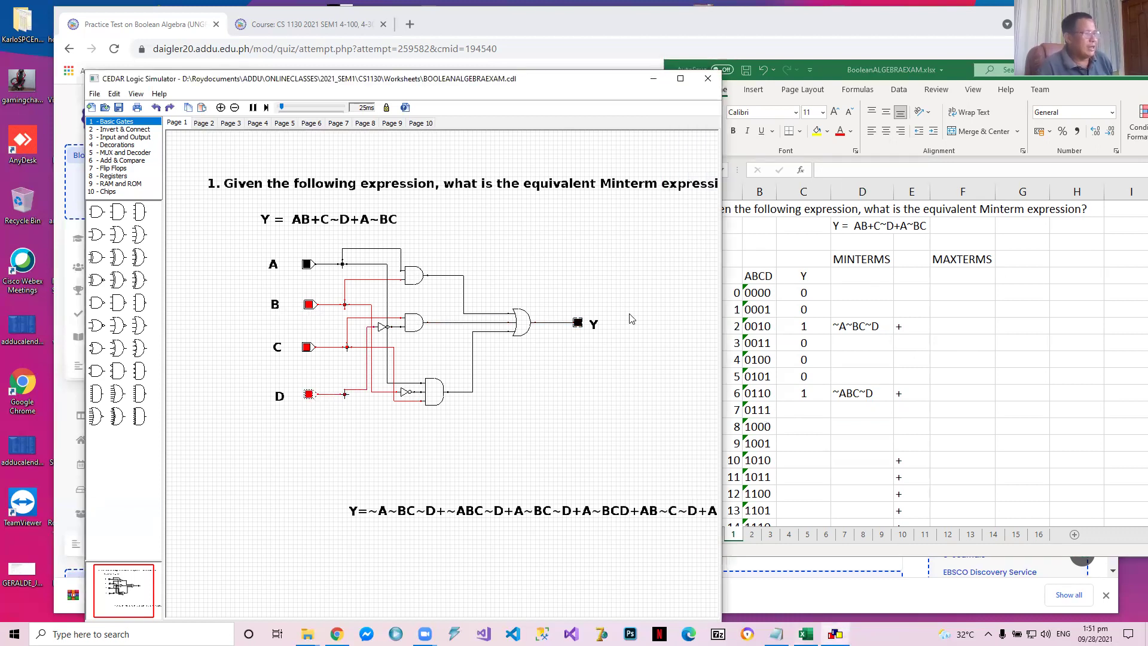
click(797, 407)
text(0)
key(Return)
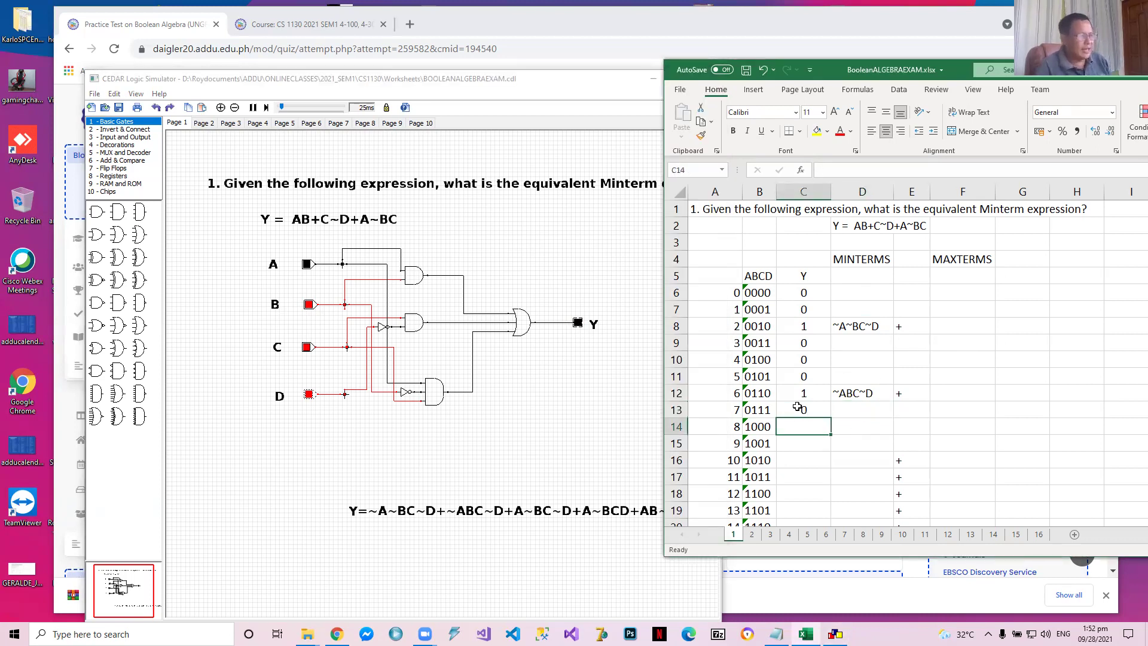
Set the circuit inputs ABCD to 1000 in the simulator and enter 0 as the matching Y value in Excel cell C14
click(309, 304)
click(309, 350)
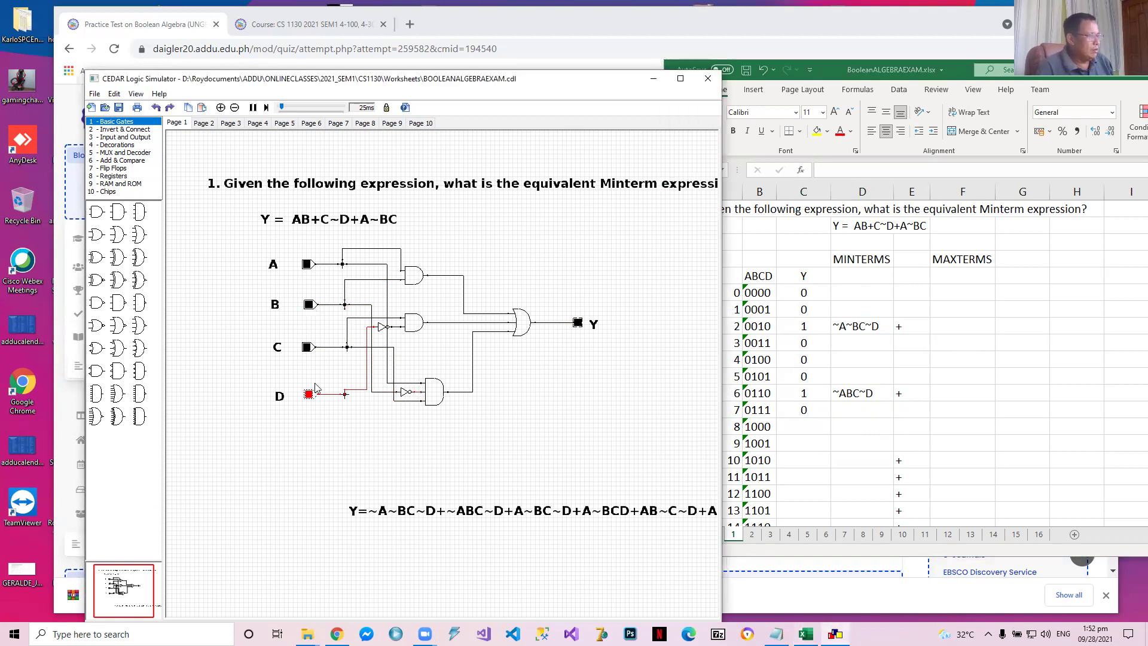
click(309, 394)
click(307, 263)
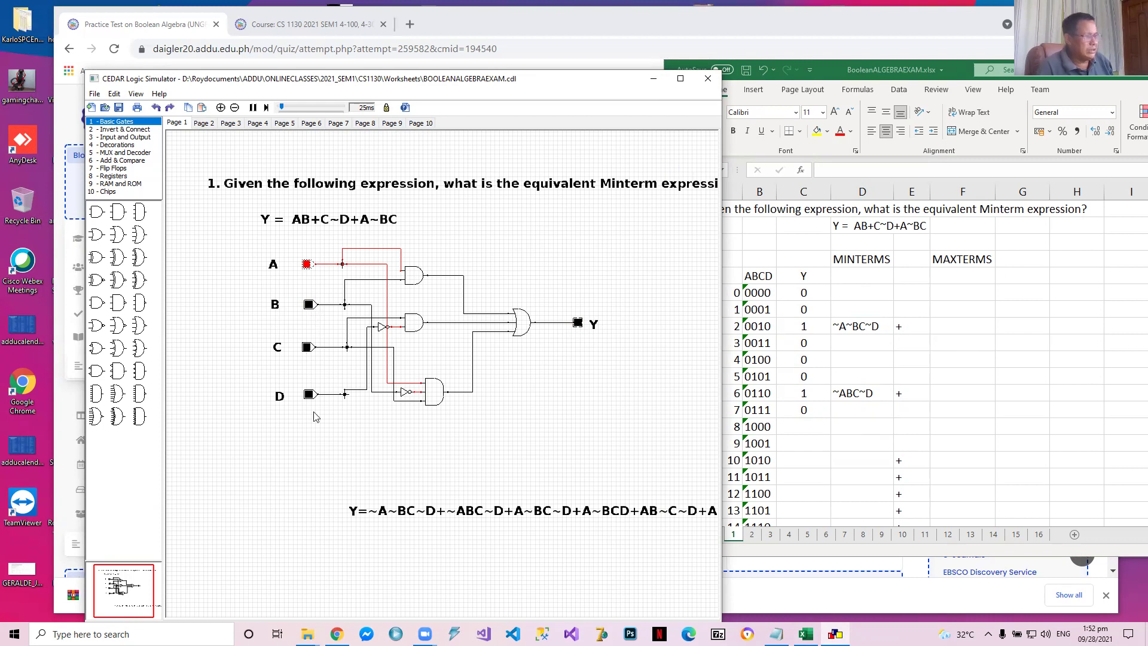
click(790, 427)
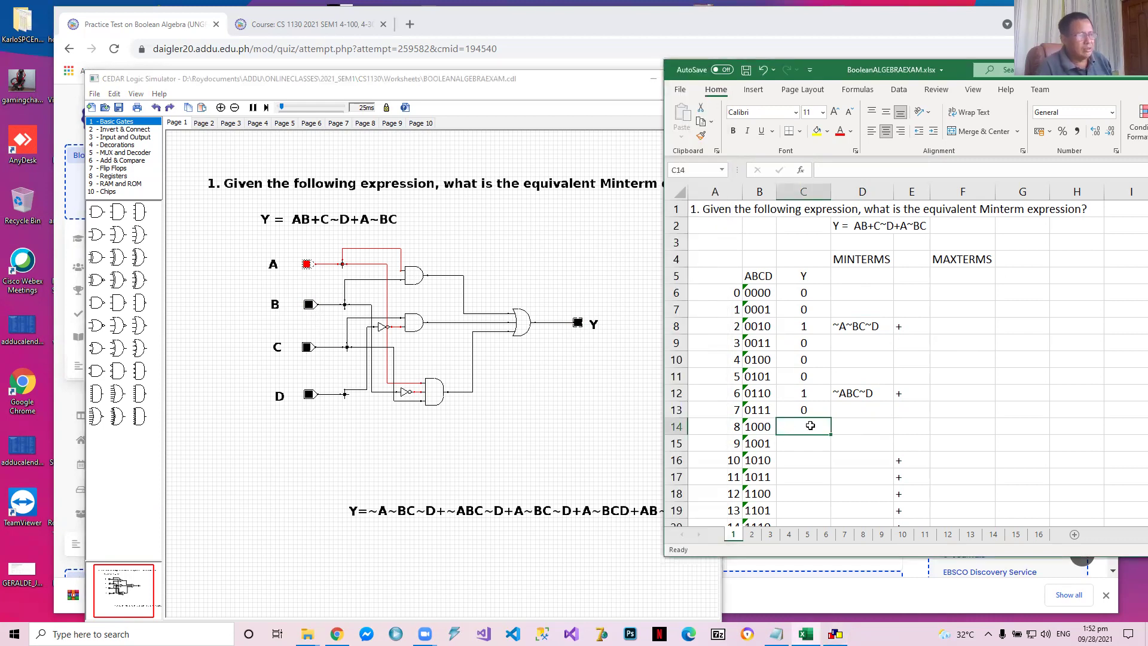
text(0)
key(Return)
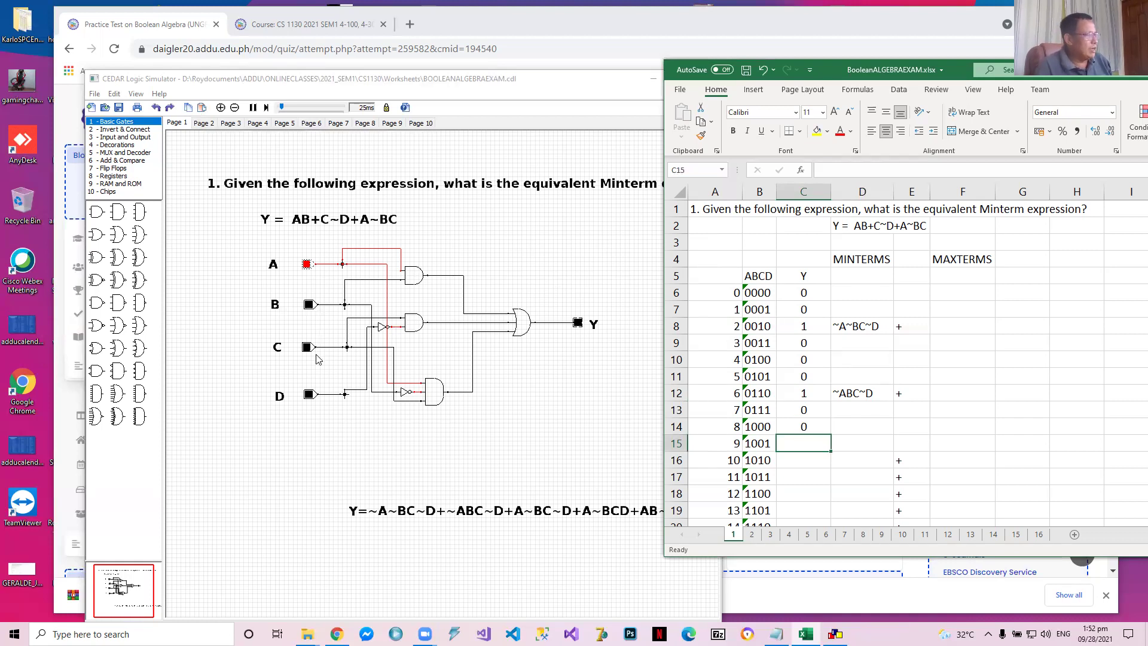
Set the circuit inputs ABCD to 1001 in the simulator and enter 0 as the matching Y value in Excel cell C15
click(308, 395)
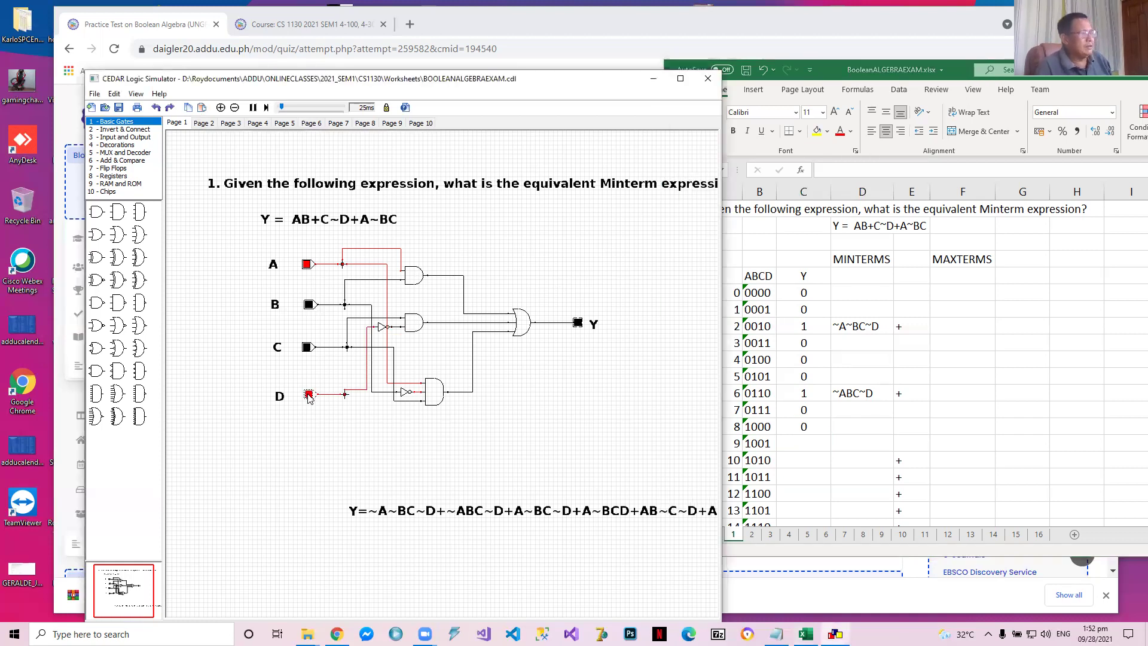
click(803, 442)
text(0)
key(Return)
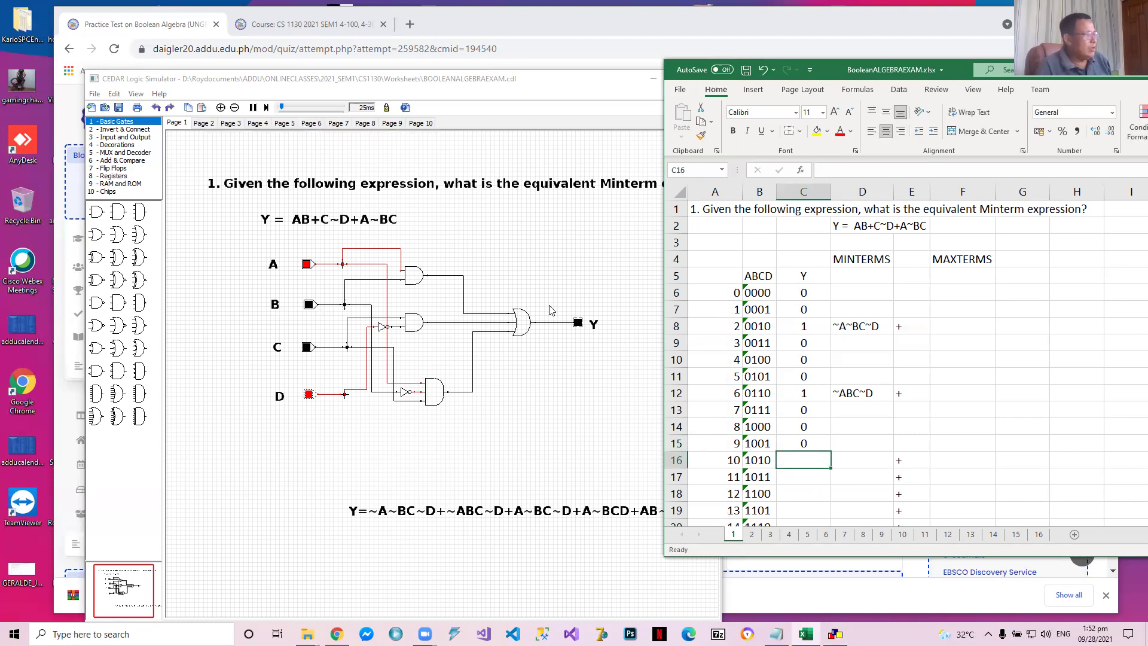
Set the circuit inputs ABCD to 1010 in the simulator and enter 1 as the matching Y value in Excel cell C16
click(307, 347)
click(309, 395)
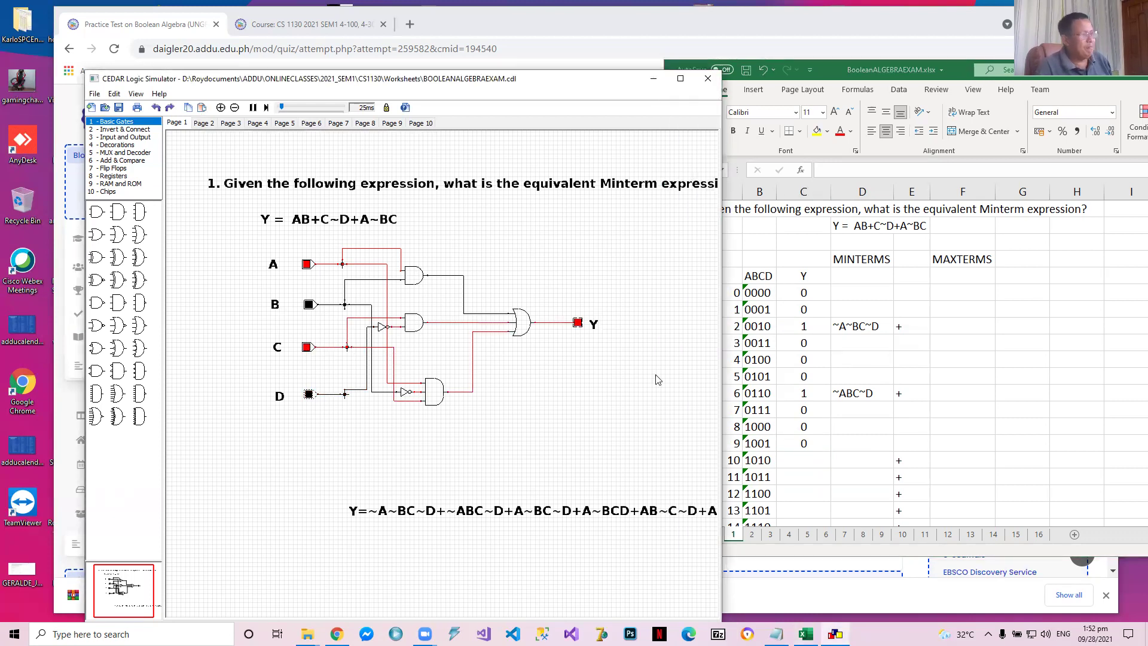
click(795, 459)
text(1)
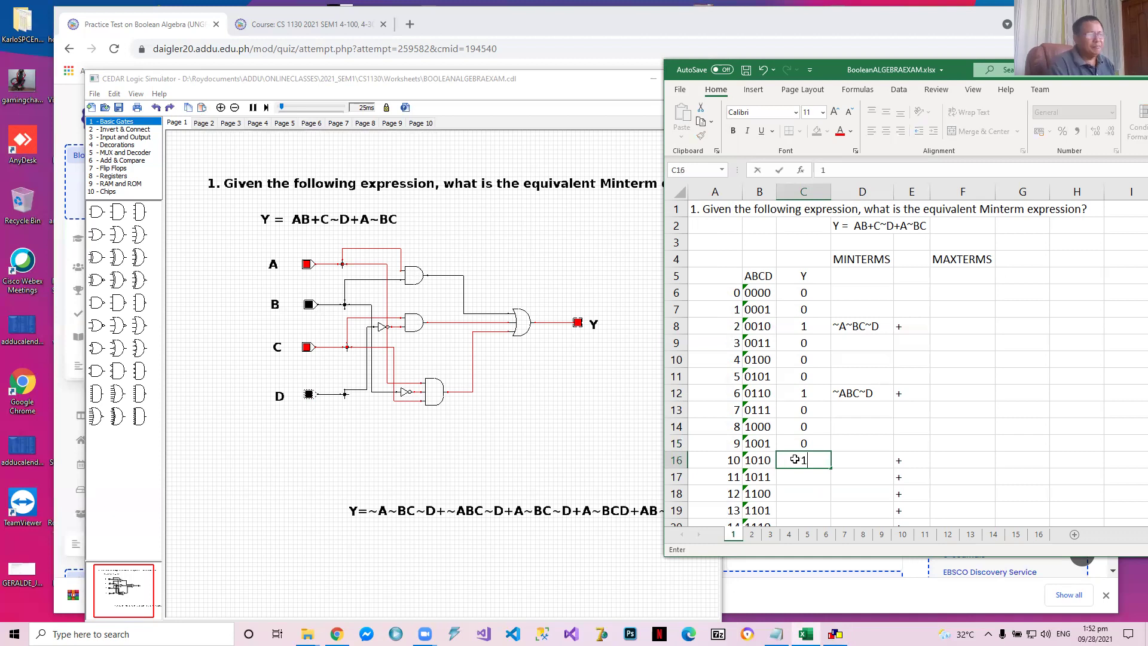
key(Tab)
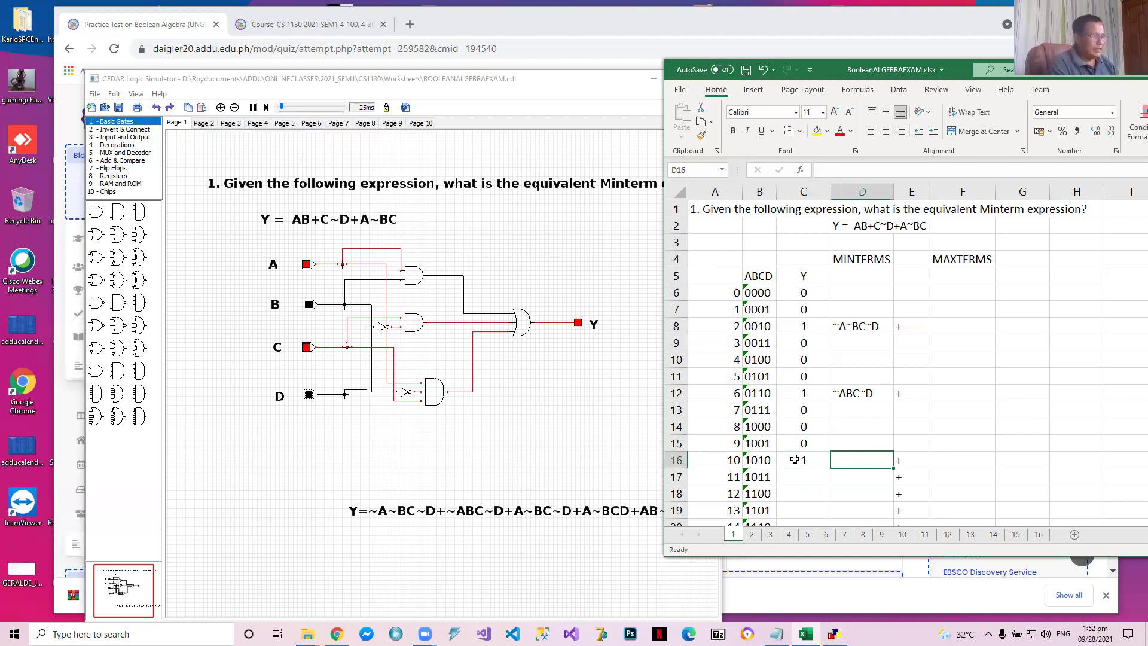
Enter the minterm A~BC~D for row 1010 in cell D16
text(A)
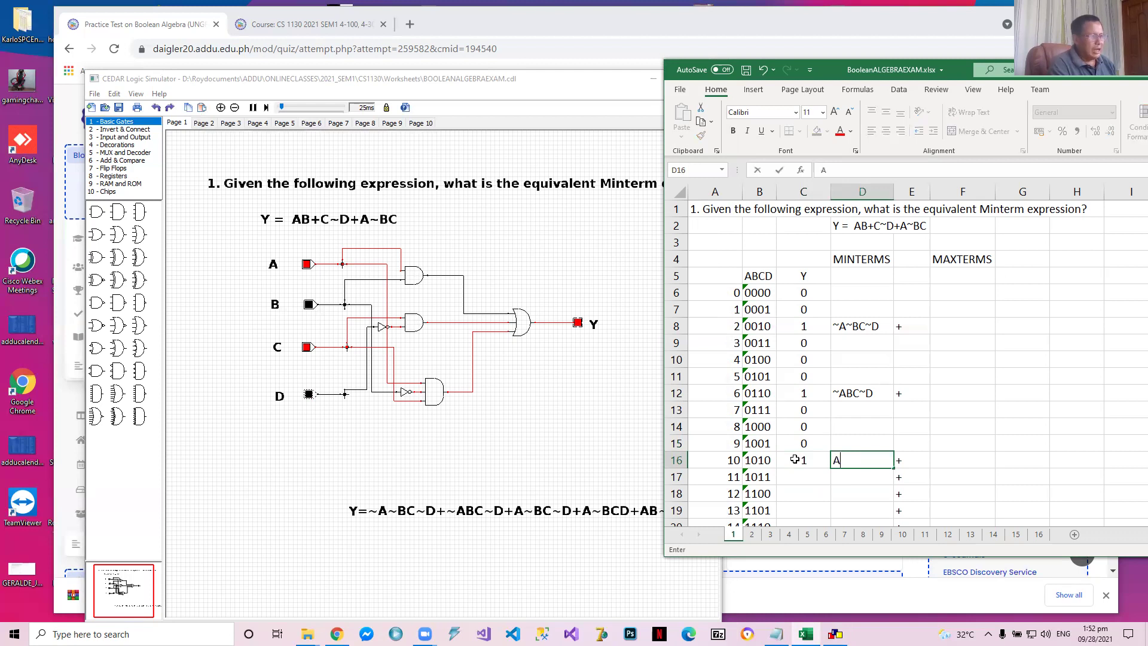
text(~BC~D)
key(Return)
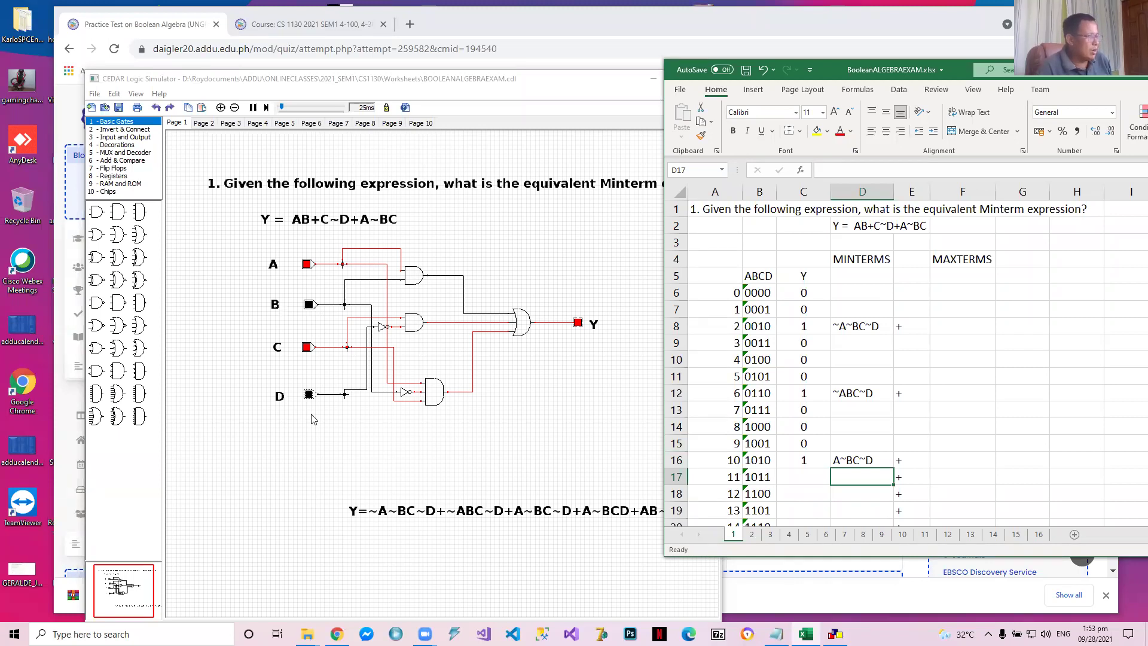
Set the circuit inputs ABCD to 1011 in the simulator and enter 1 as the matching Y value in Excel cell C17
click(309, 396)
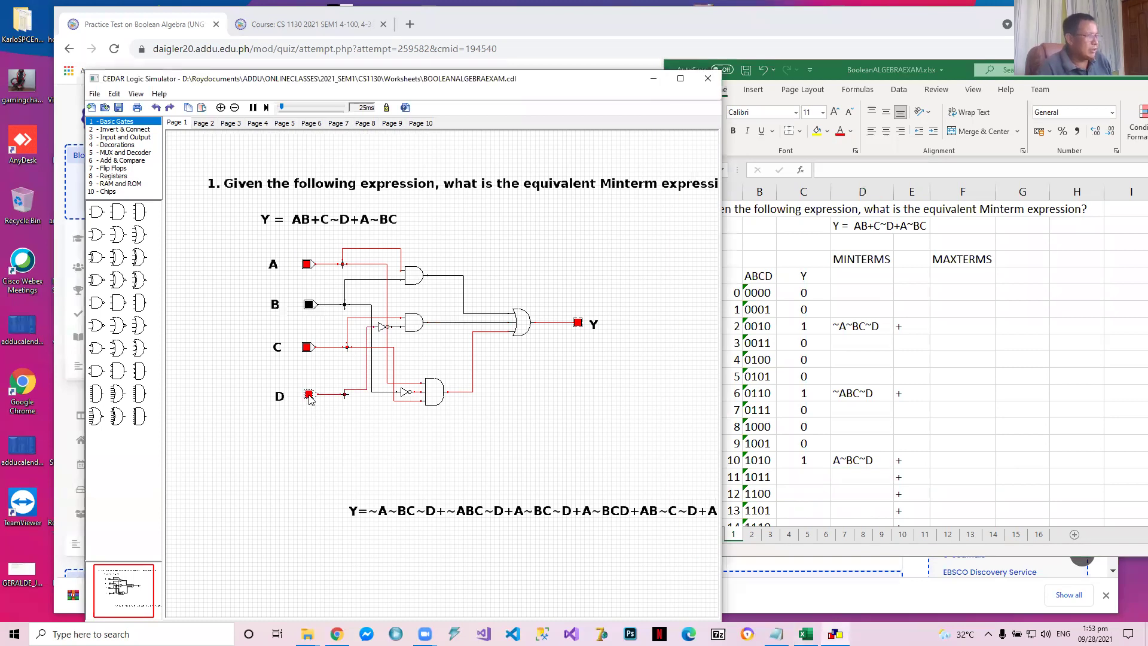
click(802, 479)
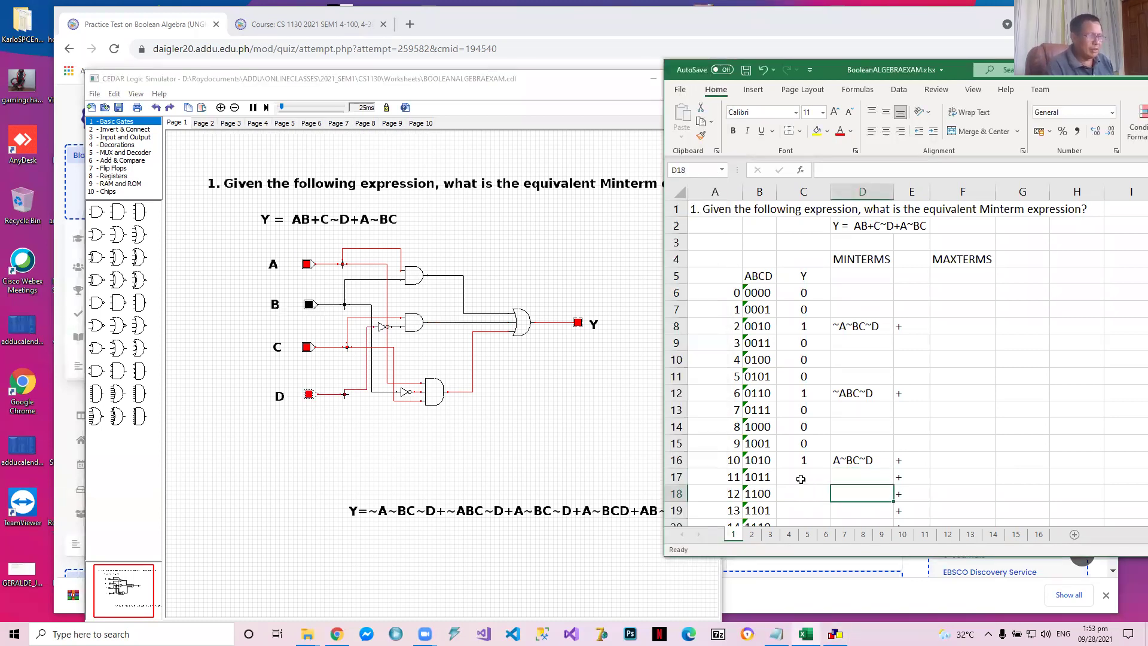
click(802, 479)
text(1)
key(Tab)
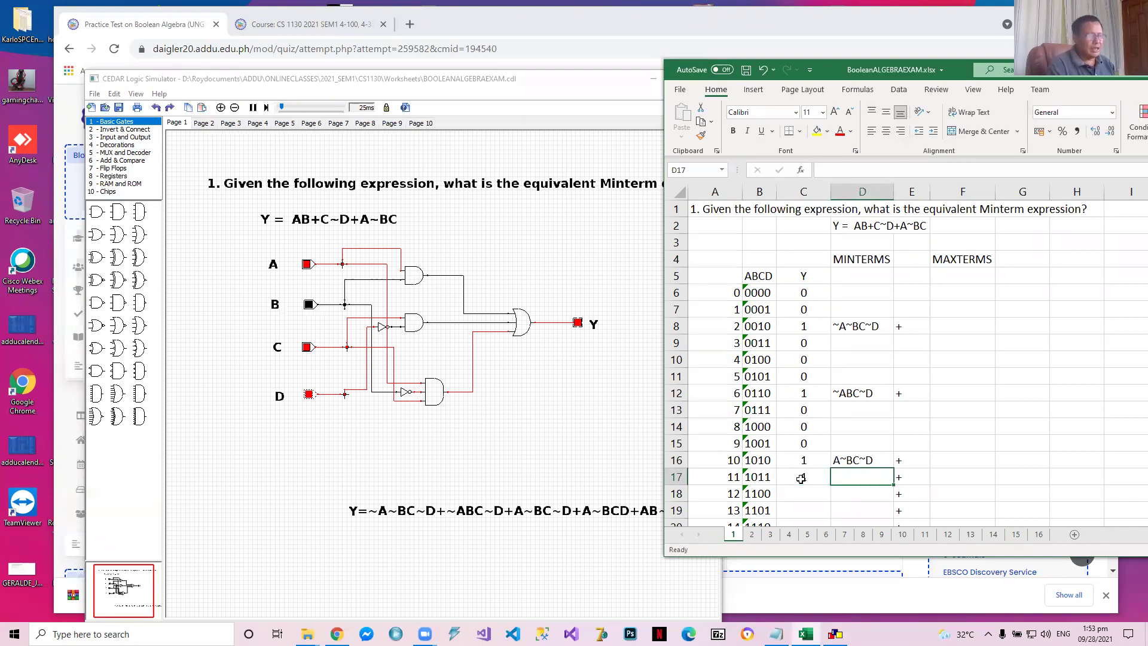
Enter the minterm A~BCD for row 1011 in cell D17
text(A~BCV)
key(BackSpace)
text(D)
key(Return)
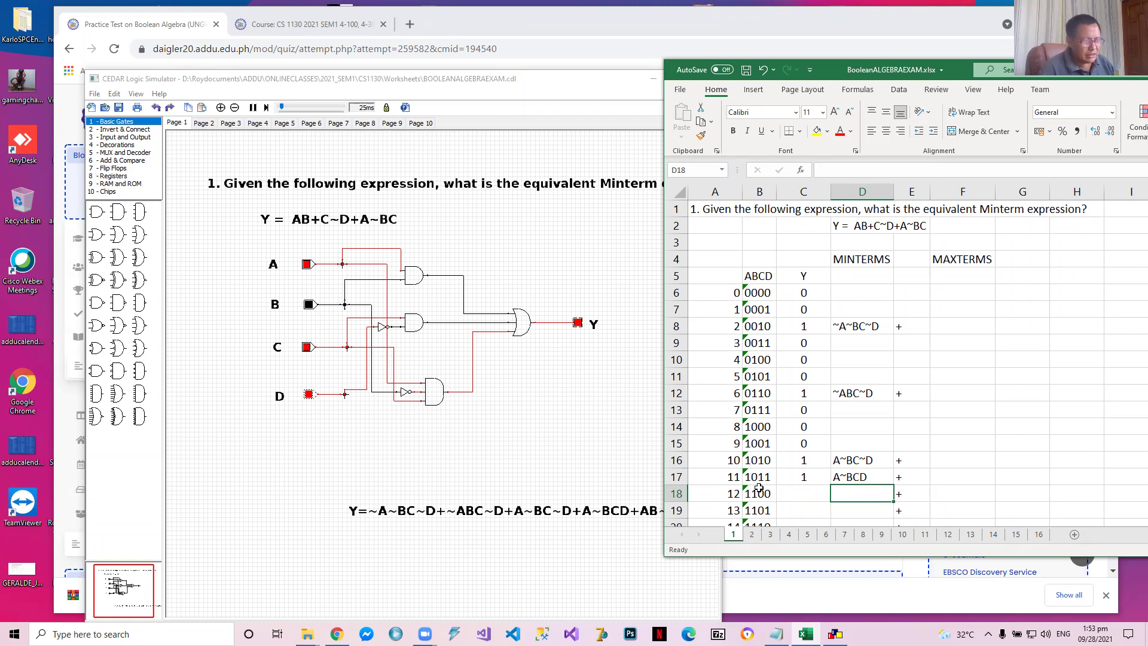
Set the circuit inputs ABCD to 1100 in the simulator and enter 1 as the matching Y value in Excel cell C18
click(309, 305)
click(307, 347)
click(308, 395)
click(308, 396)
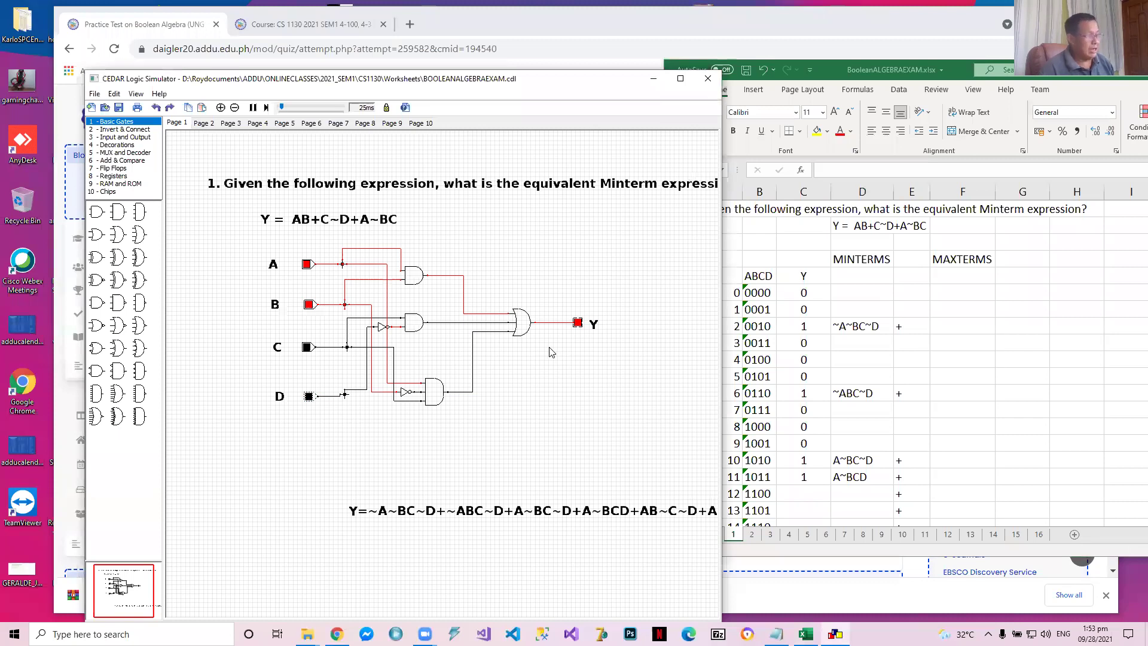
click(812, 495)
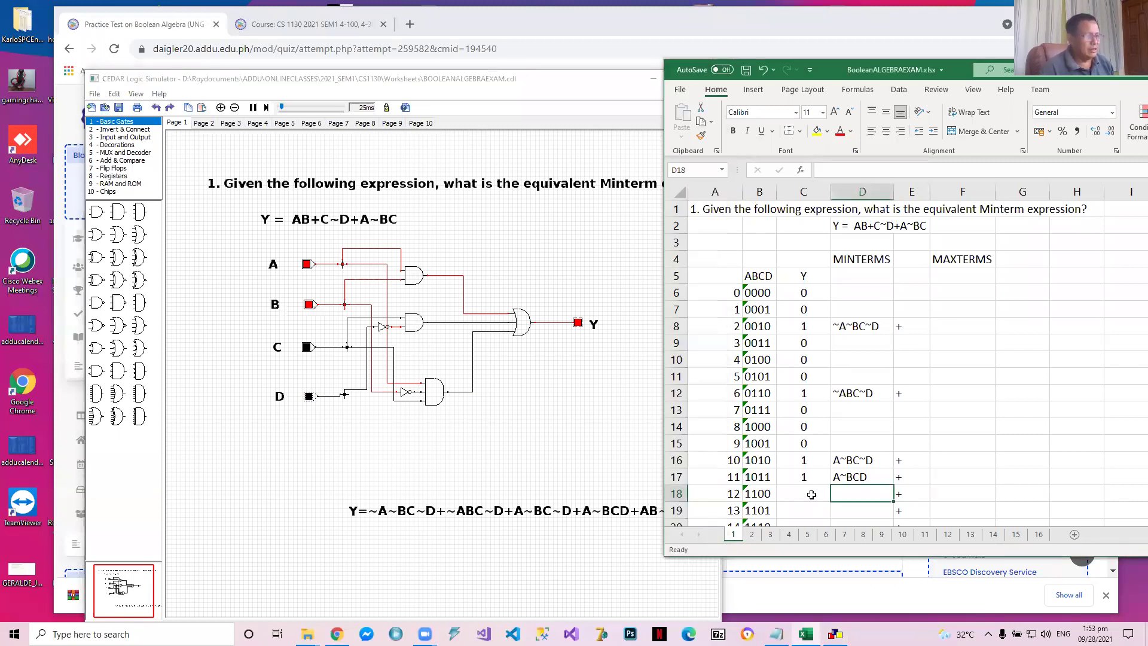
text(1)
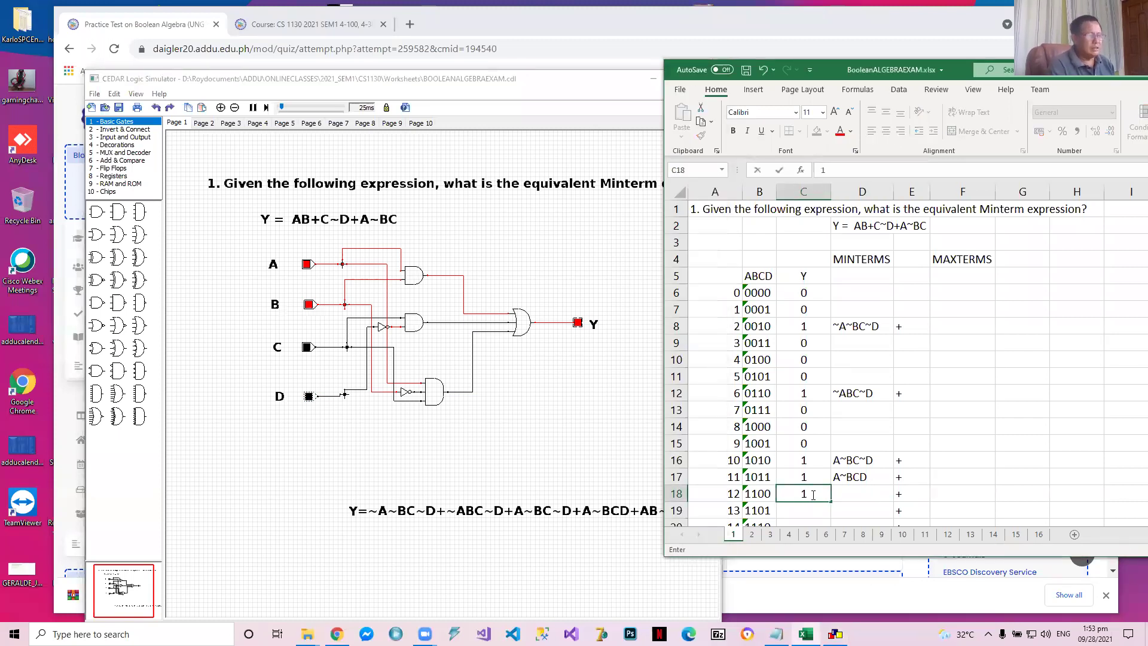
key(Return)
key(Up)
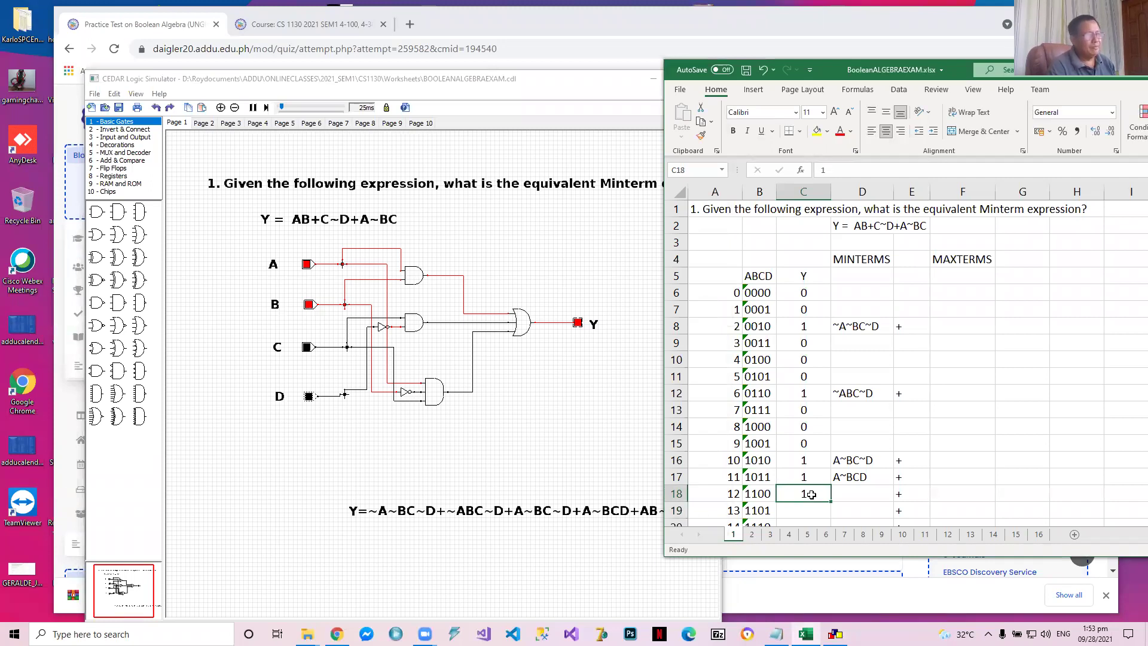
Enter the minterm AB~C~D for row 1100 in cell D18
key(Right)
text(AB)
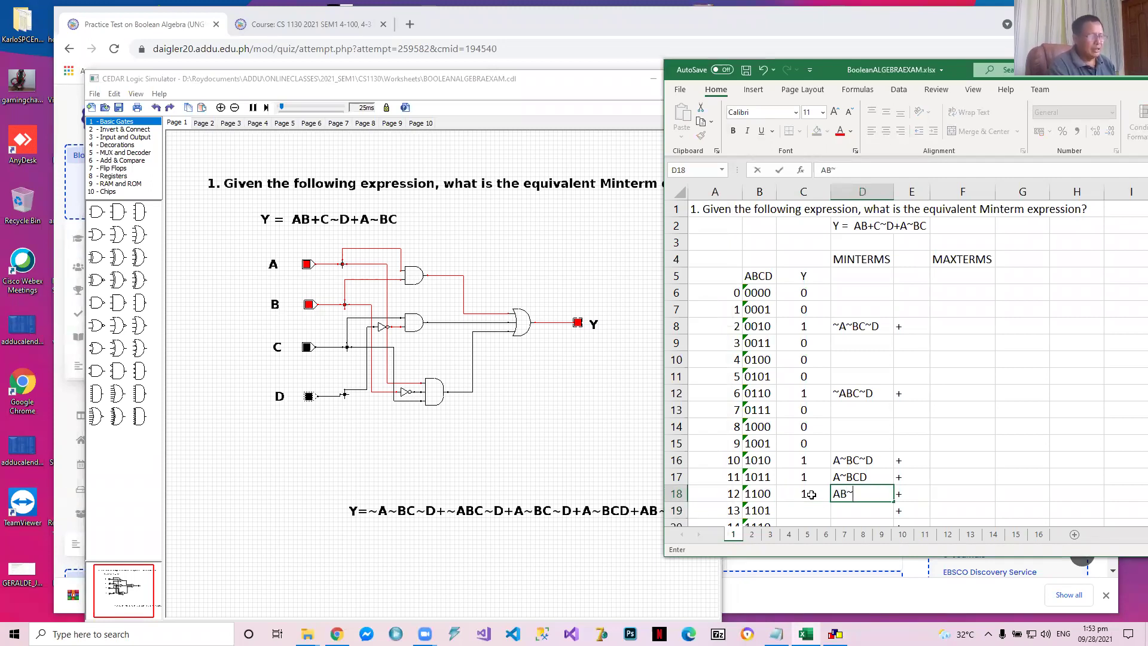
text(~C~D)
key(Return)
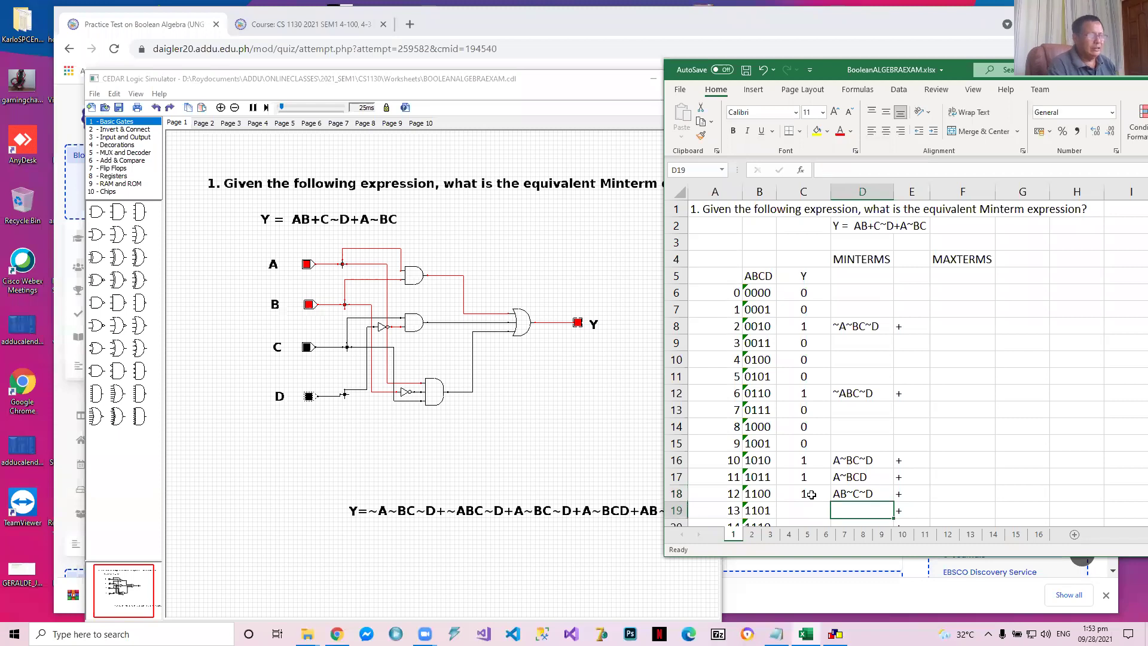
Set the circuit inputs ABCD to 1101 in the simulator and enter 1 as the matching Y value in Excel cell C19
key(Down)
key(Down)
scroll(811, 495, down, 2)
key(Up)
key(Up)
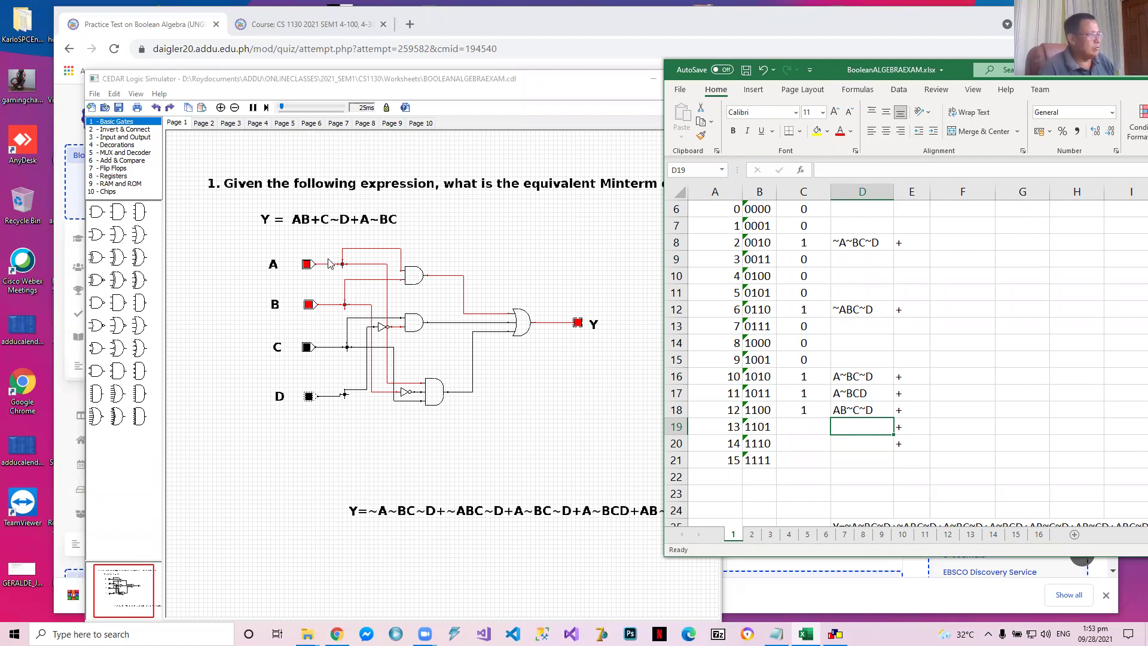
click(308, 397)
click(308, 398)
click(801, 425)
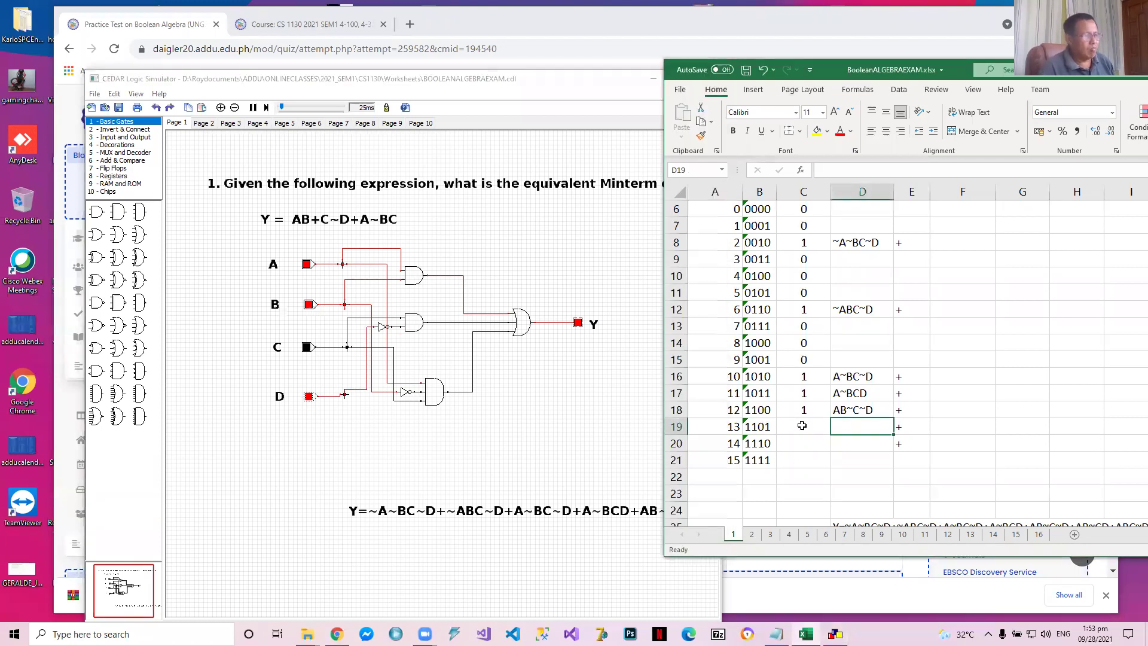
click(802, 425)
Enter the minterm AB~CD for row 1101 in cell D19
key(Right)
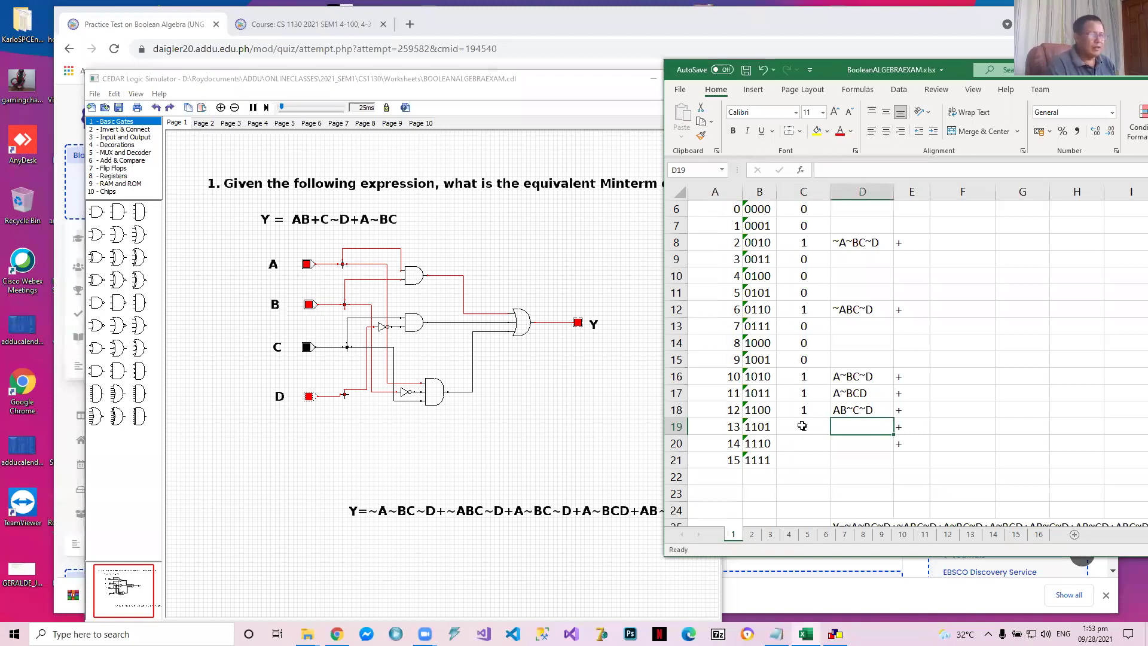
text(AB~CD)
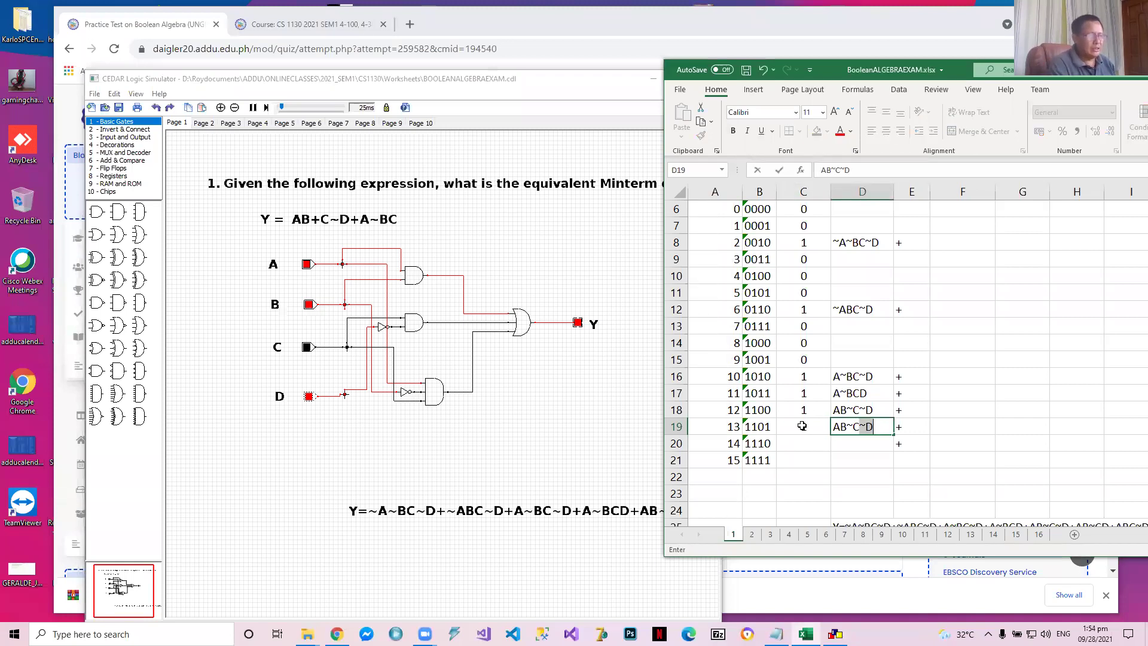
key(Return)
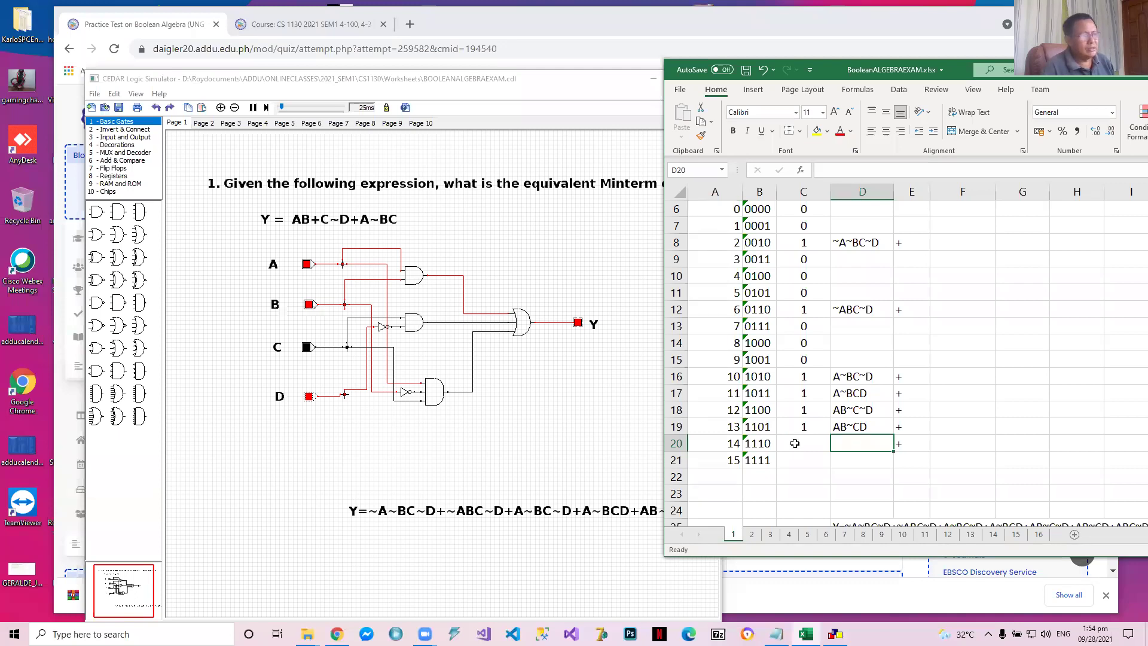
Set the circuit inputs ABCD to 1110 in the simulator and enter 1 as the matching Y value in Excel cell C20
click(307, 348)
click(309, 397)
click(815, 443)
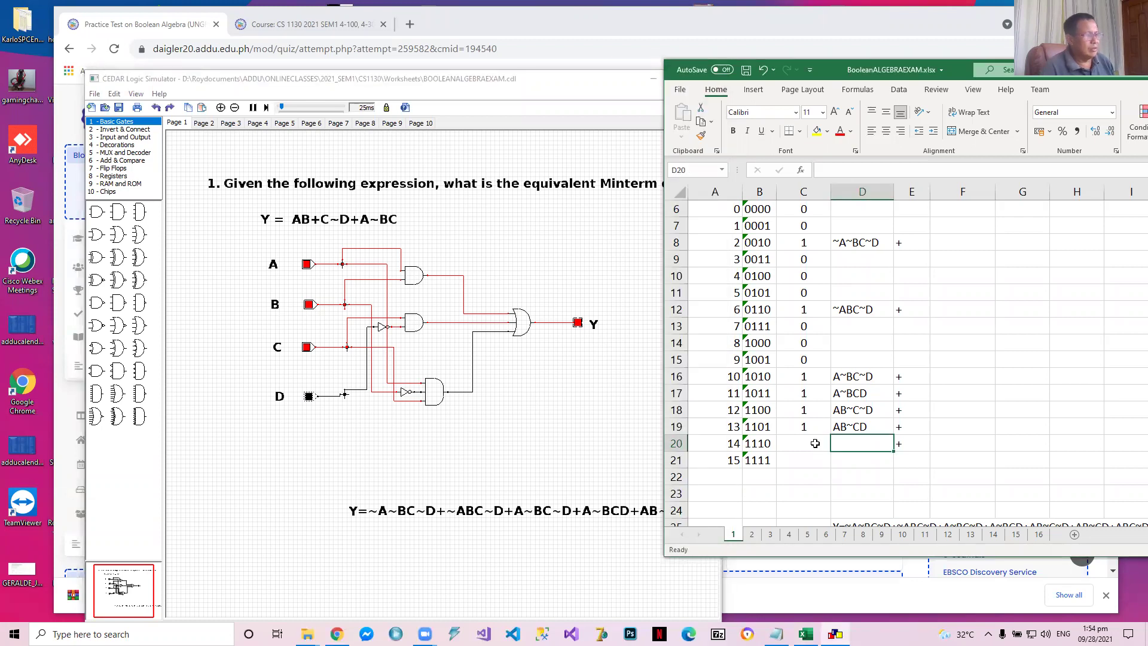
click(815, 443)
text(`)
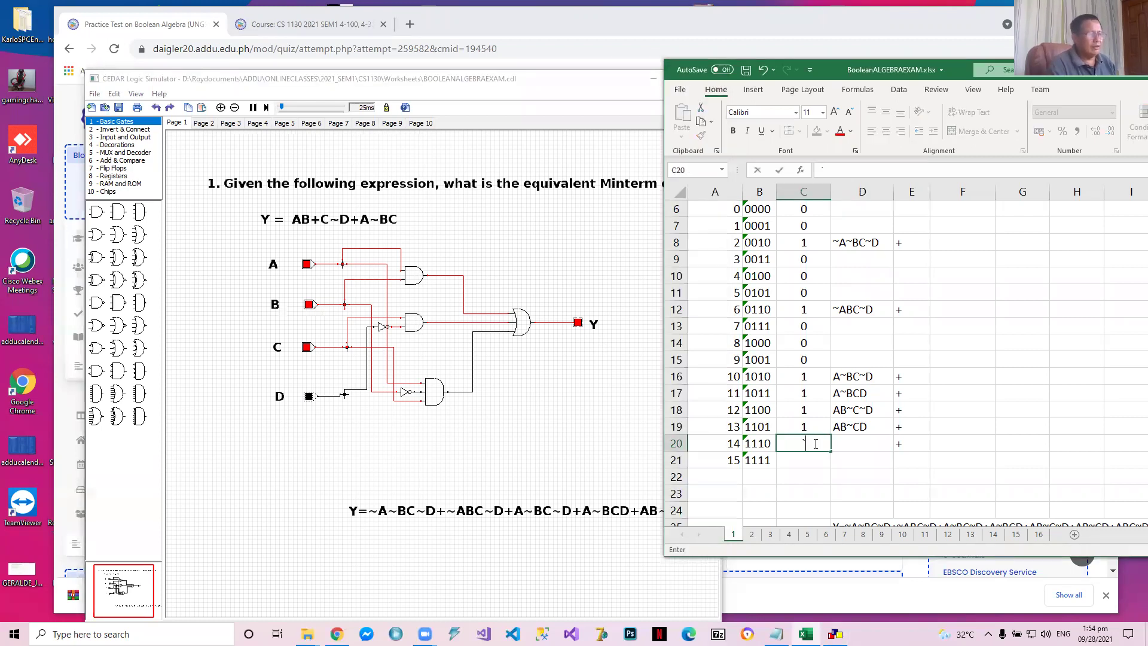
text(1)
key(Tab)
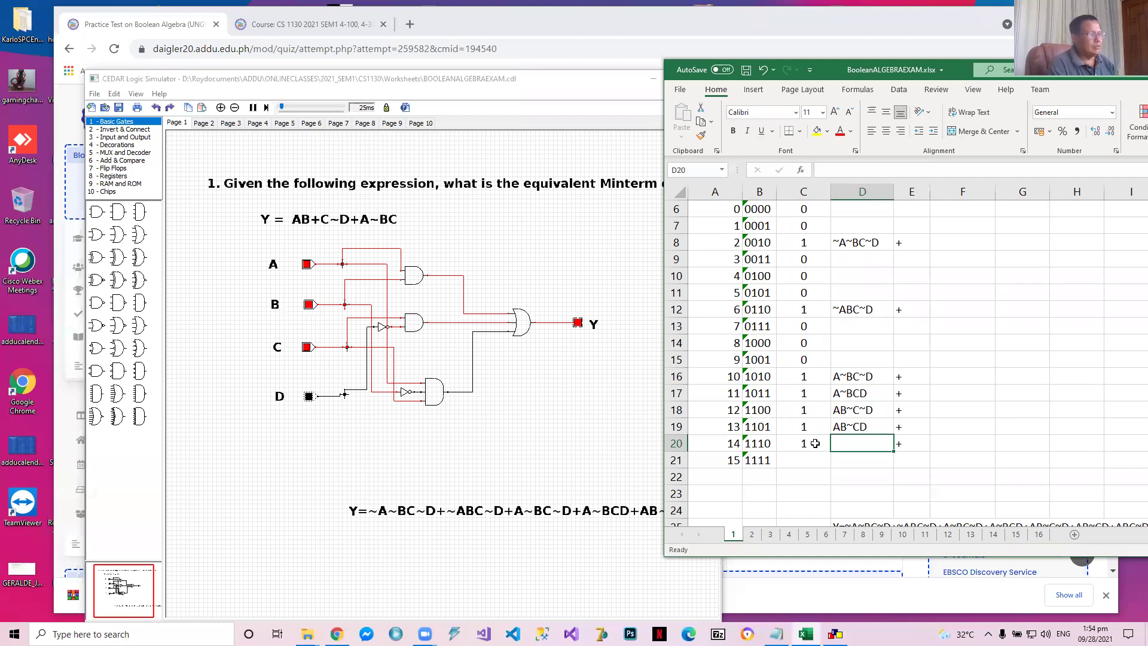
Enter the minterm ABC~D for row 1110 in cell D20
text(A)
text(!)
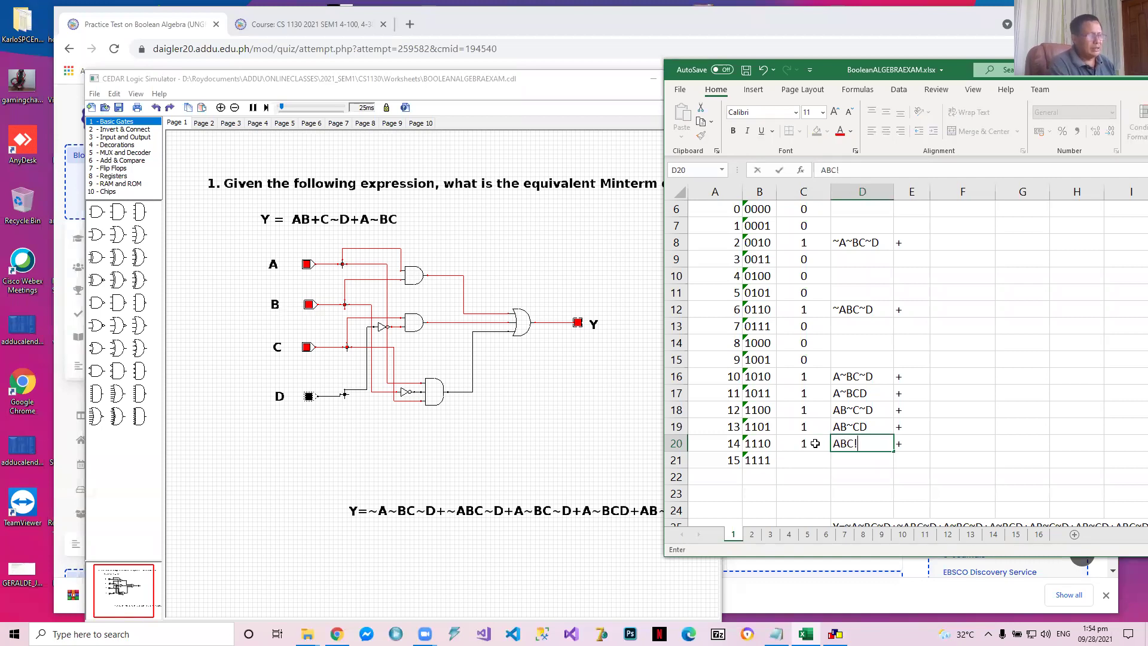
key(BackSpace)
text(~D)
key(Return)
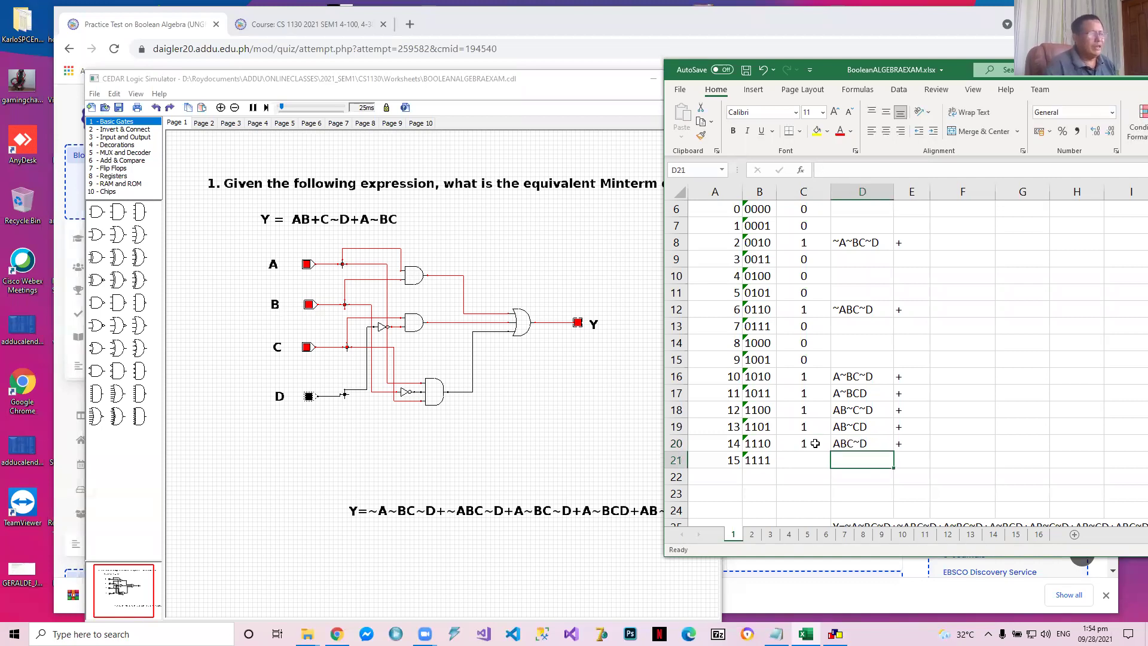
Set the circuit inputs ABCD to 1111 in the simulator and enter 1 as the matching Y value in Excel cell C21
click(309, 396)
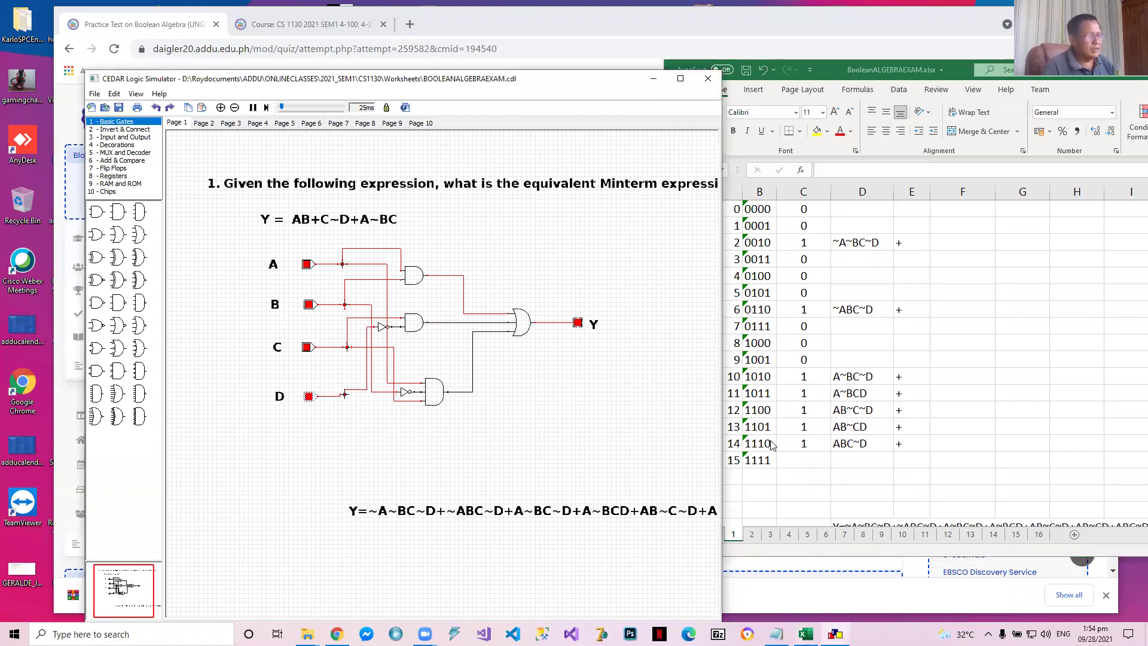
click(795, 461)
text(1)
key(Tab)
Enter the minterm ABCD for row 1111 in cell D21
text(ABC~D)
key(BackSpace)
key(Return)
Examine the combined minterm expression in row 25 below the truth table, along its full length
key(Return)
key(Return)
key(Return)
key(Return)
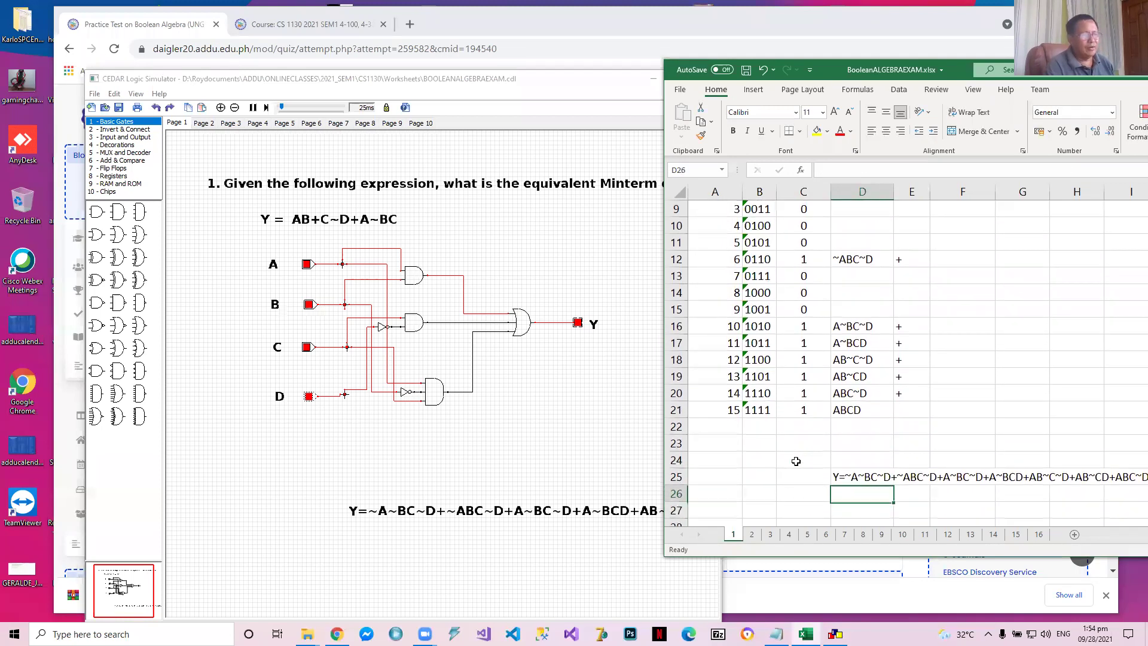
key(Up)
key(Right)
key(Right)
key(Right)
key(Right)
key(Right)
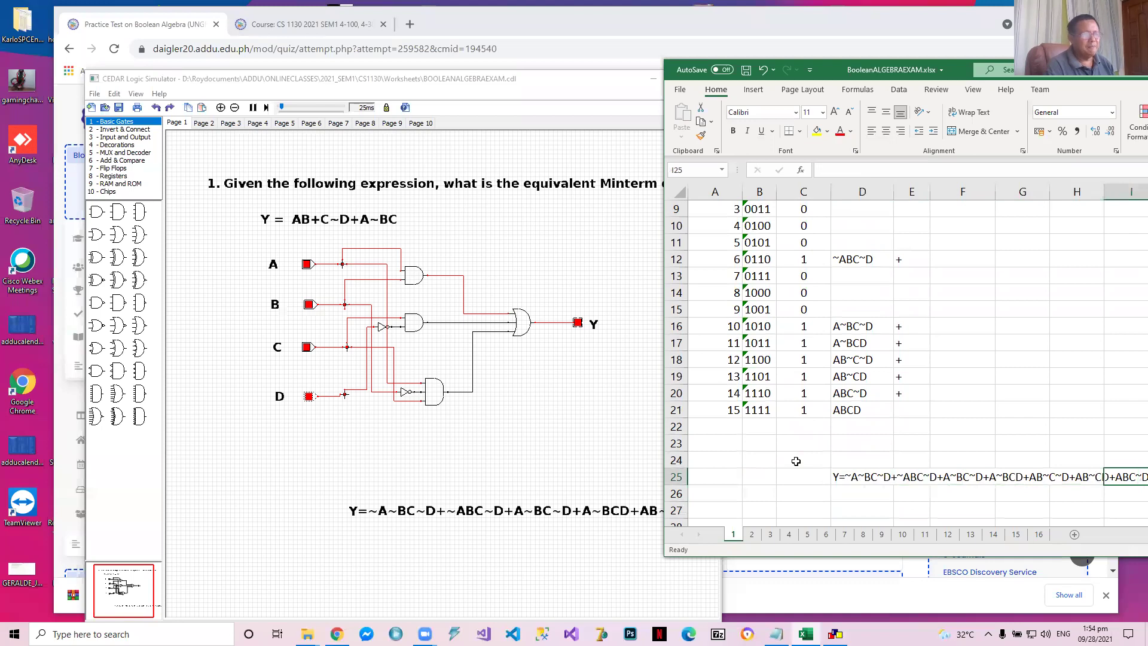
key(Left)
key(Left)
key(Left)
key(Left)
key(Left)
key(Left)
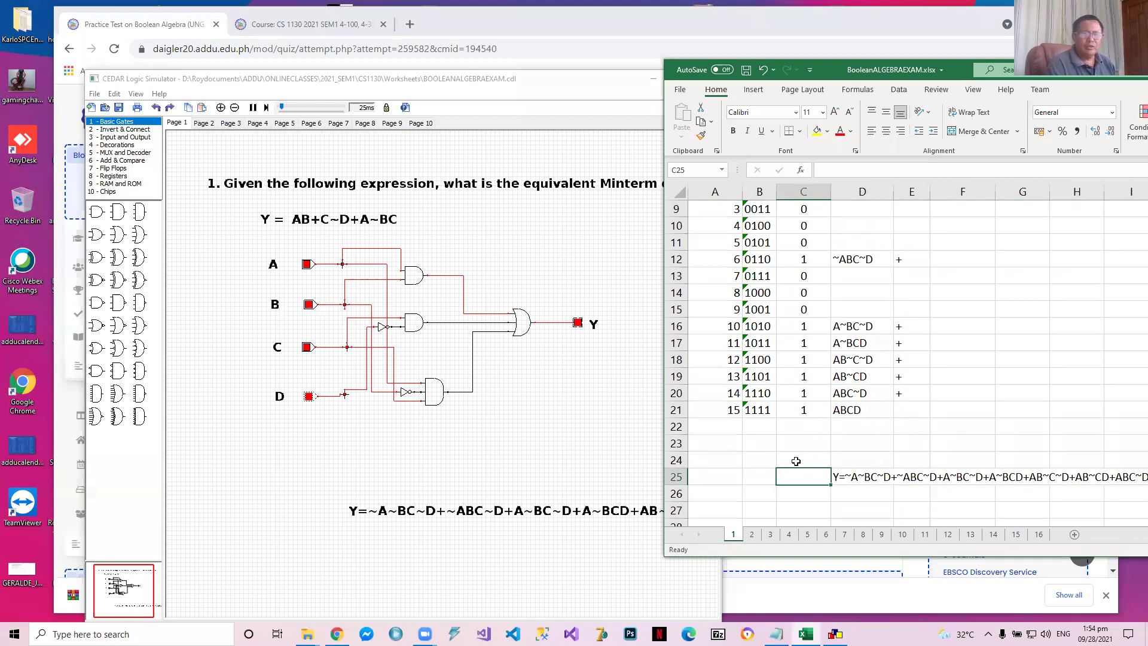
Review the completed truth table's Y values and minterms from the header rows down to row 1111
key(Up)
key(Up)
key(Up)
key(Up)
key(Up)
key(Up)
key(Up)
key(Up)
key(Up)
key(Up)
key(Up)
key(Up)
key(Up)
key(Up)
key(Up)
key(Up)
key(Up)
key(Up)
key(Up)
key(Up)
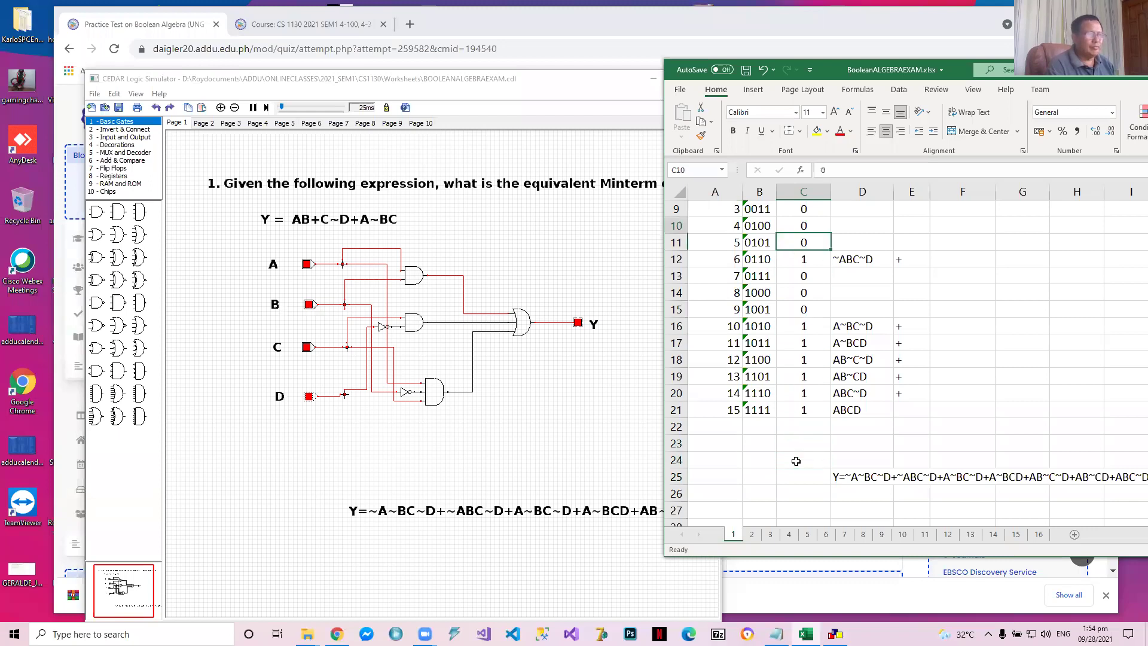
key(Down)
key(Down)
key(Down)
key(Down)
key(Right)
key(Down)
key(Down)
key(Down)
key(Down)
key(Down)
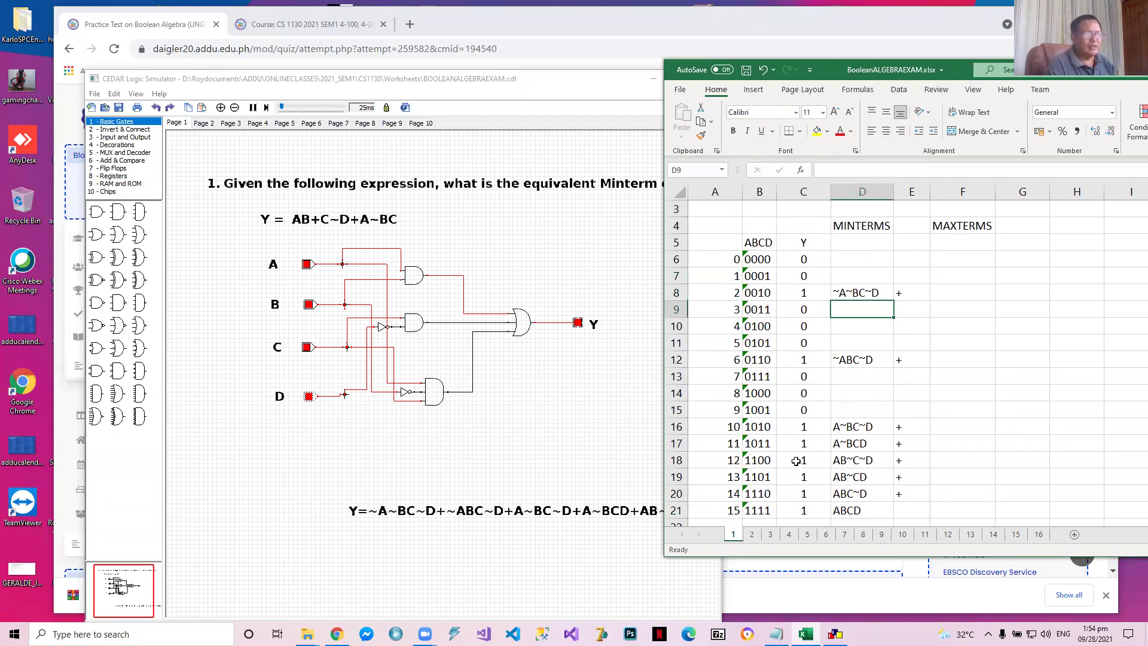
key(Down)
key(Down)
key(Down)
key(Down)
key(Down)
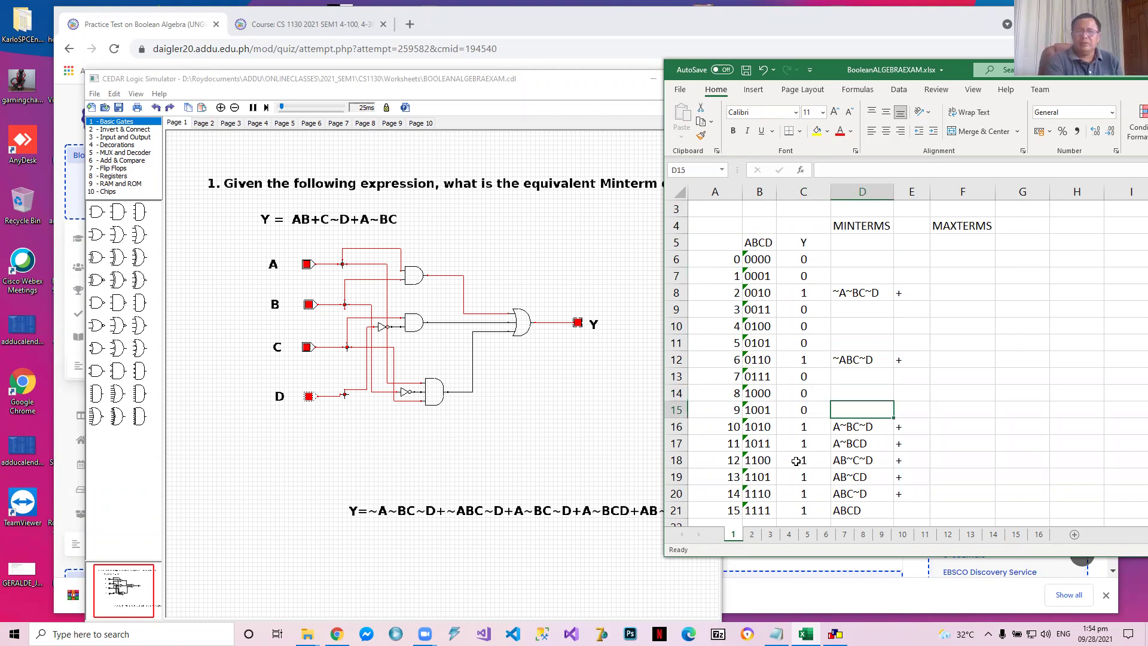
key(Down)
key(Down)
key(Down)
key(Down)
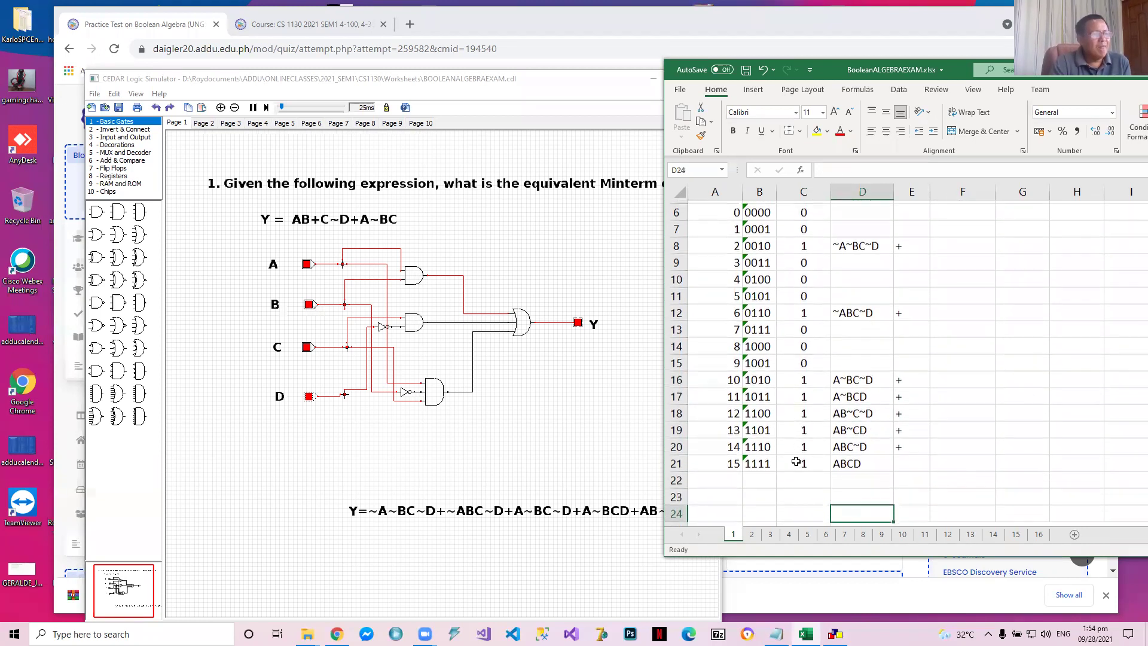
key(Up)
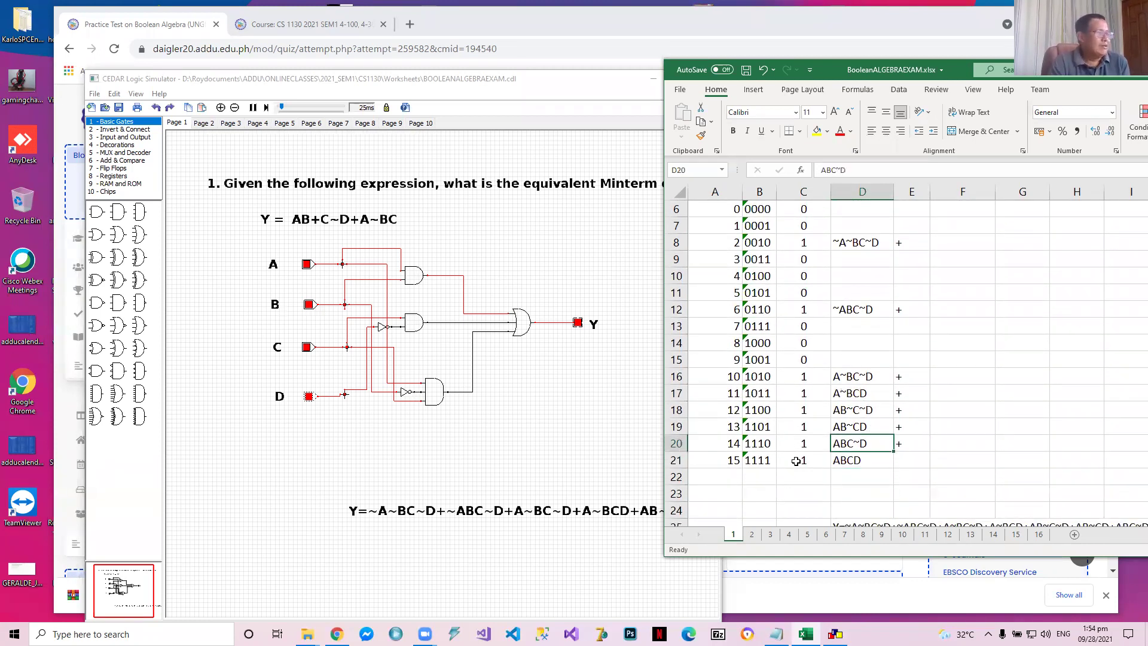
Save the Excel workbook BooleanALGEBRAEXAM.xlsx and the simulator circuit file BOOLEANALGEBRAEXAM.cdl
click(746, 70)
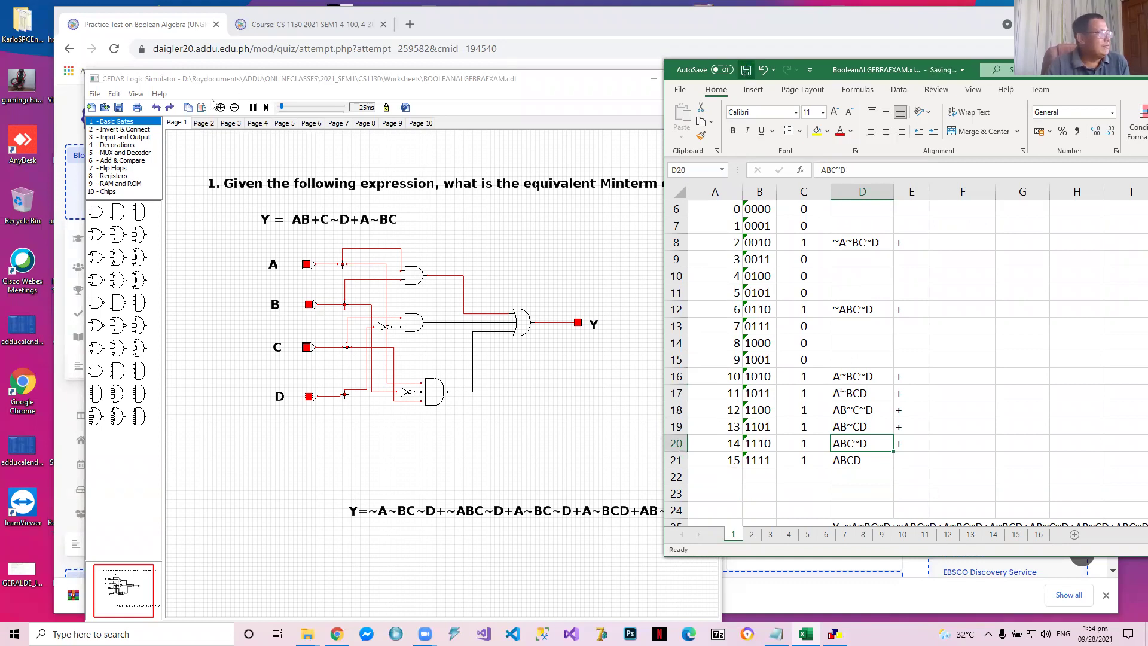
click(122, 109)
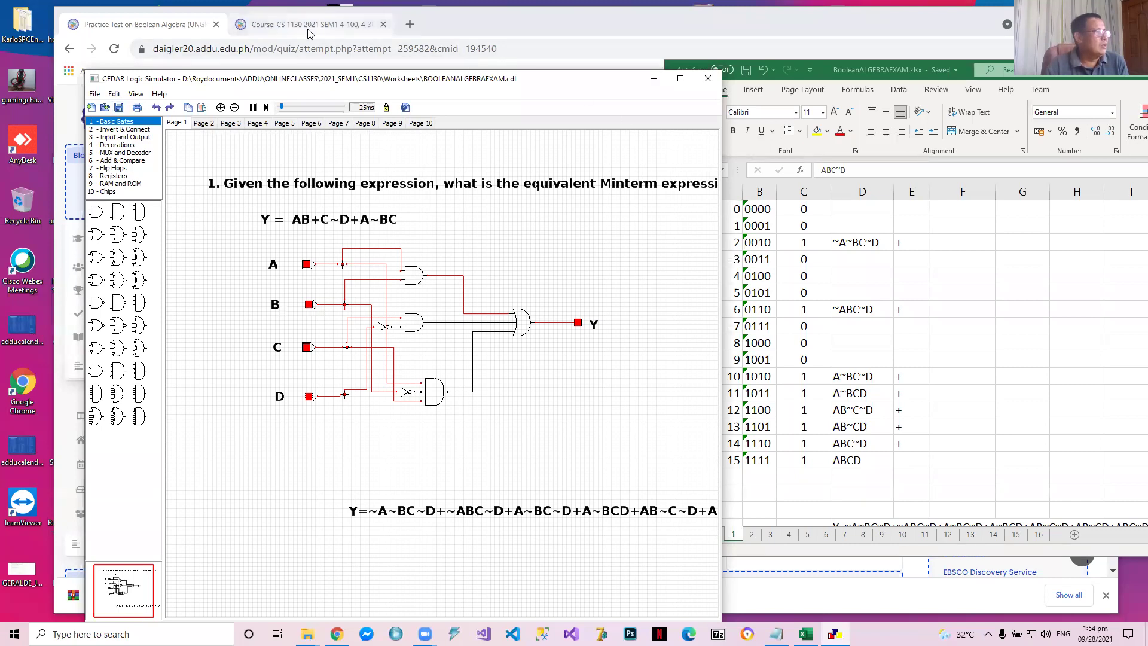
Switch to the practice test in Chrome showing Question 1's answer choices and widen its window slightly
click(169, 24)
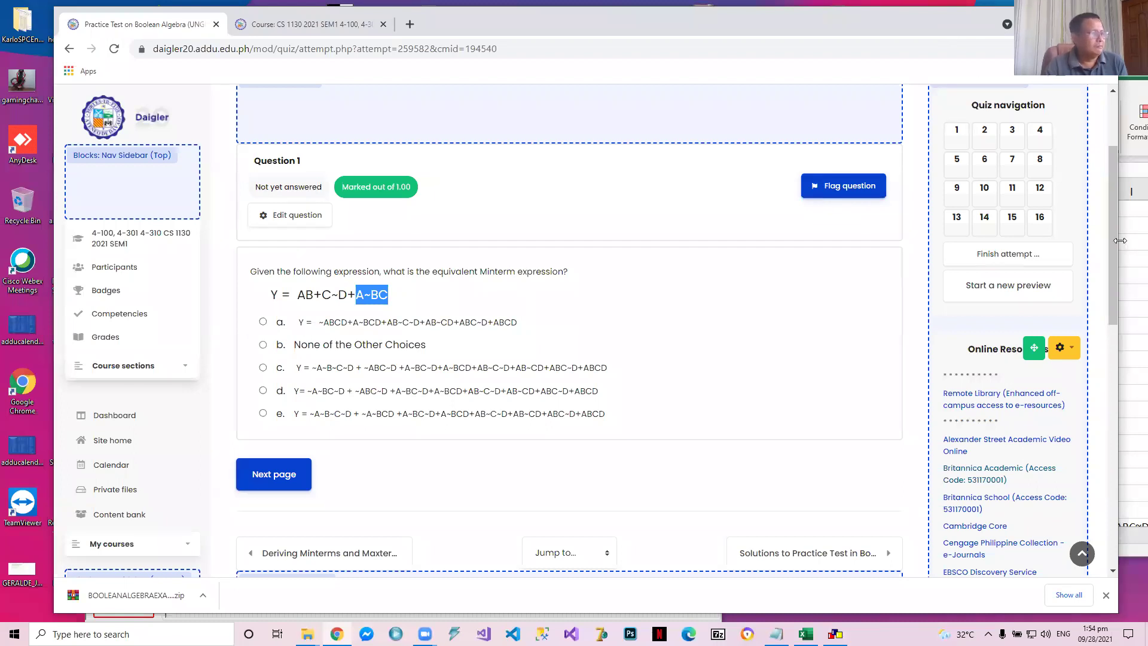
drag(1120, 240, 1127, 240)
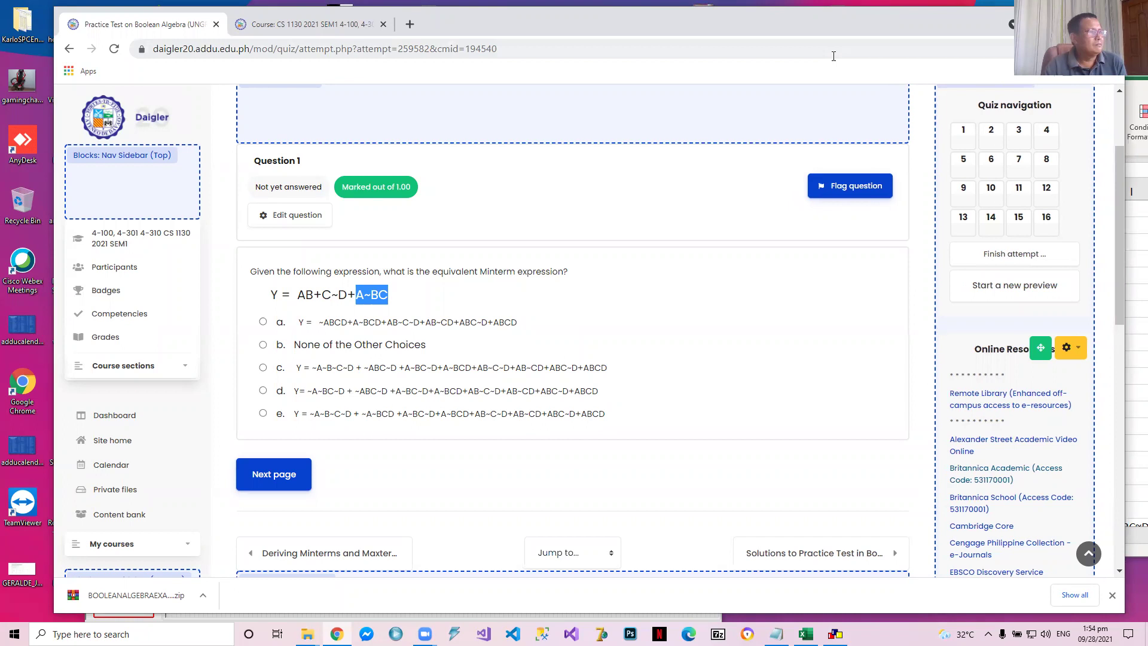
key(super+Up)
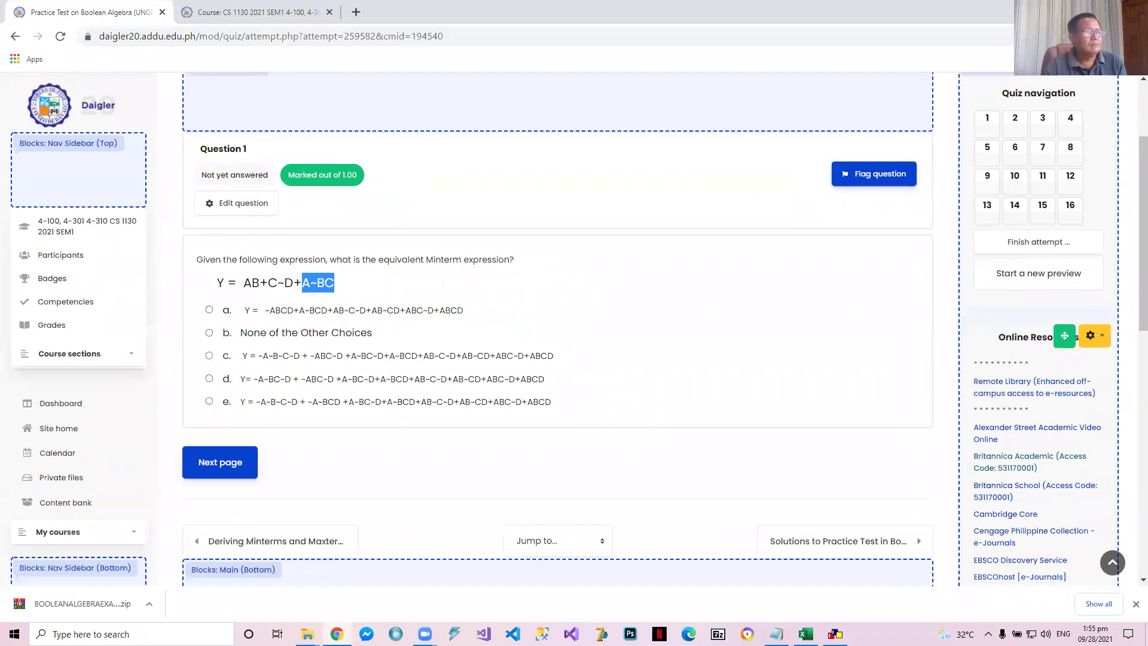
key(super+Down)
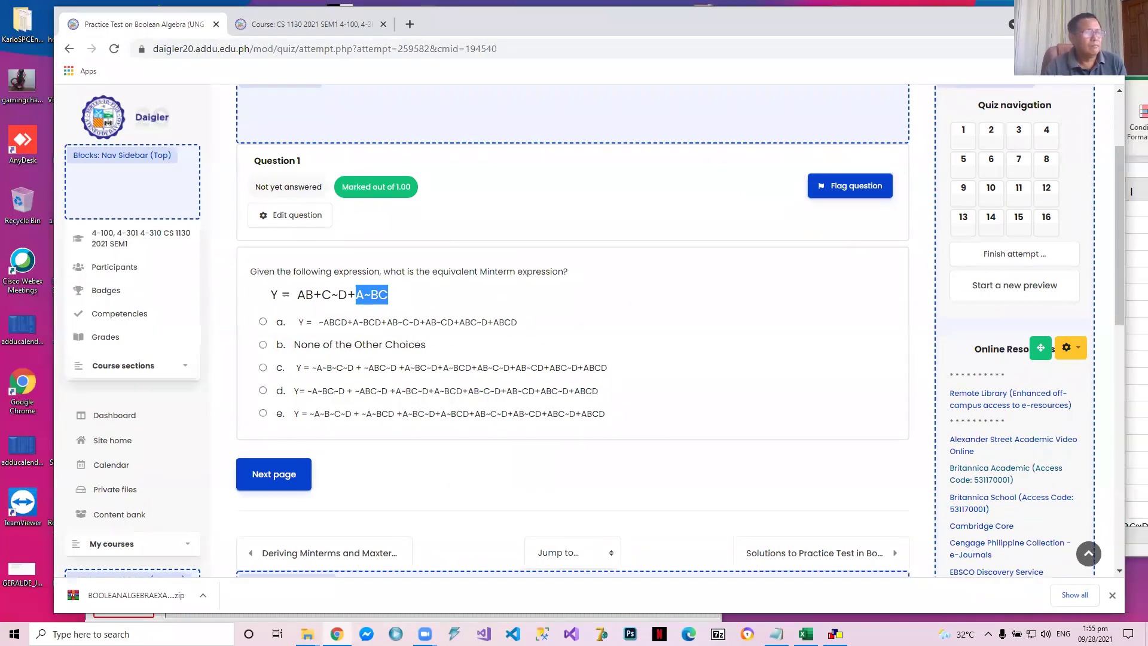
Bring the Excel truth table beside the practice test and compare its minterms with Question 1's answer choices
click(1132, 320)
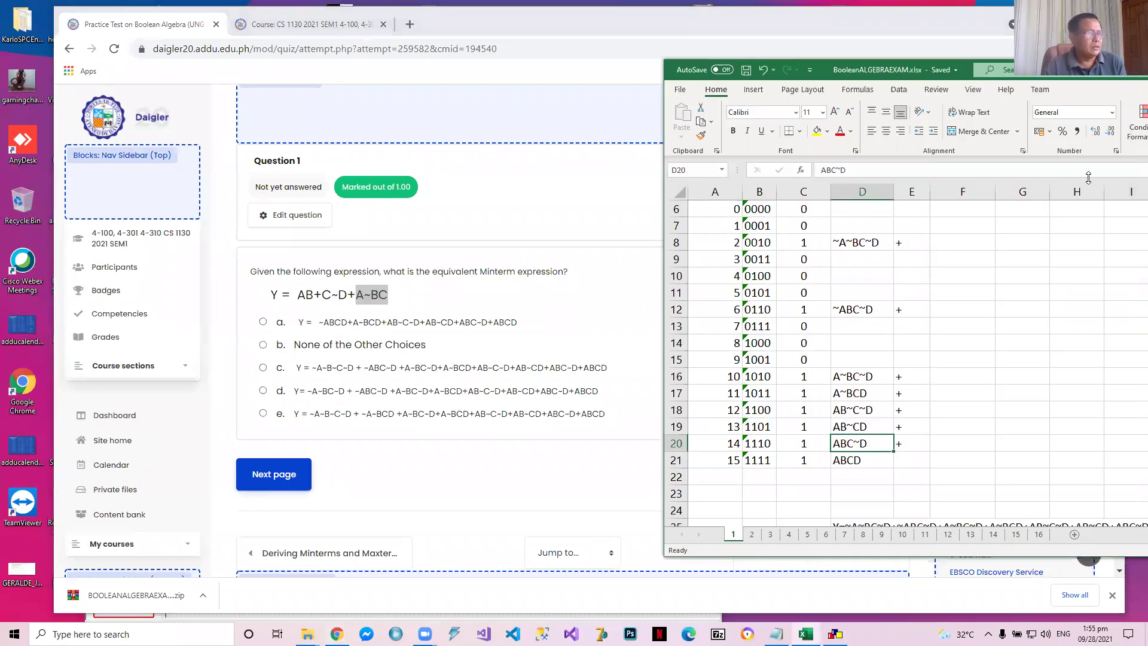
scroll(965, 266, up, 2)
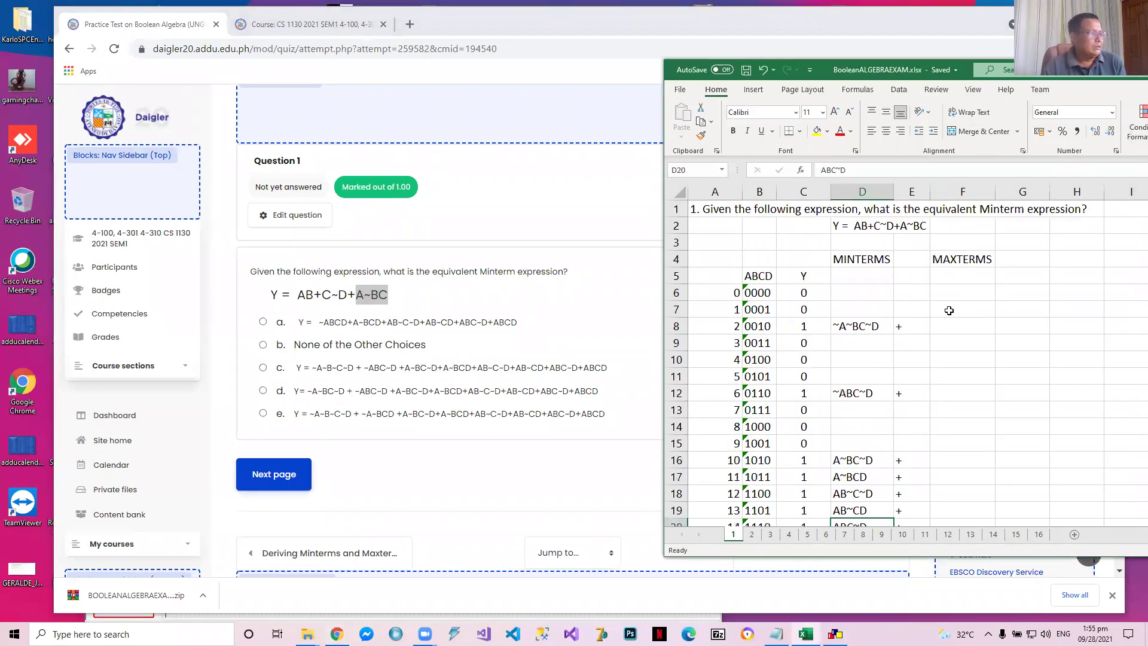
scroll(1017, 348, down, 1)
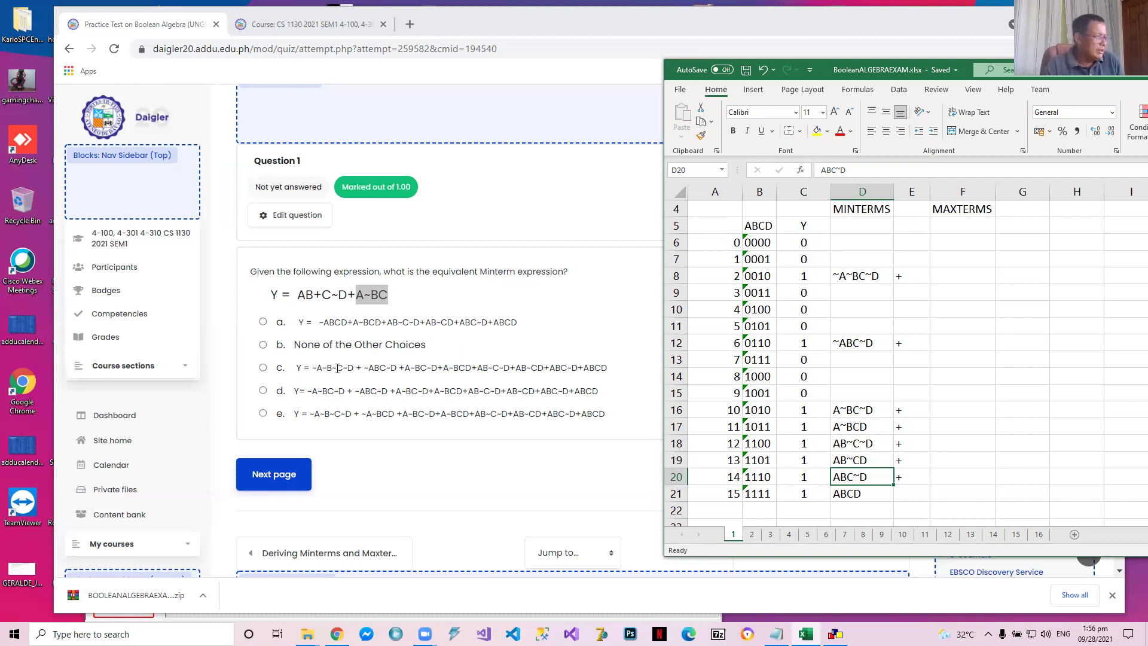
click(338, 368)
click(337, 368)
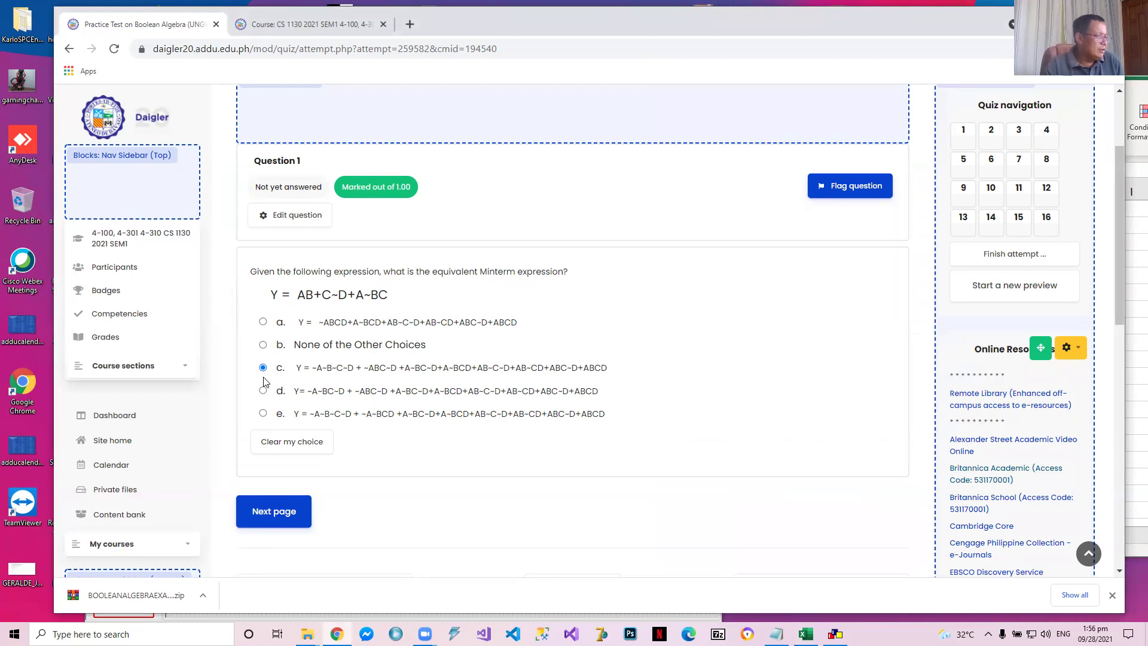
click(273, 445)
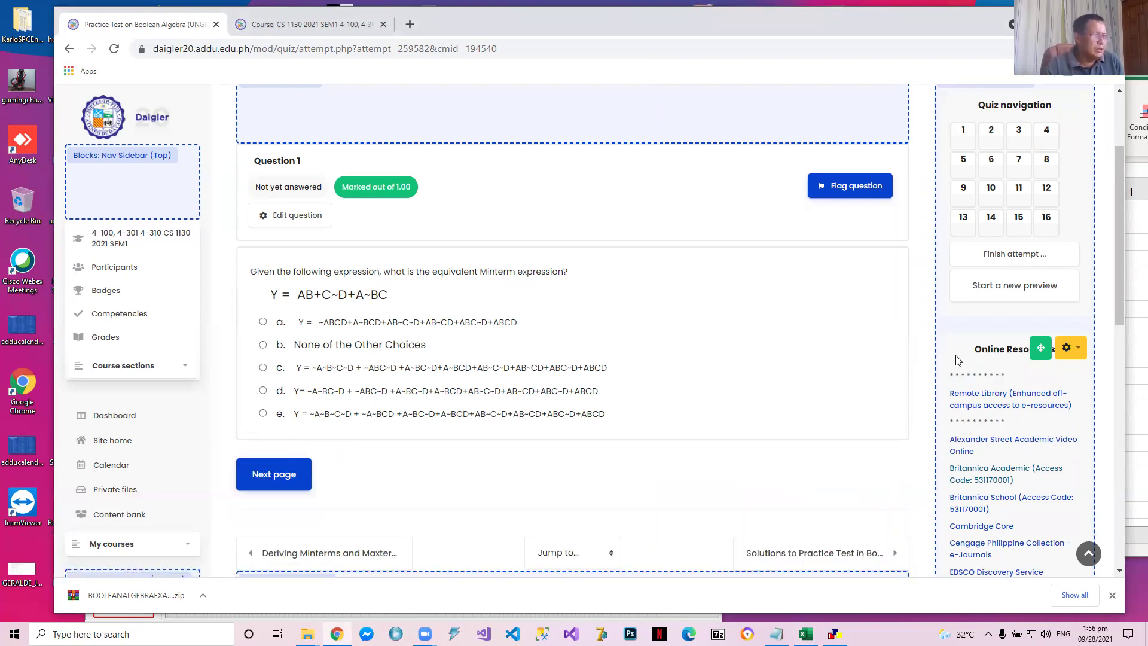
Check the worksheet's minterms against the choices, answer Question 1 with choice d, and advance to Question 2
click(1133, 394)
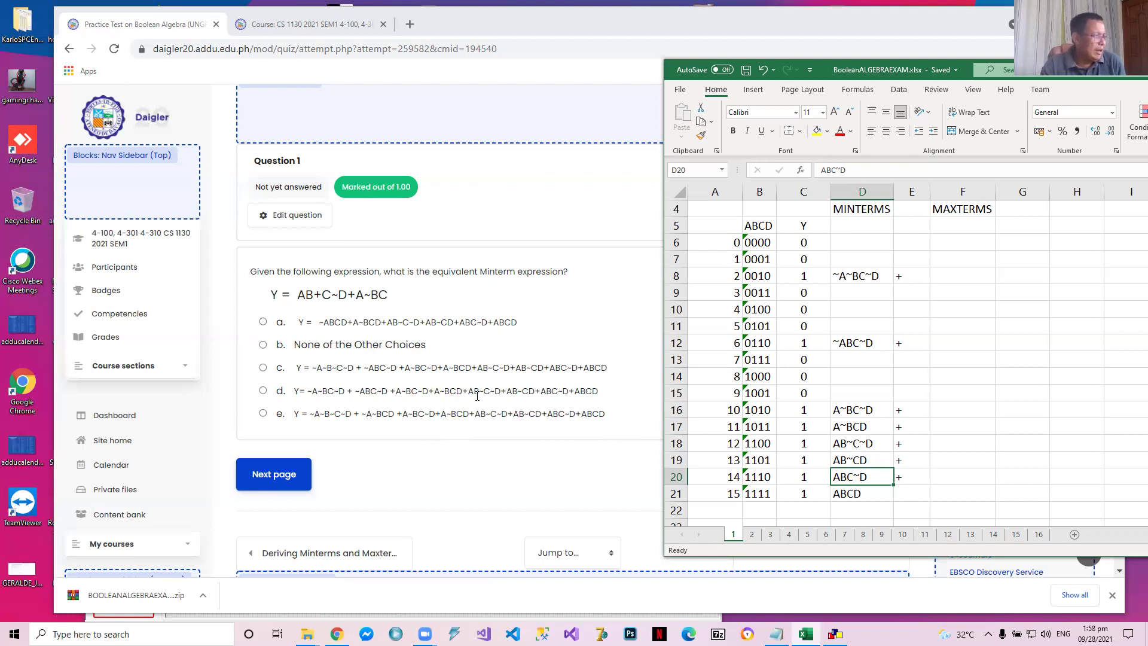
right_click(841, 447)
key(Escape)
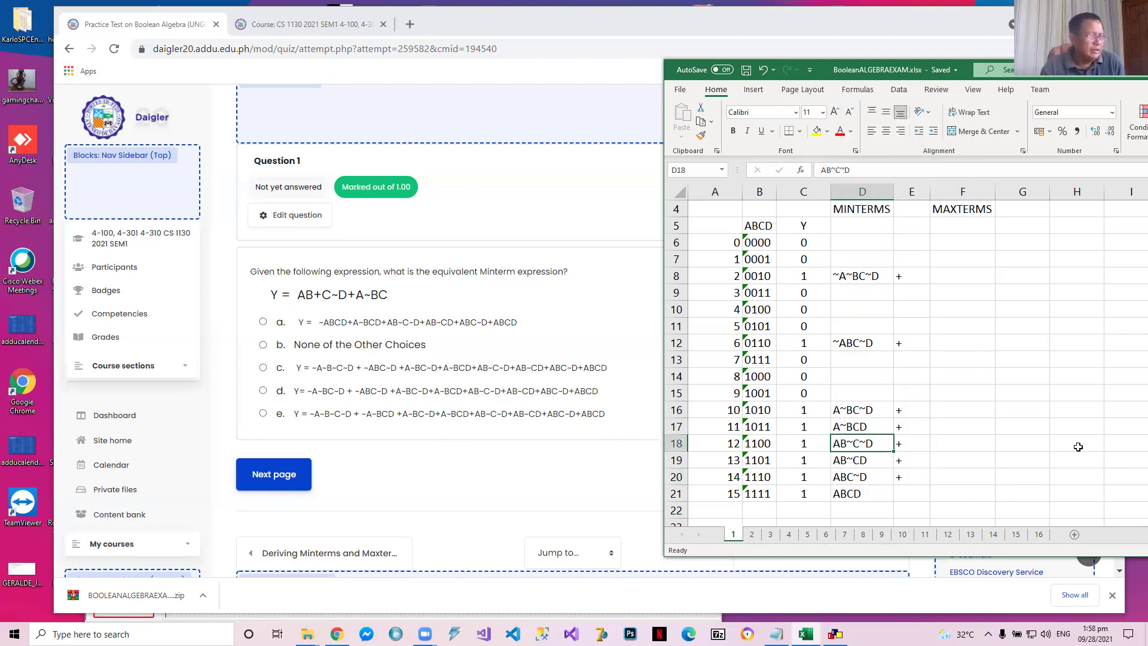
click(865, 460)
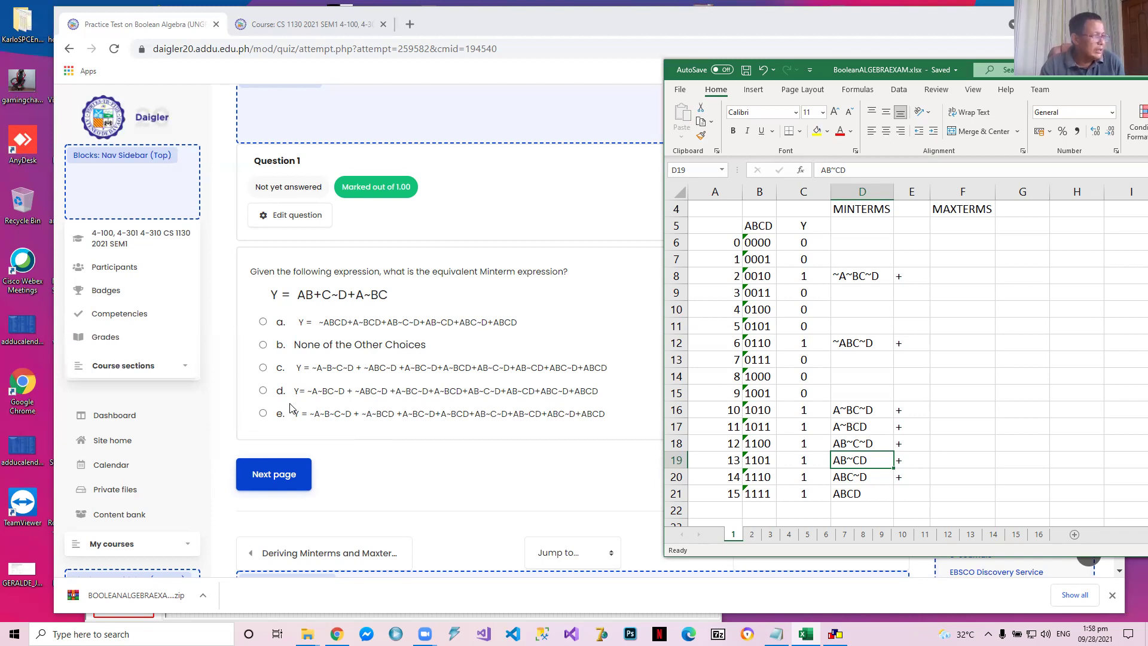
click(263, 390)
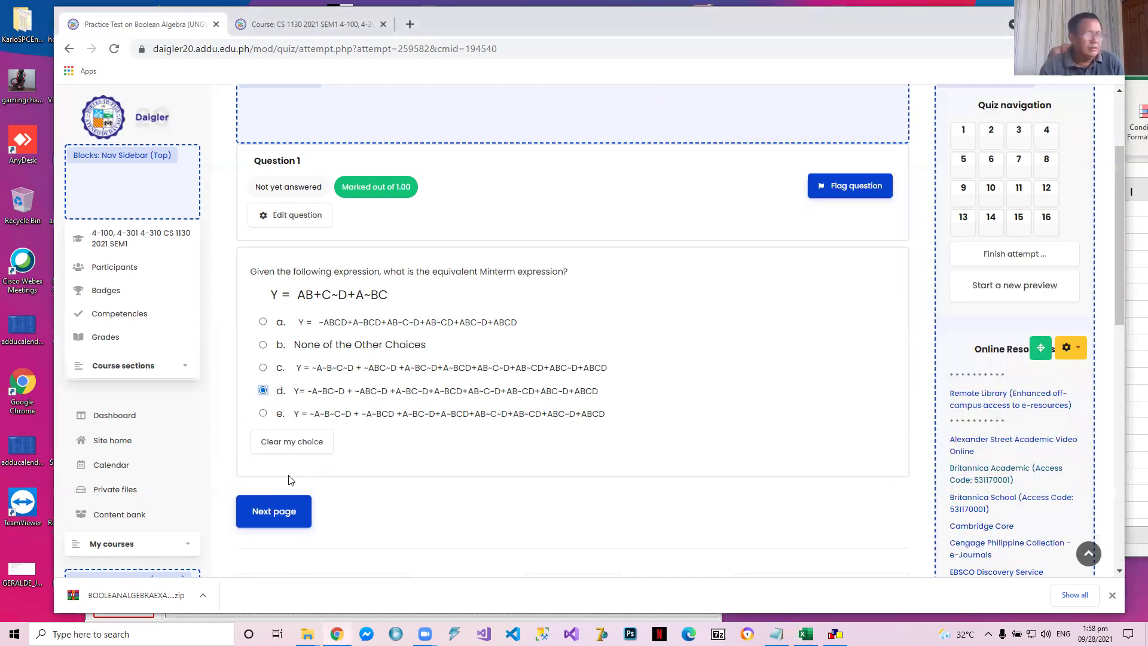
click(288, 512)
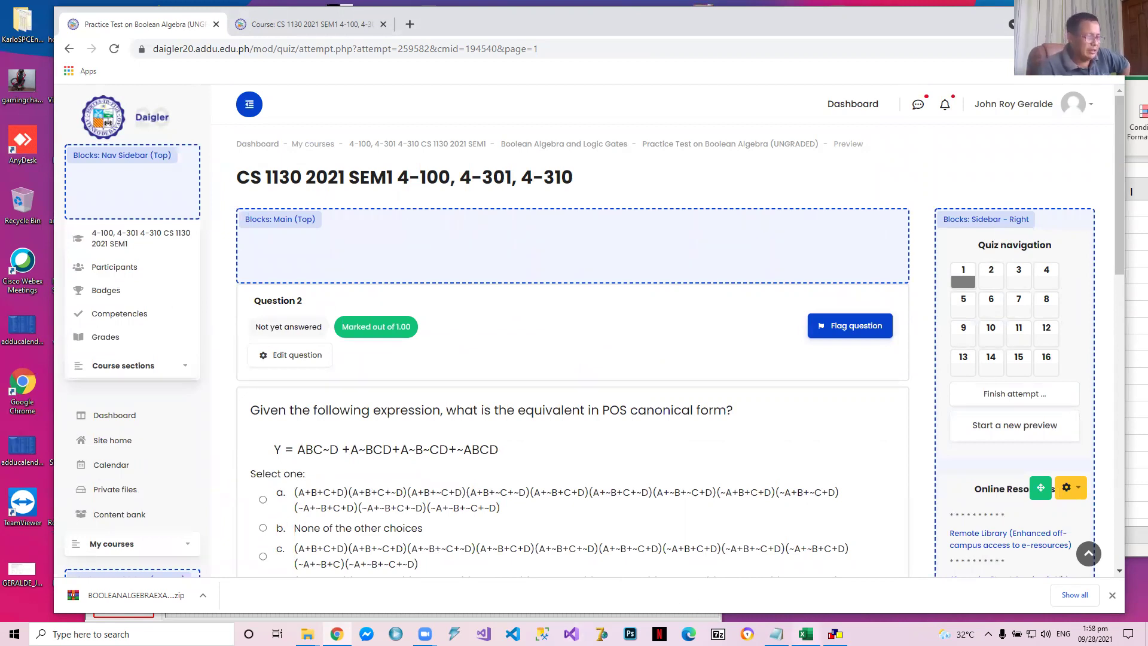
Look through pages 1 and 2 of the simulator circuit file, and return to the practice test in Chrome
click(805, 634)
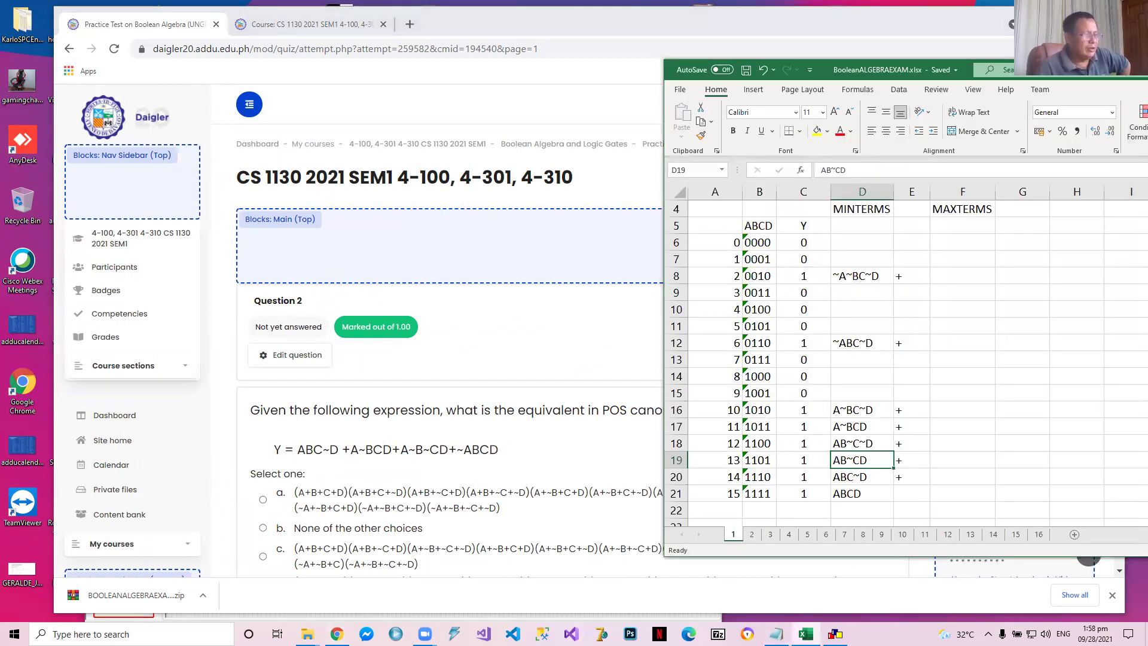
click(835, 634)
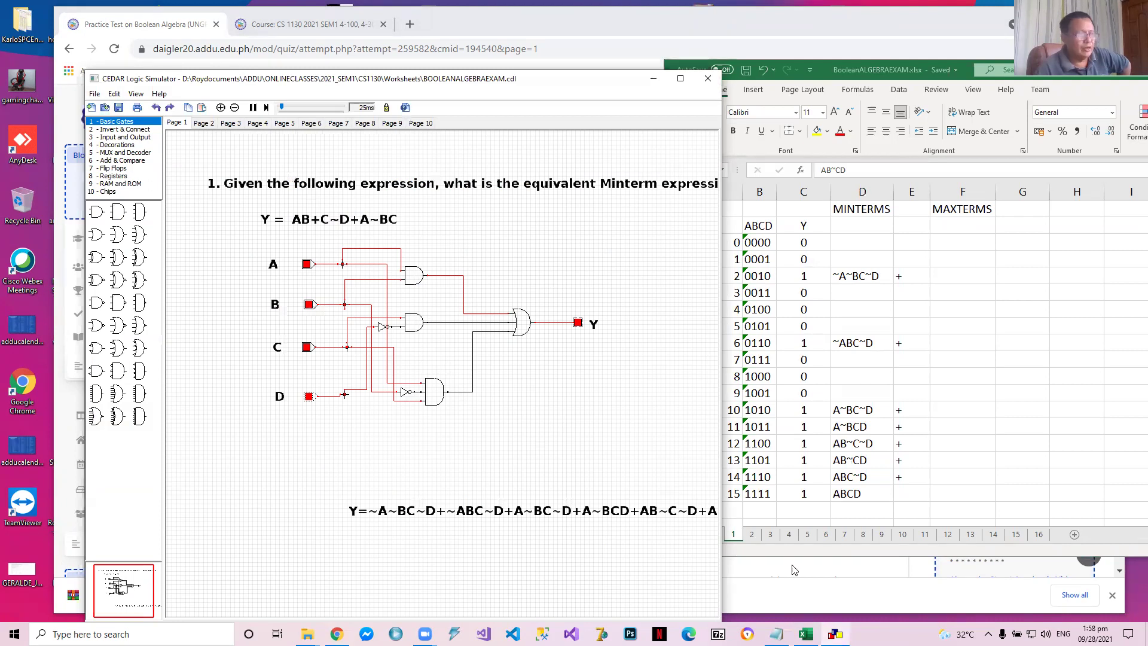
click(754, 537)
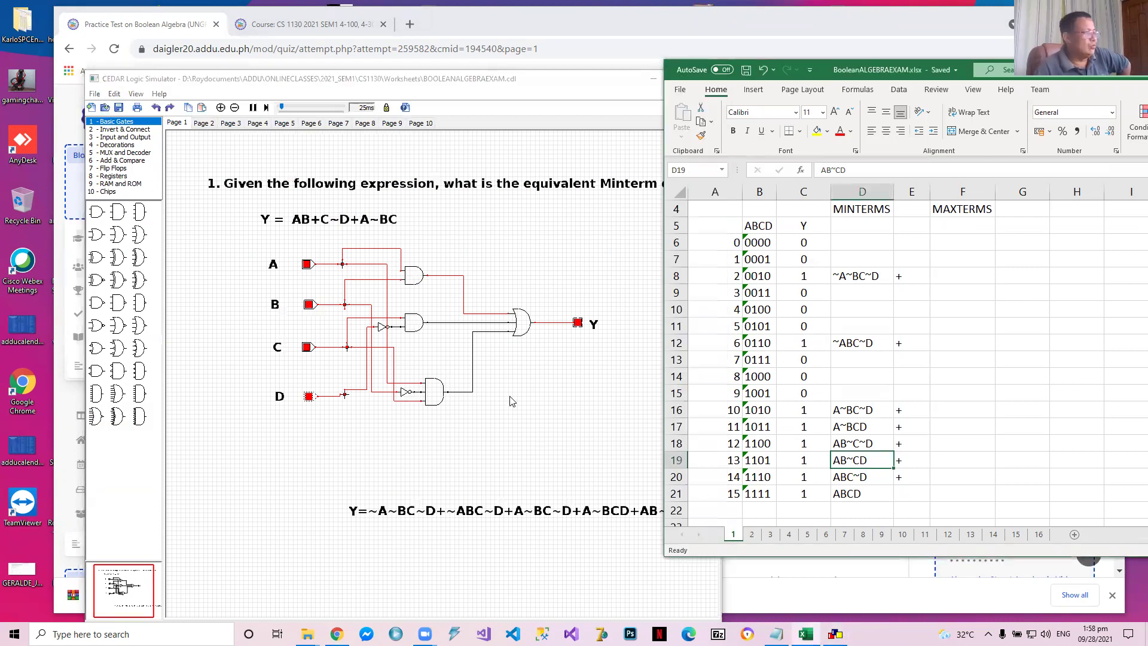
click(211, 122)
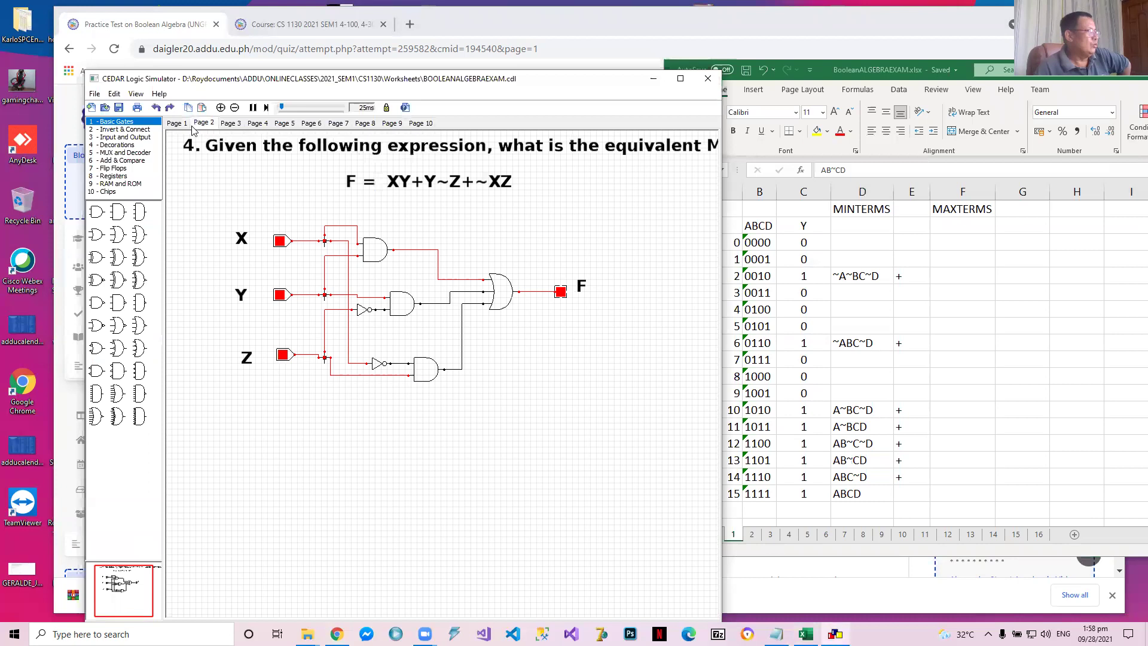
click(180, 123)
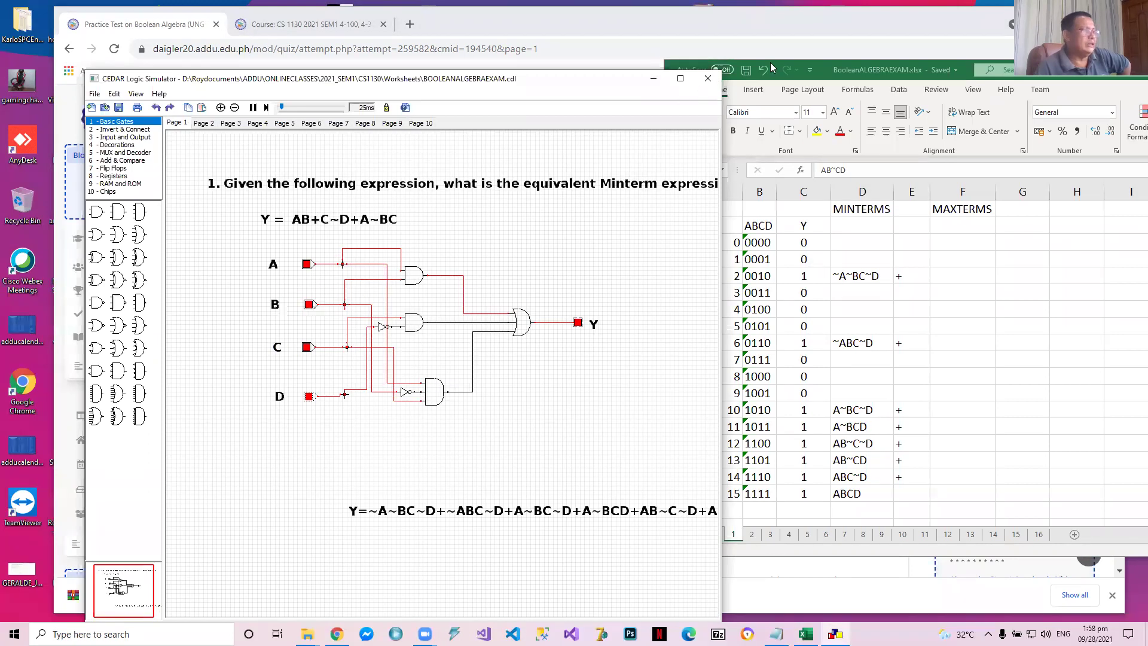
key(alt+Tab)
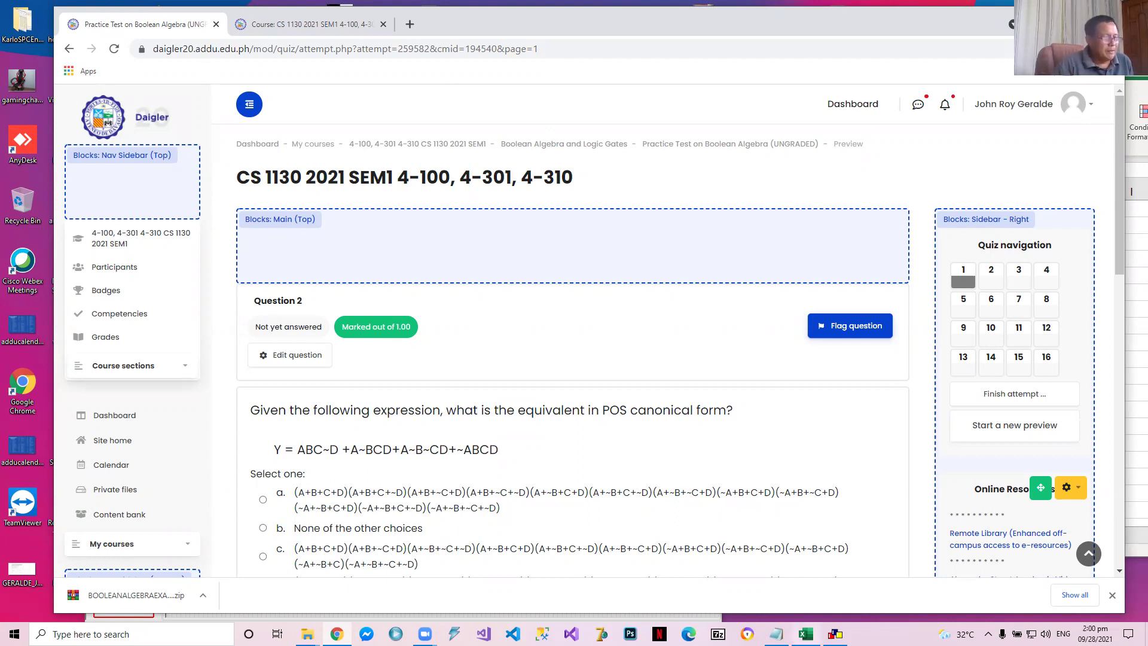
Switch to Excel, open worksheet 2 for Question 2, and move the window so the truth table and maxterm column show fully
click(805, 634)
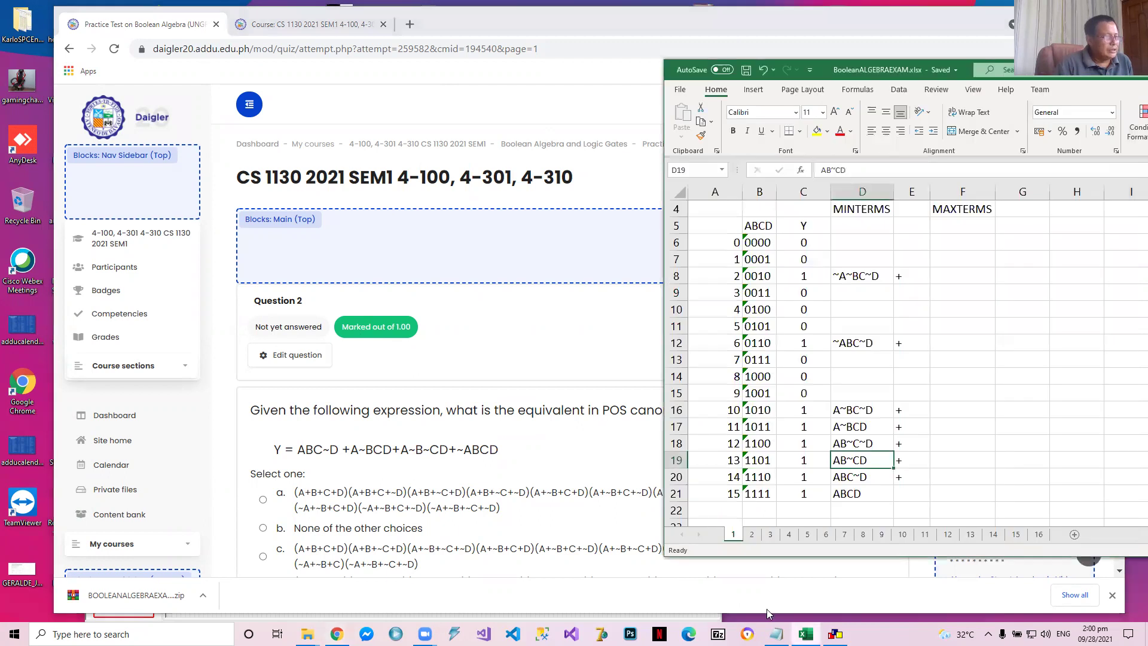
click(751, 534)
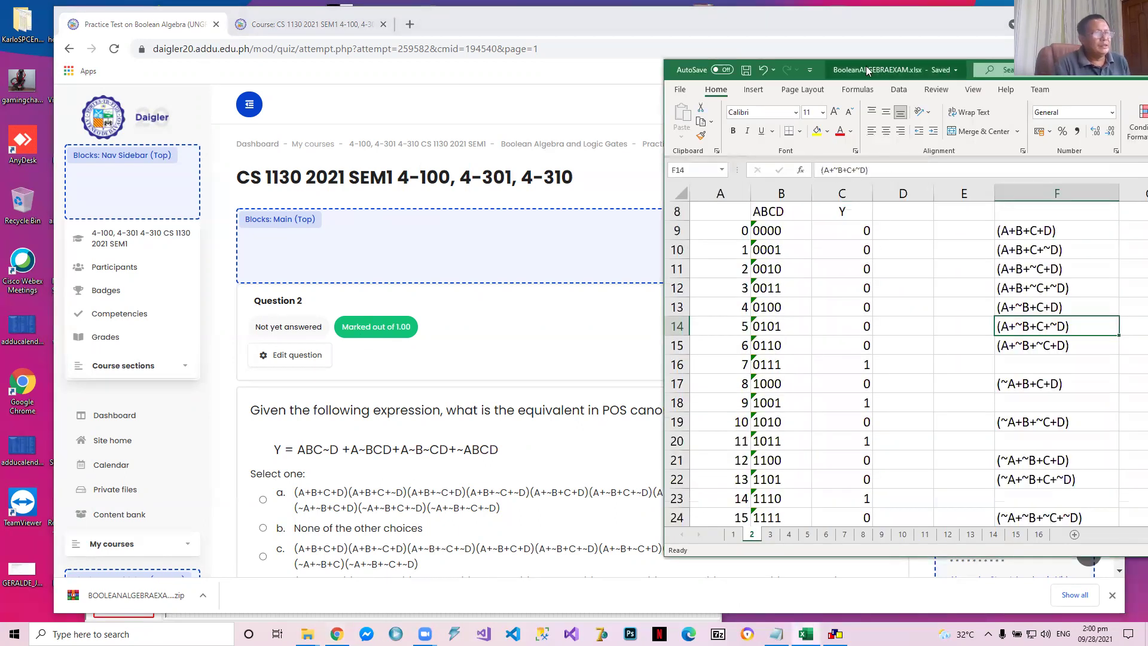
drag(869, 71, 674, 68)
scroll(728, 331, up, 2)
scroll(729, 330, down, 1)
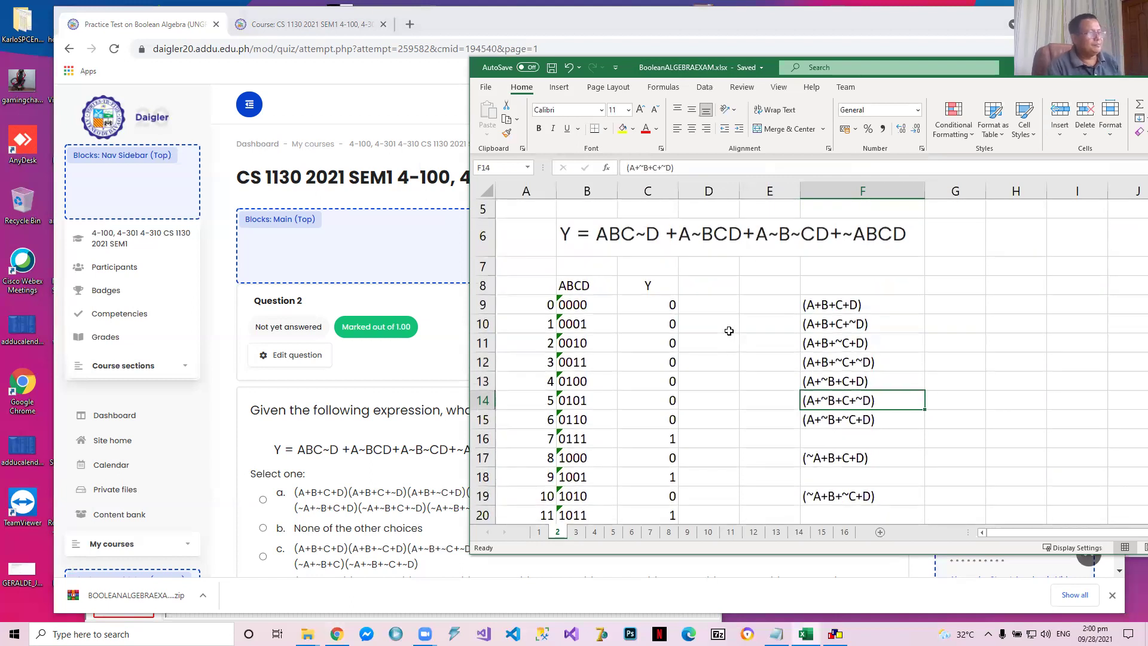
Clear the Y values and maxterms from C9:F24 in Question 2's truth table
click(659, 301)
drag(658, 296, 657, 295)
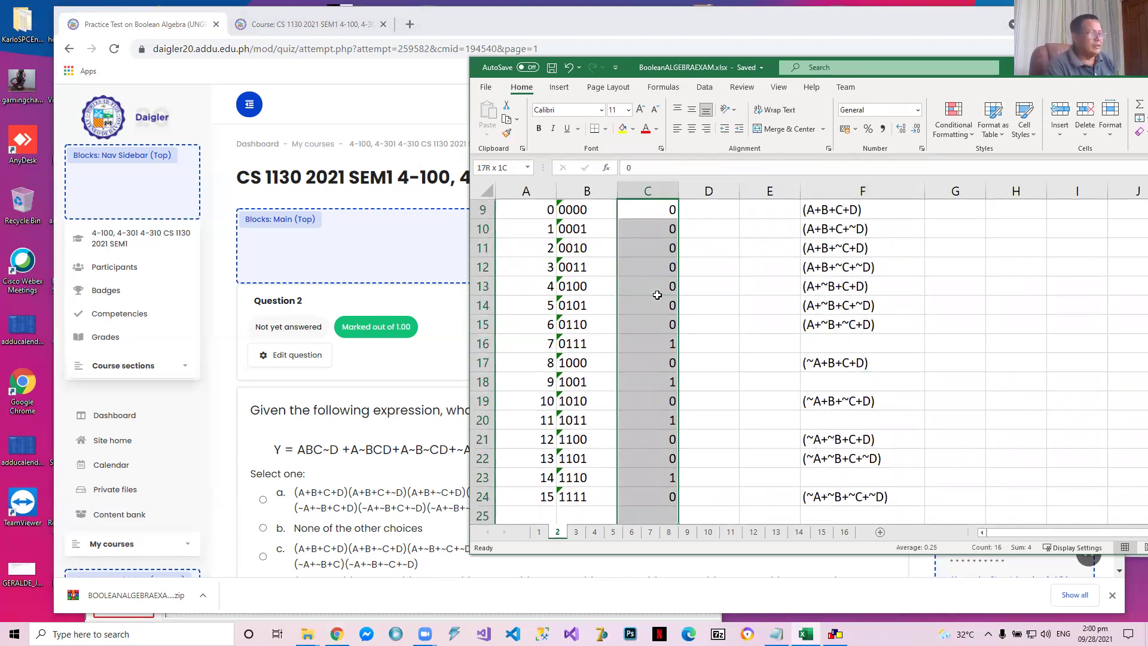
key(shift+Up)
key(shift+Right)
key(shift+Right)
key(shift+Right)
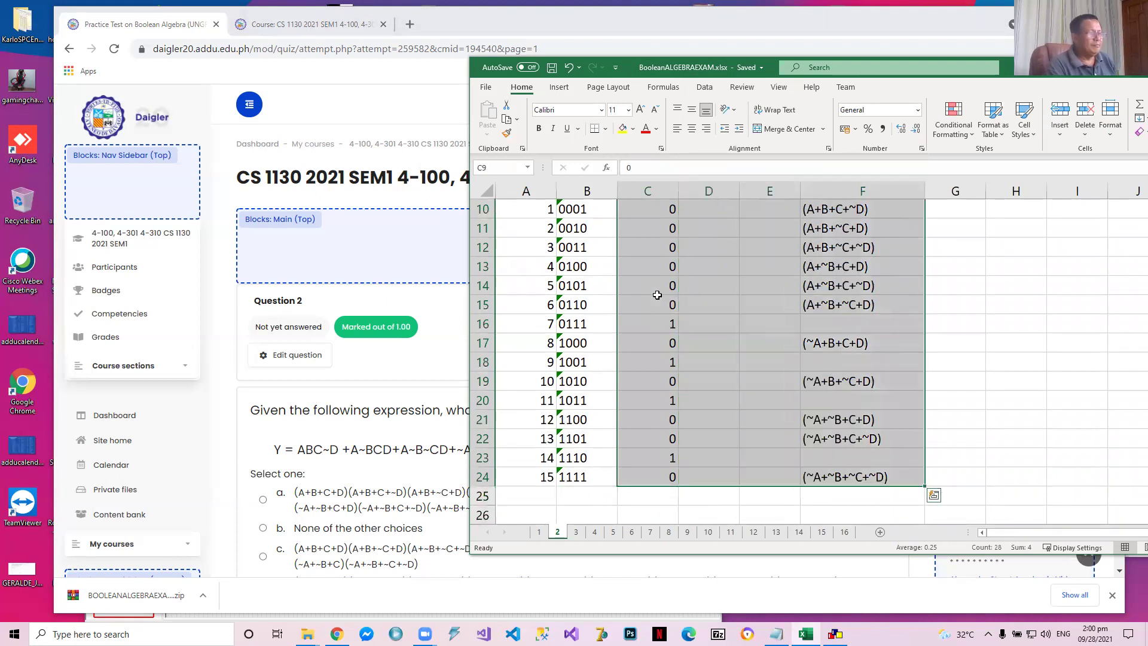
key(Delete)
scroll(657, 295, up, 3)
key(Up)
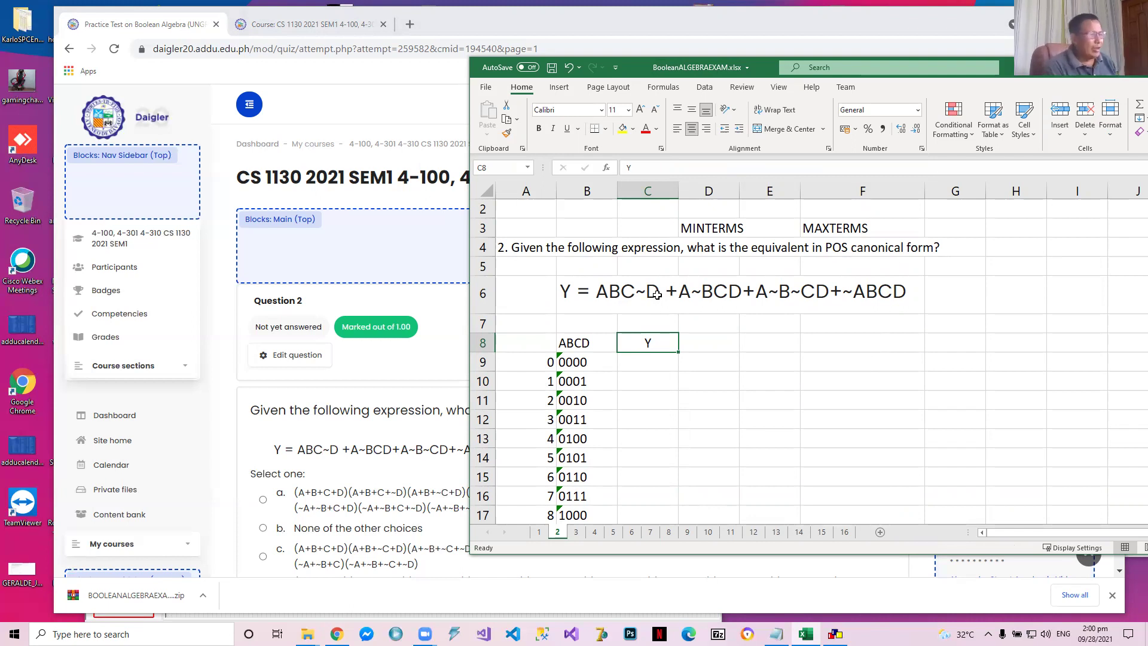
Enter 1 as the Y value for row 1110, matching the term ABC~D
click(656, 294)
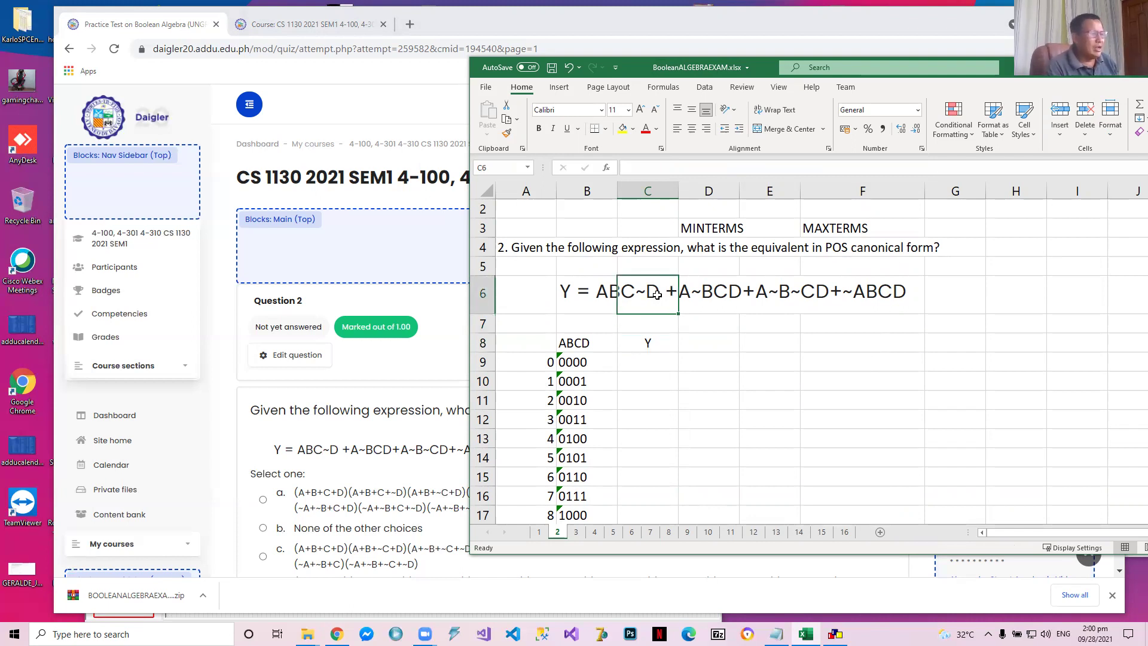
key(Down)
key(Down)
key(Down)
key(Down)
key(Down)
key(Down)
key(Down)
key(Down)
key(Down)
key(Down)
key(Down)
key(Down)
key(Down)
key(Down)
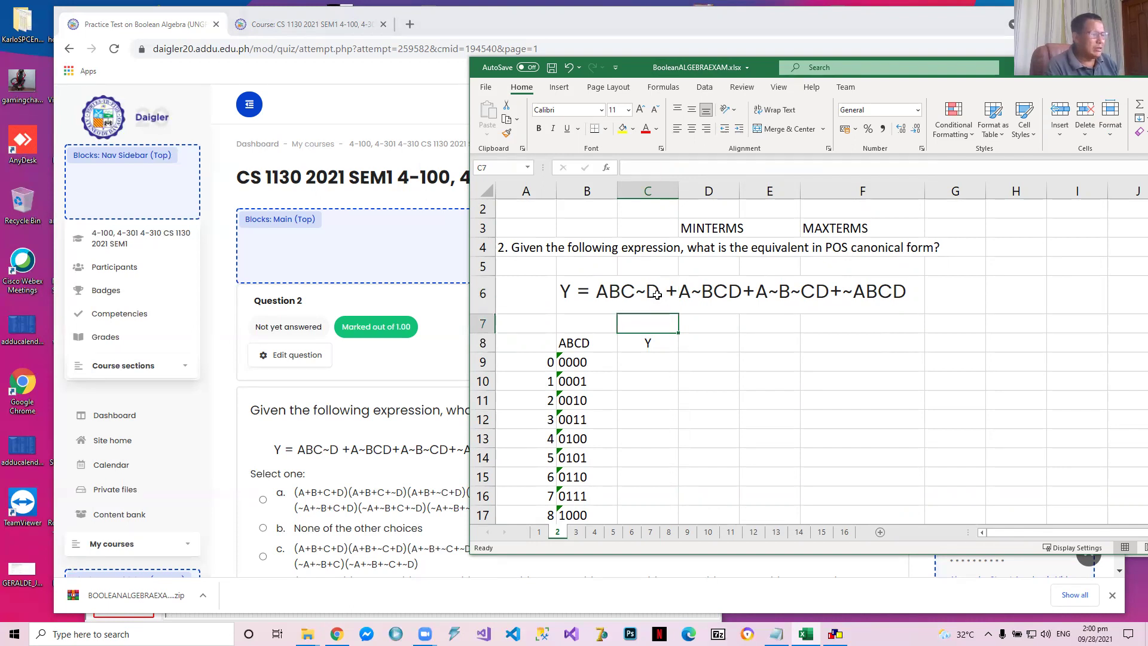
key(Down)
key(Down)
key(Down)
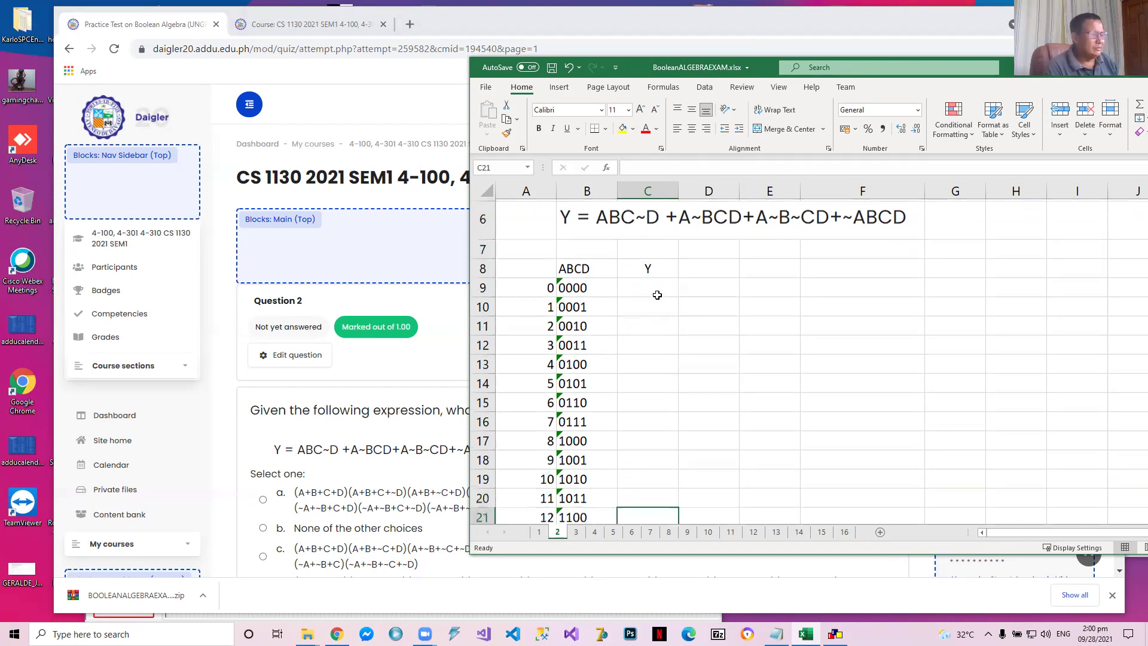
text(1)
key(Up)
Enter 1 as the Y value for row 1011, matching the term A~BCD
key(Up)
key(Up)
key(Up)
key(Up)
key(Up)
key(Up)
key(Up)
key(Up)
key(Up)
key(Up)
key(Up)
key(Up)
key(Up)
key(Up)
key(Up)
key(Up)
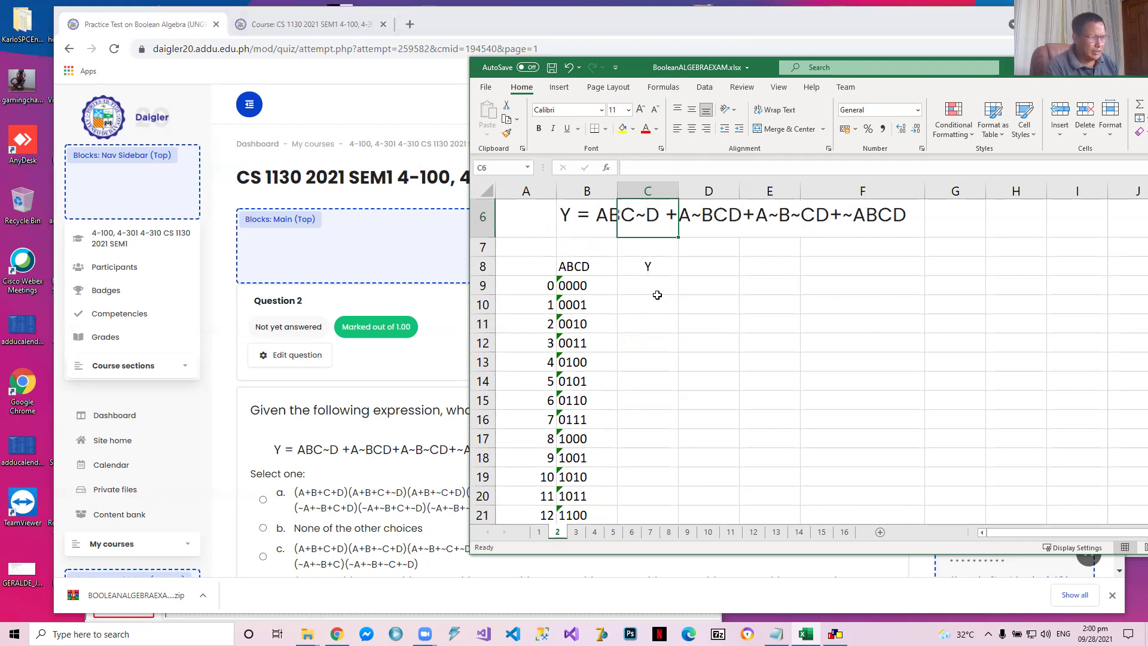
key(Down)
key(Down)
key(Down)
key(Down)
key(Down)
key(Down)
key(Down)
key(Down)
key(Down)
key(Down)
key(Down)
key(Down)
key(Down)
key(Down)
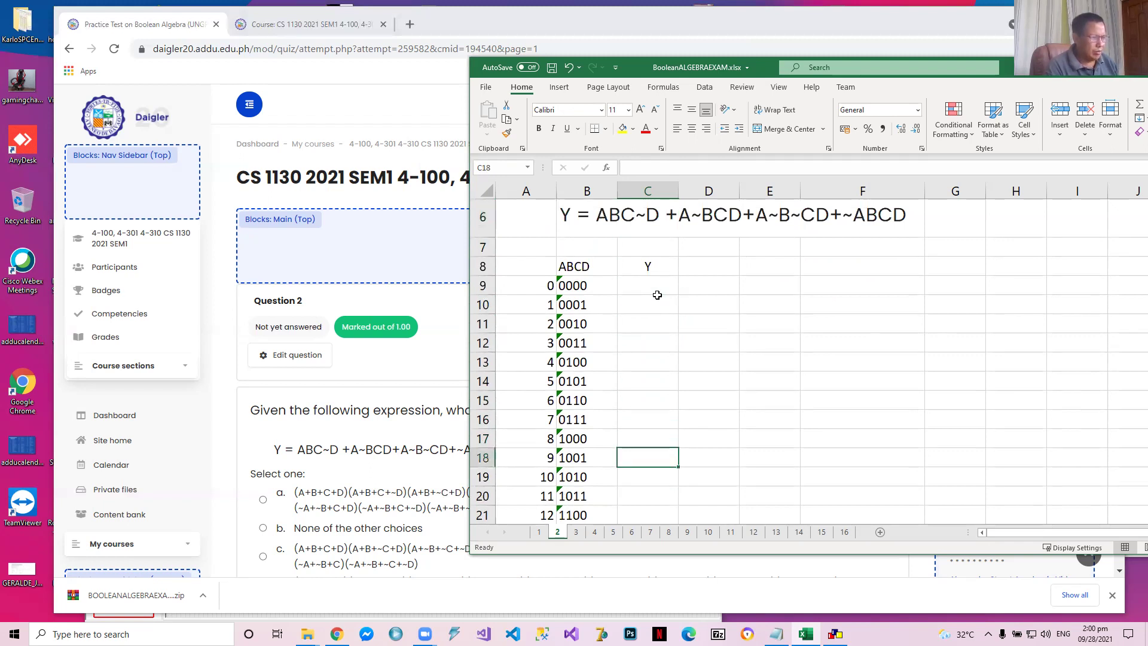
text(1)
key(Up)
Enter 1 as the Y value for row 1001, matching the term A~B~CD
key(Up)
key(Up)
key(Up)
key(Up)
key(Up)
key(Up)
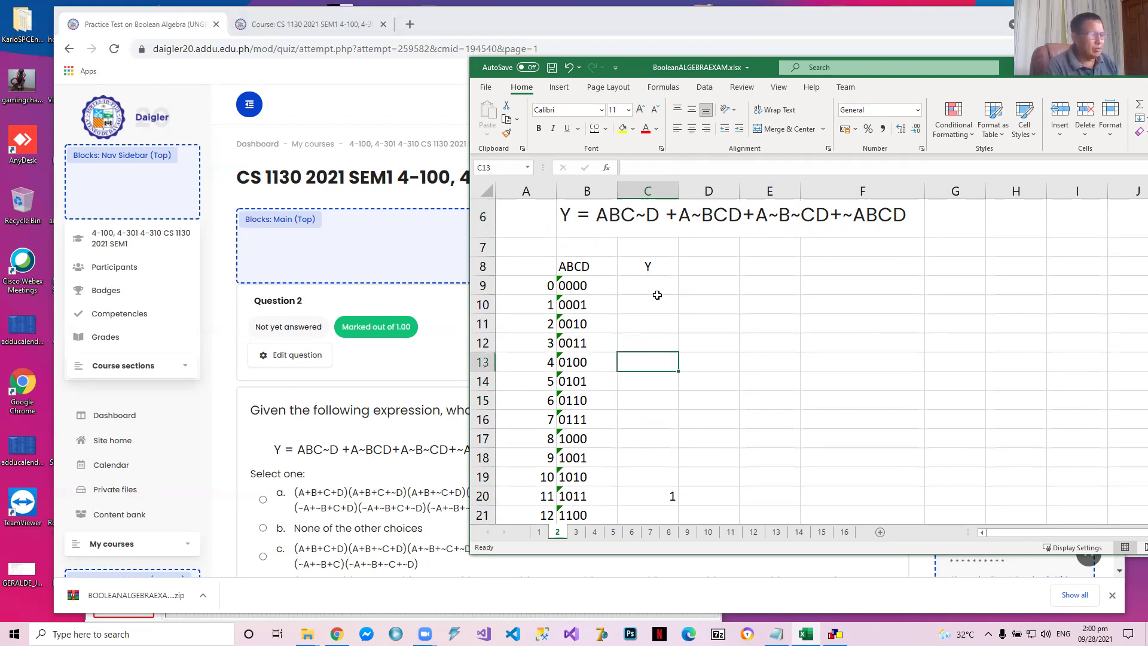
key(Down)
key(Down)
key(Down)
key(Down)
key(Down)
text(1)
key(Up)
Enter 1 as the Y value for row 0111, matching the term ~ABCD
key(Up)
key(Up)
key(Up)
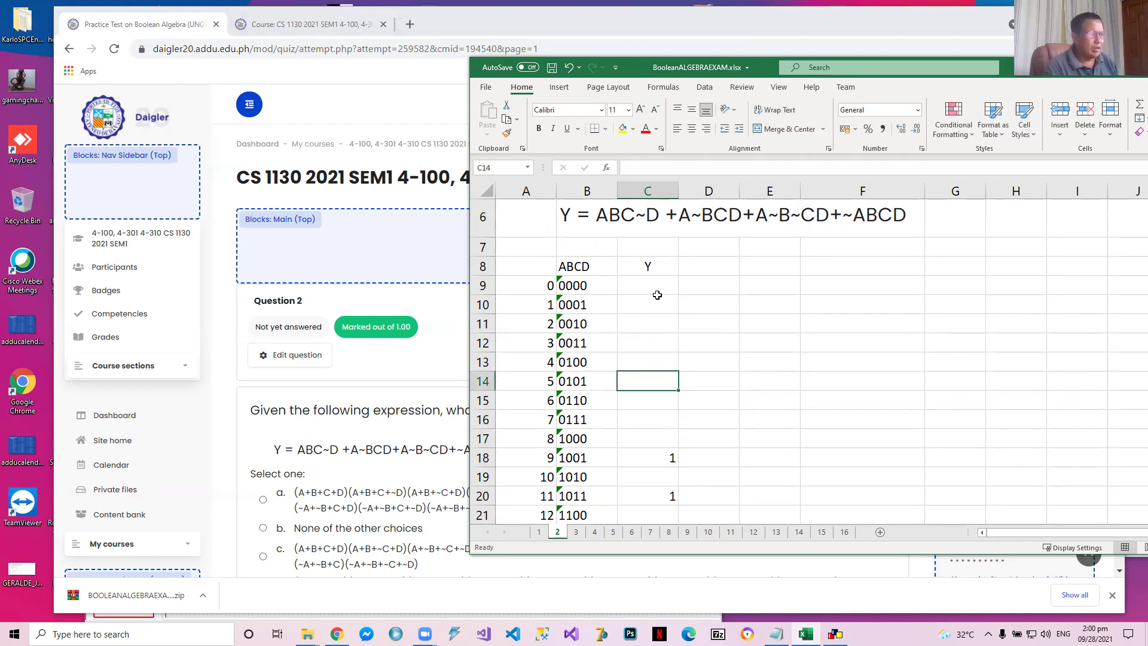
key(Down)
key(Down)
text(1)
key(Return)
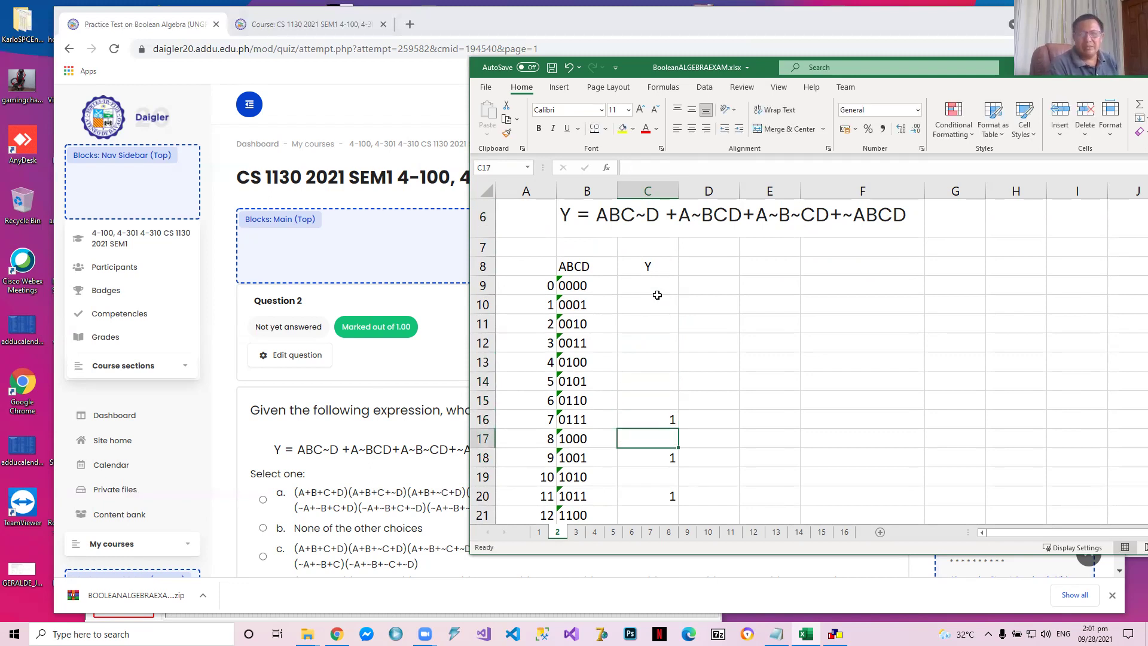
Enter 0 as the Y value for each of the rows 0000 through 0110
key(Up)
key(Up)
key(Up)
key(Up)
key(Up)
key(Up)
key(Up)
key(Up)
text(0)
key(Return)
text(0)
key(Return)
text(0)
key(Return)
text(0)
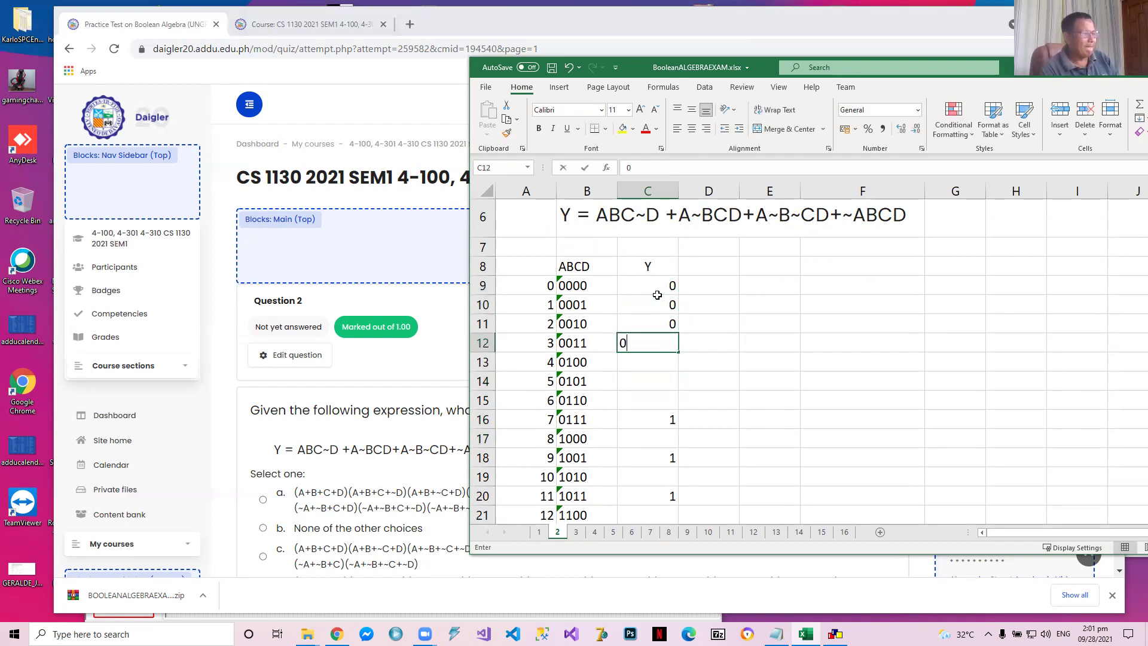
key(Return)
text(0)
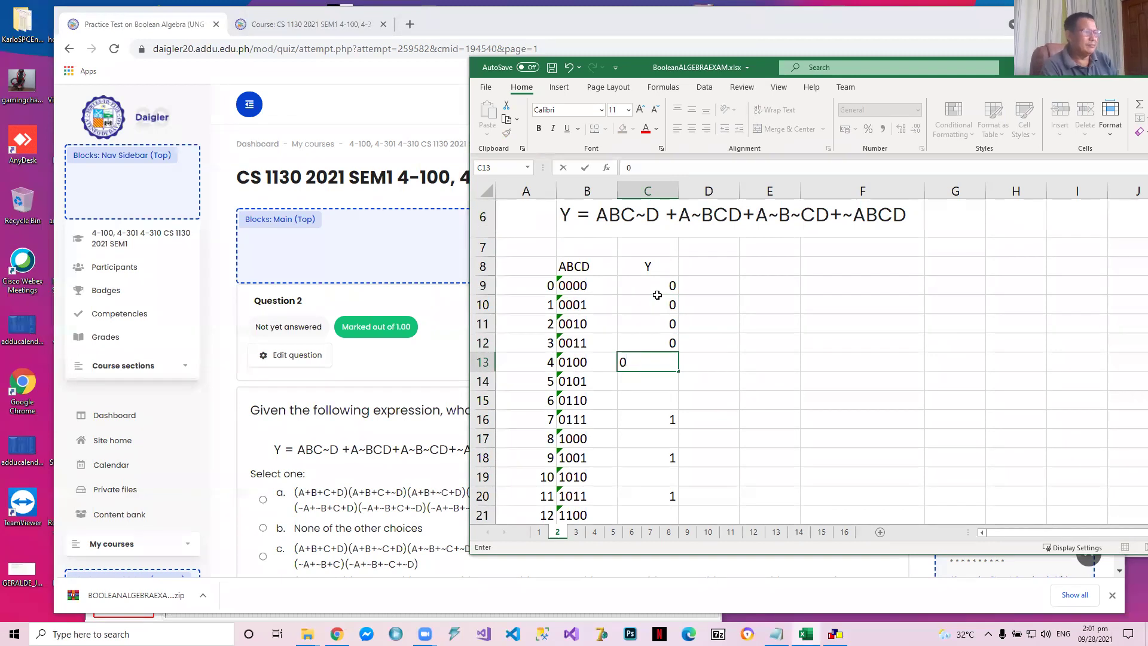
key(Return)
text(0)
key(Return)
text(0)
key(Return)
Enter 0 as the Y value for rows 1000, 1010, 1100 and 1101, skipping the rows that hold 1
key(Return)
text(0)
key(Return)
key(Return)
text(0)
key(Return)
key(Return)
key(Return)
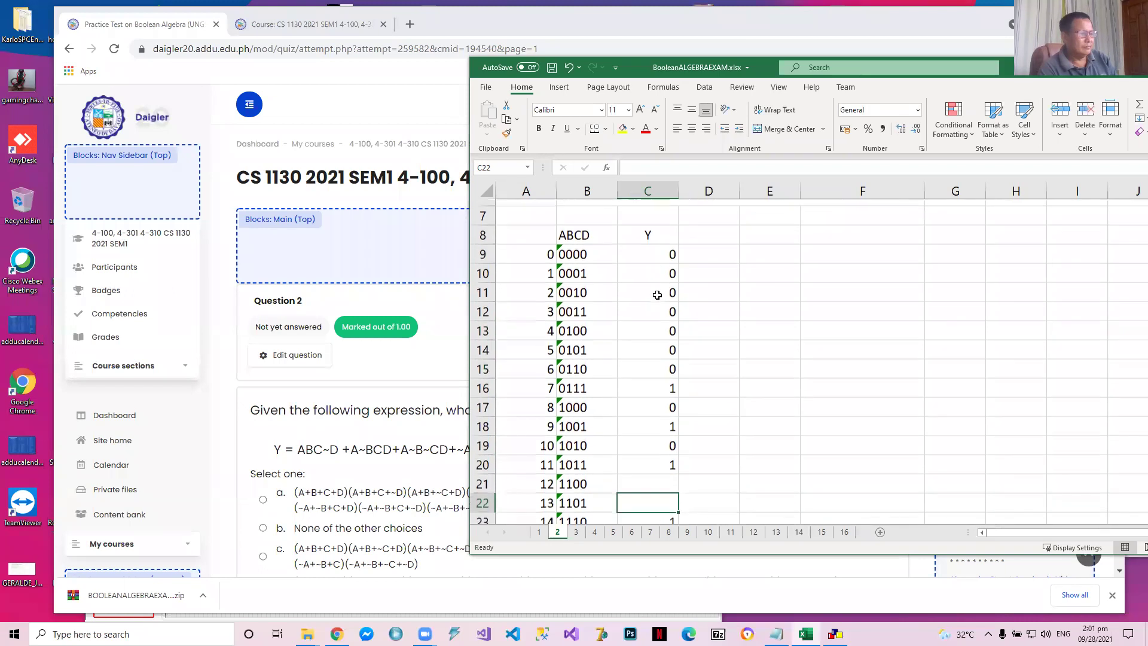
key(Up)
text(0)
key(Return)
text(0)
key(Return)
key(Return)
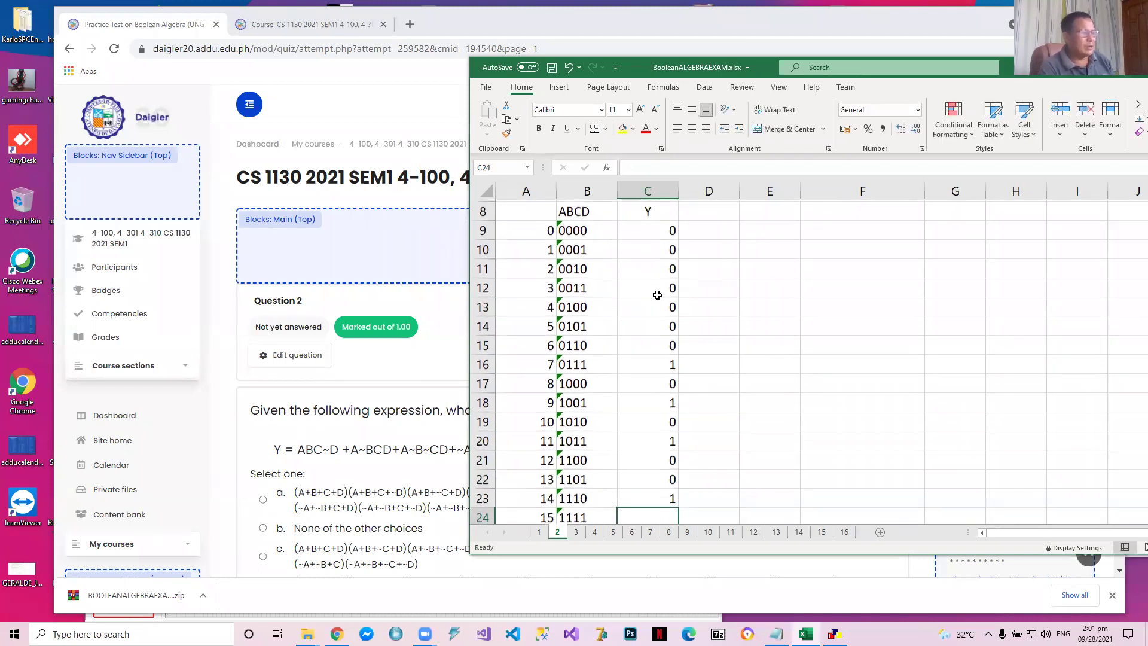
Enter 0 as the Y value for row 1111 and return to the top of the worksheet
text(0)
key(Up)
key(Up)
key(Up)
key(Up)
key(Up)
key(Up)
key(Up)
key(Up)
key(Up)
key(Up)
key(Up)
key(Up)
key(Up)
key(Up)
key(Up)
key(Up)
key(Up)
key(Up)
key(Up)
key(Up)
Enter the maxterm (A+B+C+D) for row 0000 in cell F9 under MAXTERMS
key(Down)
key(Down)
key(Down)
key(Right)
key(Right)
key(Down)
key(Down)
key(Right)
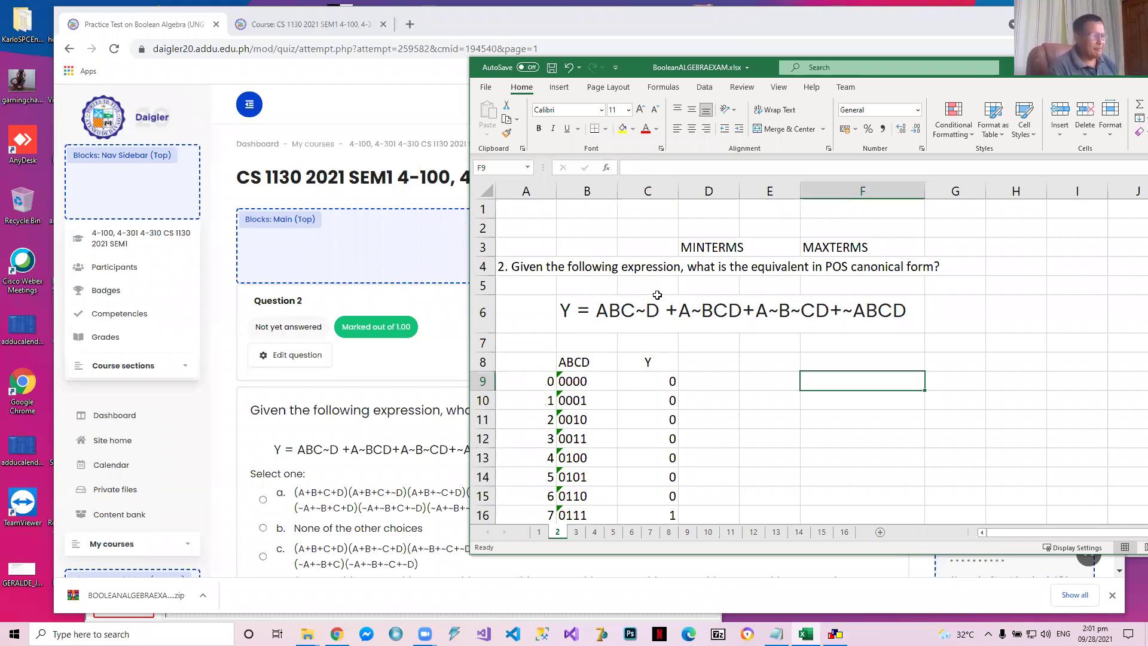
text((A+B)
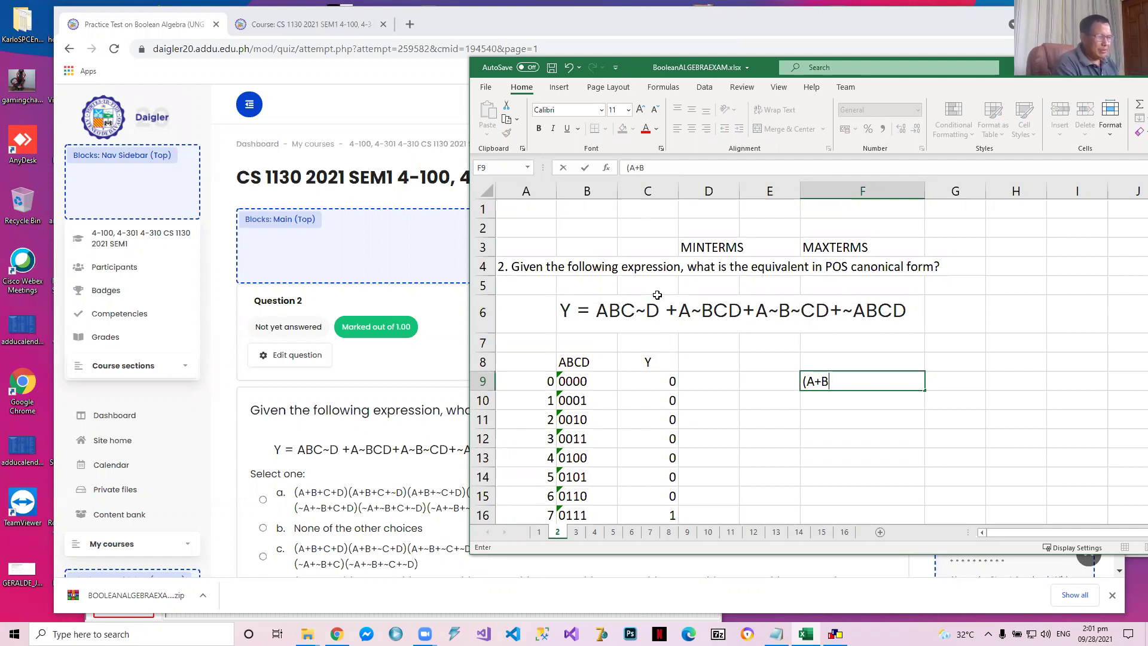
text(+C+D))
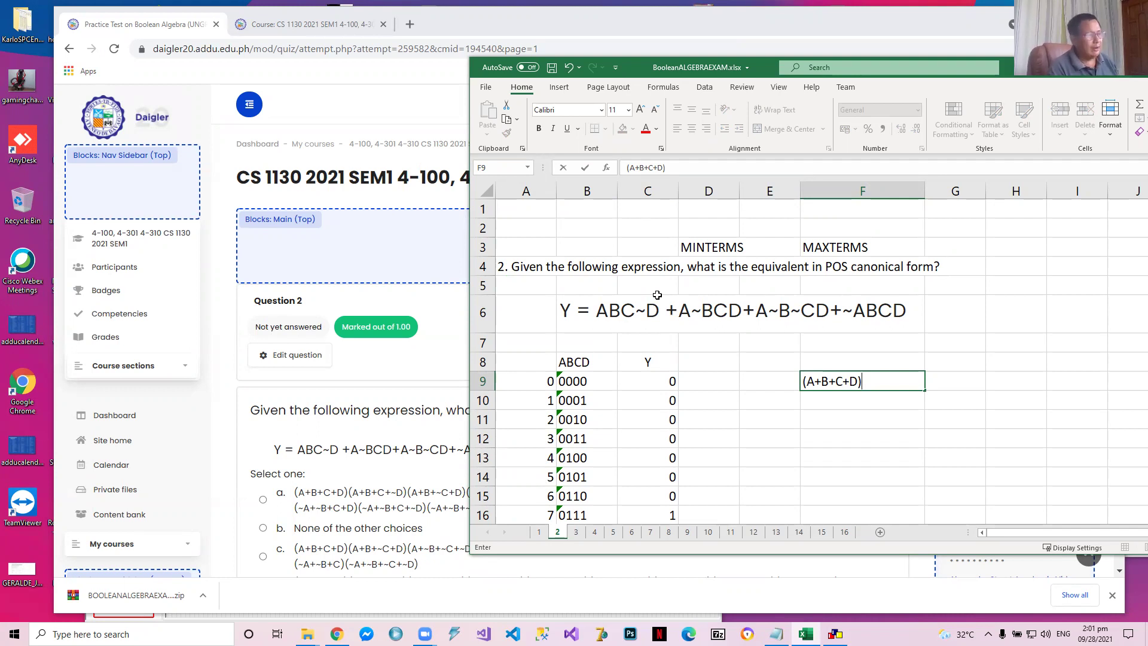
key(Return)
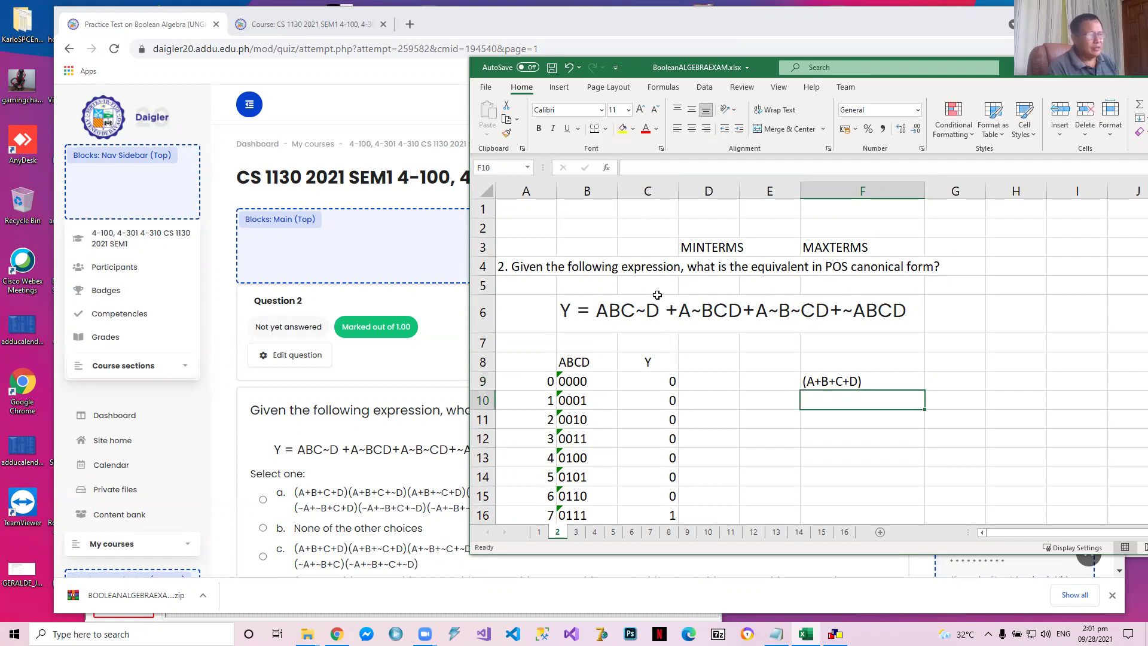
Copy the row 0000 maxterm into F10 and edit it to (A+B+C+~D) for row 0001
key(Up)
key(ctrl+c)
key(Down)
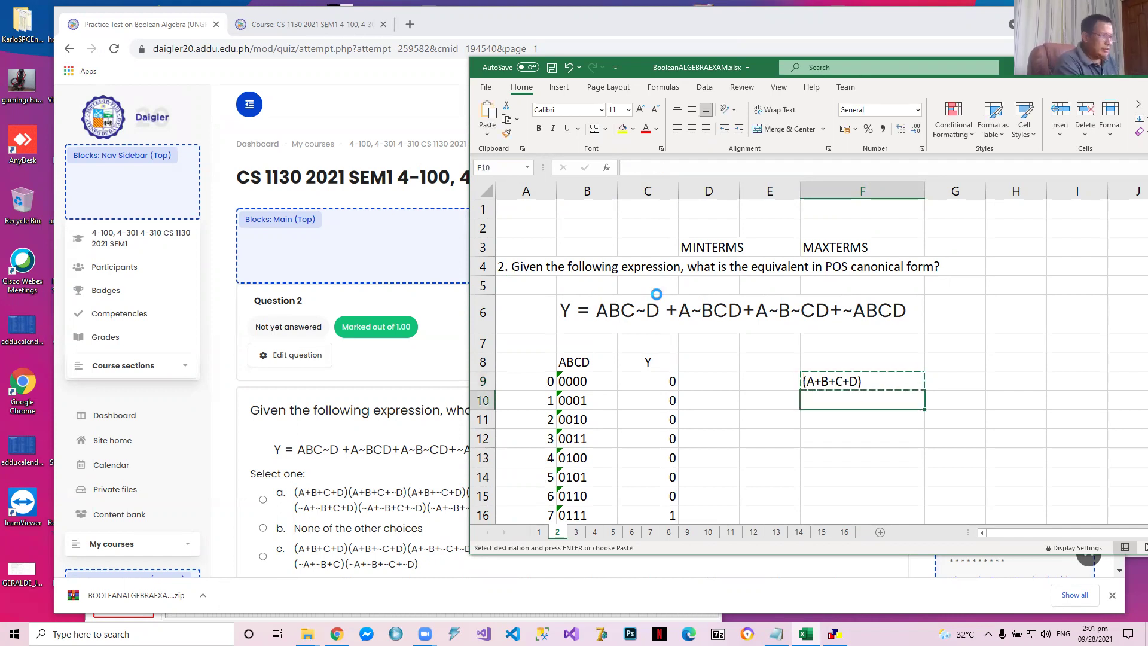
key(ctrl+v)
key(Escape)
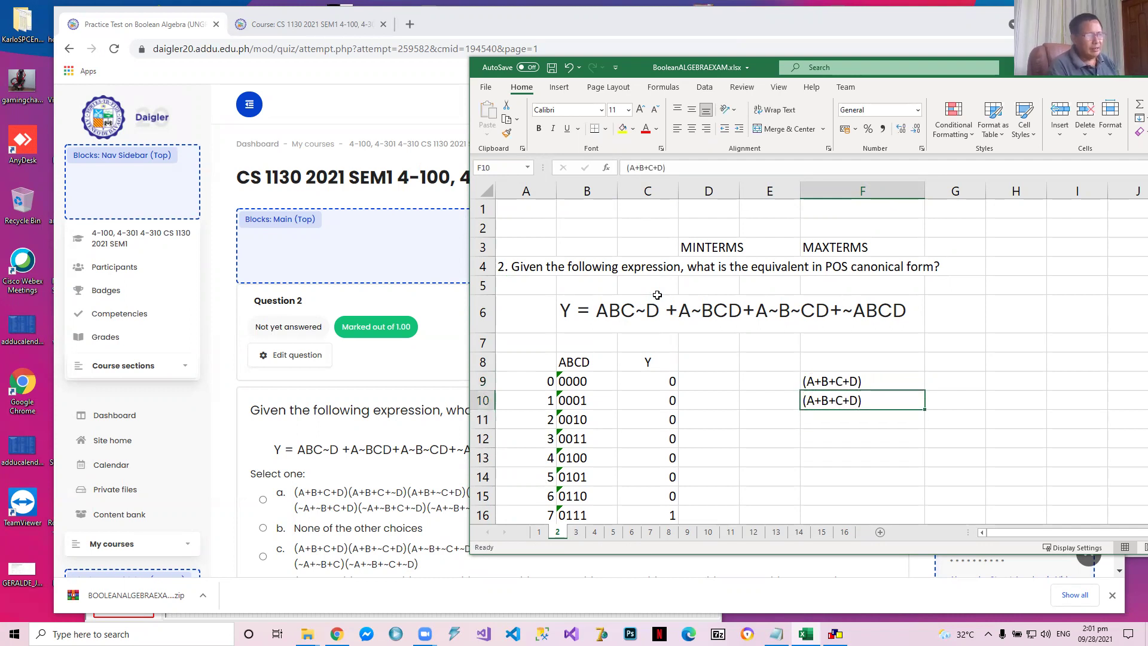
click(658, 168)
text(~)
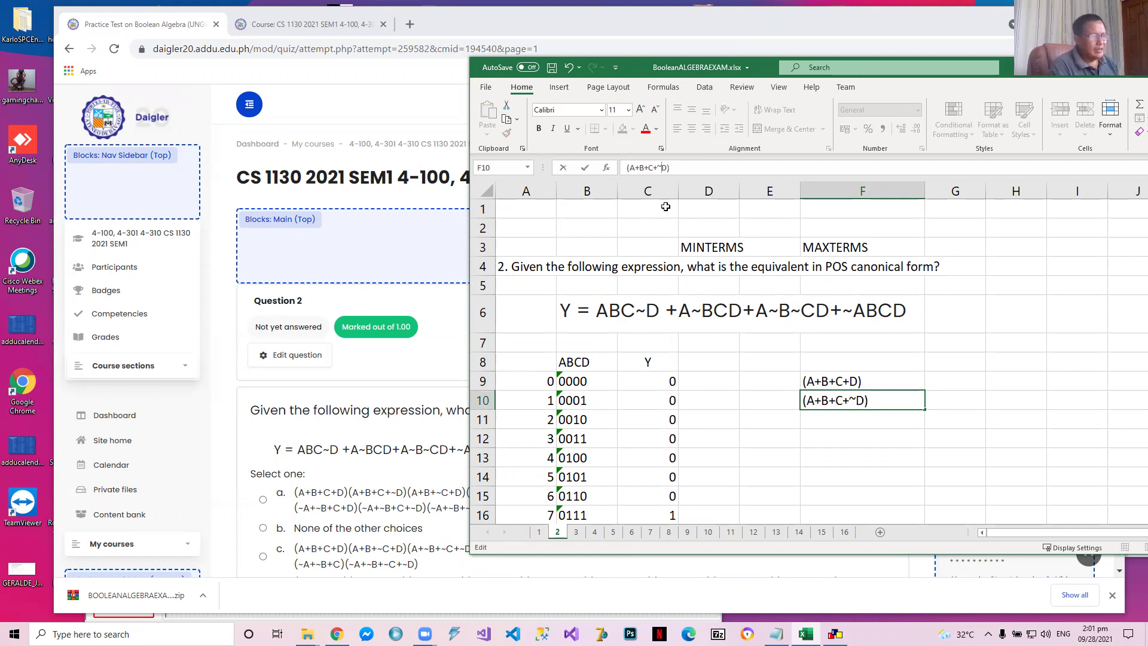
key(Return)
key(Up)
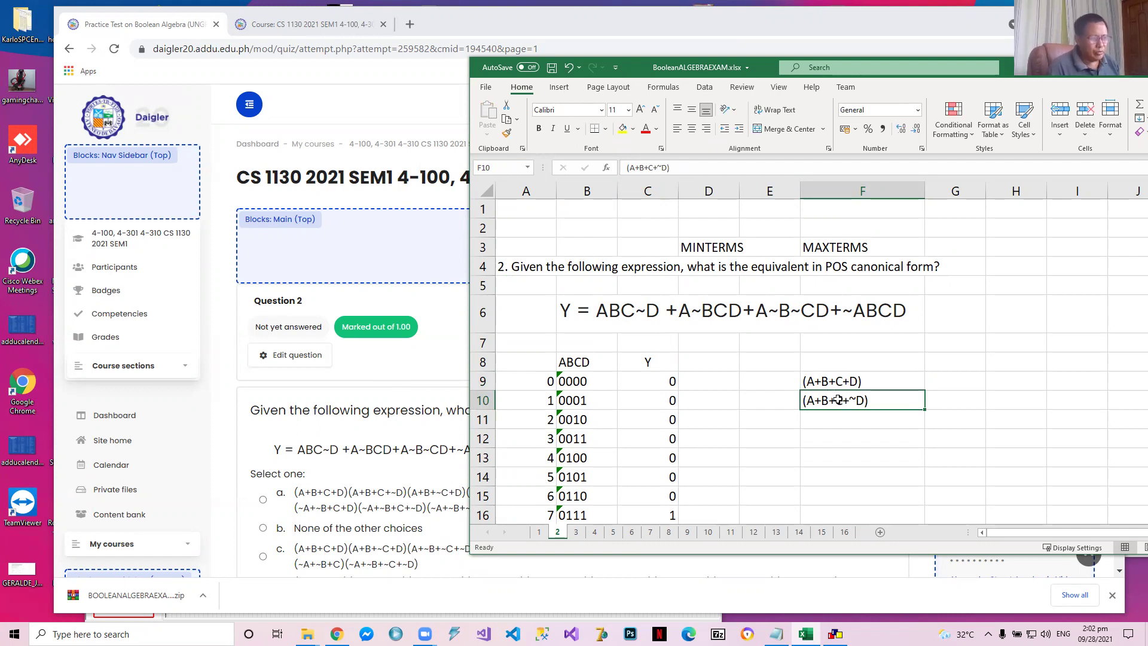
Copy the maxterm from F9 into F11 and edit it to (A+B+~C+D) for row 0010
click(827, 381)
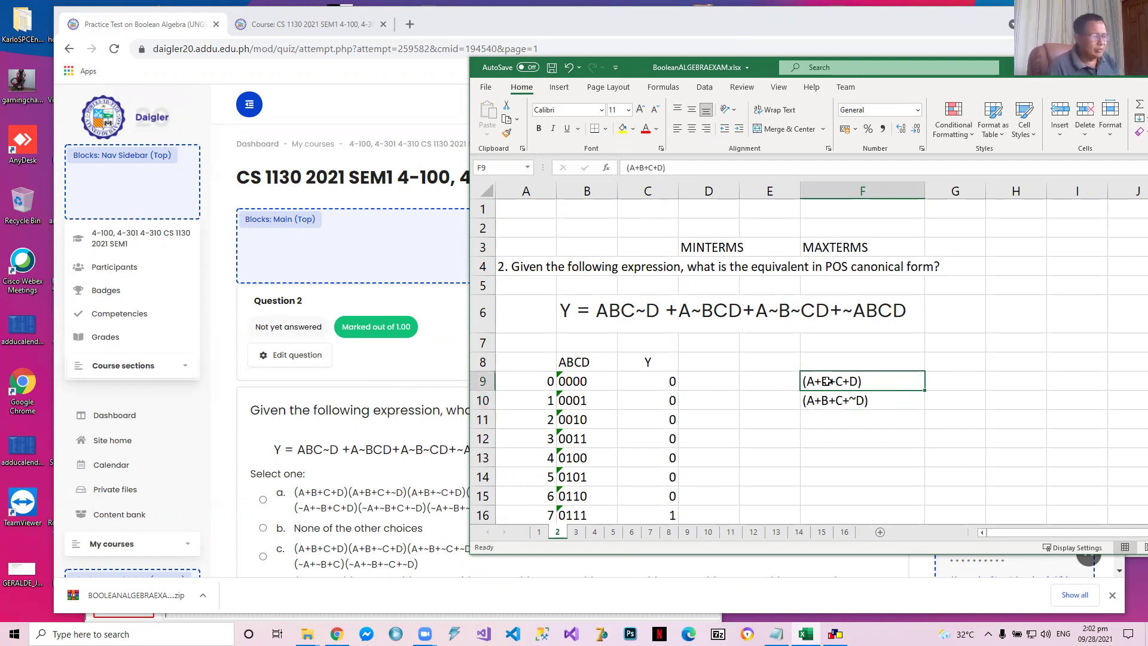
key(ctrl+c)
key(Down)
key(Down)
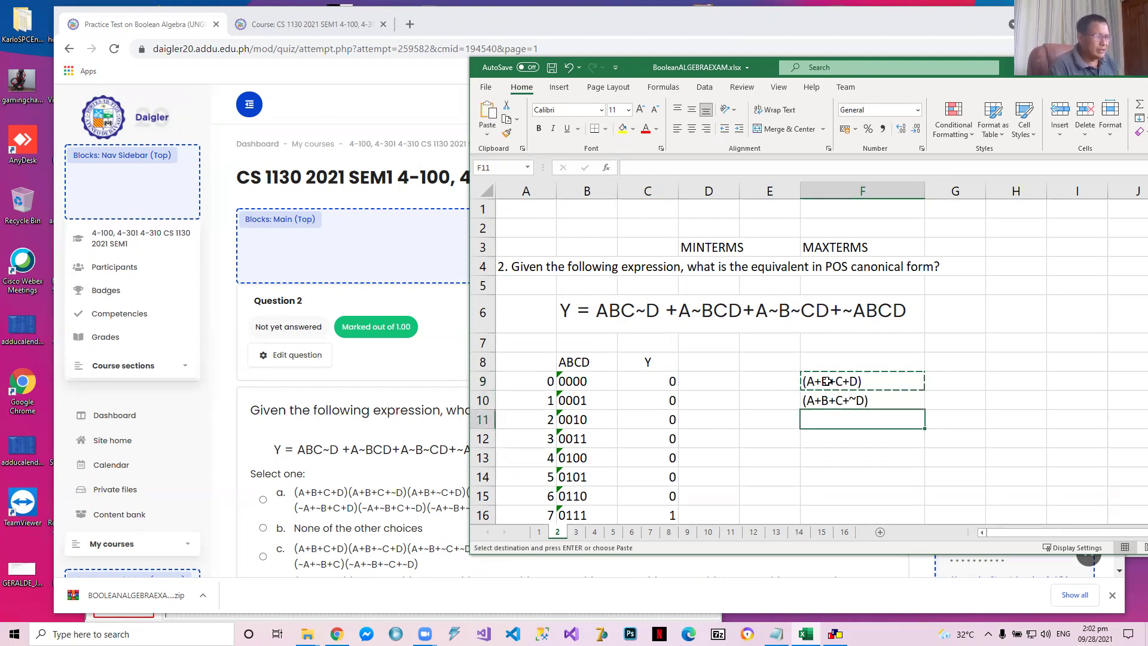
key(ctrl+v)
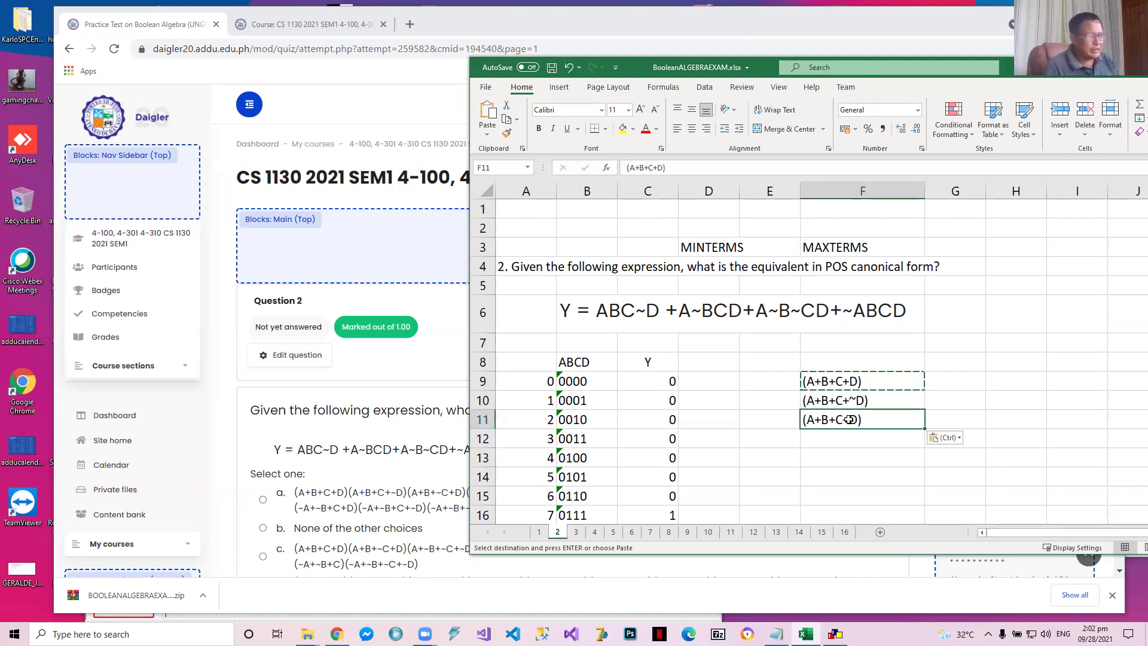
key(Escape)
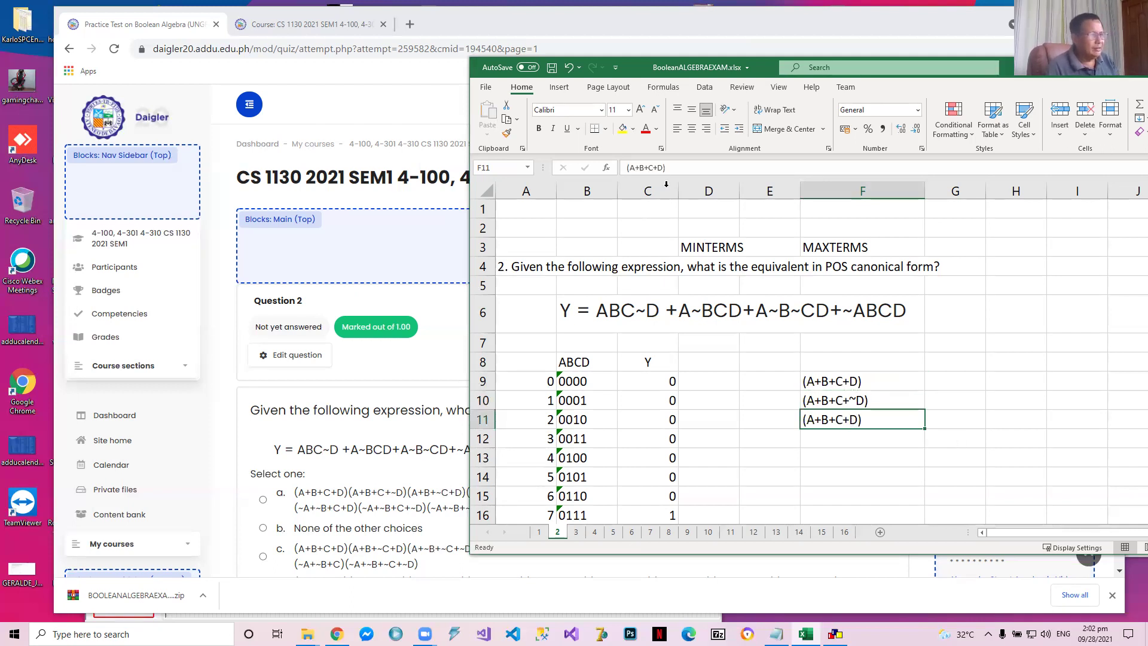
click(647, 167)
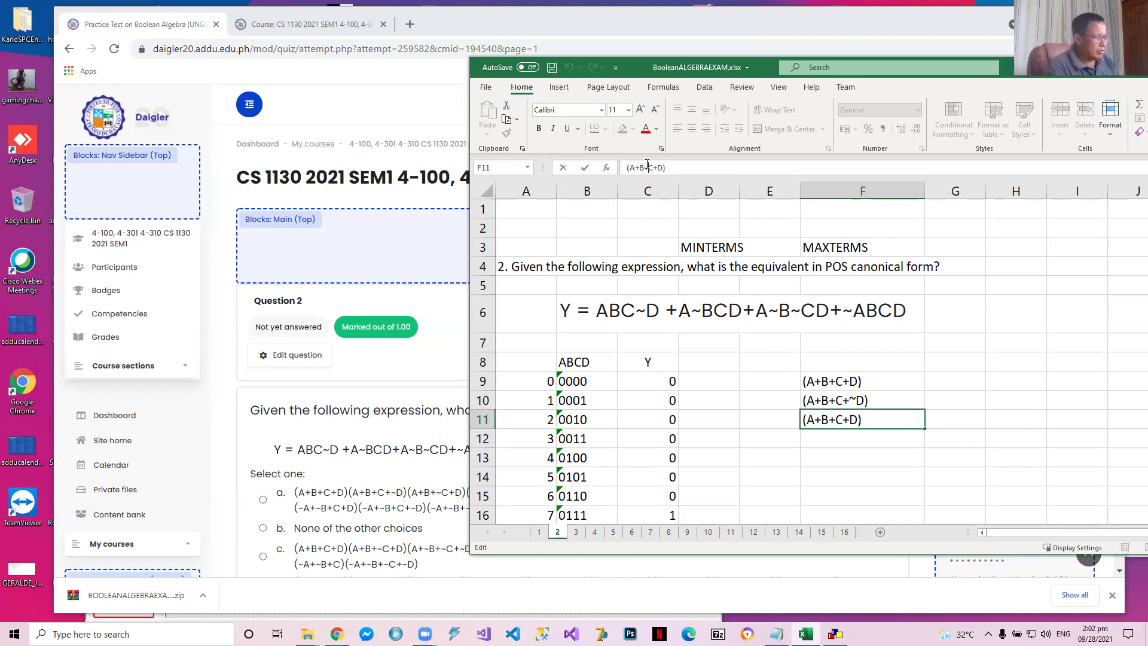
text(~)
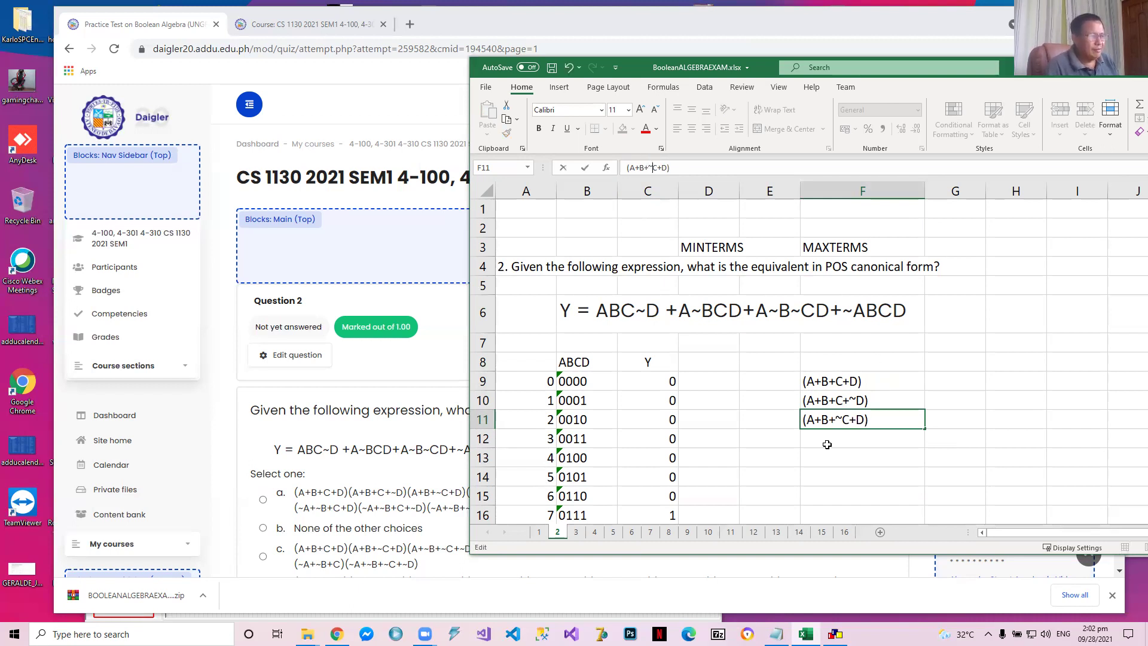
key(Return)
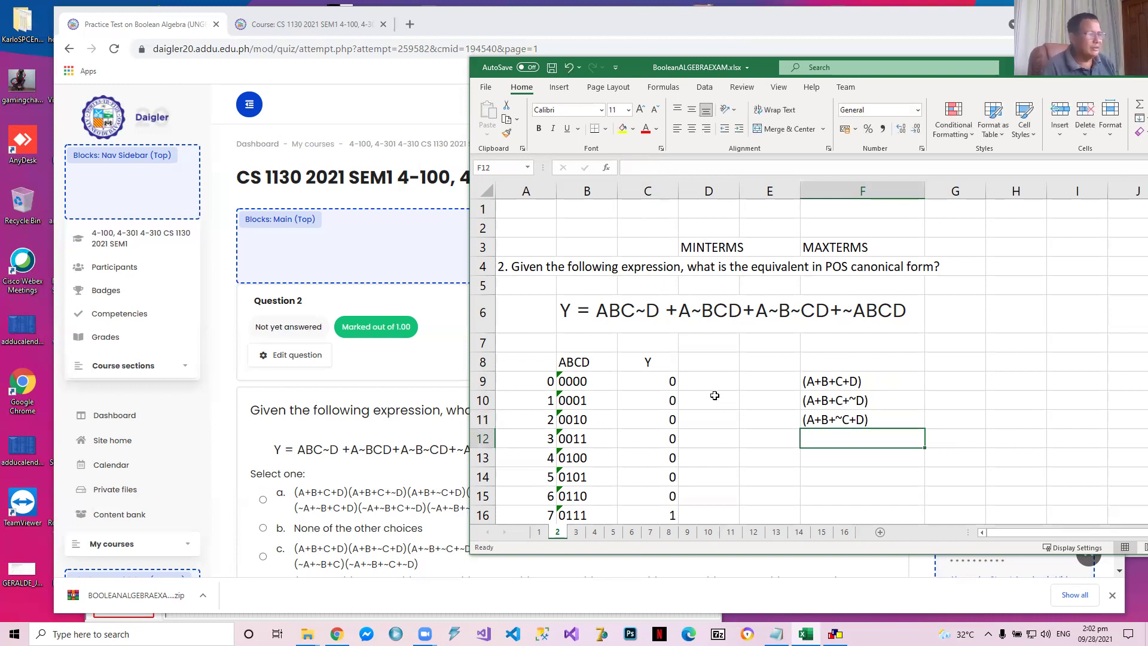
Copy the row 0010 maxterm into F12 and edit it to (A+B+~C+~D) for row 0011
key(Up)
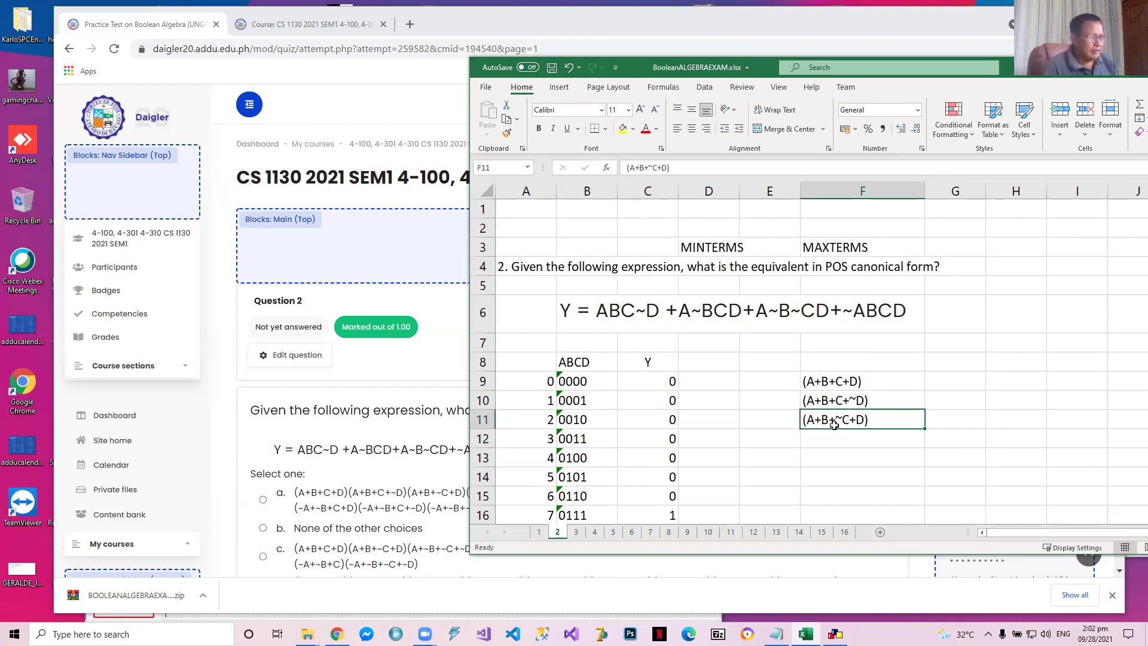
key(ctrl+c)
click(847, 445)
key(ctrl+v)
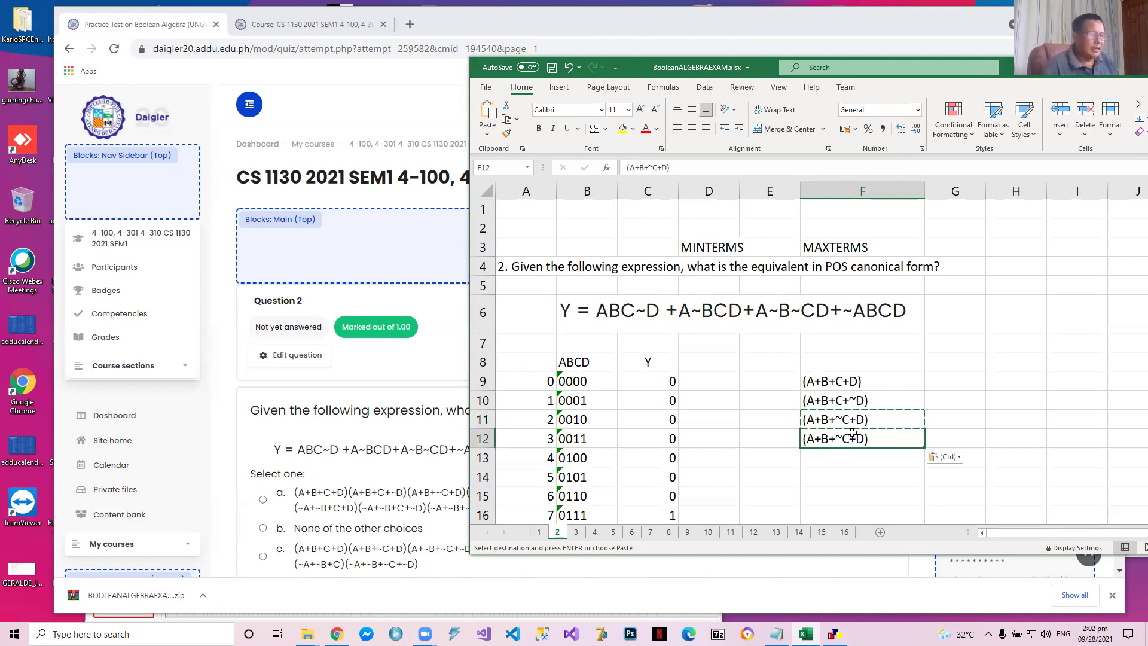
key(Escape)
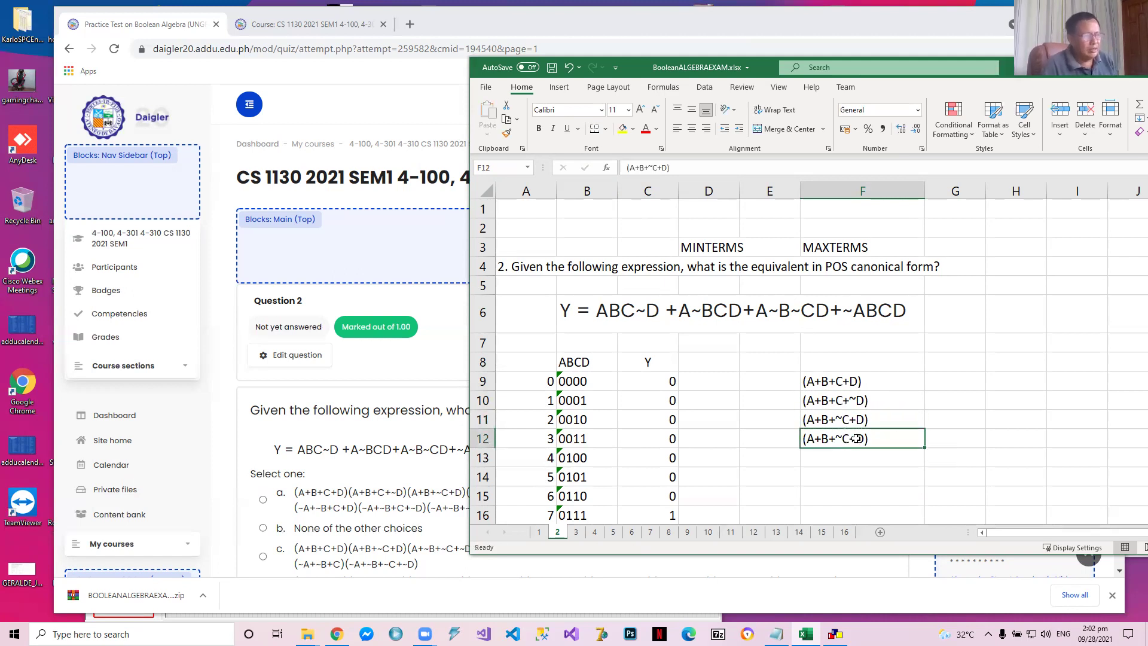
click(662, 168)
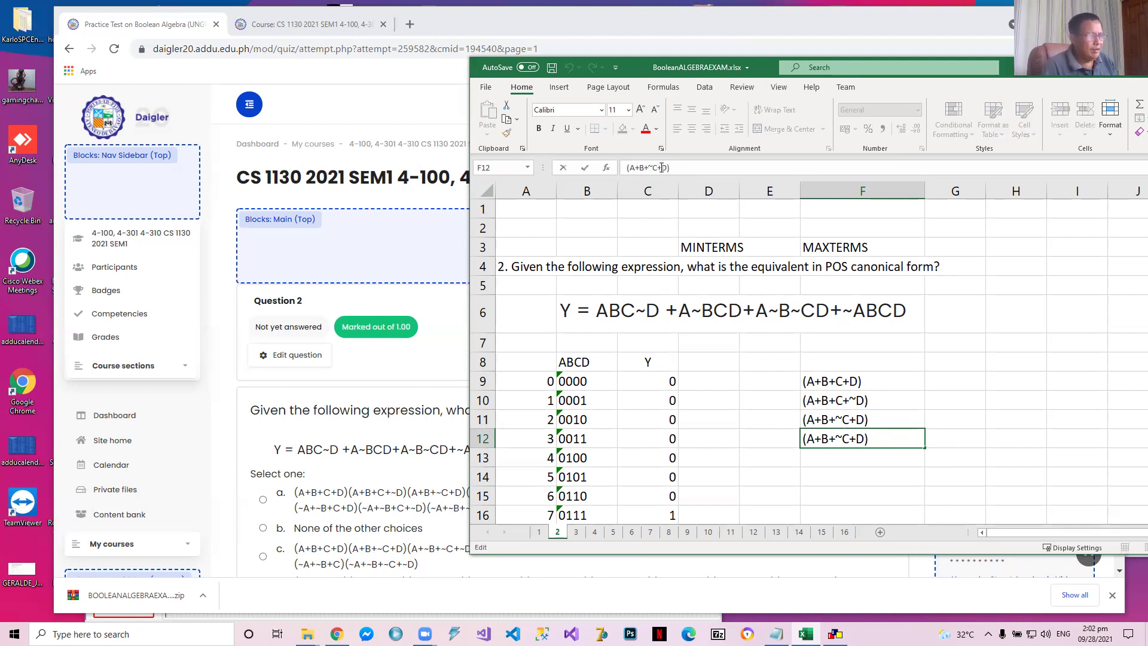
text(~)
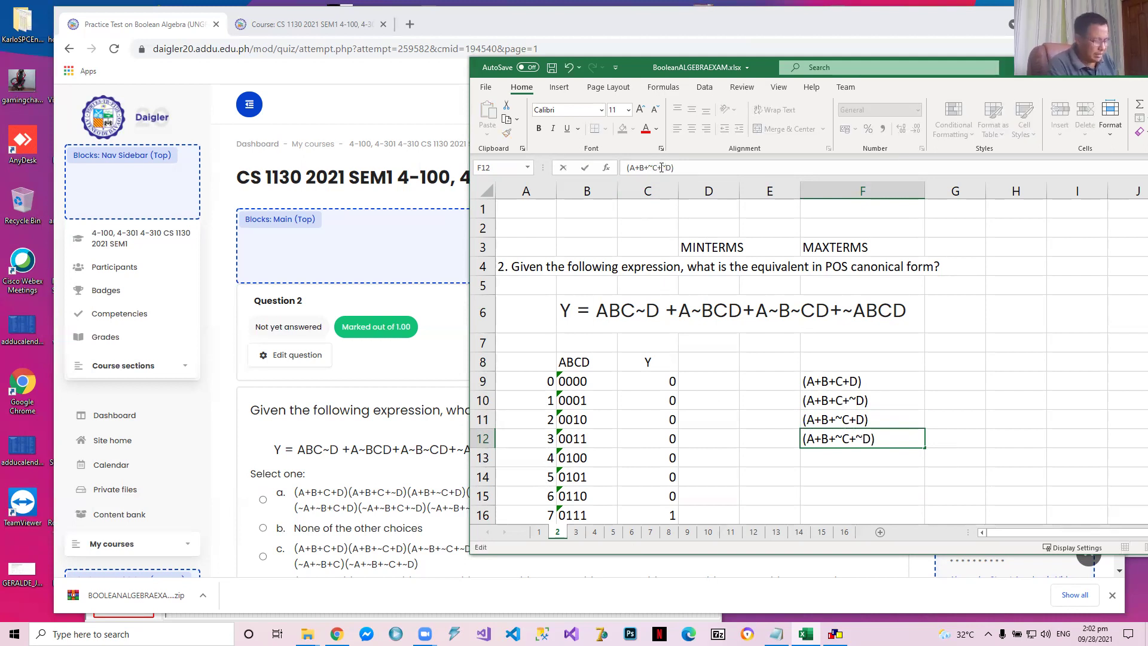
key(Return)
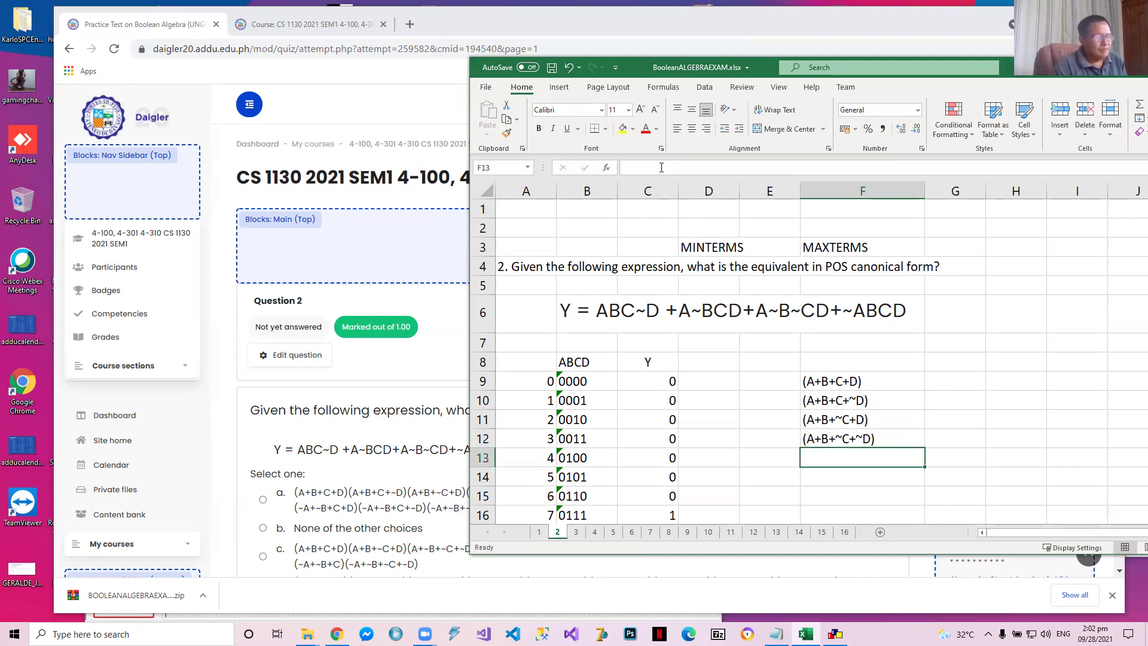
Copy the maxterm from F9 into F13 and edit it to (A+~B+C+D) for row 0100
key(Up)
key(Up)
key(Up)
key(Up)
key(ctrl+c)
key(Down)
key(Down)
key(Down)
key(Down)
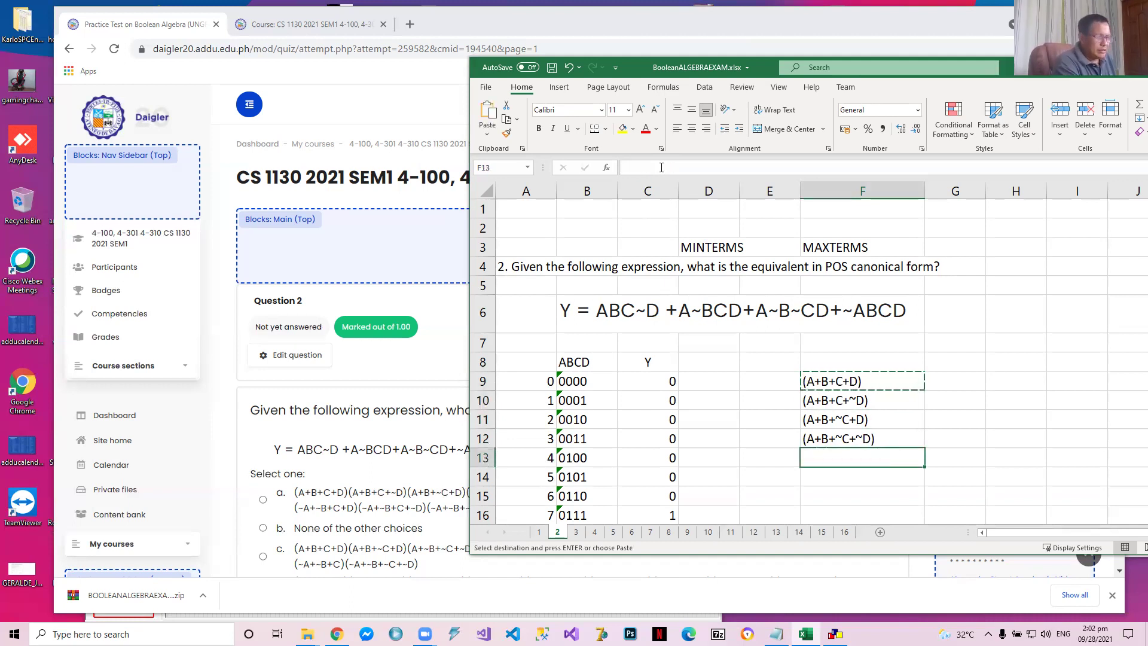
key(ctrl+v)
key(Escape)
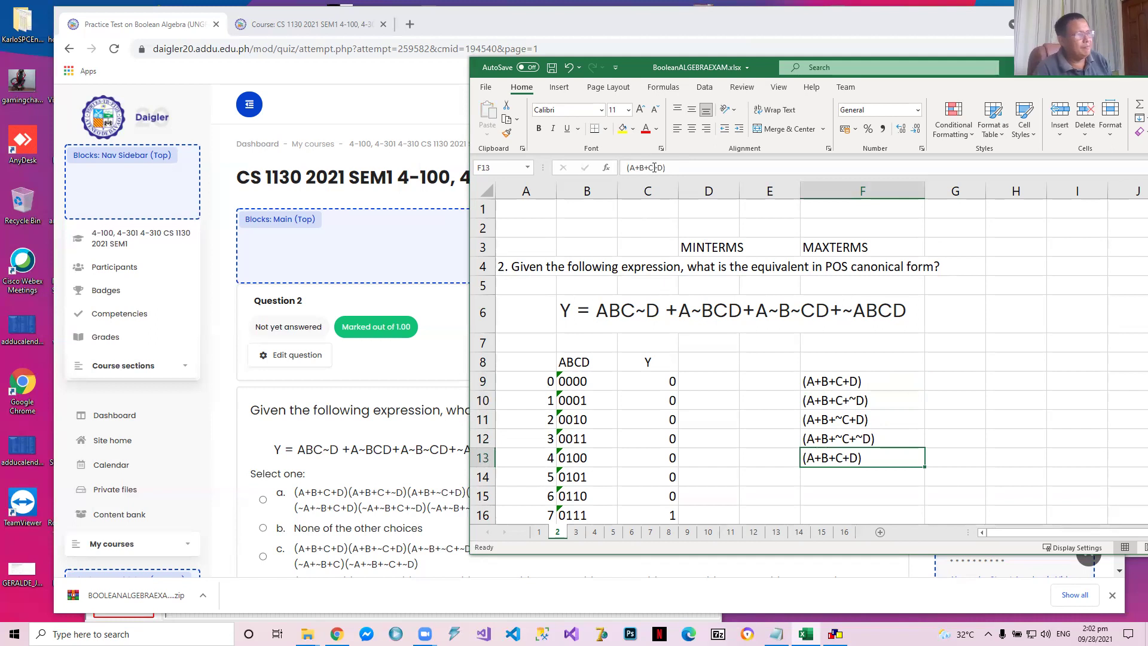
click(641, 168)
text(~)
key(Return)
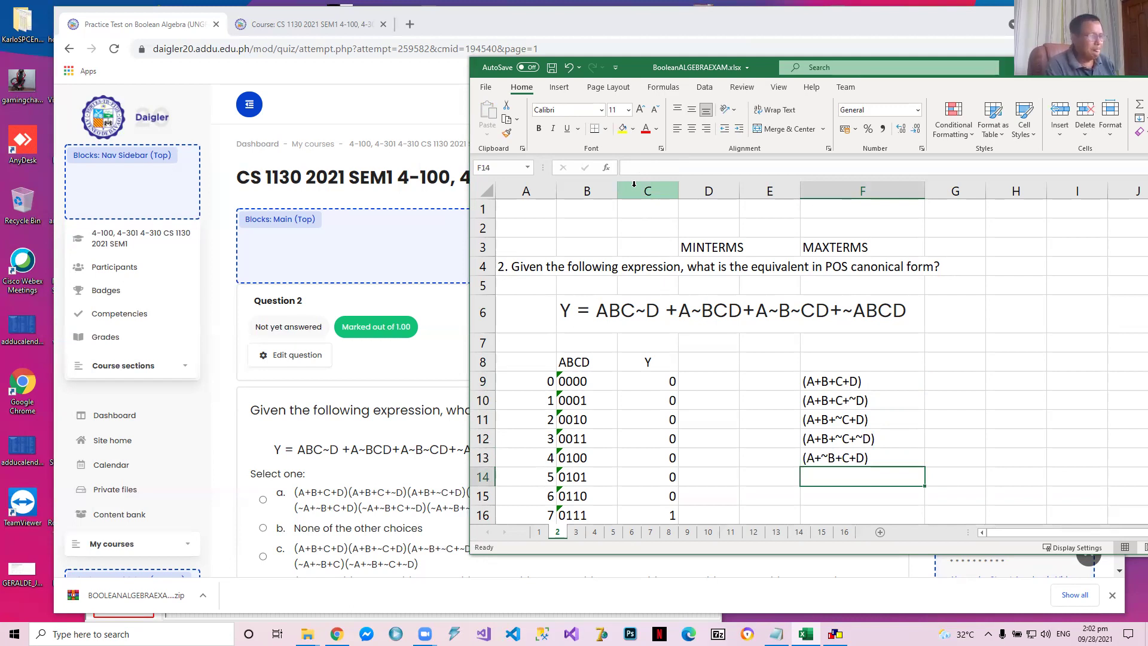
Copy the row 0100 maxterm into F14 and edit it to (A+~B+C+~D) for row 0101
key(Up)
key(ctrl+c)
key(Down)
key(ctrl+v)
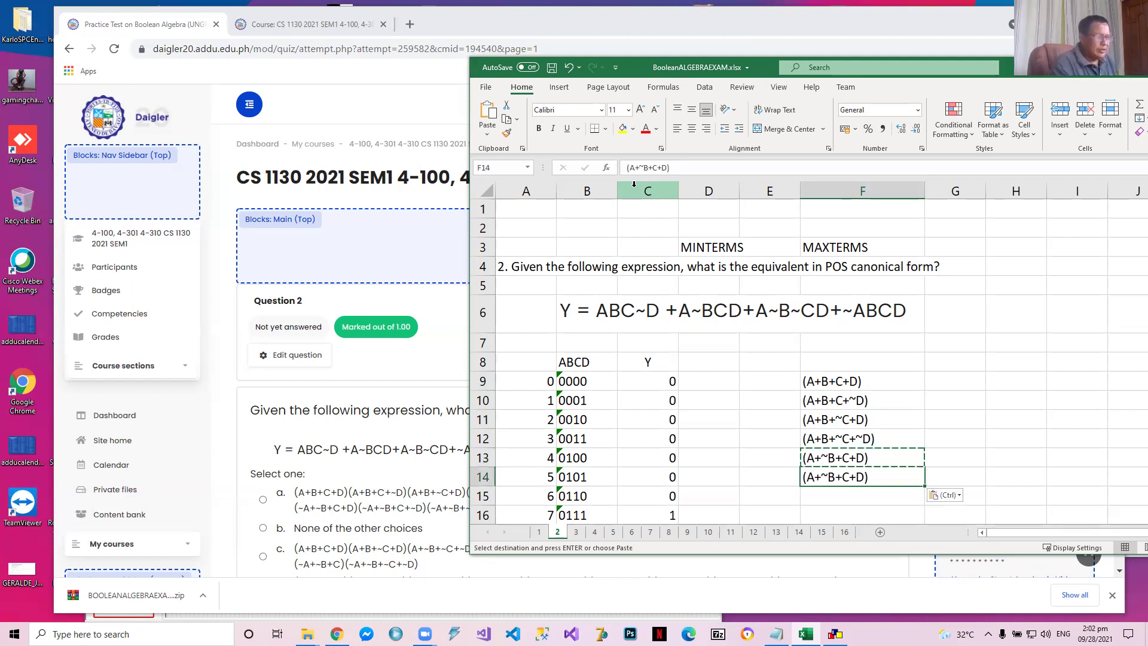
key(Escape)
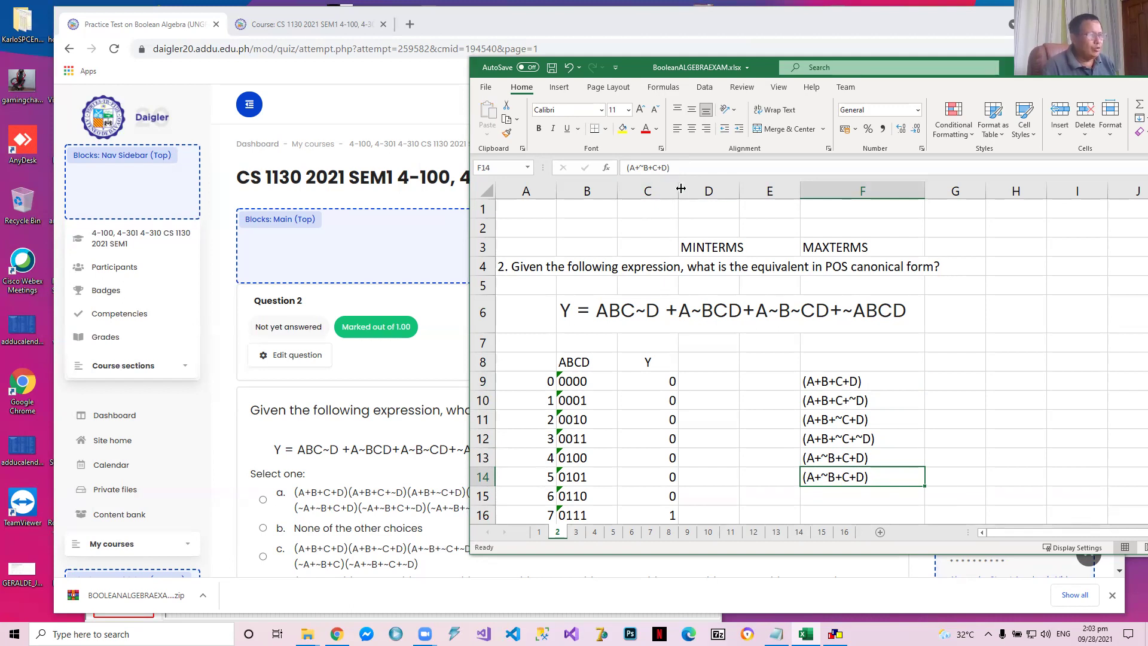
click(662, 168)
text(~)
key(Return)
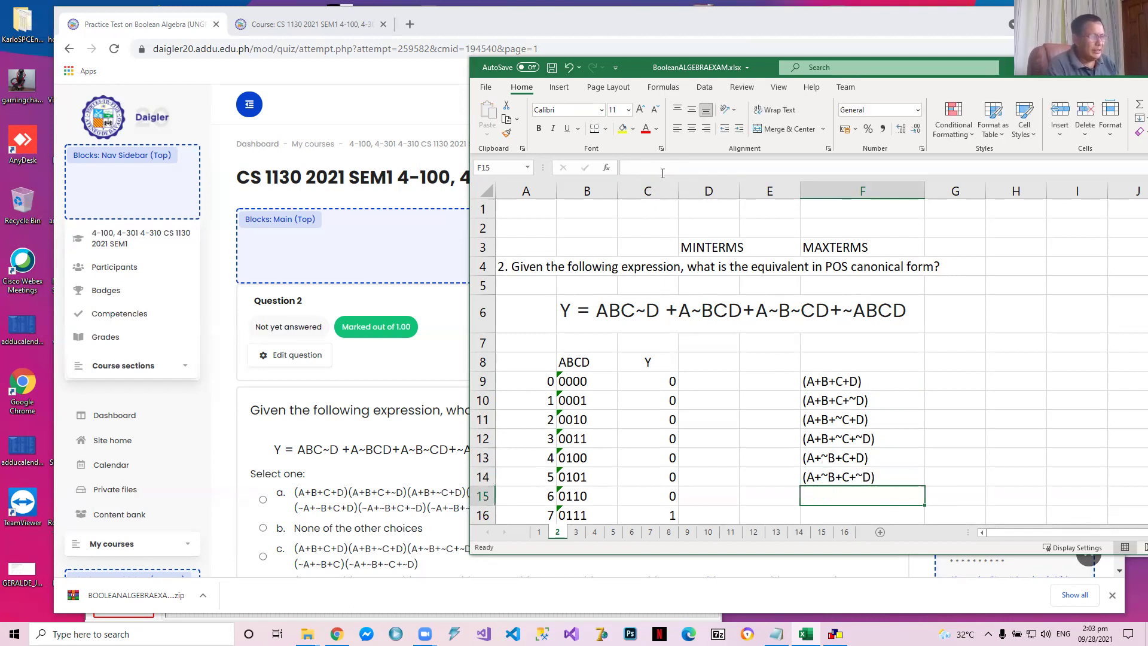
Check the Y values of the remaining truth table rows that still need maxterms
key(Up)
key(Up)
key(Down)
key(Down)
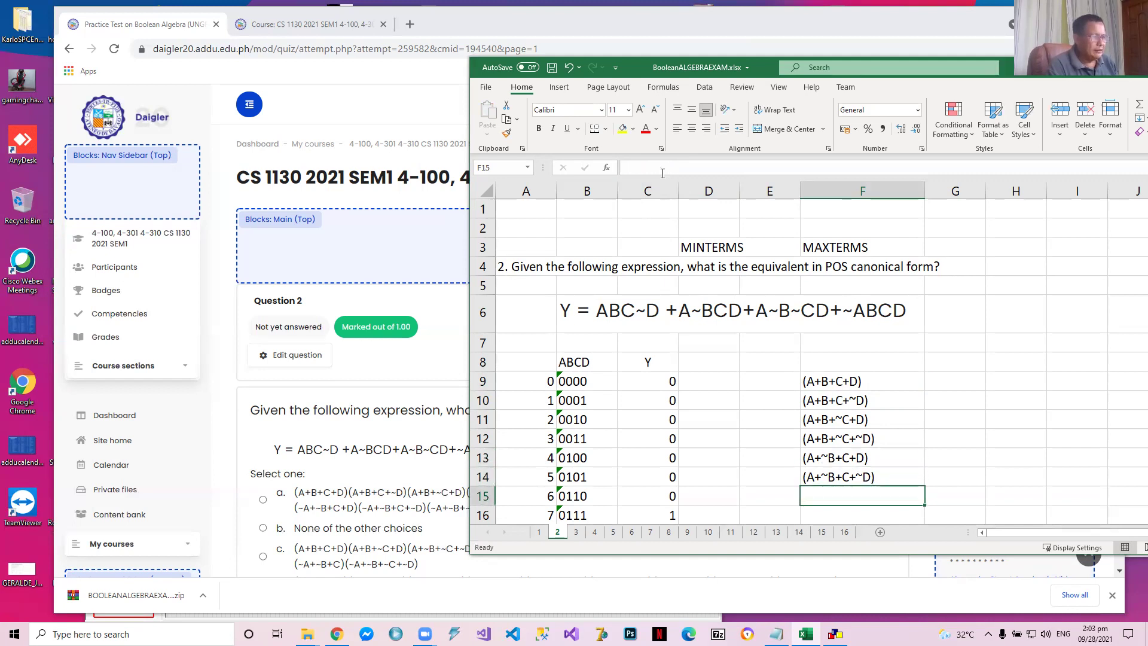
key(Down)
key(Down)
key(Down)
key(Down)
key(Down)
key(Down)
Copy the row 0101 maxterm into F15 and edit it to (A+~B+~C+D) for row 0110
key(Up)
key(Up)
key(Up)
key(Up)
key(Up)
key(Up)
key(Up)
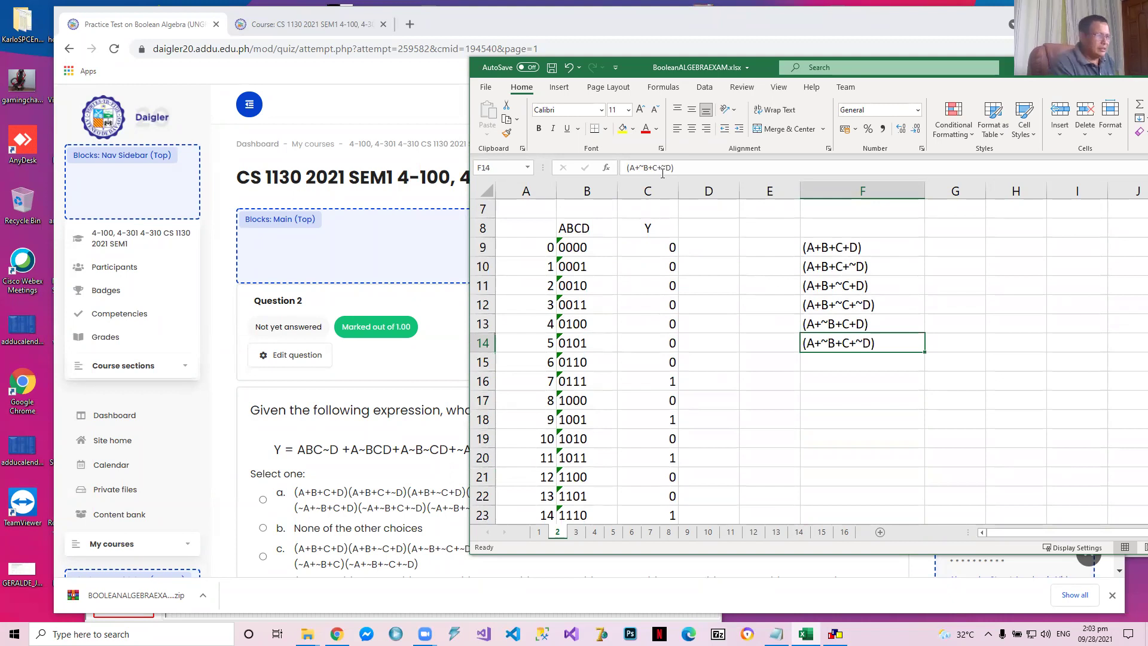
key(ctrl+c)
key(Down)
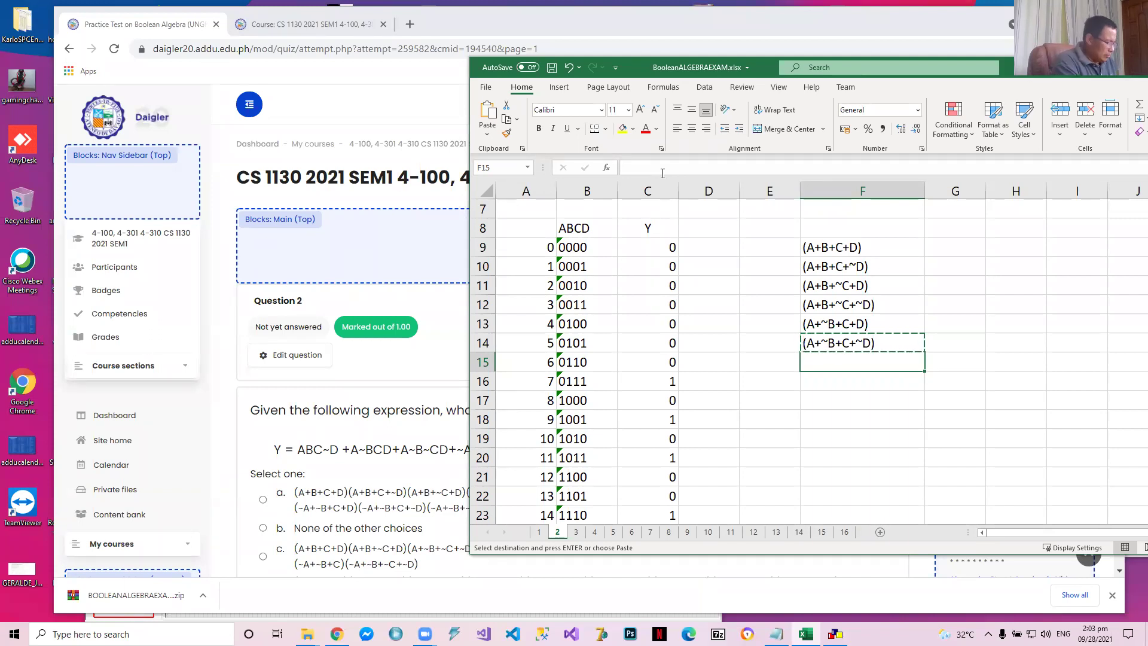
key(ctrl+v)
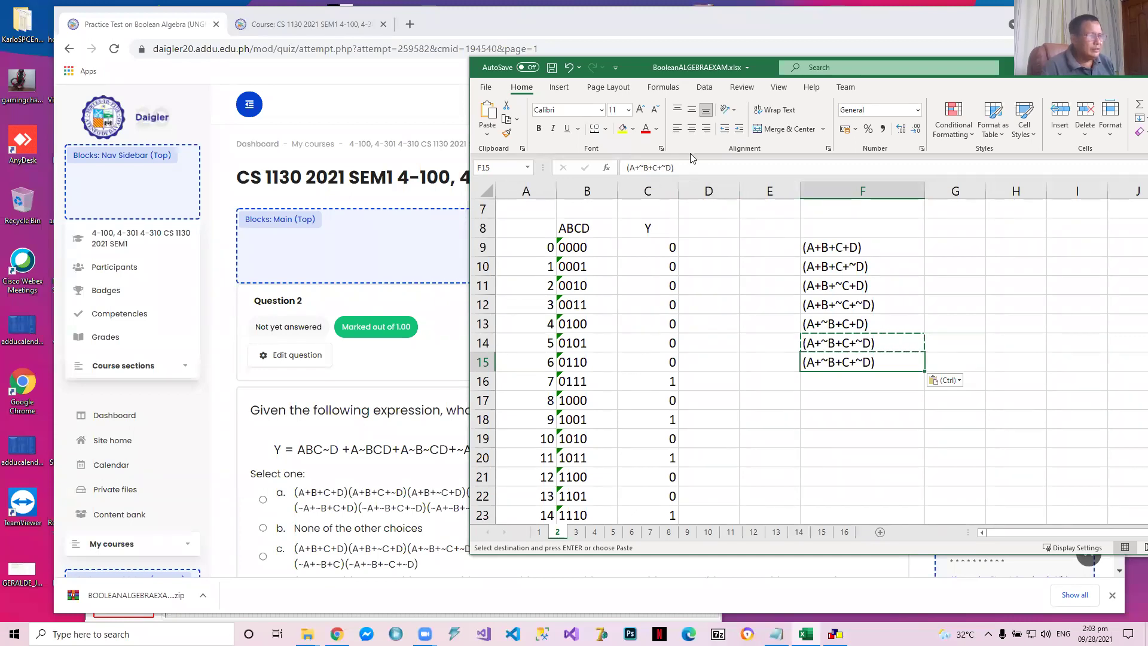
click(665, 168)
key(BackSpace)
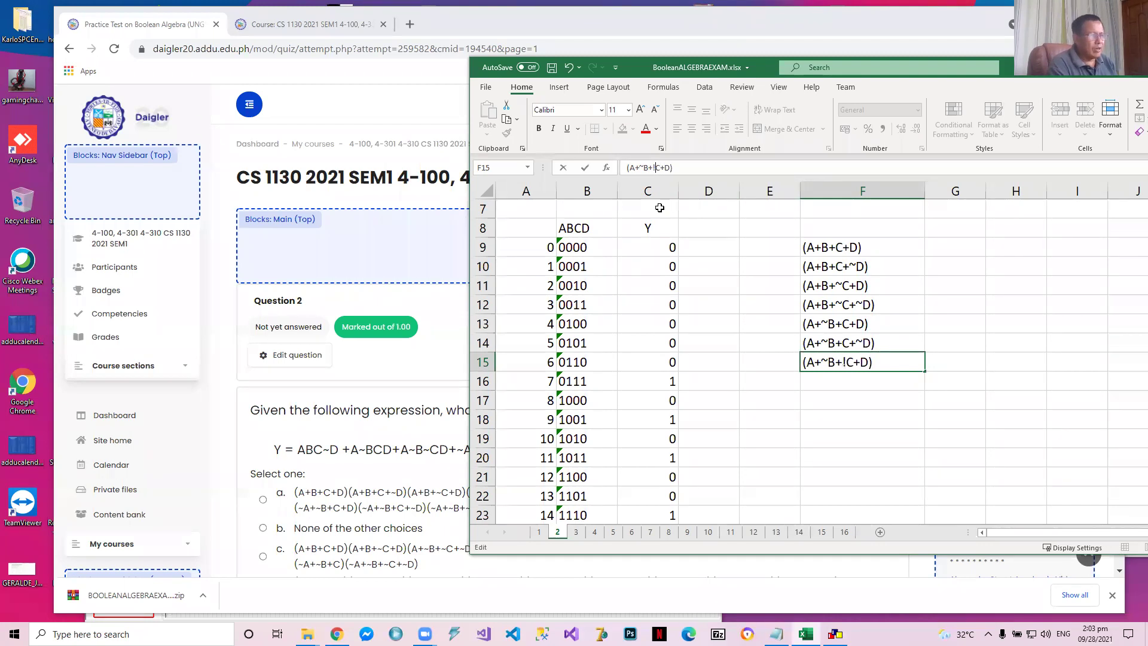
text(~)
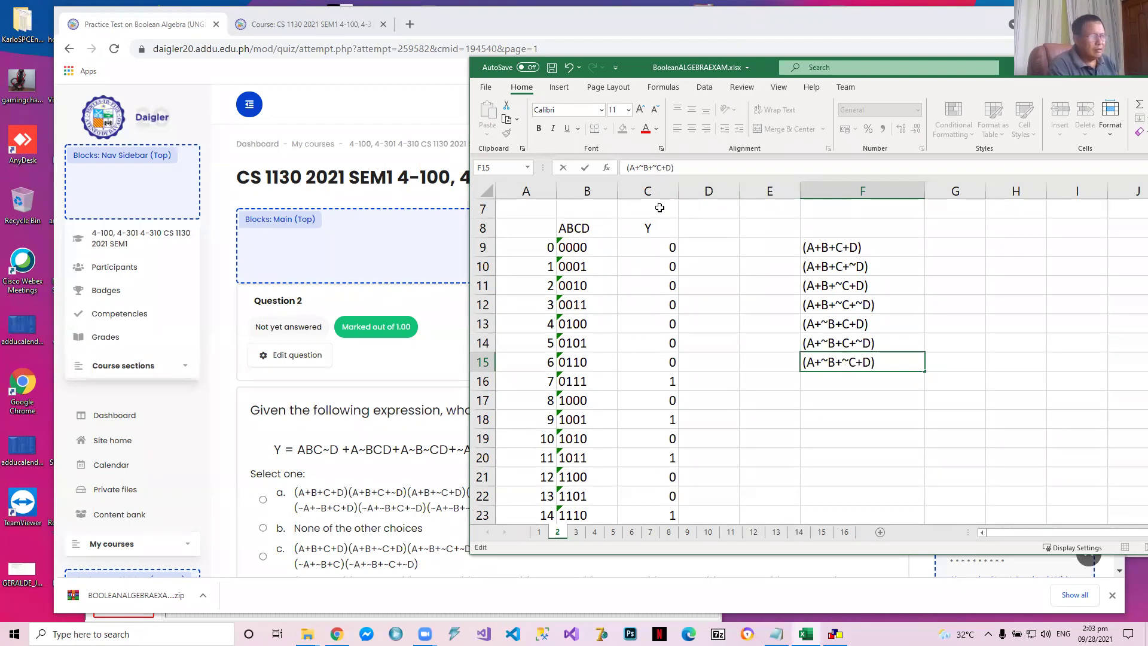
key(Return)
key(Up)
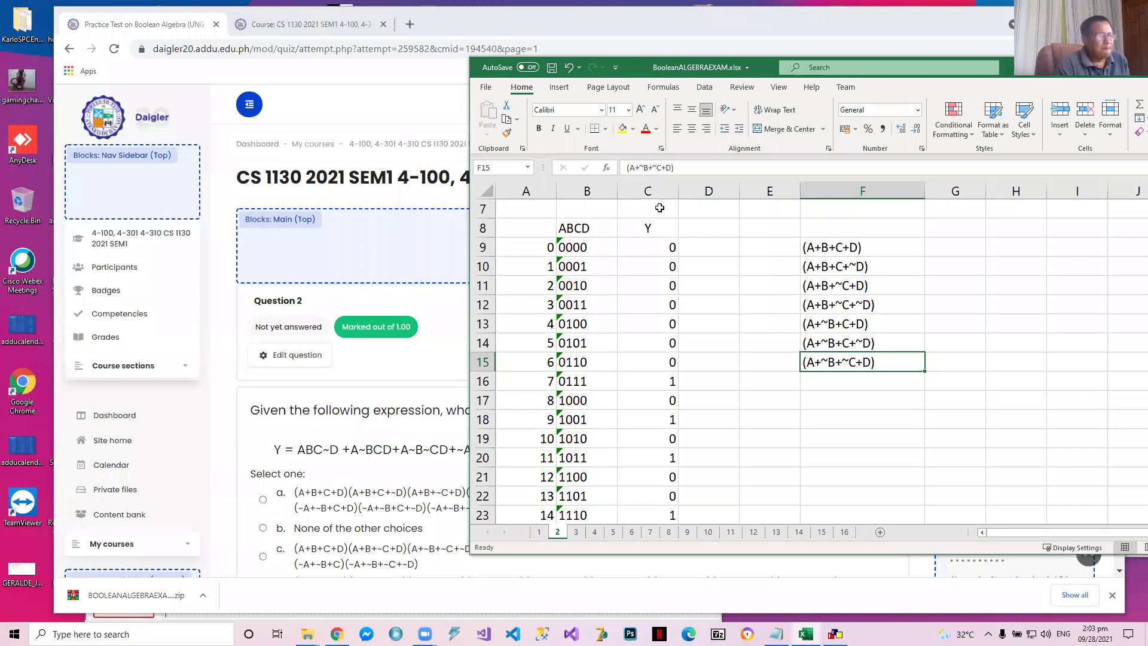
key(Down)
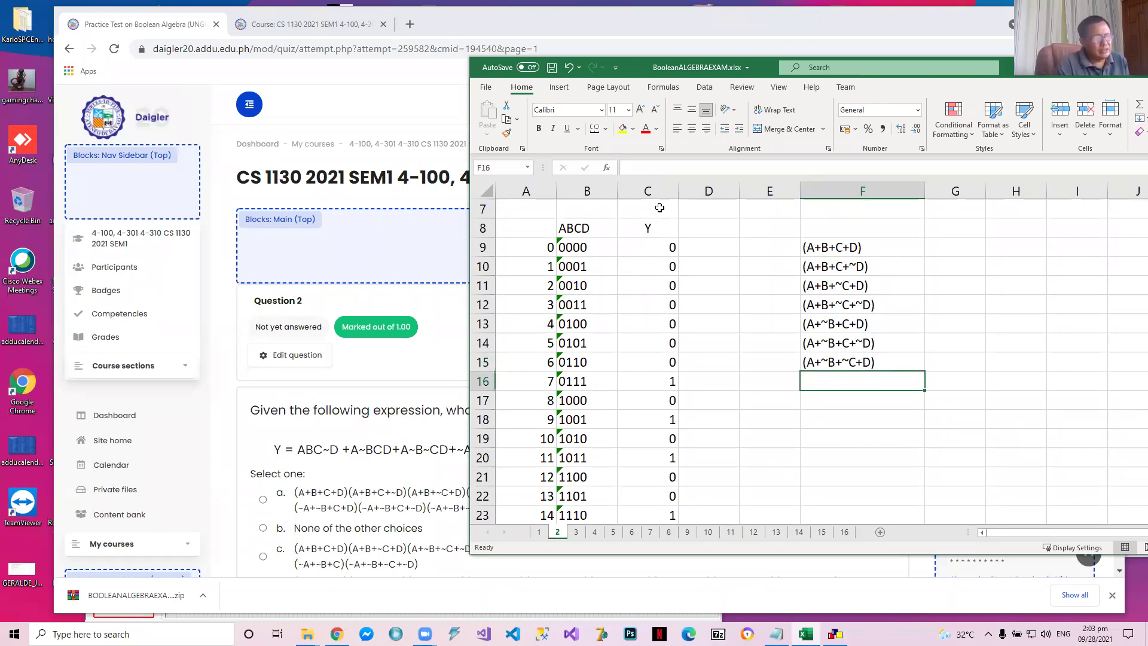
Copy the maxterm (A+B+C+D) from F9 into F17, the cell for truth table row 1000
key(Left)
key(Left)
key(Left)
key(Right)
key(Right)
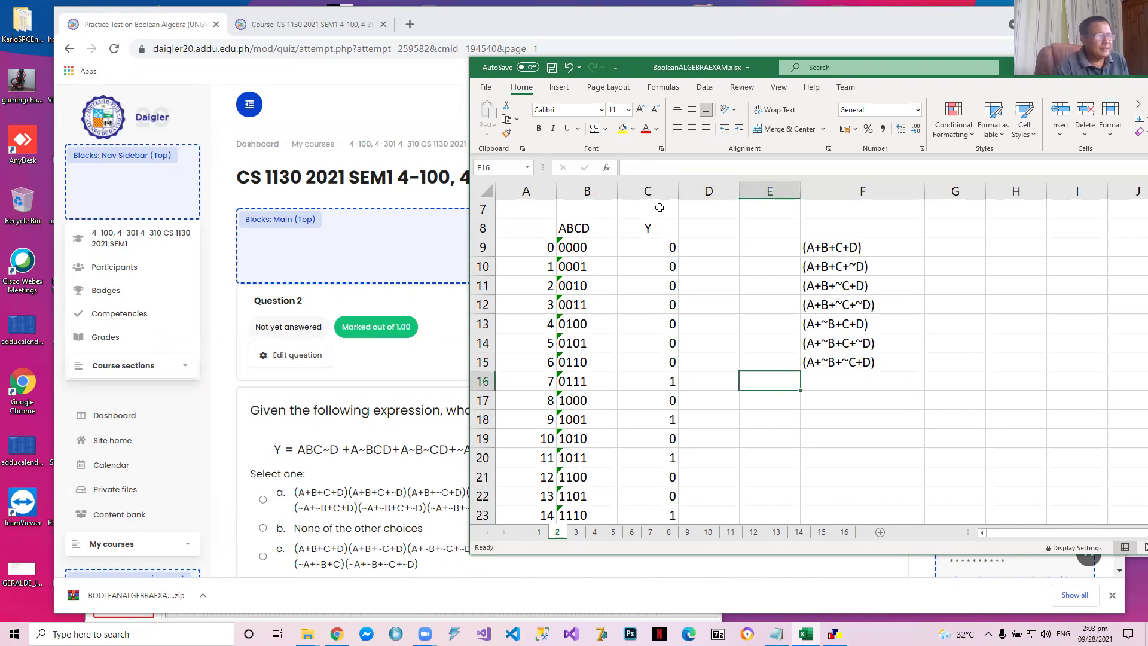
key(Up)
key(Up)
key(Up)
key(Up)
key(Up)
key(Up)
key(Up)
key(Right)
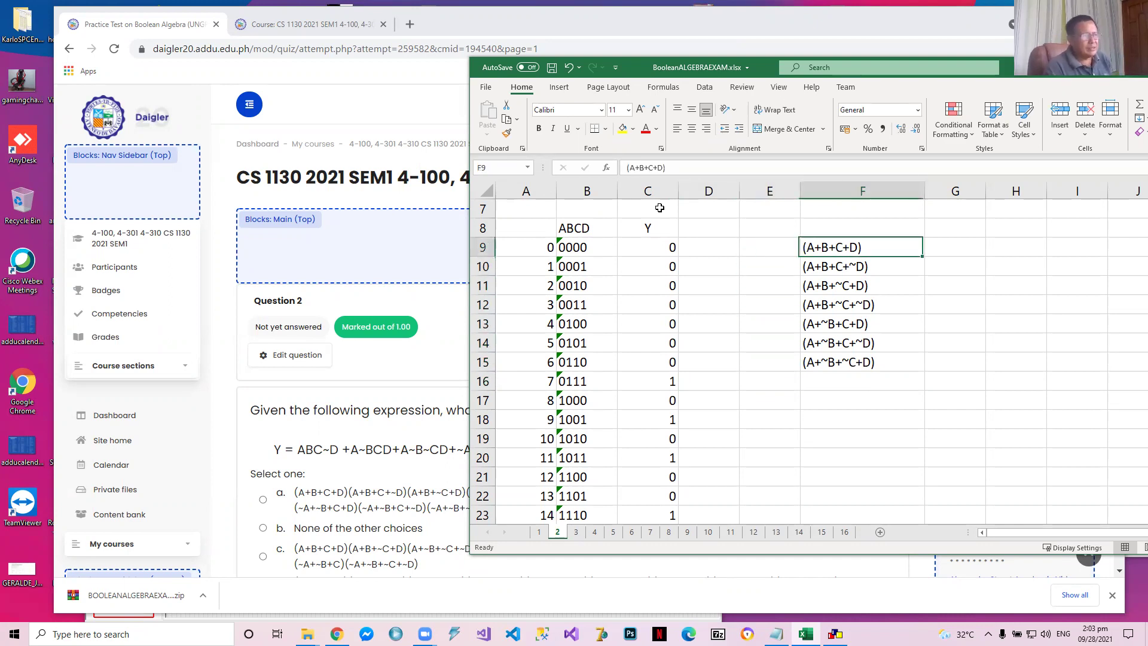
key(ctrl+c)
key(Down)
key(Down)
key(Down)
key(Down)
key(Down)
key(Down)
key(Down)
key(Down)
key(Down)
key(Down)
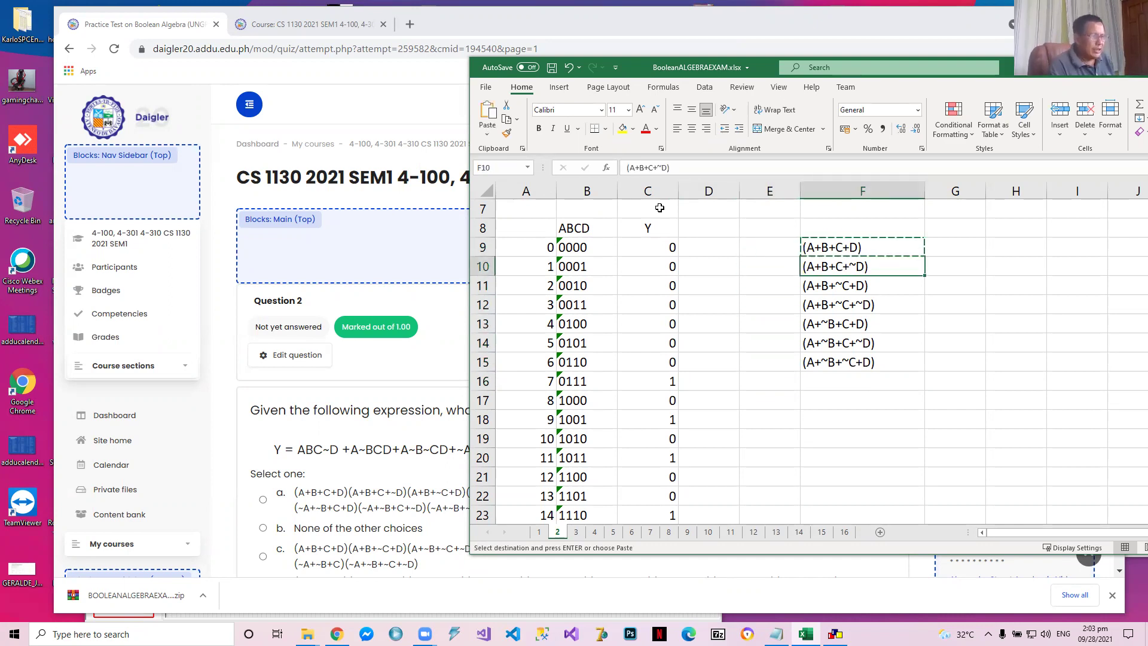
key(Up)
key(Up)
key(ctrl+c)
click(840, 247)
key(ctrl+c)
key(Down)
key(Down)
key(Down)
key(Down)
key(Down)
key(Down)
key(Down)
key(Down)
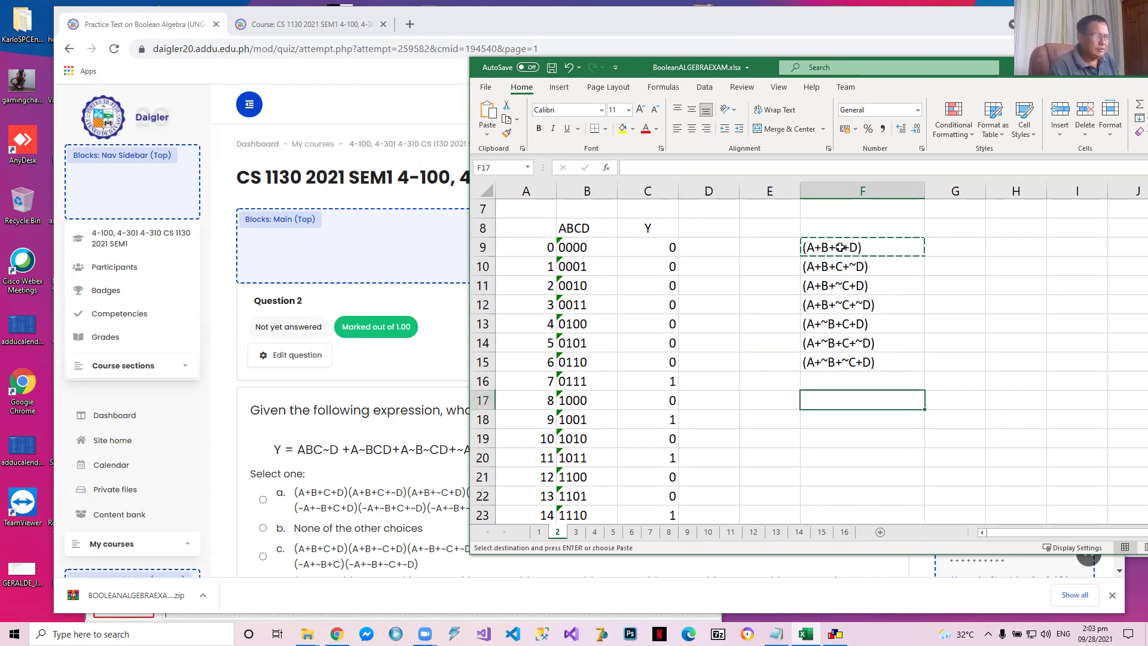
key(ctrl+v)
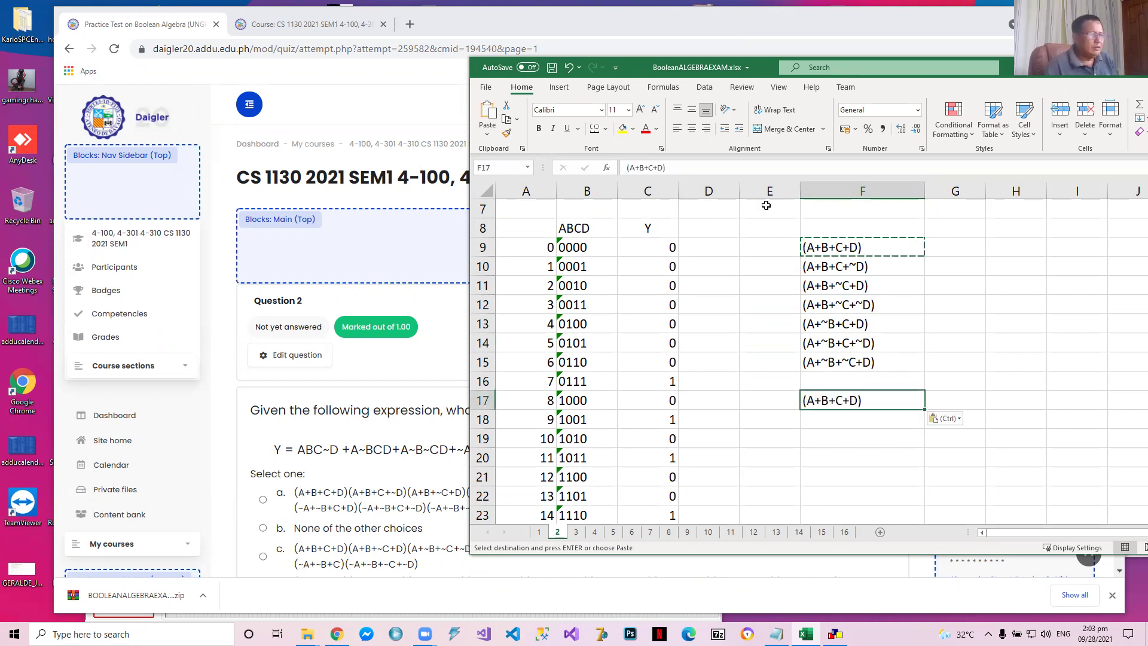
Edit the maxterm in F17 to (~A+B+C+D) for row 1000
click(628, 167)
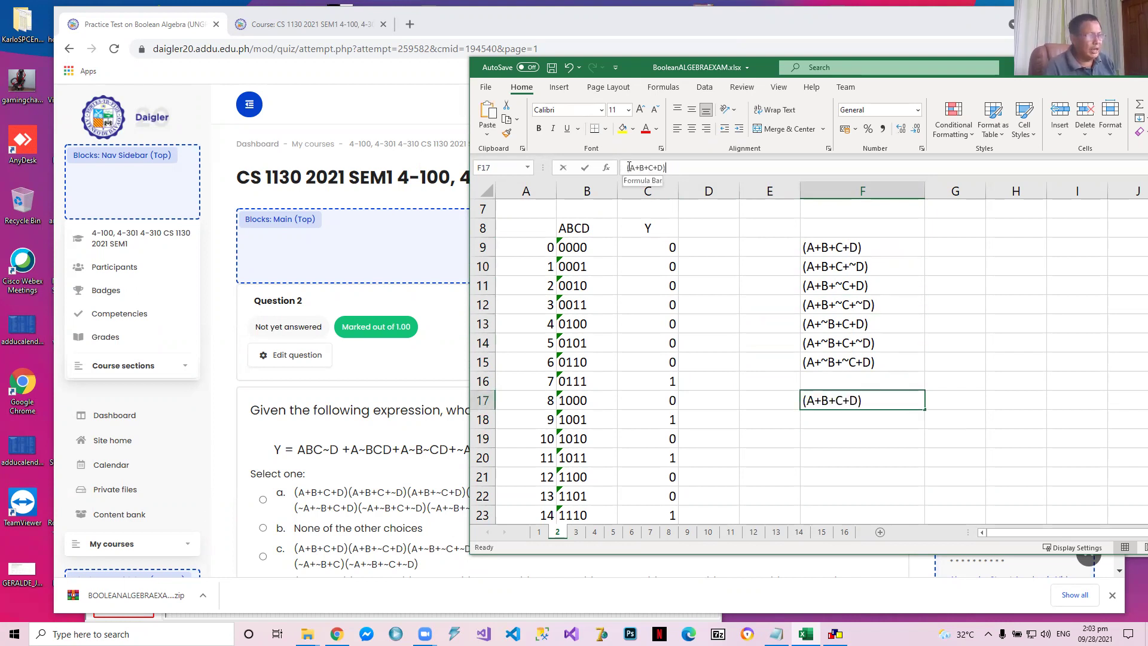
text(~)
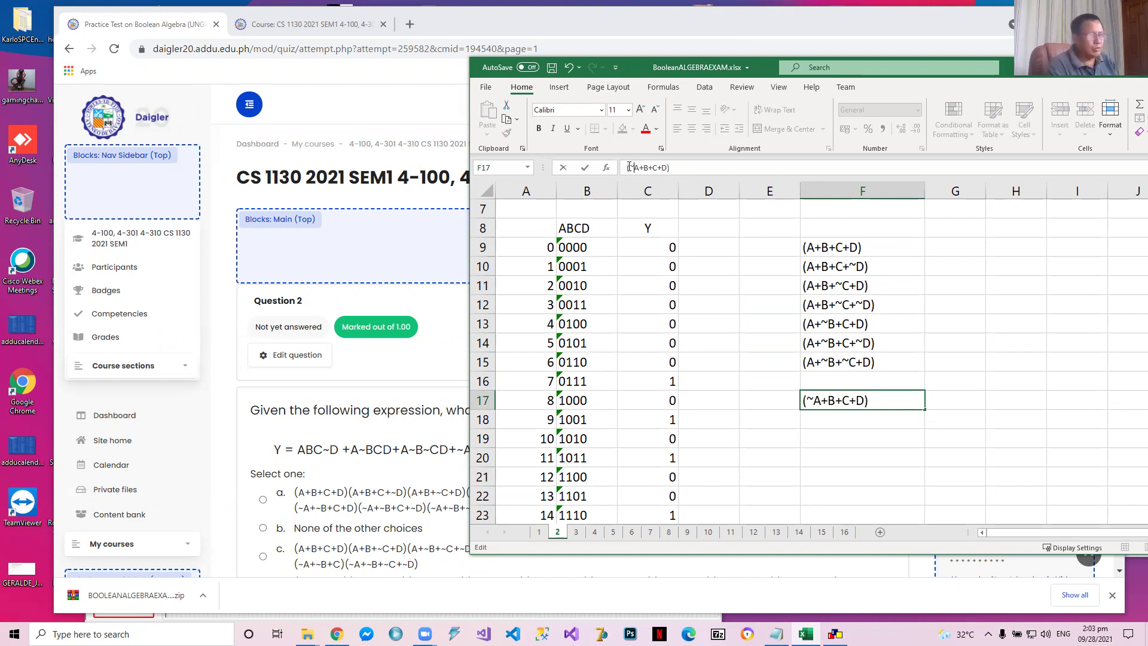
key(Delete)
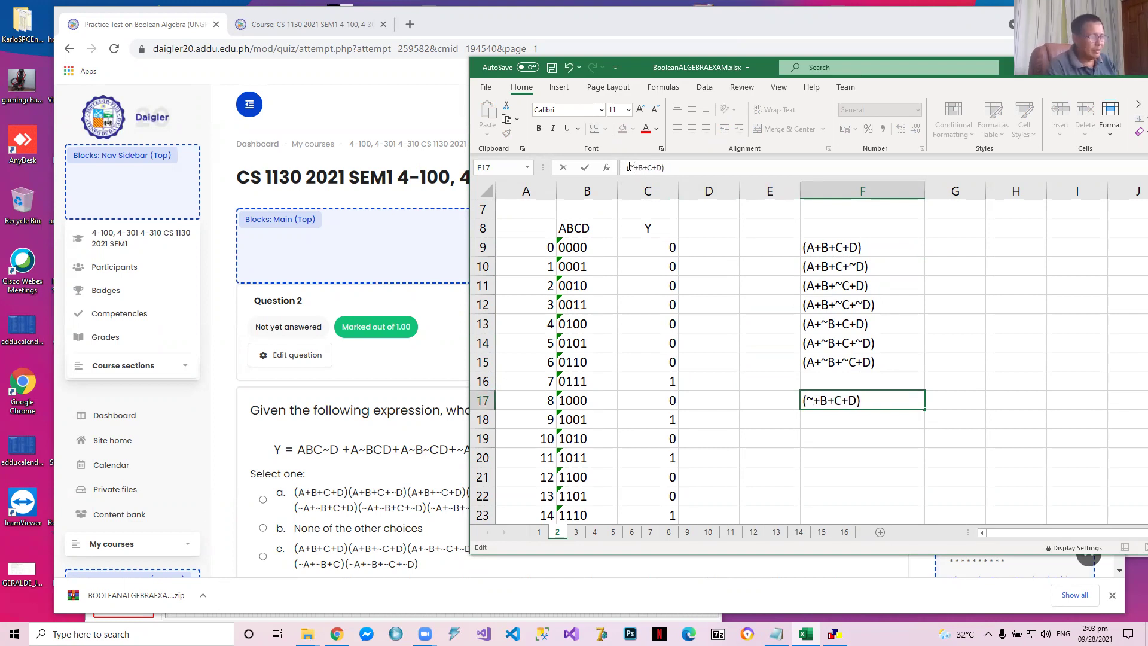
text(A)
key(Return)
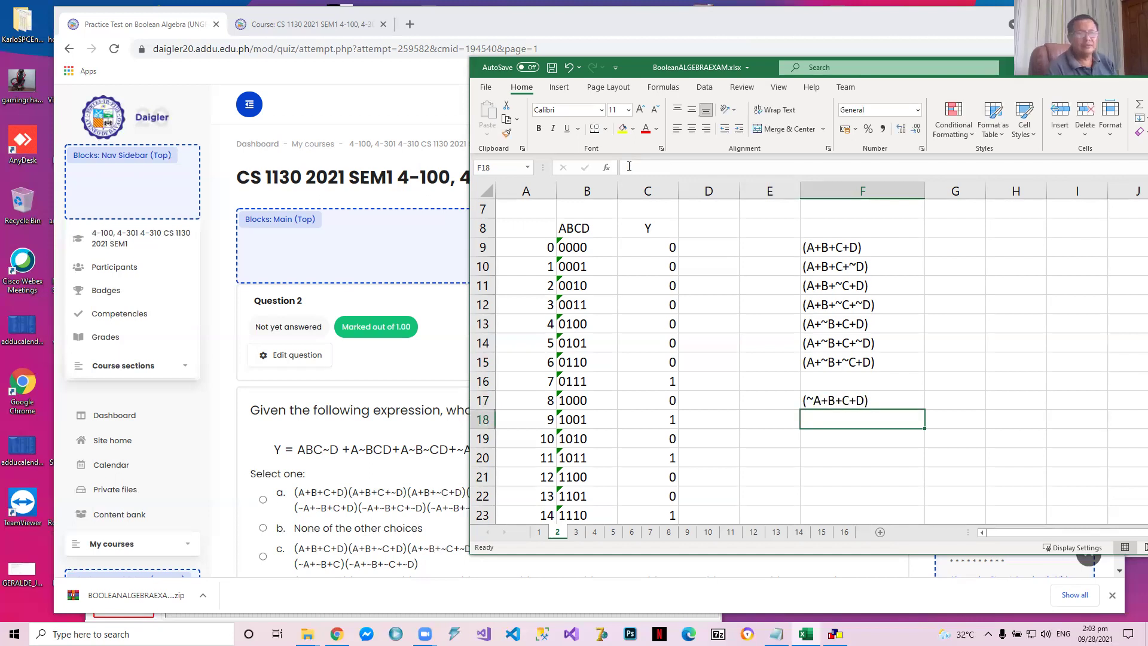
key(Up)
key(ctrl+c)
key(Down)
key(ctrl+v)
key(Escape)
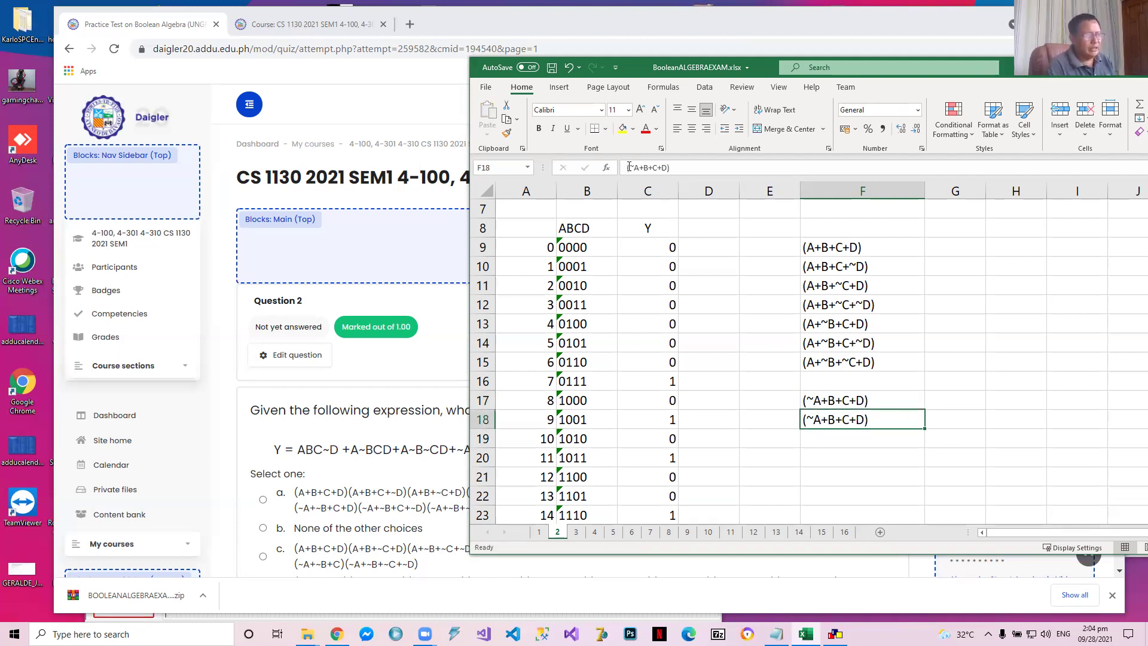
click(663, 167)
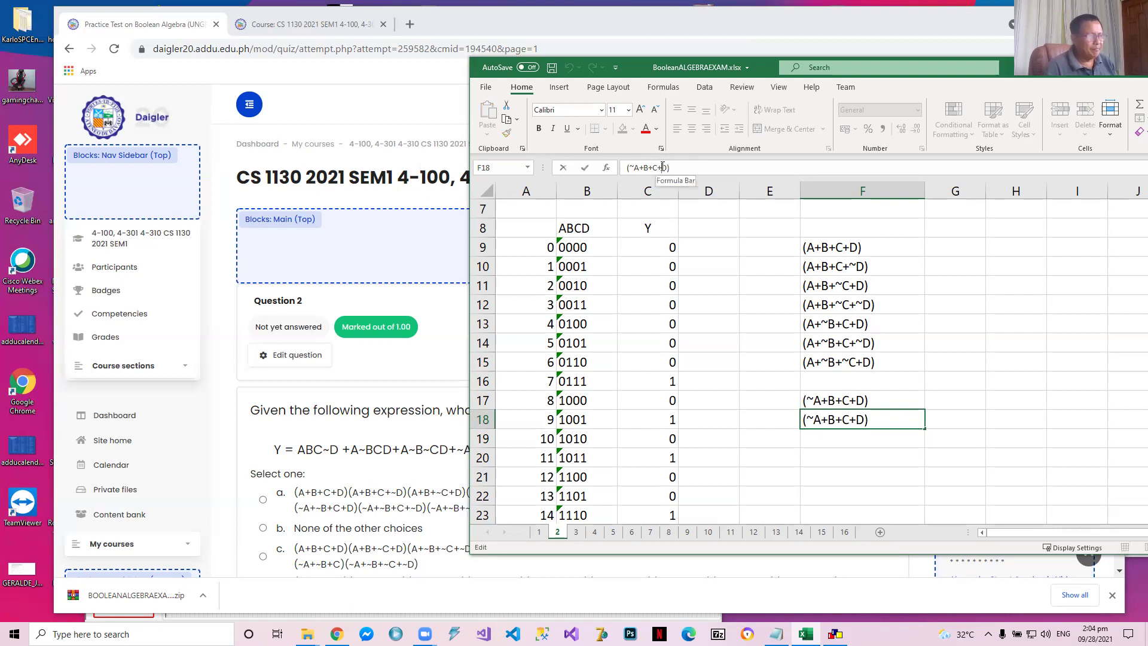
text(~)
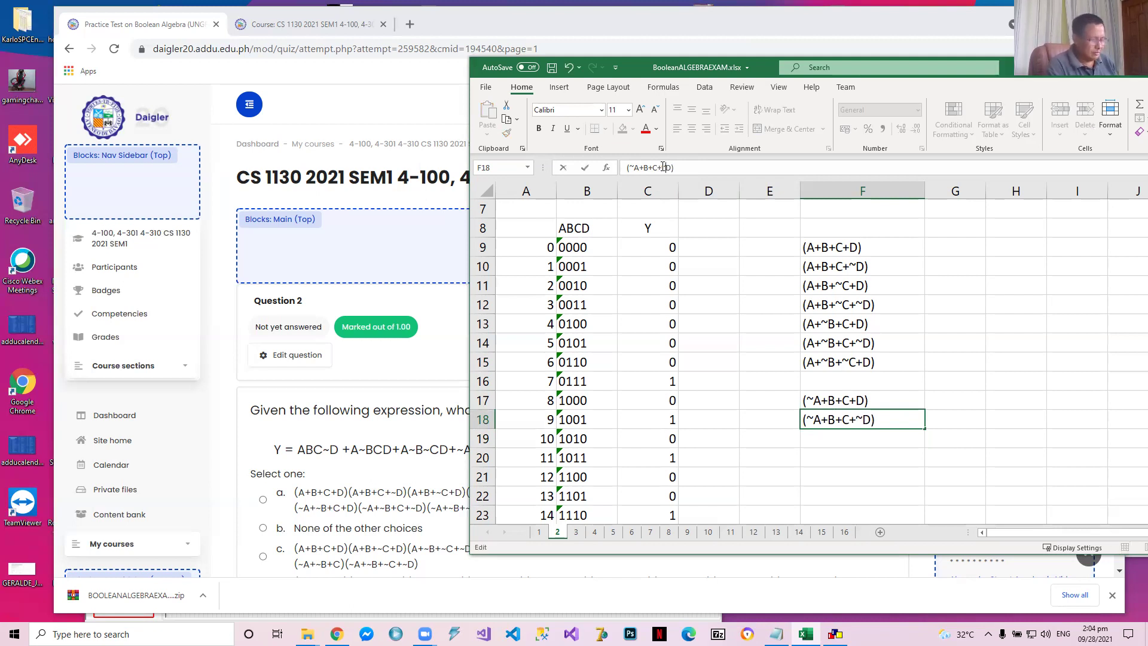
key(Return)
key(Up)
key(Delete)
Copy the row 1000 maxterm from F17 into F19 and edit it to (~A+B+~C+D) for row 1010
key(Left)
key(Left)
key(Left)
key(Right)
key(Right)
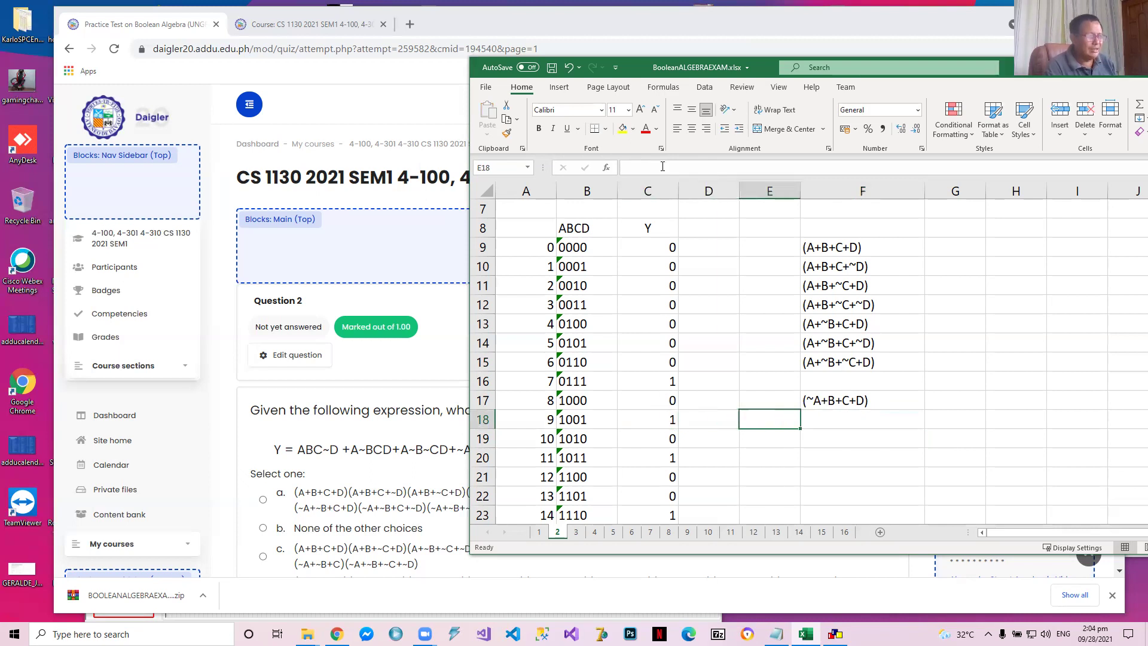
key(Up)
key(ctrl+c)
key(Down)
key(Down)
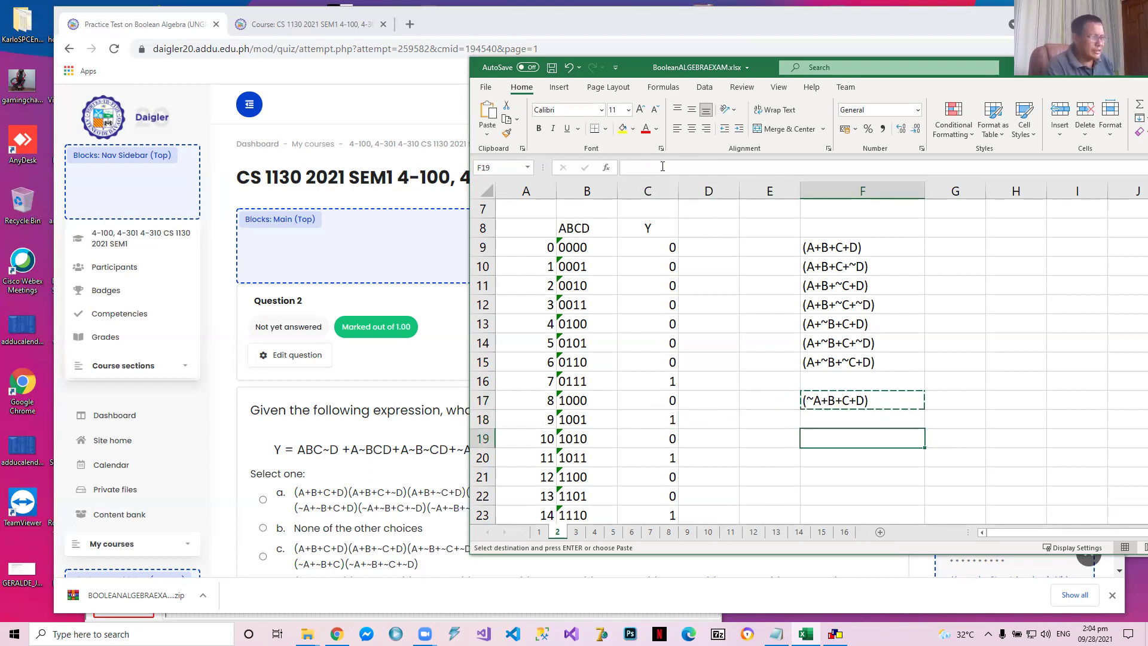
key(ctrl+v)
key(Down)
key(Escape)
key(Up)
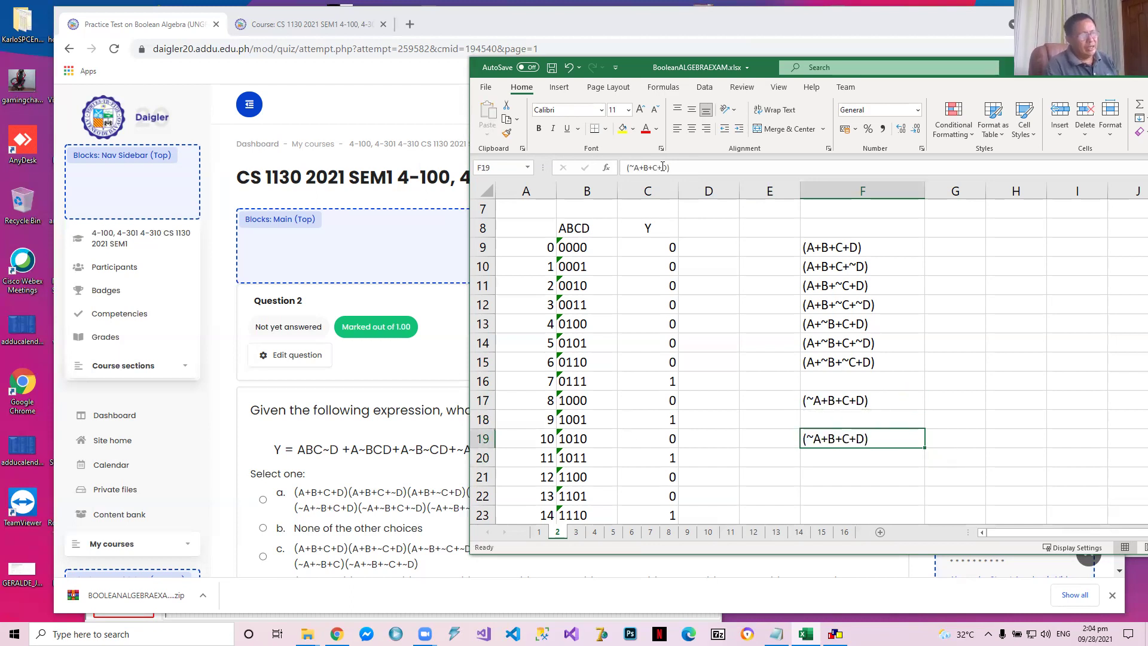
click(653, 167)
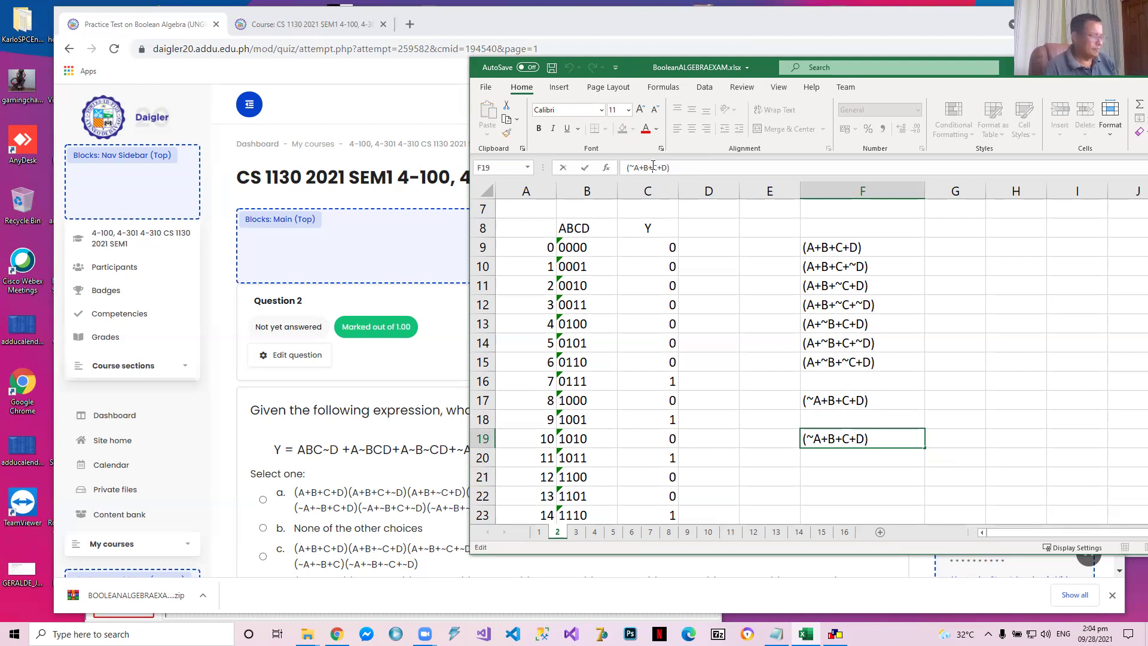
text(~)
key(Return)
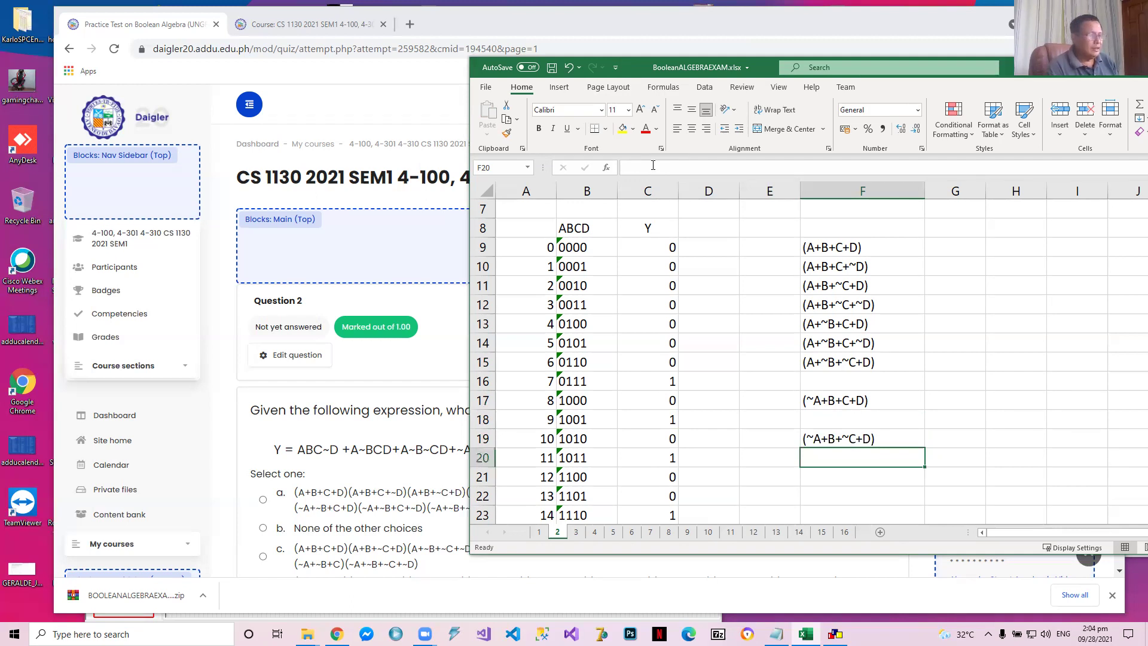
Copy the row 1010 maxterm from F19 into F21 and edit it to (~A+~B+C+D) for row 1100
key(Up)
key(Up)
key(Up)
key(Down)
key(Down)
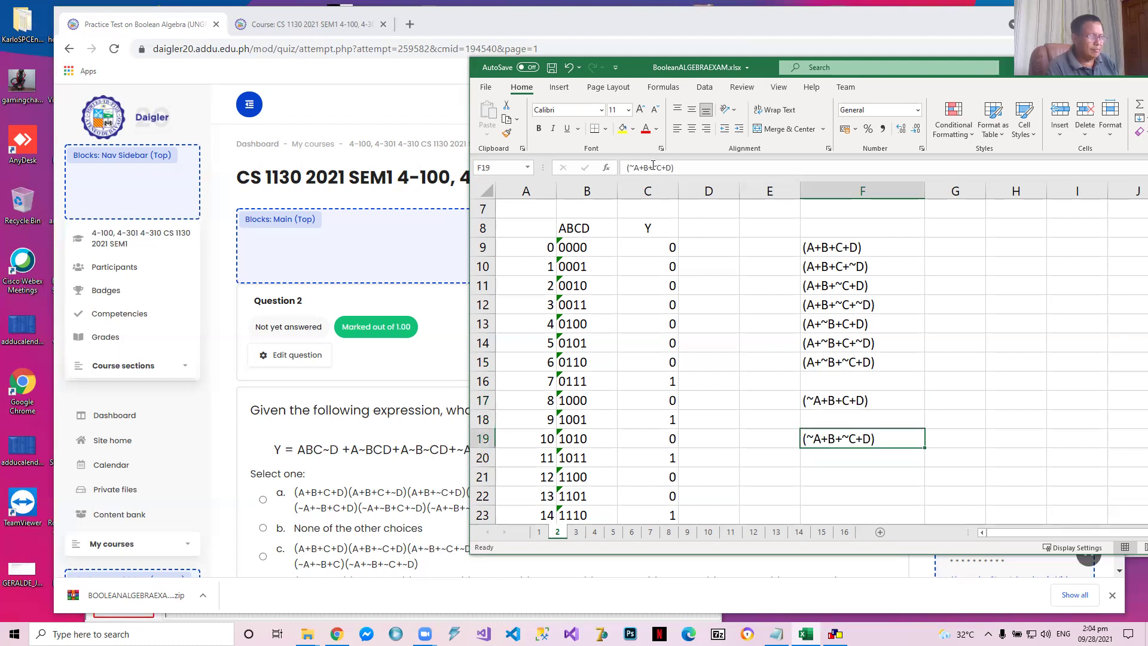
key(ctrl+c)
key(Down)
key(Down)
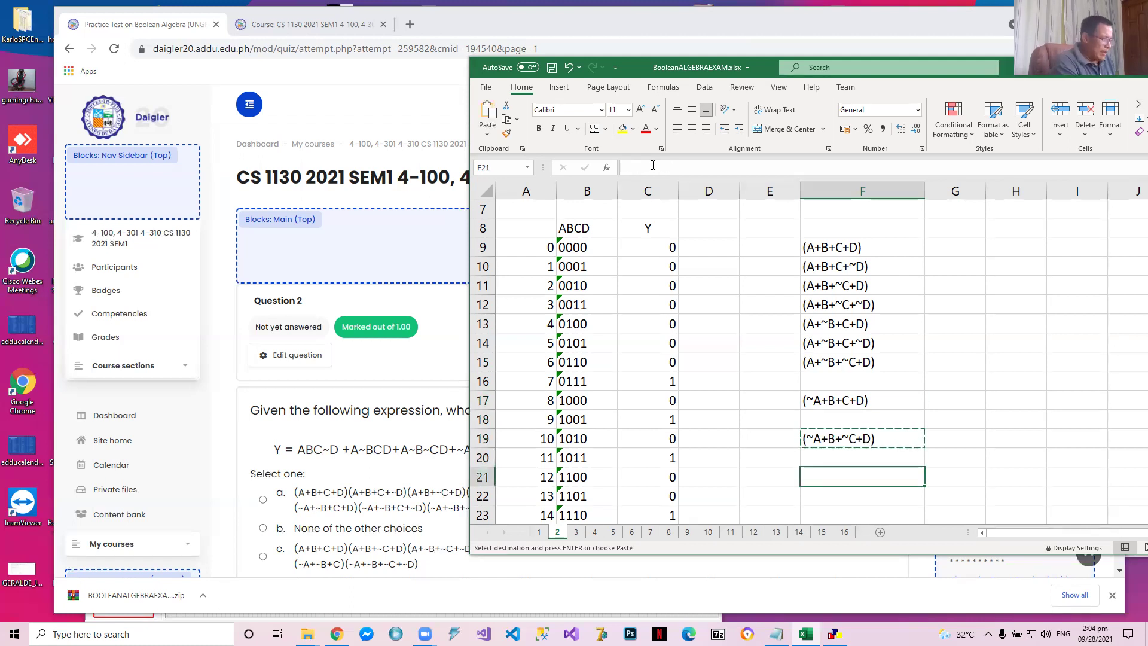
key(ctrl+v)
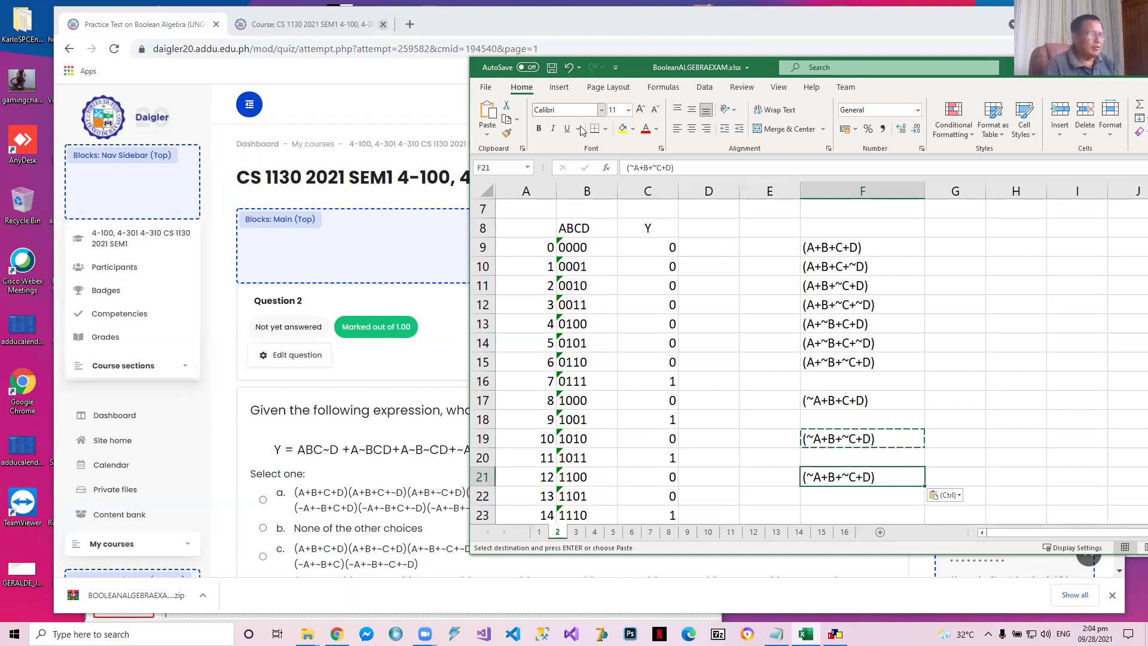
click(645, 167)
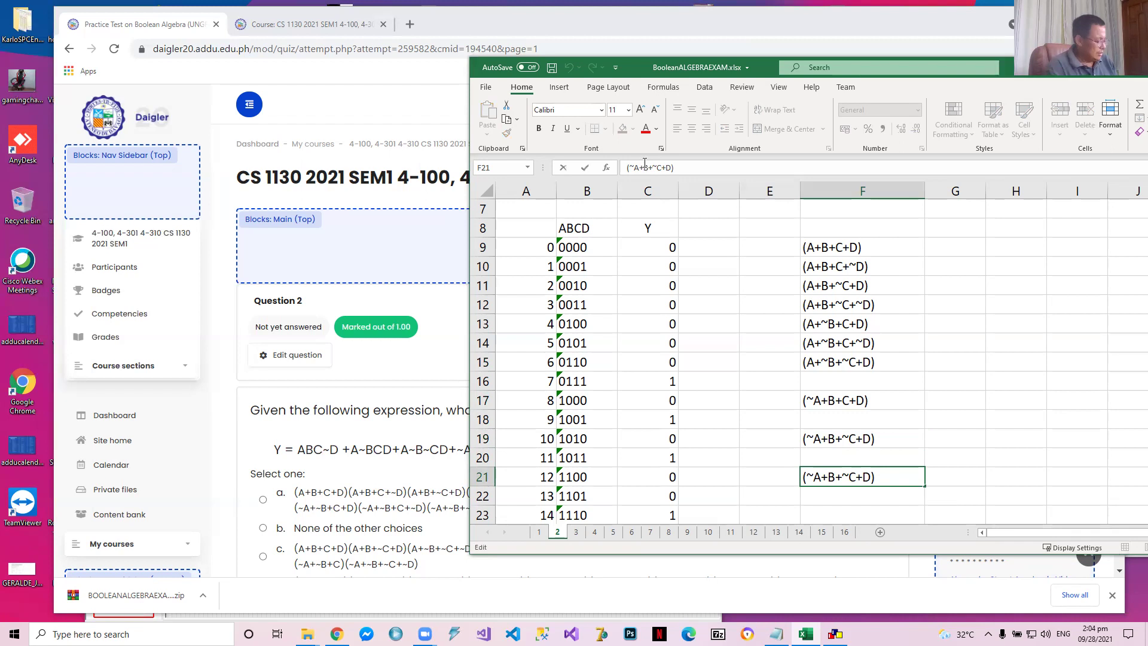
text(~)
key(Right)
key(Delete)
key(Return)
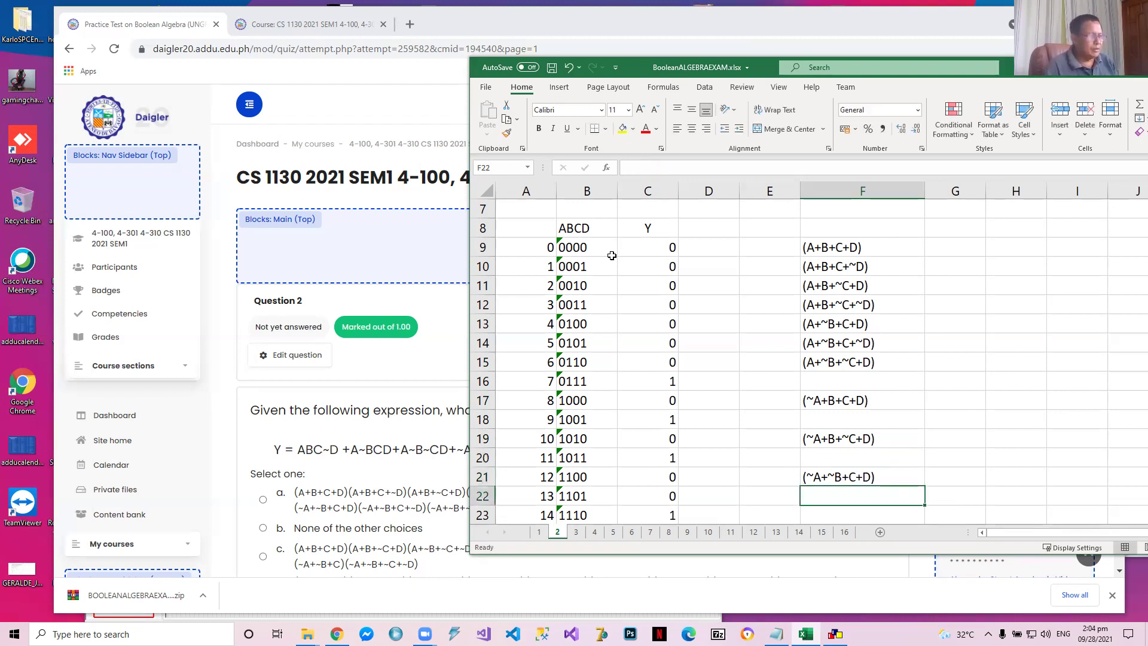
Copy the row 1100 maxterm into F22 and edit it to (~A+~B+C+~D) for row 1101
click(860, 478)
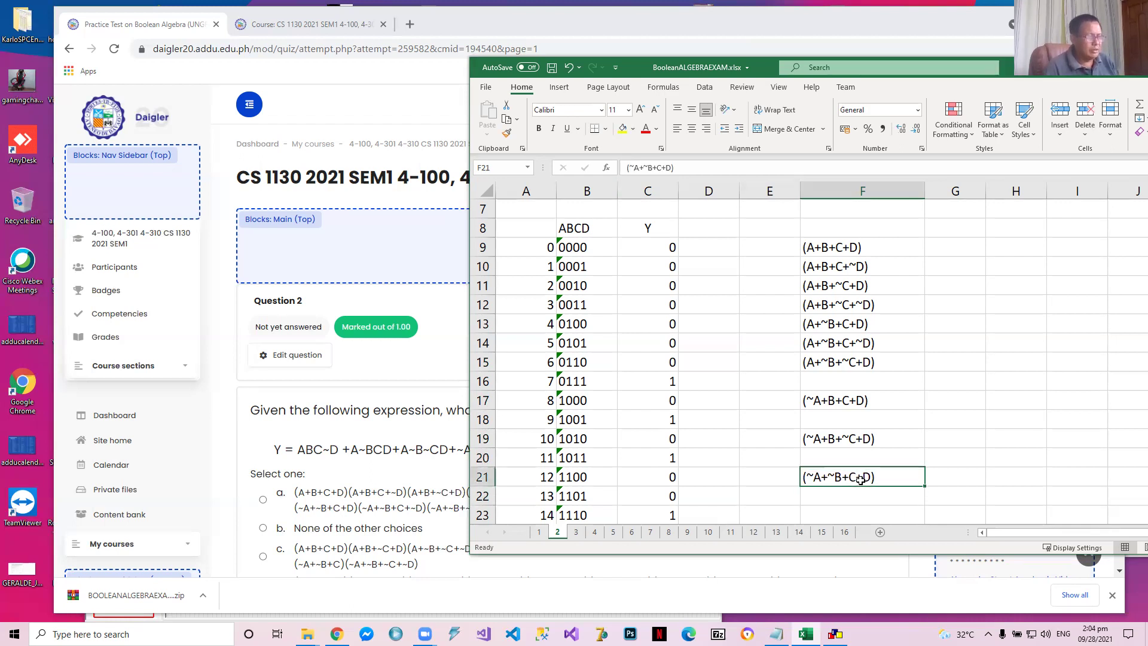
key(ctrl+c)
key(Down)
key(ctrl+v)
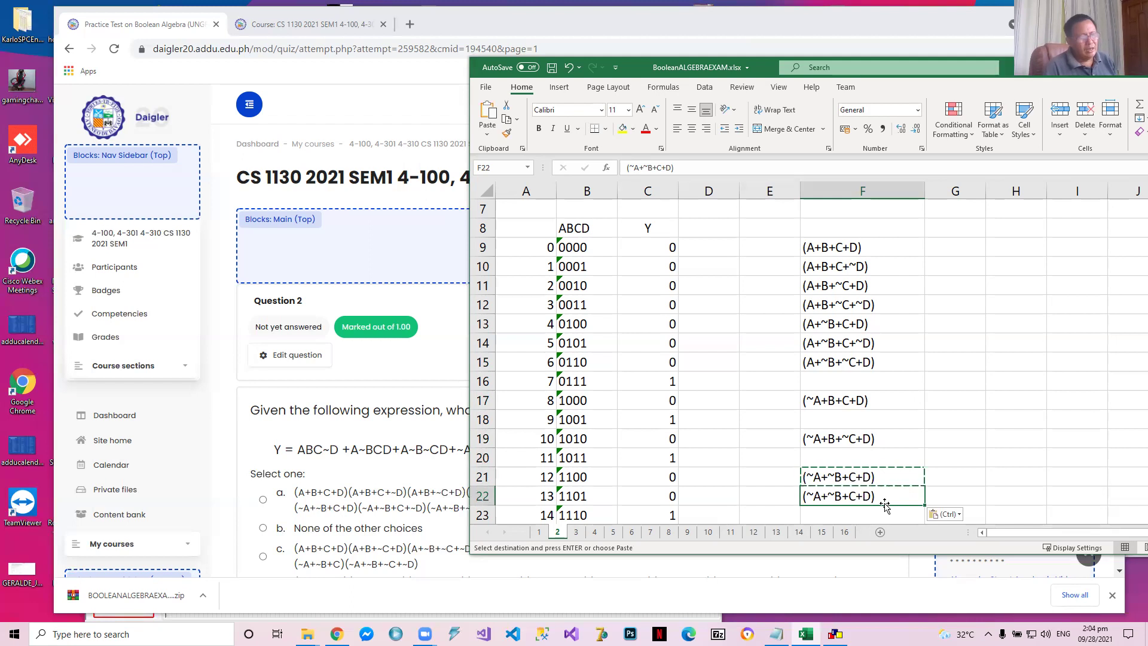
text(`)
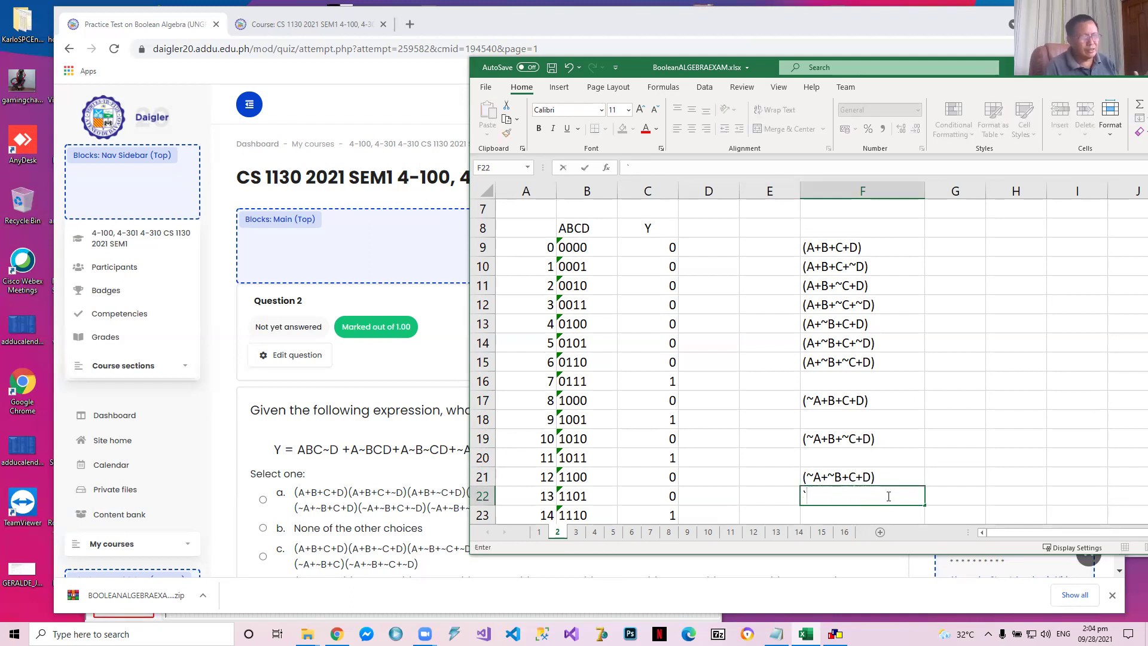
key(Escape)
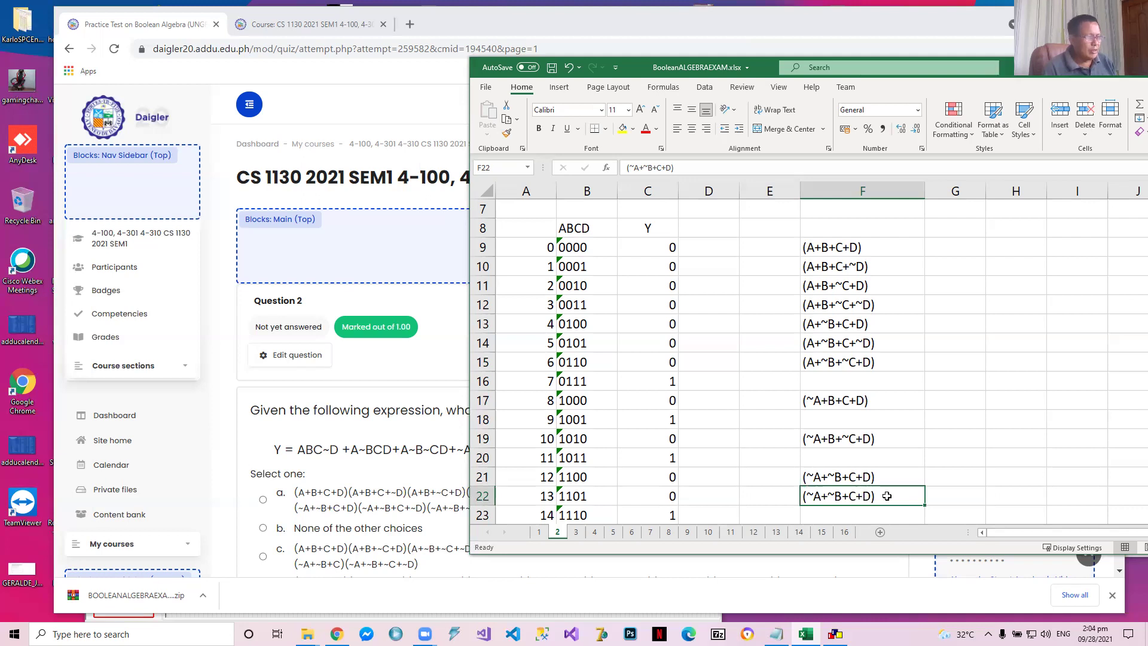
click(666, 168)
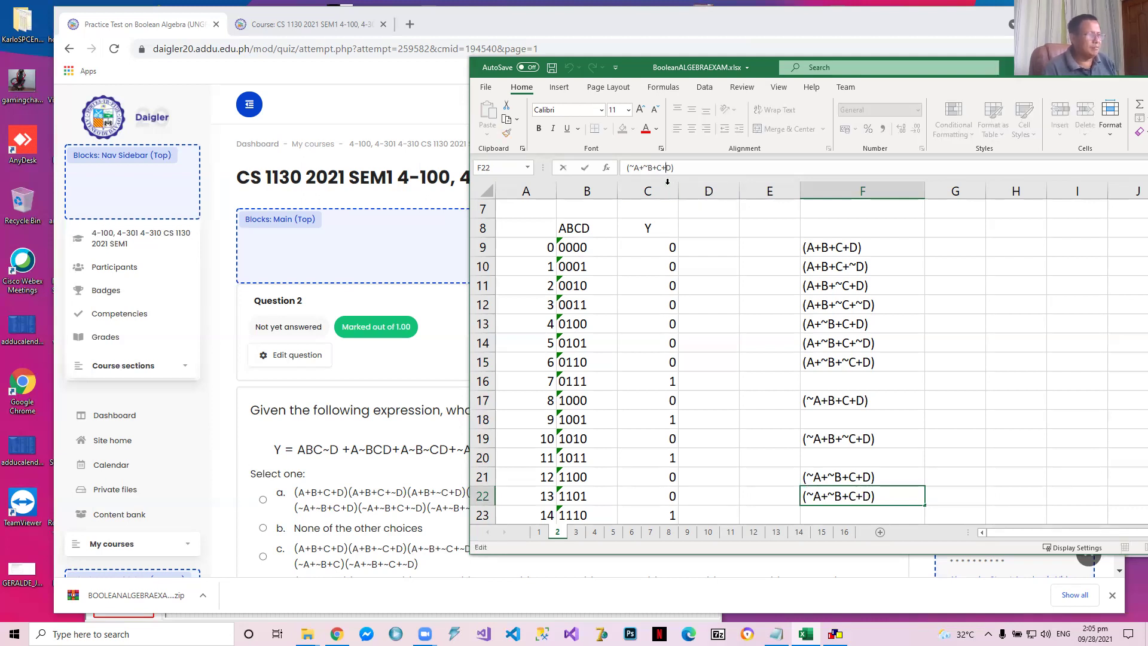
text(~)
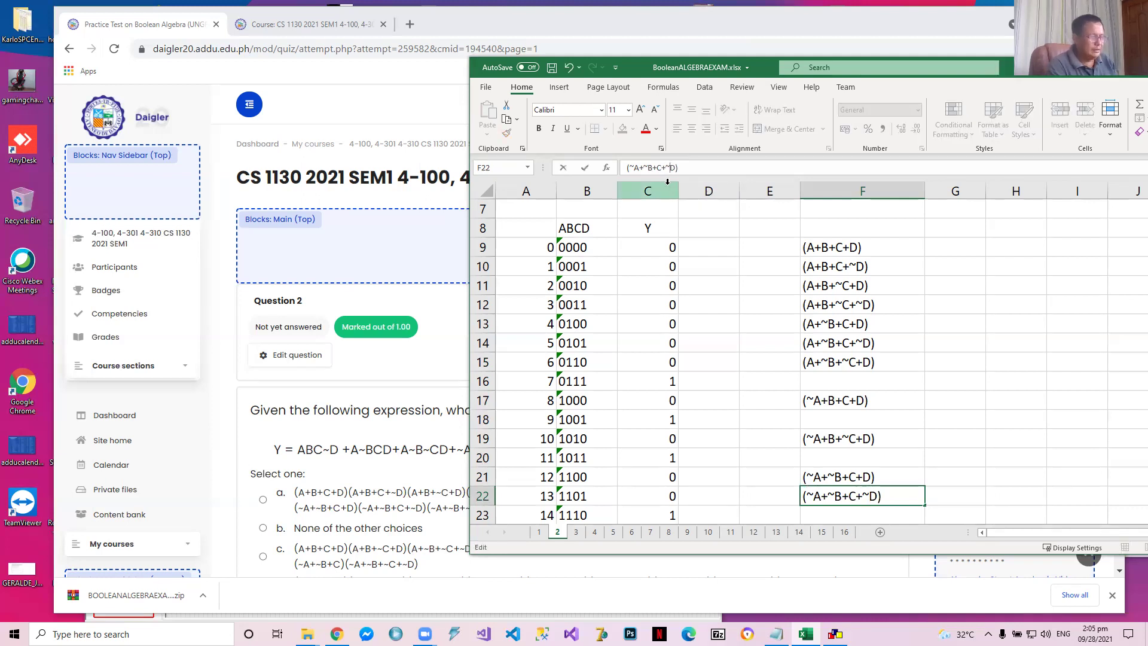
key(Return)
Copy the row 1101 maxterm from F22 into F24 and edit it to (~A+~B+~C+~D) for row 1111
key(Return)
key(Return)
key(Return)
key(Up)
key(Up)
key(Up)
key(Up)
key(ctrl+c)
key(Down)
key(Down)
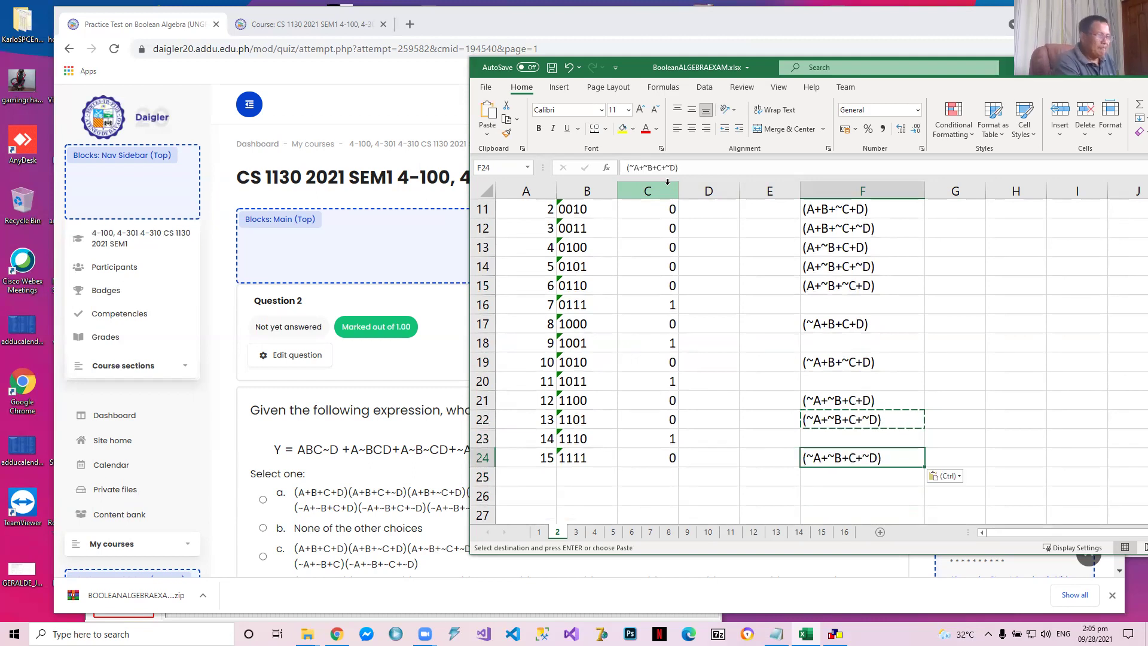
key(ctrl+v)
key(ctrl)
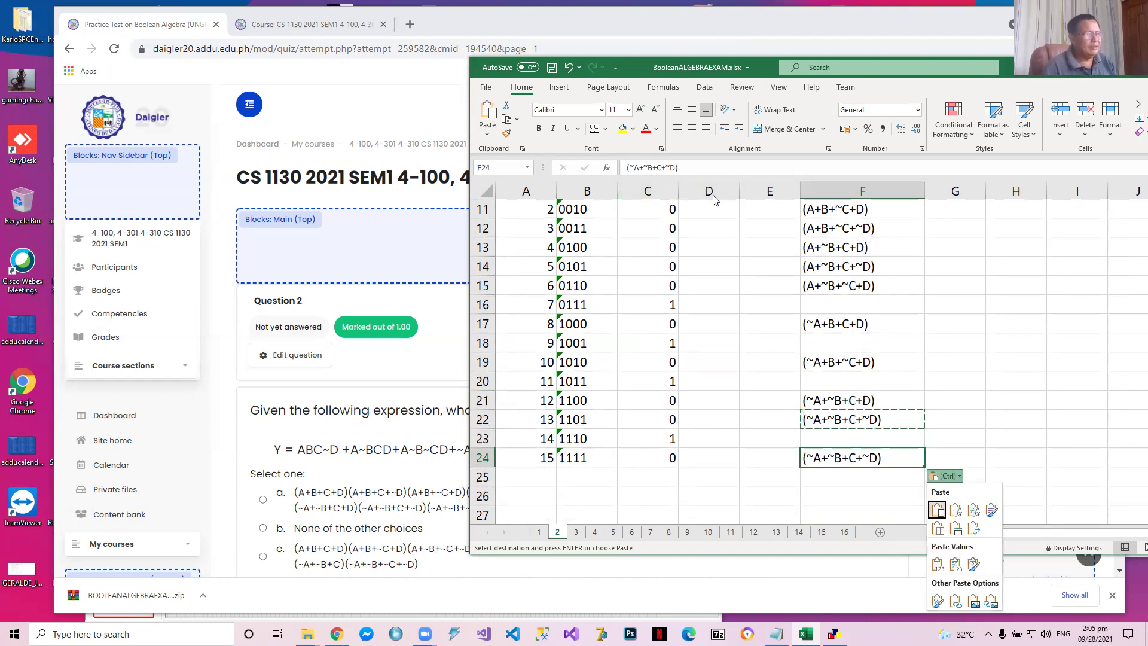
key(Escape)
click(658, 170)
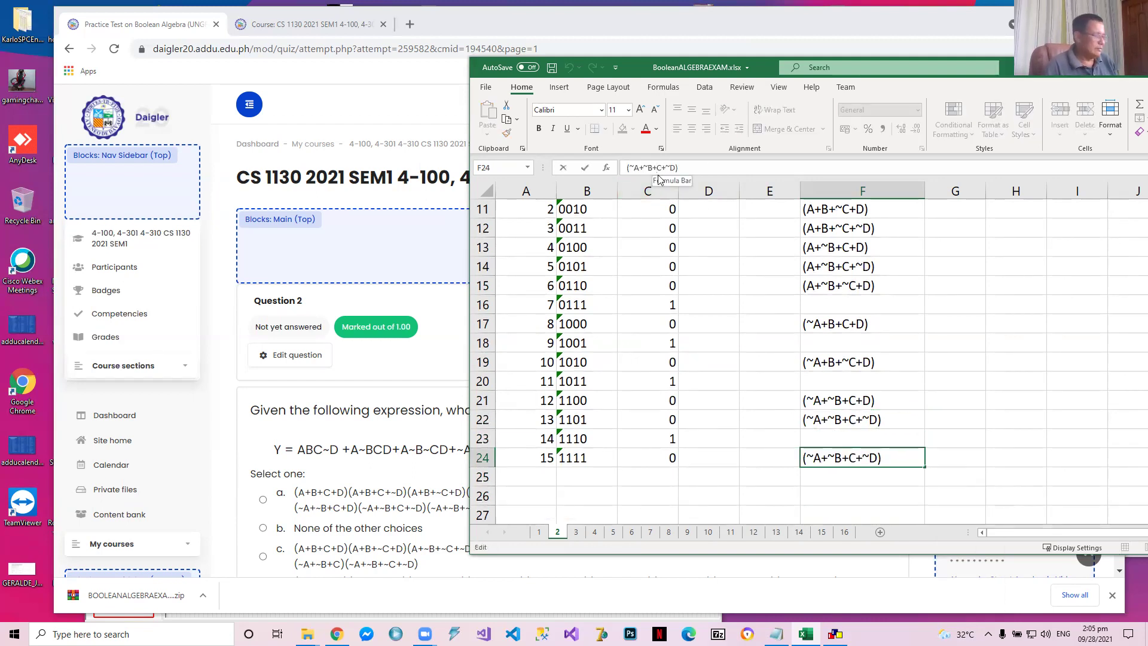
text(~)
key(Return)
Review the maxterm list in column F and the question expression at the start of the sheet
key(Up)
key(Up)
key(Up)
key(Up)
key(Up)
key(Up)
key(Up)
key(Up)
key(Up)
key(Up)
key(Up)
key(Up)
key(Up)
key(Up)
key(Up)
key(Up)
key(Up)
key(Up)
key(Up)
key(Up)
key(Up)
key(Up)
key(Up)
key(Up)
key(Down)
key(Down)
key(Down)
key(Down)
key(Down)
key(Down)
key(Down)
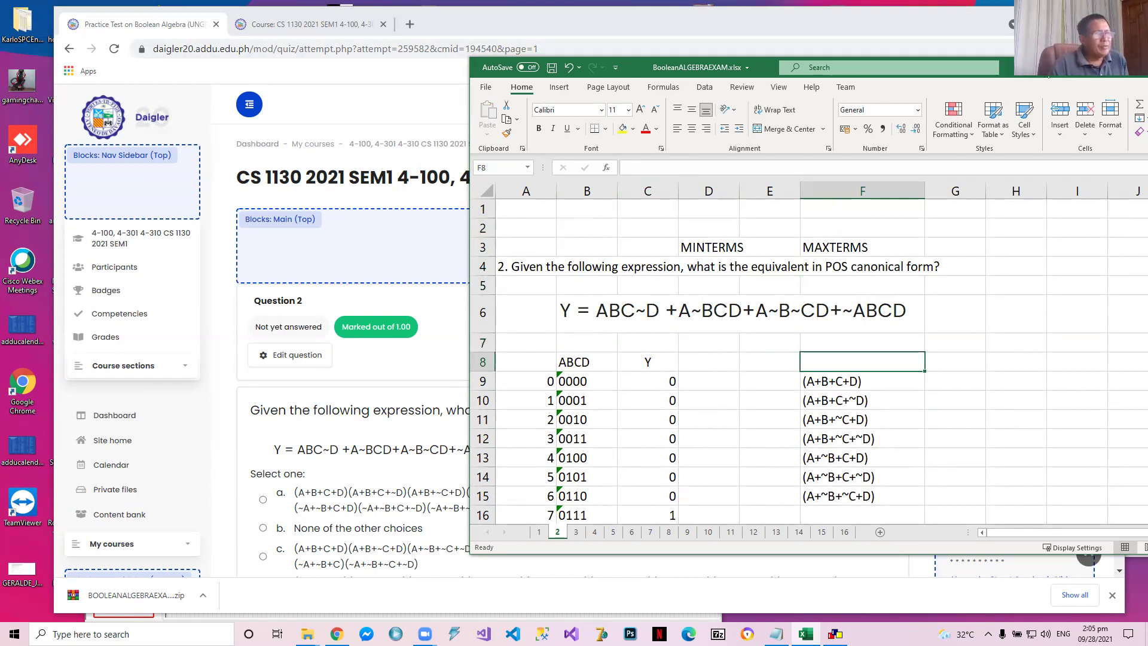
Move the workbook window aside to uncover Question 2's answer choices on the quiz page
drag(850, 76, 881, 67)
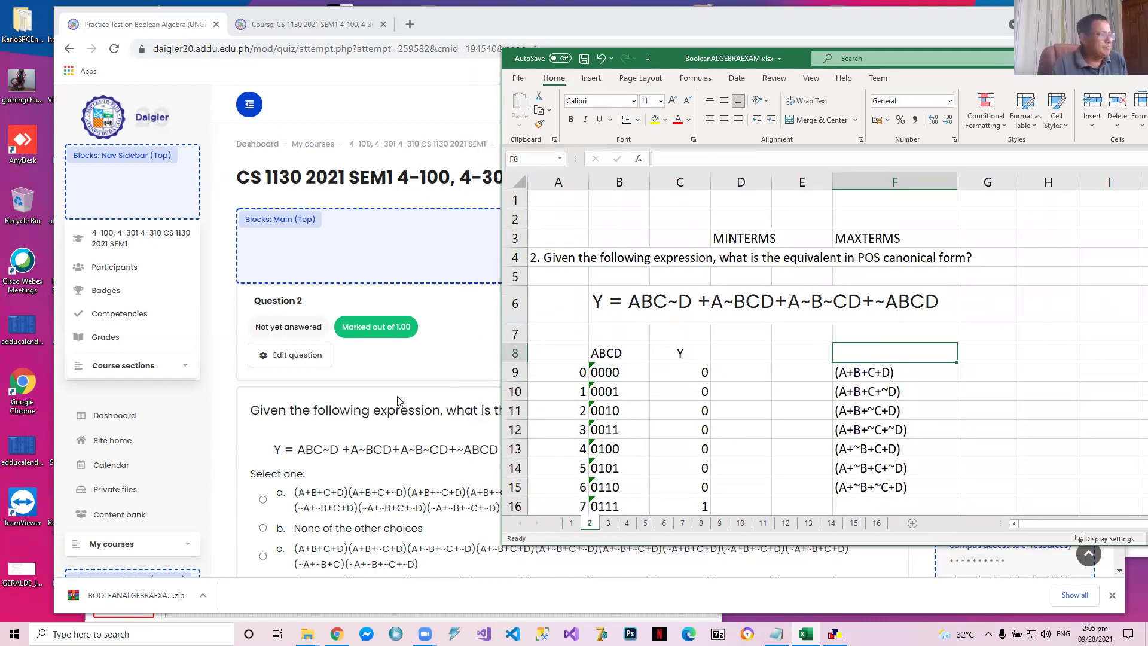
scroll(376, 398, down, 3)
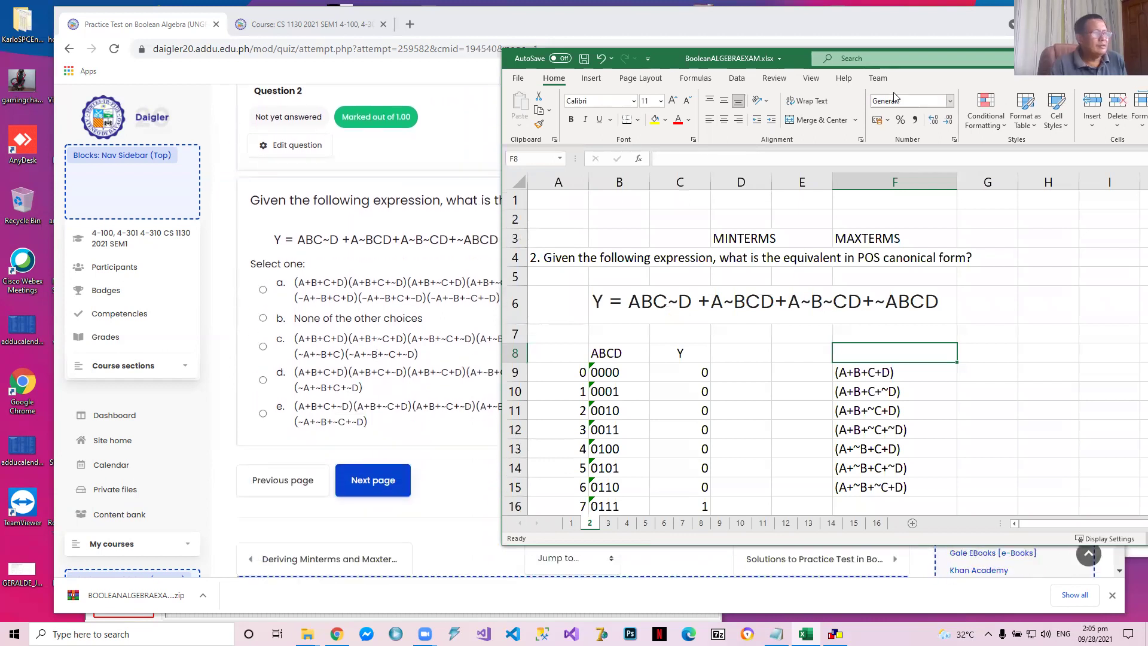
drag(795, 58, 877, 50)
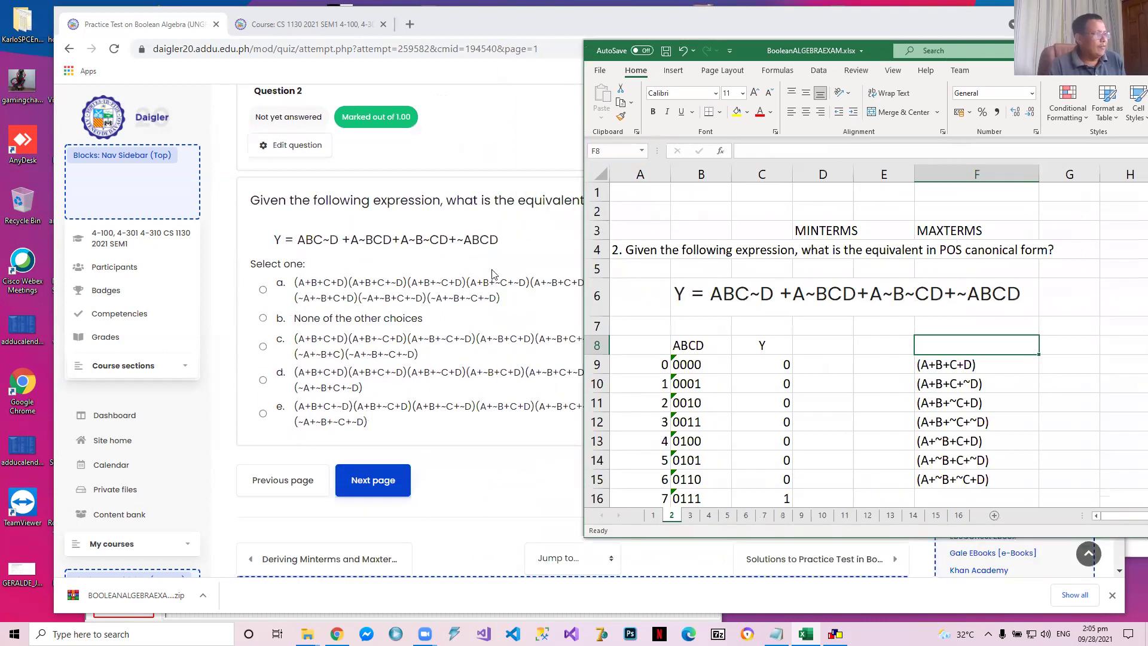
Review the full maxterm list in column F, then move the workbook window clear of Question 2's complete answer choices
scroll(926, 386, down, 1)
scroll(925, 386, down, 2)
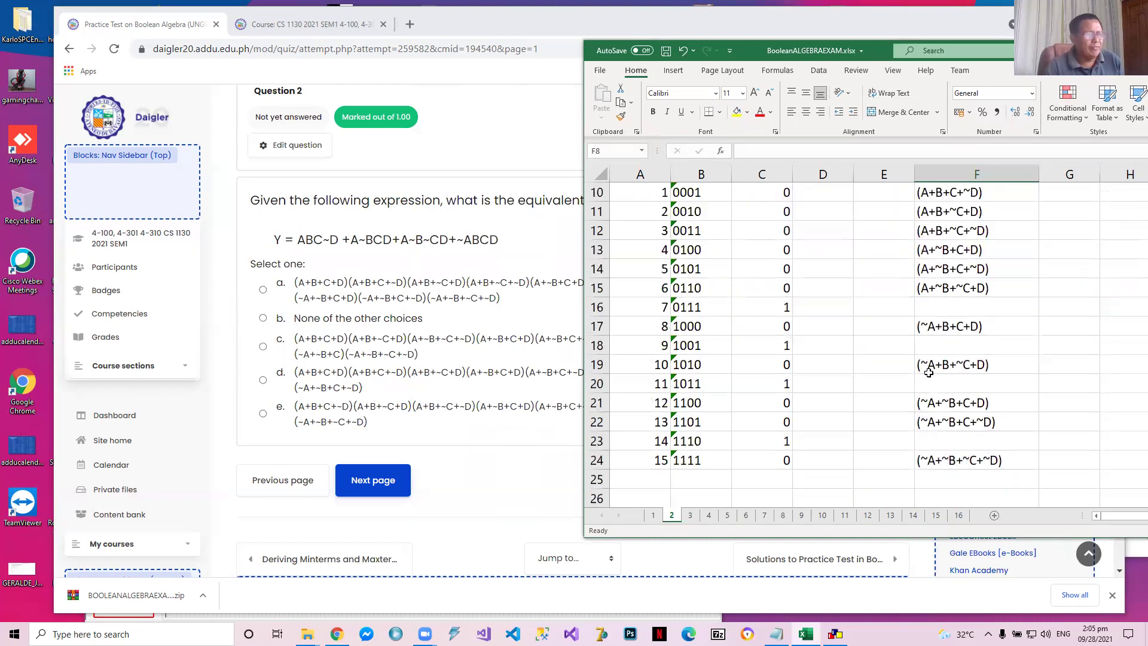
scroll(964, 312, up, 2)
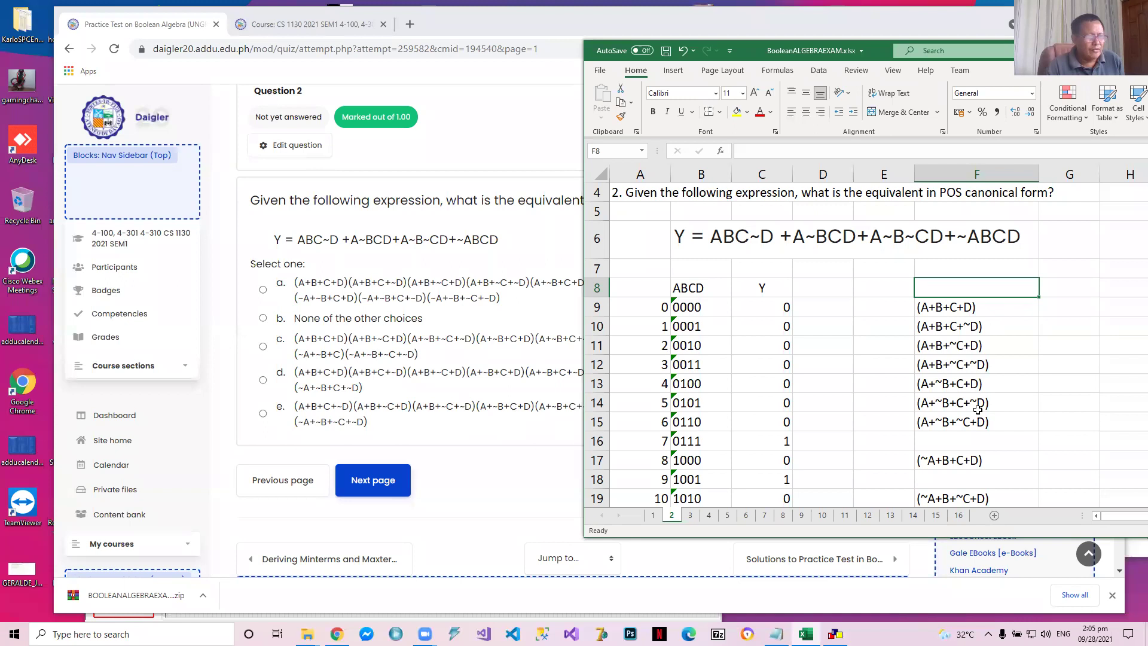
scroll(980, 422, down, 3)
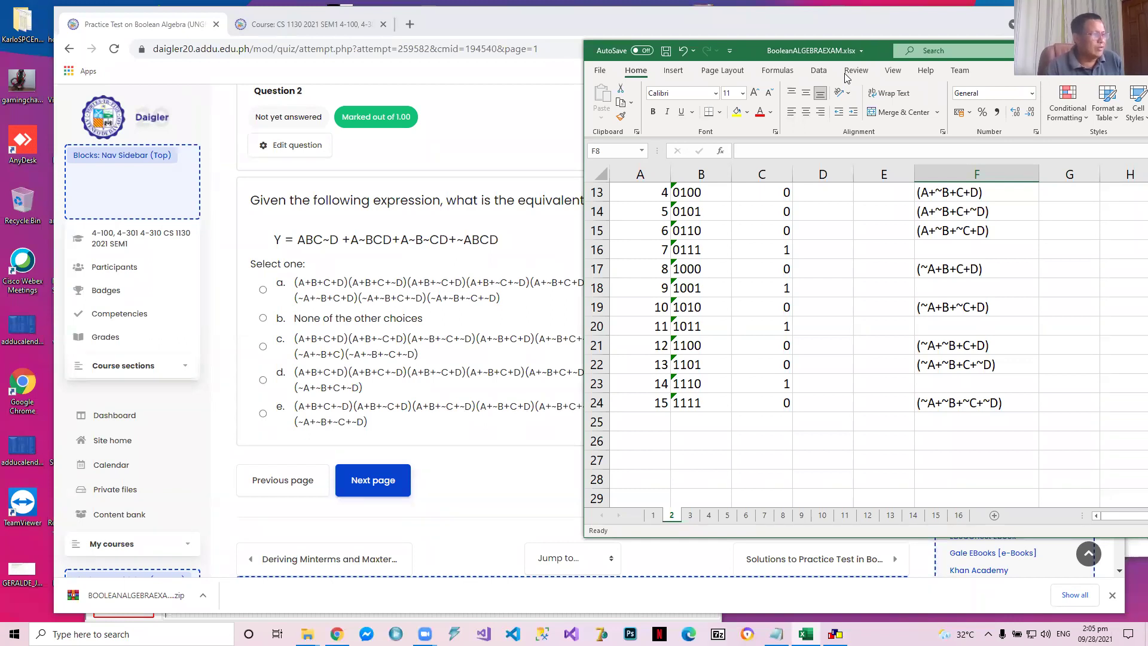
drag(847, 51, 941, 456)
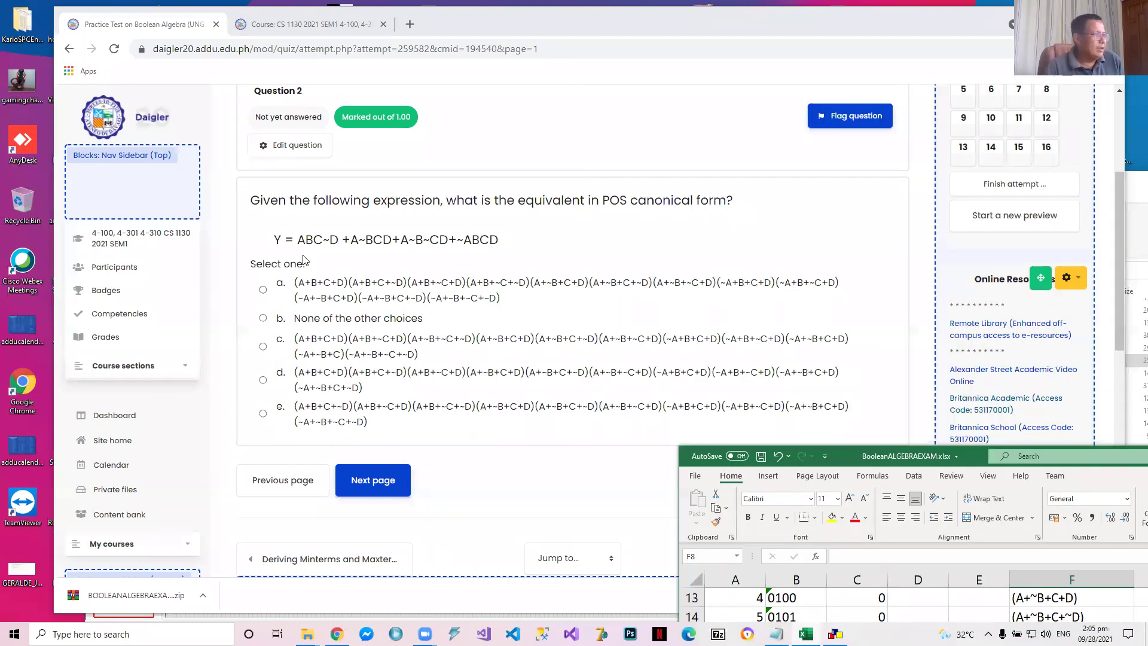
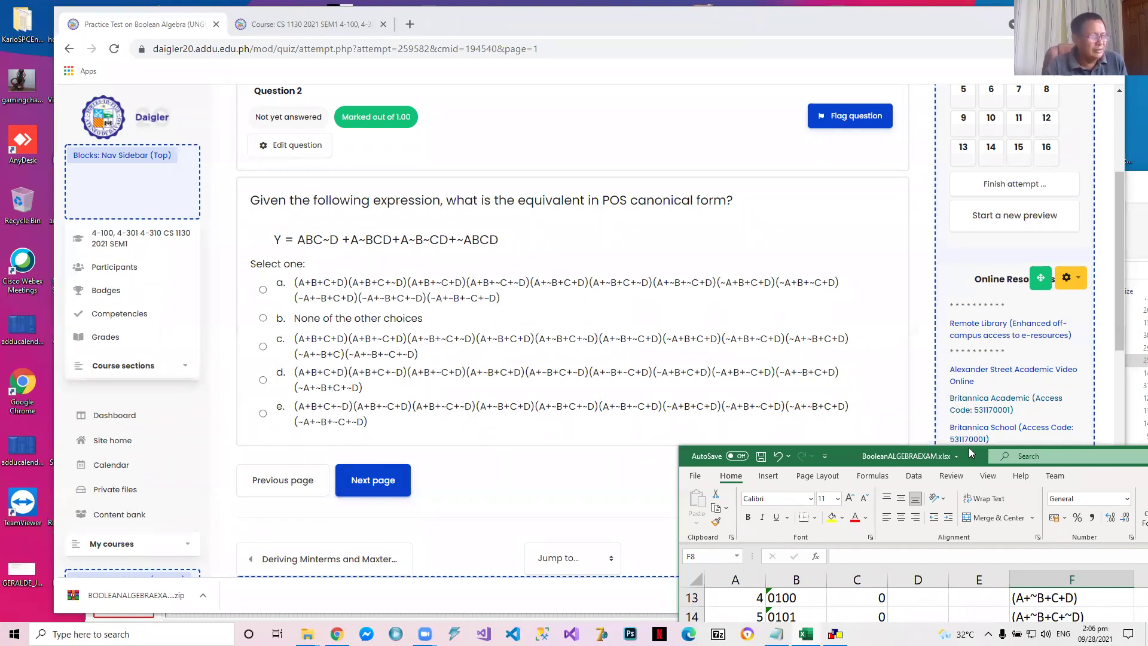
Bring the workbook's maxterm list back beside the quiz choices and select answer a for Question 2
drag(968, 447, 880, 195)
scroll(986, 428, up, 4)
scroll(986, 429, down, 1)
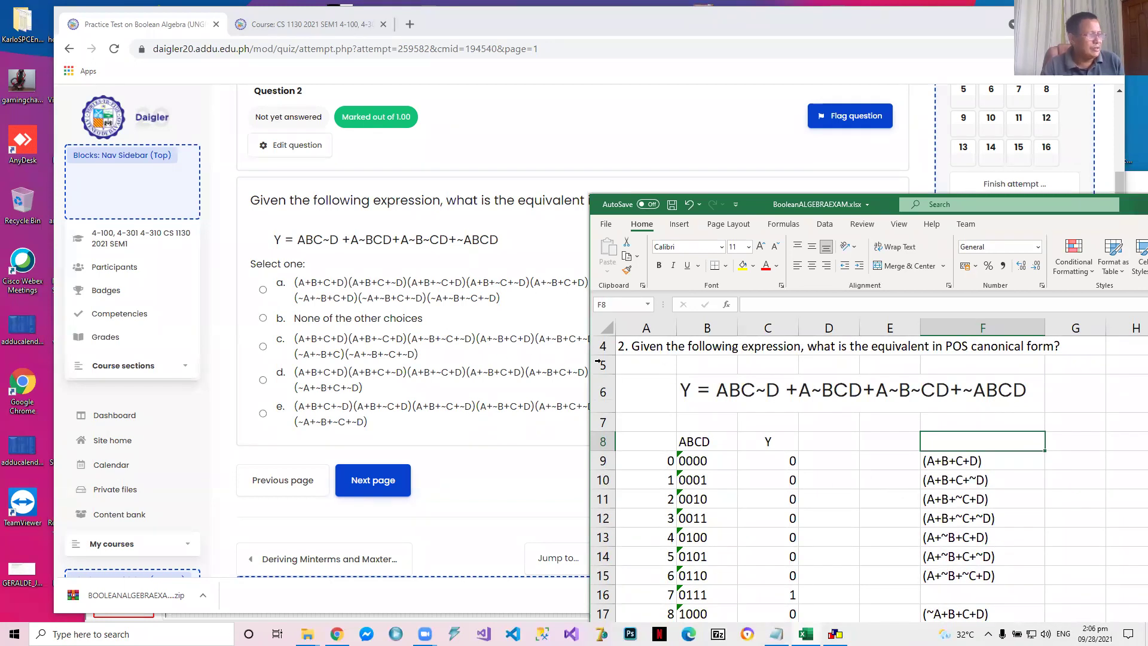
click(263, 289)
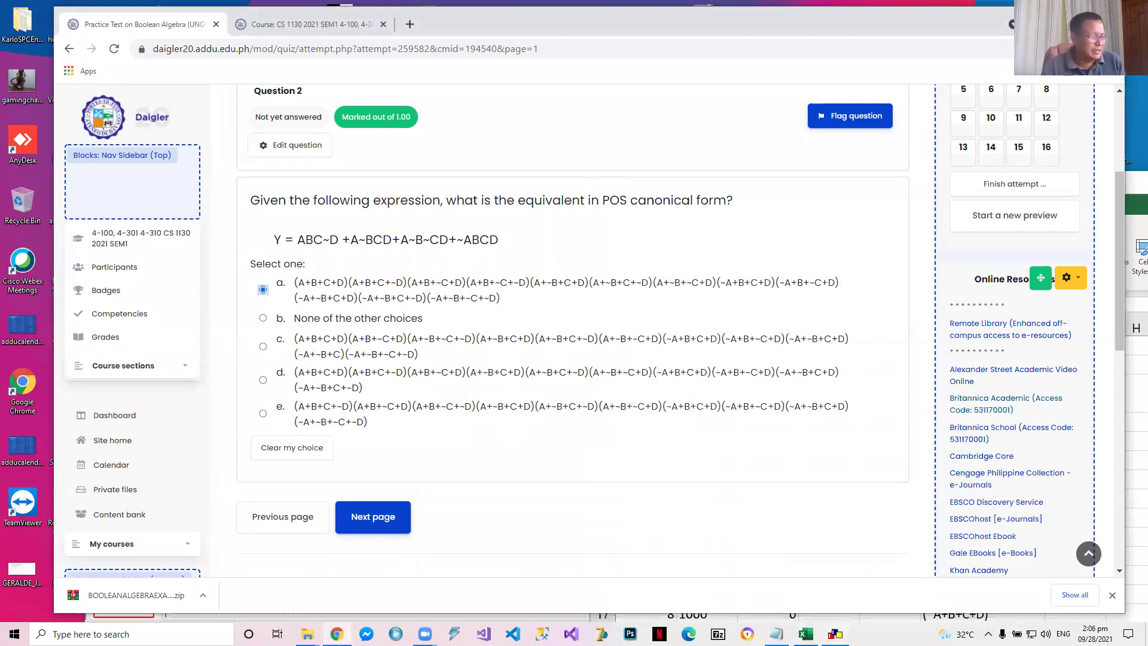
Switch back to the Excel workbook and check answer a against the maxterms listed through row 1111
key(alt+Tab)
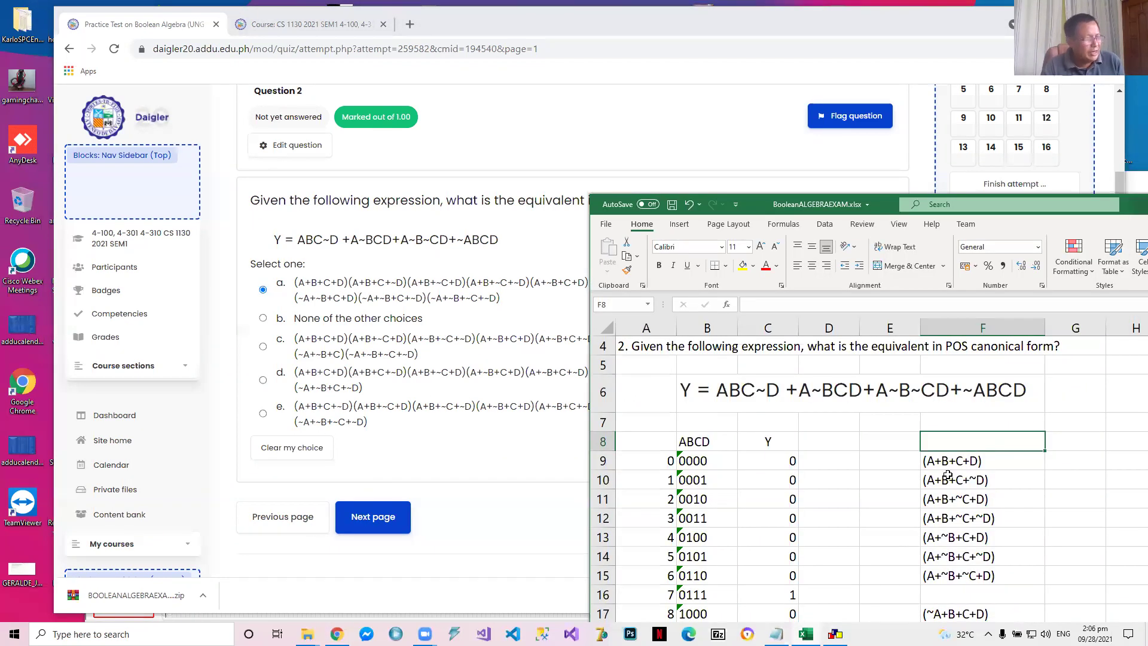
scroll(717, 390, down, 4)
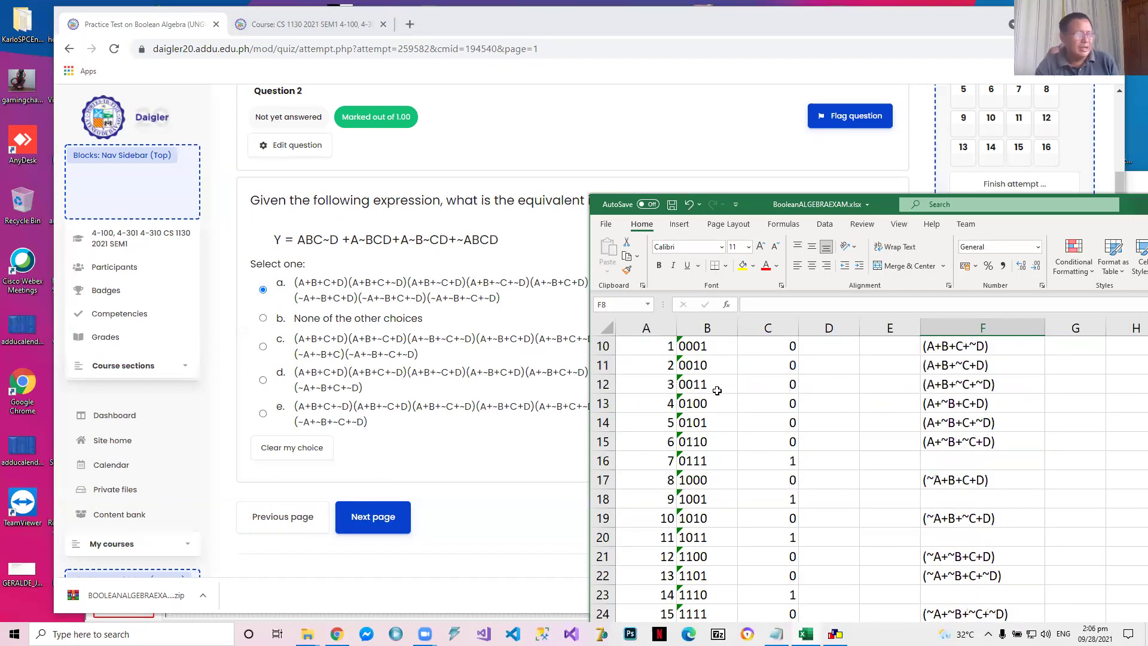
Save the exam workbook, advance the practice quiz to question 3 and bring its truth table and choices into view
scroll(717, 390, up, 3)
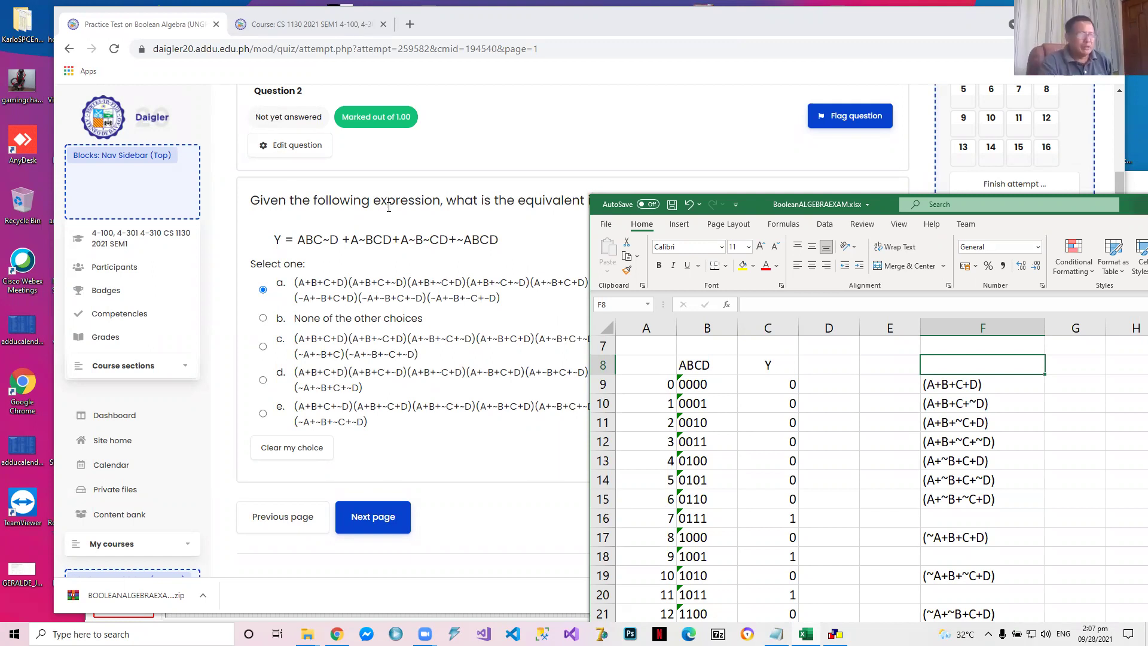
click(672, 205)
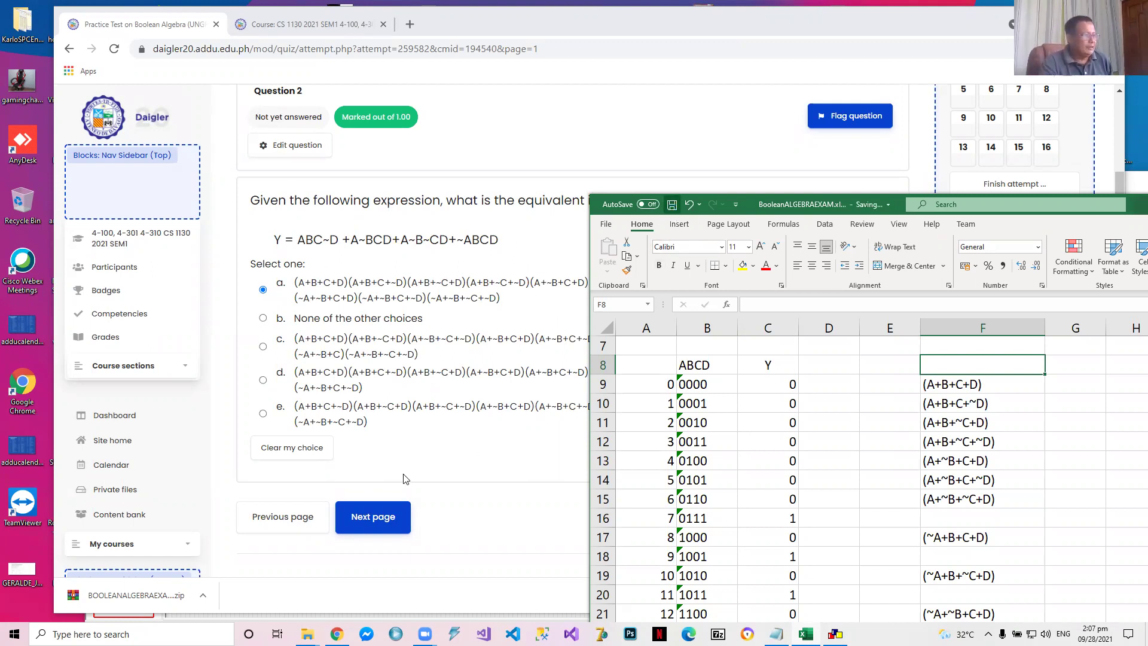
click(375, 516)
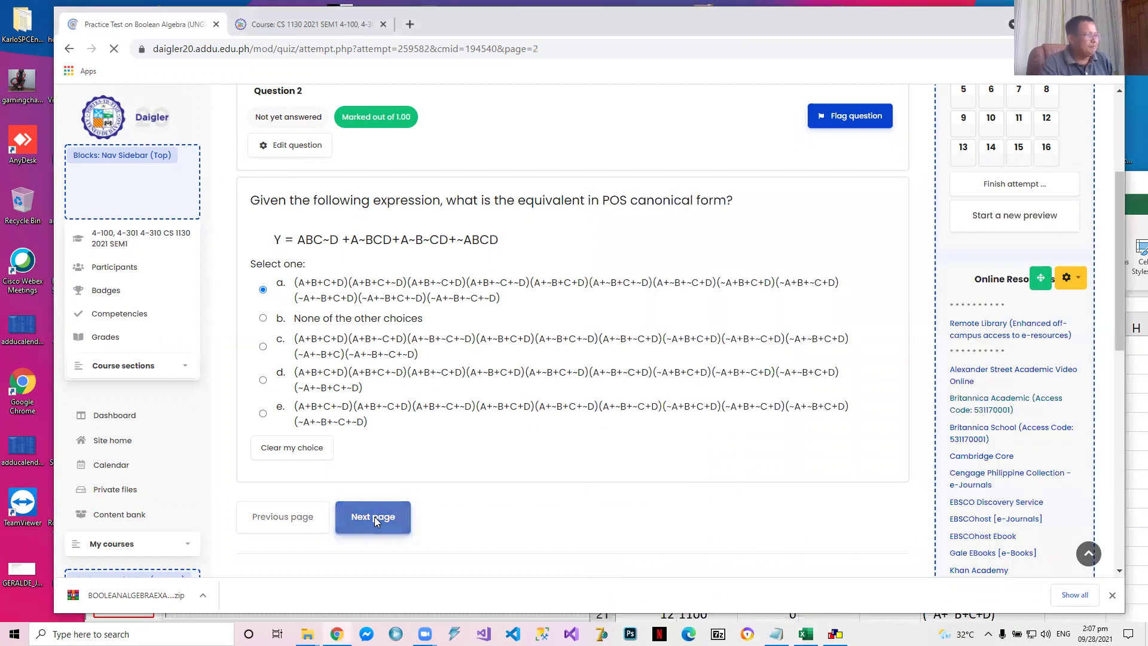
scroll(407, 456, down, 2)
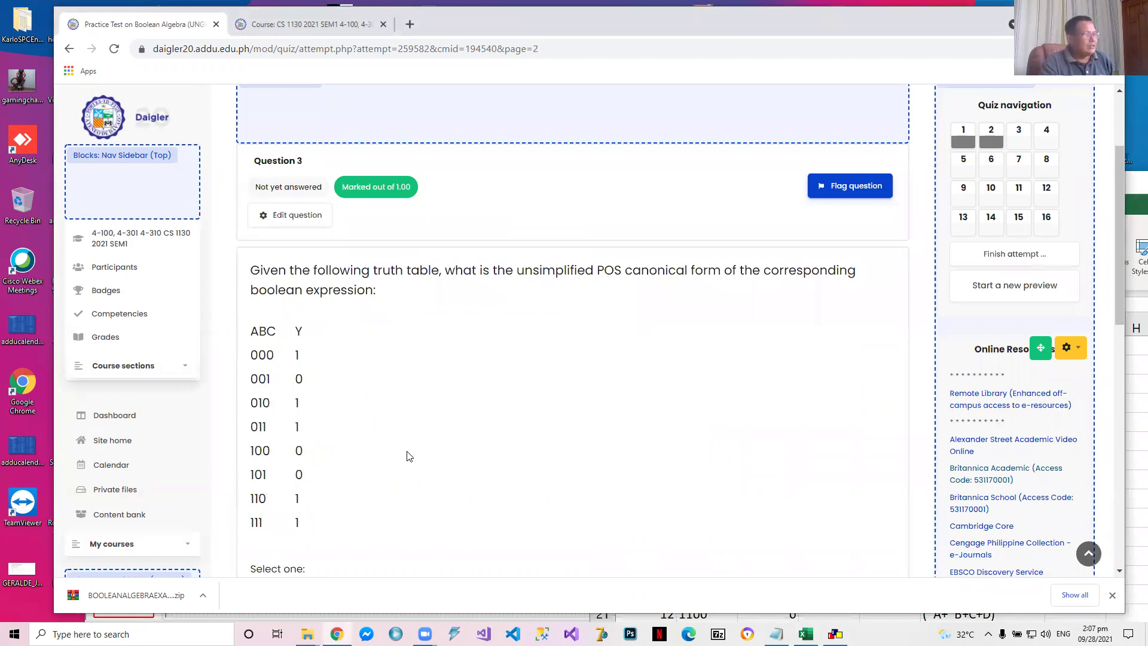
scroll(406, 456, down, 2)
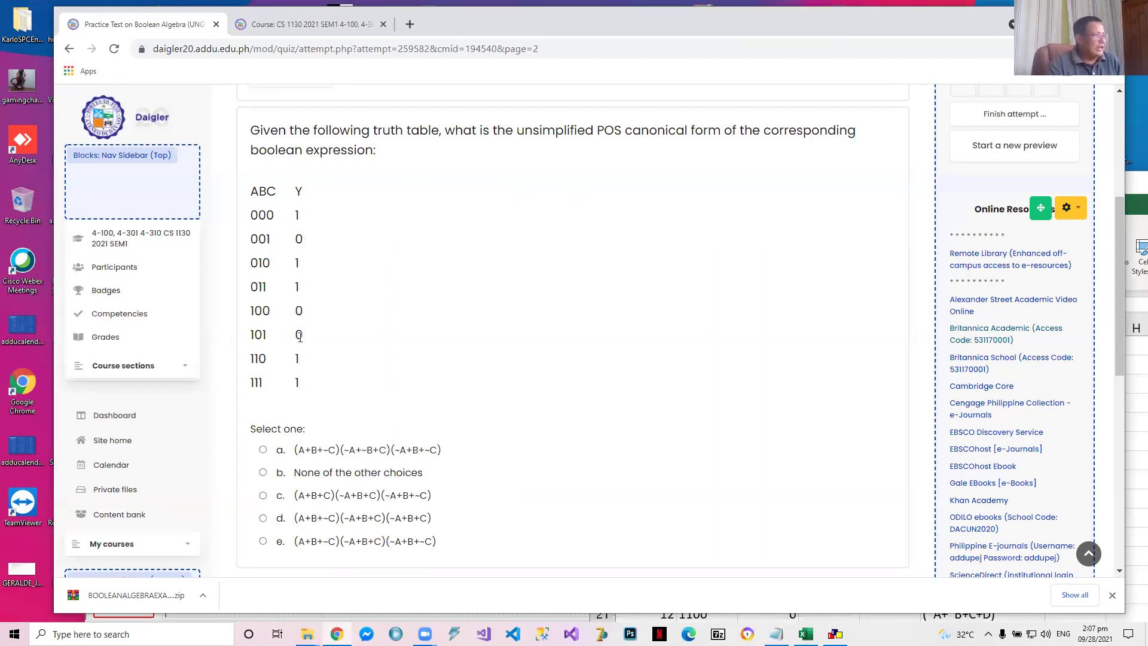
Switch to the BooleanALGEBRAEXAM workbook in Excel, move its window clear of the choices and open sheet 3
key(alt+Tab)
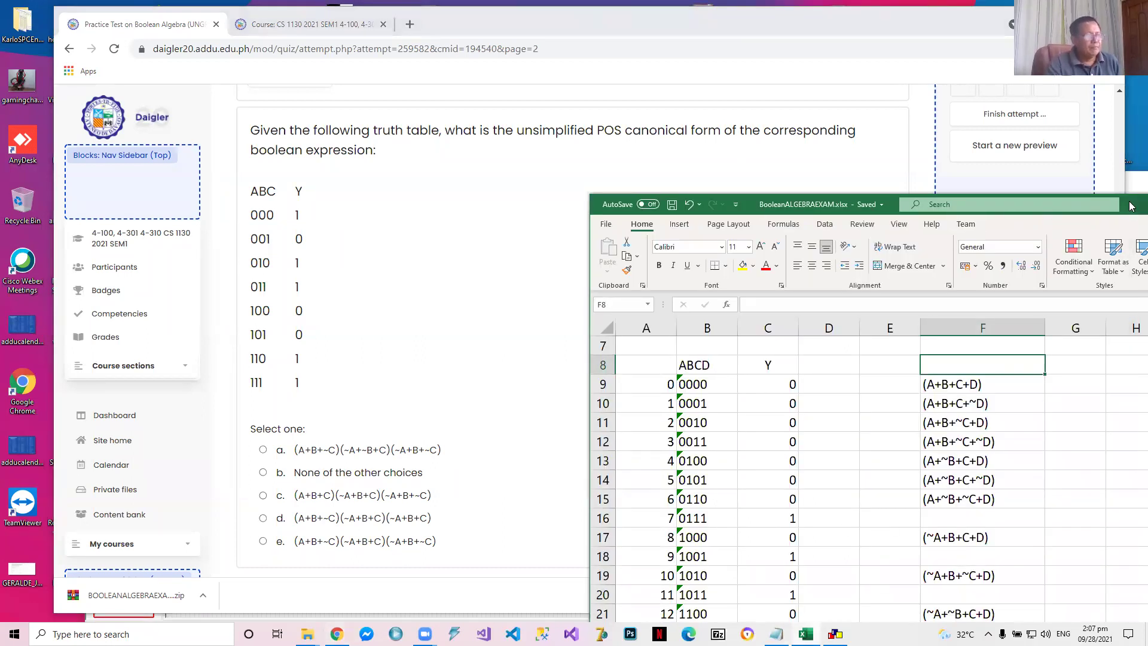
drag(1131, 205, 1025, 34)
click(589, 499)
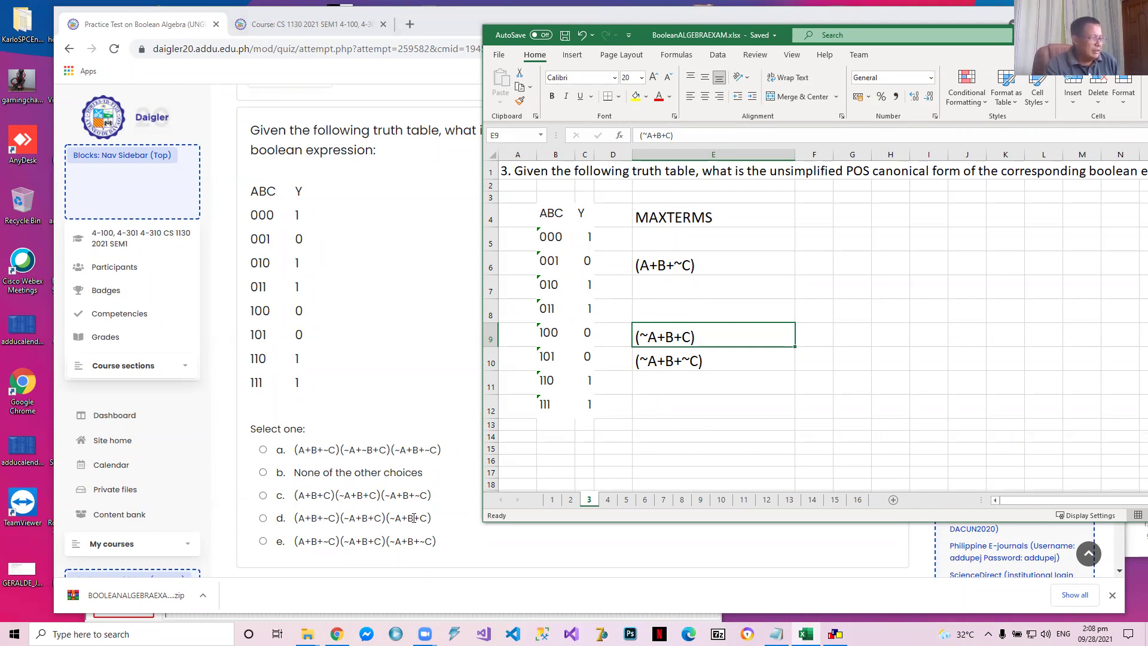
Answer question 3 in the Chrome quiz with option e, (A+B+~C)(~A+B+C)(~A+B+~C), and advance to question 4
click(263, 541)
scroll(394, 491, down, 1)
scroll(393, 491, down, 1)
click(378, 502)
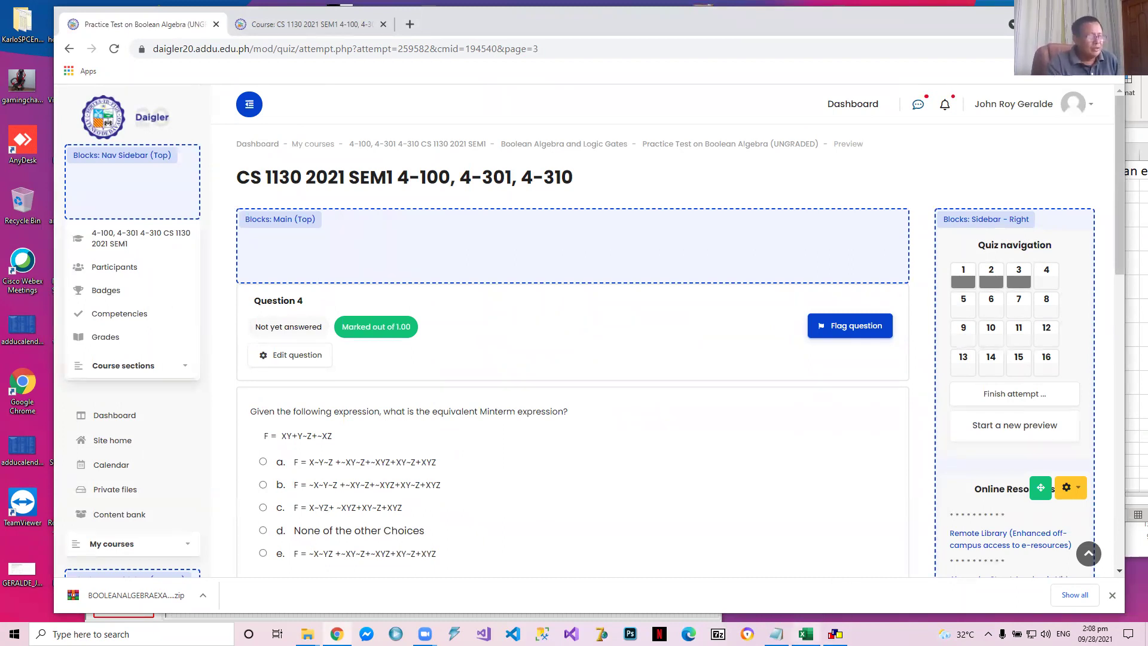
Open sheet 4 of the Excel workbook and the question 4 circuit on page 2 in CEDAR Logic Simulator
click(806, 633)
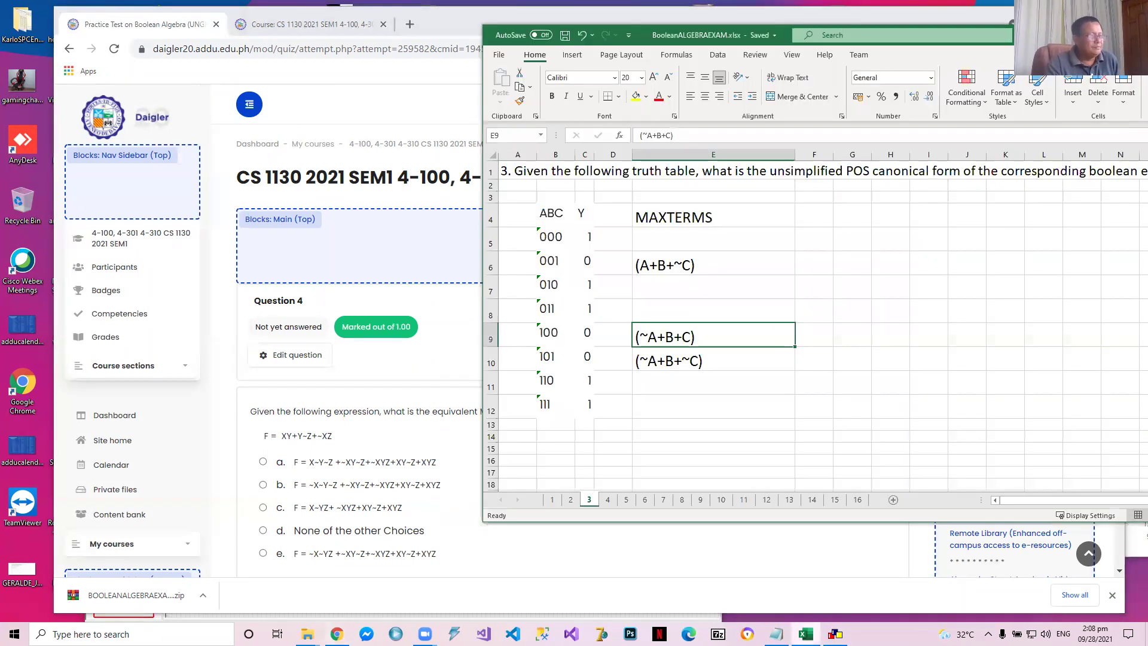
click(608, 500)
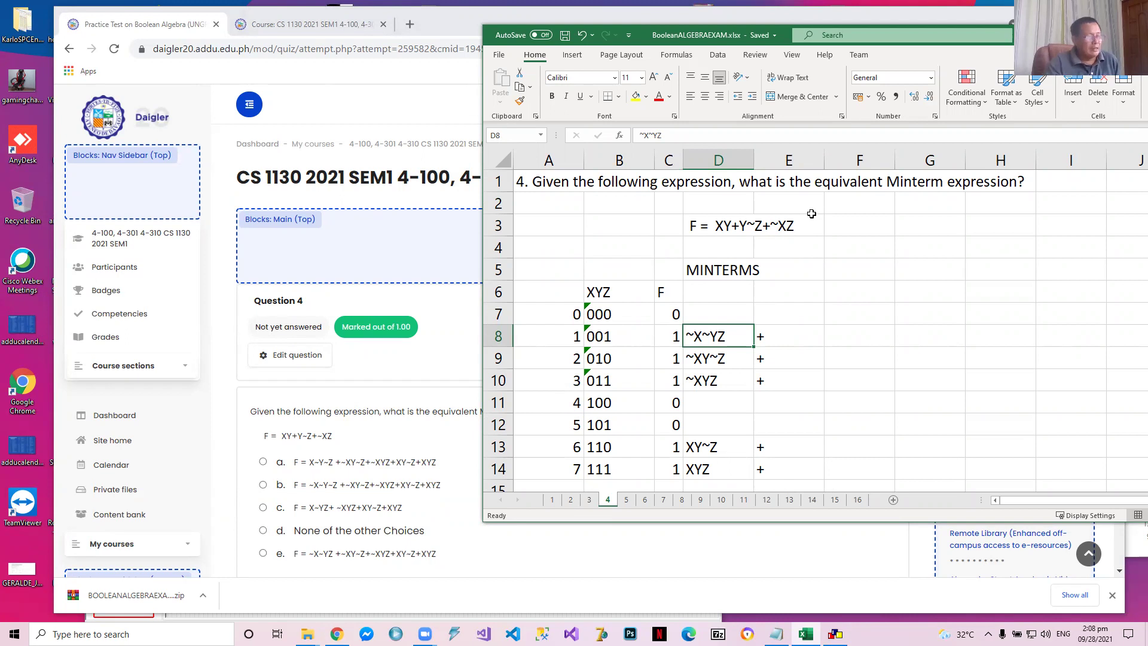
click(835, 633)
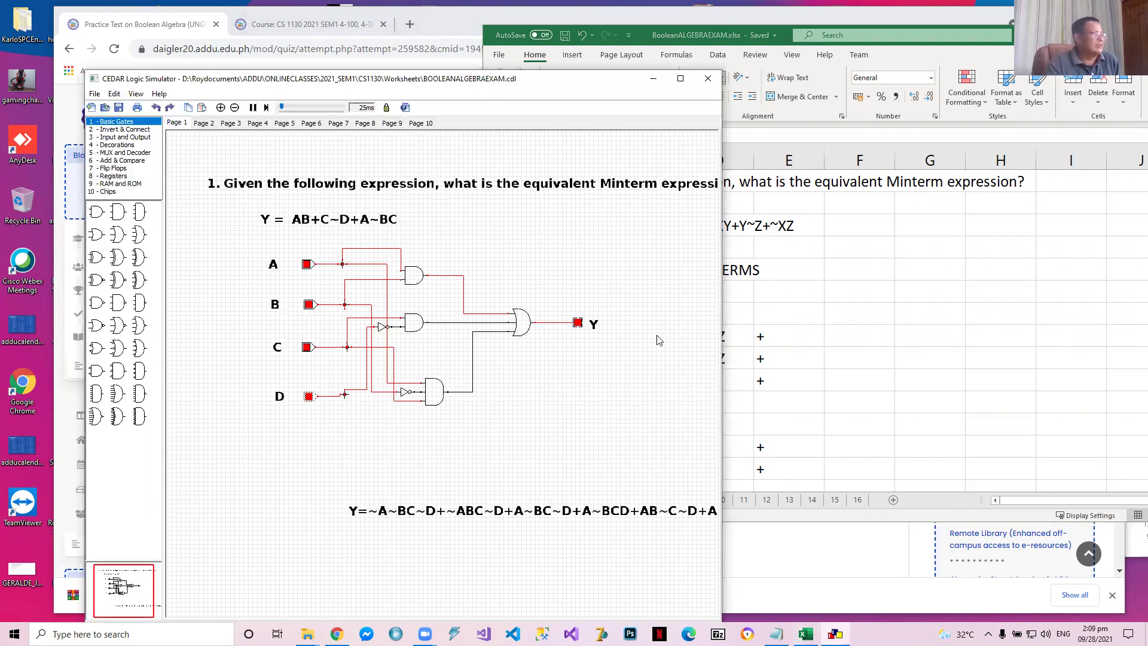
click(202, 123)
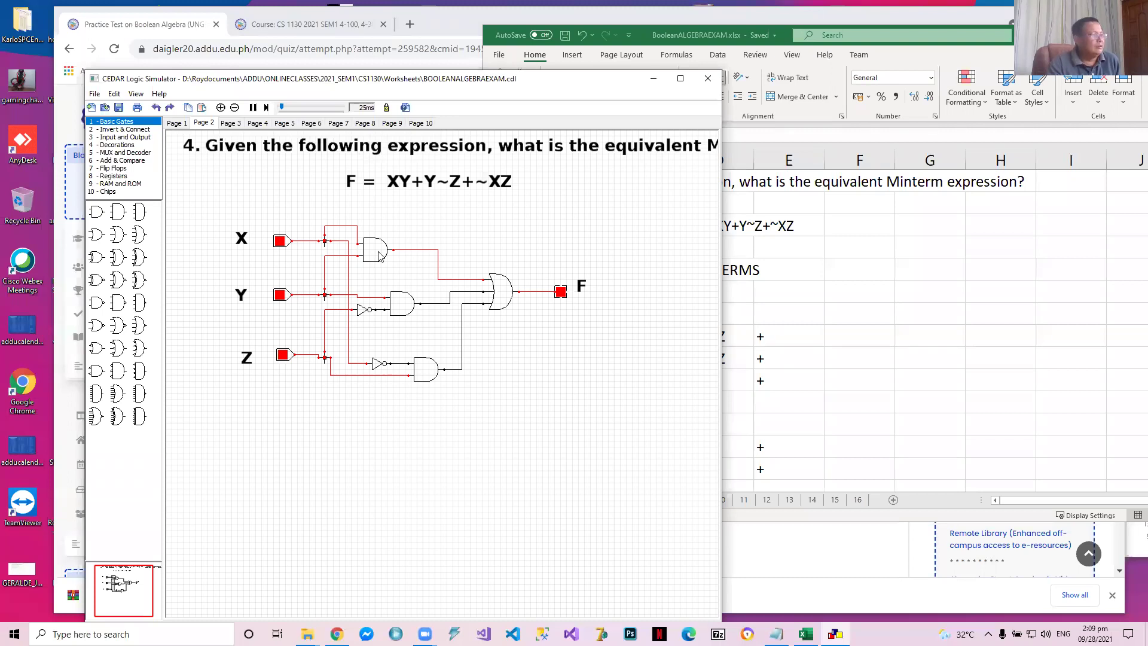
Switch the X, Y and Z inputs of the question 4 circuit to 0
click(281, 241)
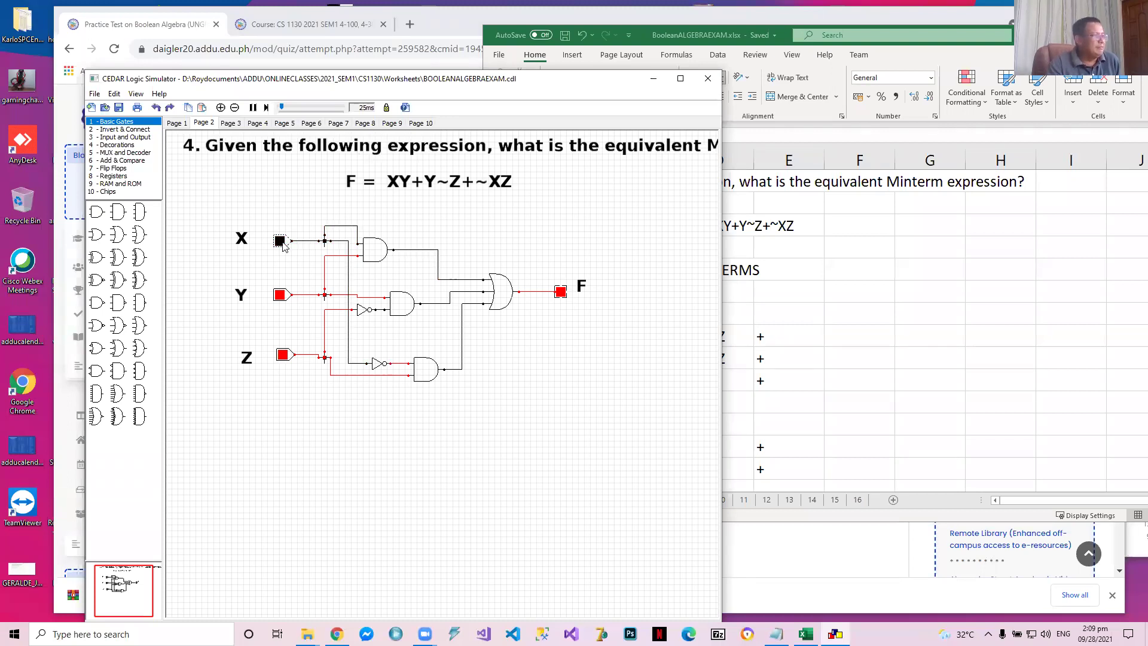
click(283, 355)
click(279, 295)
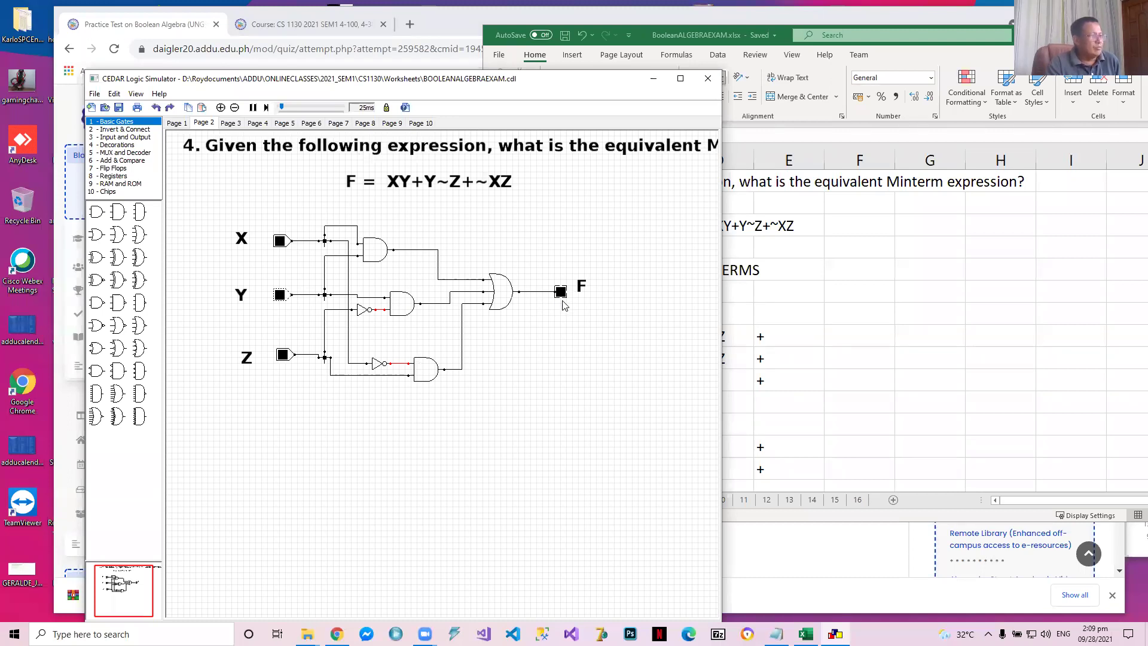
Clear the F values and minterms for all eight truth table rows, C7:D14, on sheet 4 in Excel
click(927, 401)
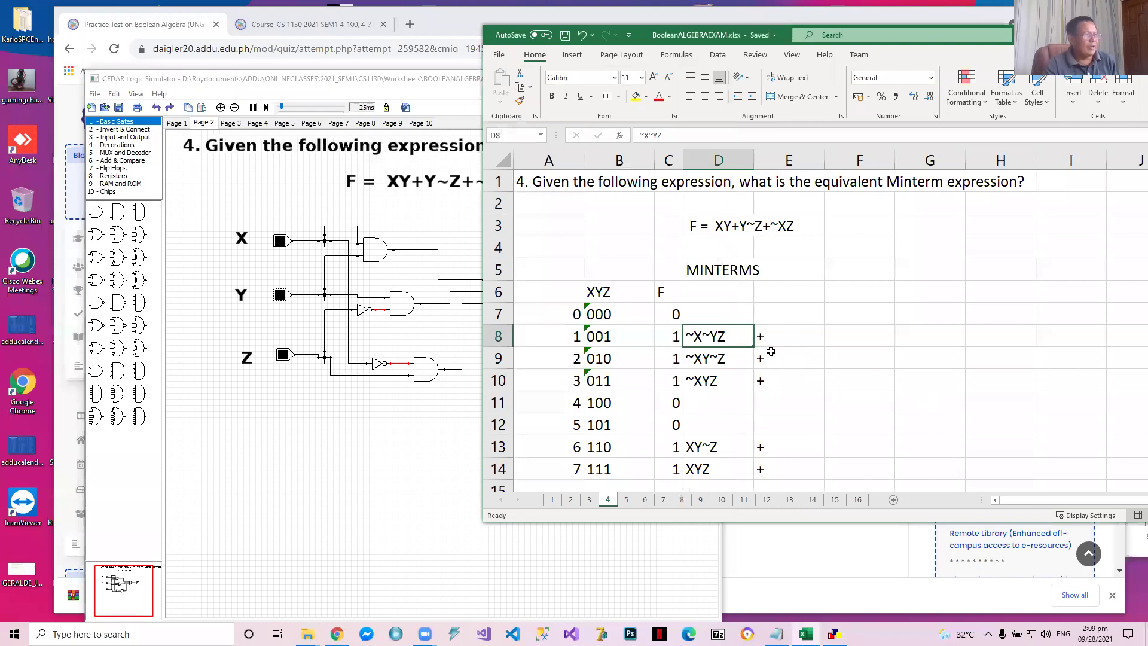
click(663, 305)
drag(663, 305, 718, 380)
key(Delete)
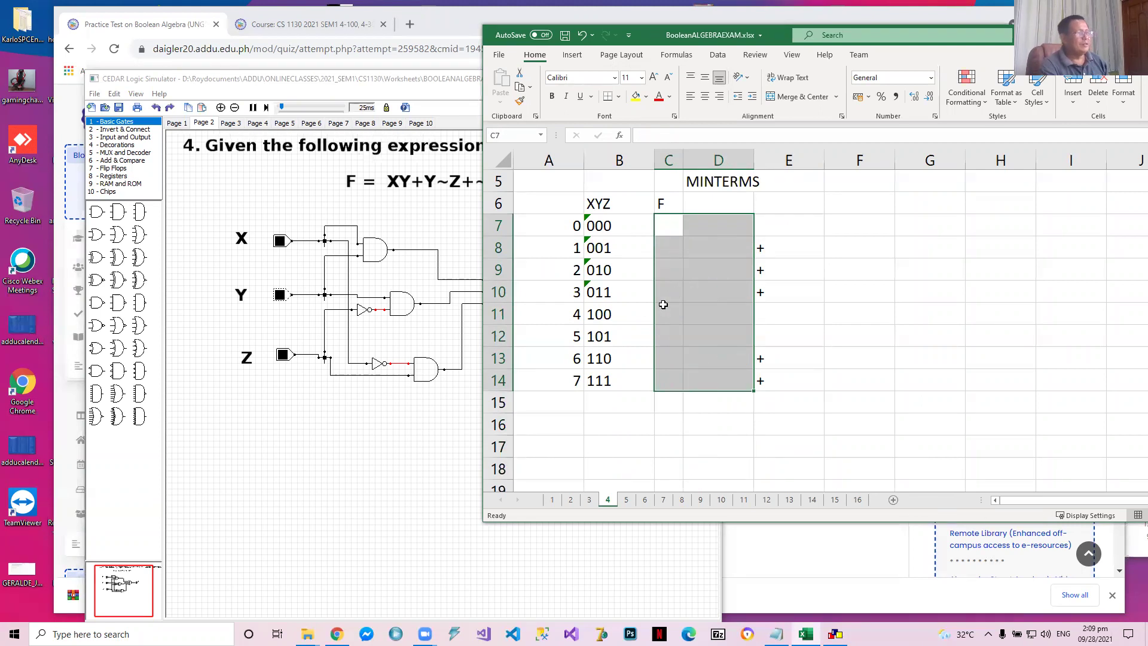
key(Left)
key(Up)
key(Up)
key(Up)
key(Down)
key(Down)
key(Down)
key(Up)
key(Up)
key(Up)
key(Up)
key(Up)
key(Up)
key(Down)
key(Down)
key(Down)
key(Down)
key(Down)
key(Down)
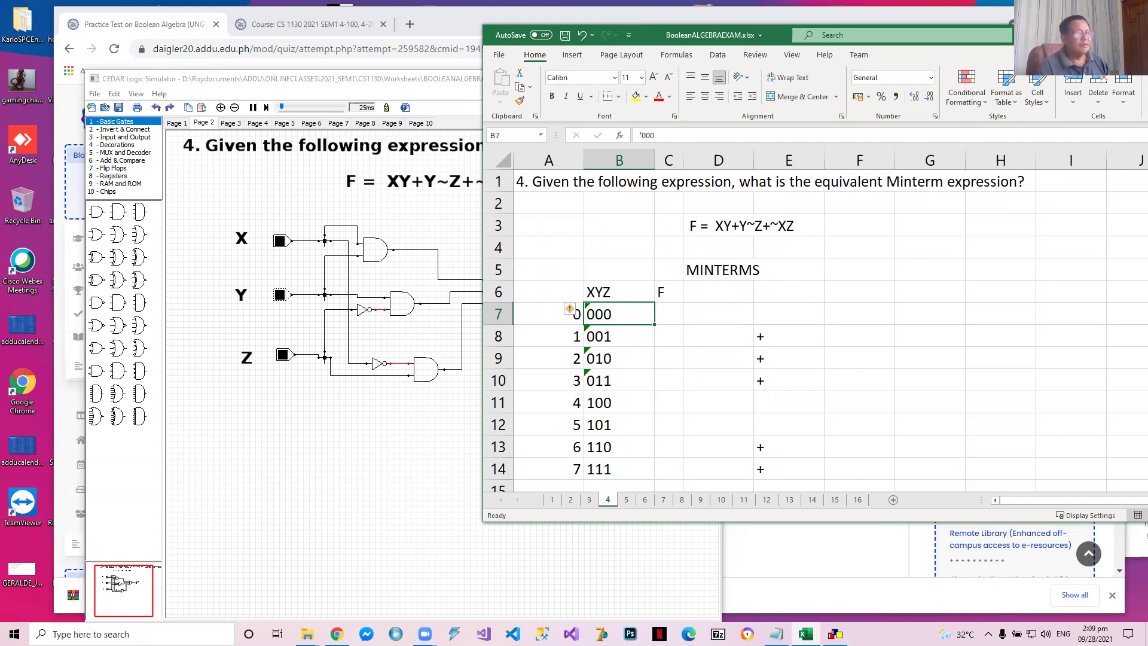
Arrange the Excel workbook and CEDAR Logic Simulator windows side by side so the circuit and truth table are both visible
drag(592, 36, 807, 49)
click(424, 80)
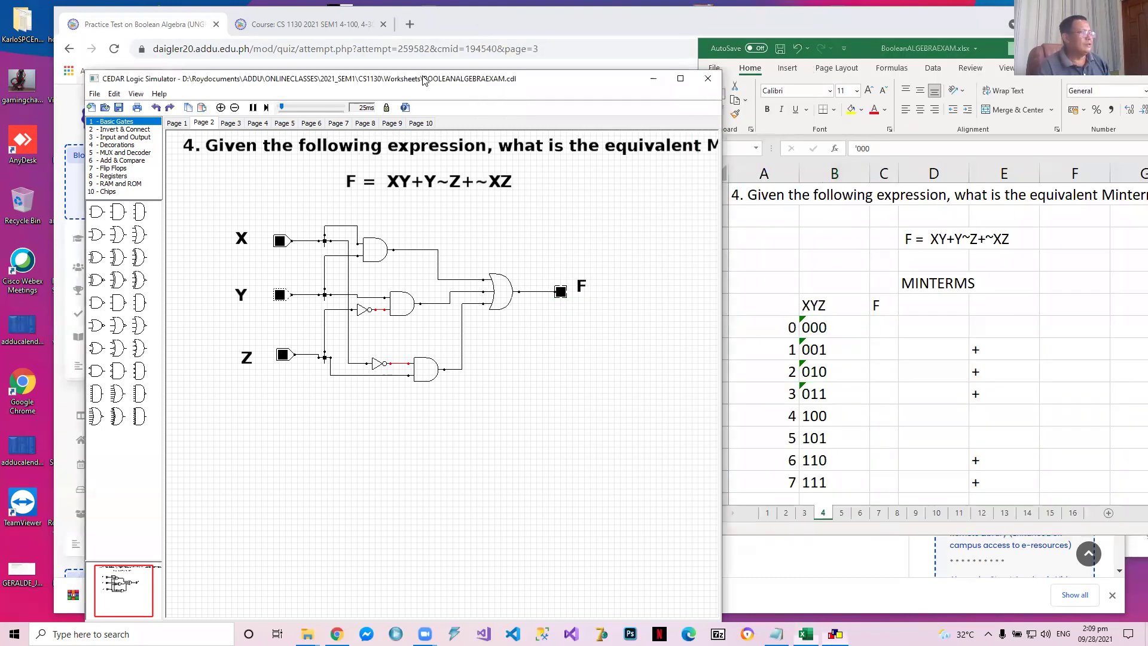
drag(424, 79, 376, 67)
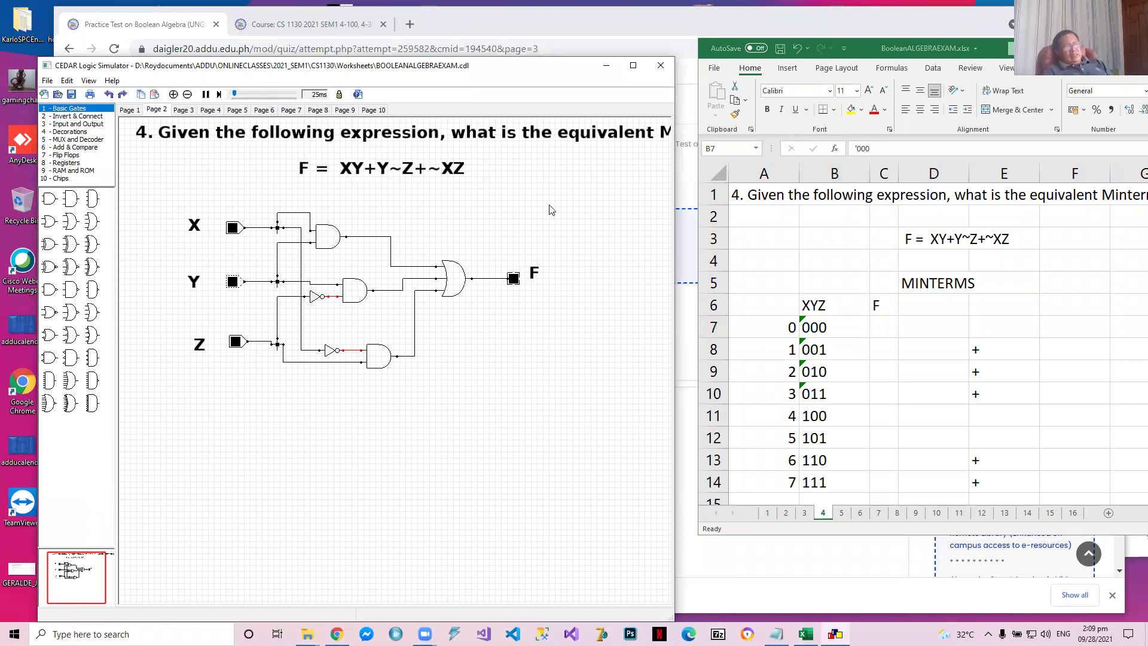
Enter 0 as the F value for row 000 in cell C7 of the truth table
double_click(870, 327)
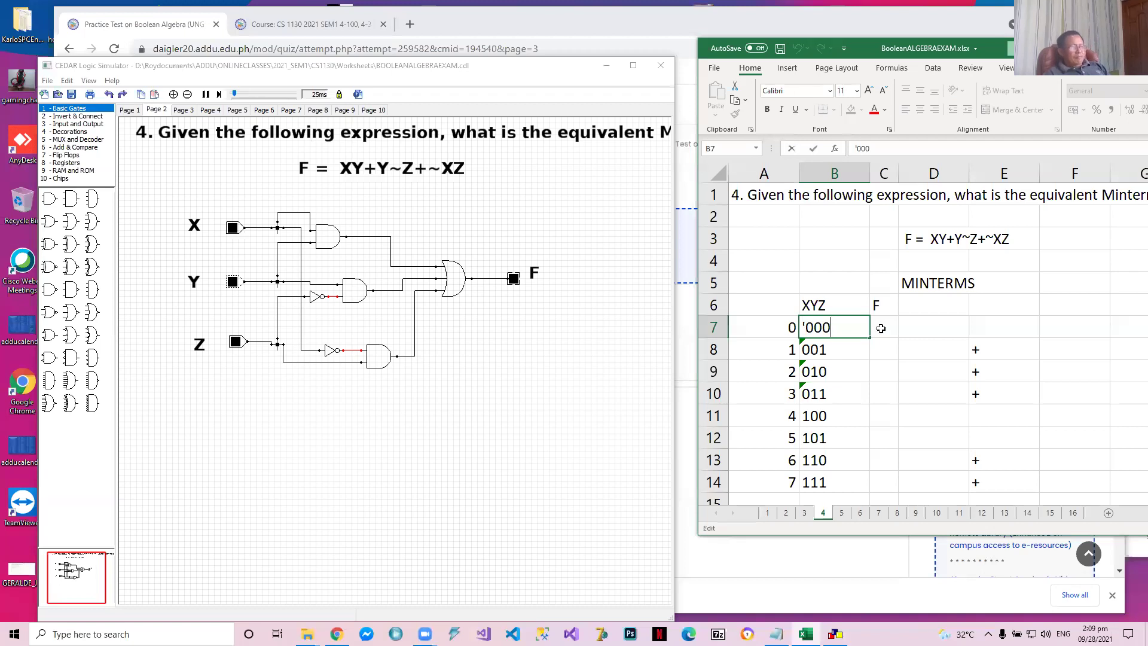
click(881, 328)
text(0)
key(Return)
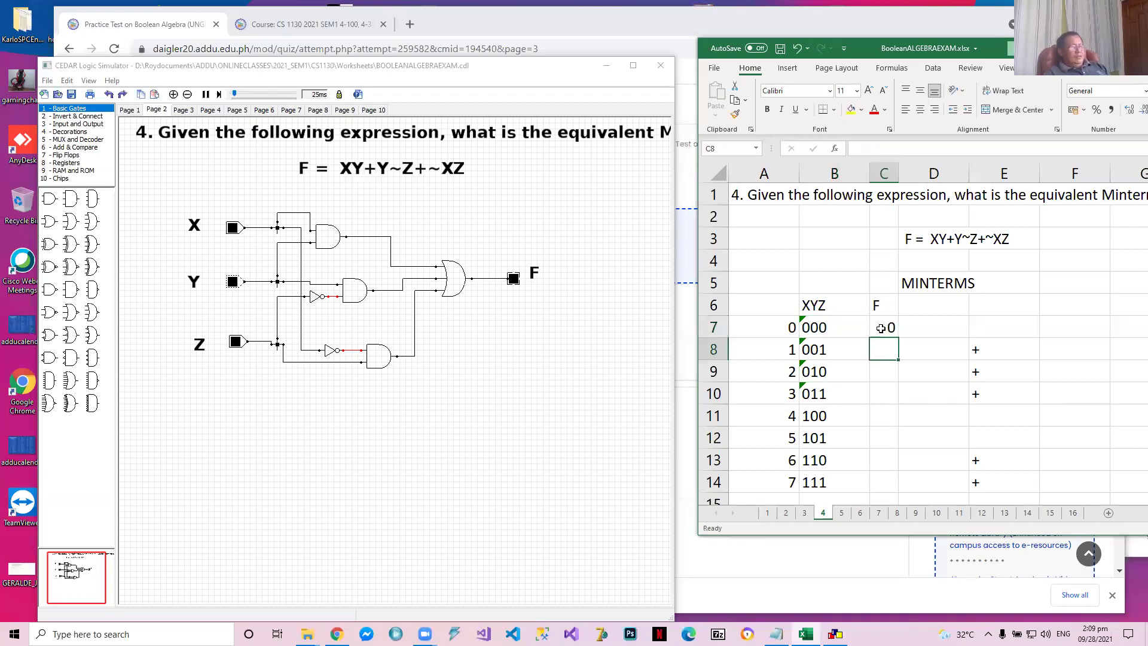
Switch circuit input Z to 1, and record F value 1 and minterm ~X~YZ for row 001 in the Excel truth table
click(235, 342)
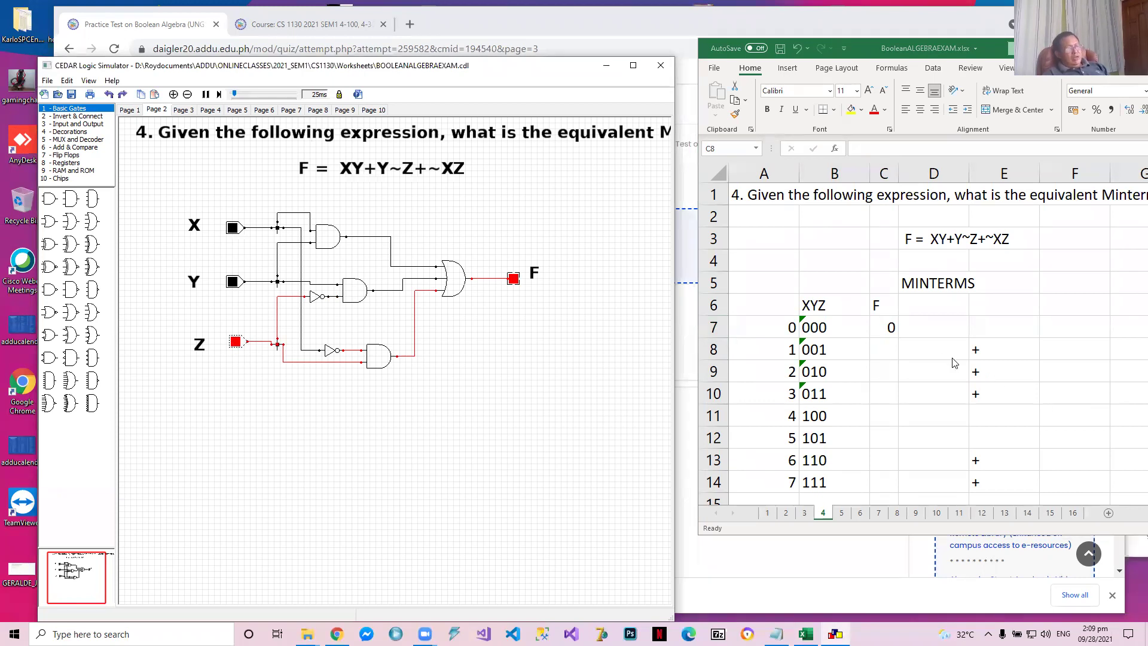
click(874, 352)
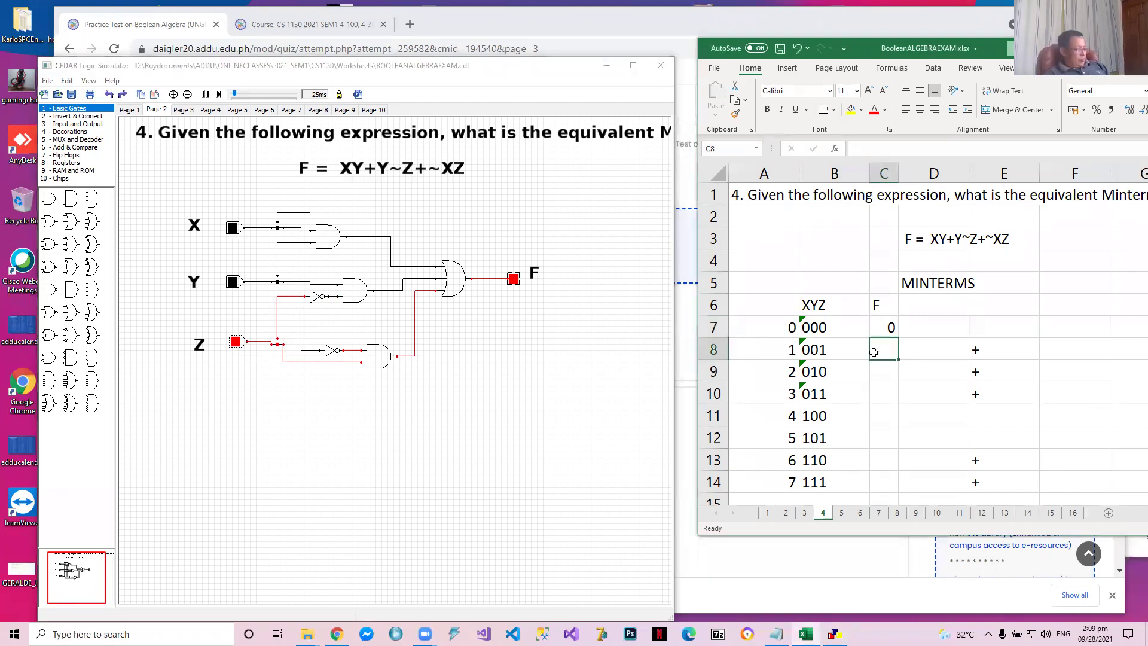
text(1)
key(Tab)
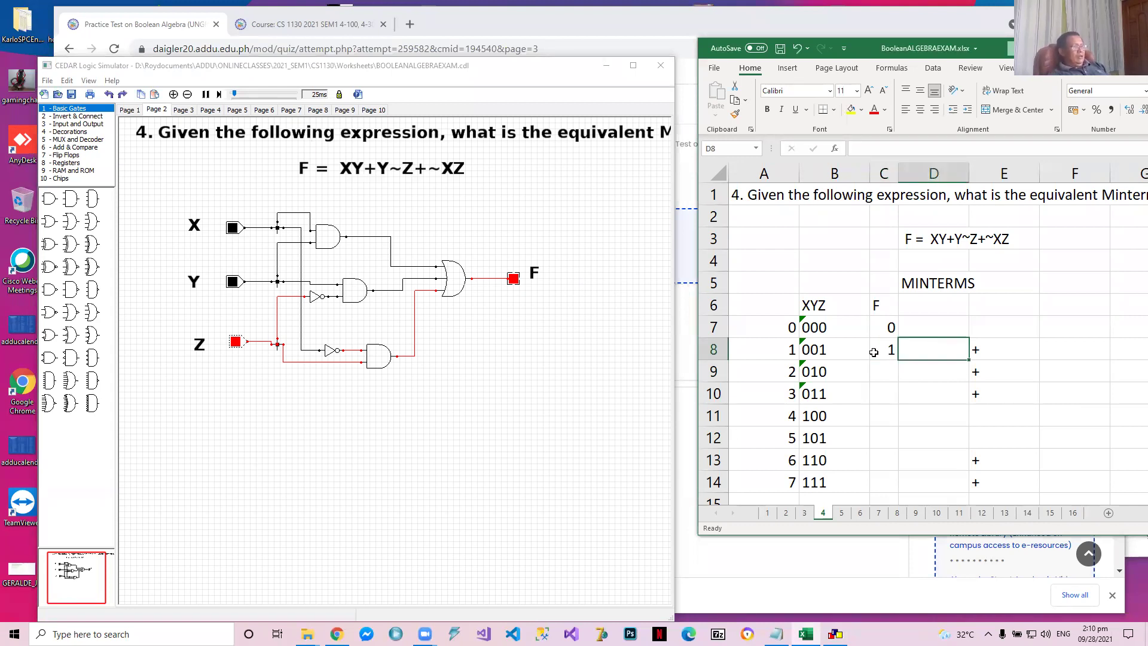
text(~X)
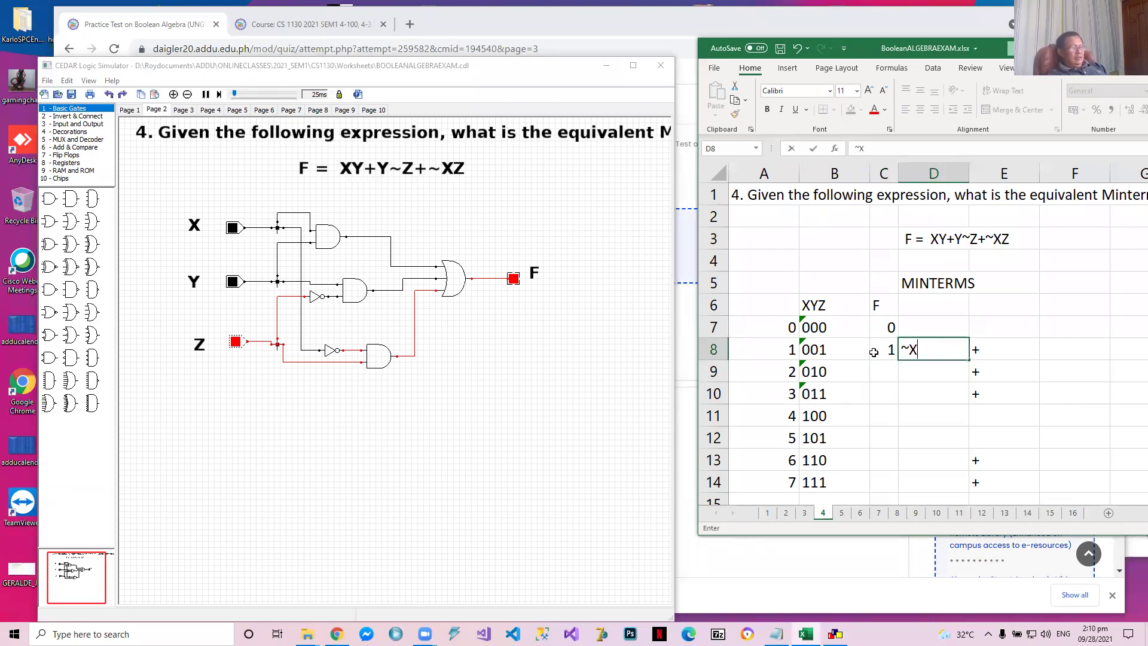
text(~YU)
key(BackSpace)
text(Z)
key(Return)
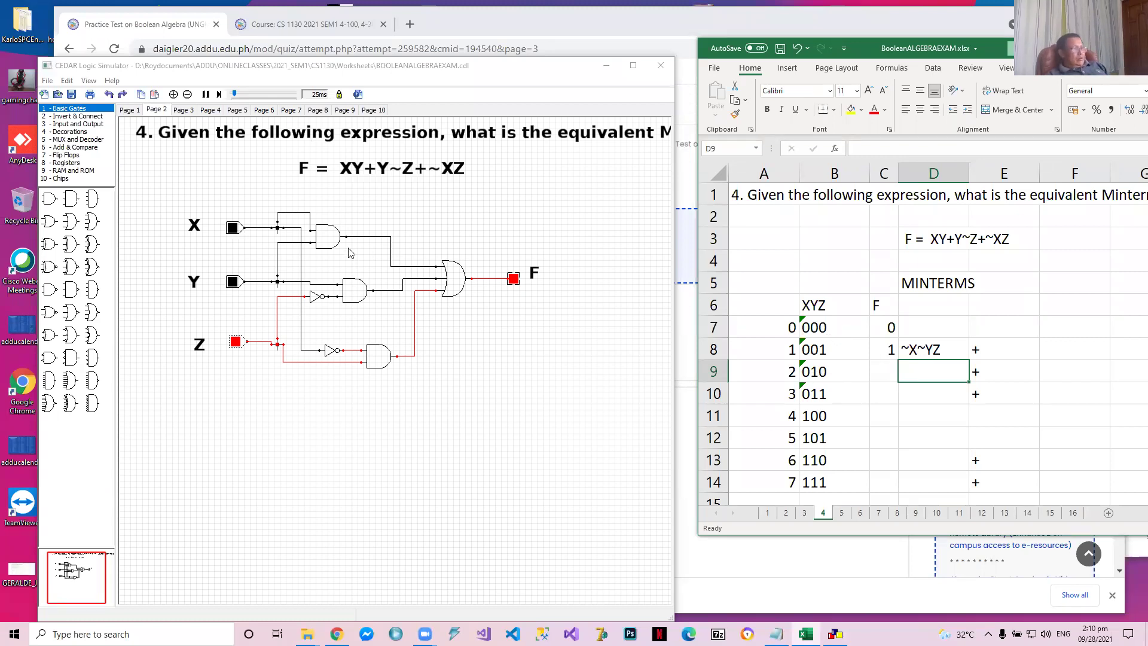
Set circuit inputs Y to 1 and Z to 0, and record F value 1 and minterm ~XY~Z for row 010 in Excel
click(233, 282)
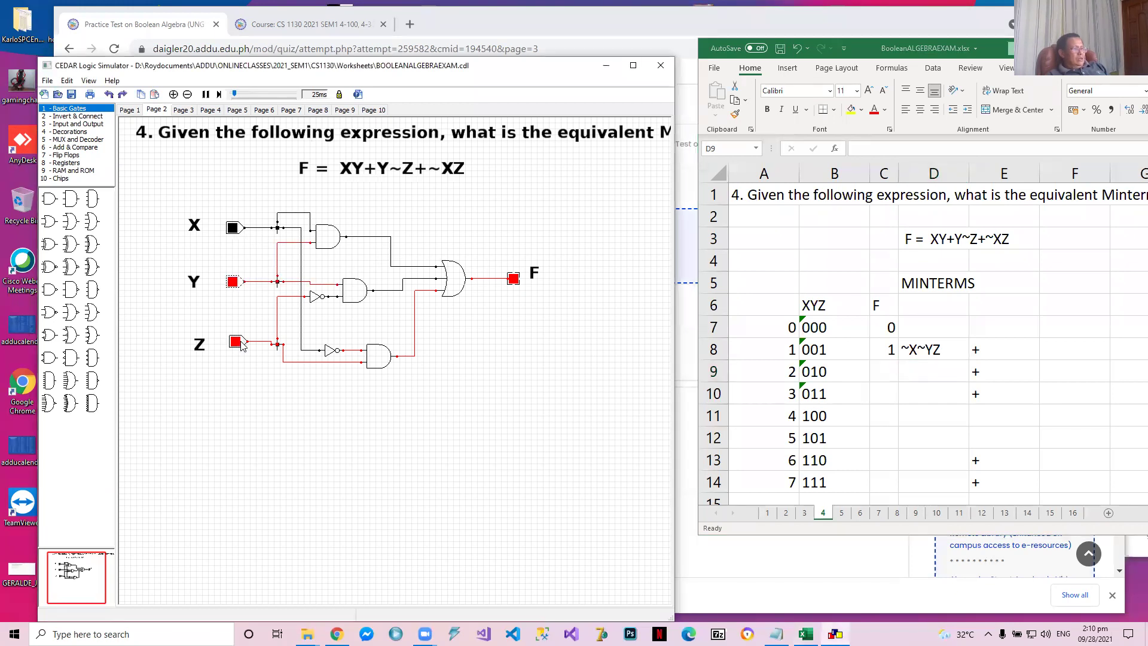
click(232, 346)
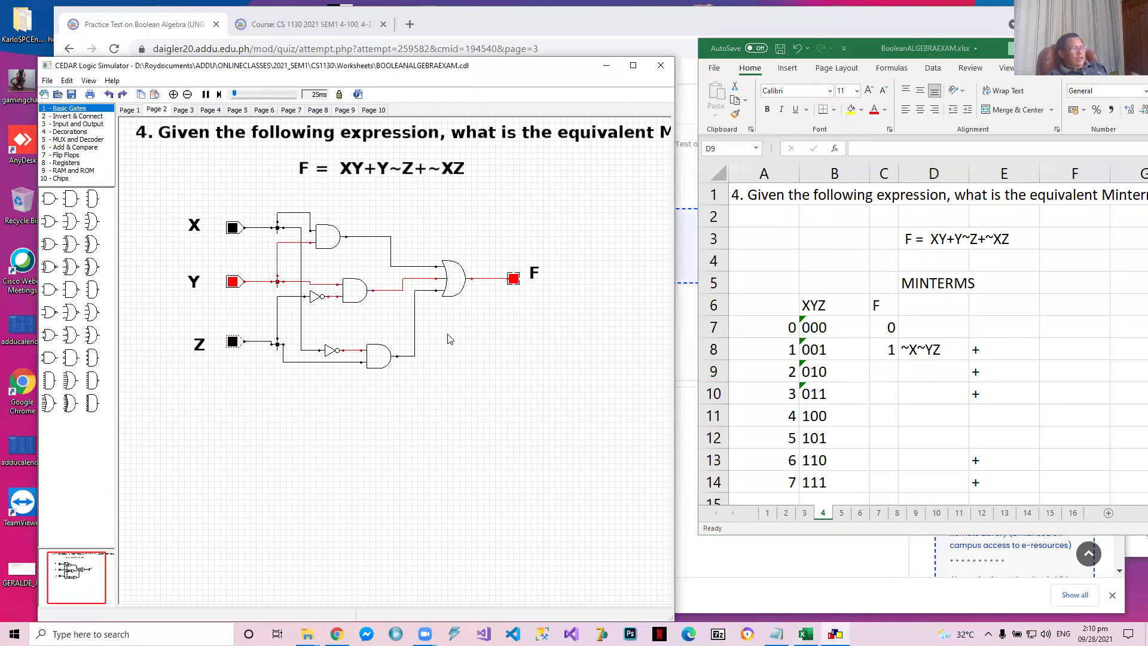
click(889, 369)
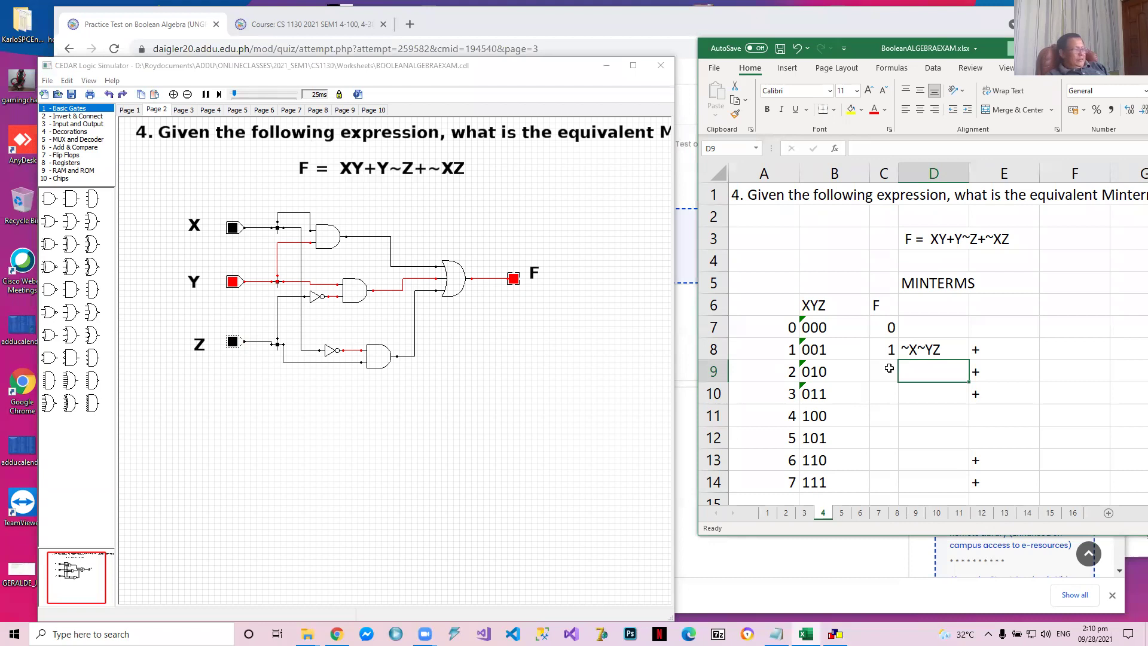
click(889, 368)
text(1)
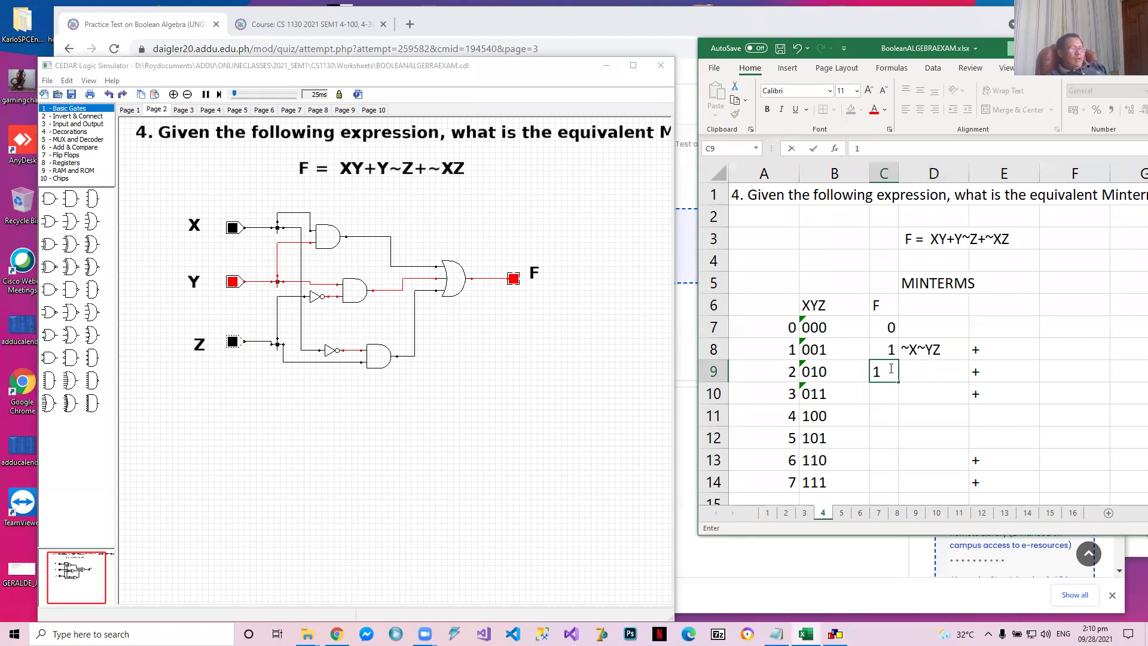
key(ctrl+Return)
key(Right)
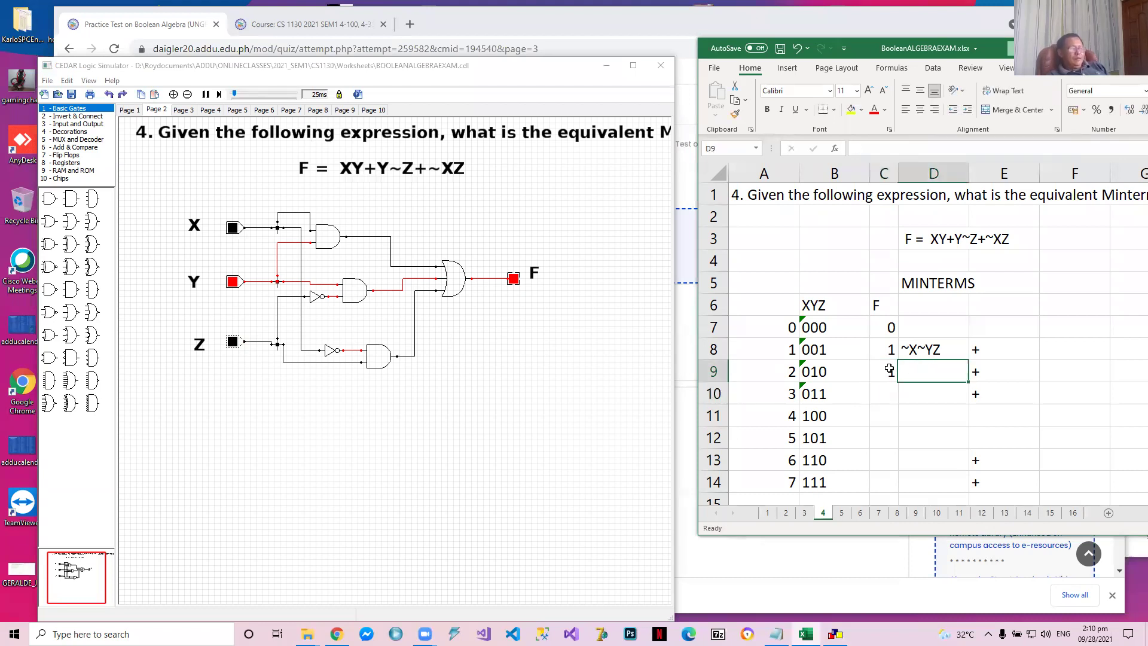
text(~)
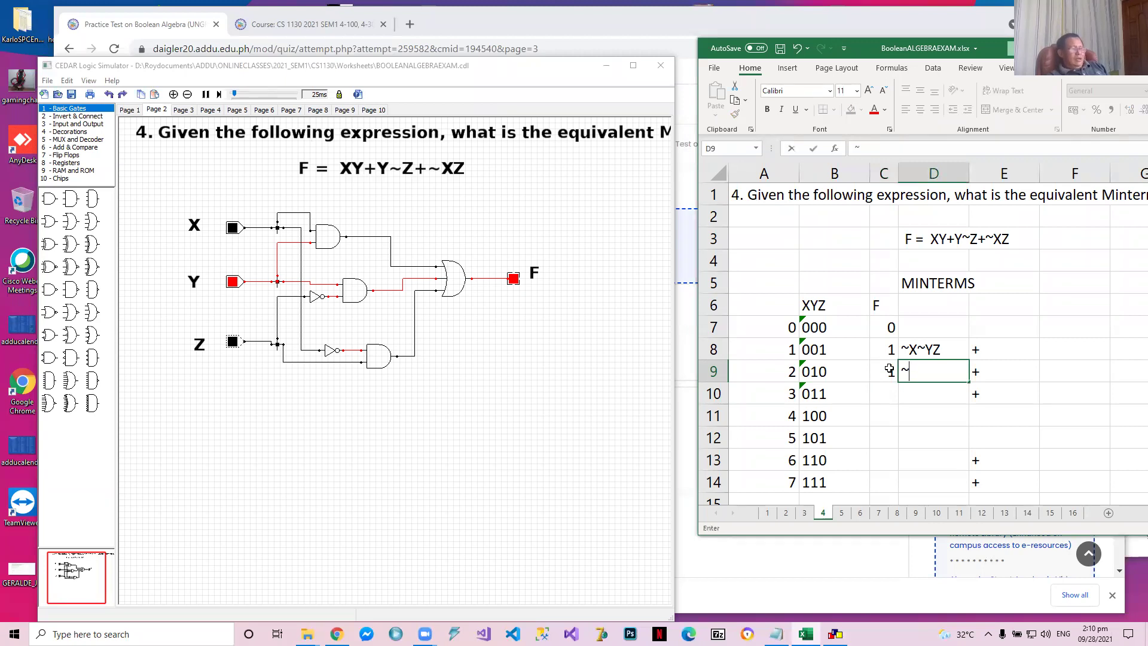
text(XY~Z)
key(Return)
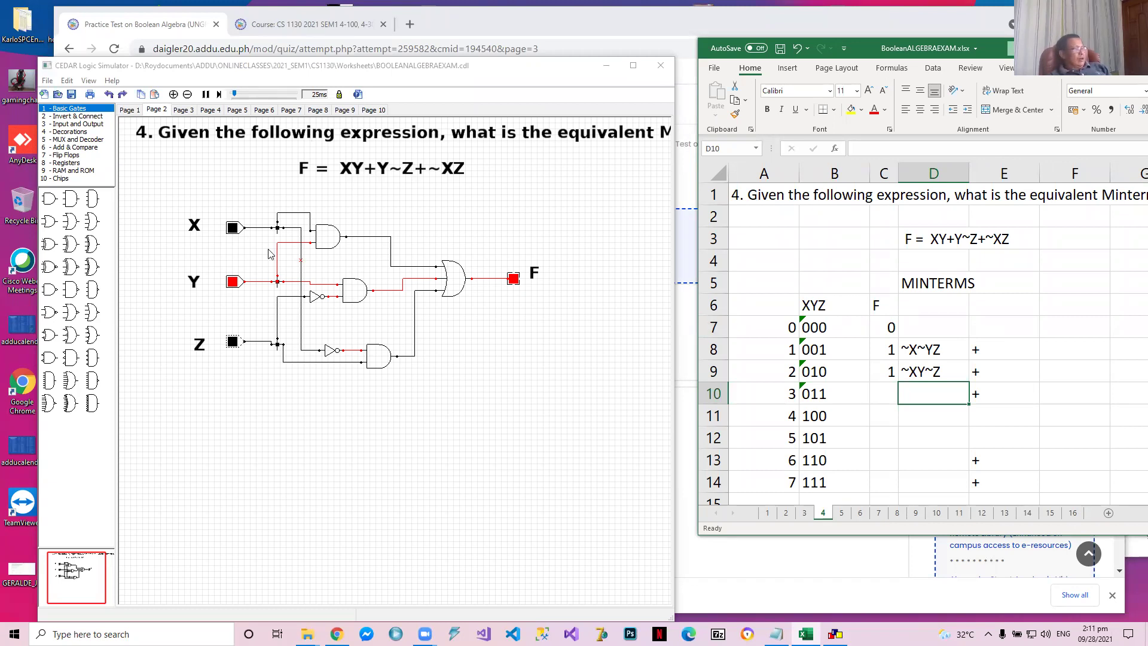
Switch circuit input Z to 1, and record F value 1 and minterm ~XYZ for row 011 in the Excel truth table
click(232, 341)
click(232, 341)
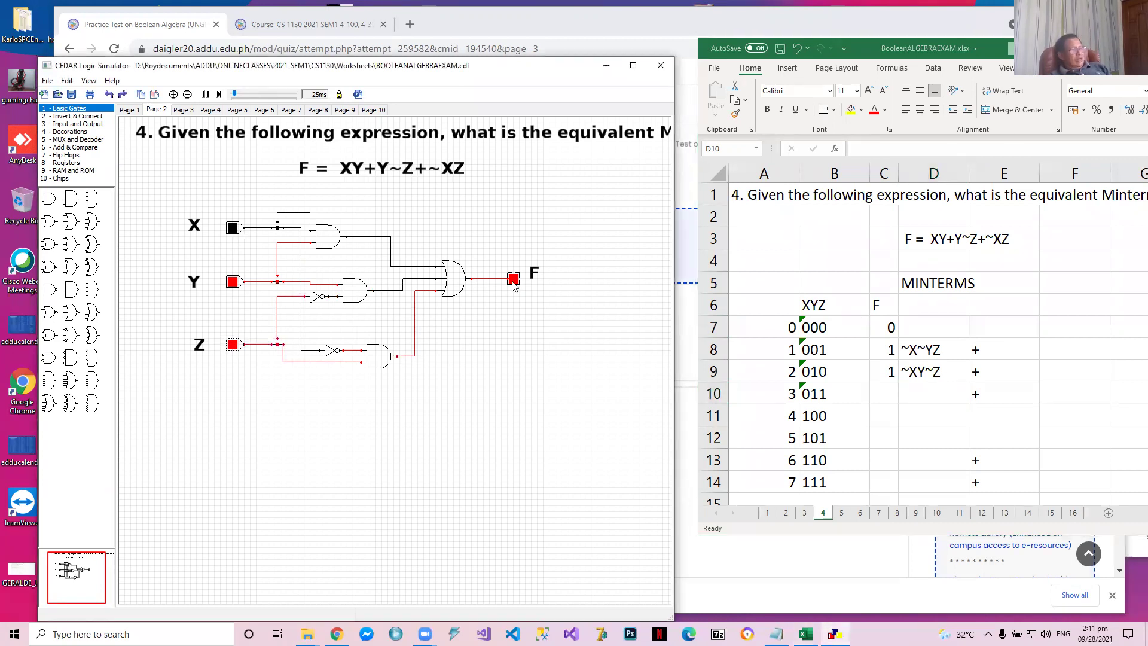
click(883, 396)
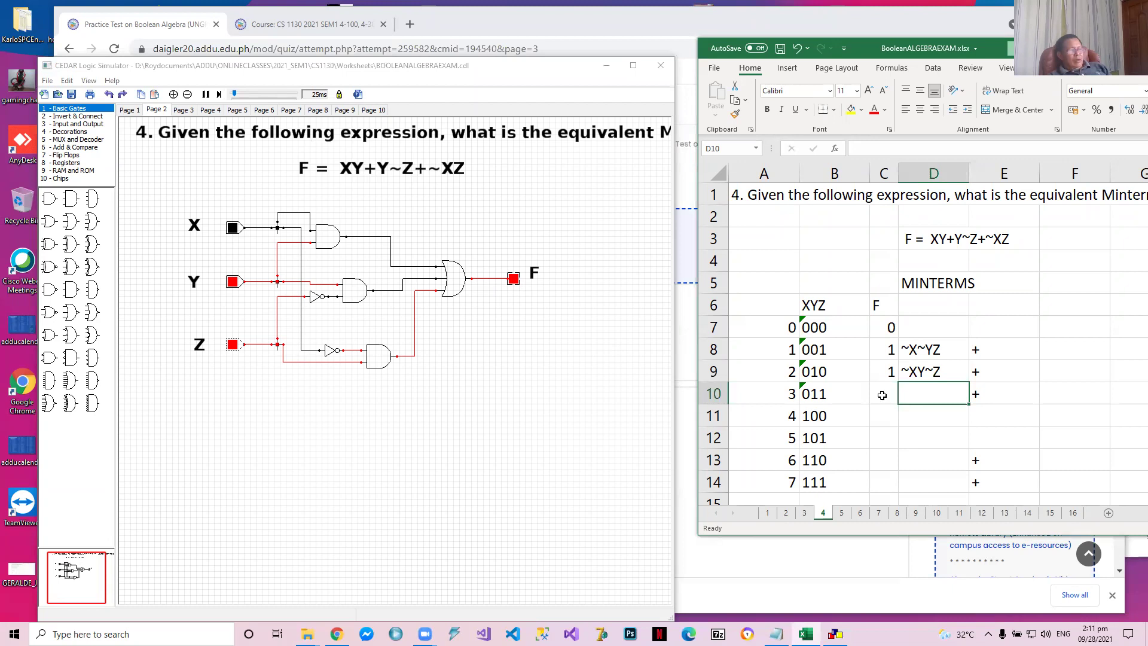
click(882, 395)
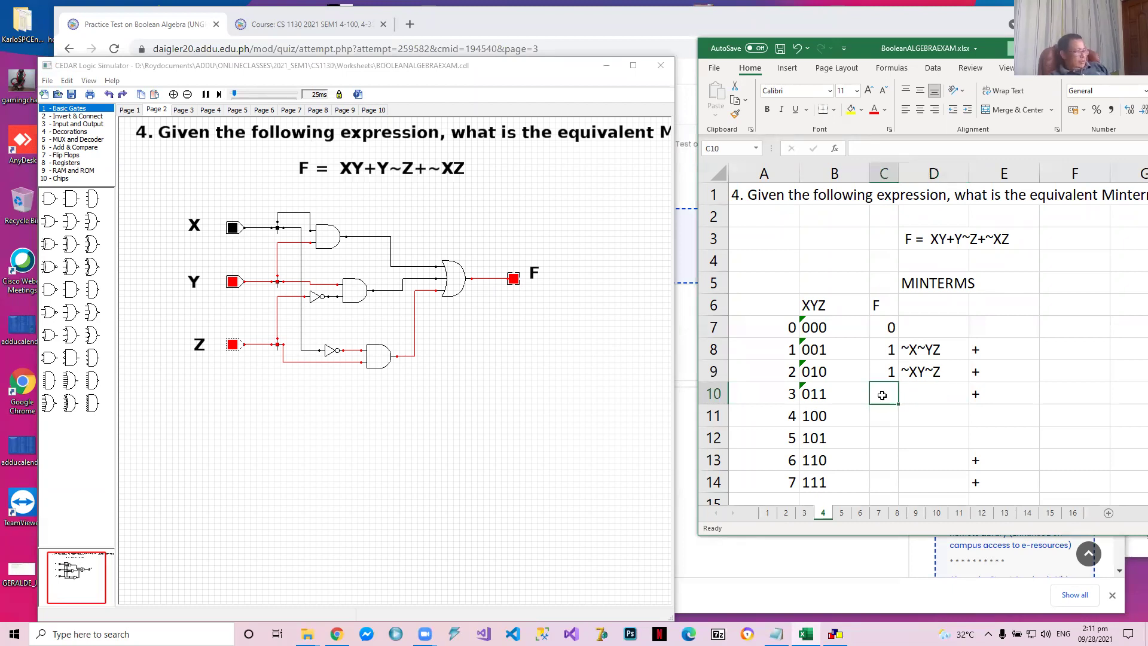
text(1)
key(Tab)
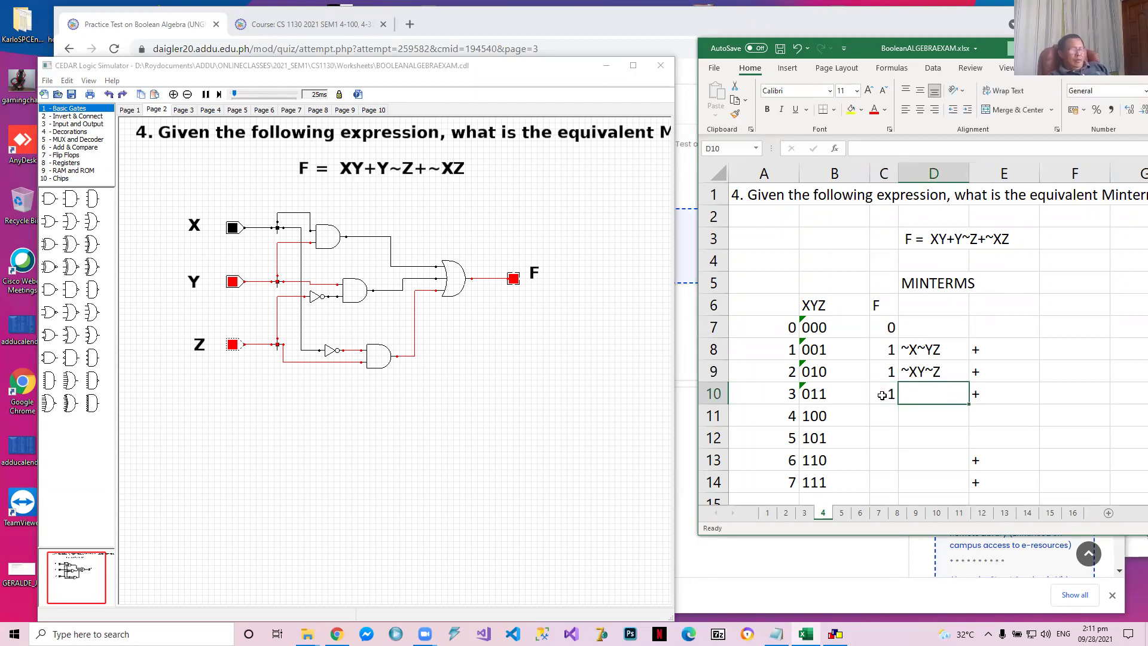
text(~XYZ)
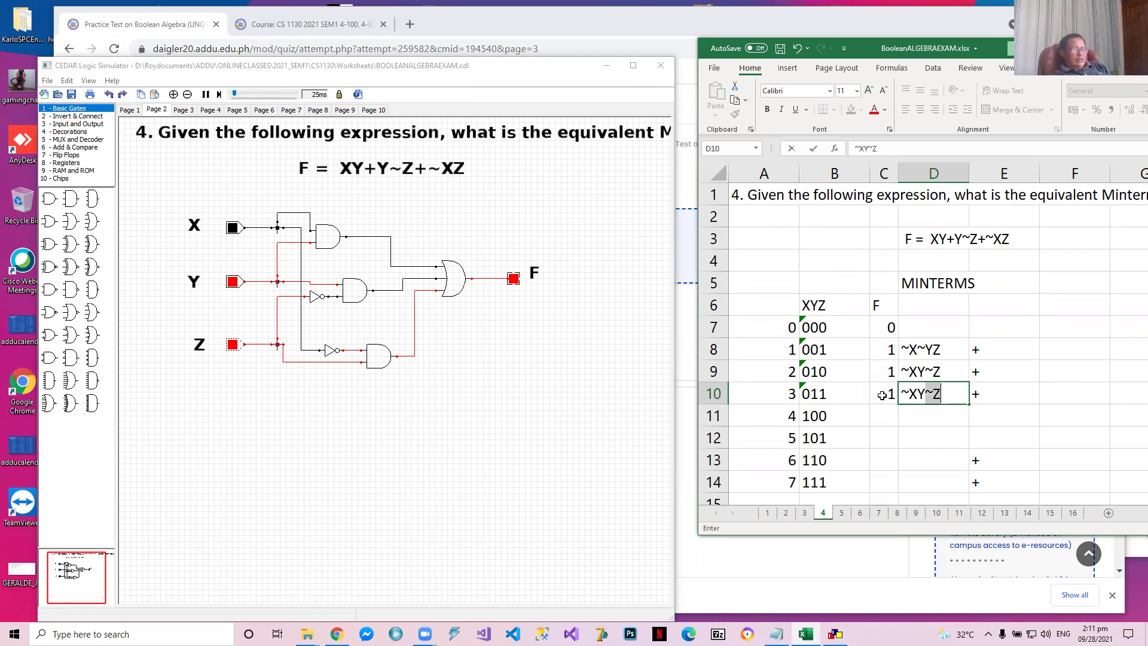
key(Return)
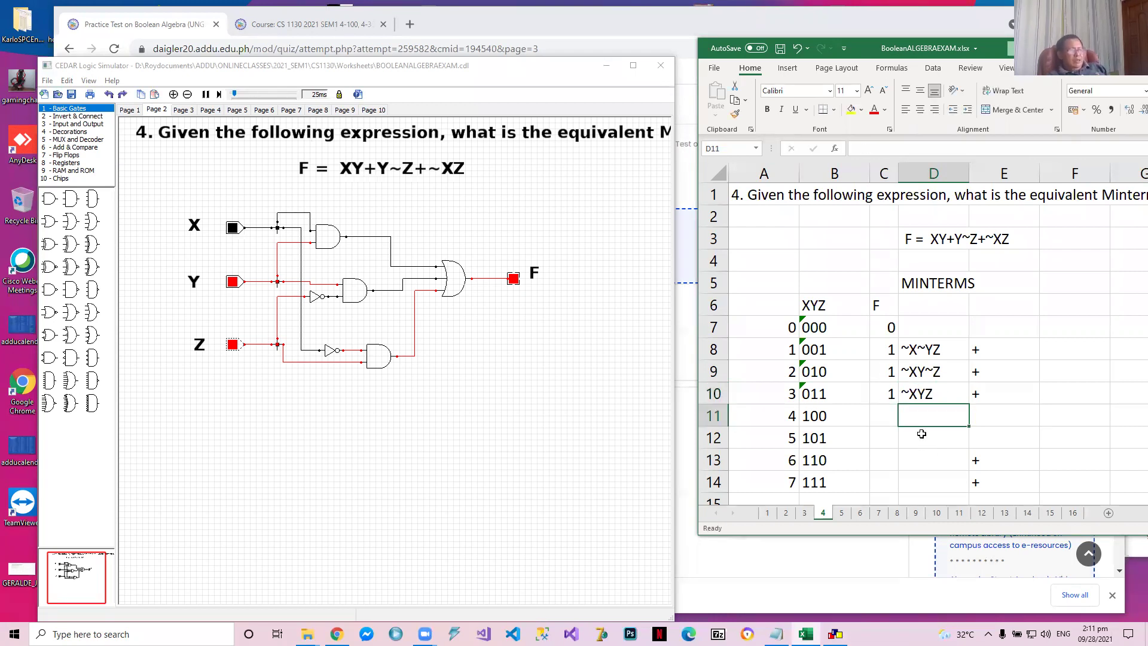
Set circuit inputs X to 1 and Y and Z to 0, and record F value 0 for row 100 in Excel
click(881, 413)
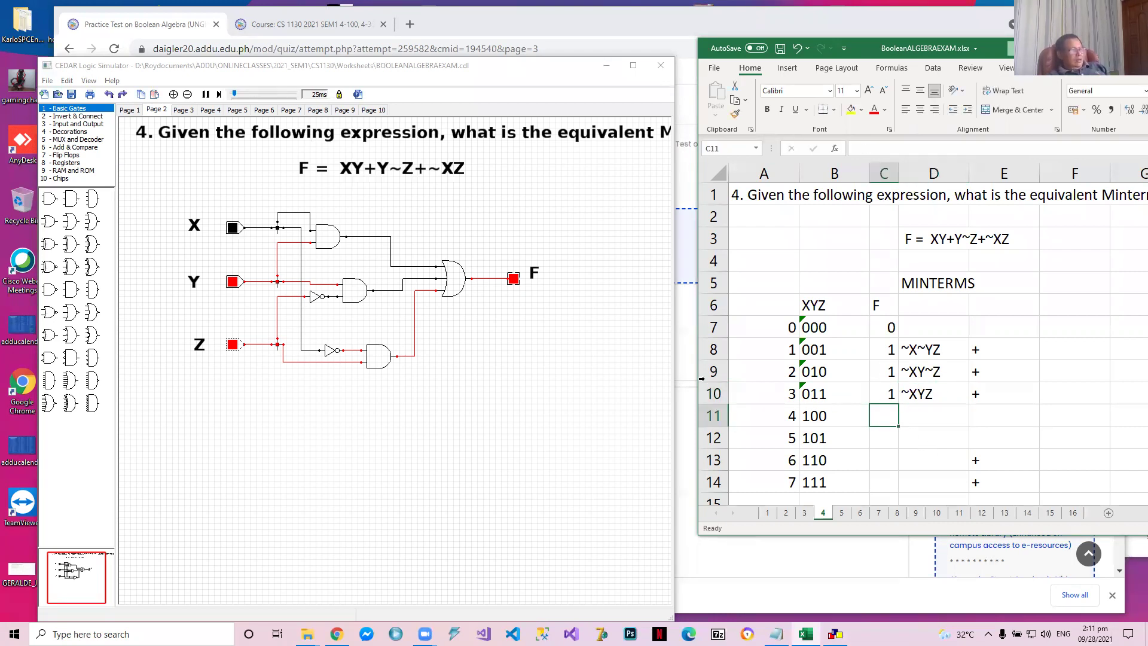
click(238, 230)
click(232, 228)
click(232, 281)
click(233, 345)
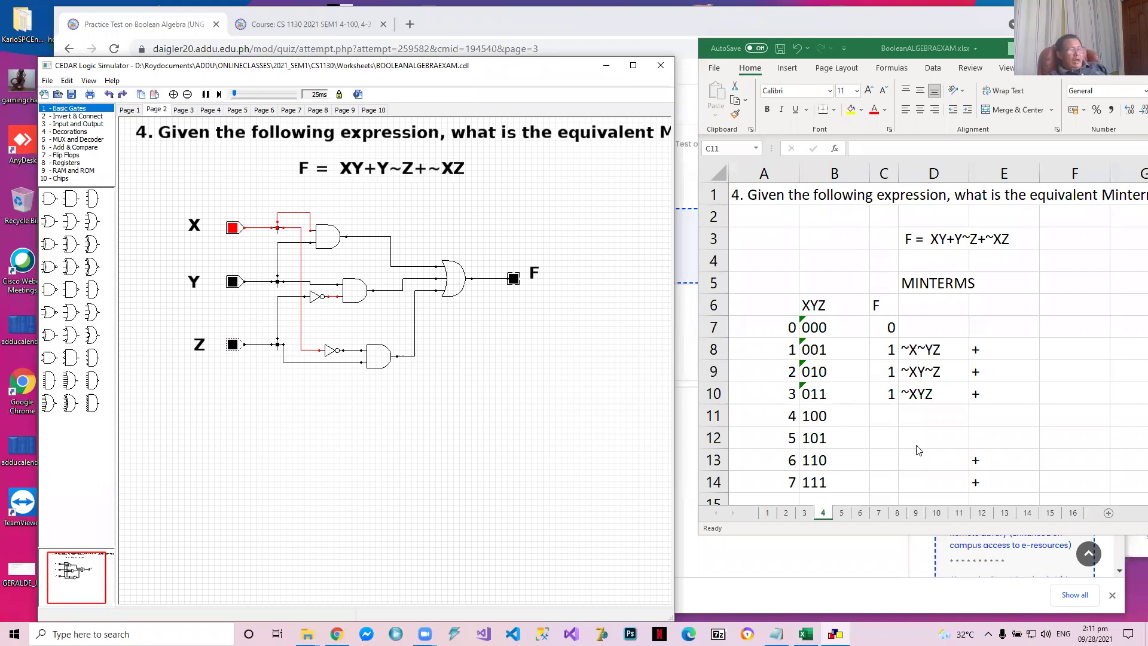
click(884, 417)
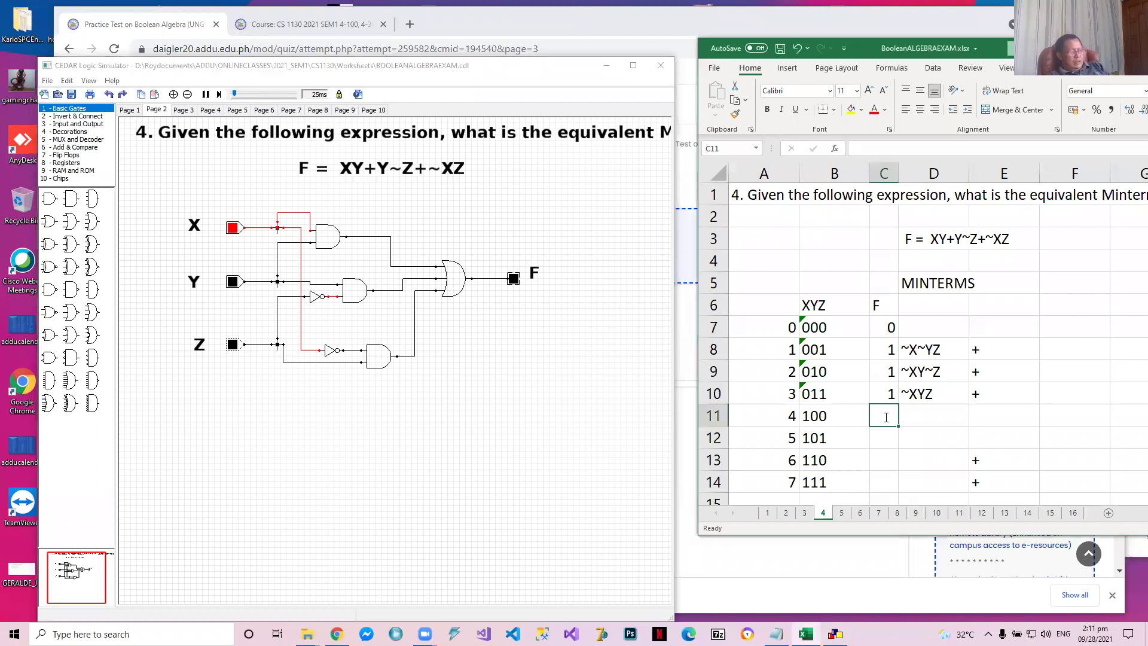
text(0)
key(Return)
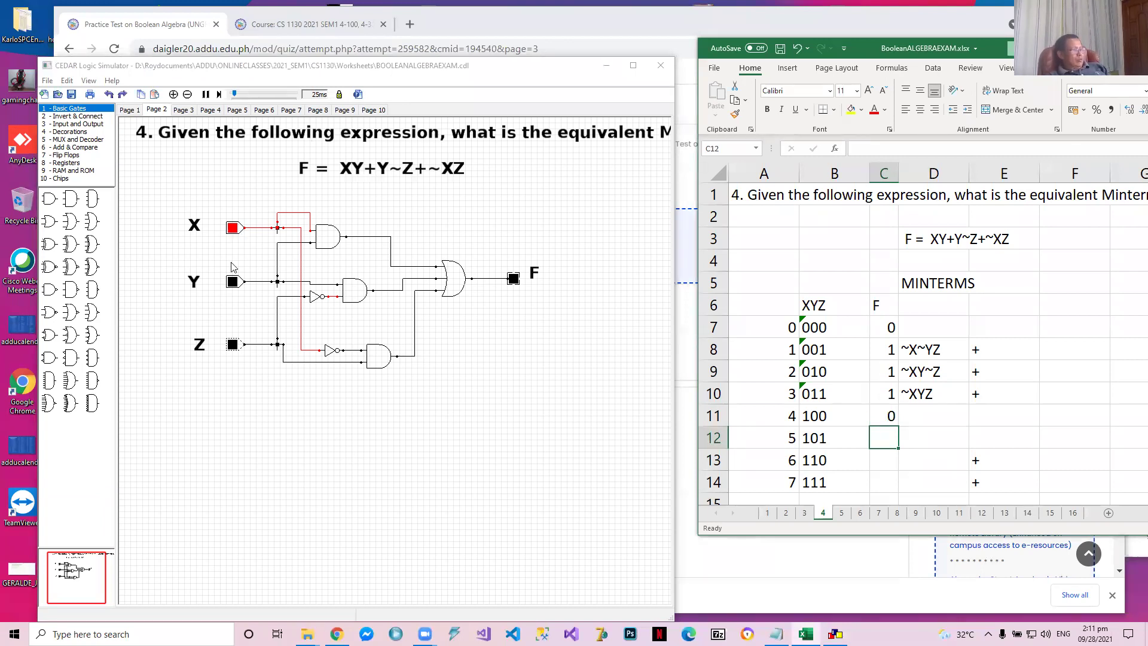
Switch circuit input Z to 1 and record F value 0 for row 101 in the Excel truth table
click(233, 346)
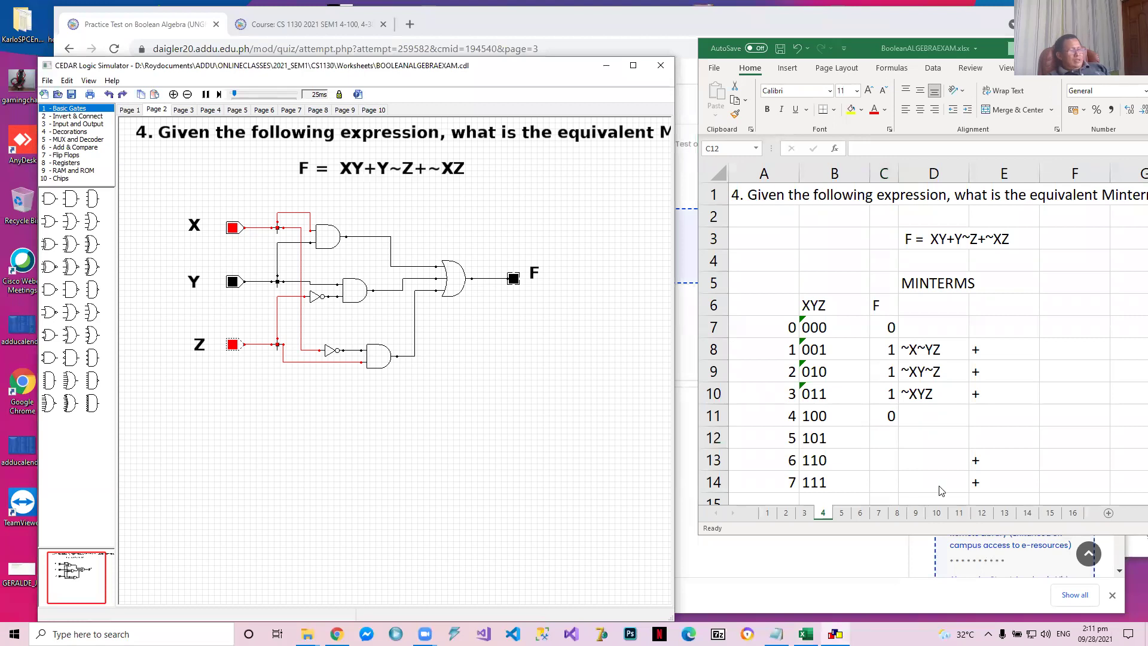
click(887, 431)
text(0)
key(Return)
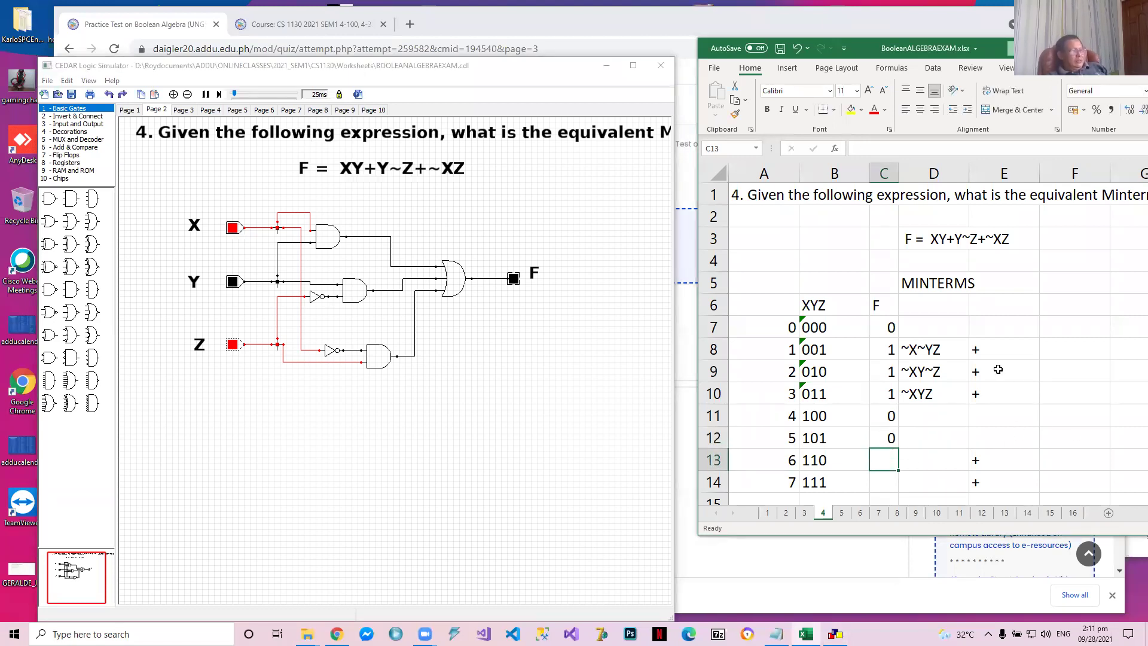
Set circuit inputs Y to 1 and Z to 0, and record F value 1 and minterm XY~Z for row 110 in Excel
click(233, 281)
click(234, 345)
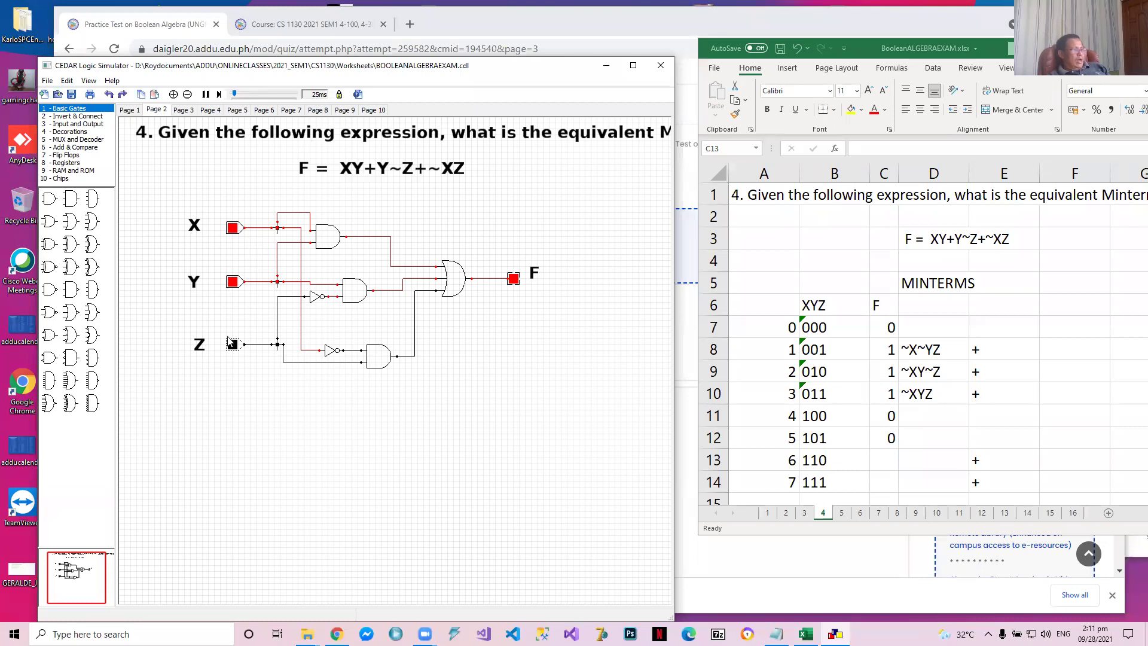
click(888, 461)
text(1)
key(Tab)
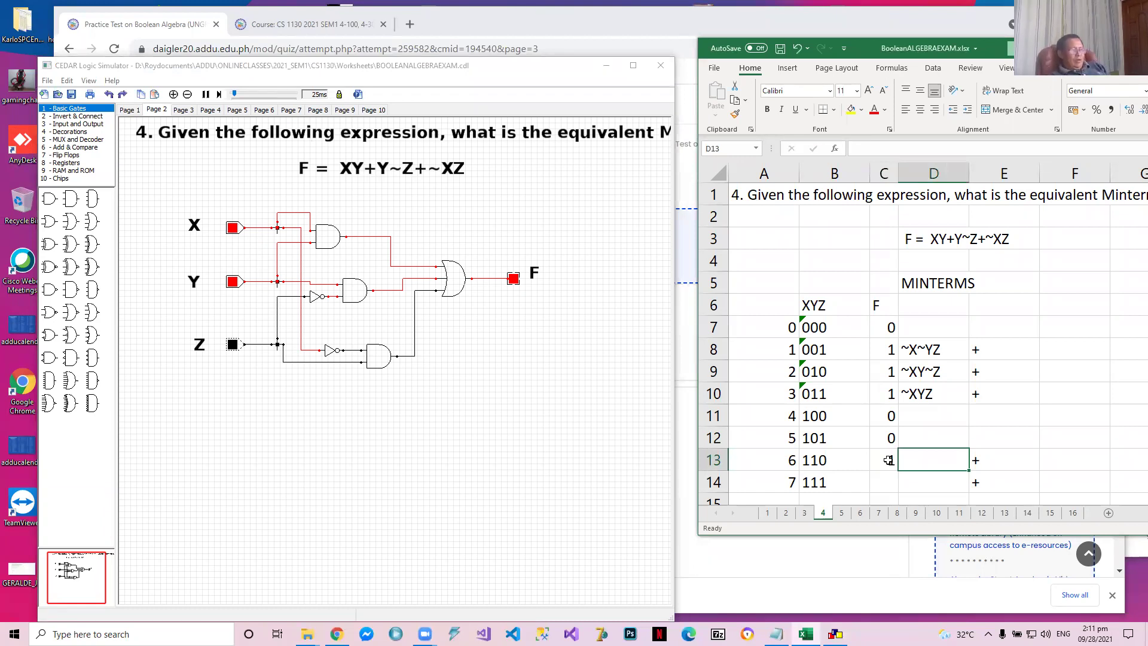
text(XY~Z)
key(Return)
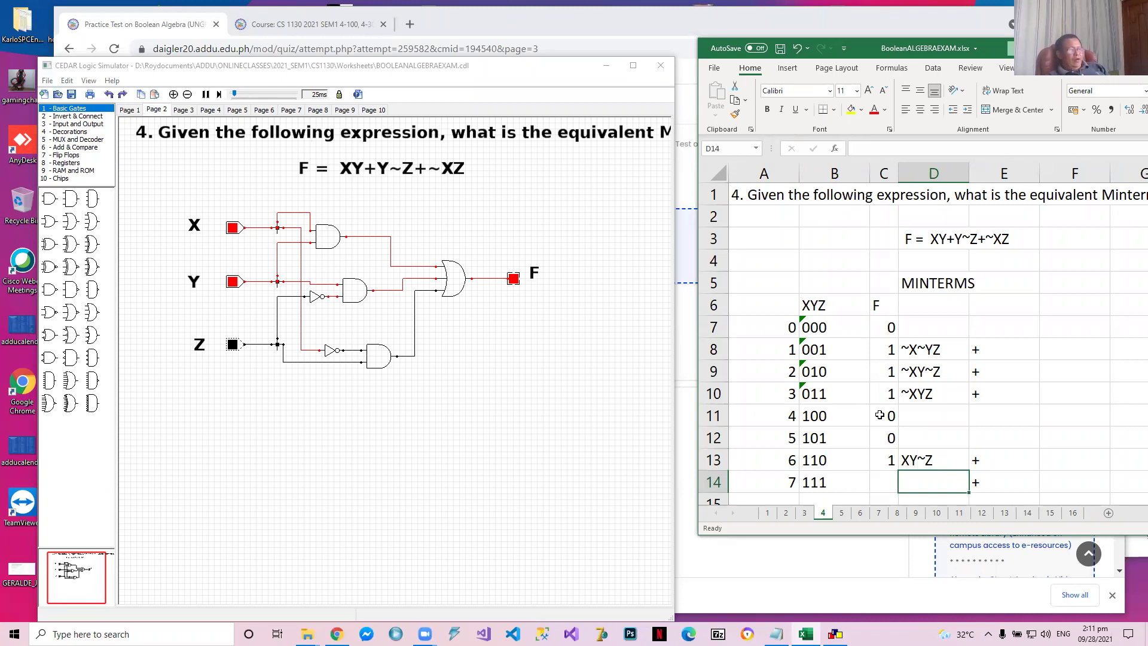
Switch circuit input Z to 1, and record F value 1 and minterm XYZ for row 111 in the Excel truth table
click(232, 345)
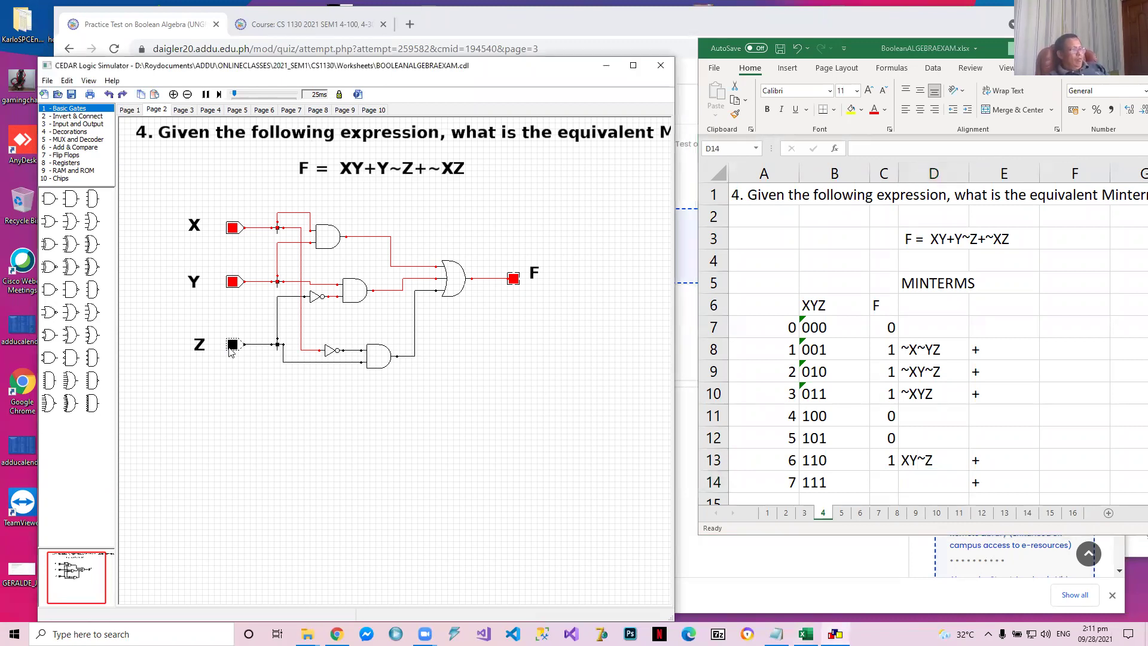
click(880, 483)
click(879, 482)
text(1)
key(Tab)
text(XYZ)
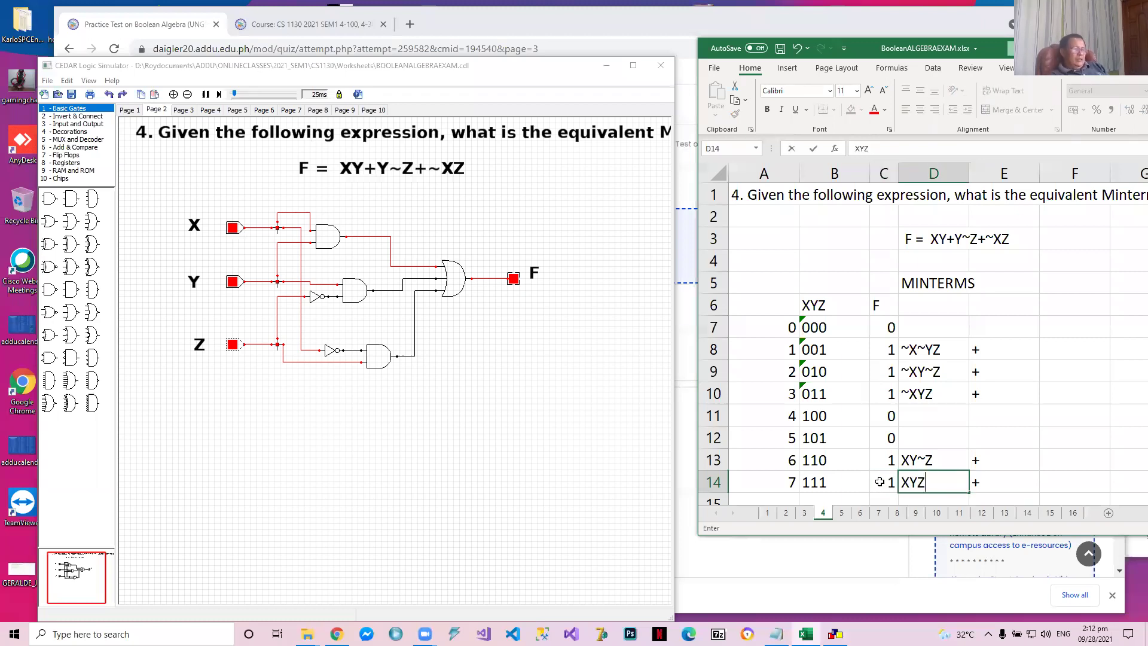
key(Down)
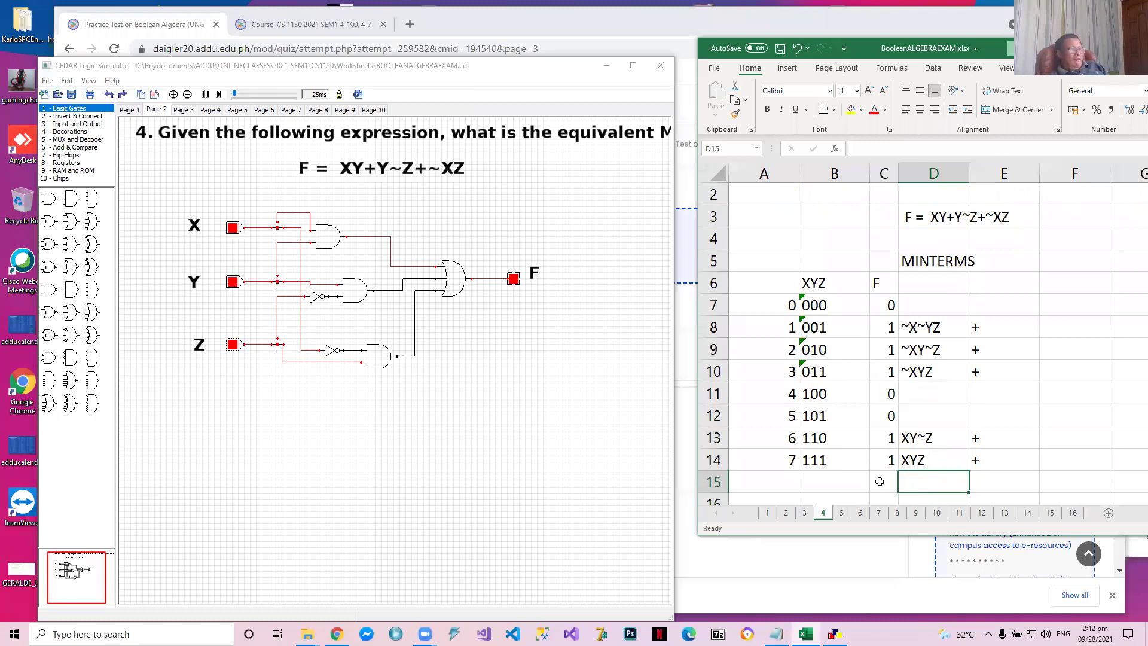
Arrange the Chrome quiz window beside the Excel workbook so question 4's choices and the completed truth table are both visible
click(781, 48)
click(171, 25)
click(305, 24)
click(170, 27)
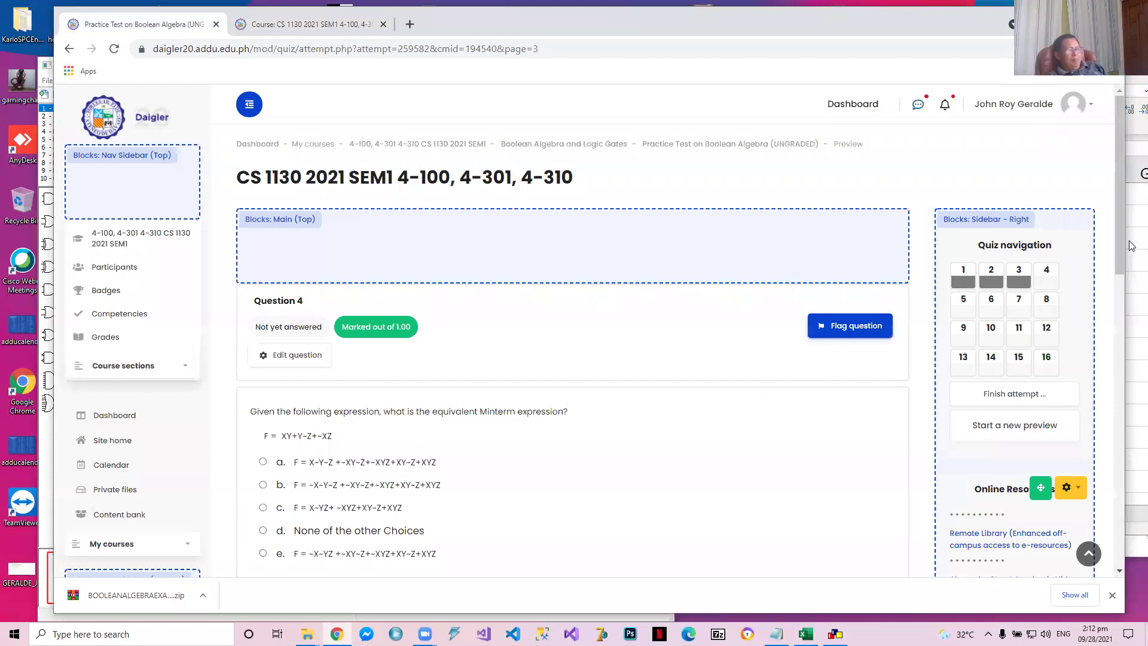
drag(947, 37, 811, 31)
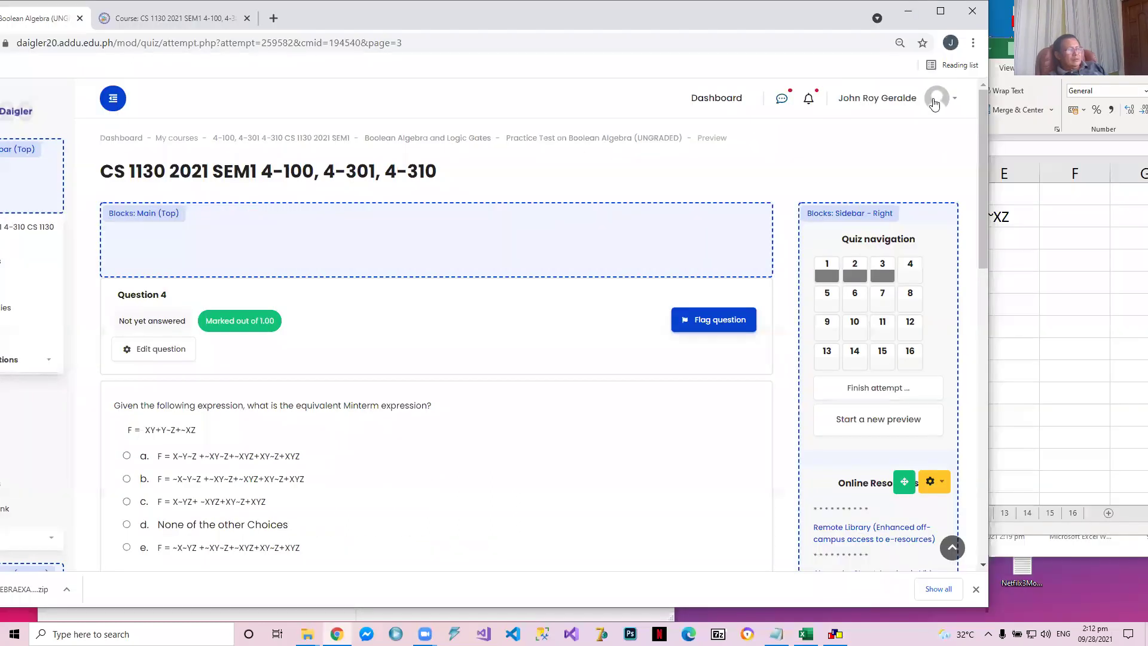
click(998, 53)
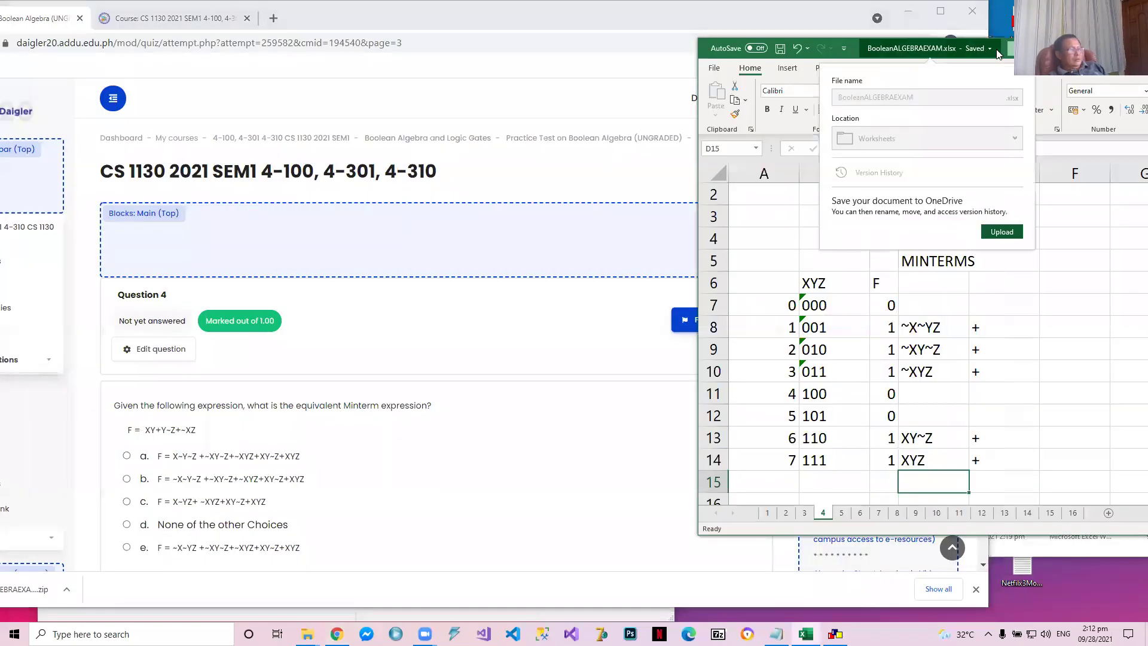
click(1097, 385)
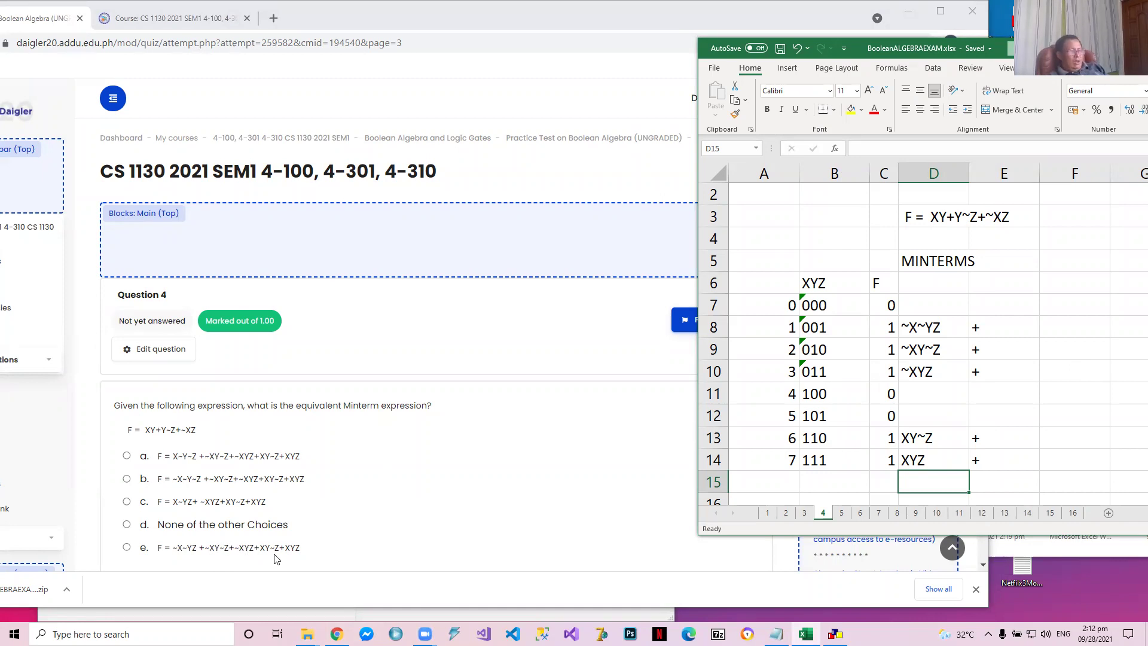
Answer question 4 with choice e, F = ~X~YZ+~XY~Z+~XYZ+XY~Z+XYZ, and go to question 5 of the quiz
click(126, 547)
scroll(190, 528, down, 2)
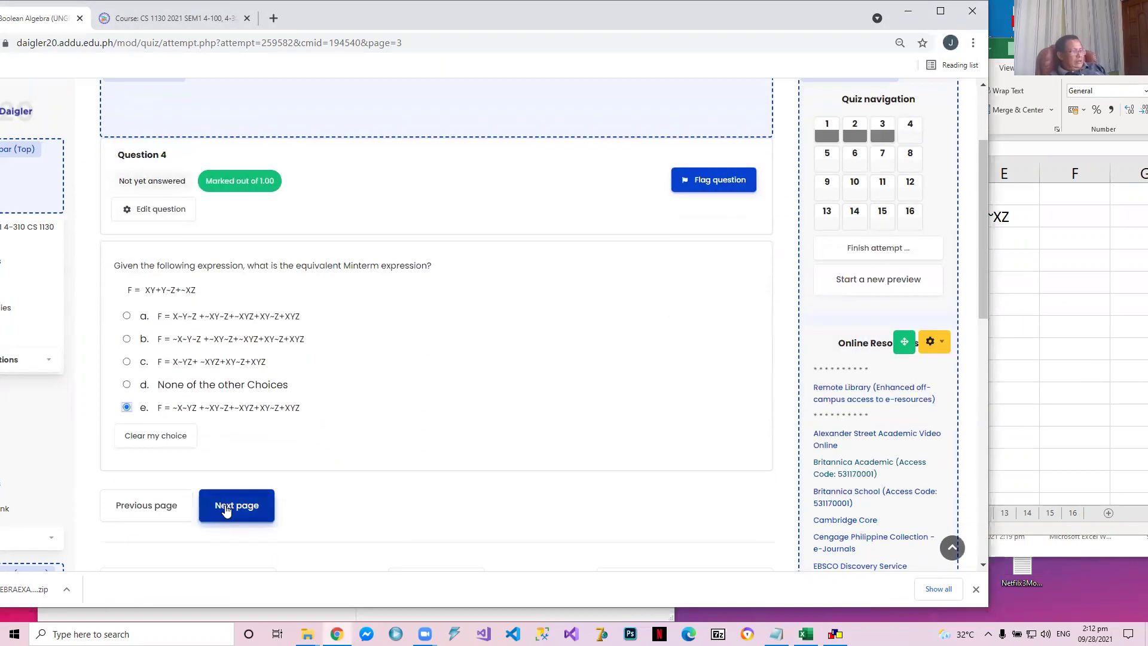
click(221, 508)
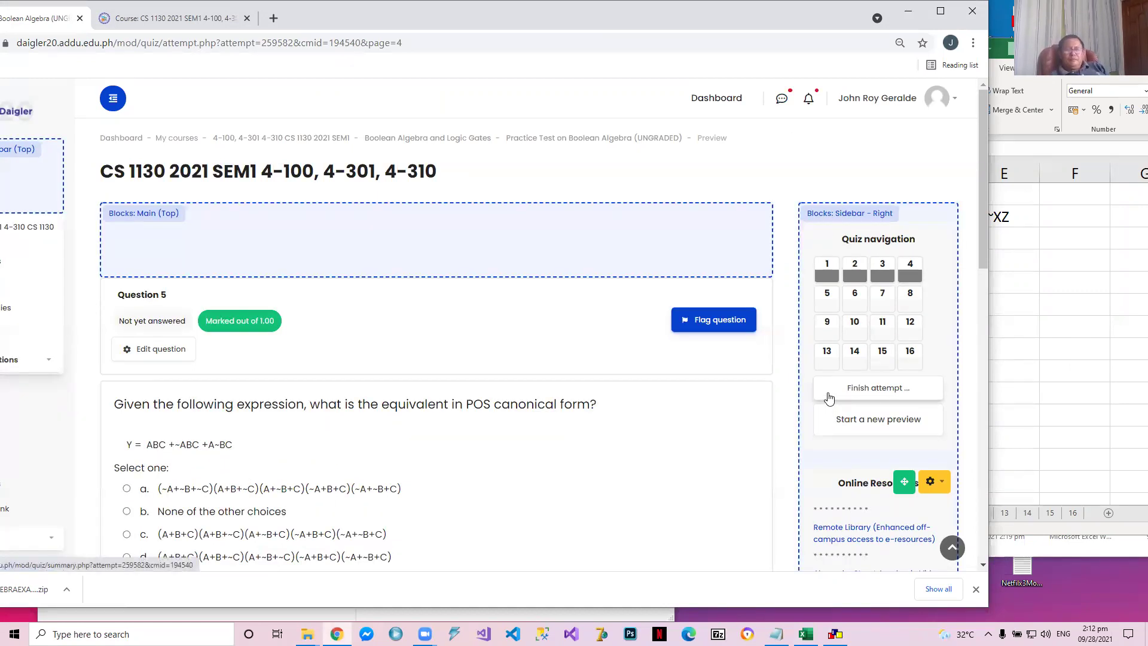
Switch to the Excel workbook and open worksheet 5 with the maxterm truth table for Y = ABC+~ABC+A~BC
click(1061, 406)
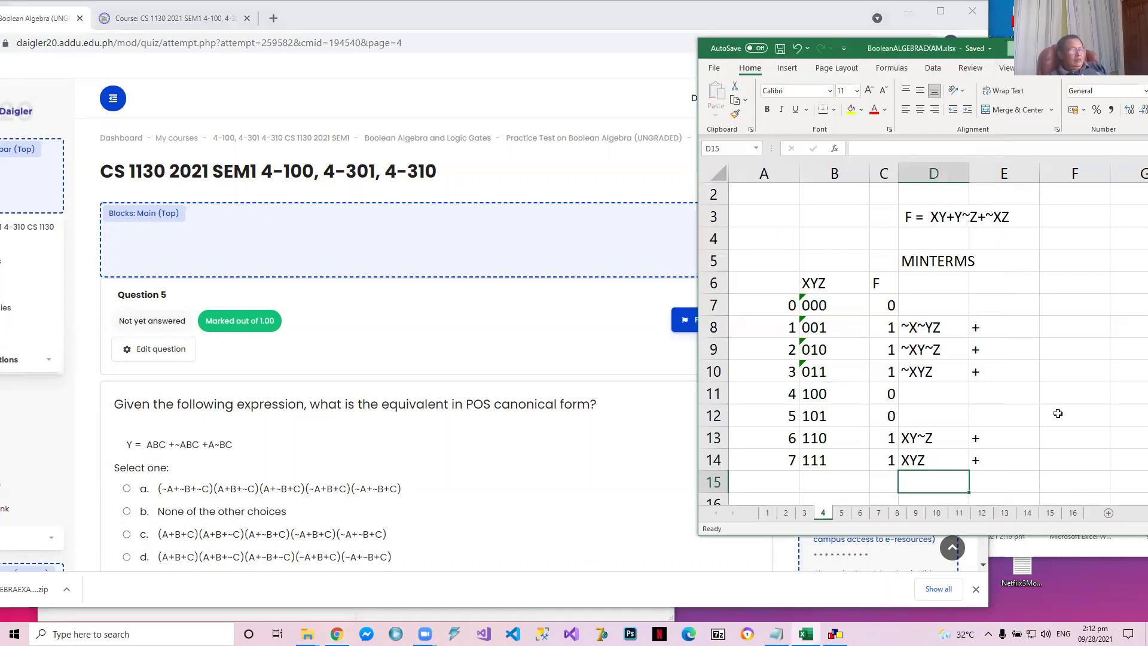
click(843, 515)
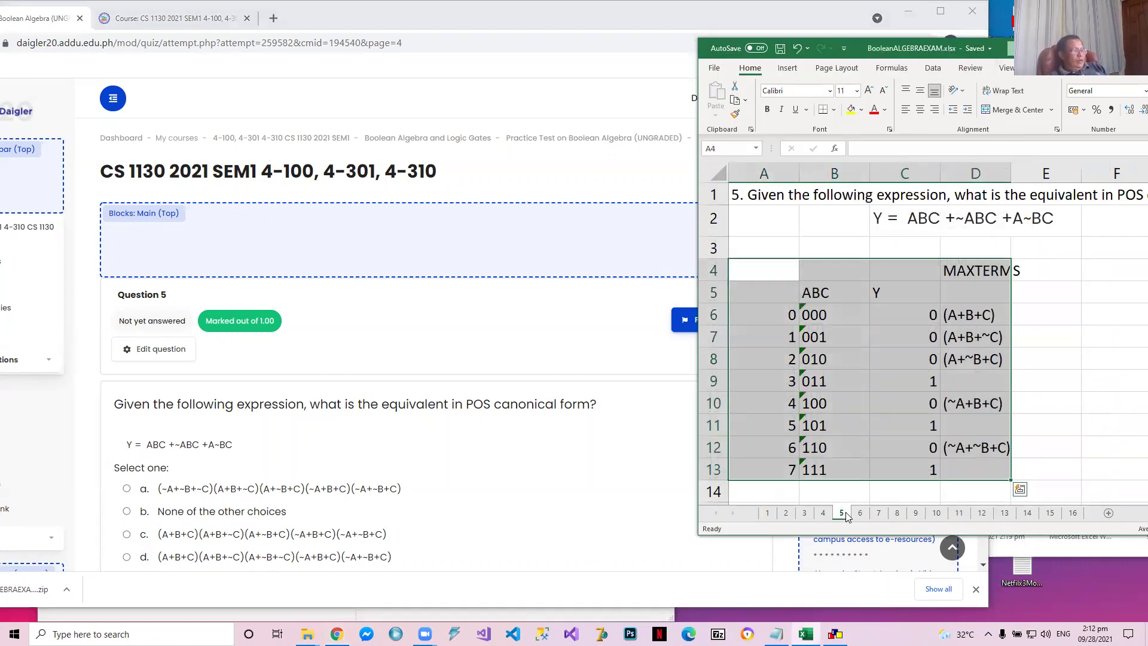
click(957, 315)
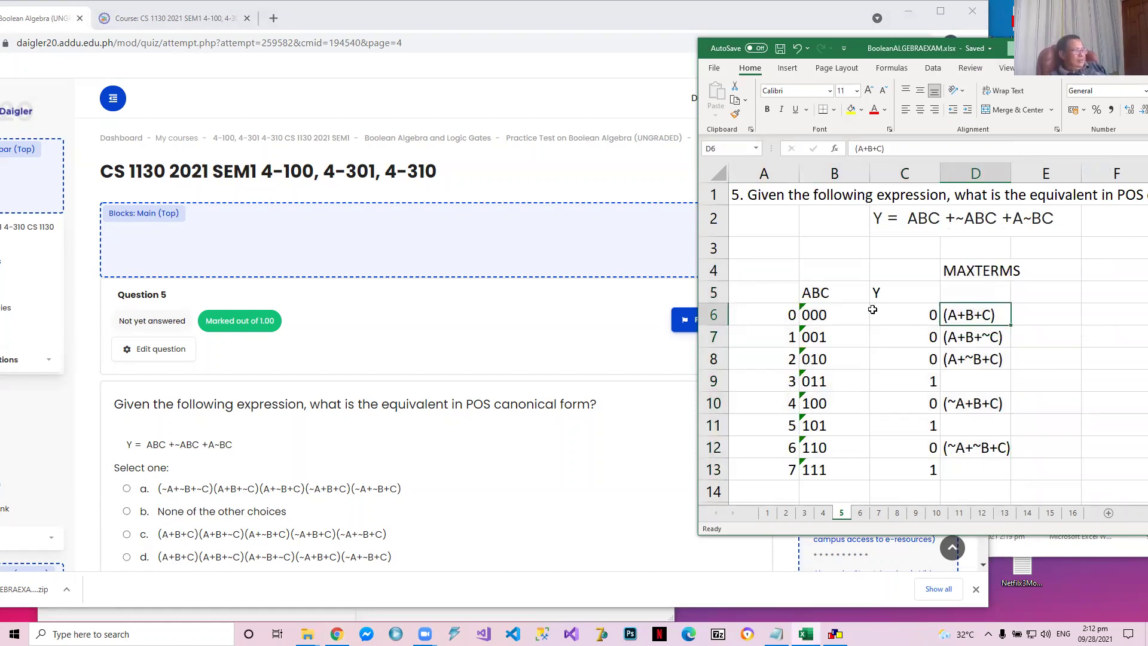
Clear the existing Y values and maxterms from cells C6:D13 of worksheet 5
click(911, 314)
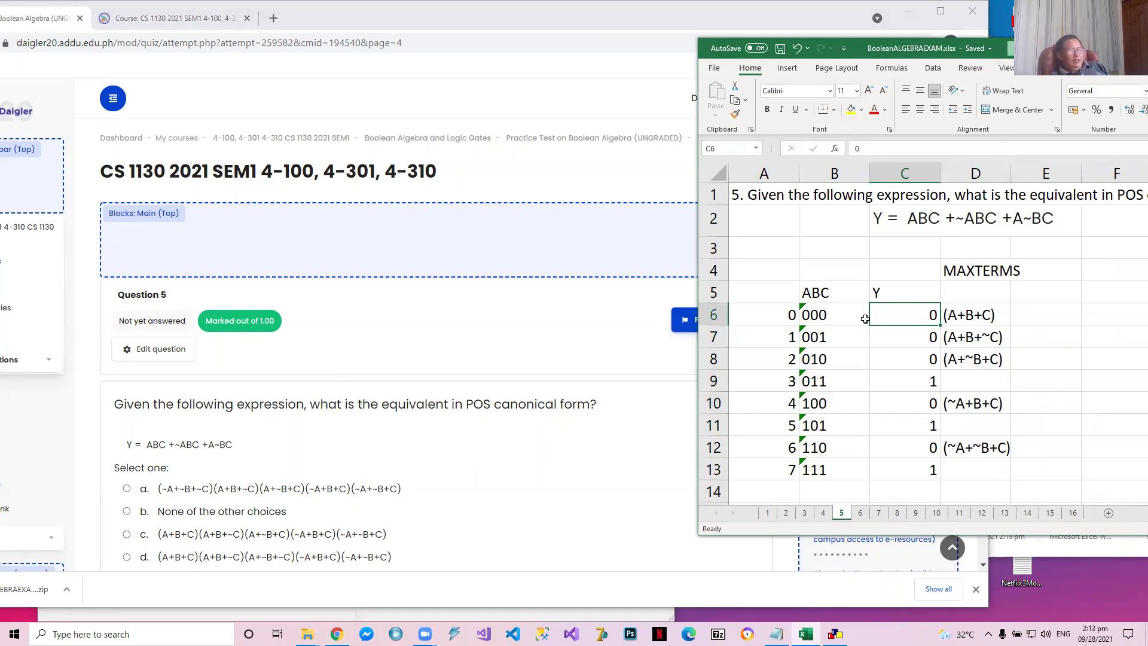
key(shift+Down)
key(shift+Down)
key(shift+Down)
key(shift+Down)
key(shift+Down)
key(shift+Down)
key(shift+Down)
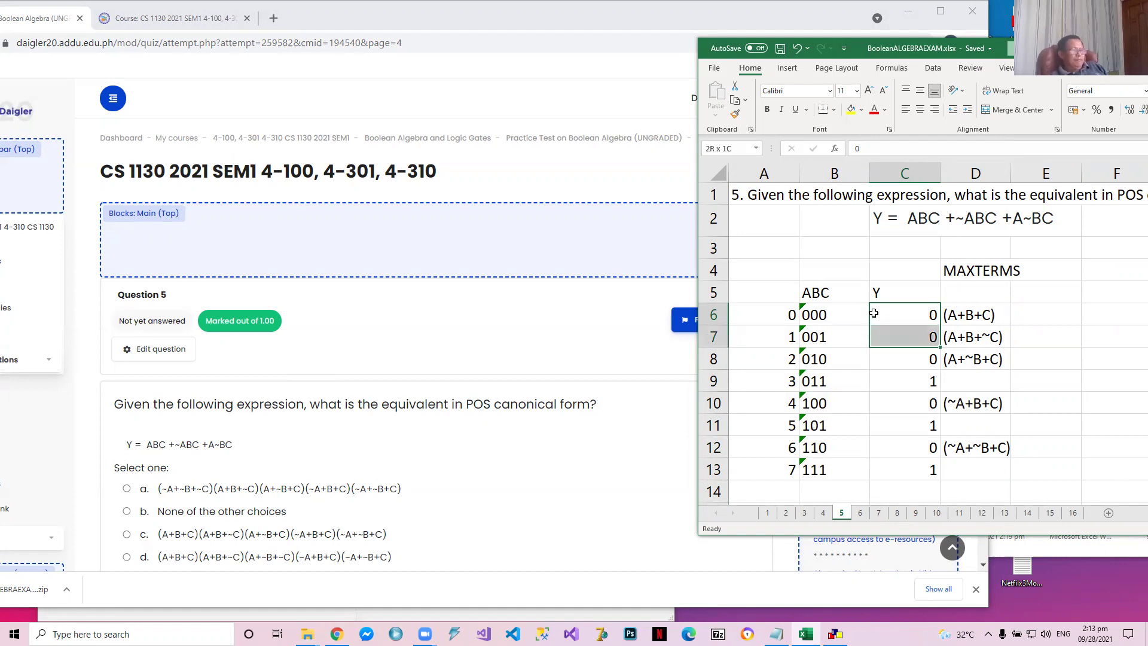
key(shift+Right)
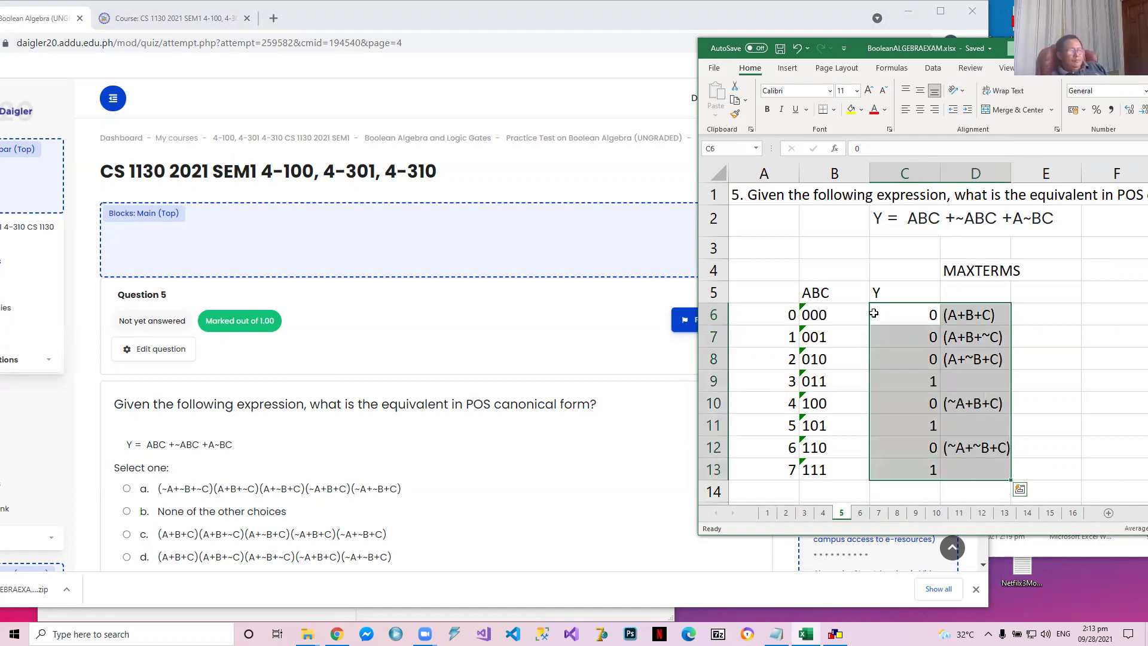
key(Delete)
Align the Y column cells C6:C13 to the top and centre them horizontally
click(907, 315)
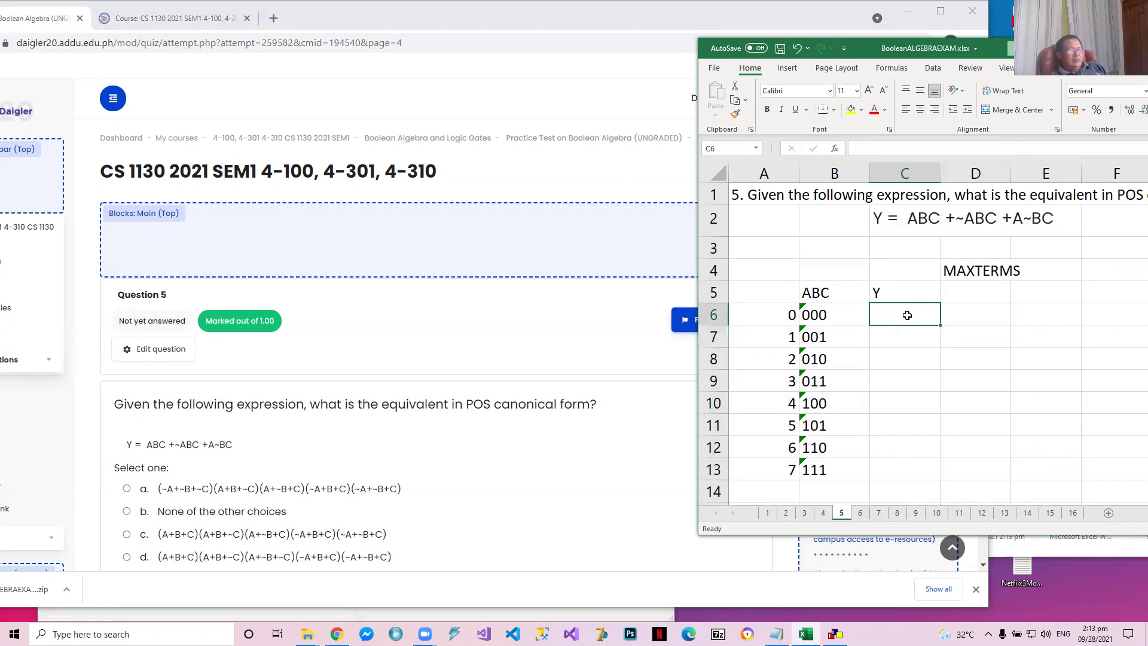
key(shift+Down)
key(shift+Down)
key(shift+Down)
key(shift+Down)
key(shift+Down)
key(shift+Down)
key(shift+Down)
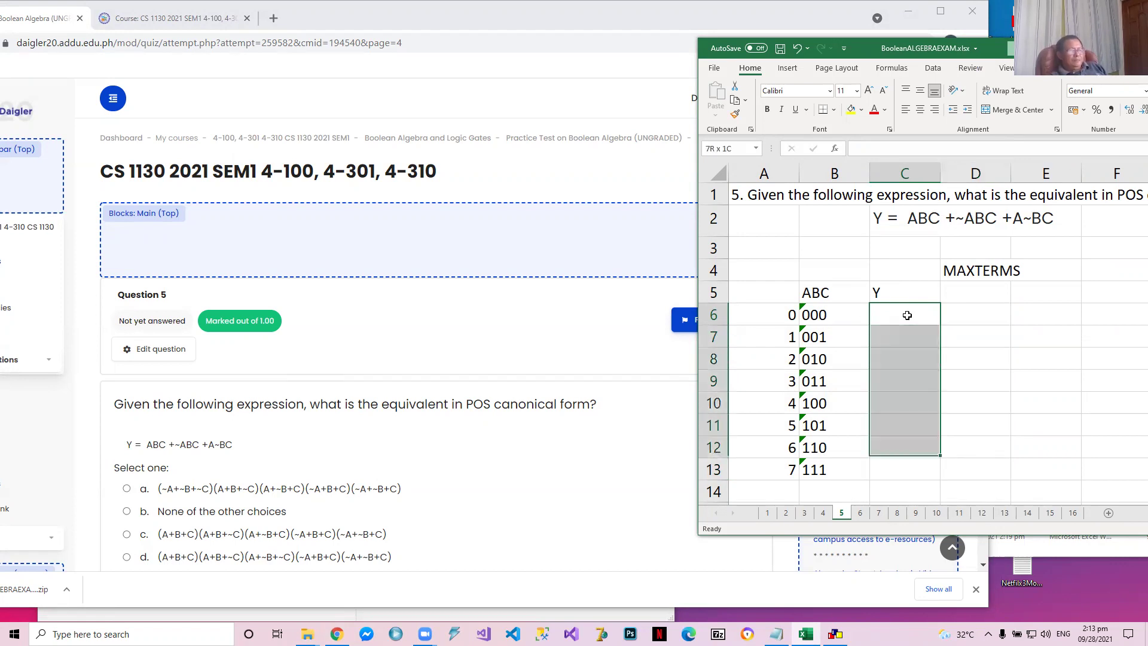
click(906, 90)
click(924, 113)
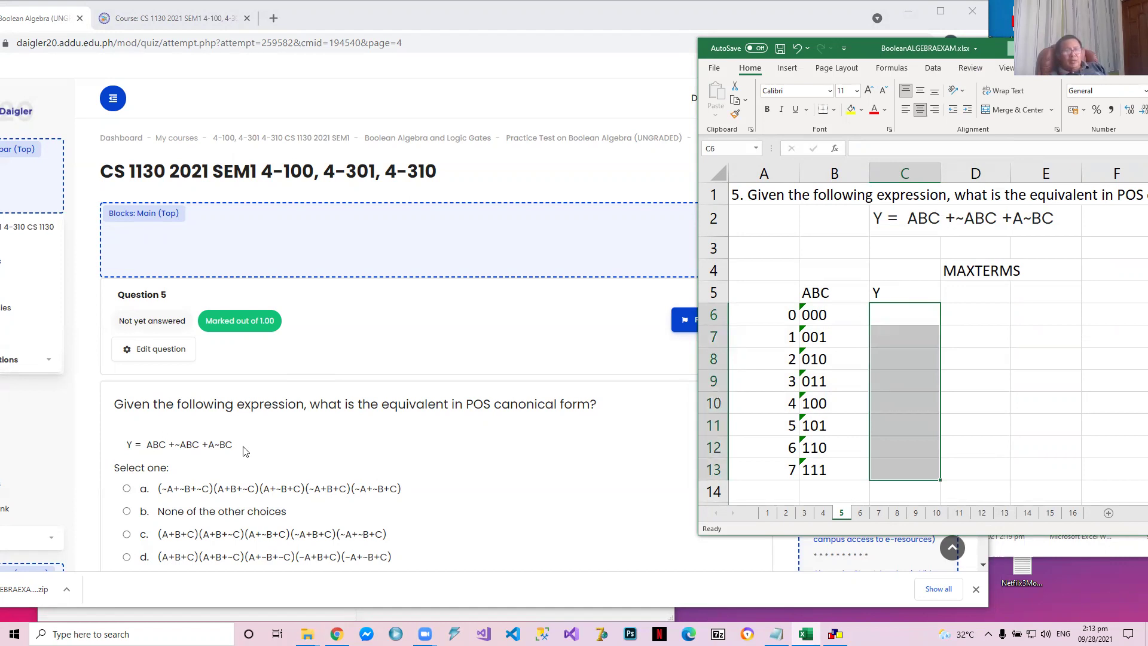
Enter 1 as the Y value for the 111 row in cell C13
click(893, 315)
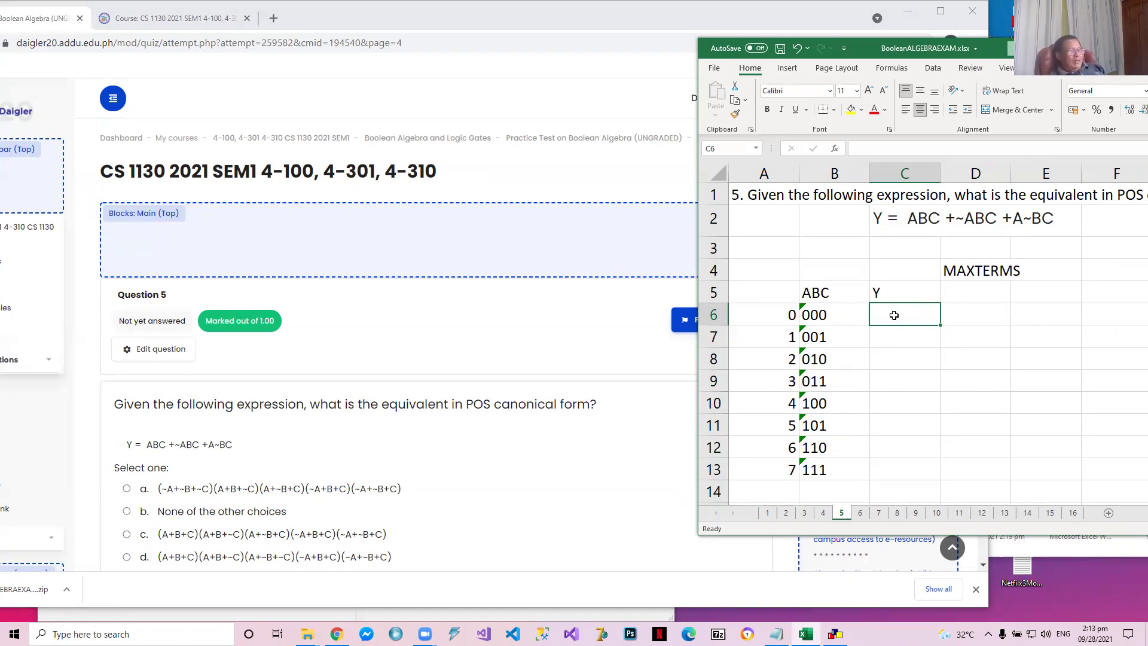
key(Down)
key(Down)
key(Down)
key(Down)
key(Down)
key(Down)
key(Down)
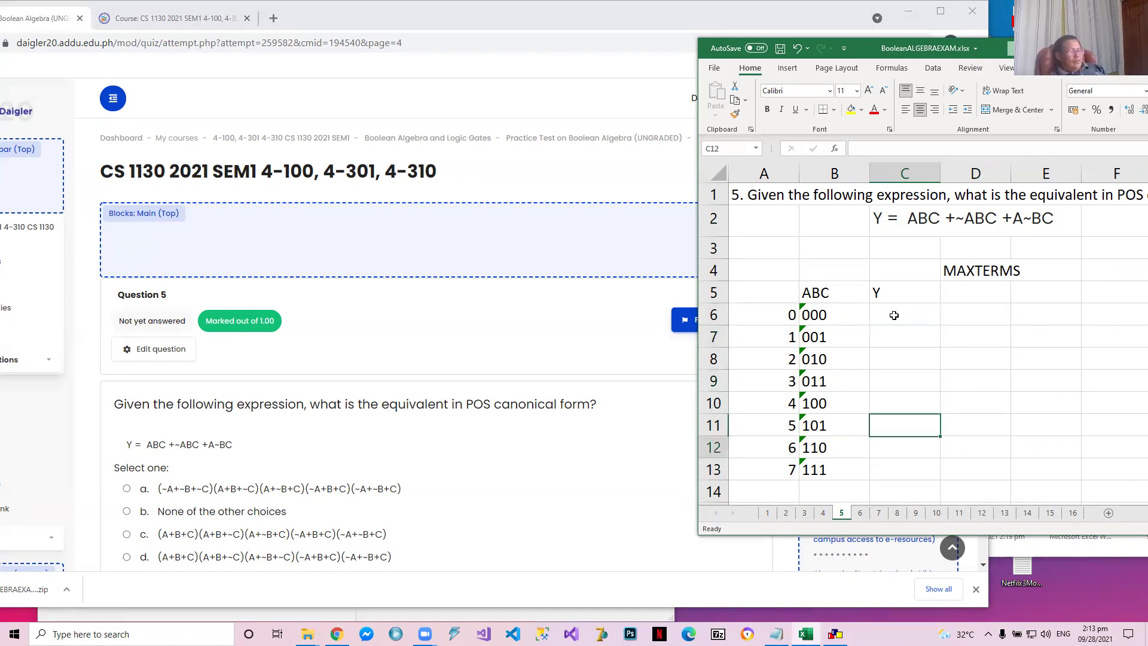
text(1)
key(Up)
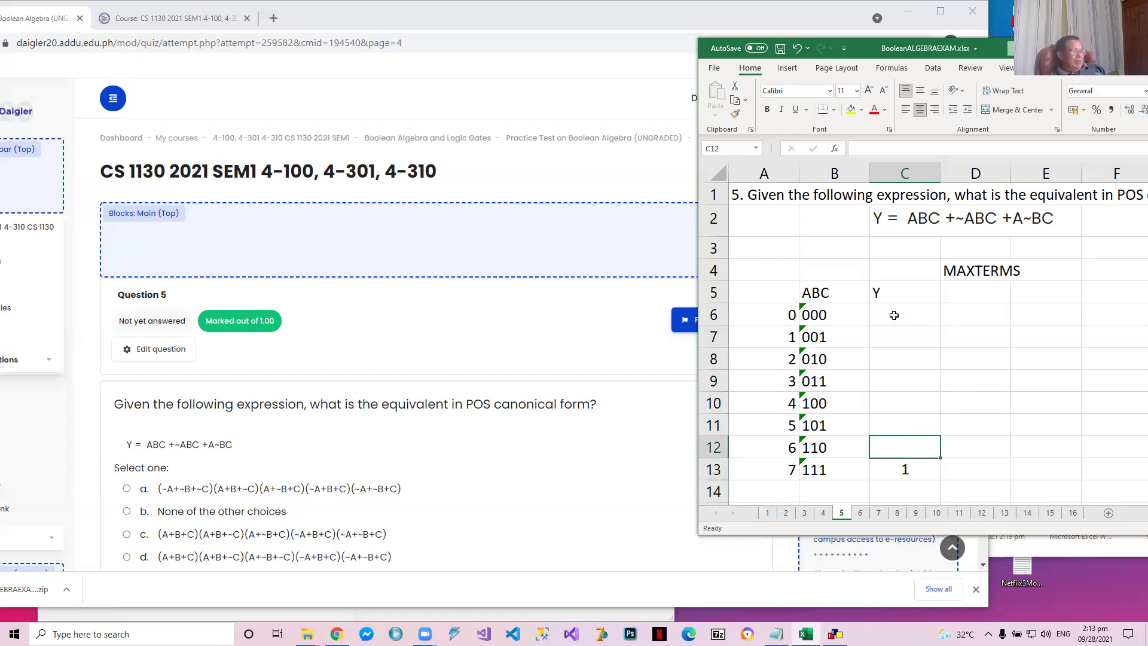
Enter 1 as the Y value for the 011 row in C9 and the 101 row in C11
key(Up)
key(Up)
key(Up)
text(1)
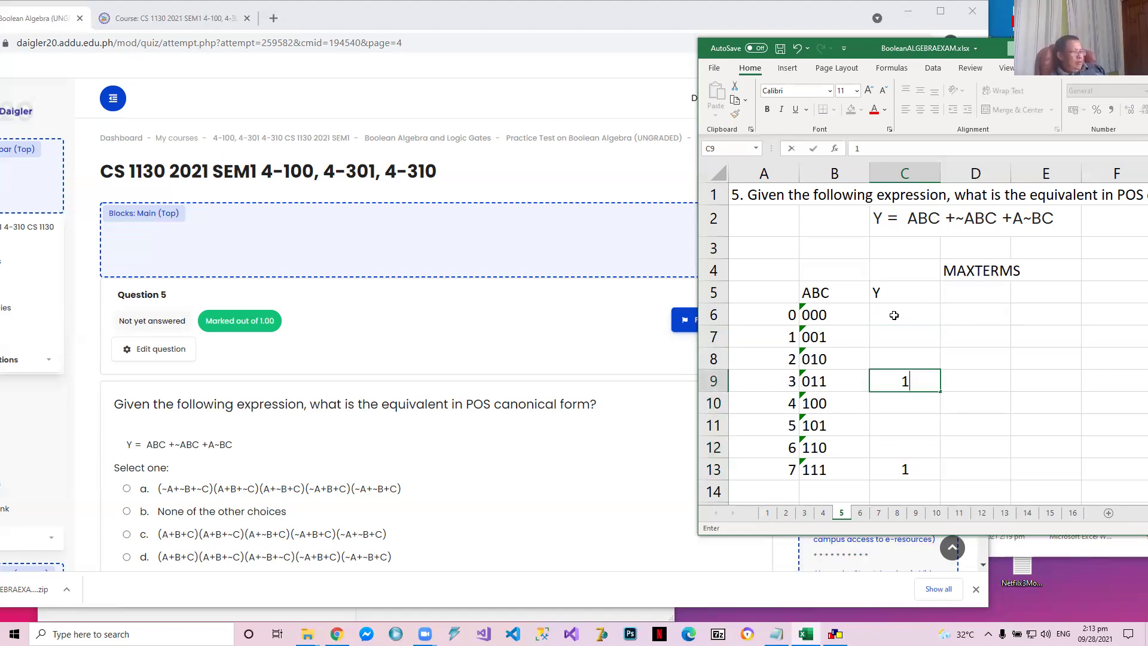
key(Up)
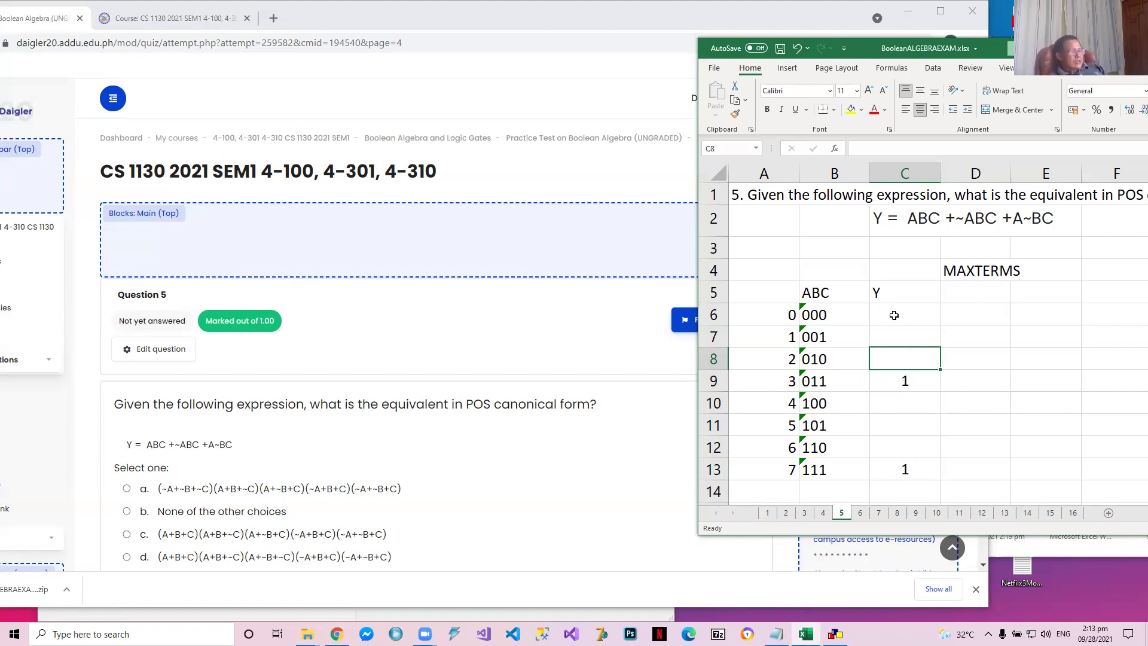
key(Down)
key(Down)
key(Down)
text(1)
key(Up)
Fill the remaining Y cells C6, C7, C8, C10 and C12 with 0
key(Up)
key(Up)
key(Up)
key(Up)
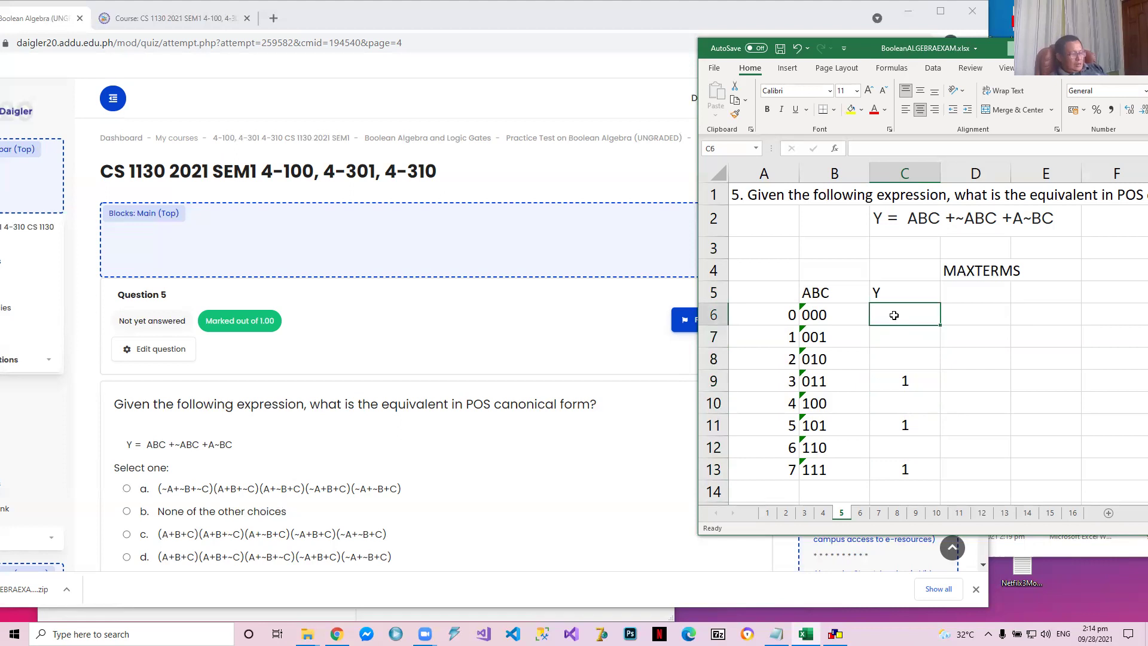
text(0)
key(Down)
text(0)
key(Down)
text(0)
key(Down)
key(Down)
text(0)
key(Down)
key(Down)
text(0)
key(Down)
Enter the maxterm (A+B+C) for the 000 row in cell D6
key(Up)
key(Up)
key(Up)
key(Up)
key(Up)
key(Up)
key(Up)
key(Right)
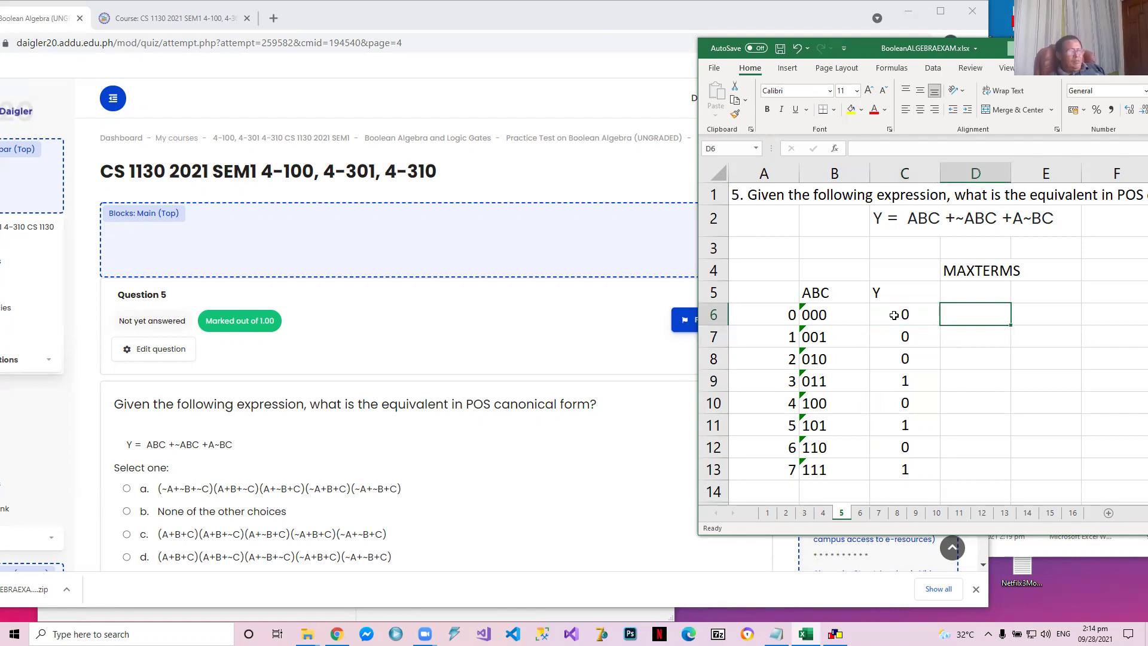
text(()
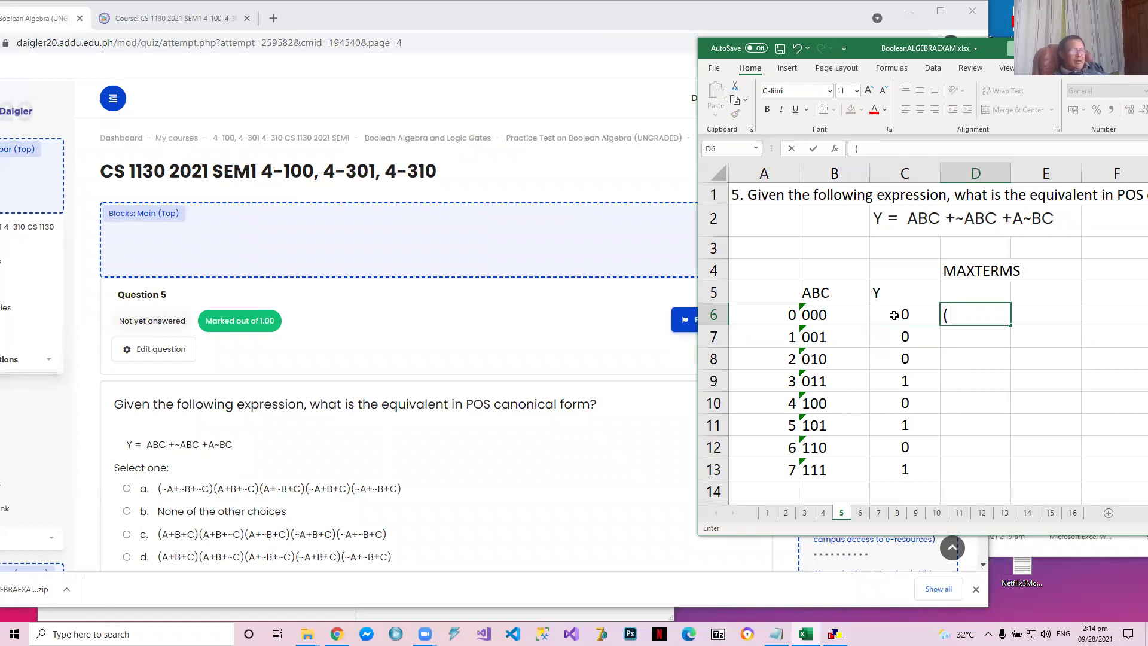
text(A+B)
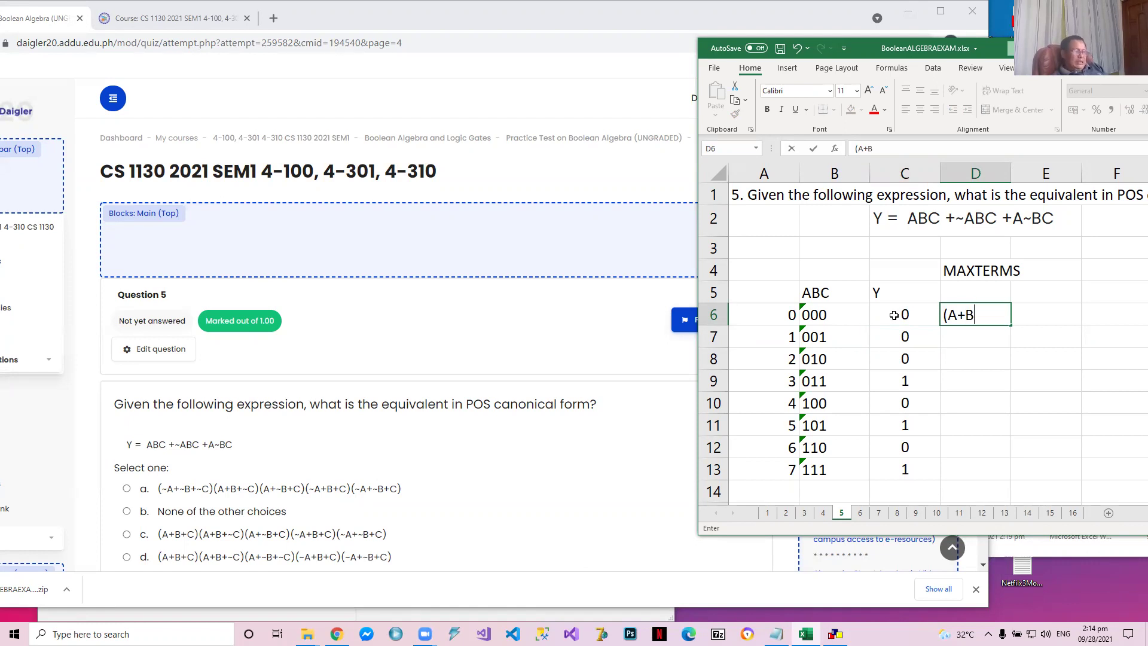
text(+C))
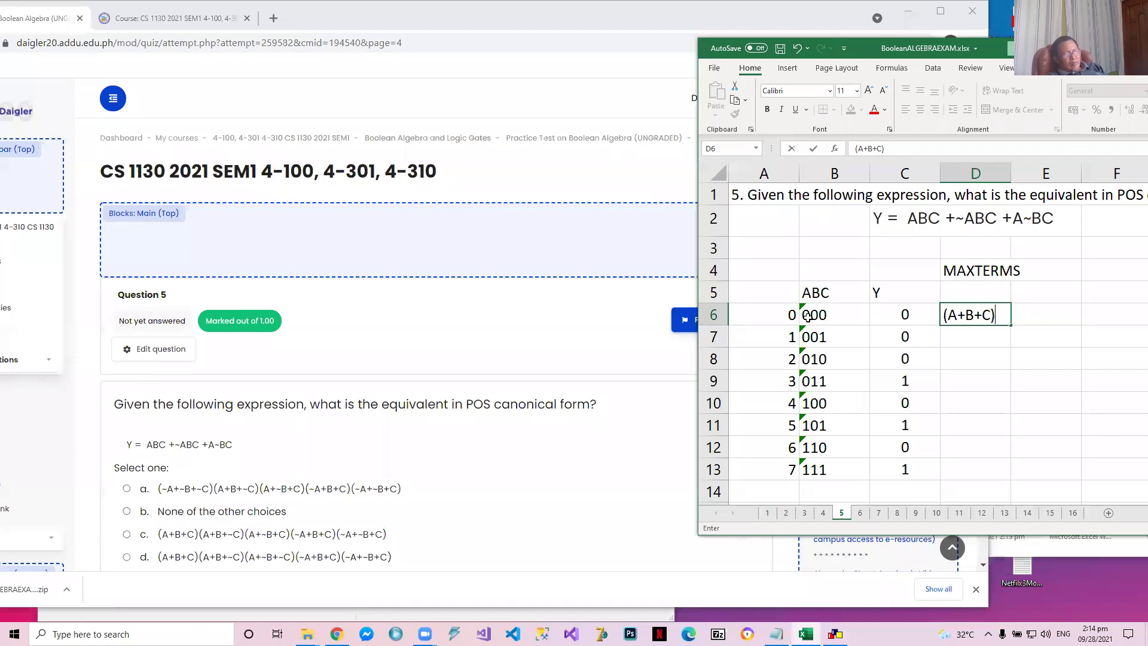
click(855, 316)
Enter the maxterm (A+B+~C) for the 001 row in cell D7
click(838, 339)
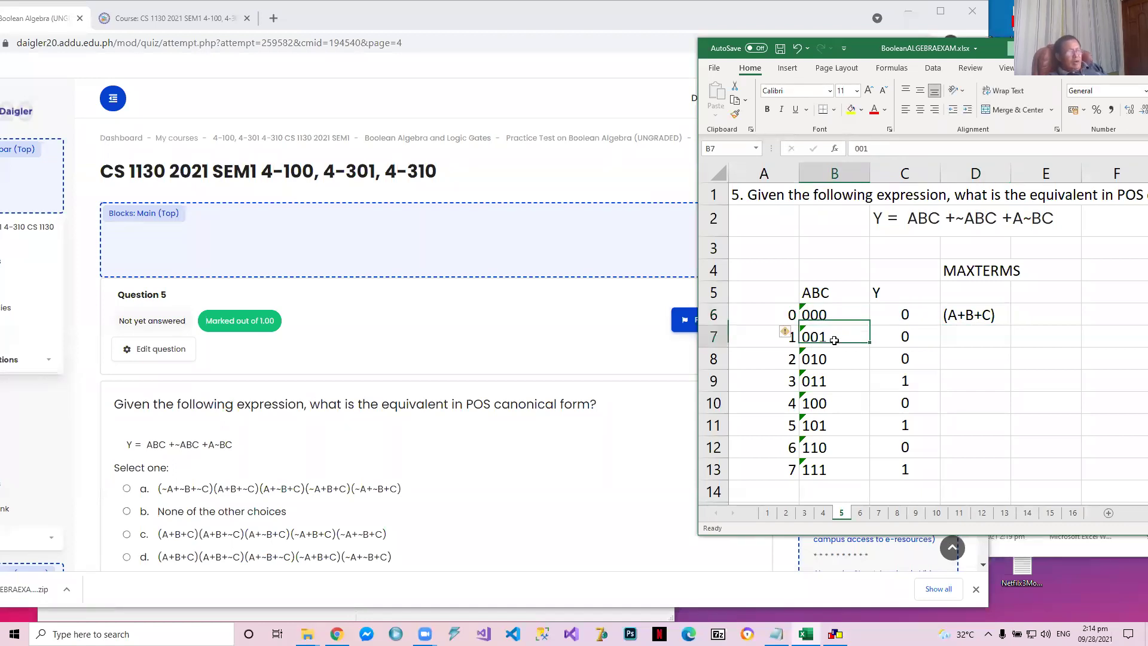
click(909, 337)
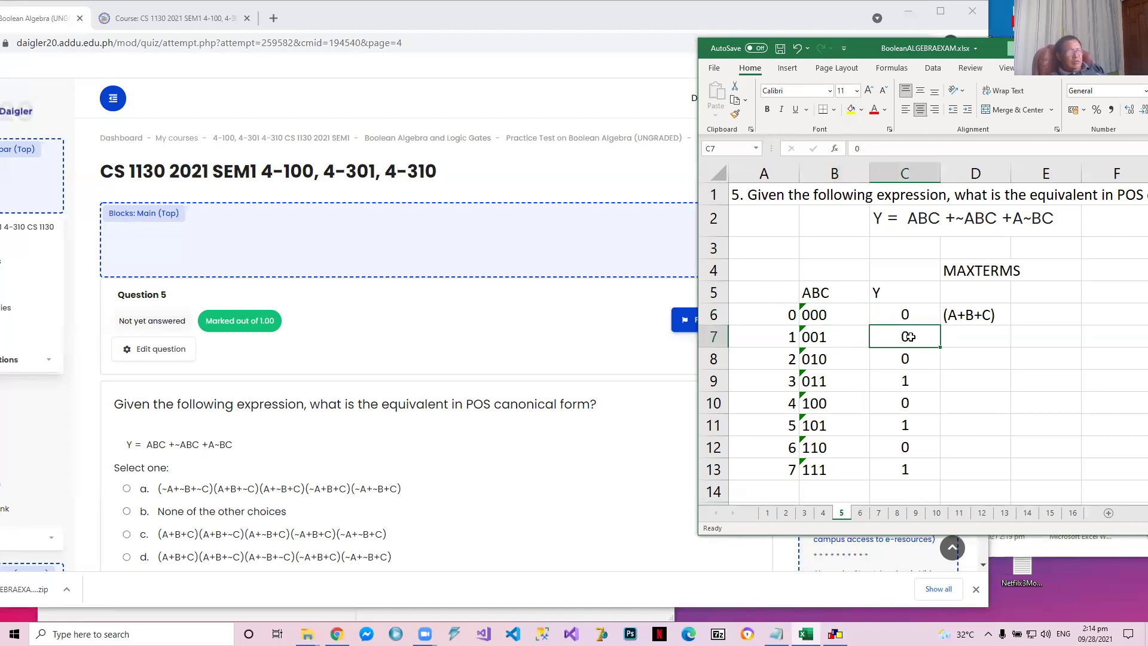
click(963, 338)
text(()
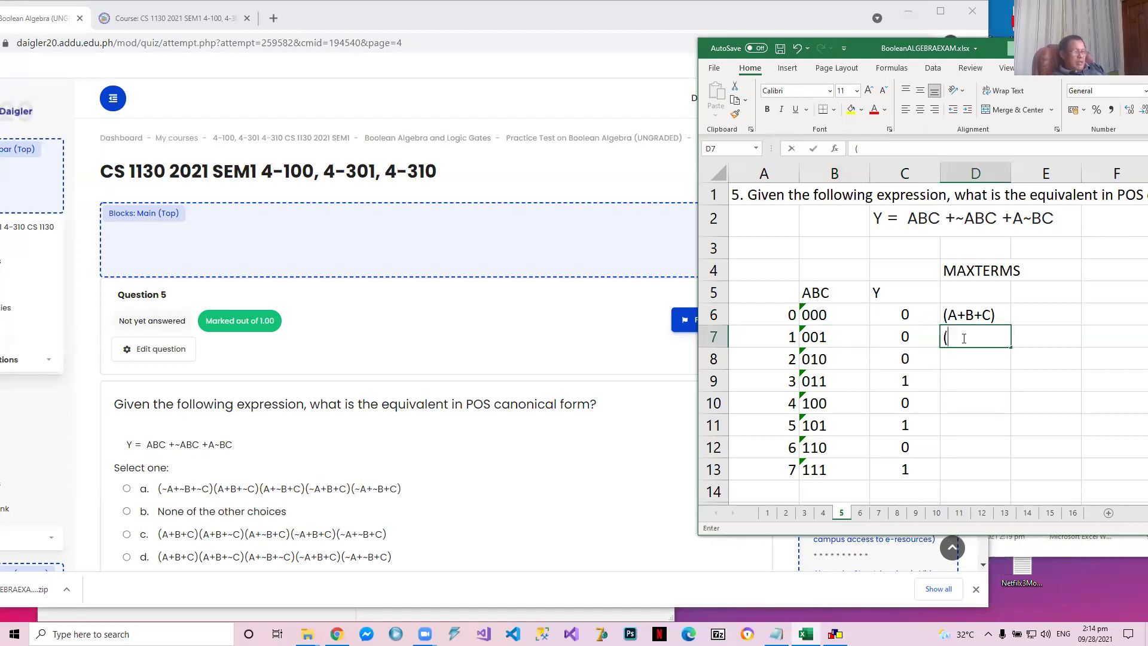
text(A+B+C)
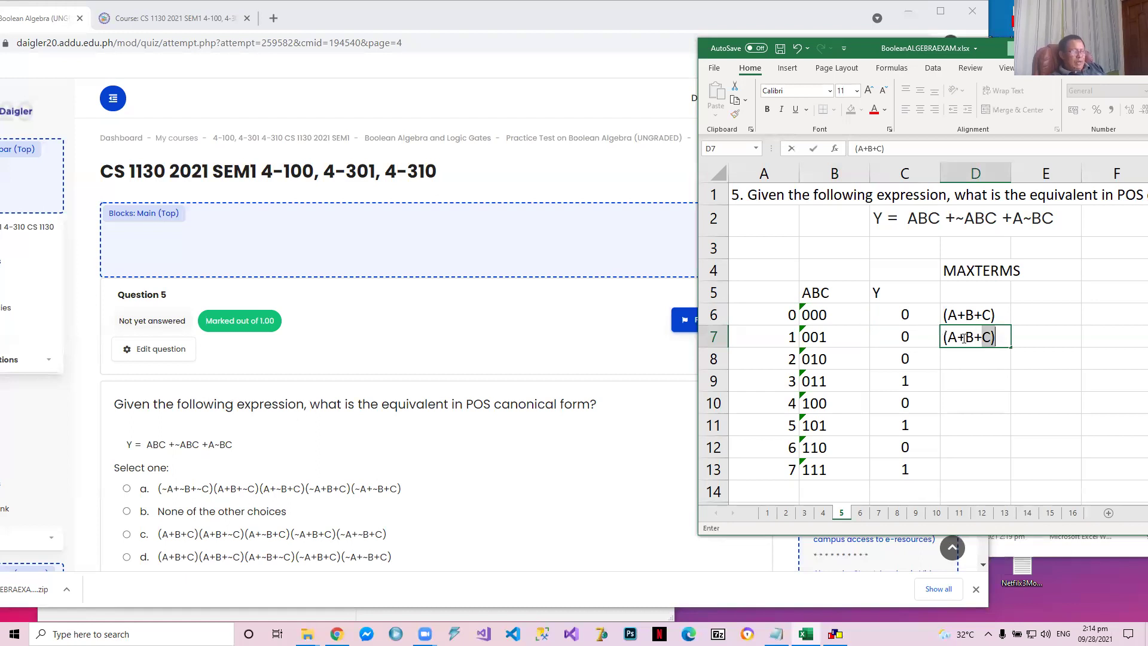
key(BackSpace)
key(BackSpace)
text(~C))
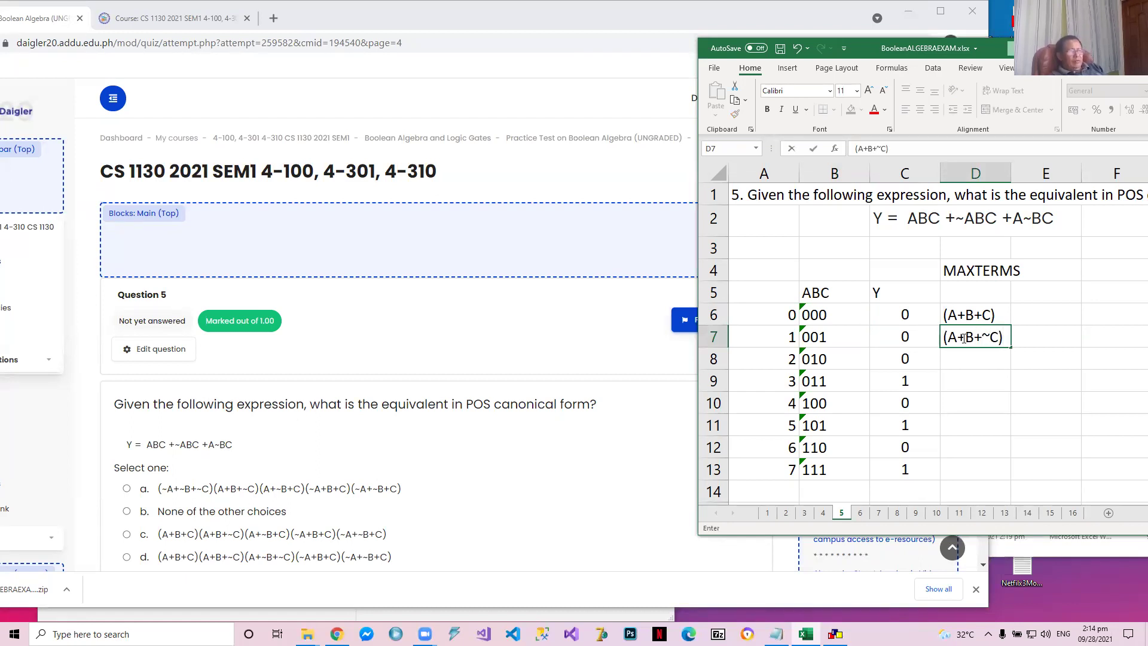
key(Return)
Copy the maxterm from D6 into D8 and edit it to (A+~B+C) for the 010 row
key(Up)
key(Up)
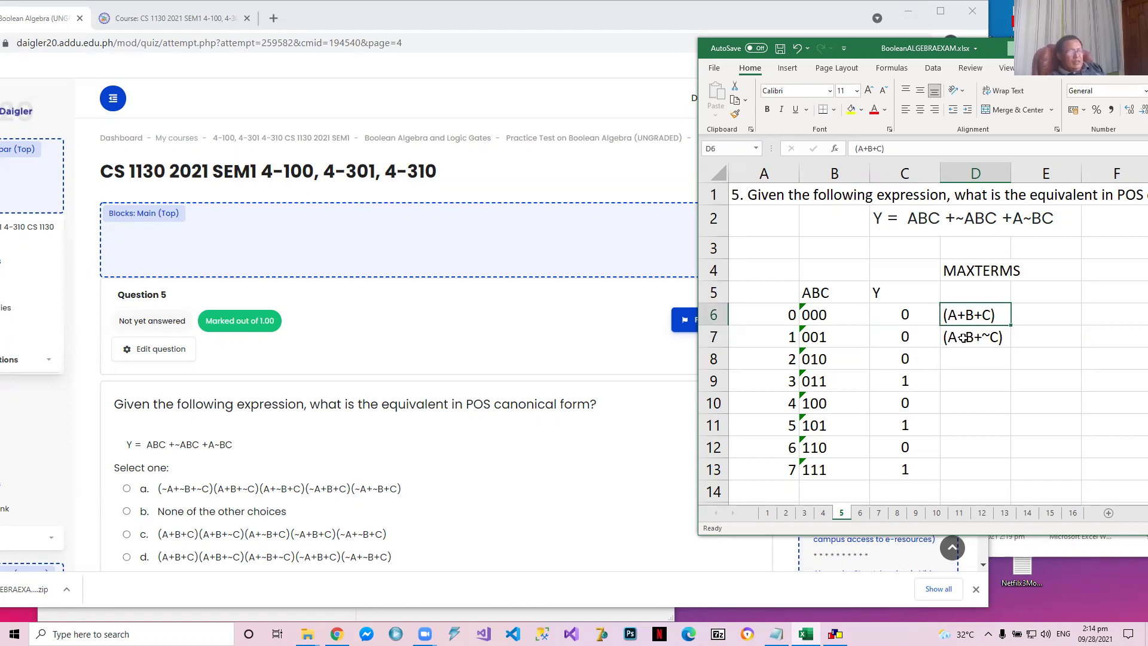
key(ctrl+c)
key(Down)
key(Down)
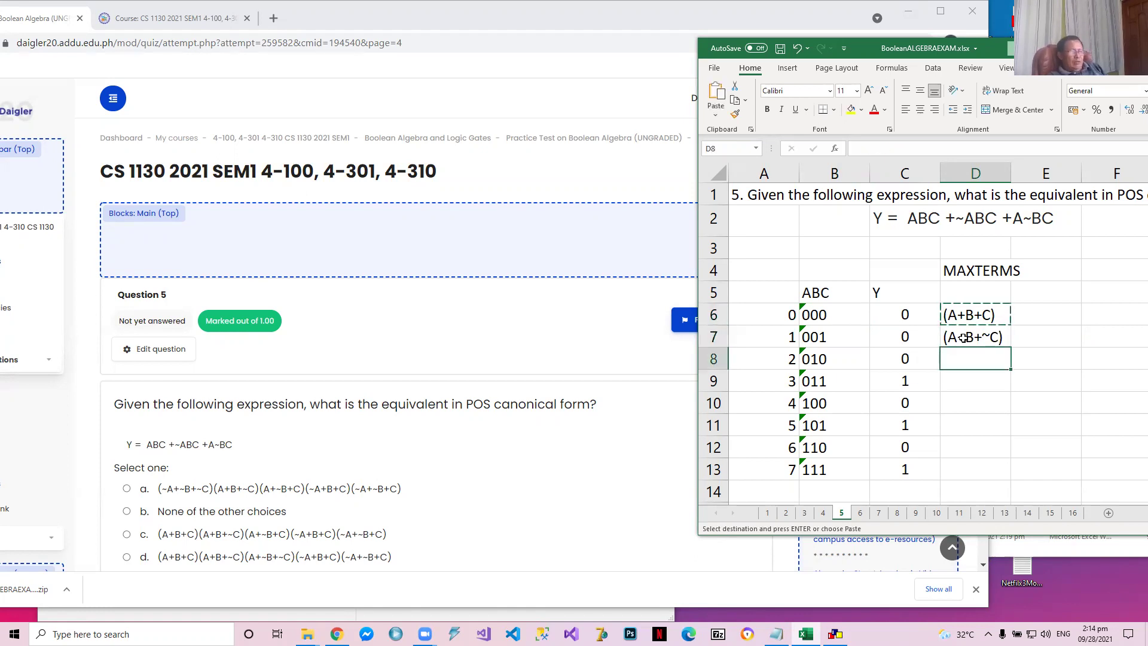
key(ctrl+v)
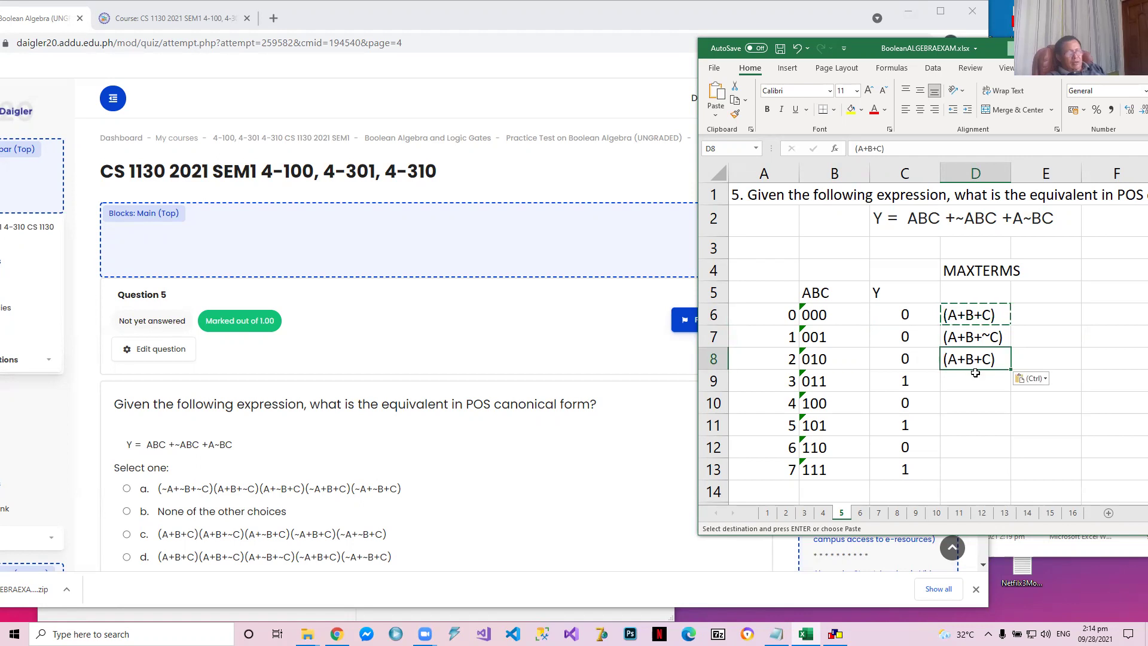
text(`)
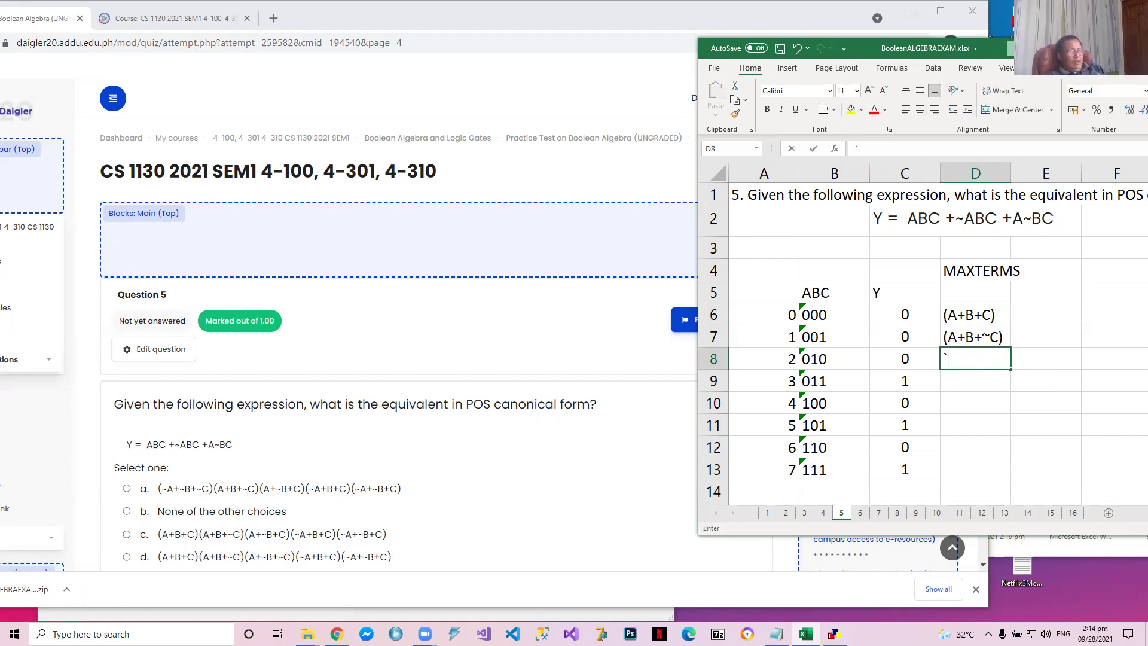
key(Escape)
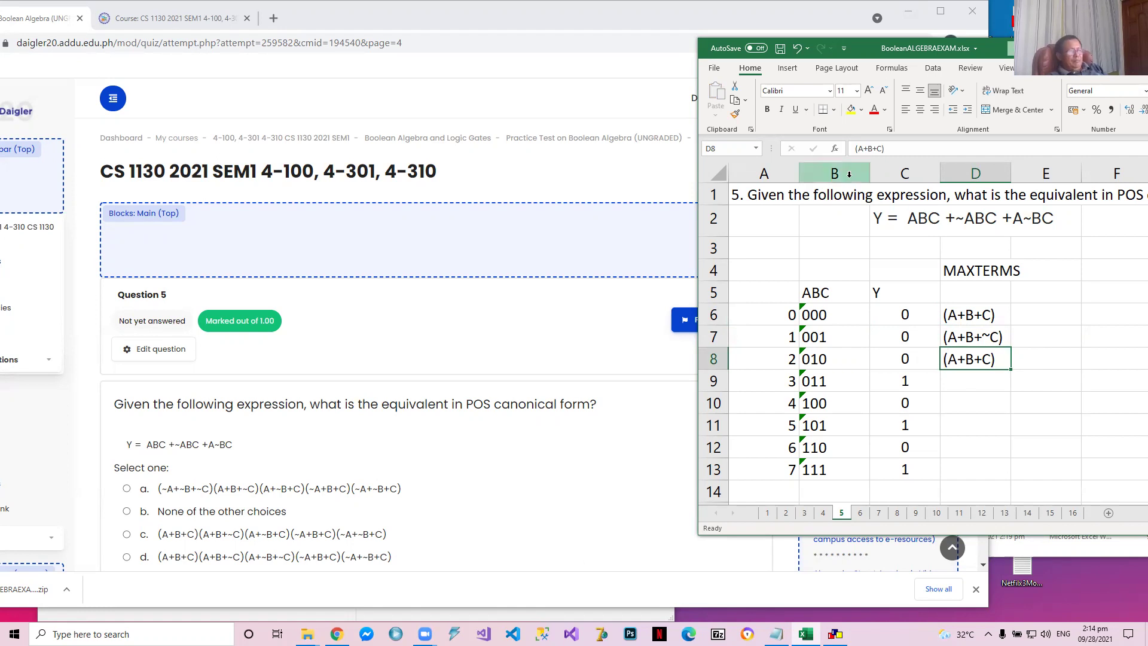
click(868, 147)
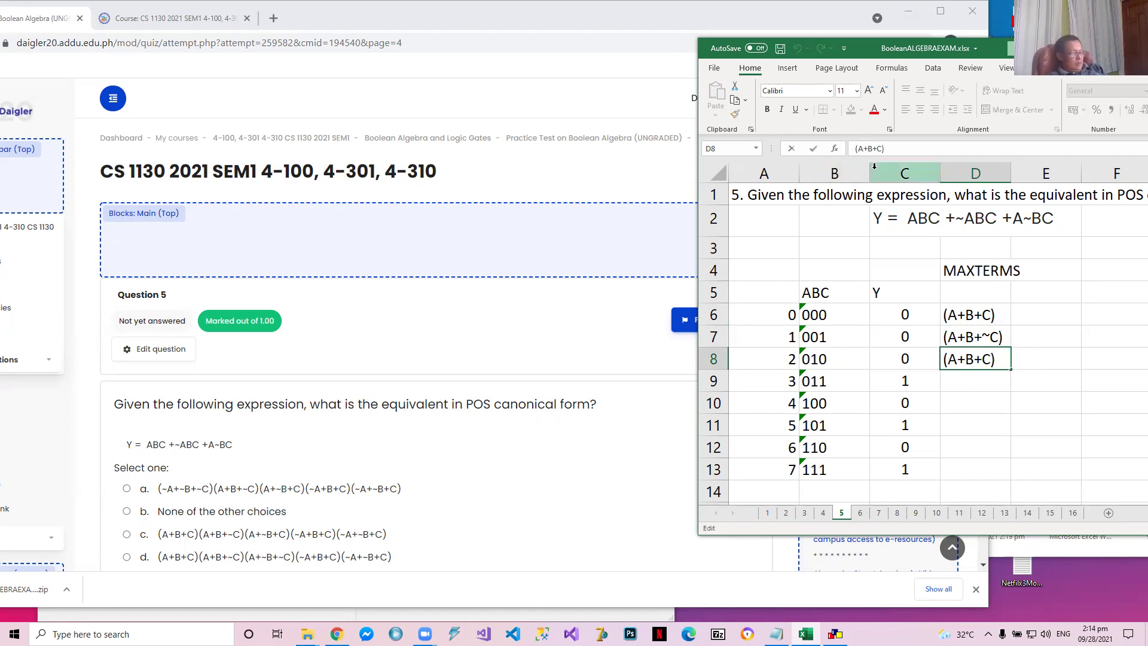
text(~)
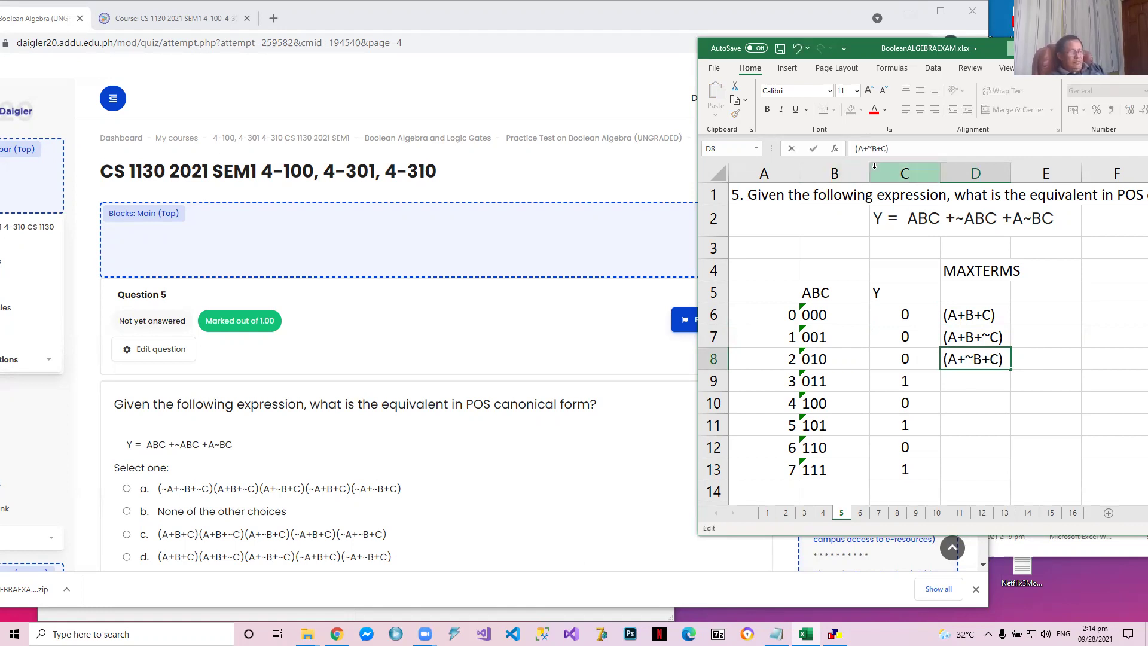
key(Return)
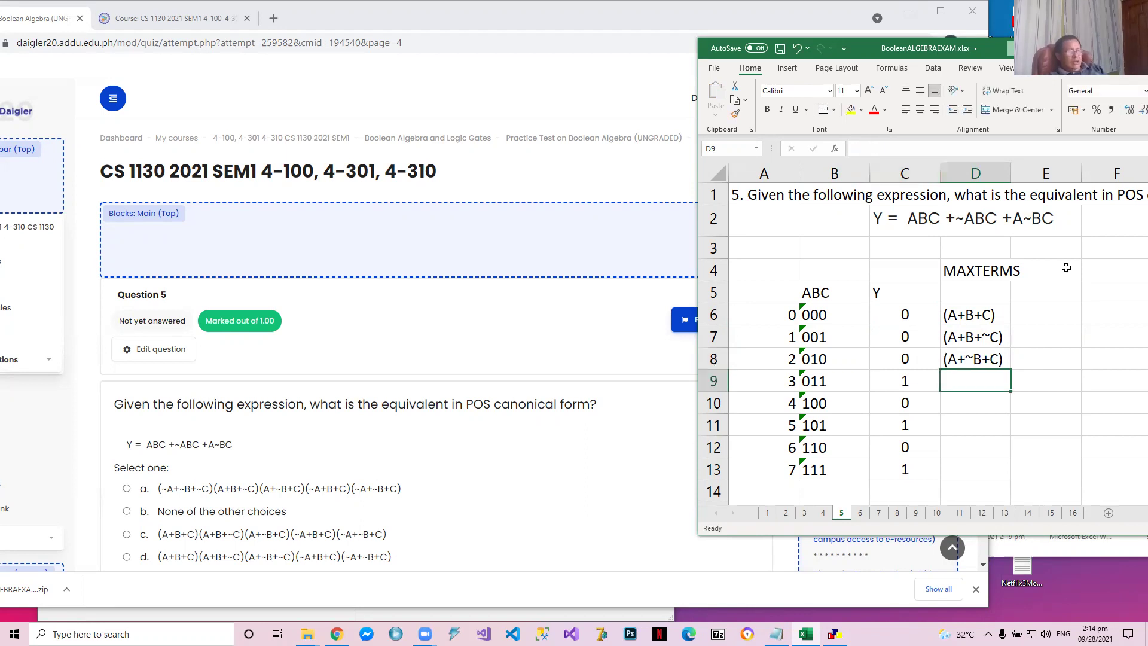
Copy the maxterm from D6 into D10 and edit it to (~A+B+C) for the 100 row
click(966, 407)
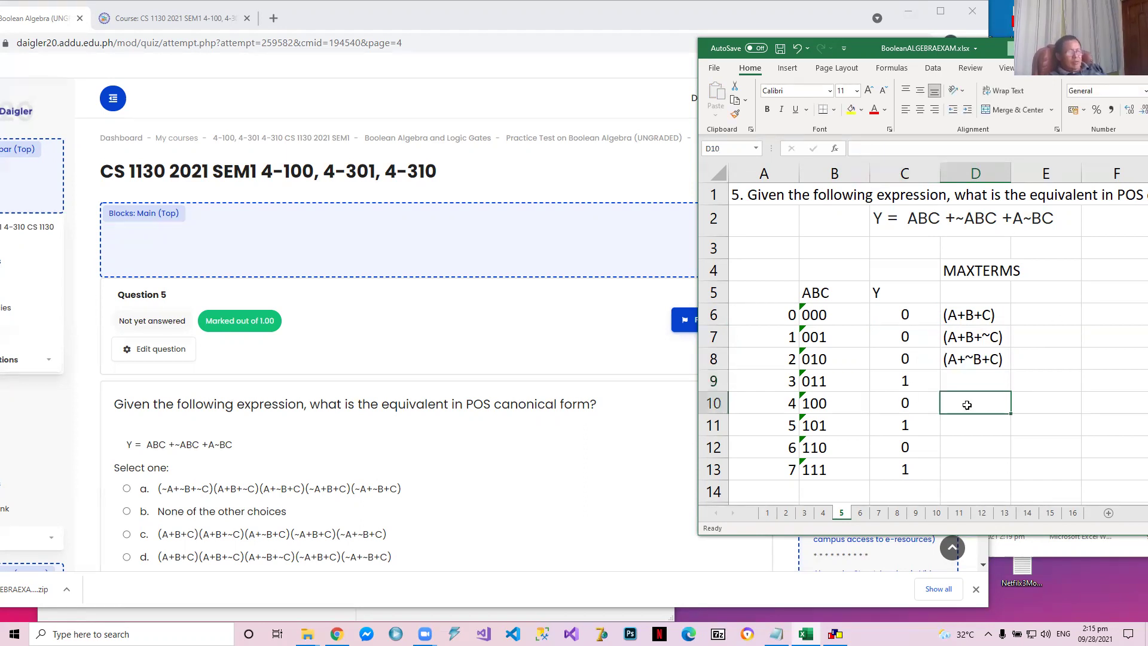
click(976, 317)
key(ctrl+c)
click(974, 402)
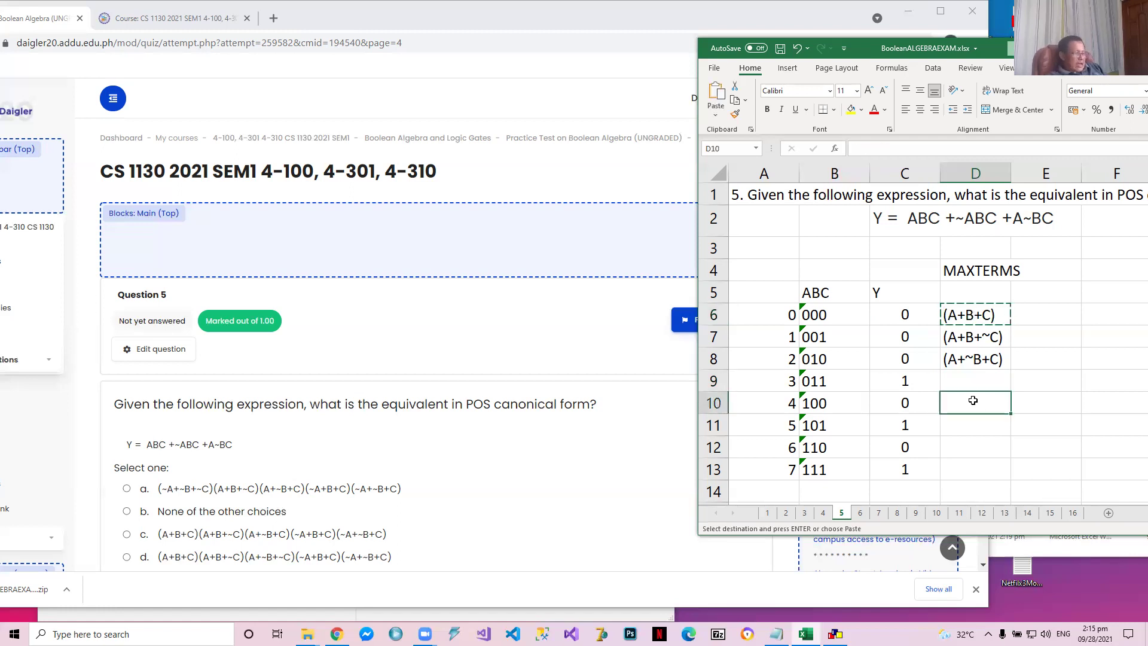
key(ctrl+v)
key(Escape)
click(858, 148)
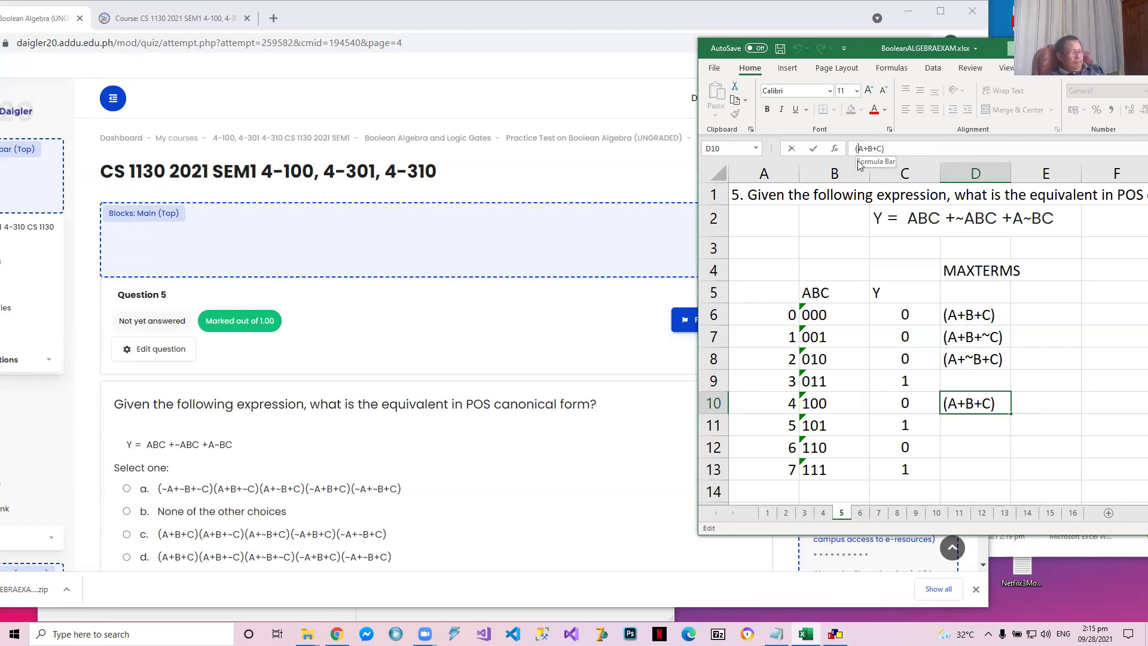
text(~)
key(Return)
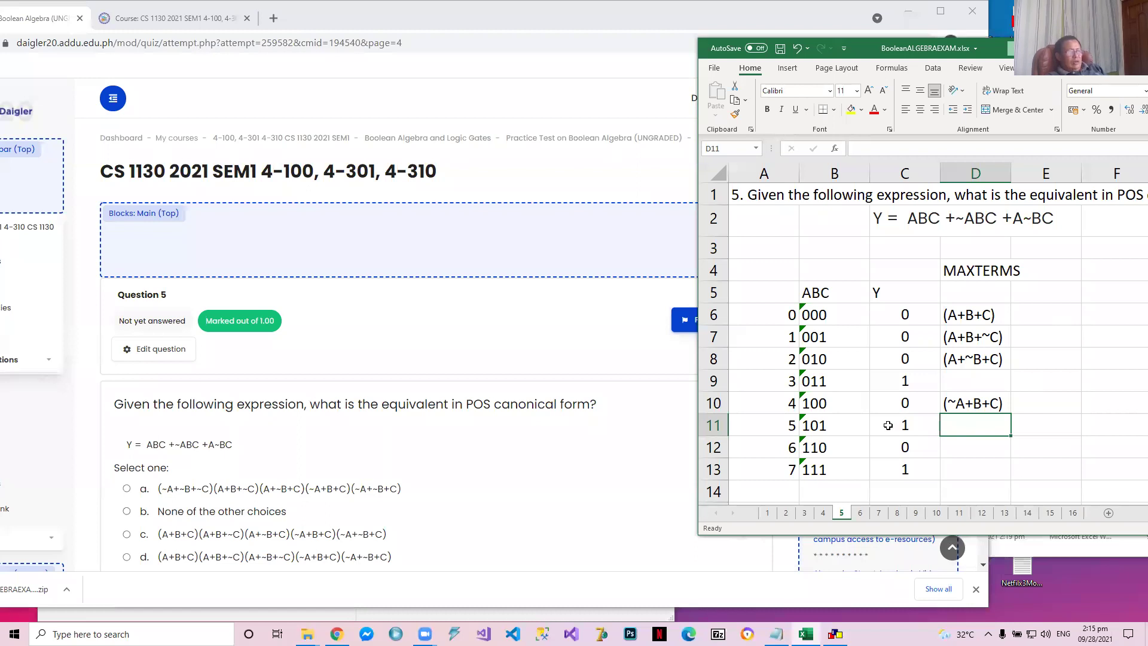
Copy the maxterm from D10 into D12 and edit it to (~A+~B+C) for the 110 row
click(981, 403)
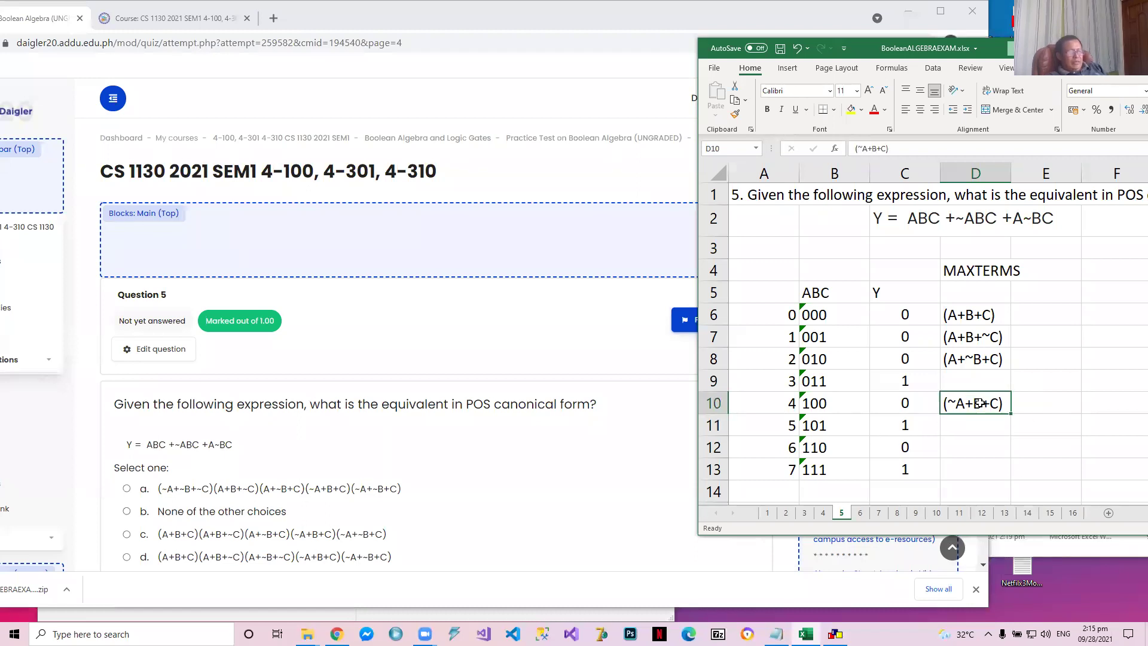
key(ctrl+c)
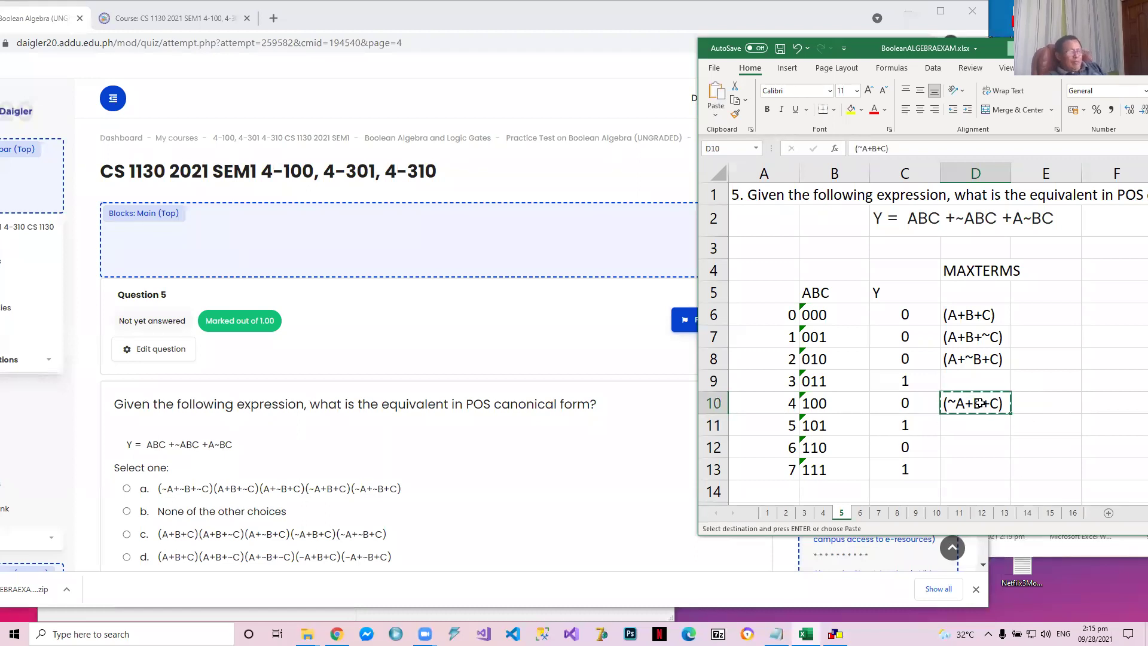
click(976, 449)
key(ctrl+v)
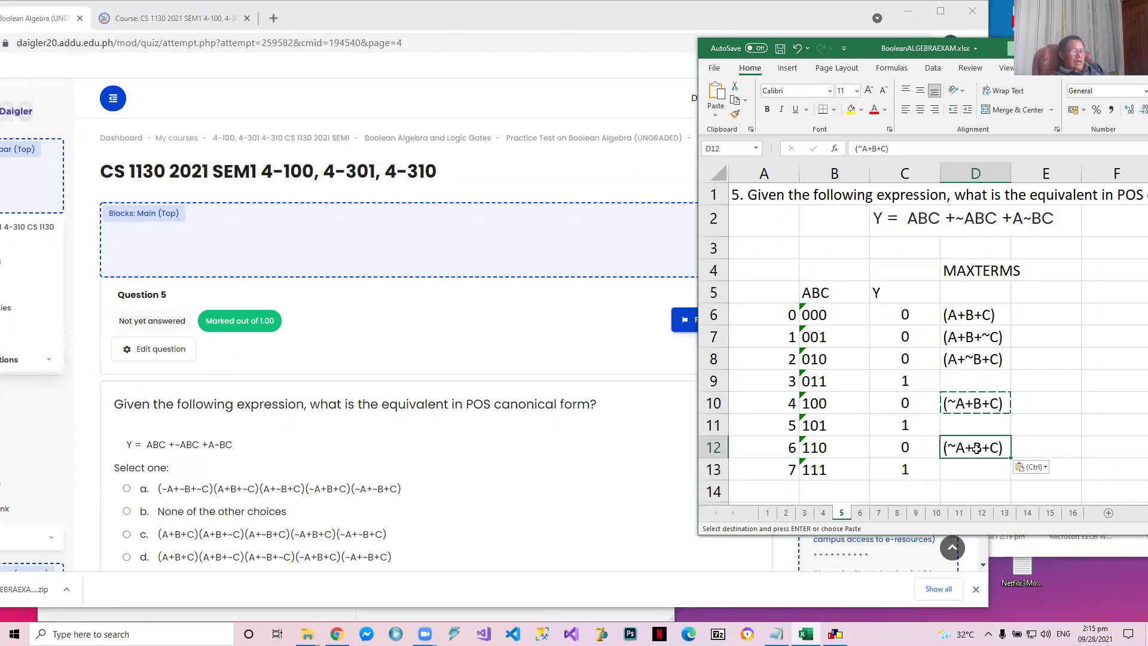
click(868, 148)
text(~)
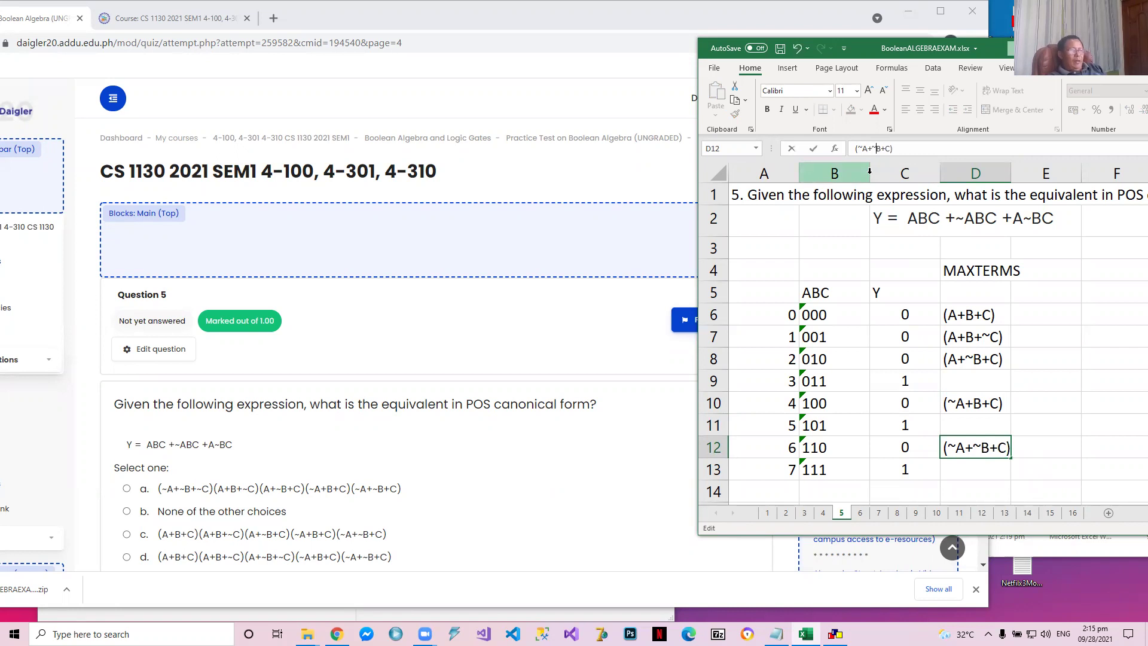
key(Return)
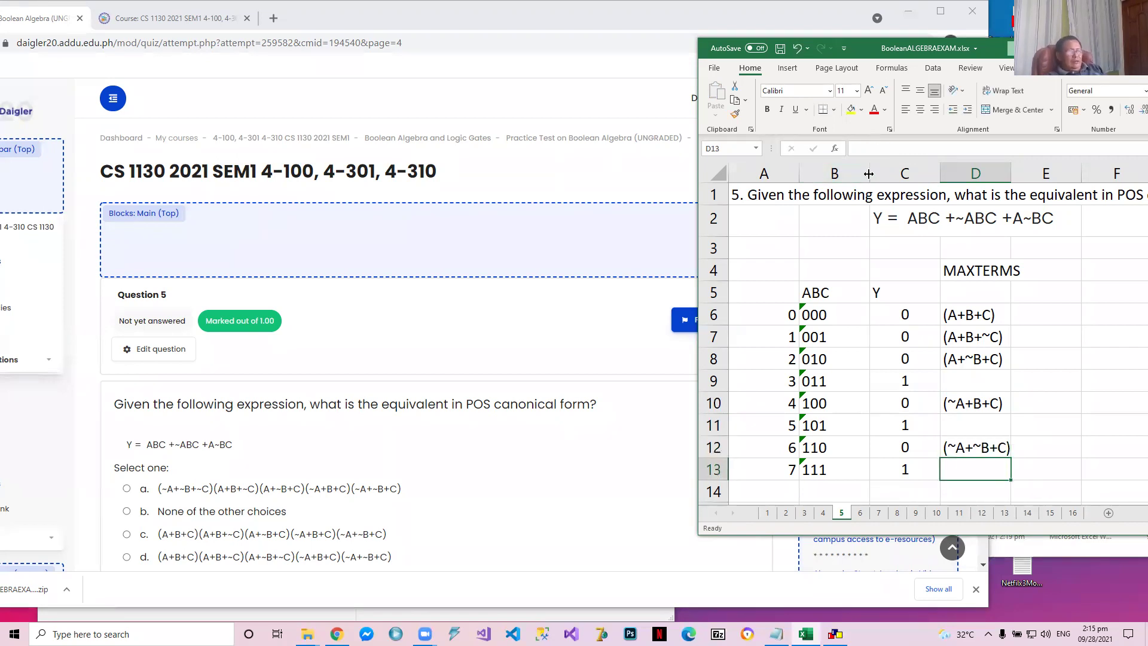
click(974, 447)
key(ctrl+c)
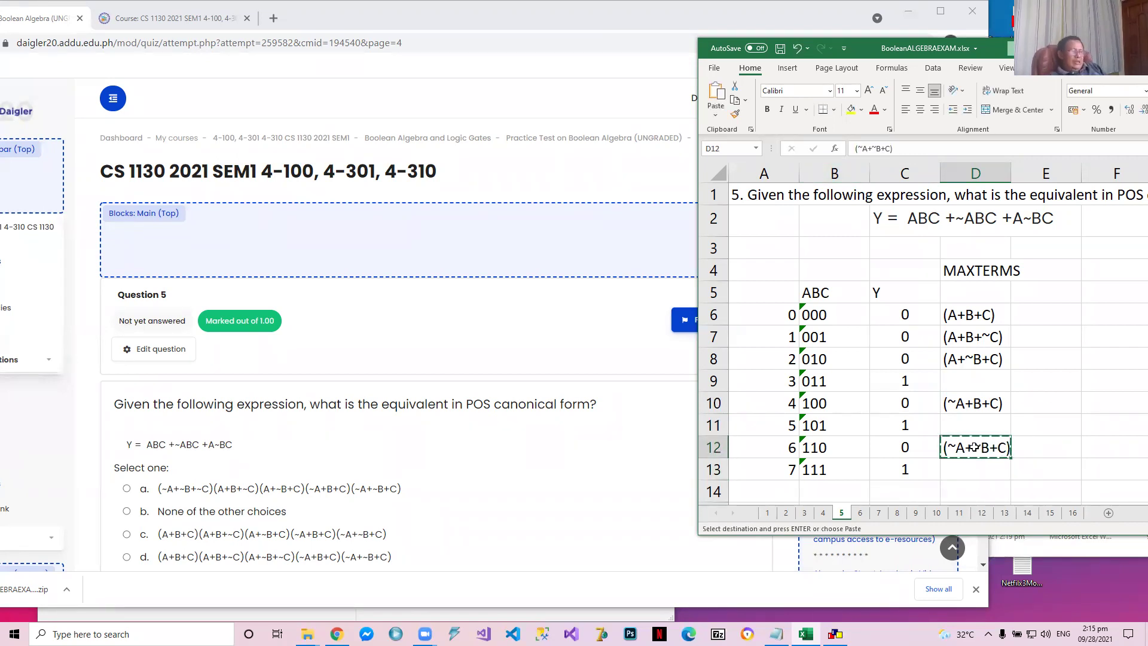
click(970, 470)
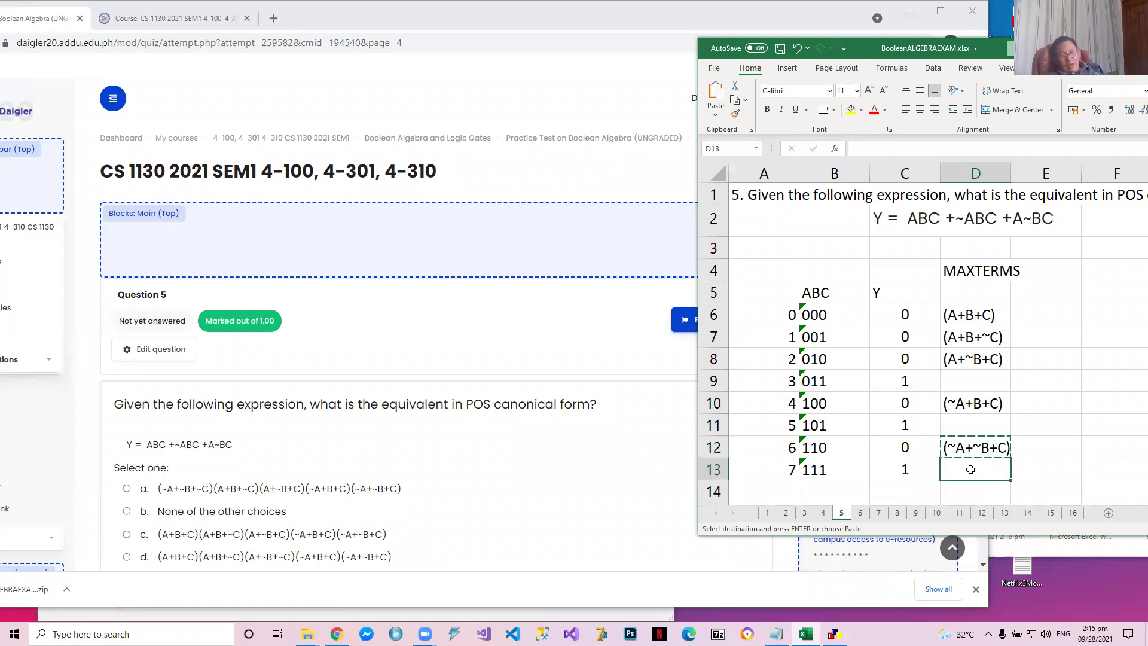
key(Escape)
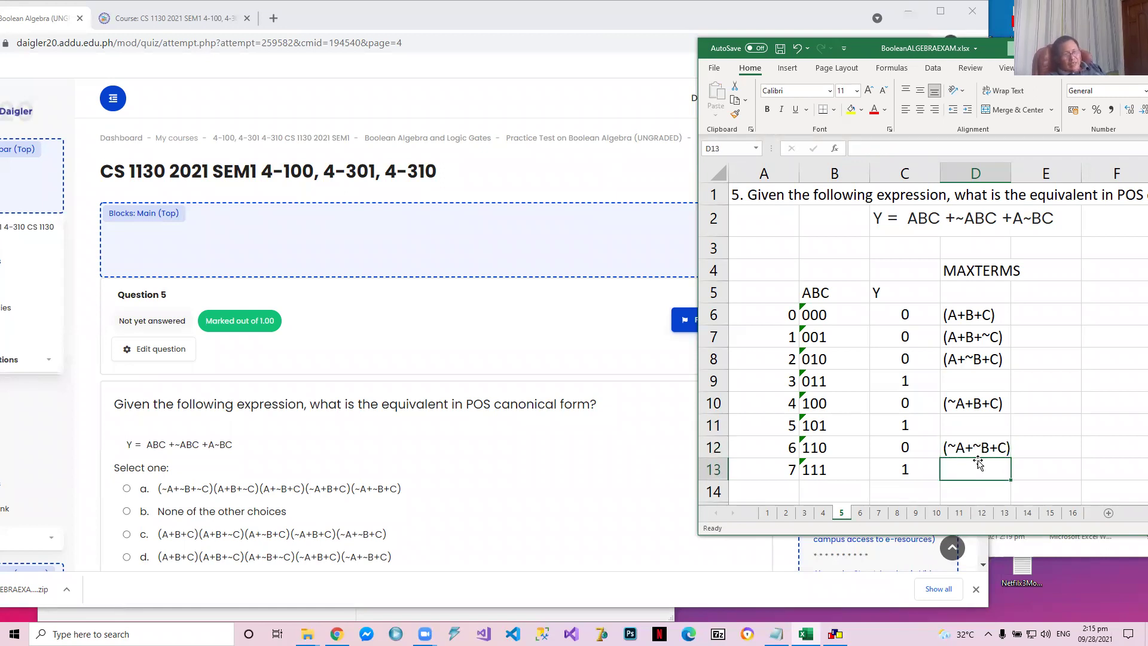
Answer question 5 with choice c, (A+B+C)(A+B+~C)(A+~B+C)(~A+B+C)(~A+~B+C), and go on to the next quiz page
click(971, 452)
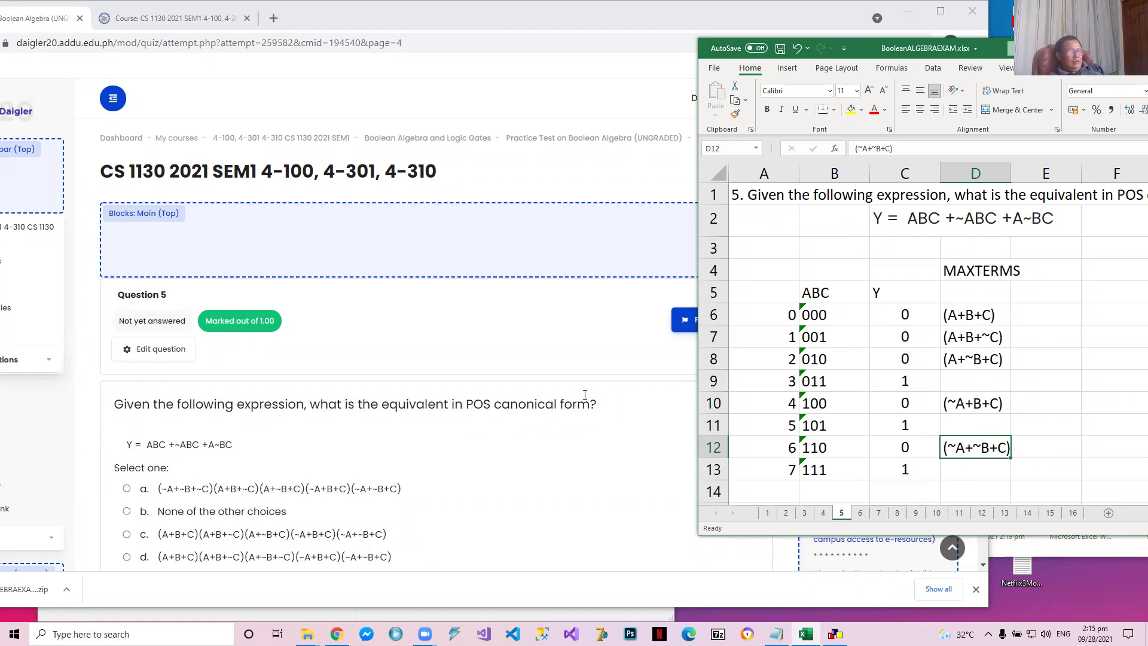
scroll(607, 288, down, 1)
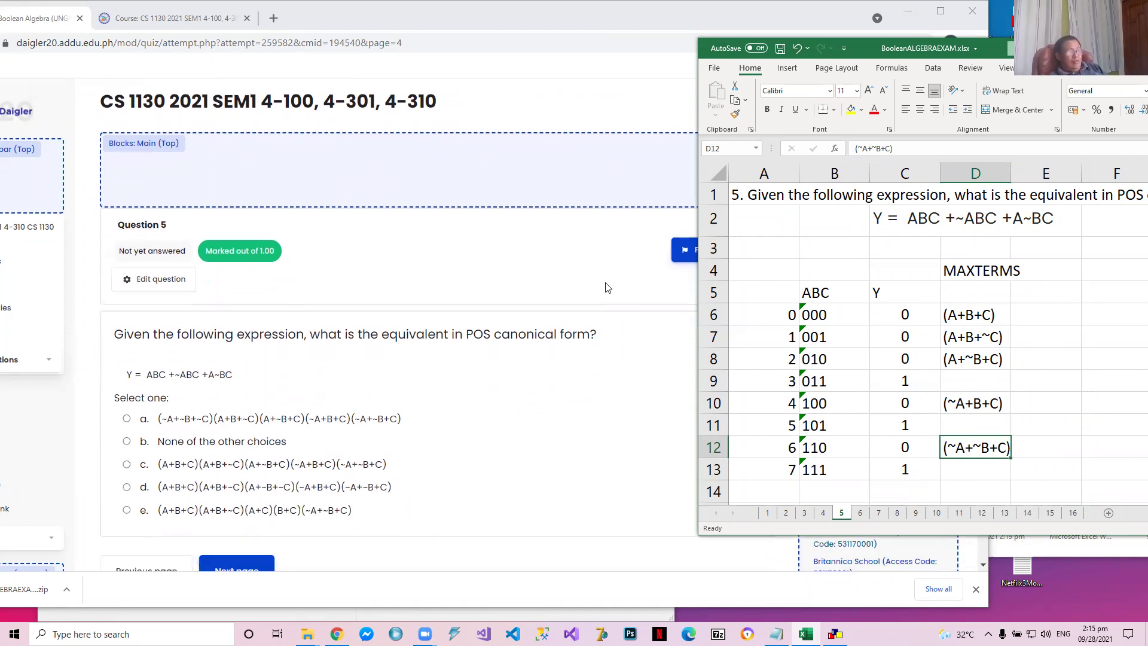
scroll(607, 288, down, 2)
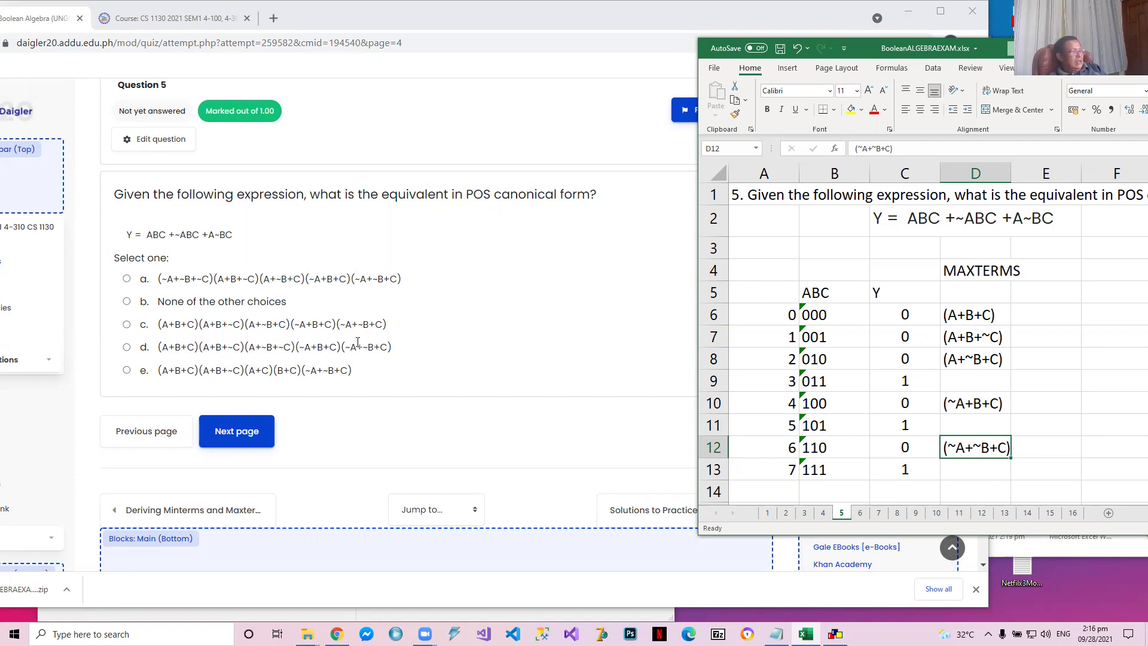
click(134, 329)
click(129, 329)
click(226, 467)
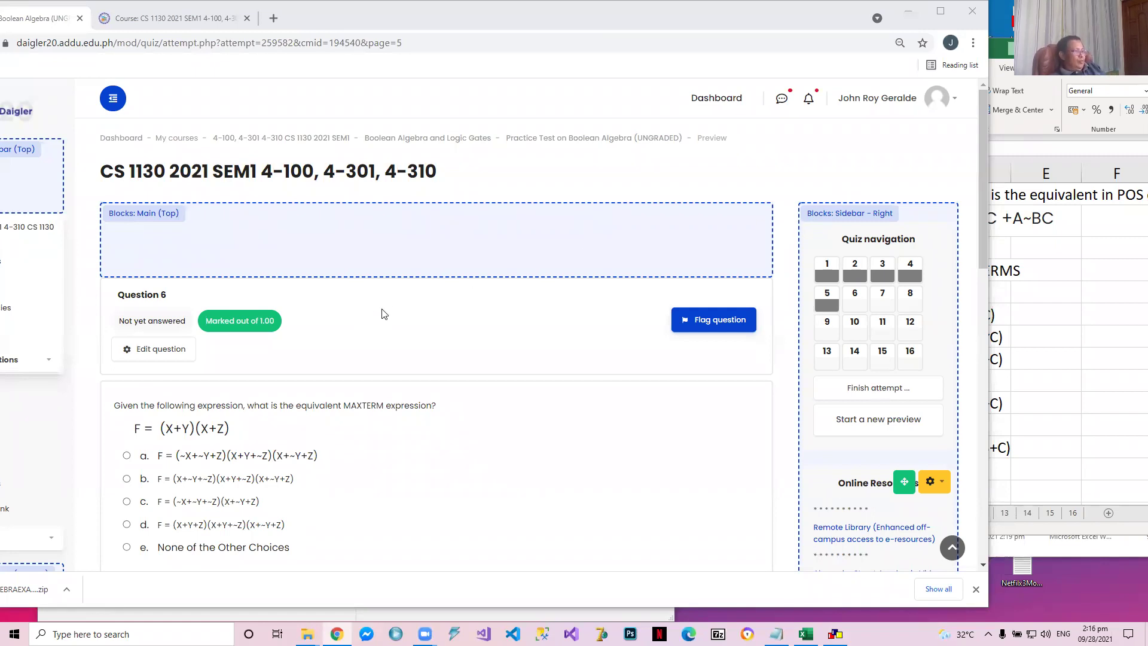
Open the recent workbook CS1130_2021_1.xlsx in a new Excel window at the 4-310 IS Attendance sheet
key(super+s)
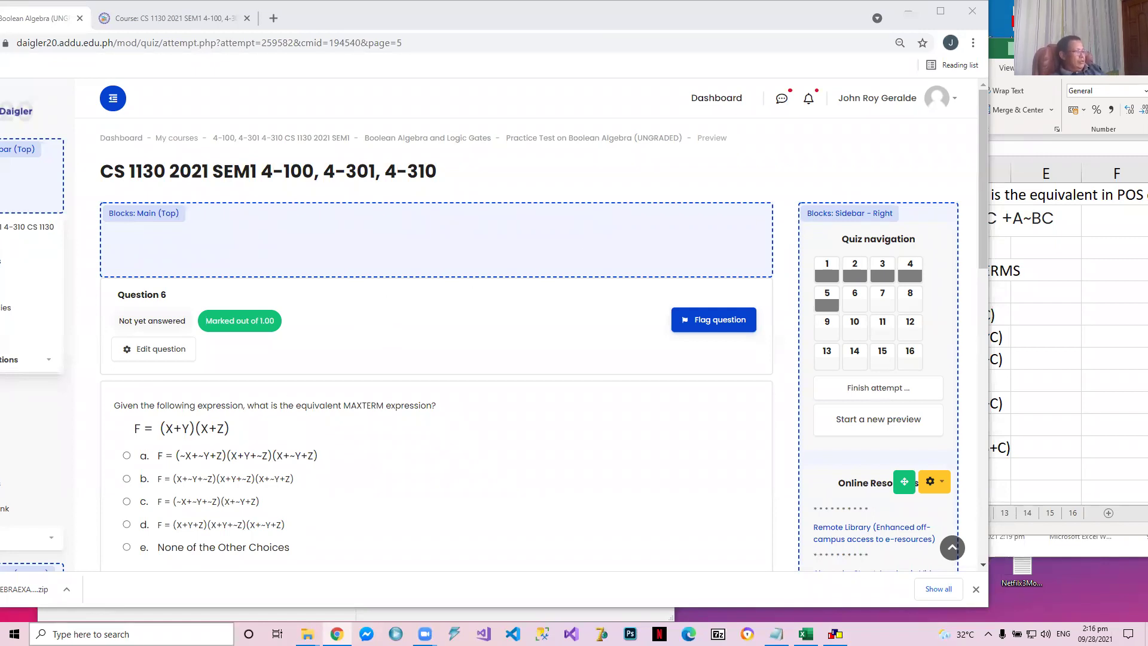
text(EX)
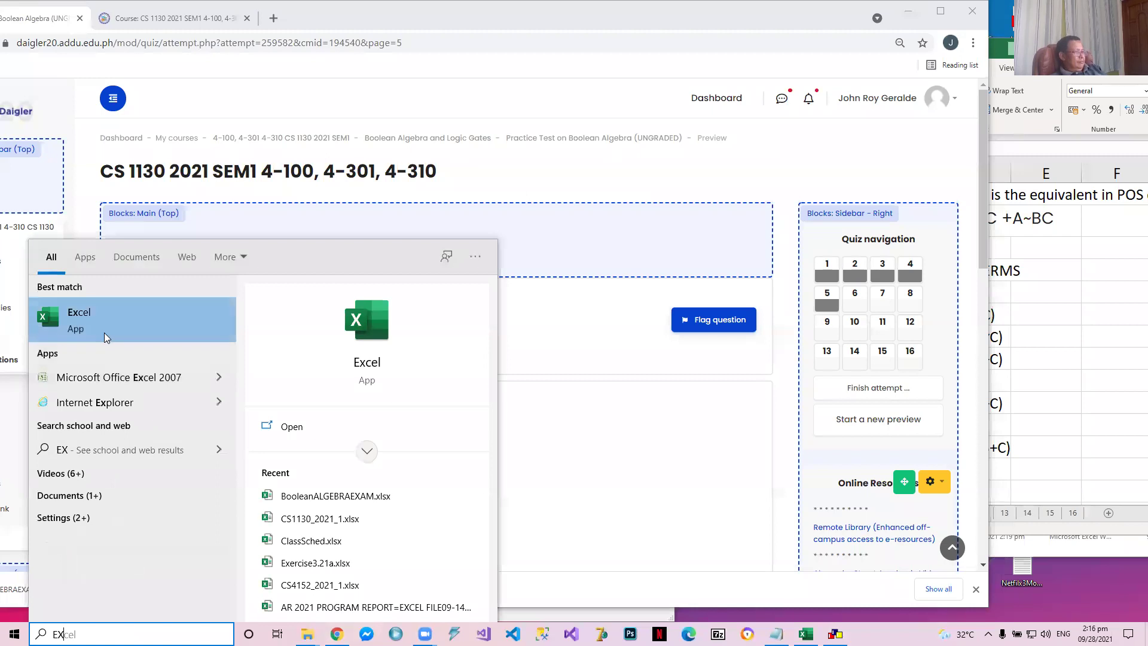
click(104, 329)
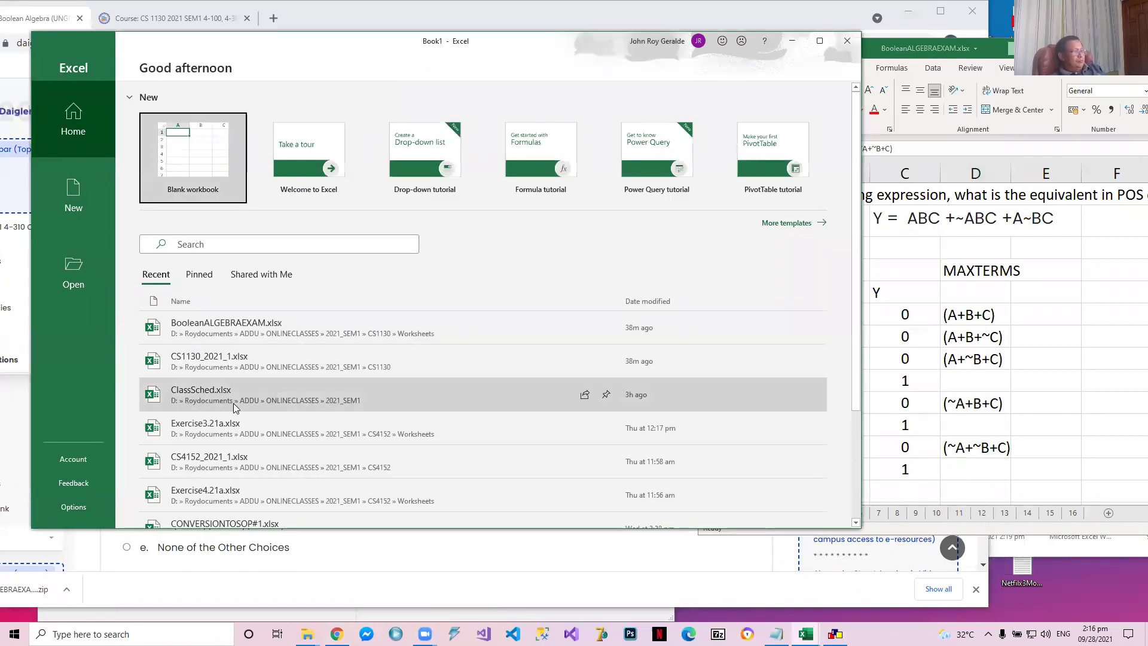
click(250, 376)
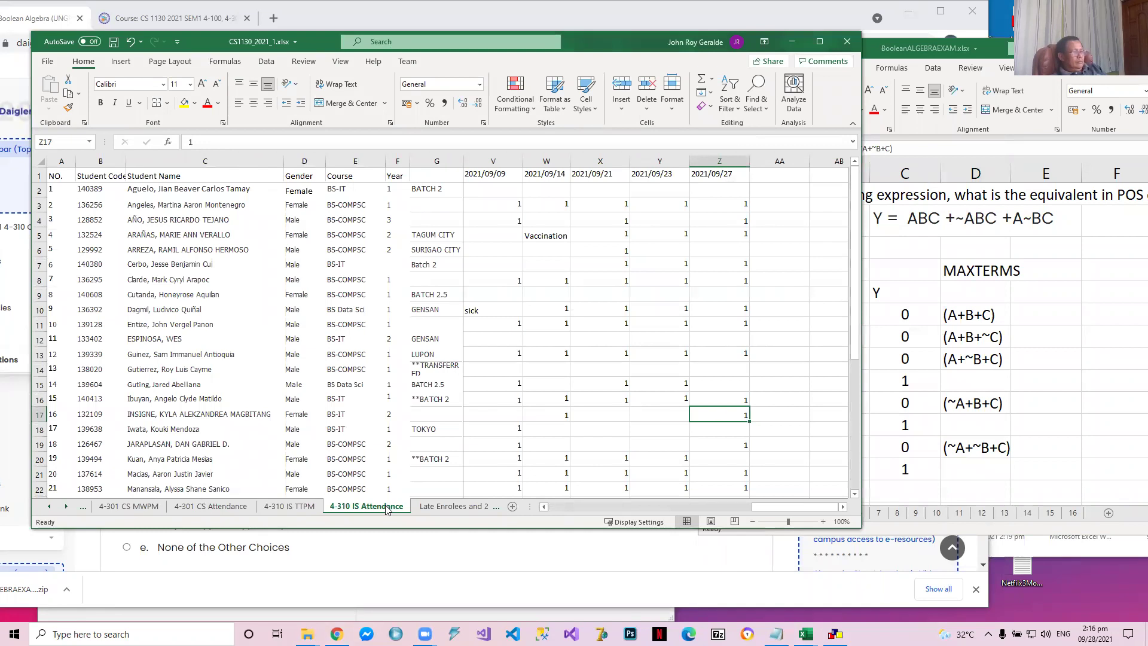
Record attendance for 2021/09/27 by entering 1 in cell Z6
click(747, 193)
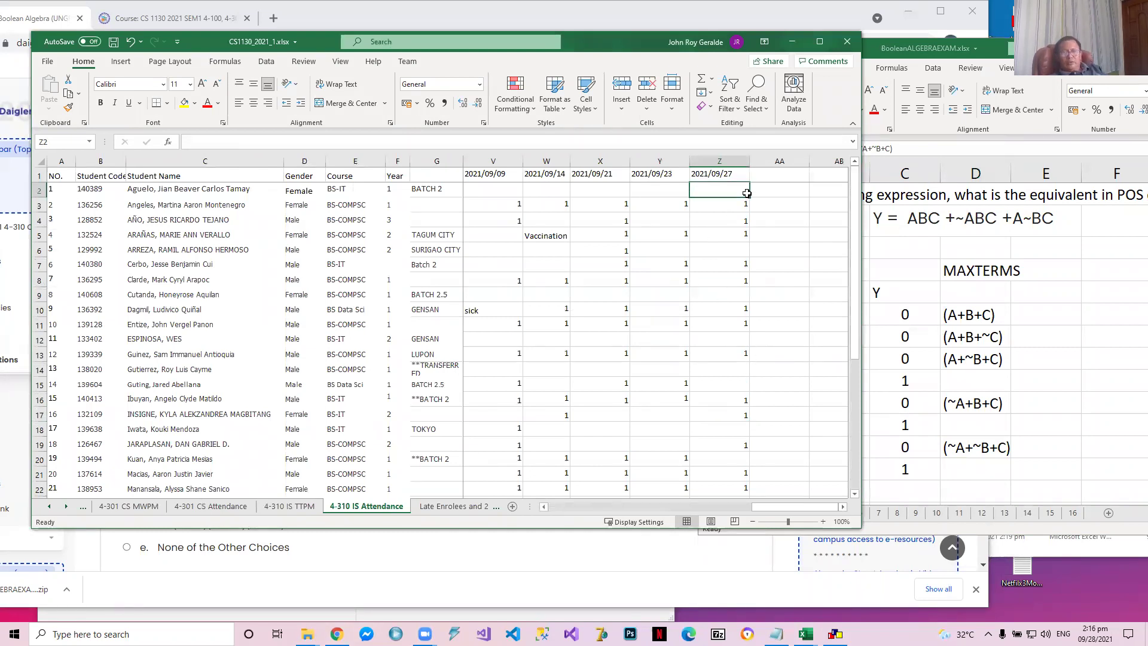
key(Down)
key(Down)
key(Down)
key(Down)
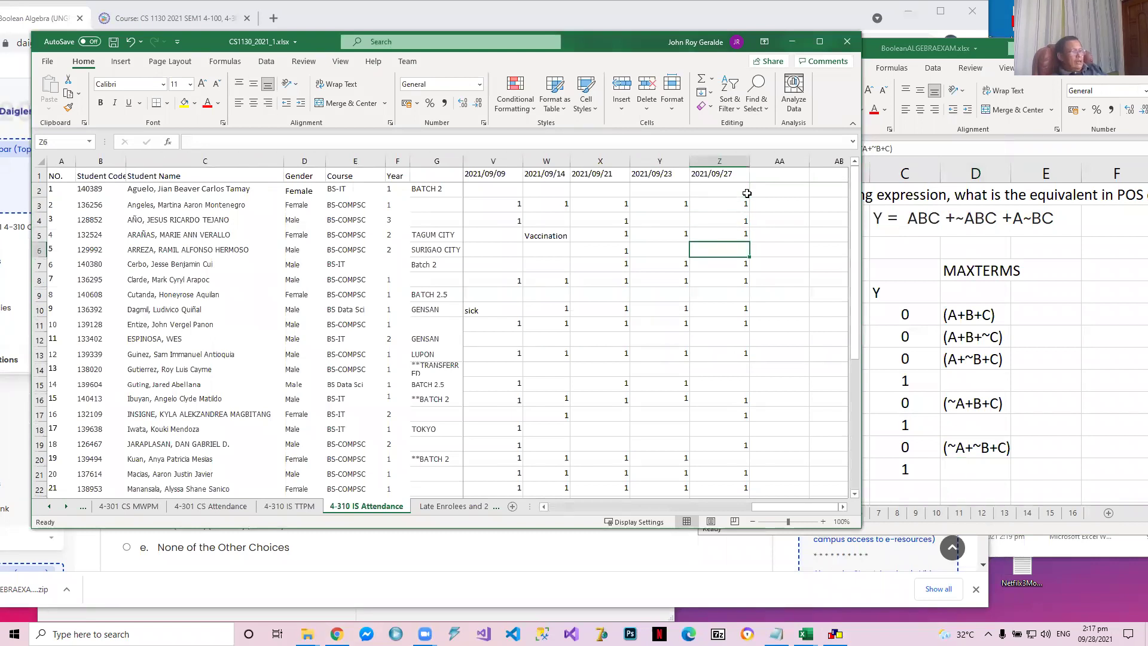
text(1)
key(Down)
Go down the 2021/09/27 attendance column and enter 1 in cell Z15
key(Down)
key(Down)
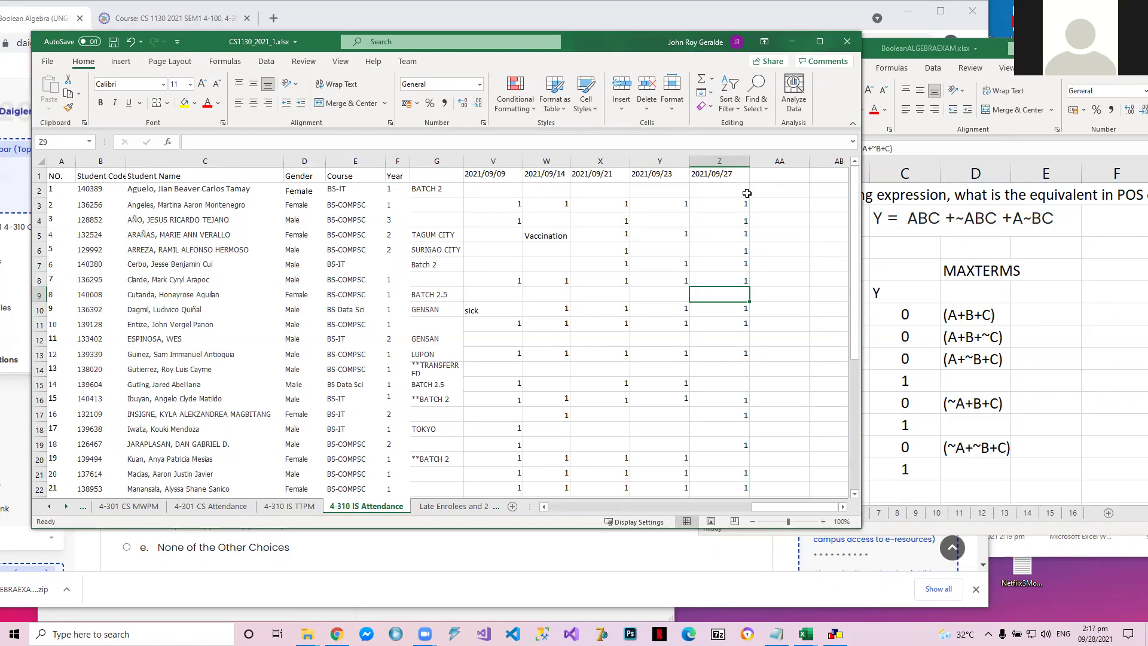
key(Down)
key(Down)
key(Down)
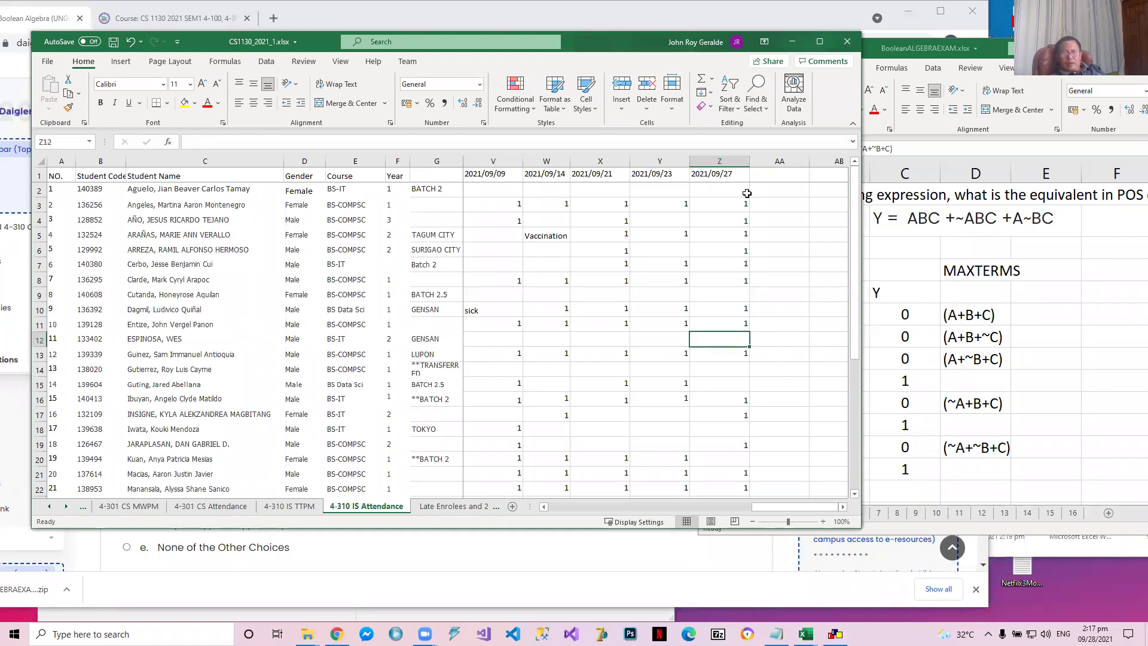
key(Down)
key(Down)
key(Down)
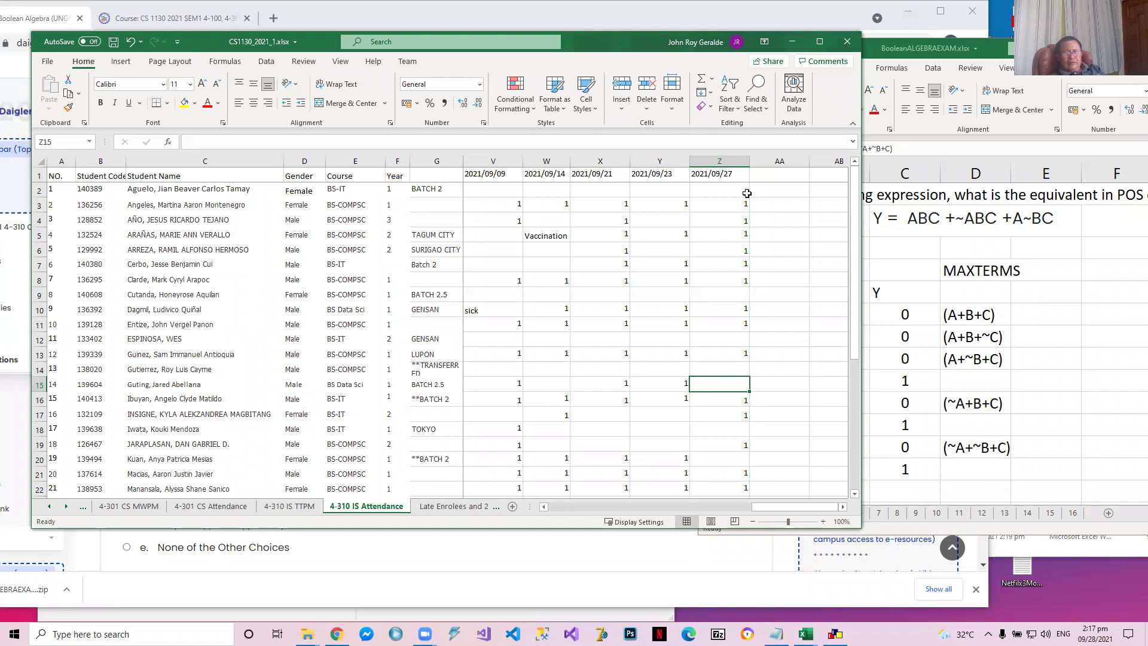
text(1)
key(Return)
Enter 1 in cell Z20 to mark that student present on 2021/09/27
key(Down)
key(Down)
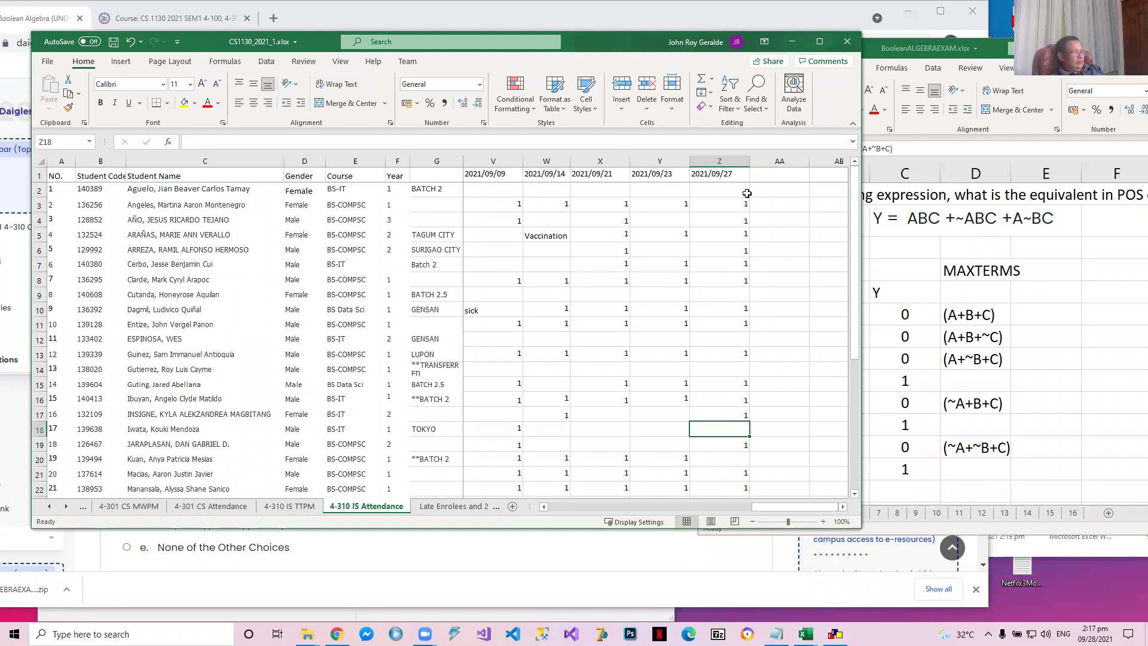
key(Down)
key(Down)
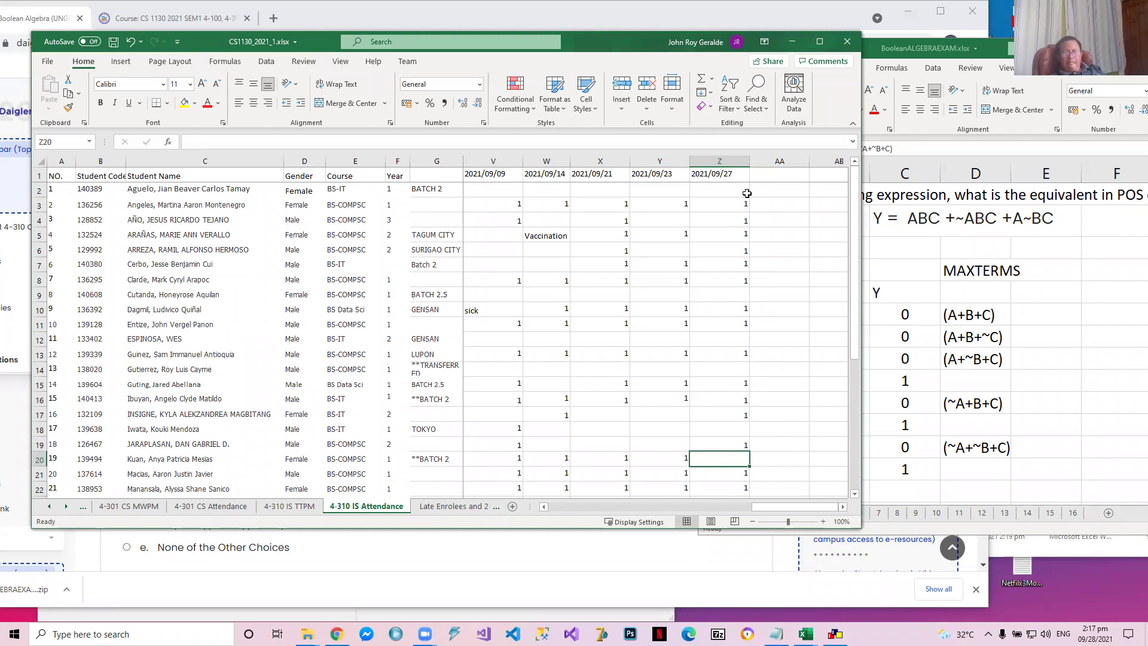
text(1)
key(Down)
Continue down the 2021/09/27 column and enter 1 in cell Z26 for the student from TACURONG
key(Down)
key(Down)
key(Down)
key(Down)
key(Down)
key(Down)
key(Down)
key(Down)
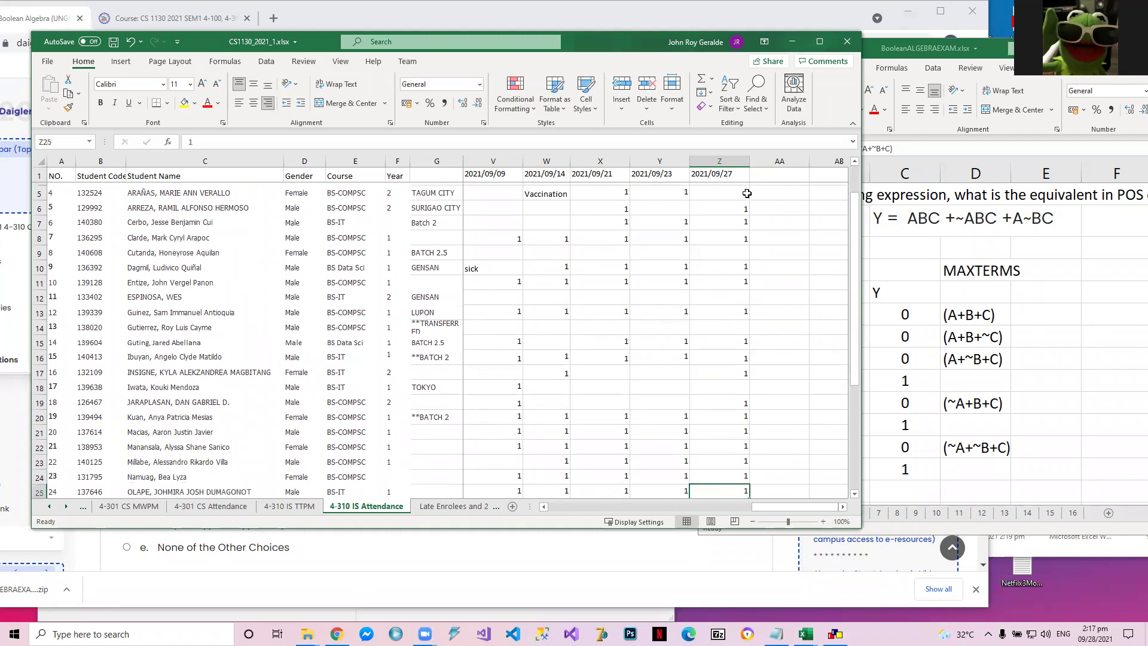
key(Up)
key(Up)
key(Up)
key(Up)
key(Up)
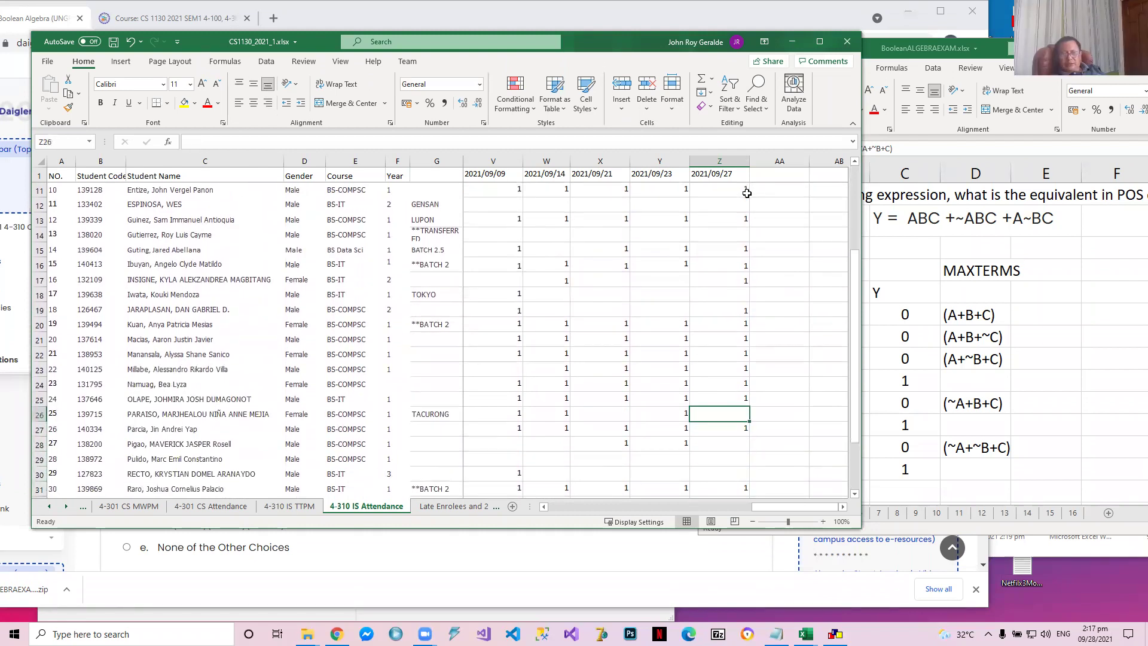
text(1)
key(Down)
Enter 1 in cell Z28 of the 2021/09/27 attendance column
key(Down)
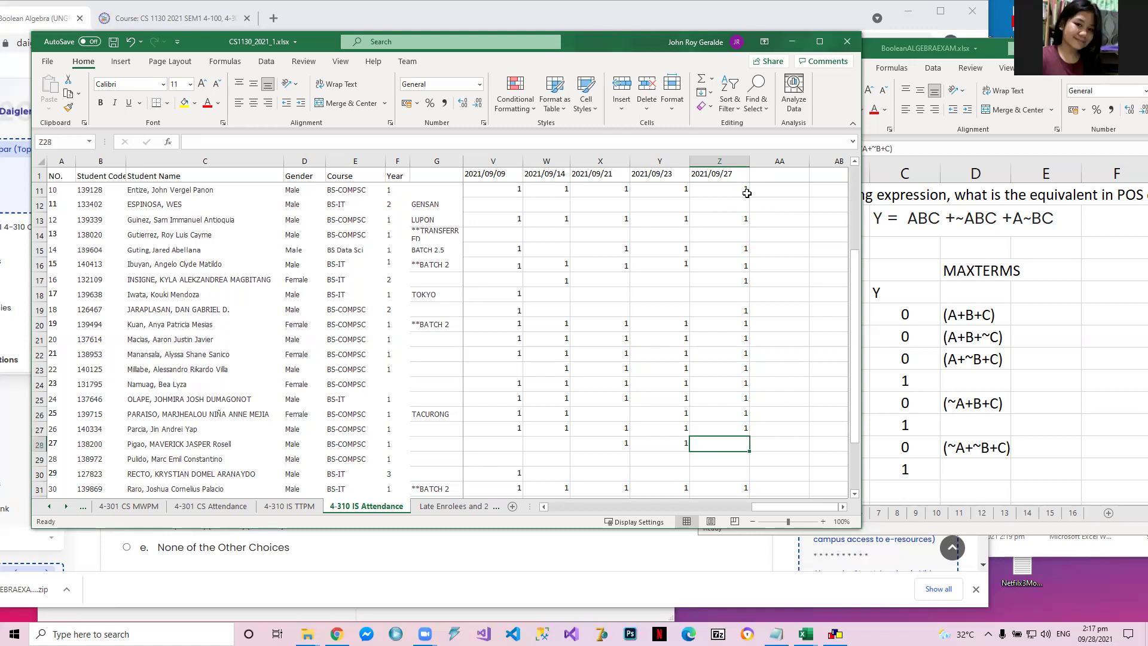
text(1)
key(Return)
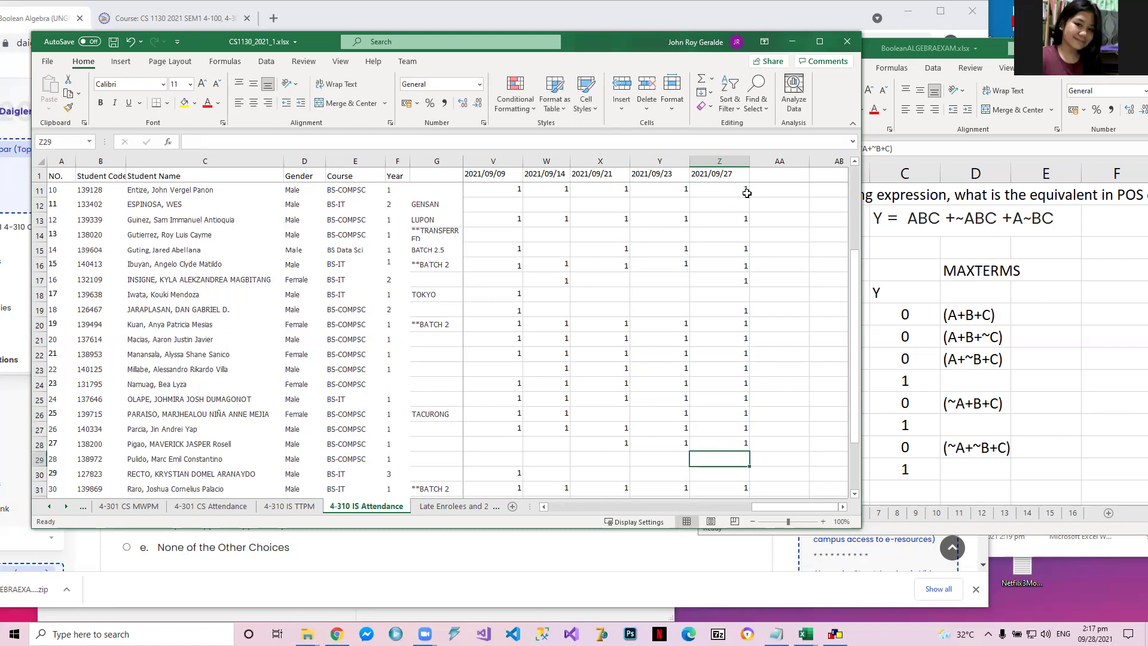
Check the remaining students in the 2021/09/27 column and enter 1 in cell Z34
key(Down)
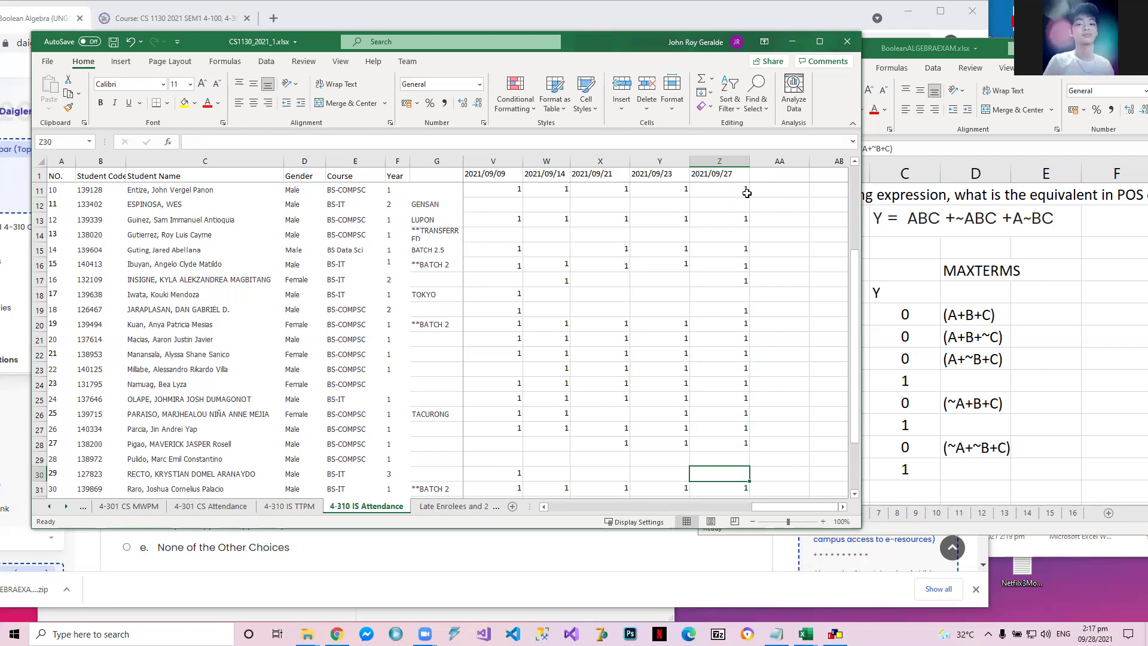
key(Down)
scroll(746, 193, down, 2)
key(Down)
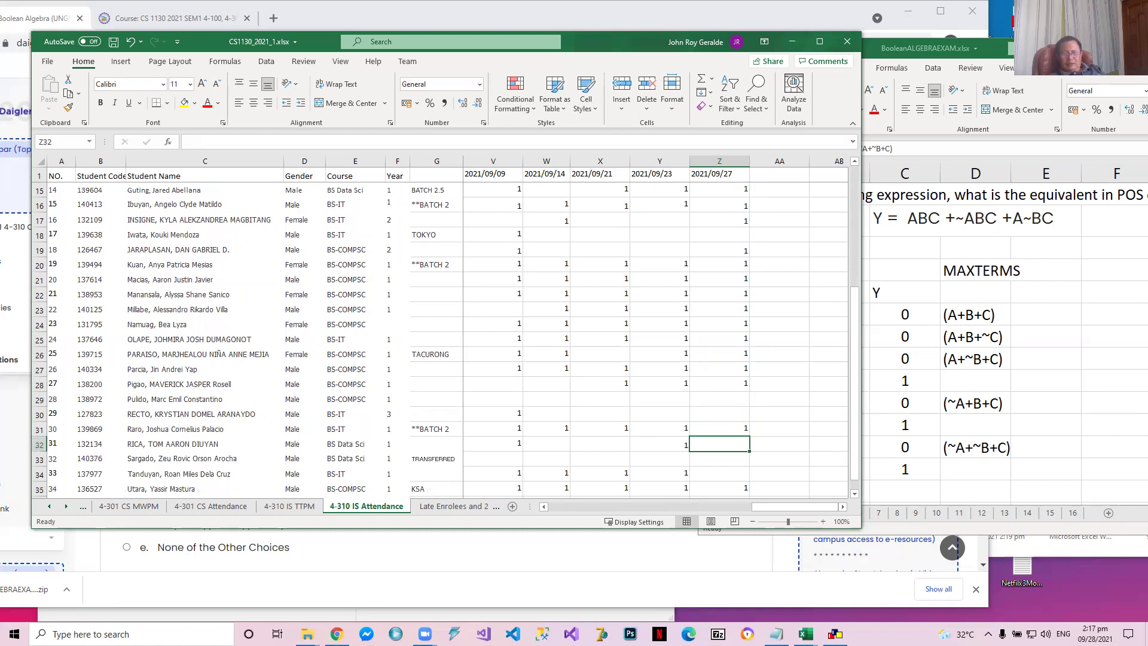
click(726, 457)
key(Down)
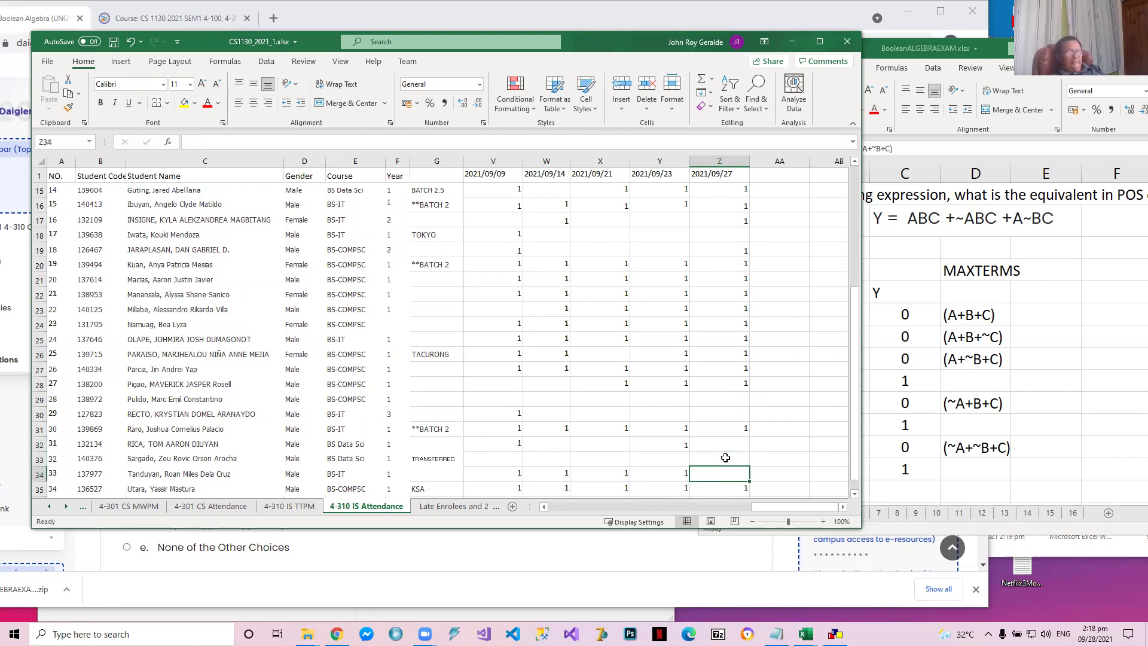
key(Down)
key(Down)
key(Down)
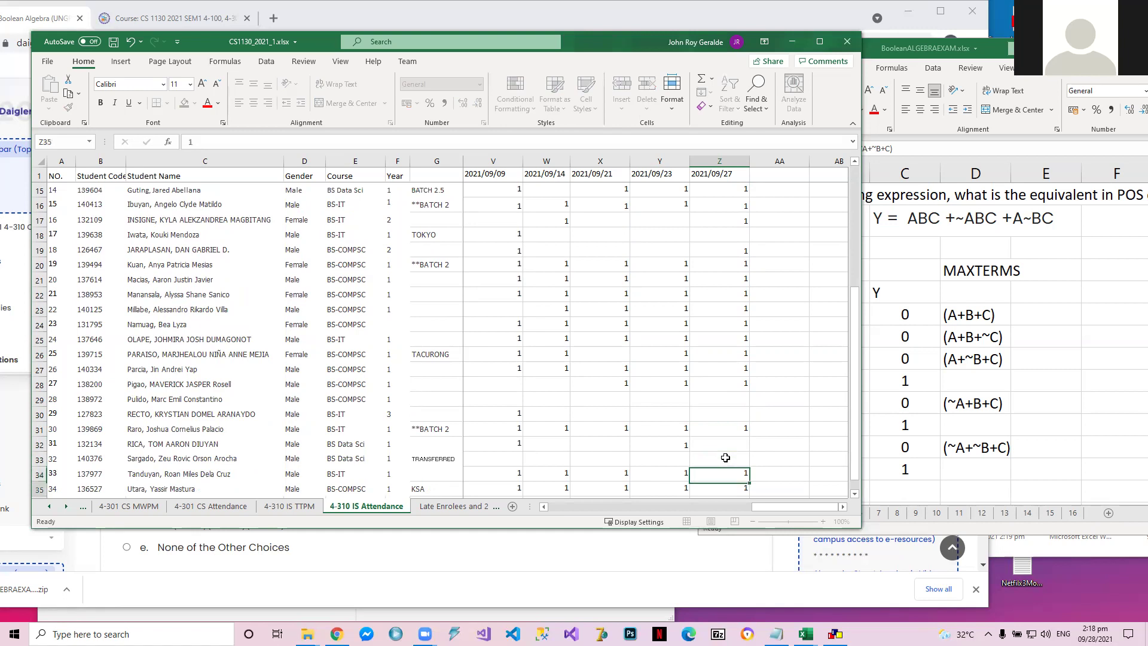
key(Up)
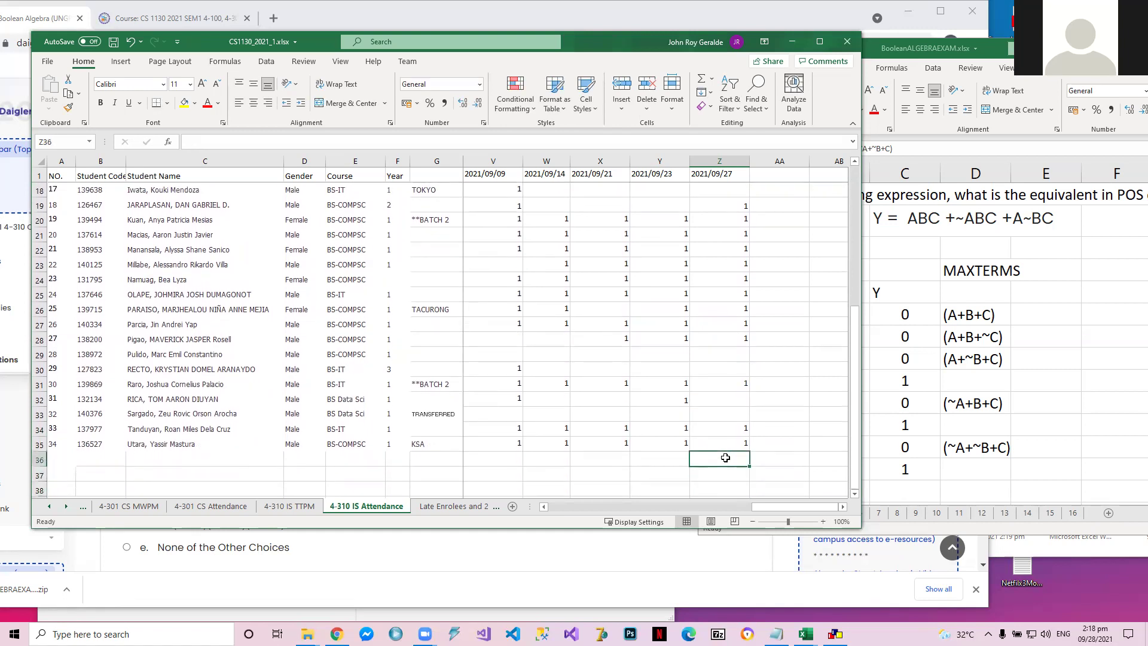
Save the attendance workbook CS1130_2021_1.xlsx and close it
click(113, 41)
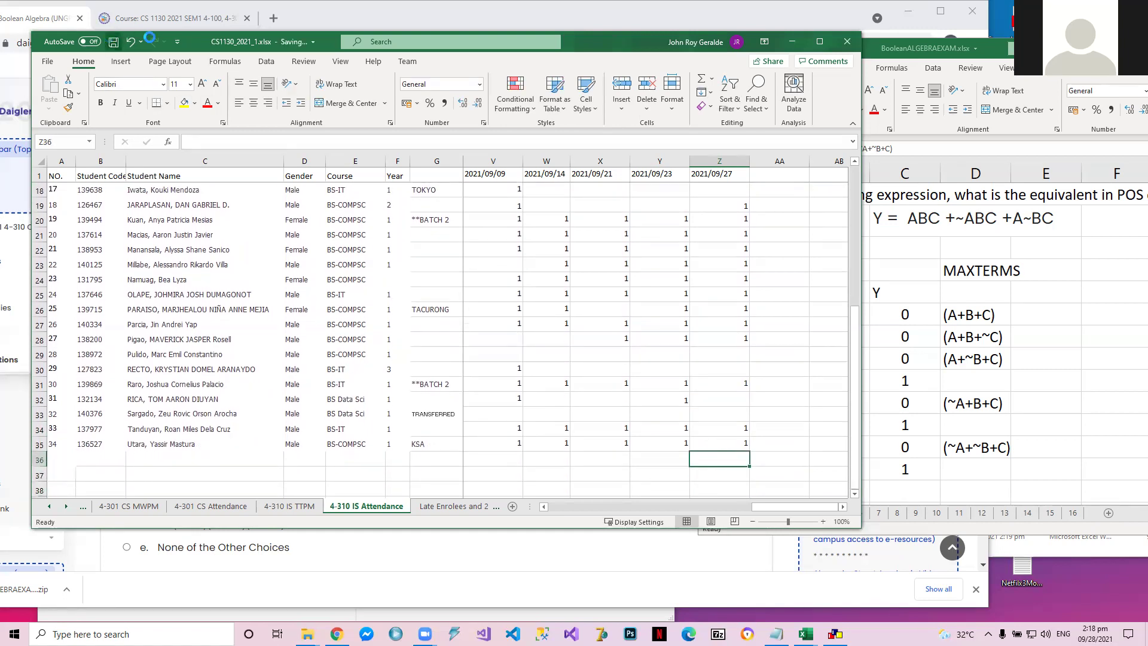
click(846, 42)
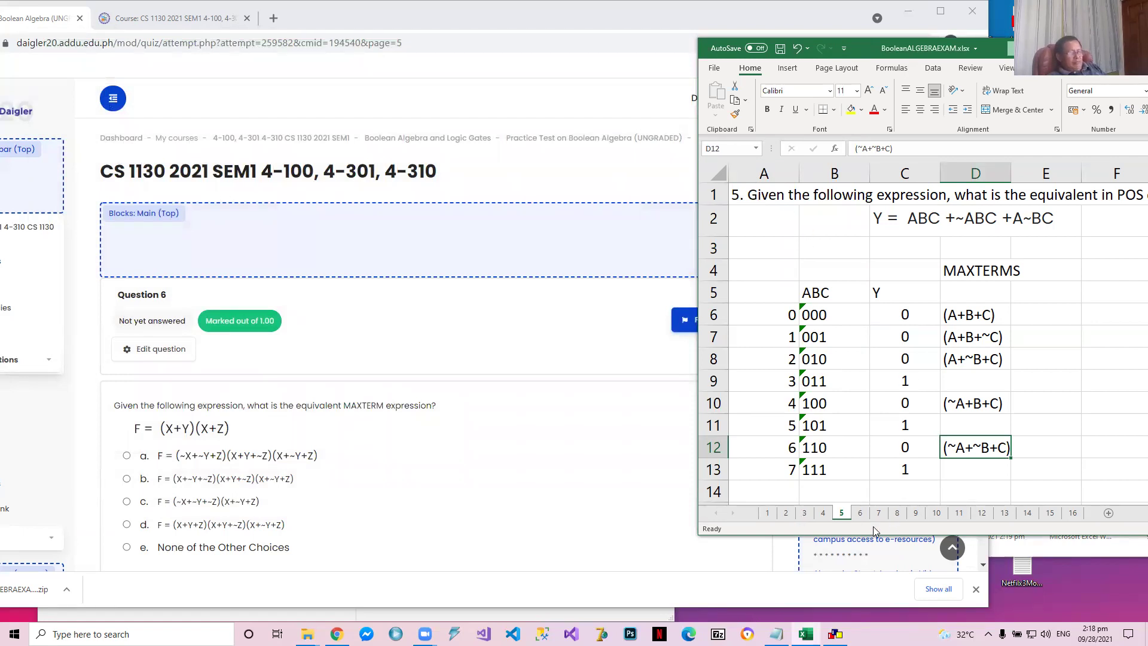
Open sheet 6 of BooleanALGEBRAEXAM.xlsx, move its window to show the whole question, and select the expression in cell B3
click(859, 513)
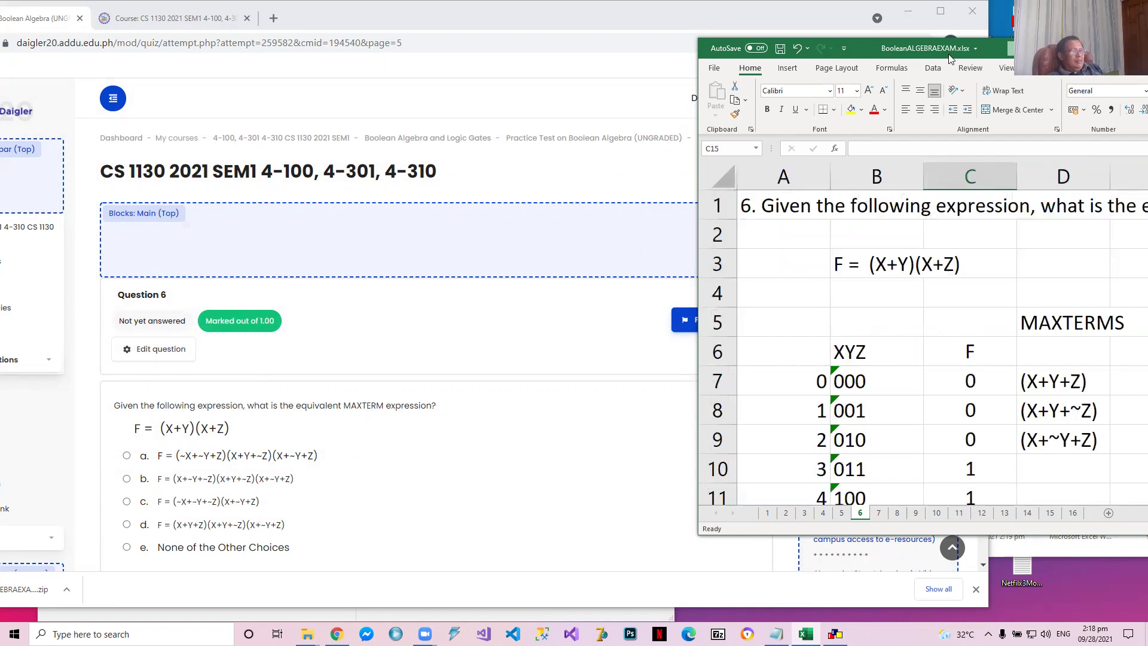
drag(951, 57, 596, 21)
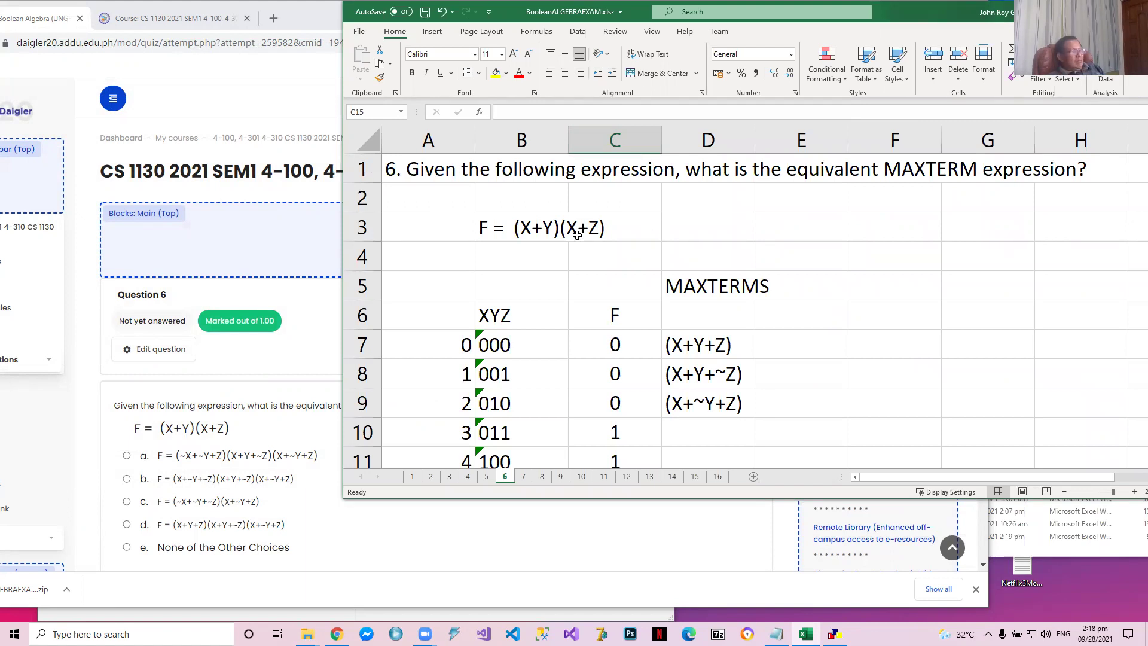
click(528, 224)
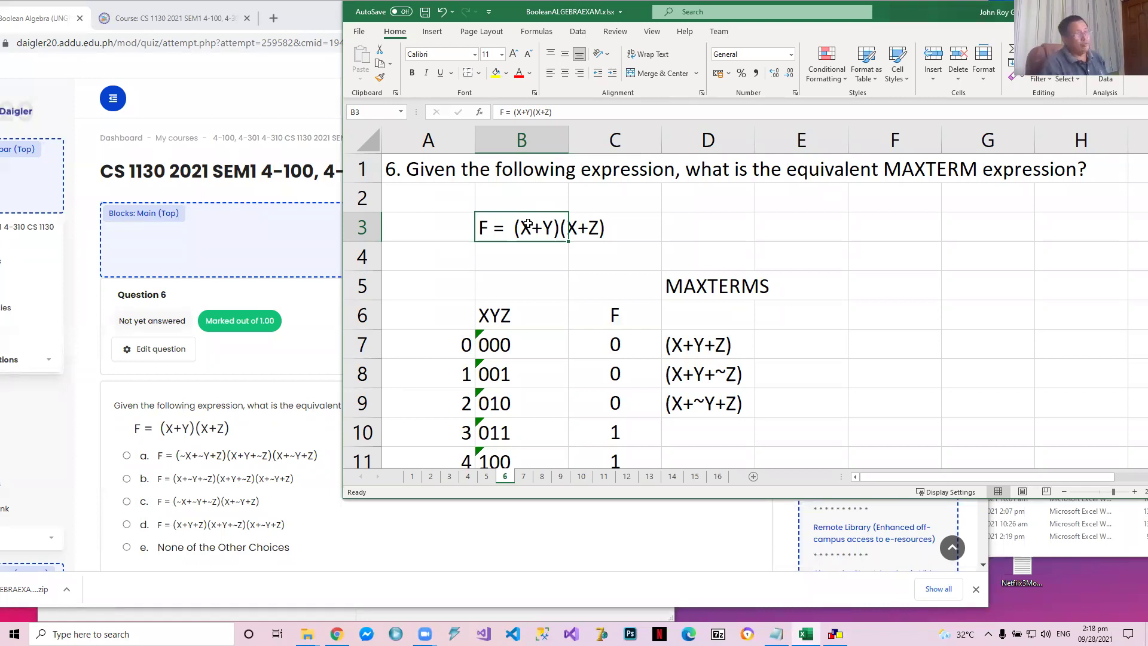
Clear the F values and maxterms from C7:D15 of question 6's truth table and return to the start of the sheet
key(Down)
key(Down)
key(Down)
key(Down)
key(Right)
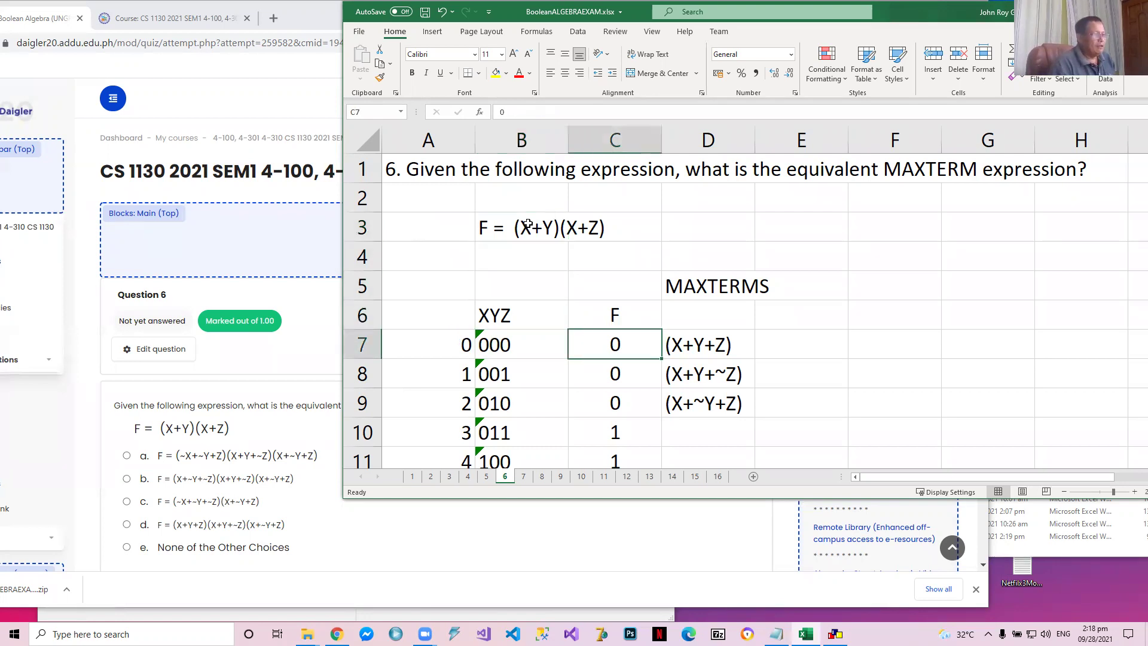
key(shift+Down)
key(shift+Down)
key(shift+Down)
key(shift+Down)
key(shift+Down)
key(shift+Down)
key(shift+Down)
key(shift+Down)
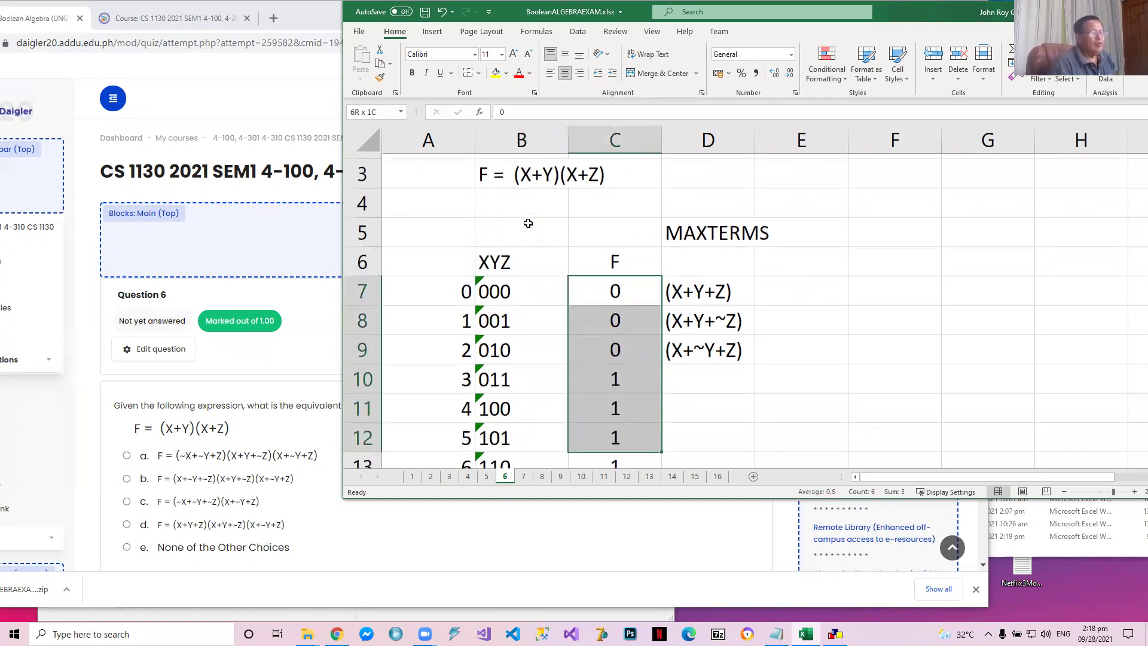
key(shift+Right)
key(Delete)
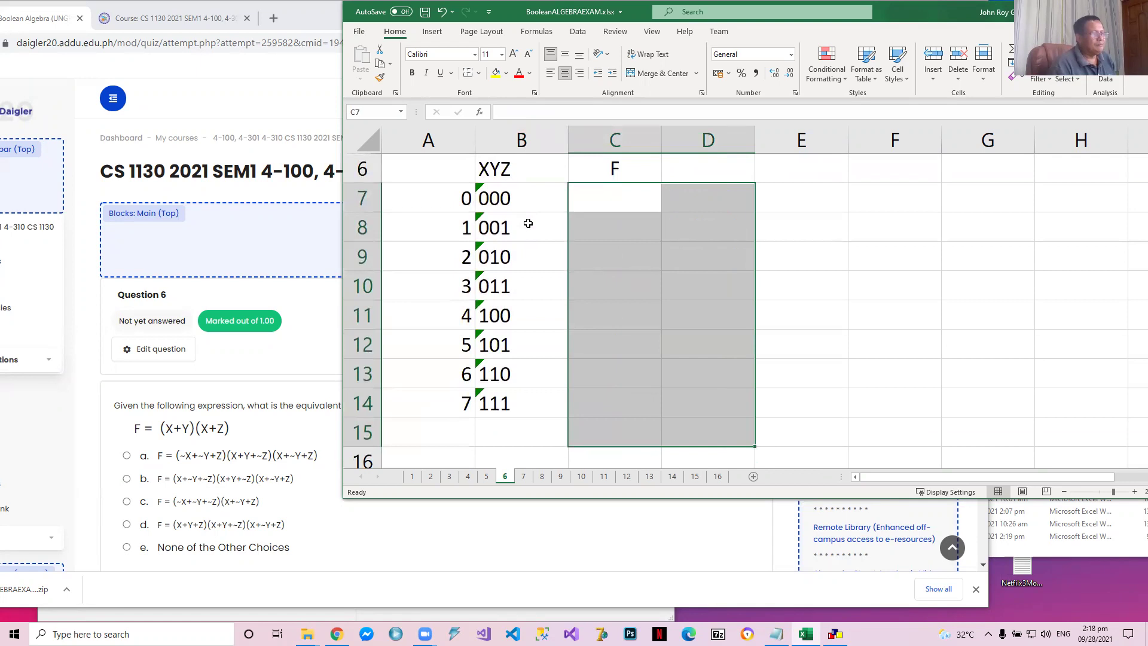
key(Up)
key(Up)
key(Up)
key(Up)
key(Up)
key(Up)
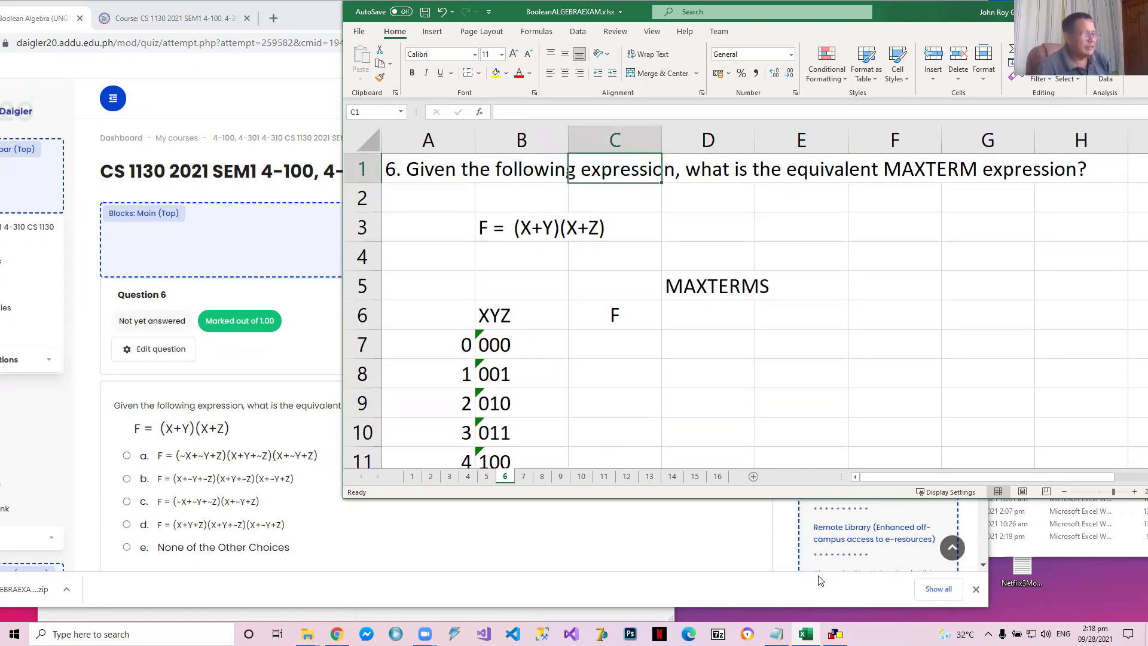
Switch to CEDAR Logic Simulator and show the Problem 6 circuit for F = (X+Y)(X+Z) on Page 3
click(835, 634)
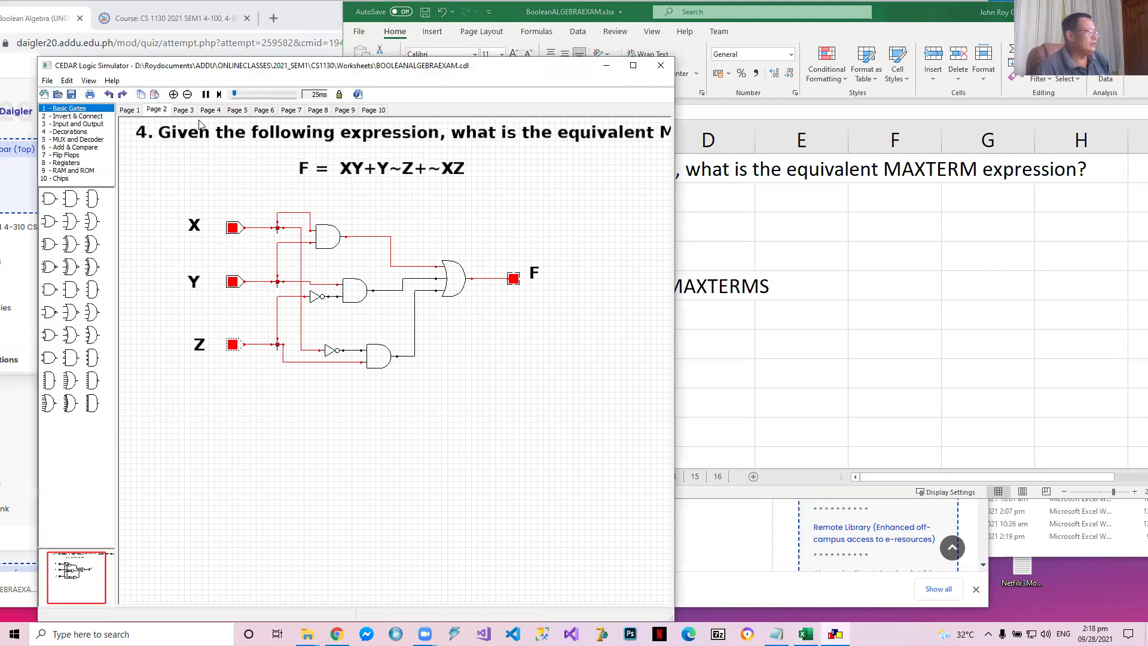
click(186, 112)
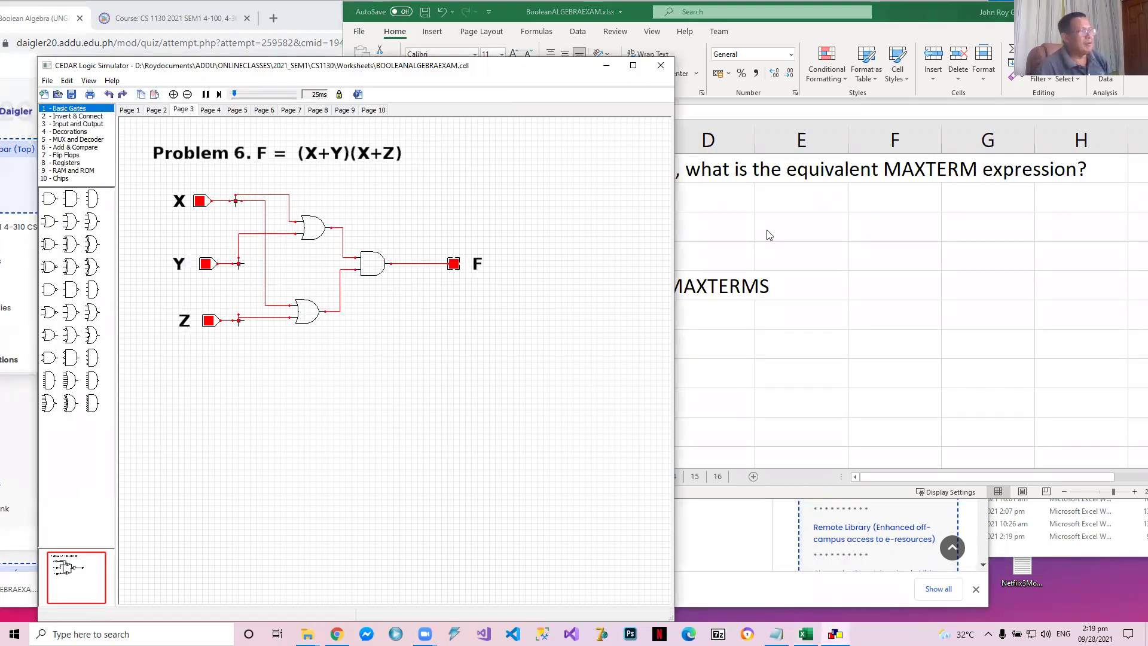
Move the CEDAR Logic Simulator window aside to make room for the truth table and save BooleanALGEBRAEXAM.xlsx
drag(448, 66, 393, 61)
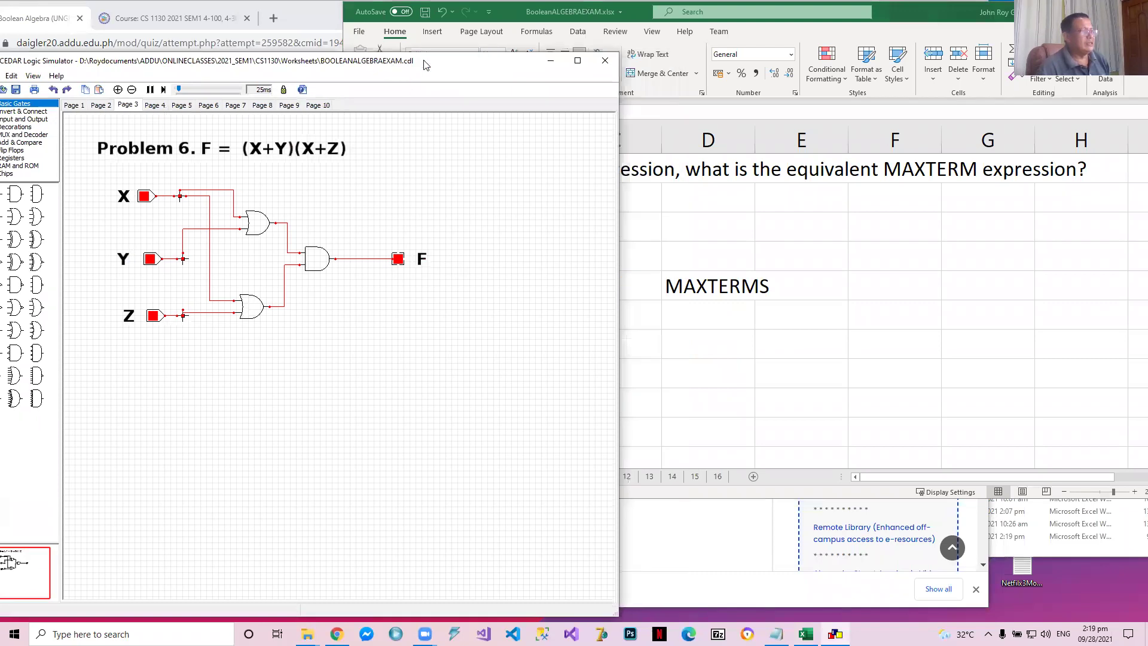
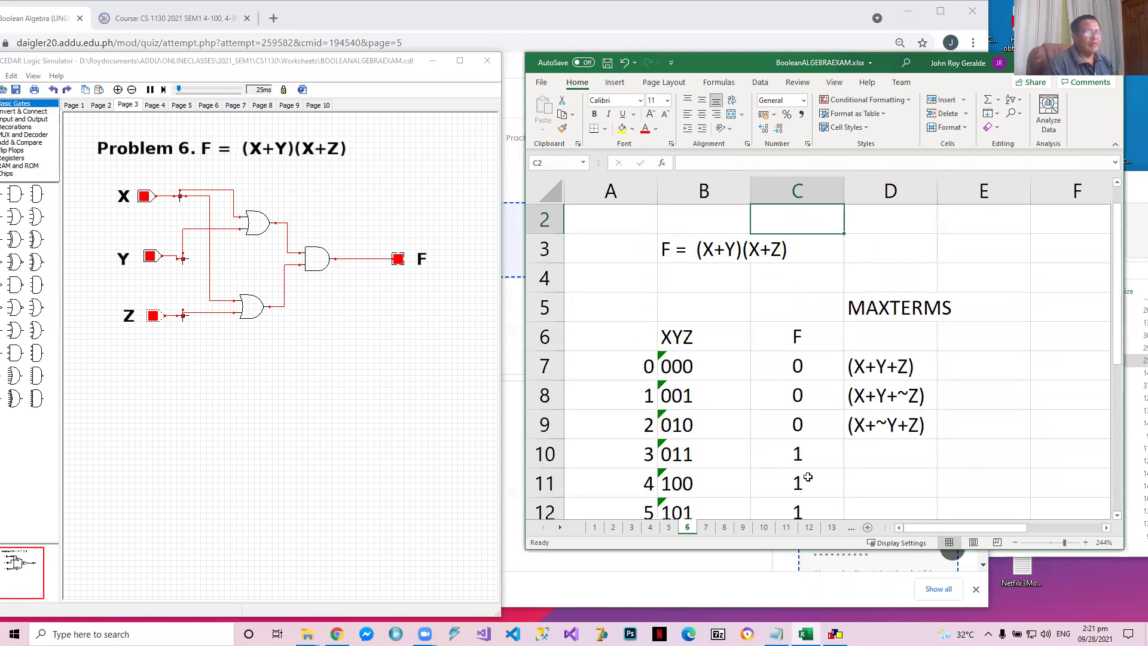
key(Right)
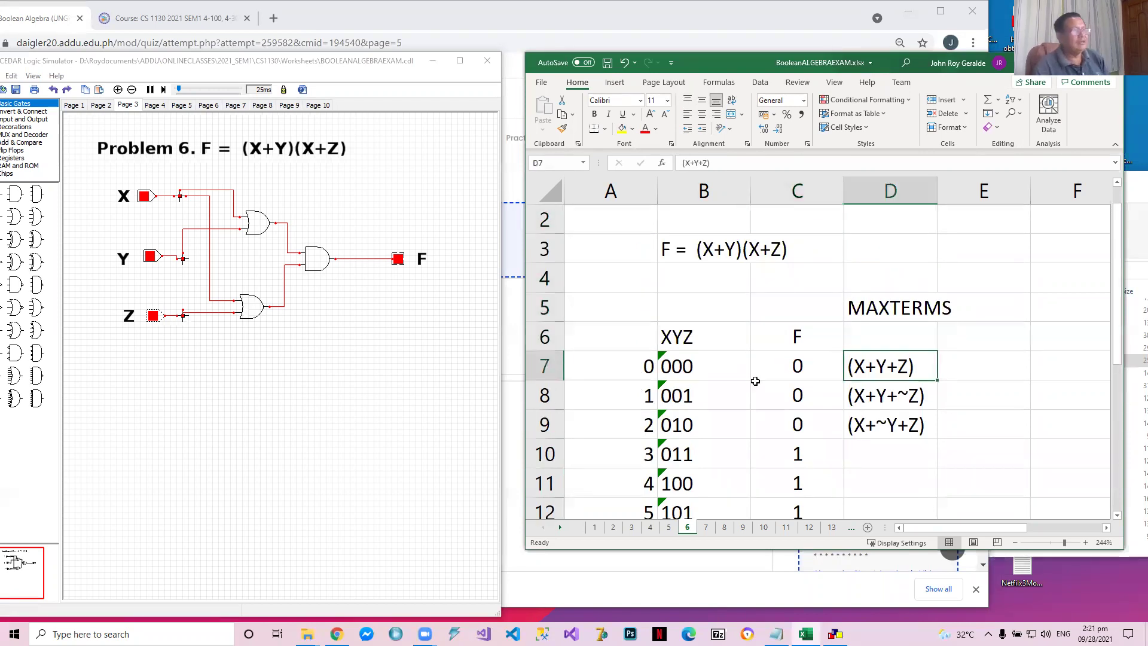
click(605, 62)
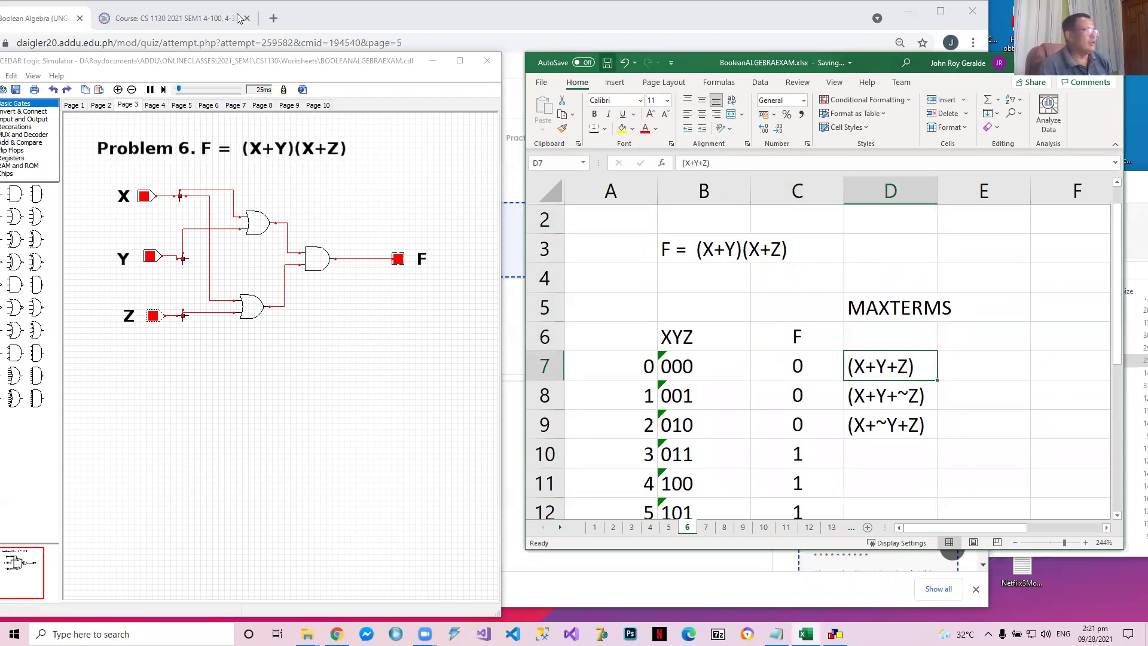
Switch to the browser quiz, answer question 6 with option d, F = (X+Y+Z)(X+Y+~Z)(X+~Y+Z), and go to question 7
click(173, 18)
click(35, 20)
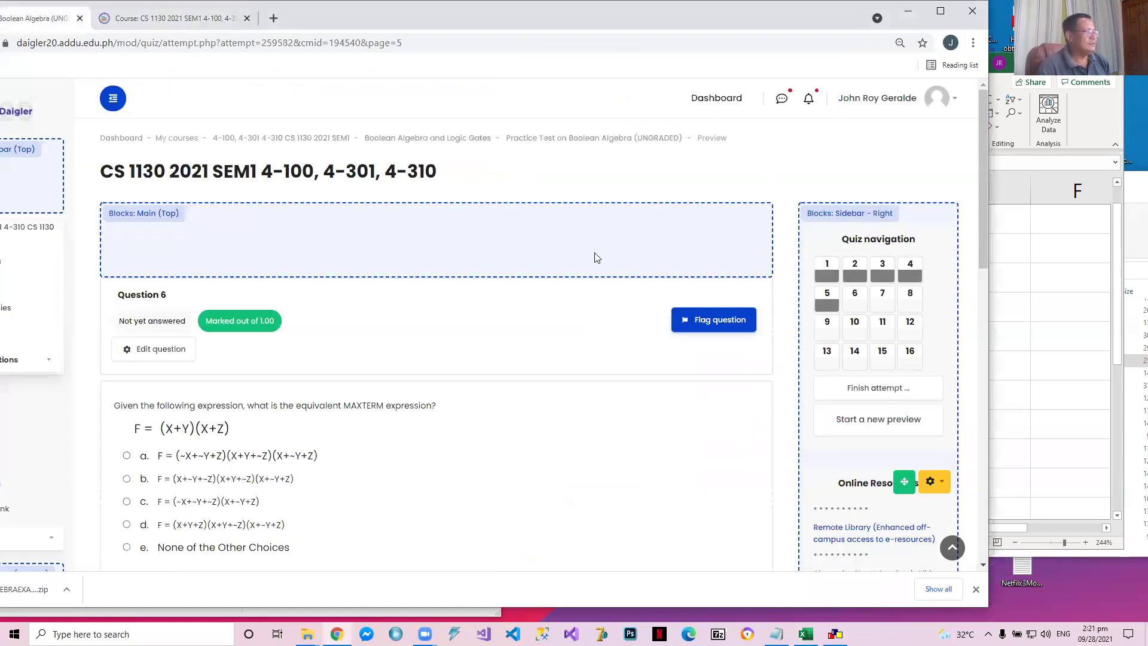
click(1096, 409)
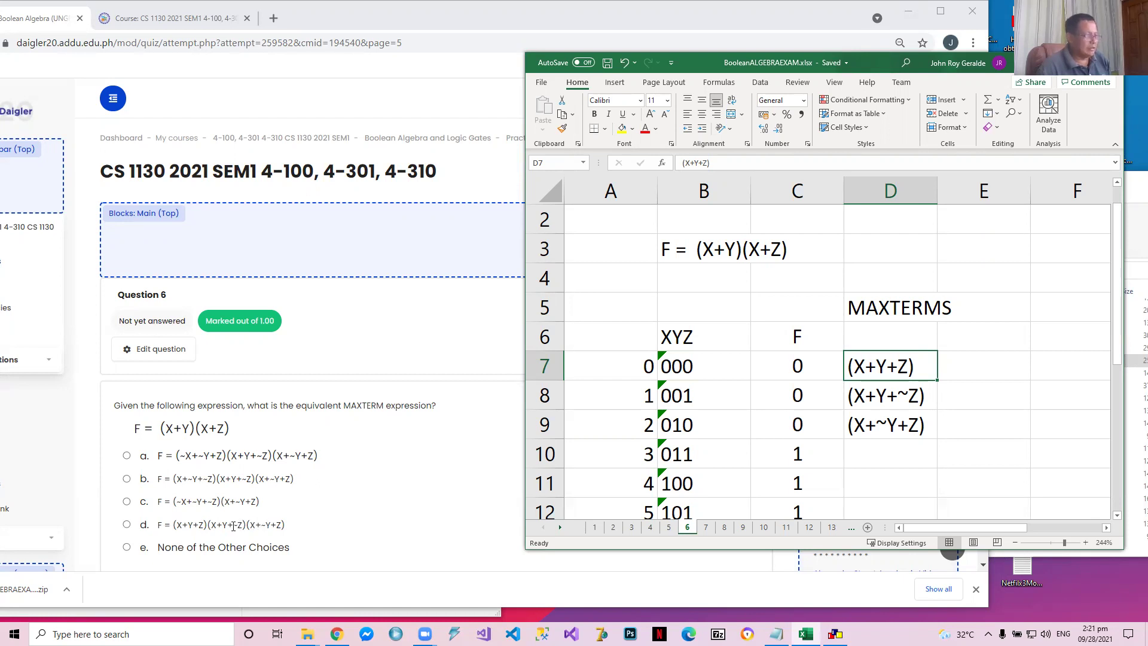
click(127, 525)
scroll(302, 535, down, 2)
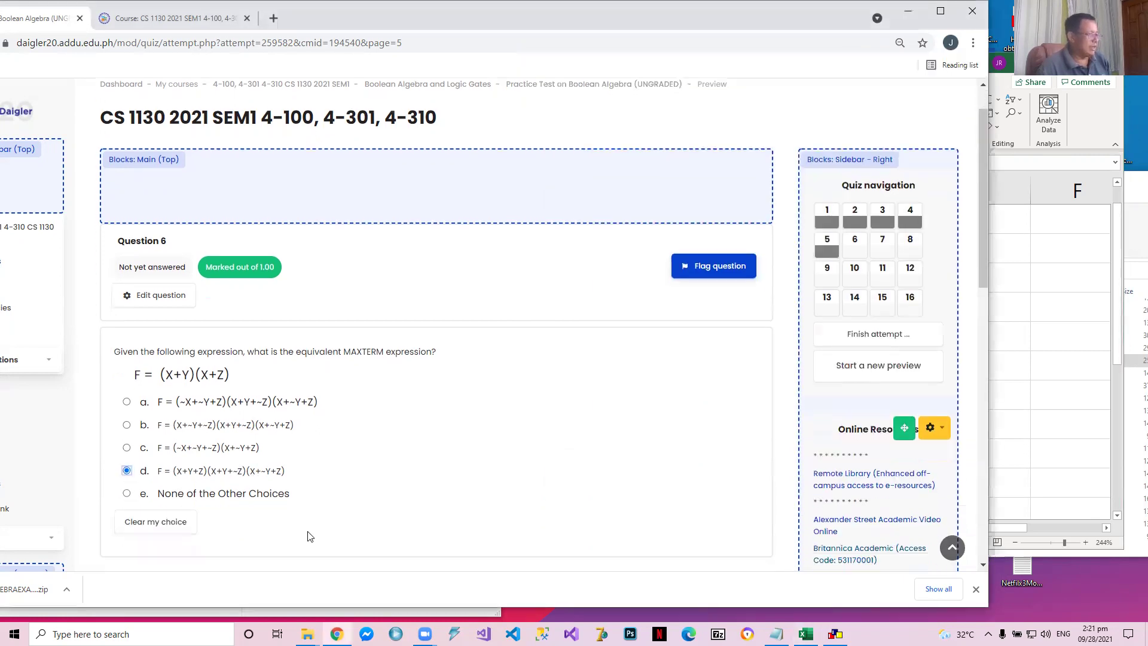
click(238, 507)
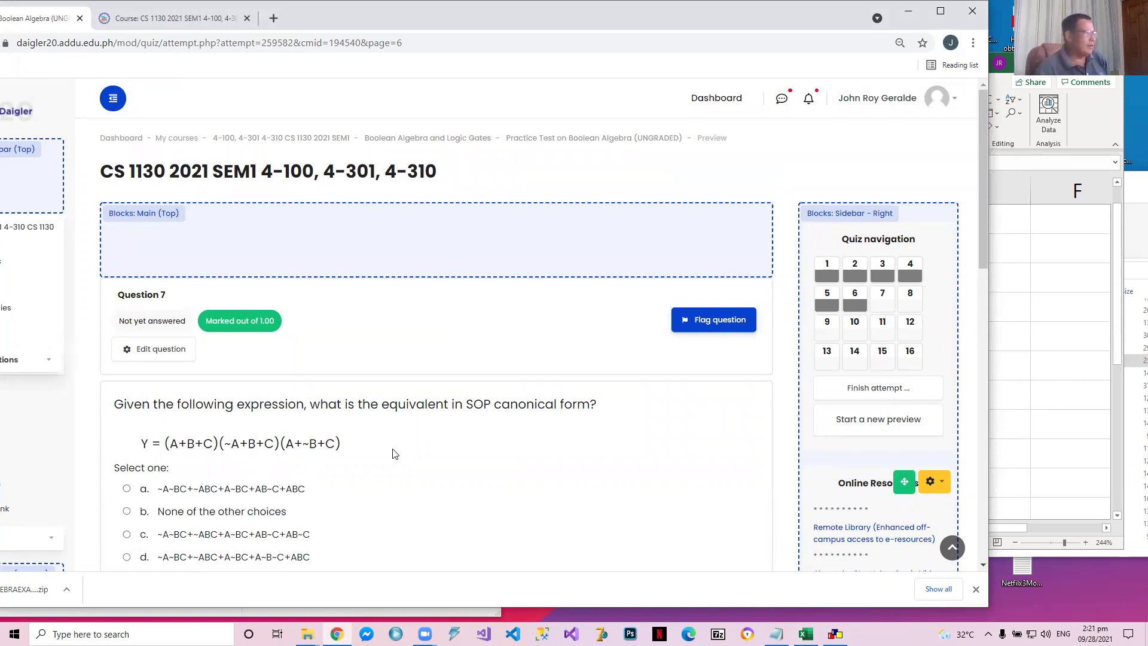
Show question 7's expression with all its choices, then switch to Excel and open sheet 7 of the workbook
scroll(367, 453, down, 1)
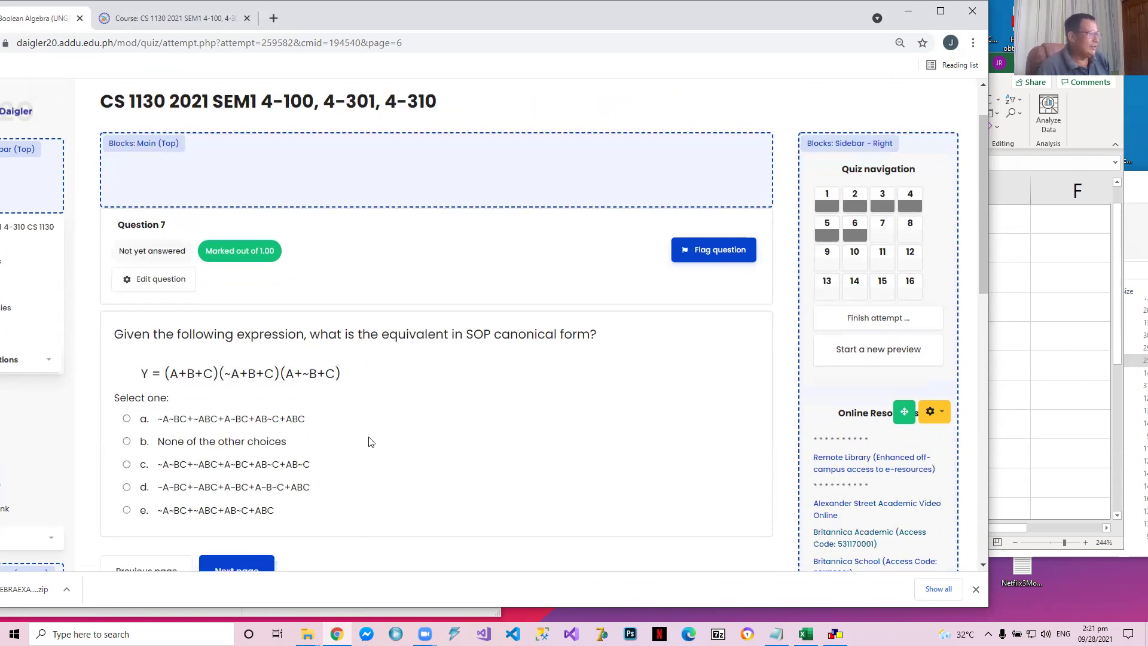
click(1048, 410)
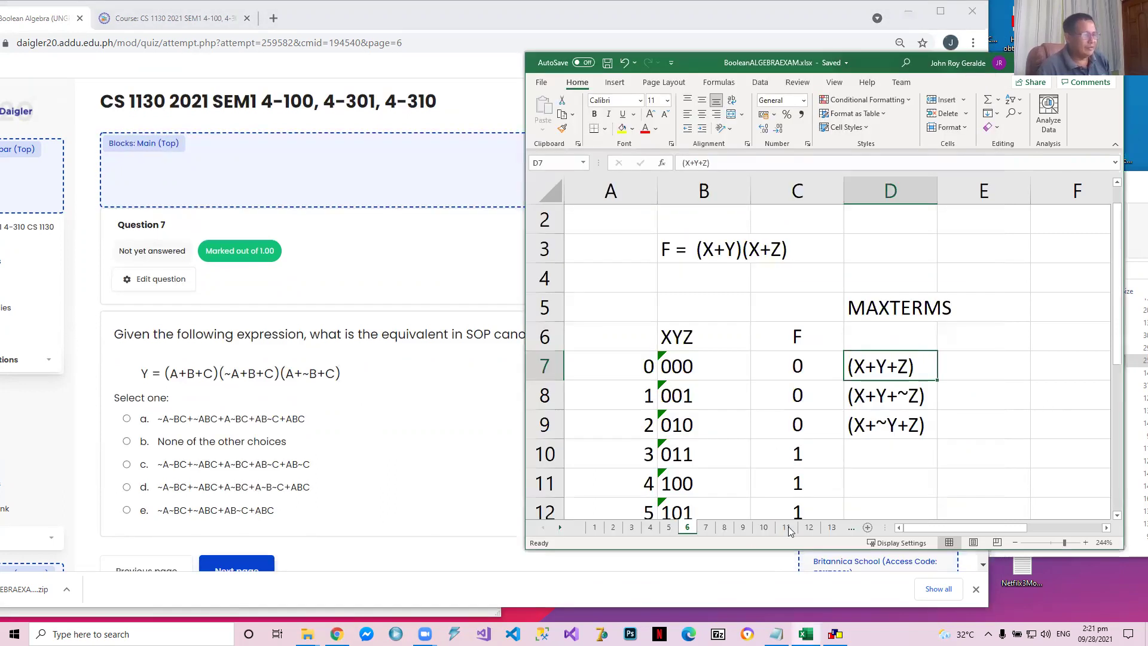
click(706, 528)
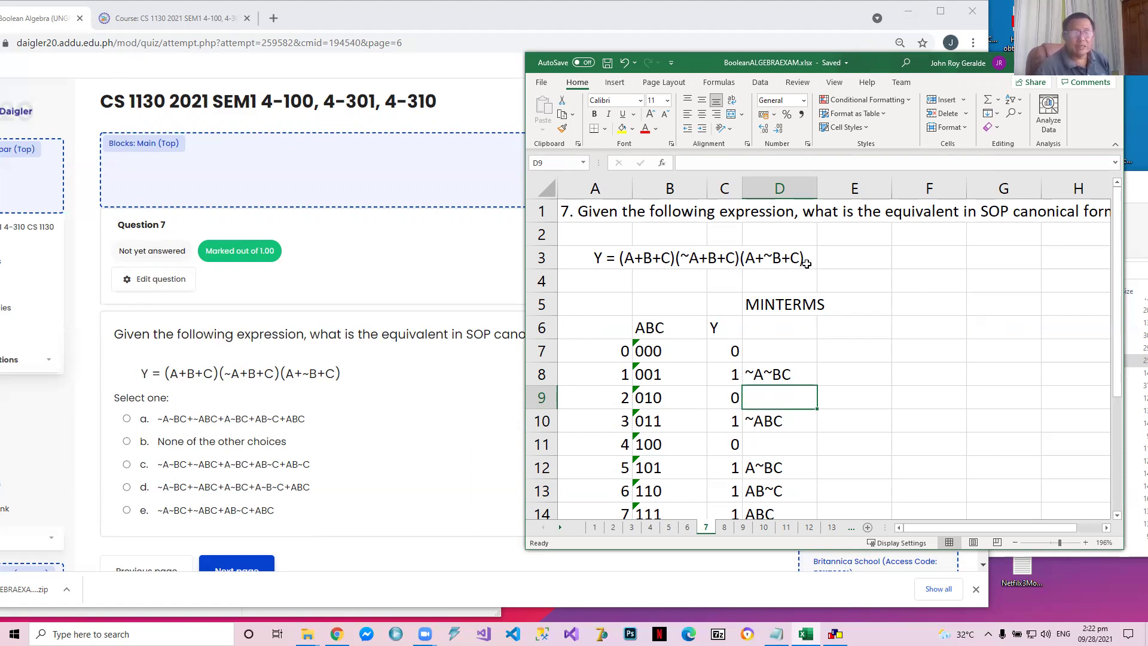
Examine the Y outputs in C7:C14 of question 7's truth table
click(729, 354)
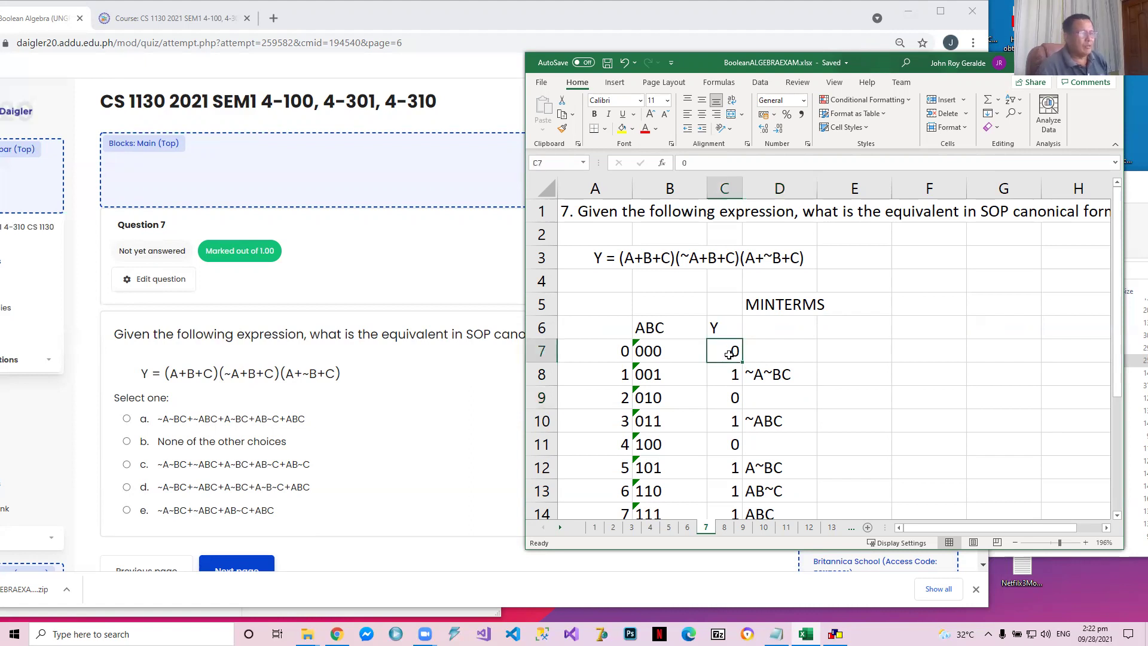
click(730, 398)
click(729, 468)
click(730, 421)
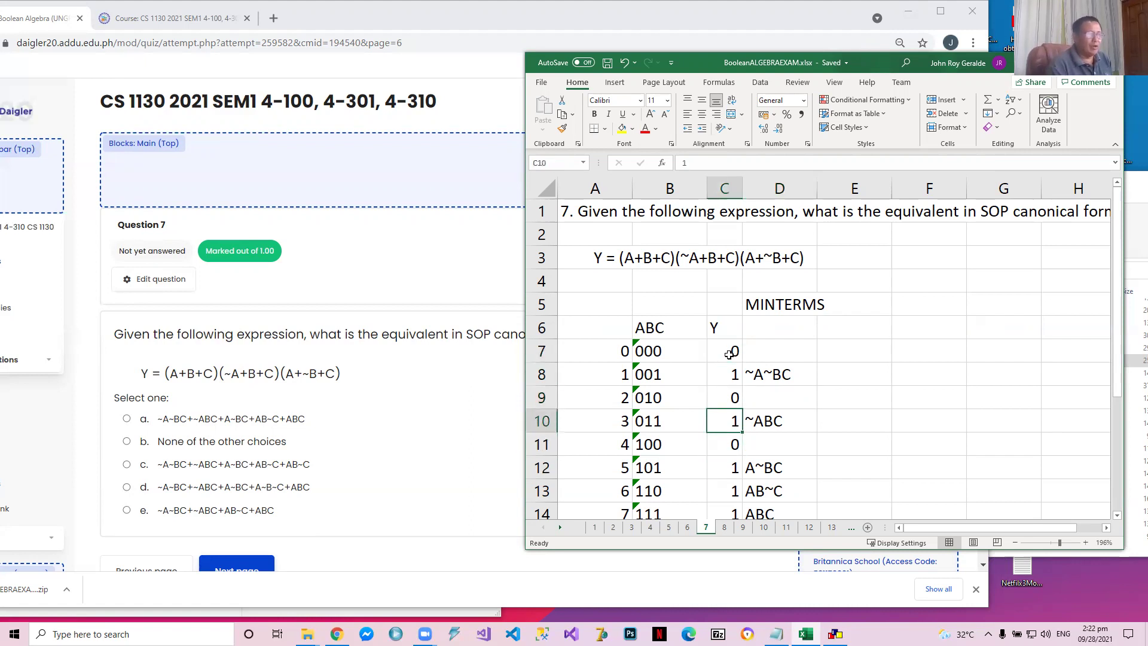
click(729, 354)
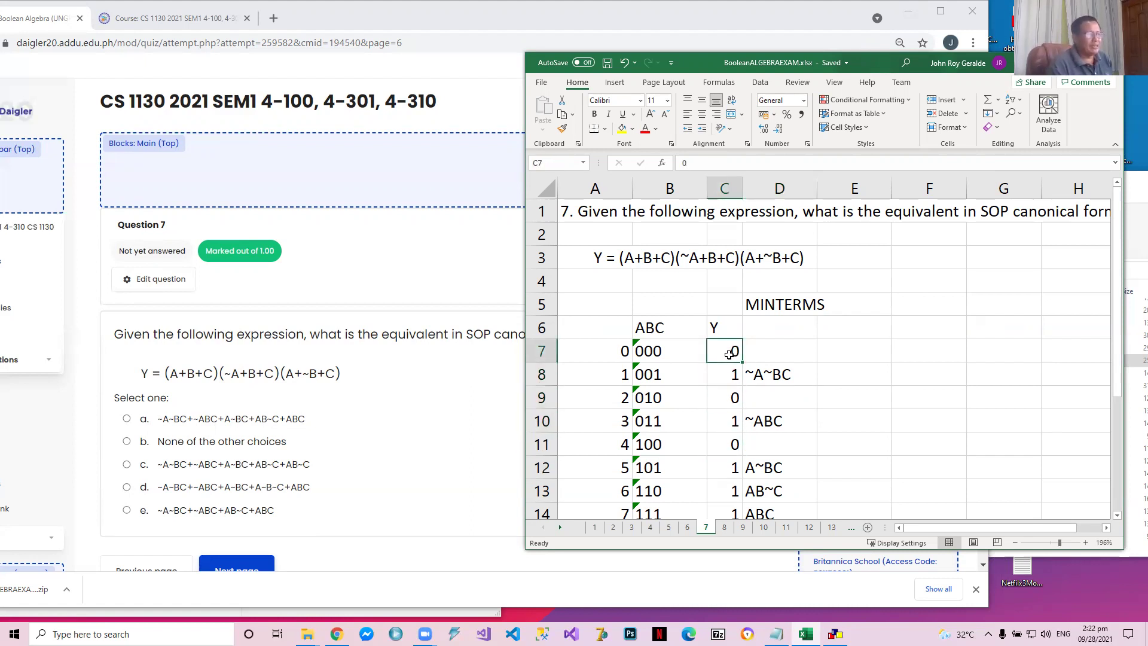
key(Down)
key(Down)
key(Up)
key(Down)
key(Down)
key(Down)
key(Down)
key(Down)
key(Down)
key(Up)
key(Up)
key(Up)
key(Up)
key(Up)
key(Up)
key(Up)
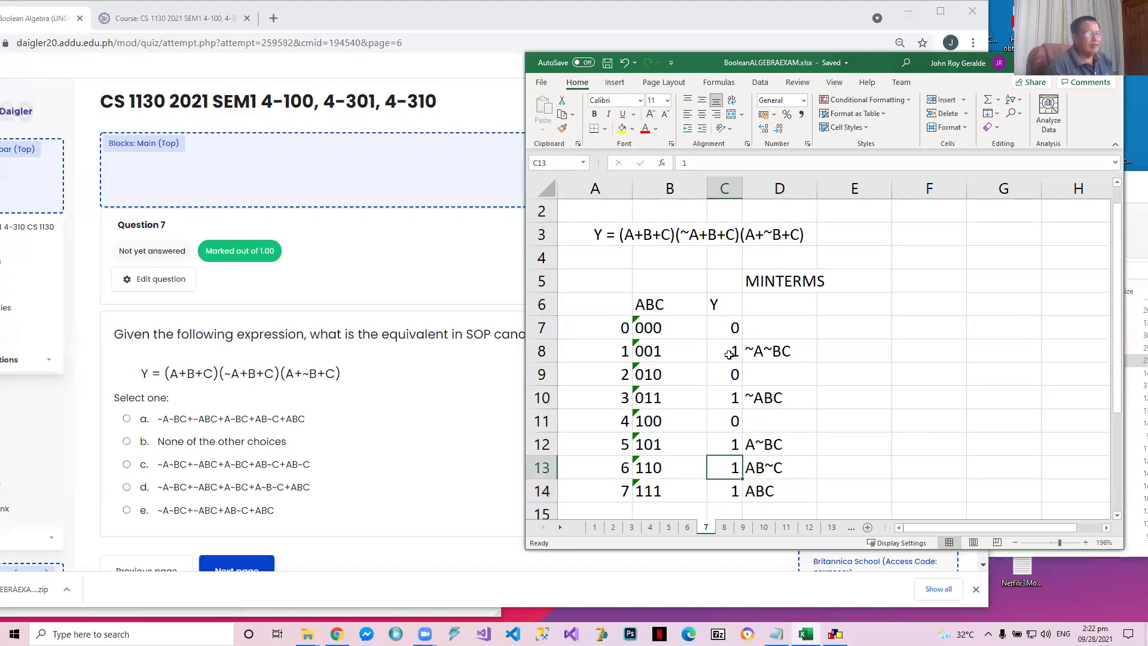
key(Down)
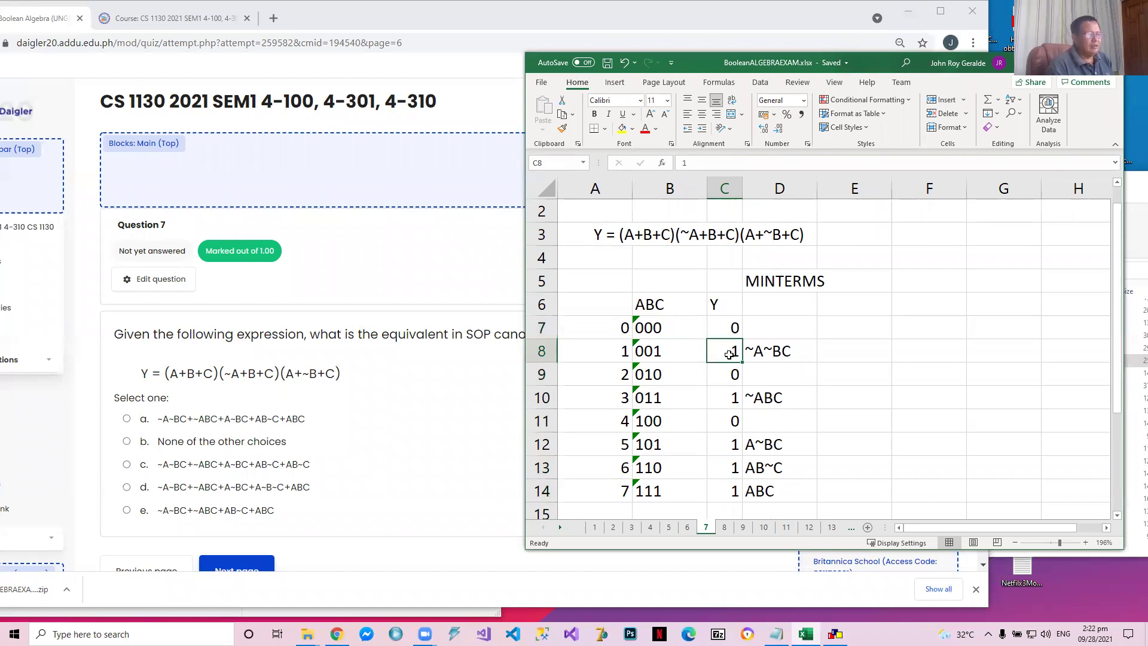
Review question 7's minterms one by one in column D, from D8 to D14
key(Right)
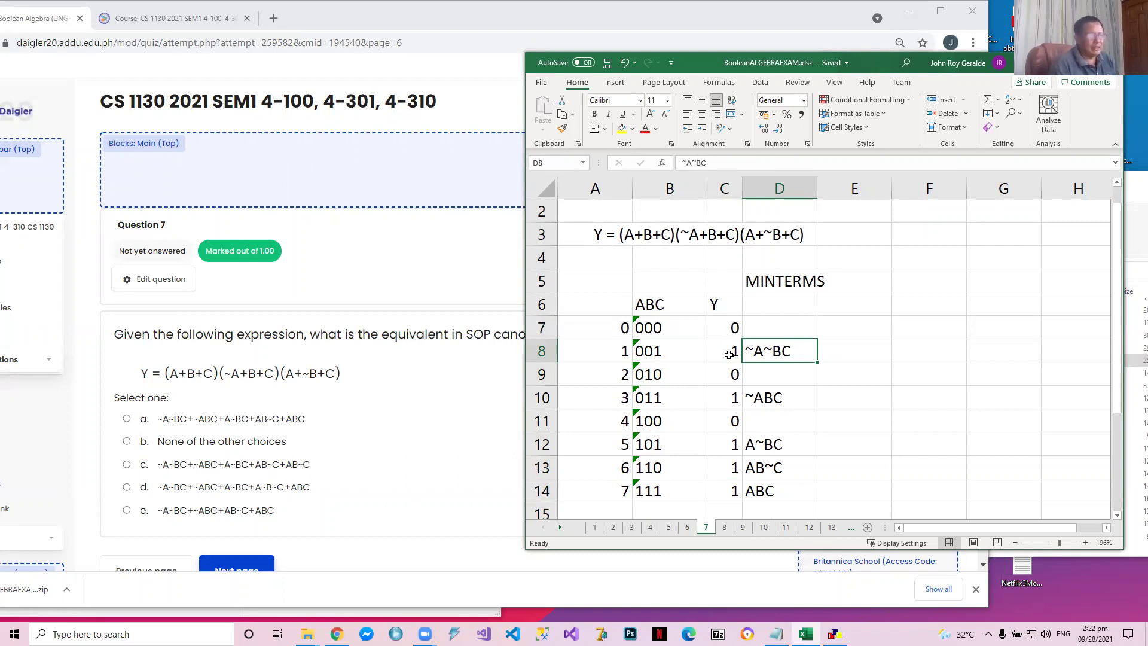
key(Down)
key(Down)
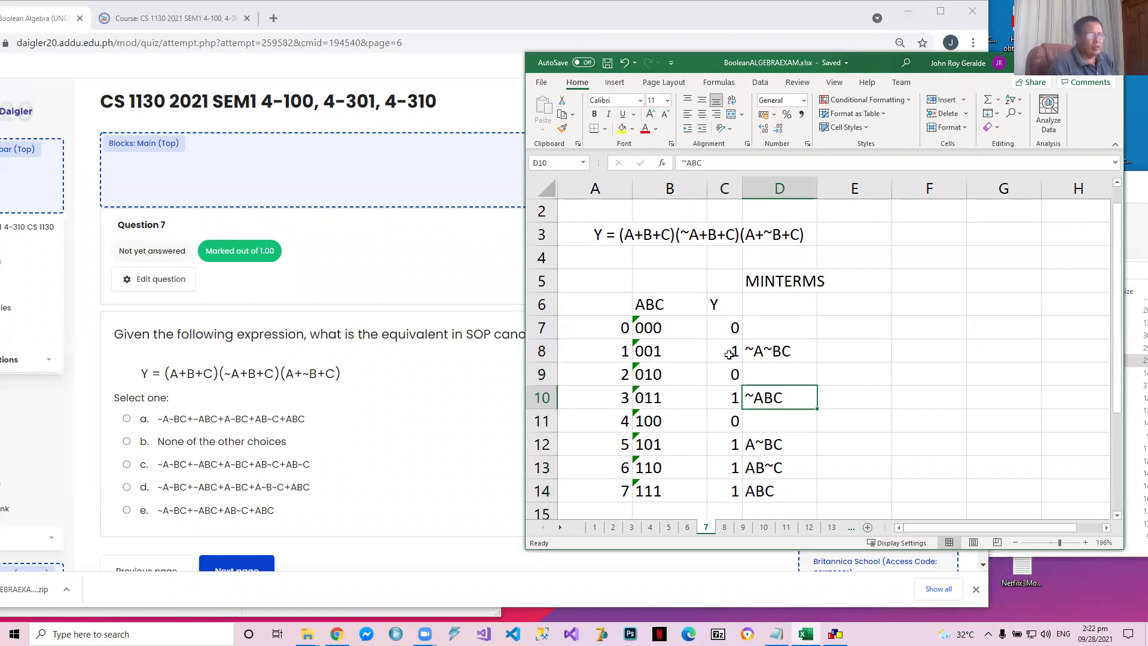
key(Down)
key(Down)
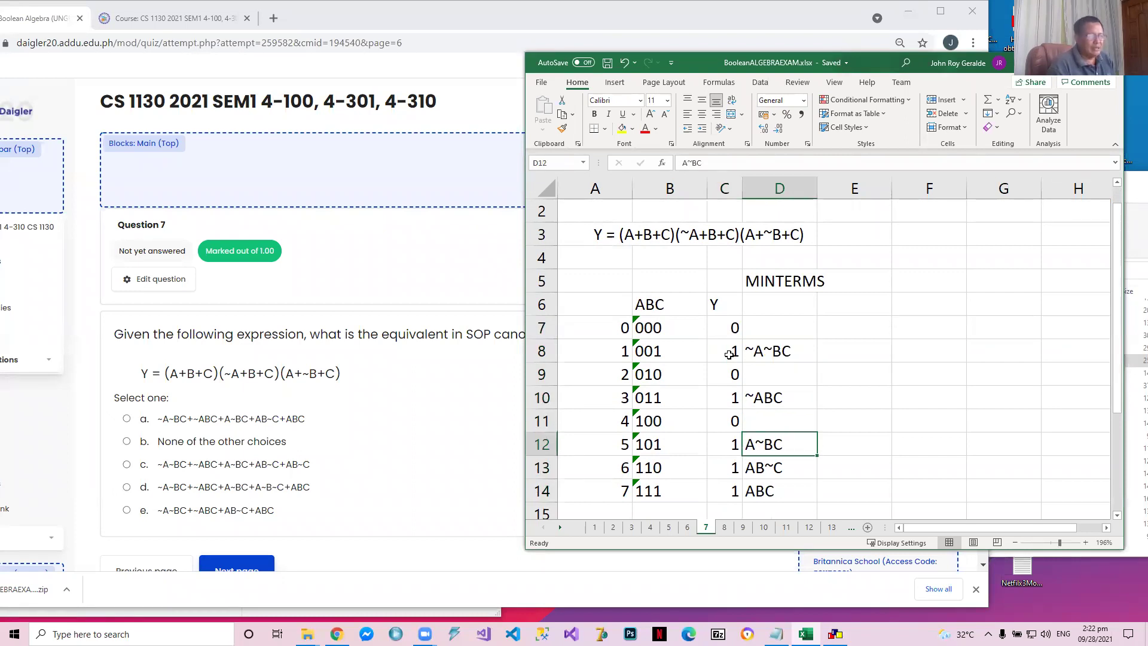
key(Down)
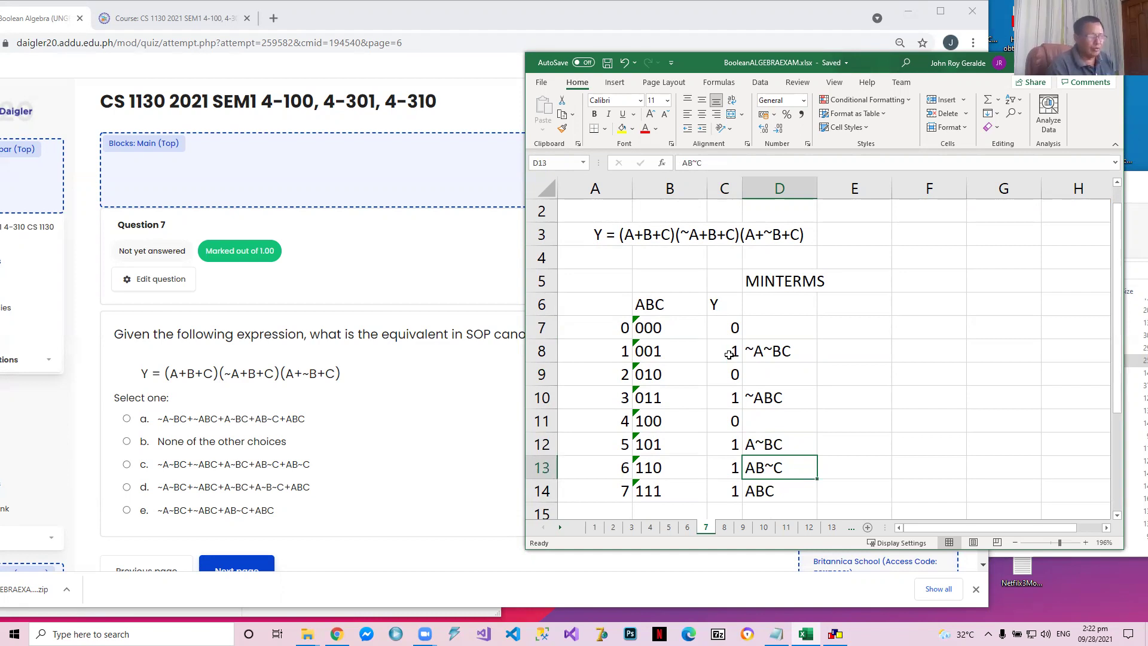
key(Down)
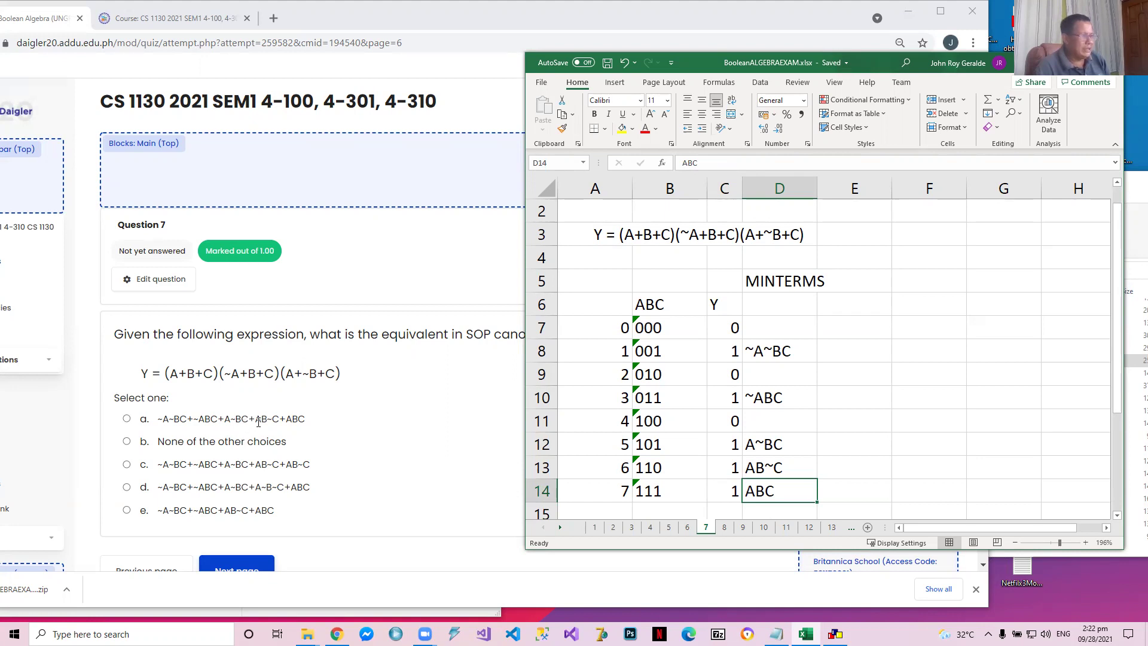
Switch to the browser quiz, answer question 7 with option a, ~A~BC+~ABC+A~BC+AB~C+ABC, and go to question 8
click(126, 419)
scroll(239, 467, down, 2)
click(244, 469)
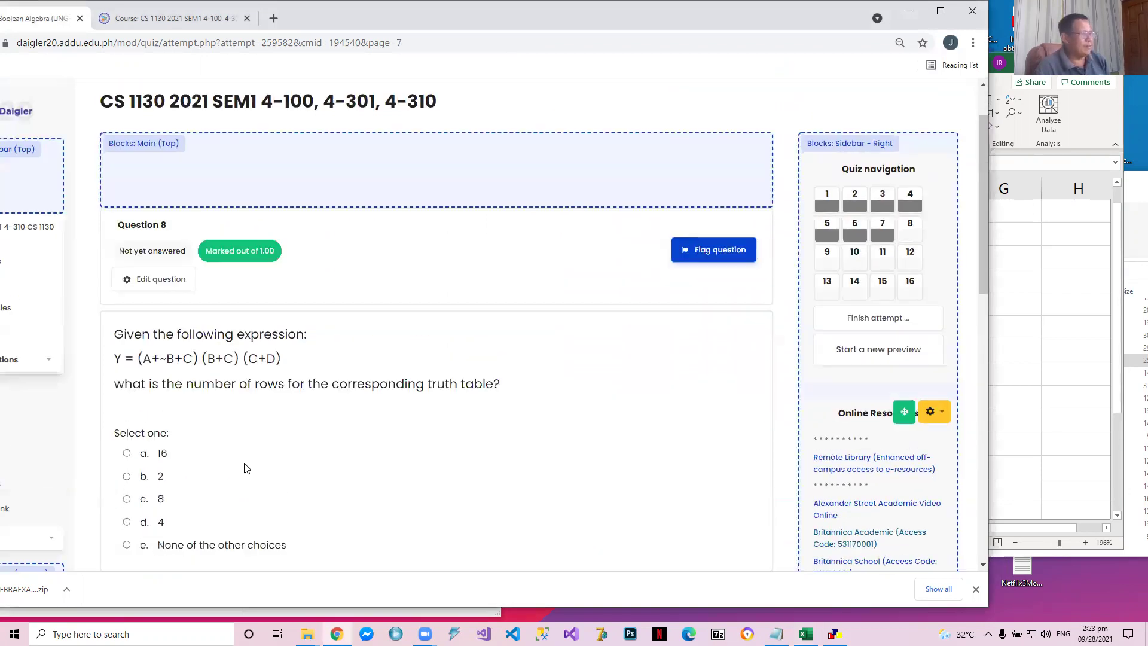
Switch to Excel and open sheet 8 with question 8's row calculation, looking back at sheet 7's truth table for comparison
click(1014, 446)
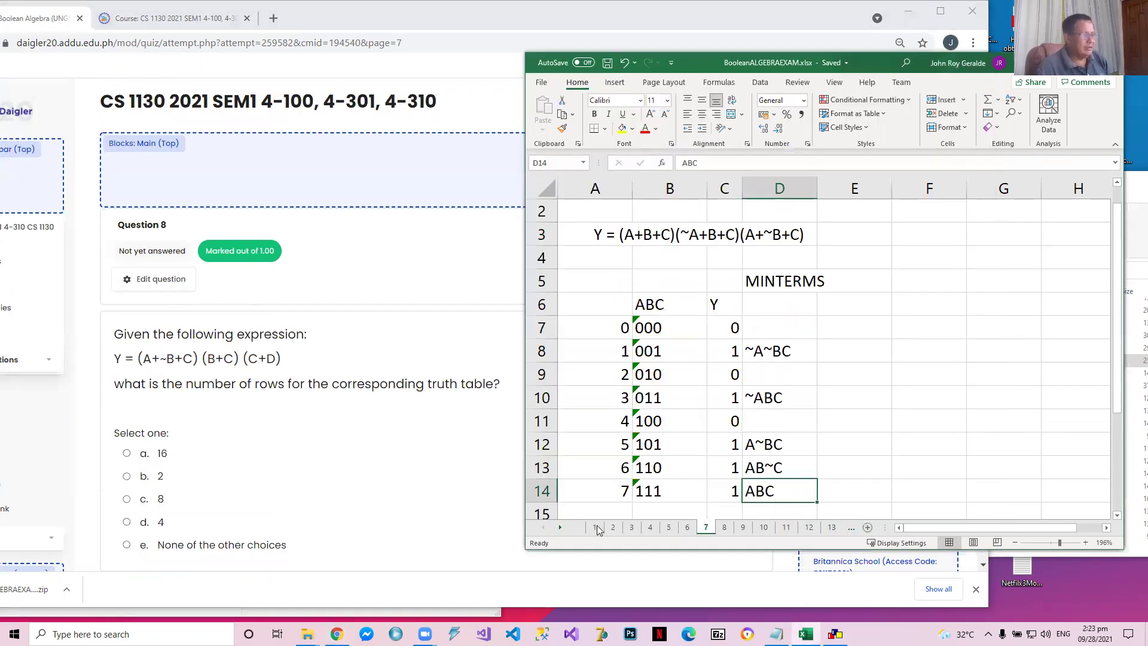
click(725, 526)
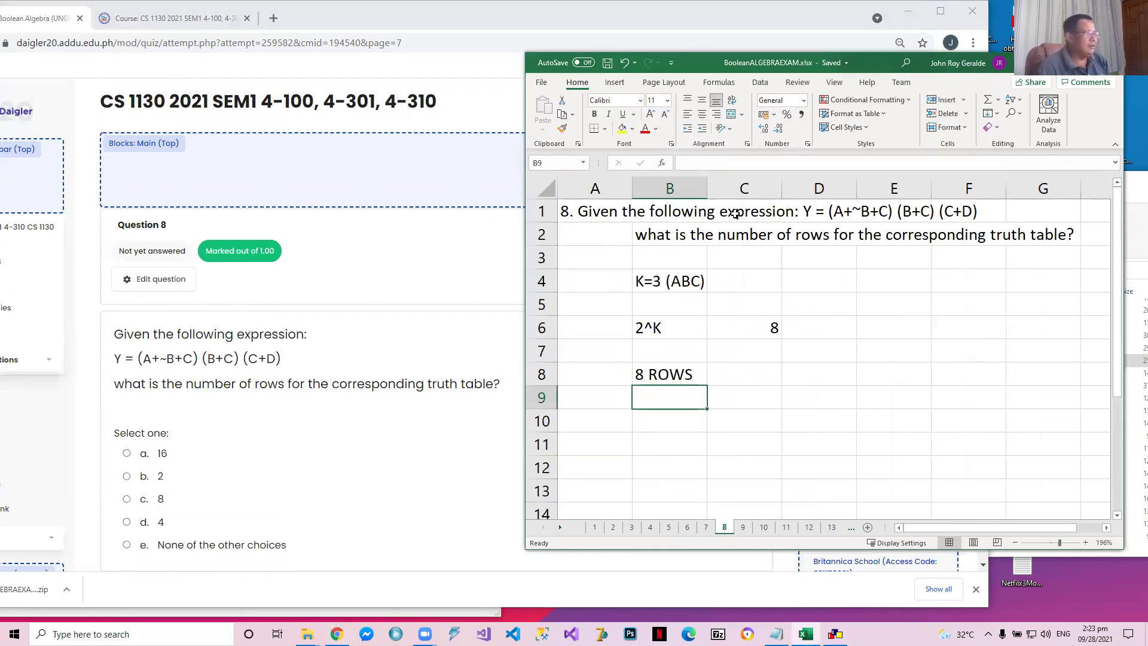
scroll(285, 330, down, 1)
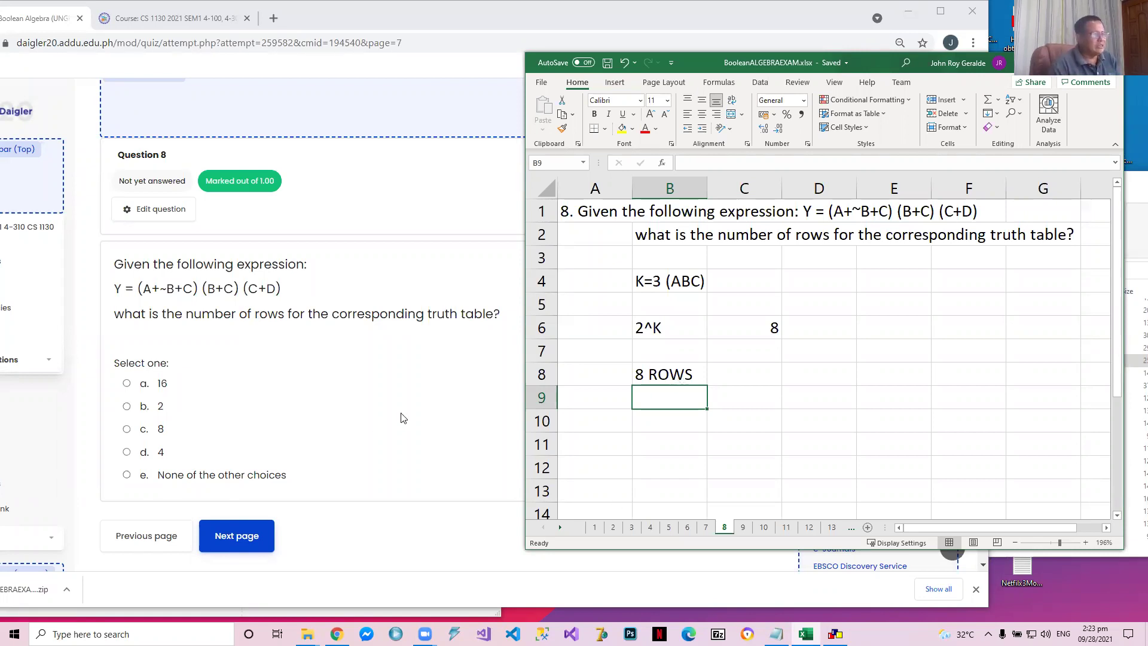
click(705, 527)
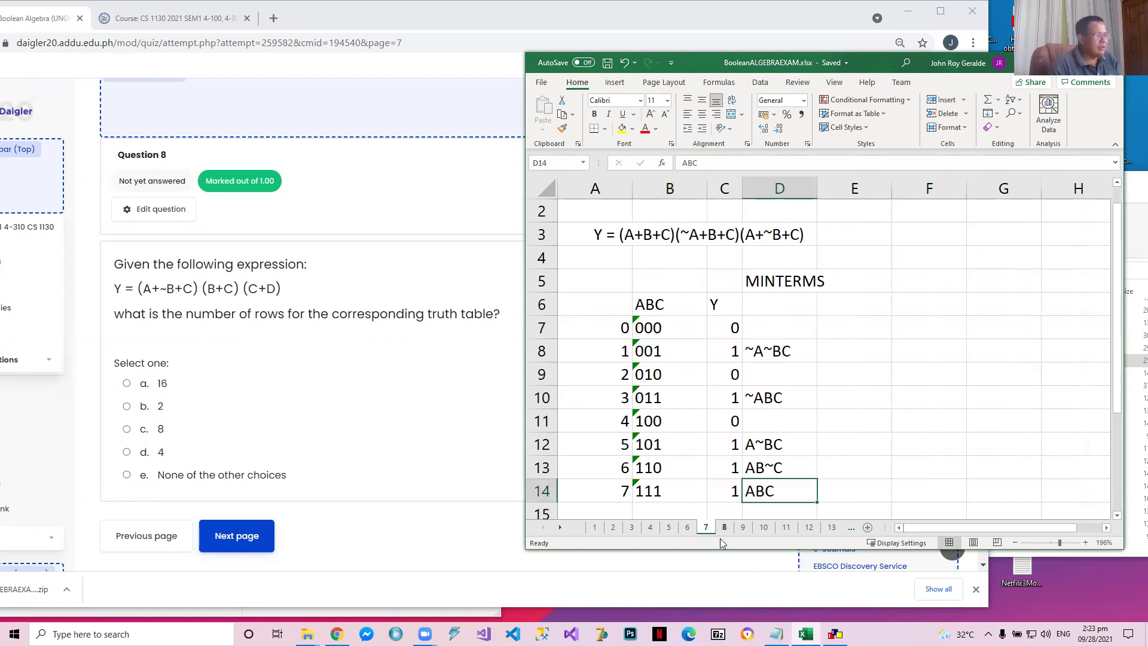
click(724, 528)
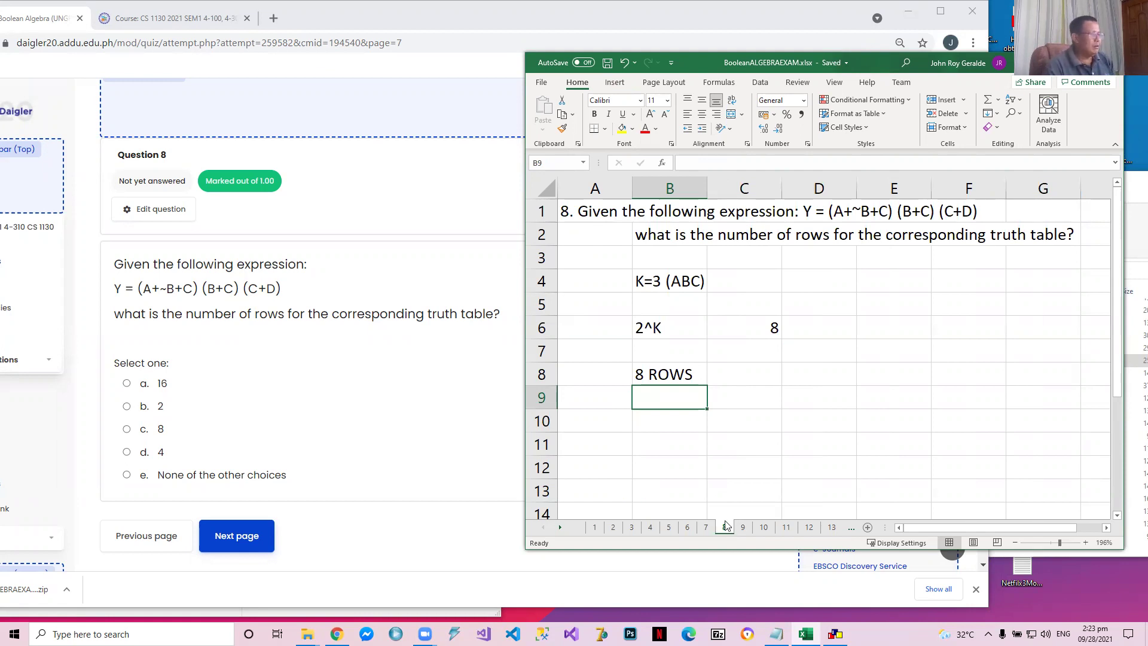
Set the 2^K result in cell C6 of sheet 8 to 16
click(662, 336)
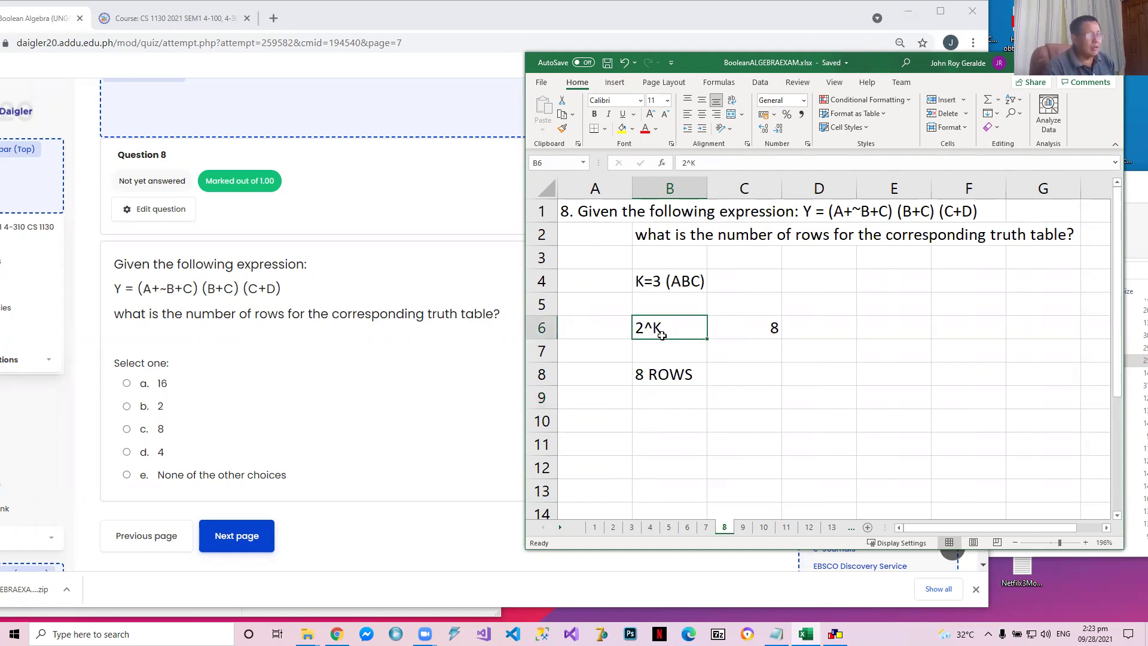
click(761, 324)
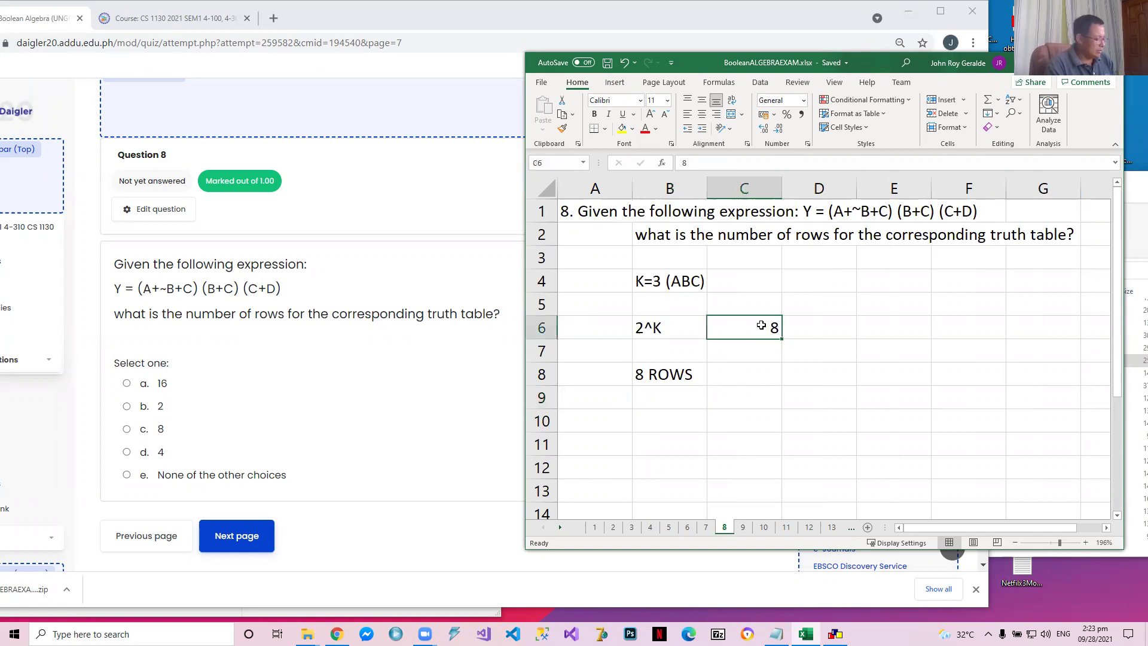
text(16)
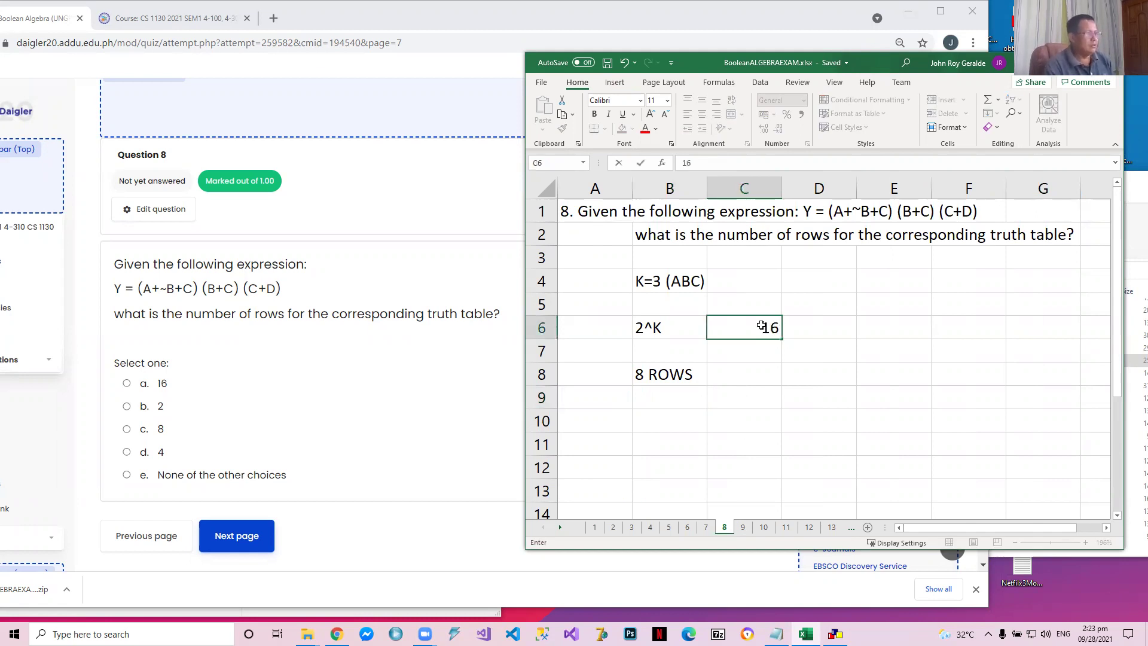
key(Return)
Correct the variable note in cell B4 to K=4 (ABCD) and select the row-count answer in B8
key(Up)
key(Up)
key(Up)
key(Left)
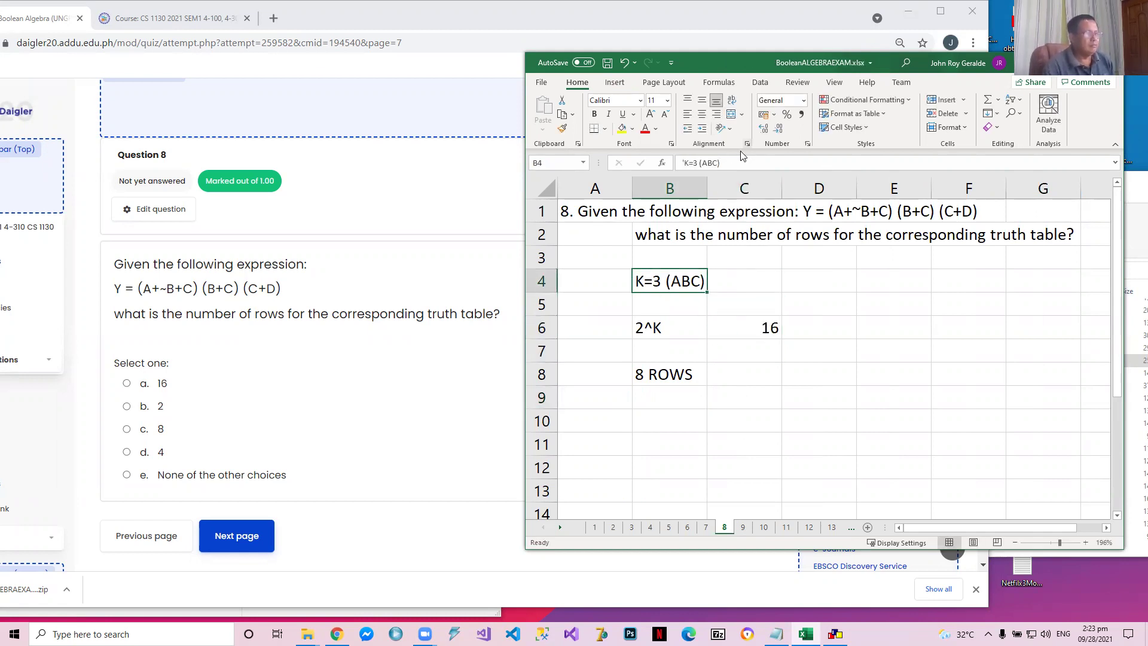
click(716, 163)
text(D)
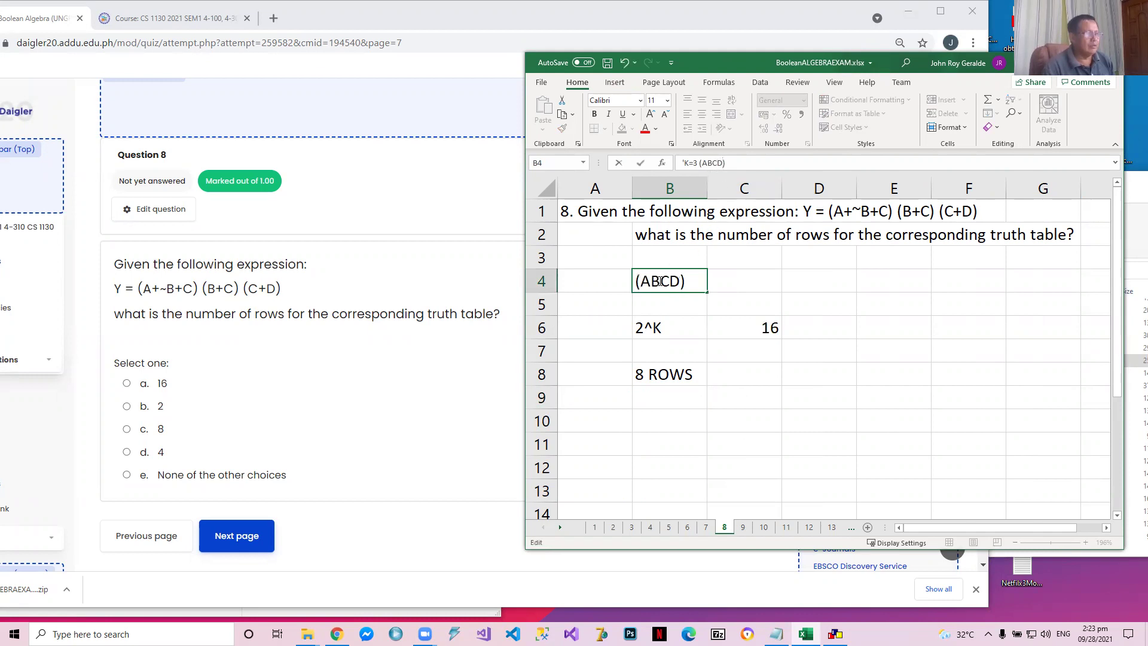
click(694, 284)
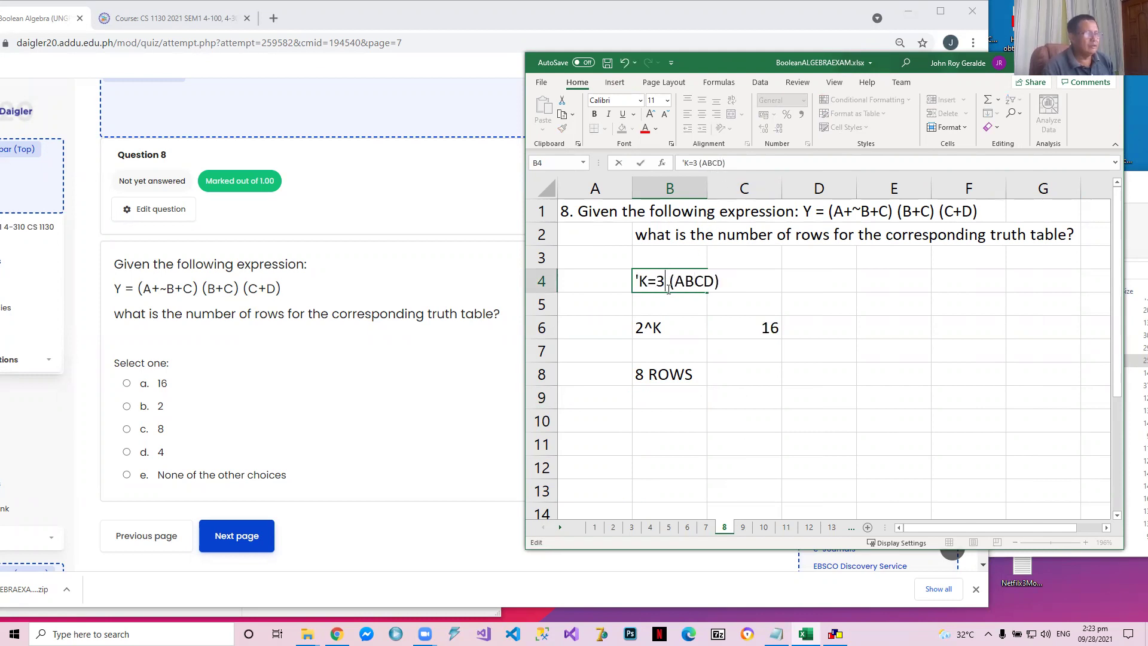
key(BackSpace)
text(4)
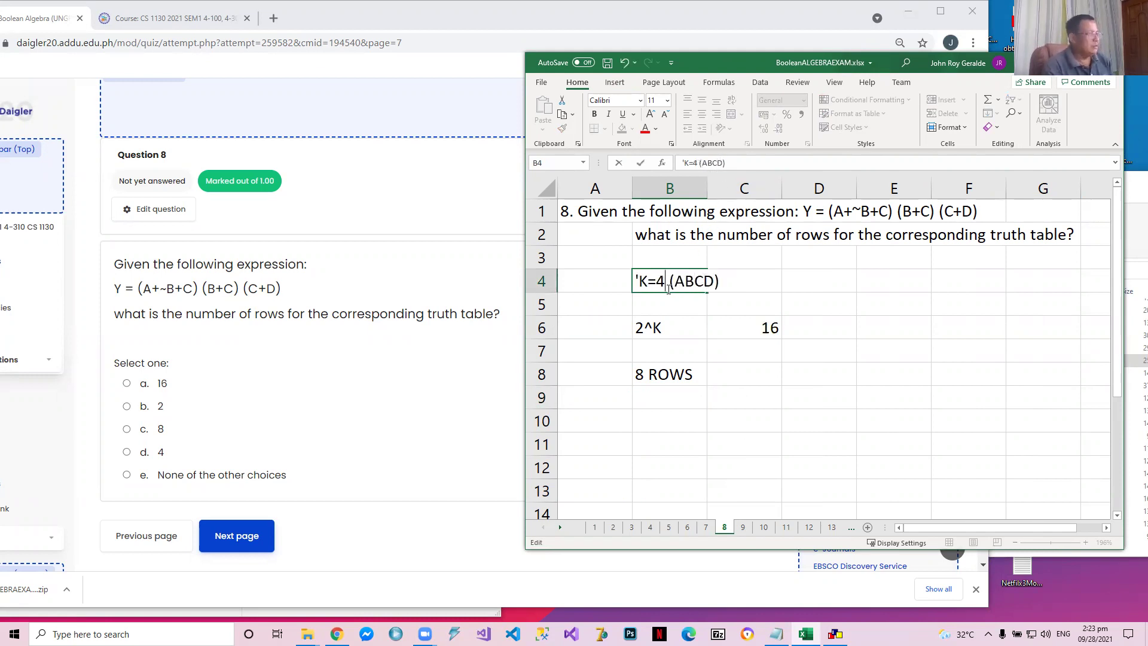
click(717, 389)
click(679, 381)
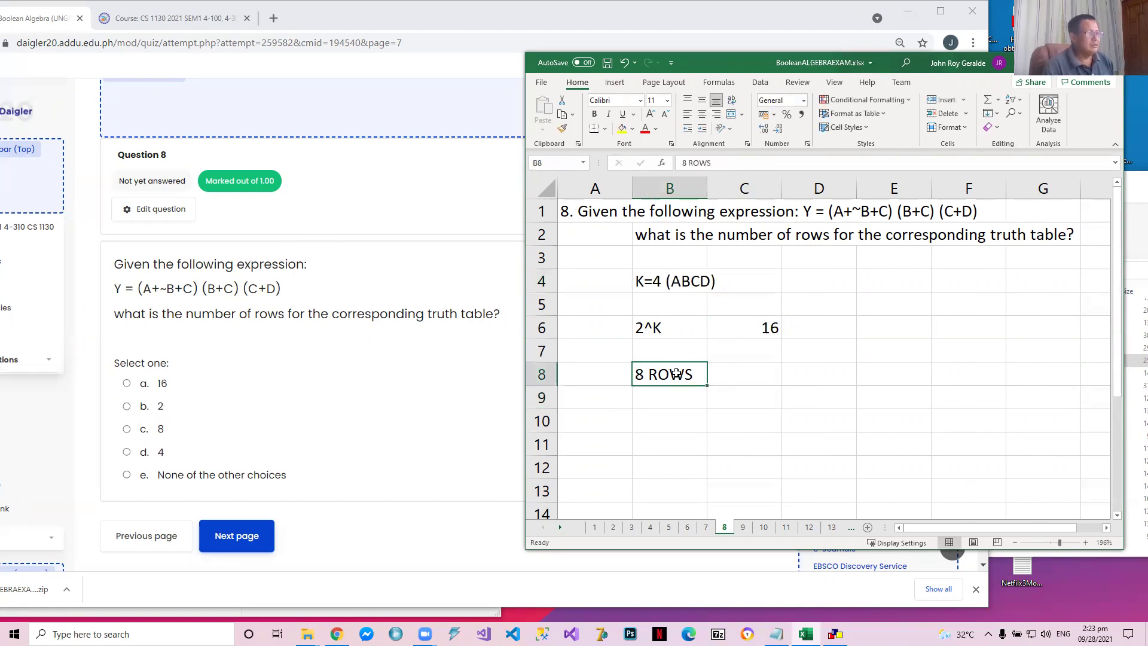
Change the answer in cell B8 of sheet 8 to 16 ROWS and save the workbook
click(687, 163)
key(BackSpace)
key(BackSpace)
text(16)
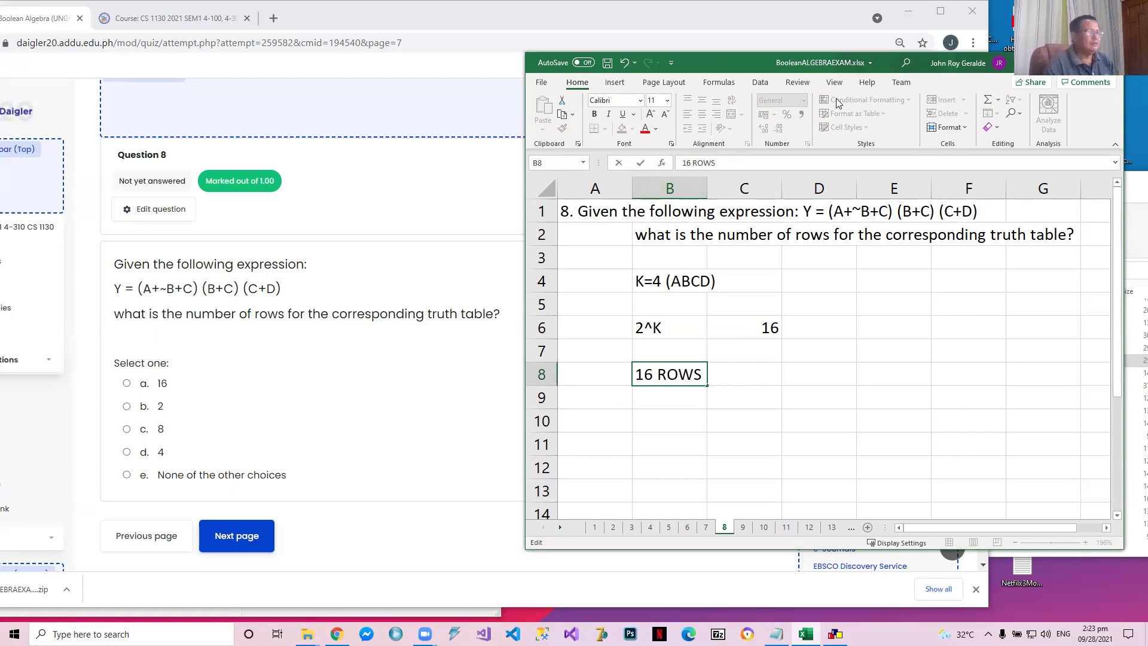
click(609, 65)
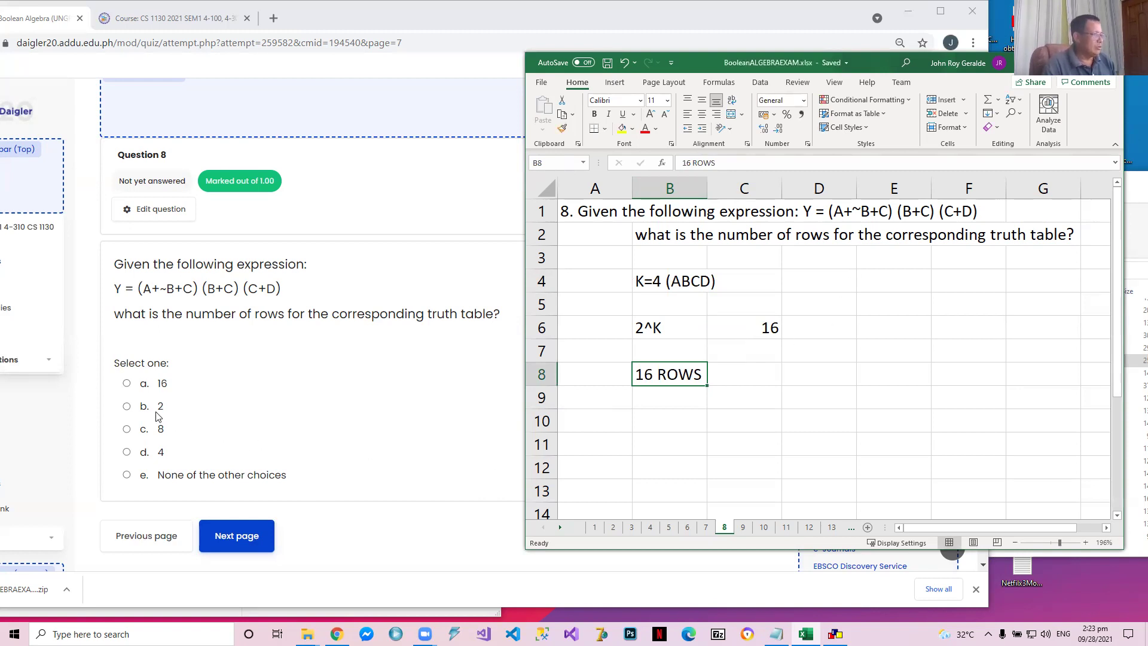
Answer question 8 in the browser quiz with option a, 16, and go to question 9
click(126, 383)
click(236, 565)
Switch to the Worksheets folder in File Explorer and try to add BooleanALGEBRAEXAM.xlsx to BOOLEANALGEBRAEXAMSOLUTIONS.zip
mouse_move(307, 633)
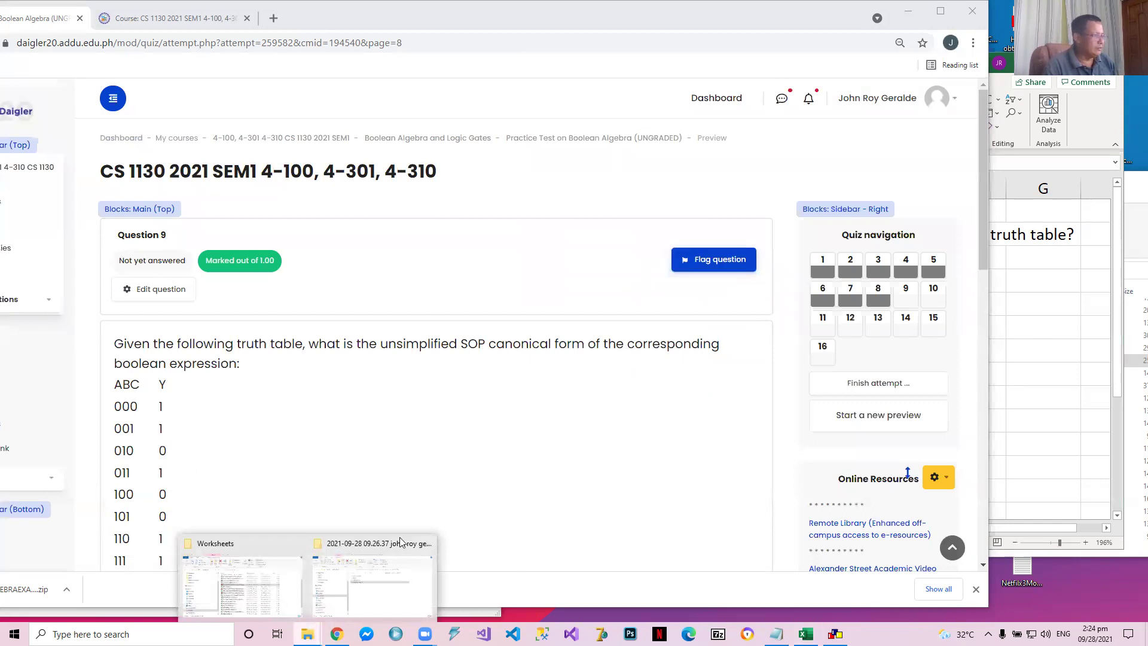
click(243, 577)
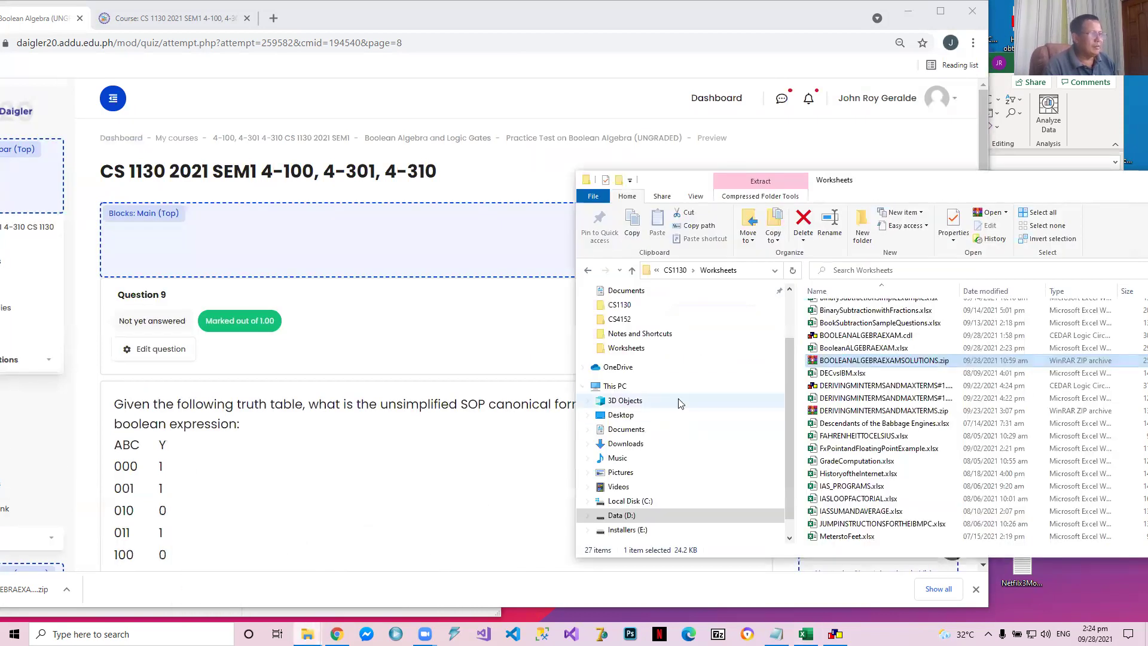
click(901, 349)
mouse_move(901, 348)
mouse_down()
mouse_move(883, 315)
mouse_move(904, 362)
mouse_up()
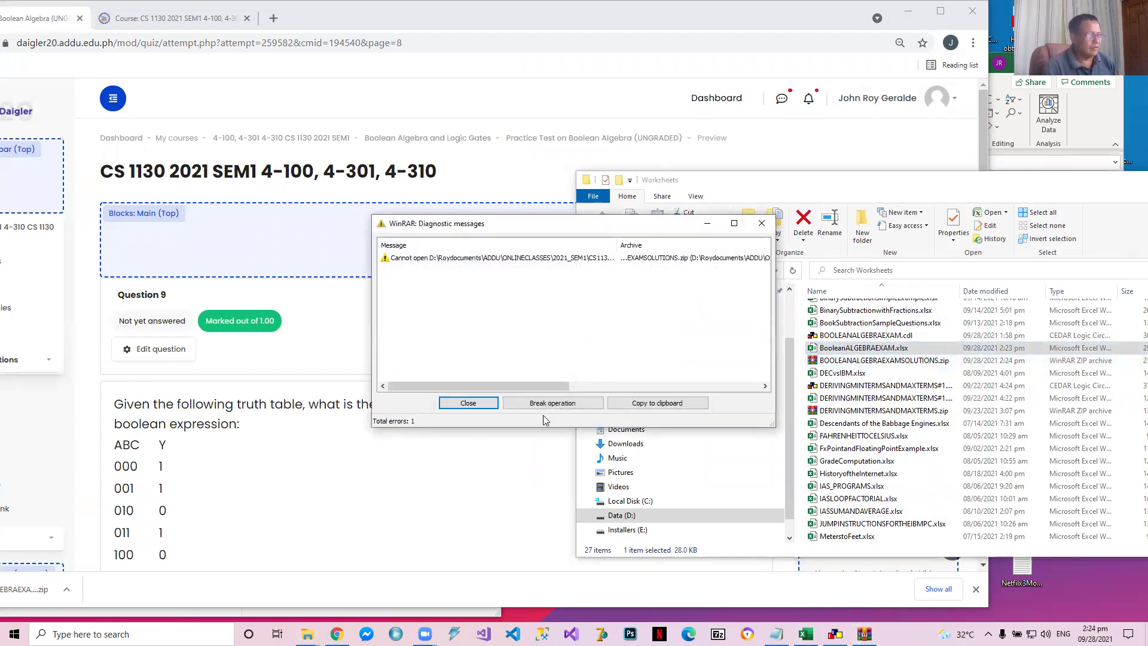
click(478, 401)
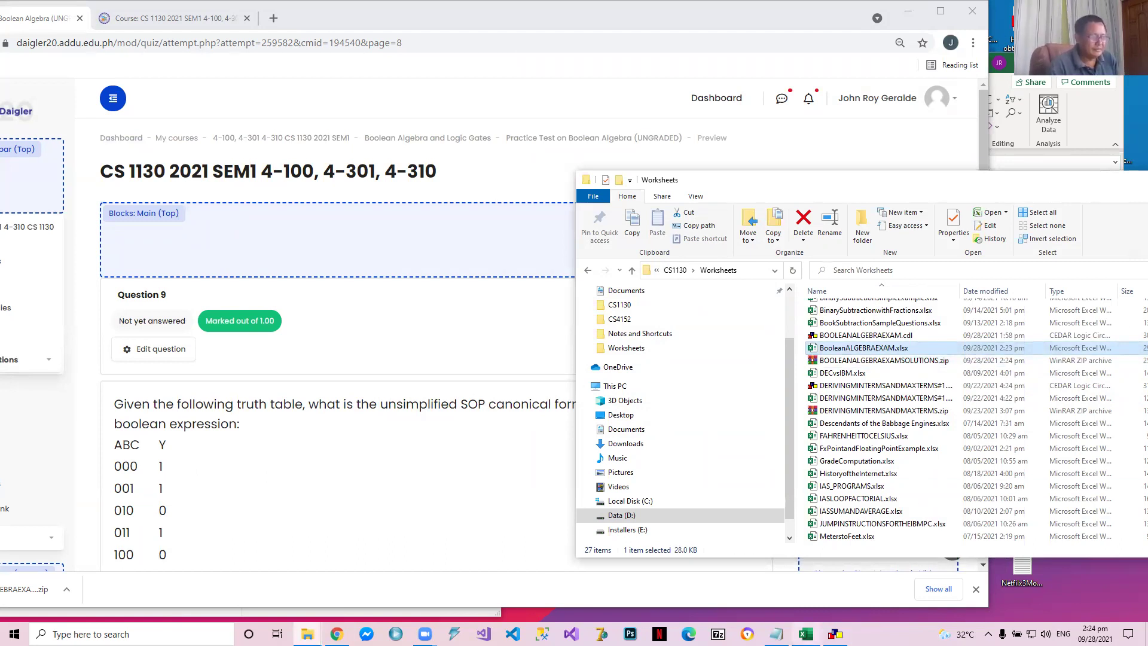
Close the workbook in Excel and add BooleanALGEBRAEXAM.xlsx to BOOLEANALGEBRAEXAMSOLUTIONS.zip again
click(806, 634)
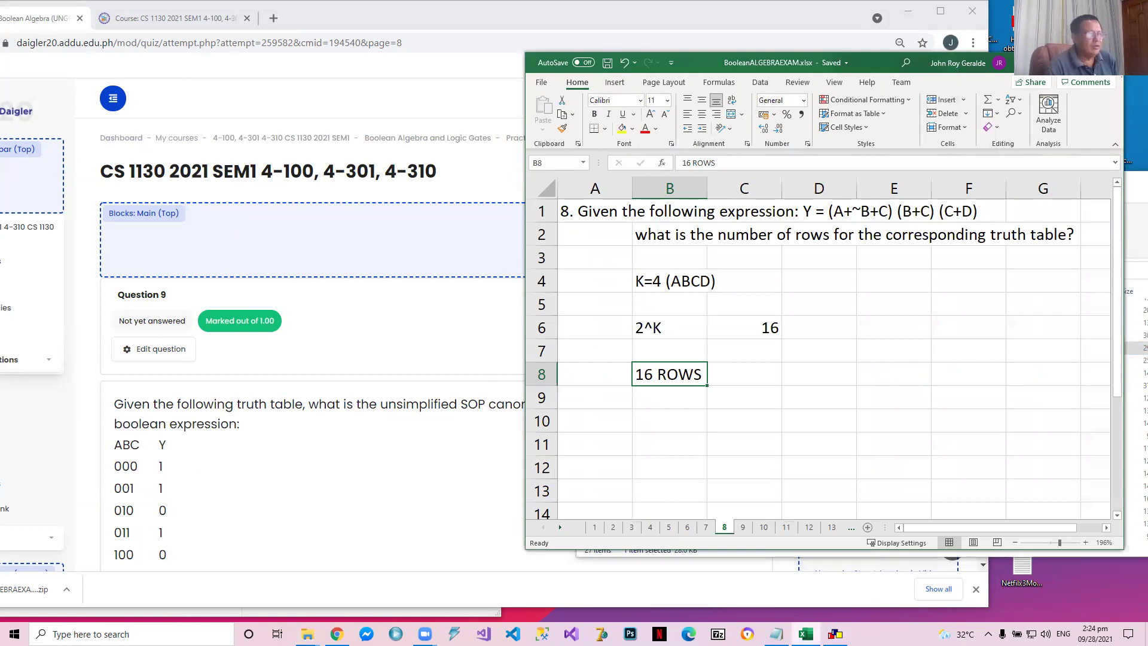
click(805, 634)
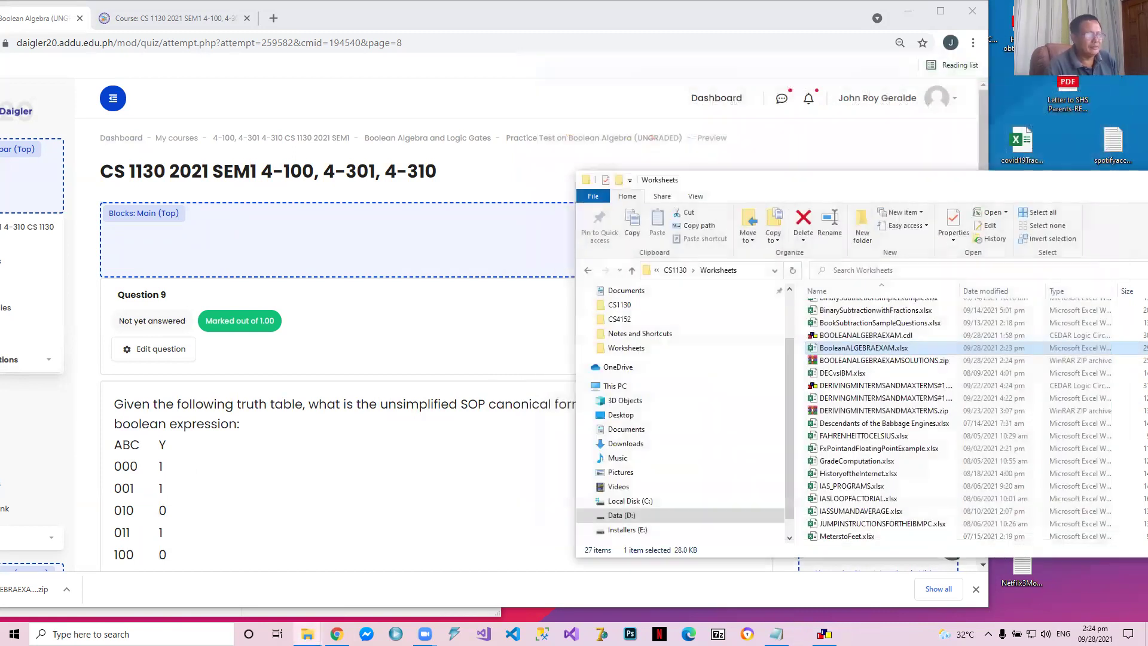
mouse_move(867, 354)
mouse_down()
mouse_move(861, 337)
mouse_move(865, 366)
mouse_up()
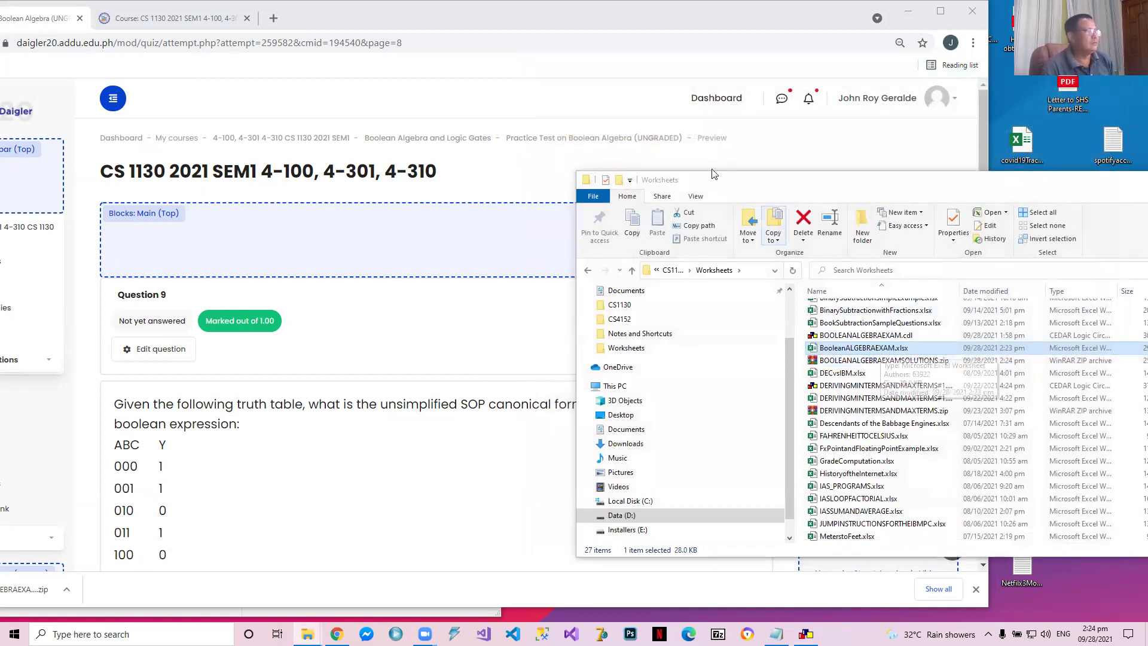
Switch to the CS 1130 course page in the browser and open the settings of the resource Solutions to Practice Test in Boolean Algebra
click(210, 24)
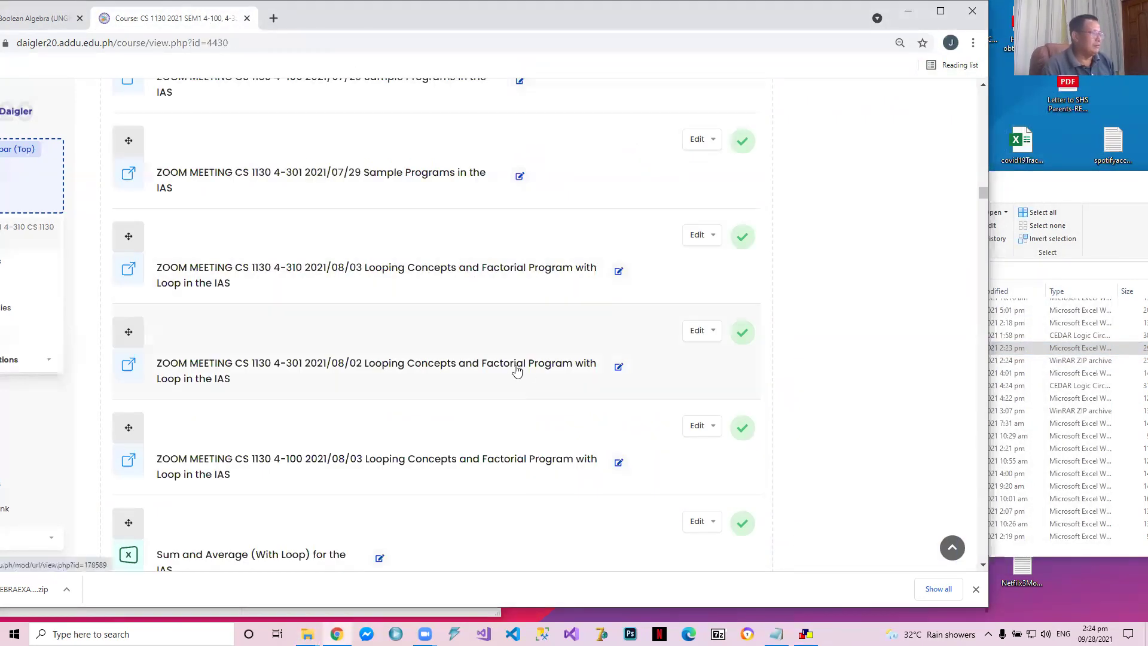
scroll(517, 367, down, 2)
scroll(465, 376, down, 1)
scroll(465, 377, down, 12)
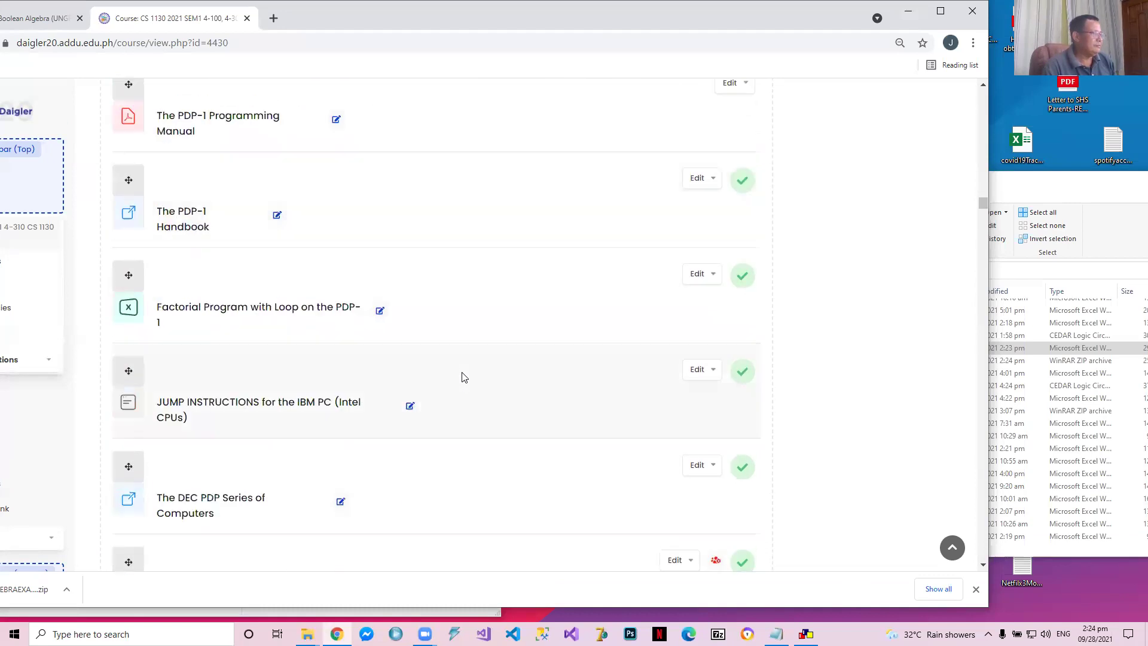
scroll(464, 368, down, 15)
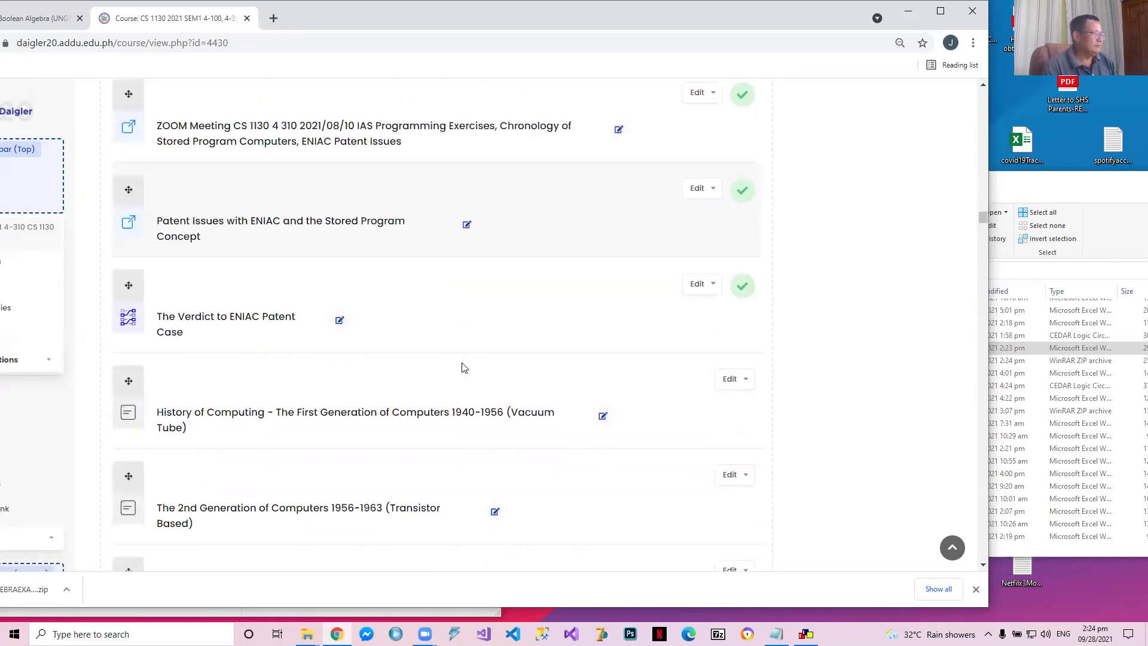
scroll(695, 379, down, 15)
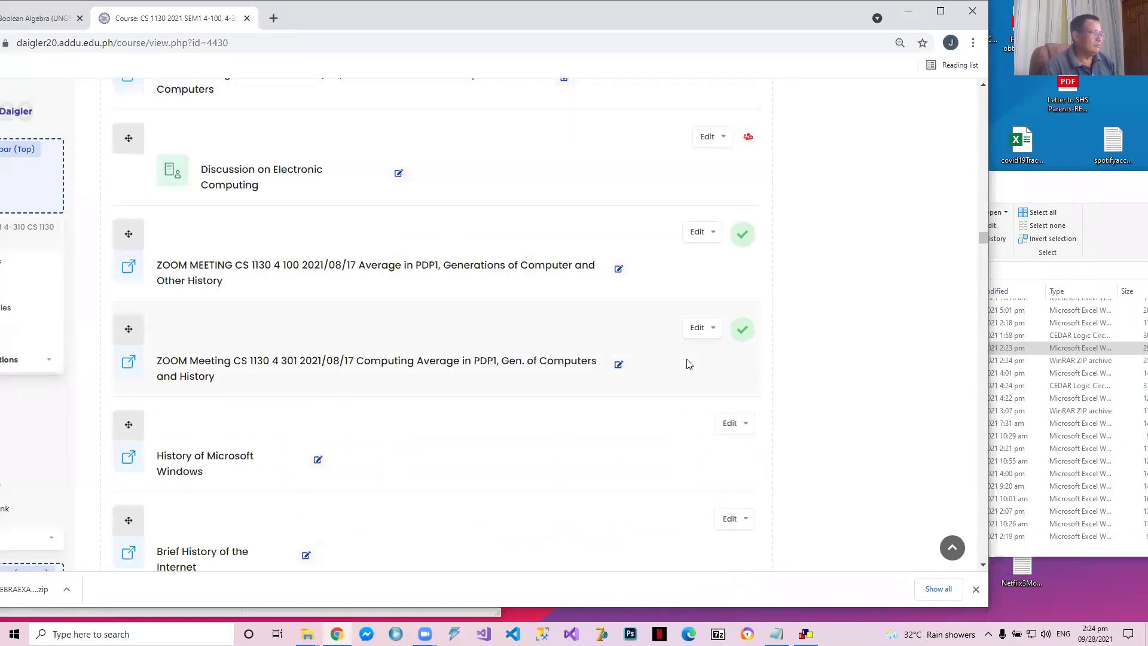
scroll(680, 364, down, 5)
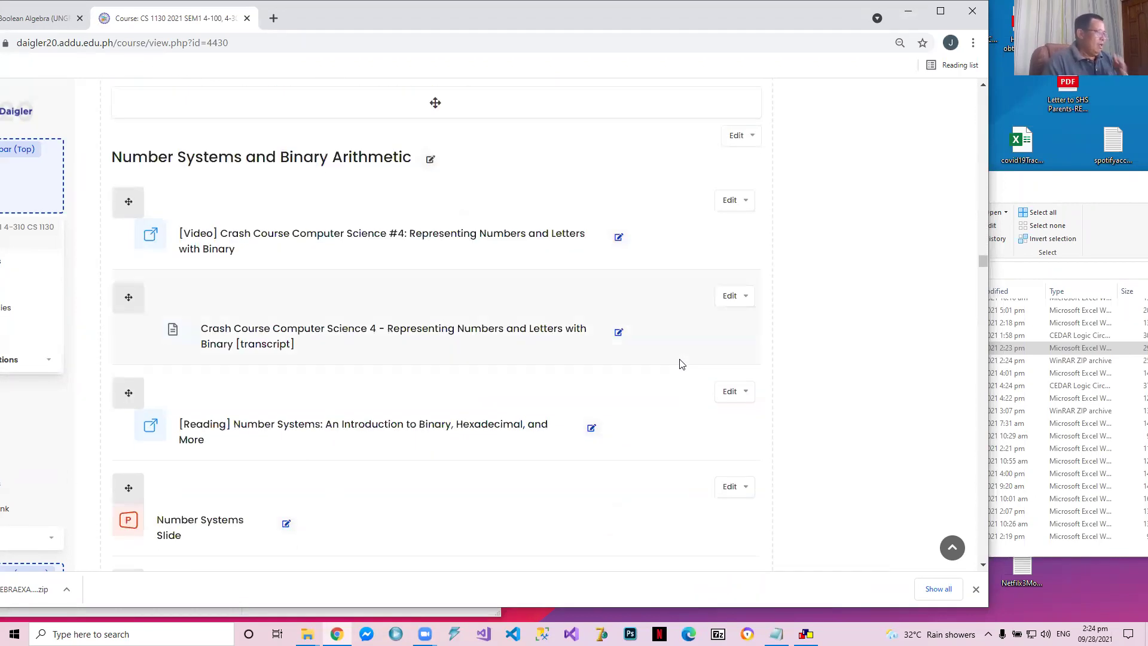
scroll(688, 362, down, 5)
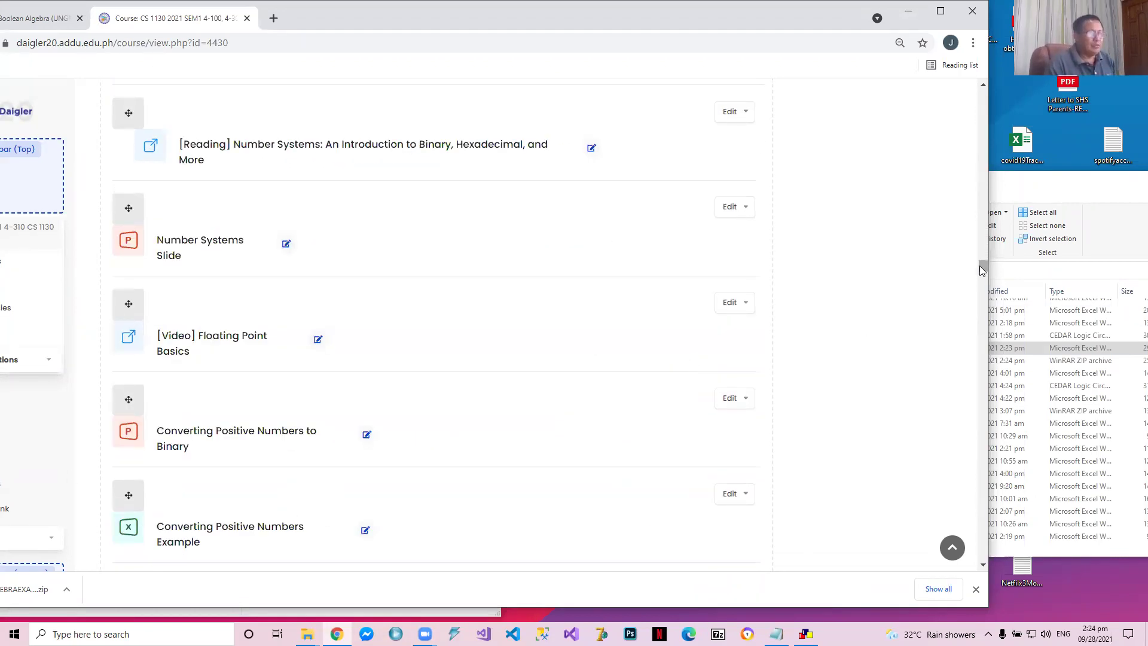
scroll(974, 299, down, 15)
scroll(969, 305, down, 15)
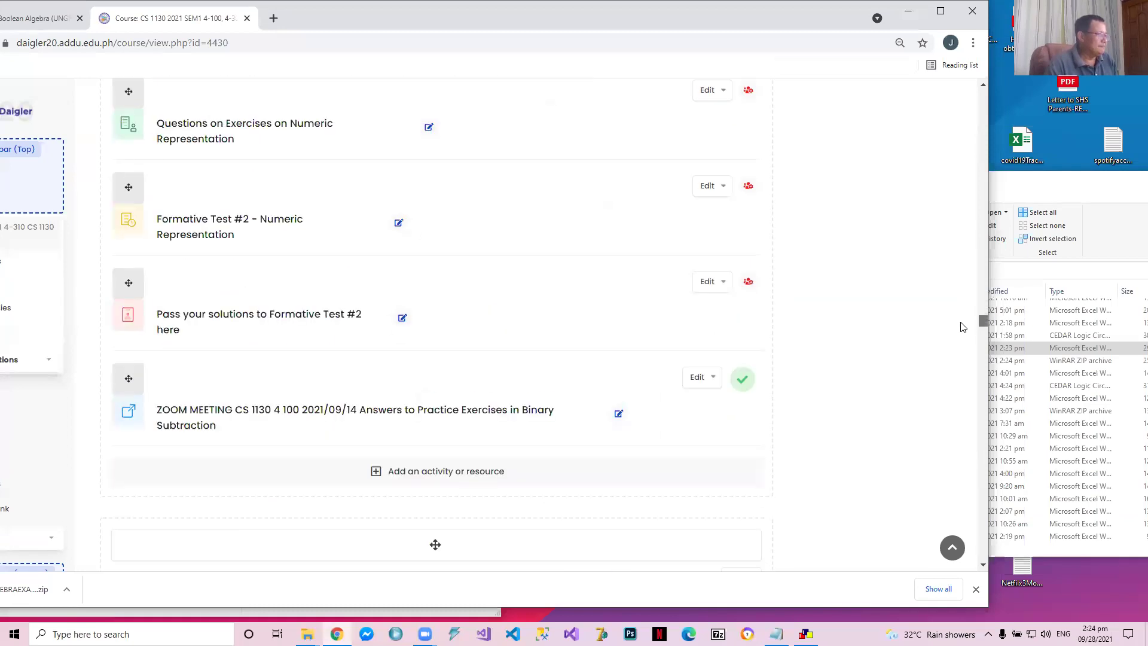
scroll(962, 326, up, 1)
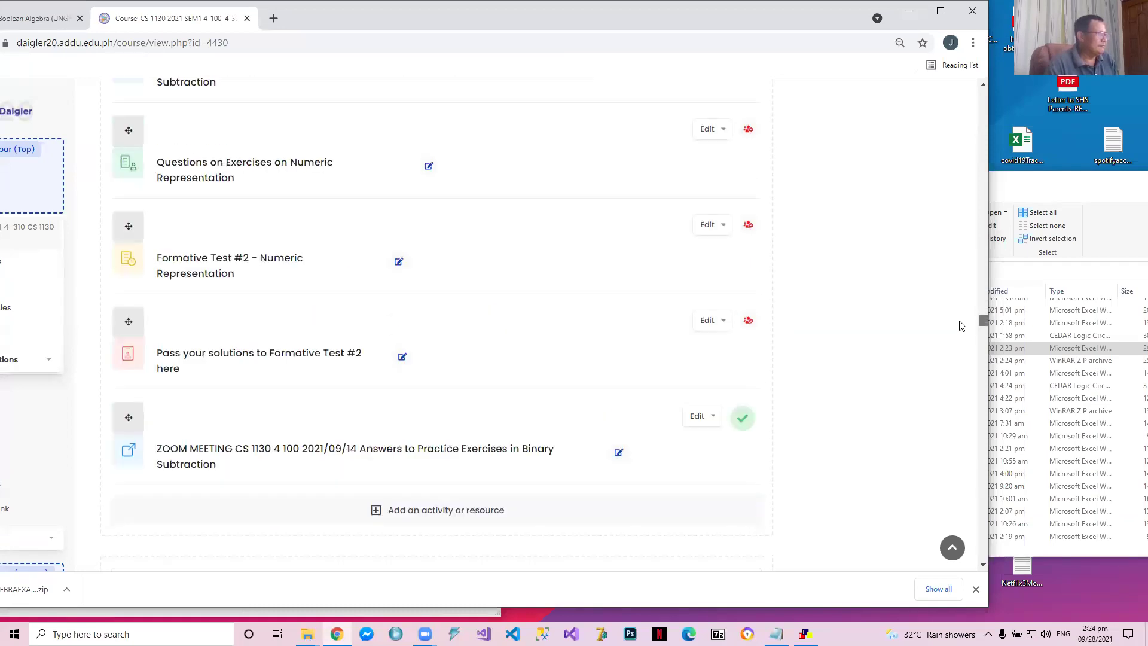
scroll(780, 368, down, 15)
scroll(780, 359, down, 15)
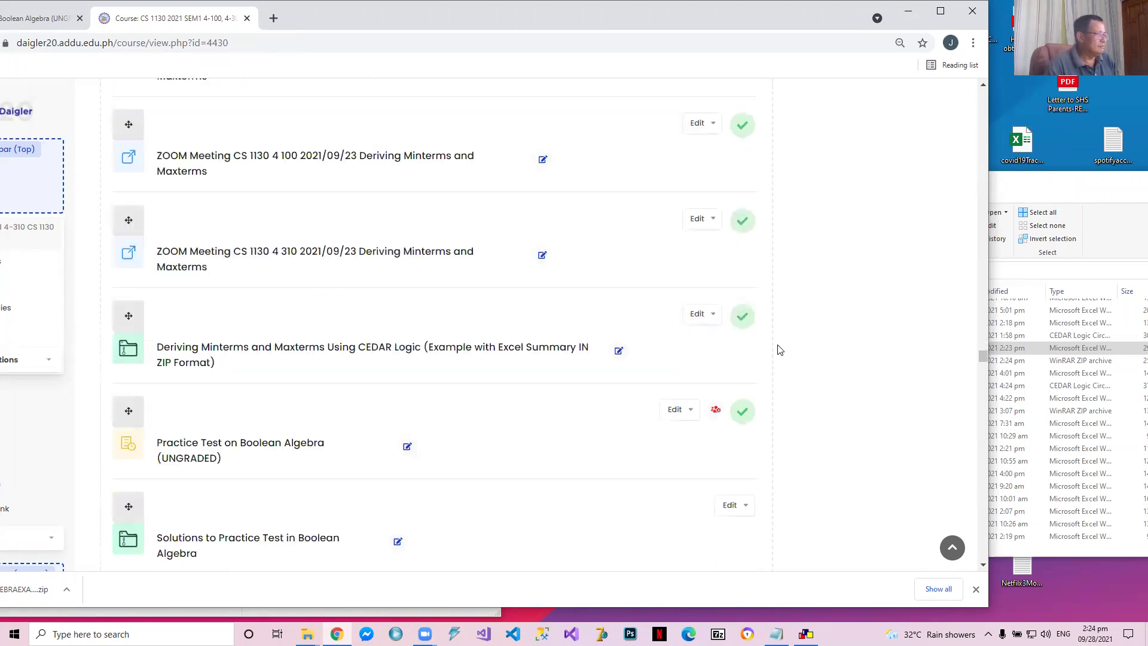
scroll(781, 350, down, 5)
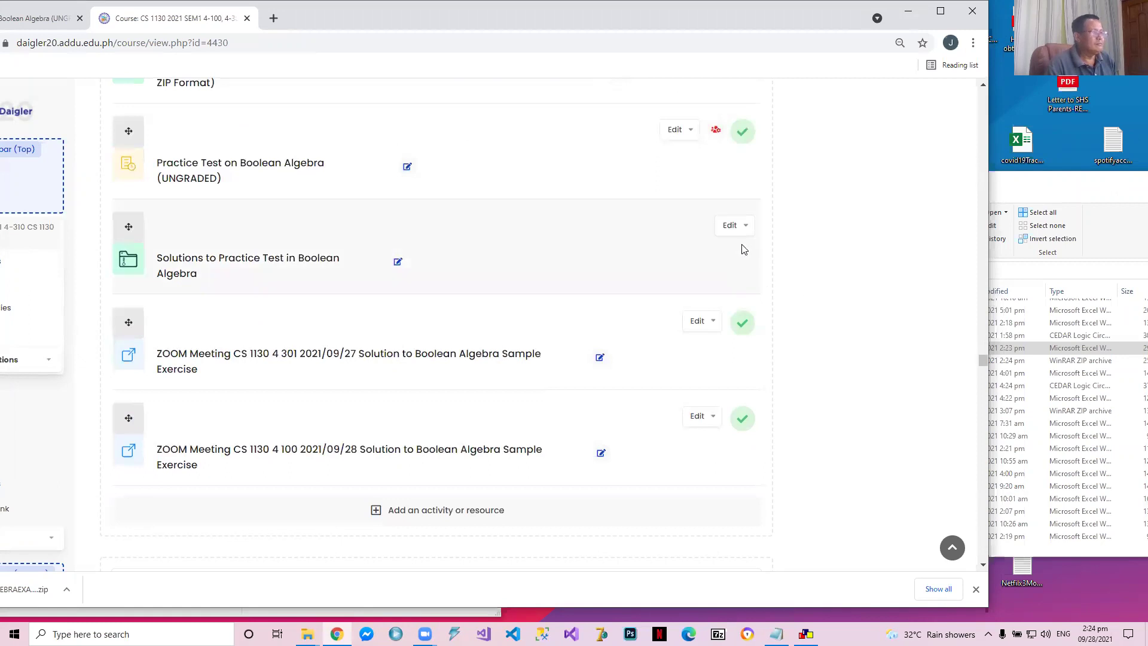
click(746, 235)
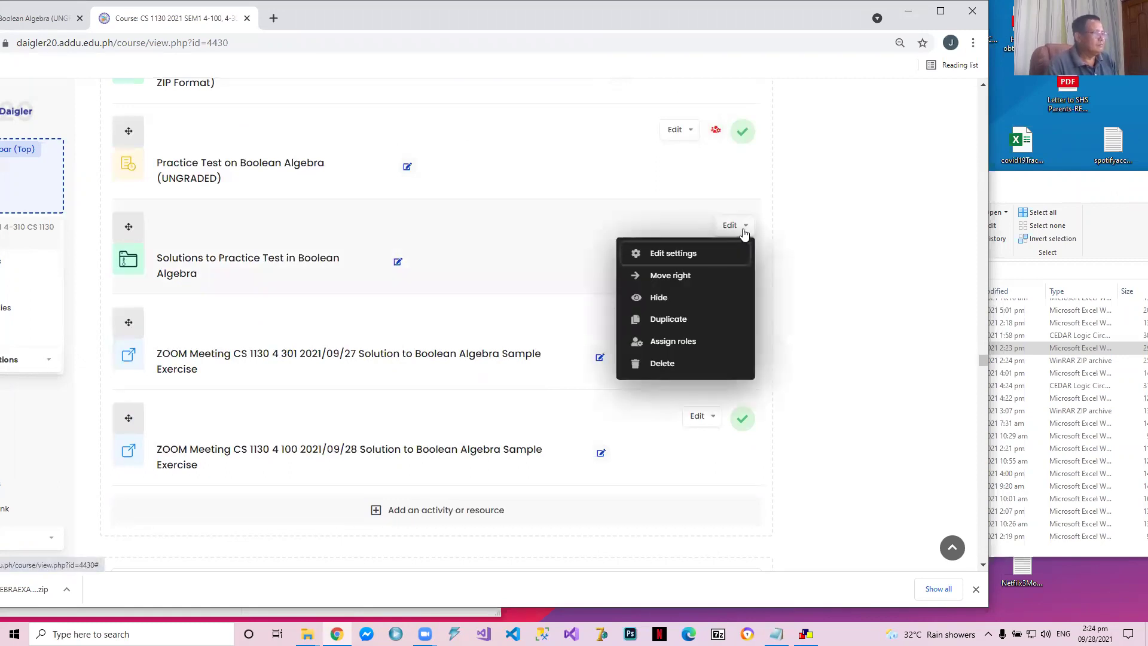
click(694, 254)
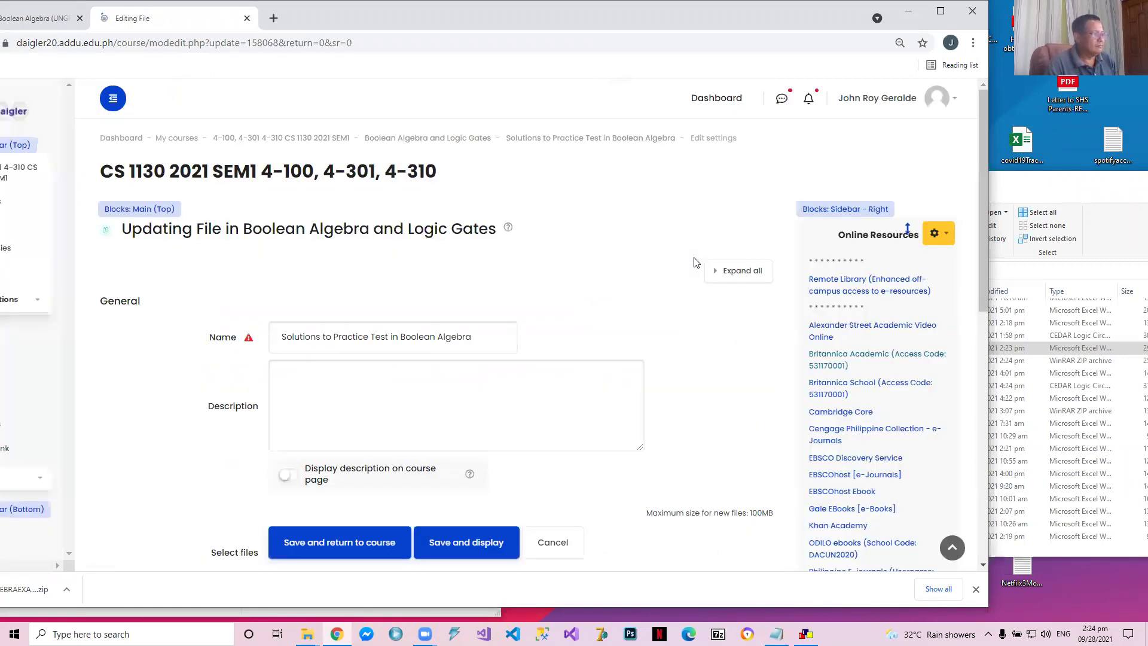
Overwrite the resource's attached archive with BOOLEANALGEBRAEXAMSOLUTIONS.zip from the Worksheets folder, then save and return to the course
scroll(585, 357, down, 5)
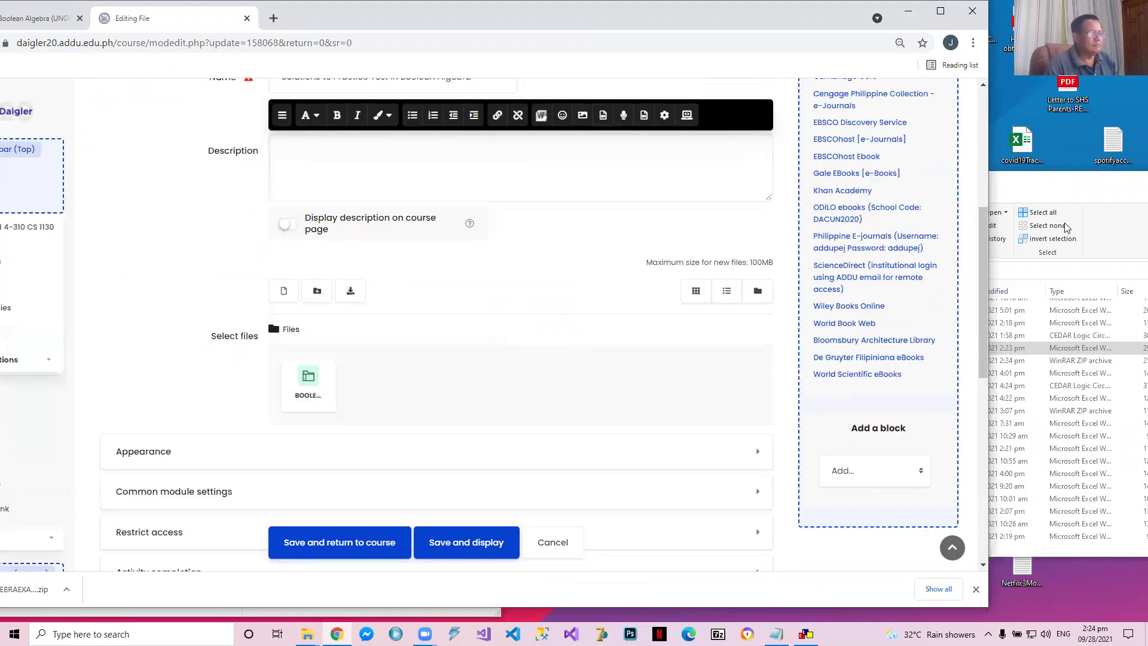
click(1048, 187)
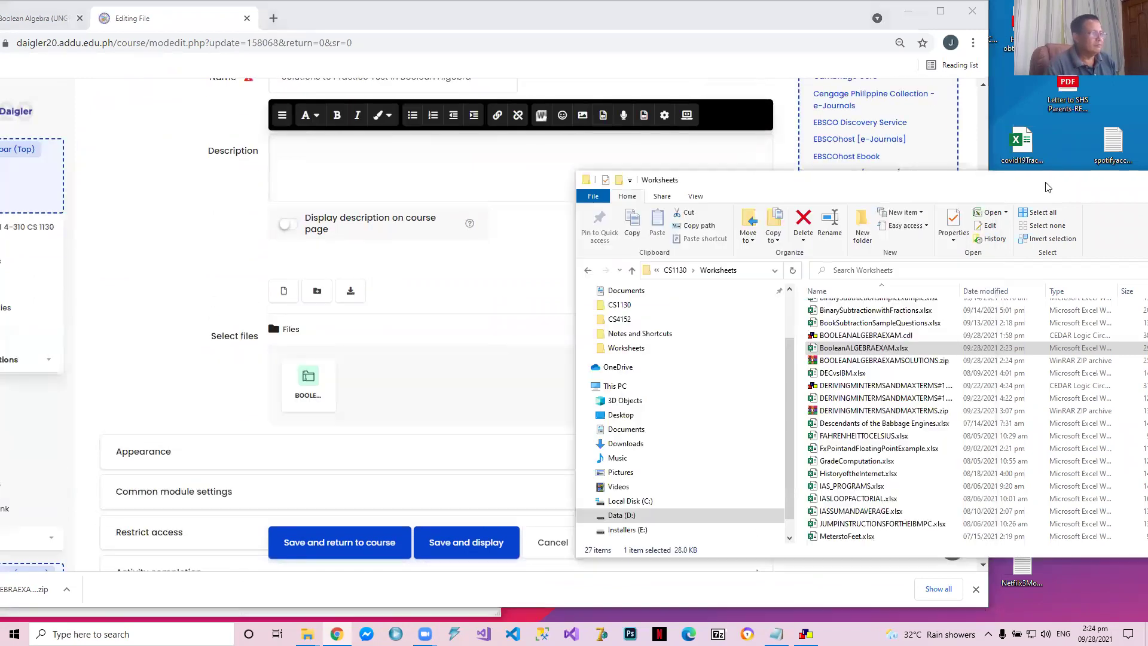
click(889, 361)
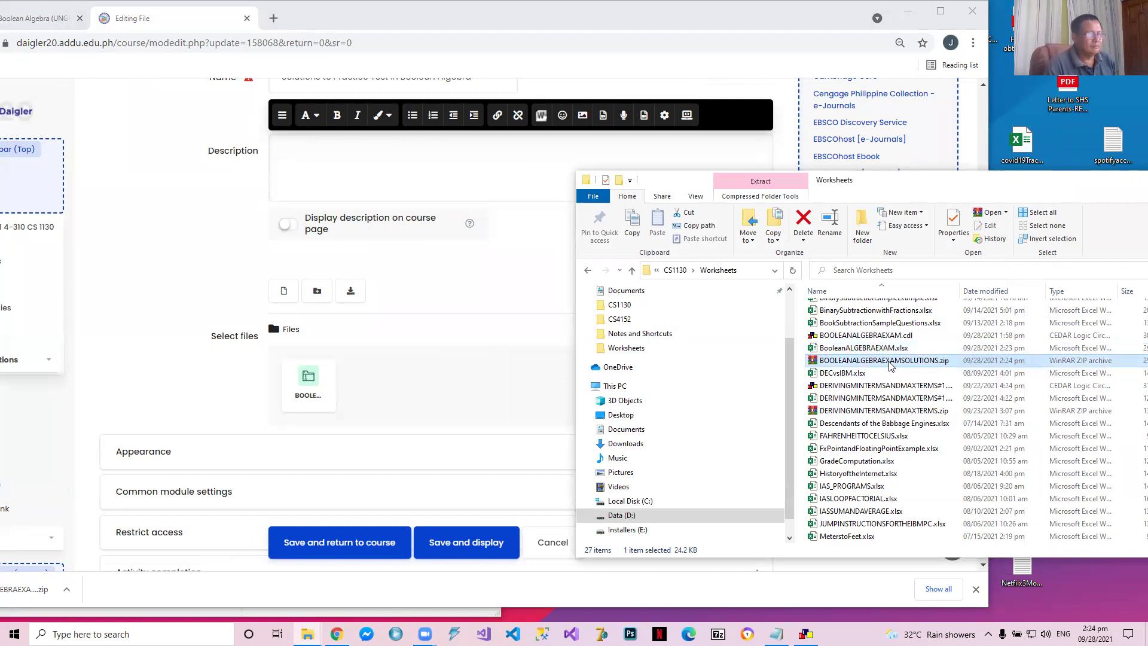
drag(882, 351, 362, 377)
click(453, 306)
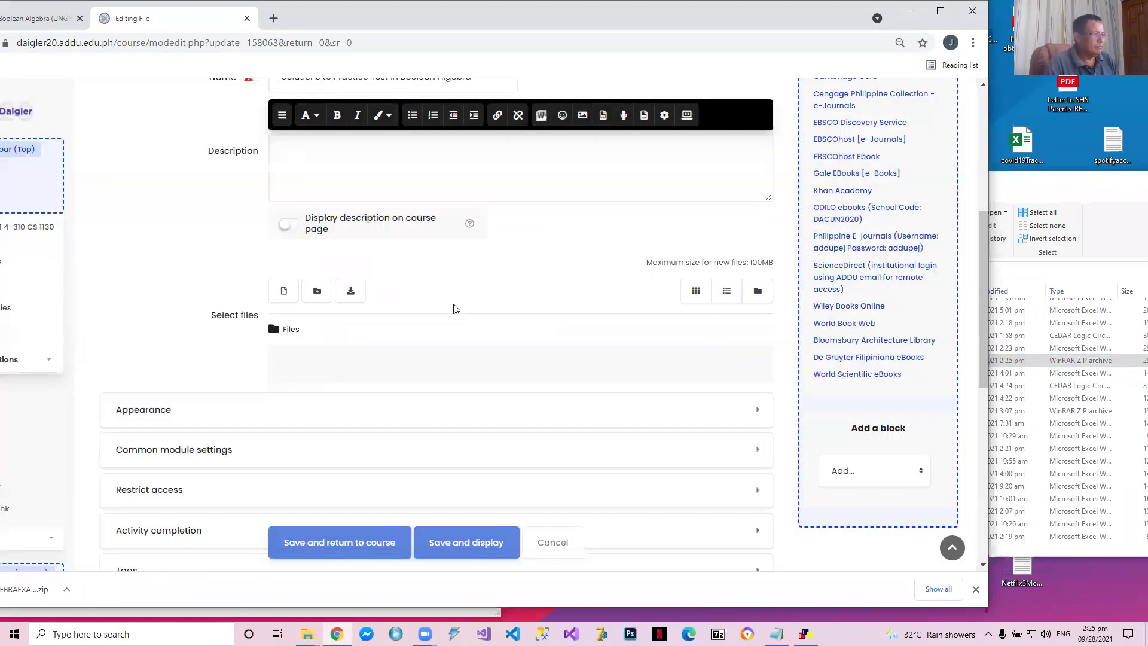
click(339, 544)
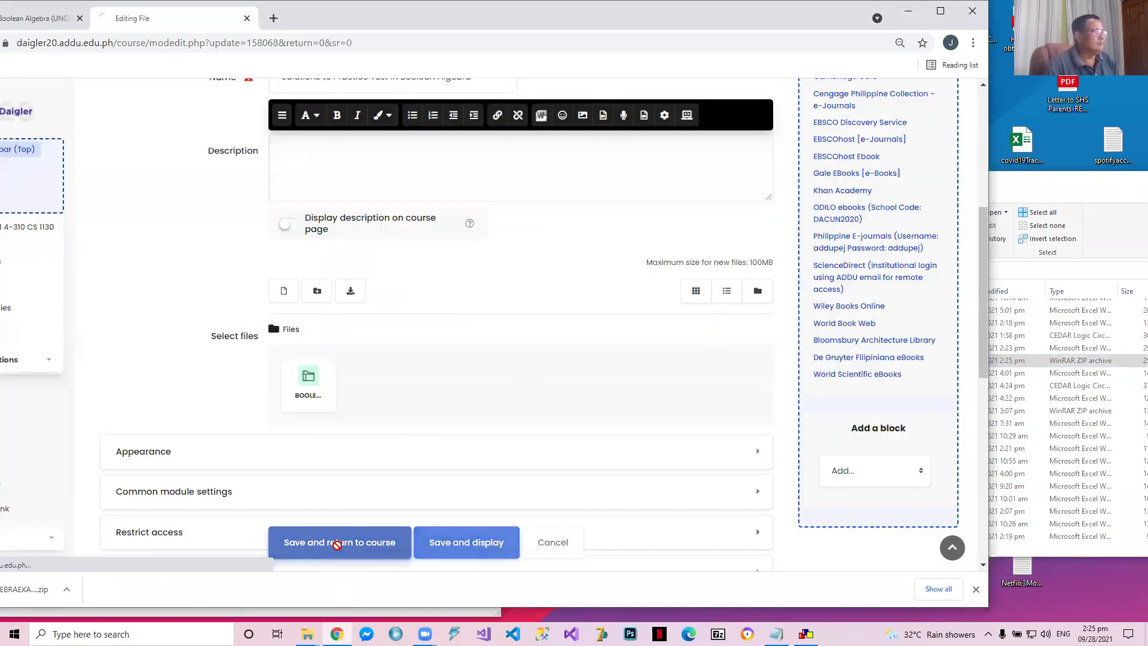
Return to quiz question 9, start Excel, reopen BooleanALGEBRAEXAM.xlsx and show sheet 9
click(46, 25)
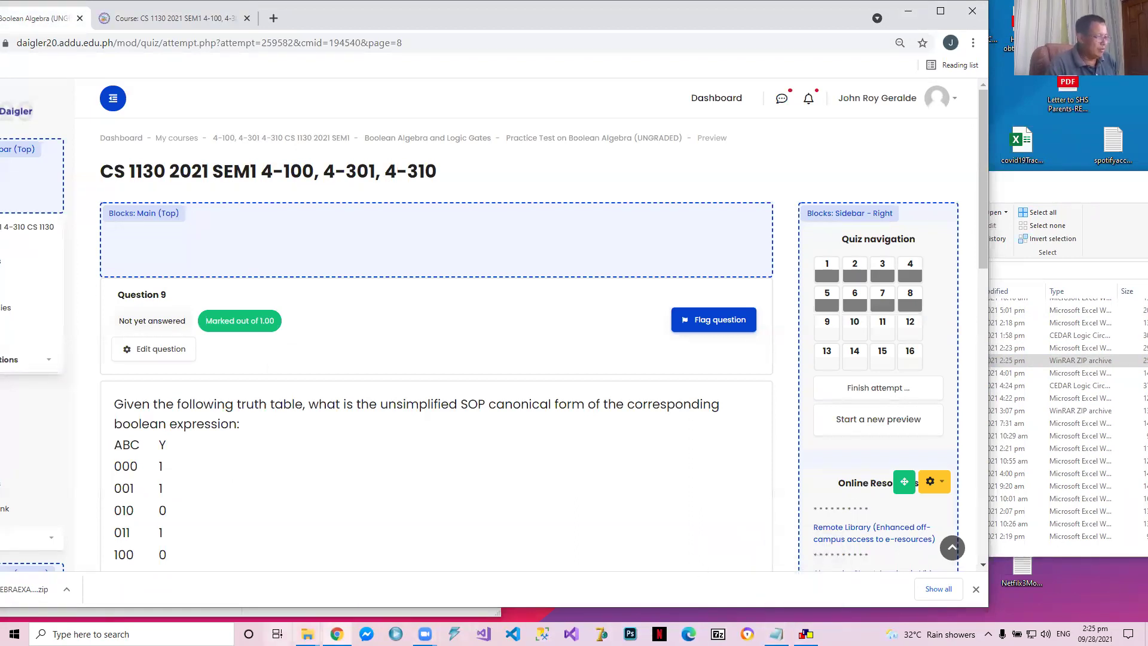
click(200, 633)
text(EX)
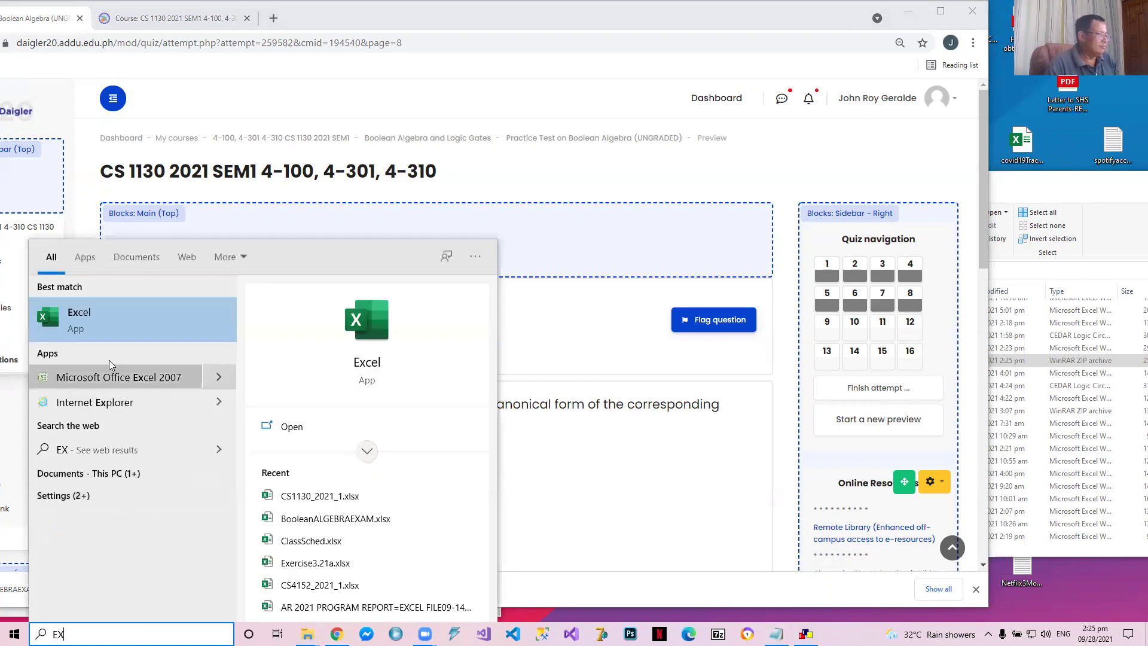
click(107, 310)
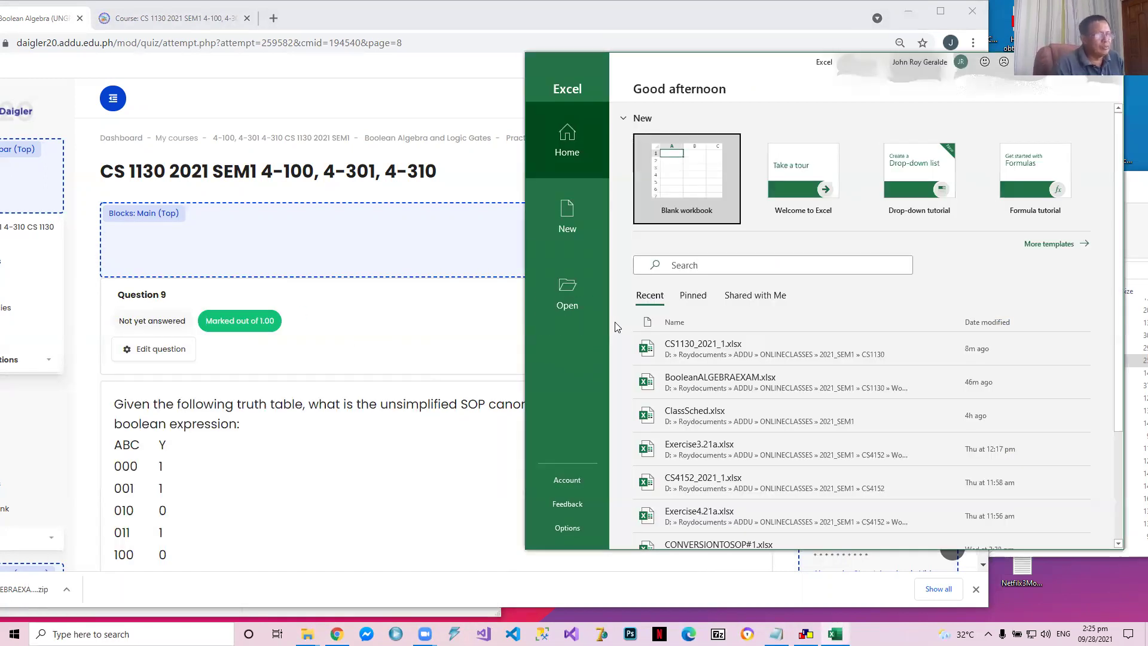
click(718, 387)
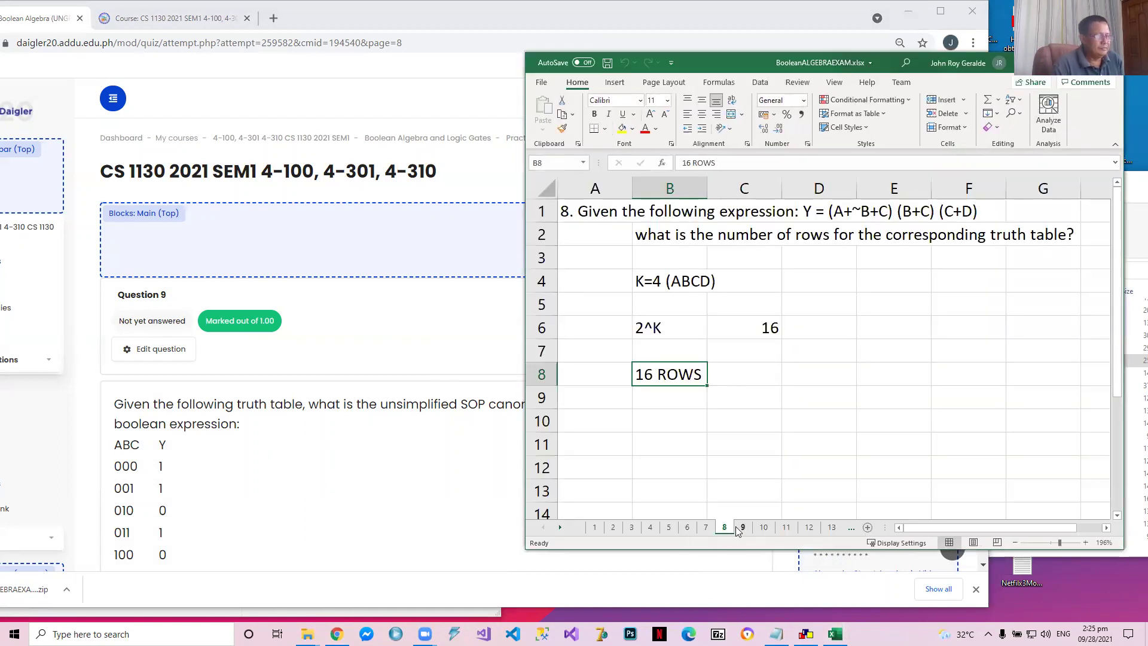
click(741, 527)
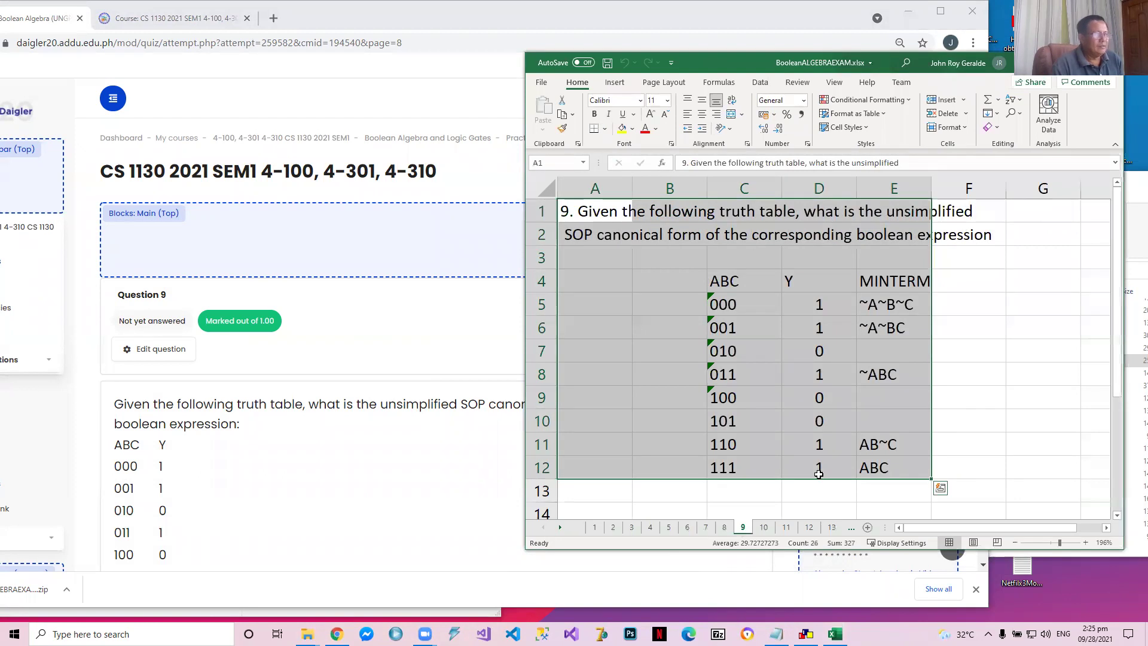
Examine the Y outputs row by row for inputs 000 to 111 in sheet 9's truth table
click(938, 372)
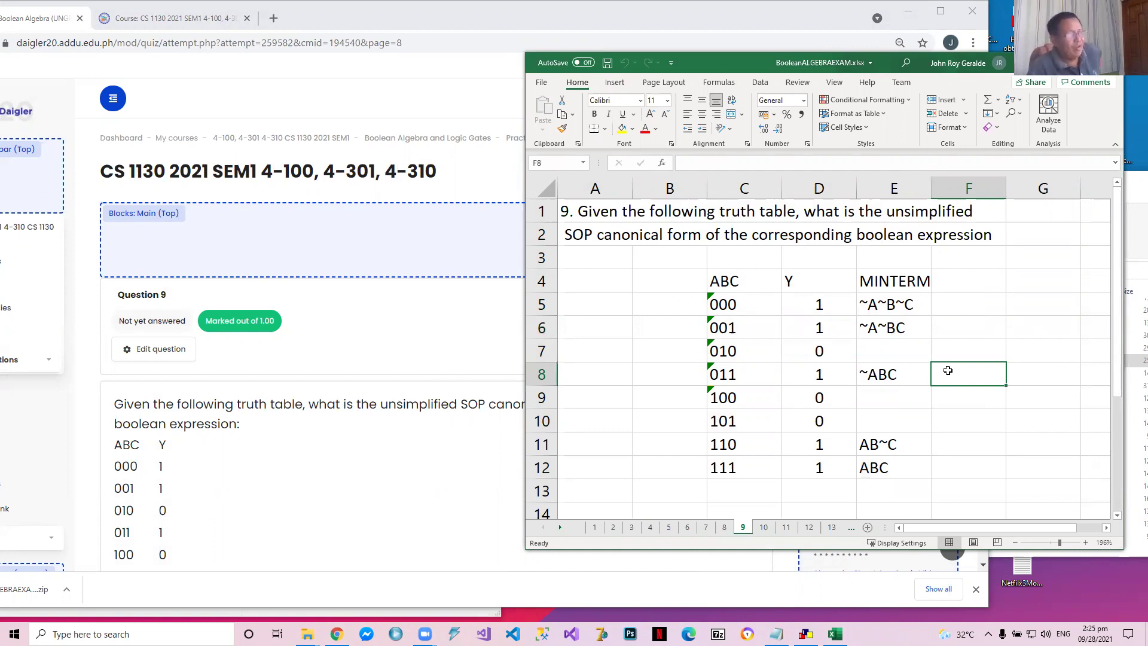
click(891, 308)
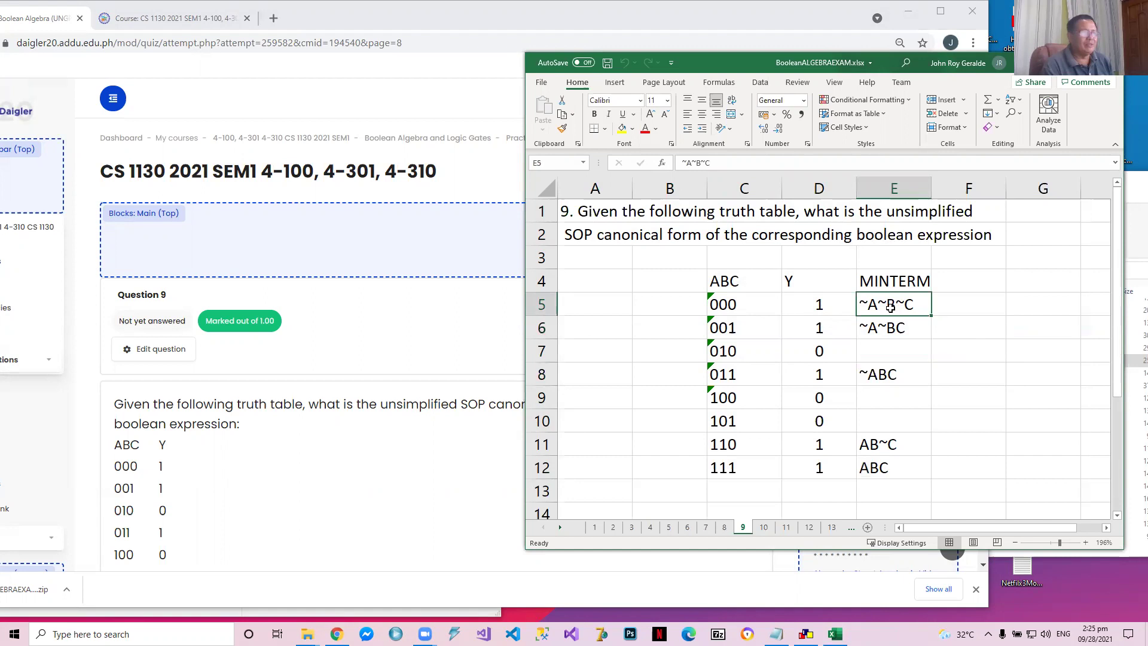
key(Left)
key(Right)
key(Left)
key(Down)
key(Down)
key(Down)
key(Down)
key(Down)
key(Down)
key(Down)
key(Up)
key(Up)
key(Up)
key(Up)
key(Up)
key(Up)
key(Up)
Go through the minterms of sheet 9 for every row whose output is 1, ending with the 111 row
key(Right)
key(Down)
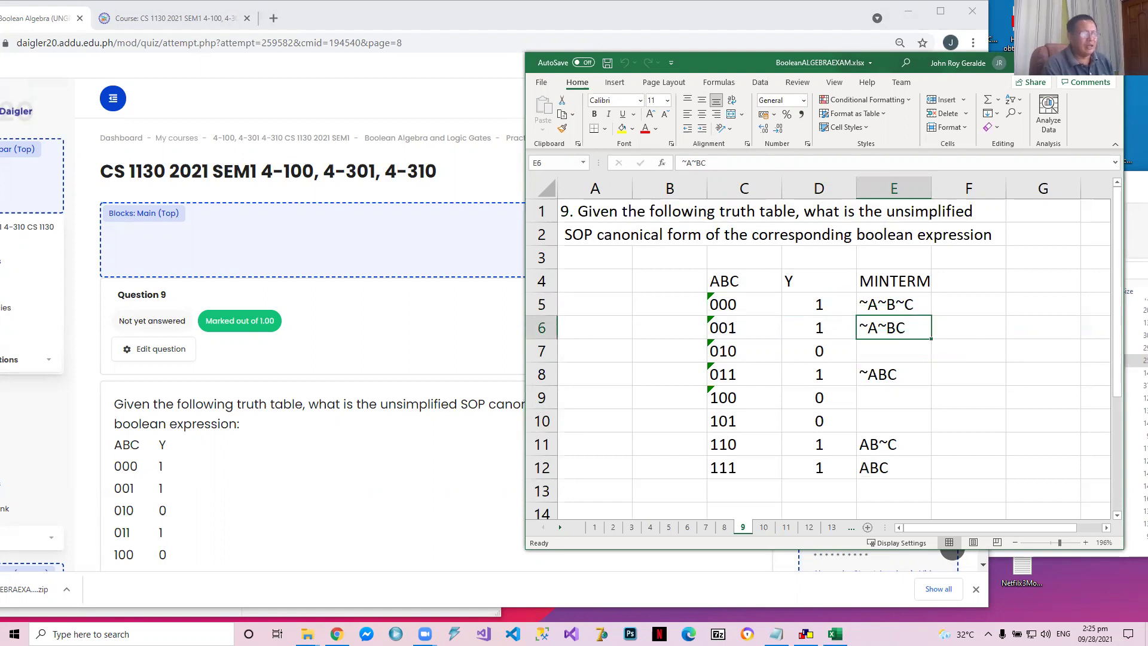
key(Down)
key(Down)
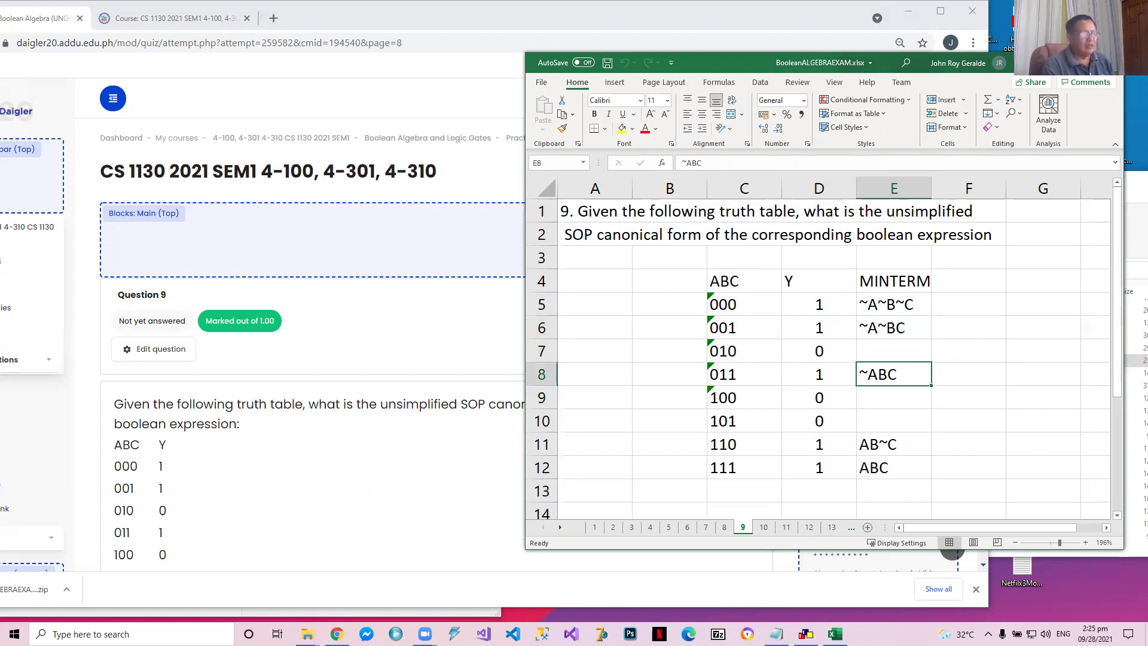
key(Down)
key(Down)
key(Down)
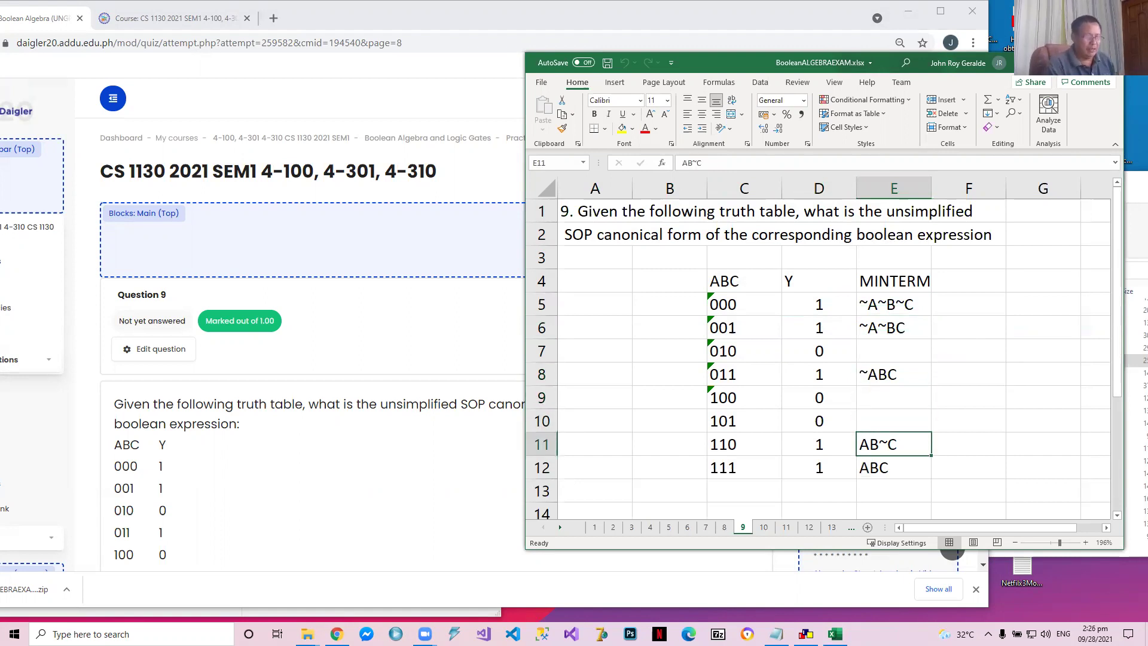
key(Down)
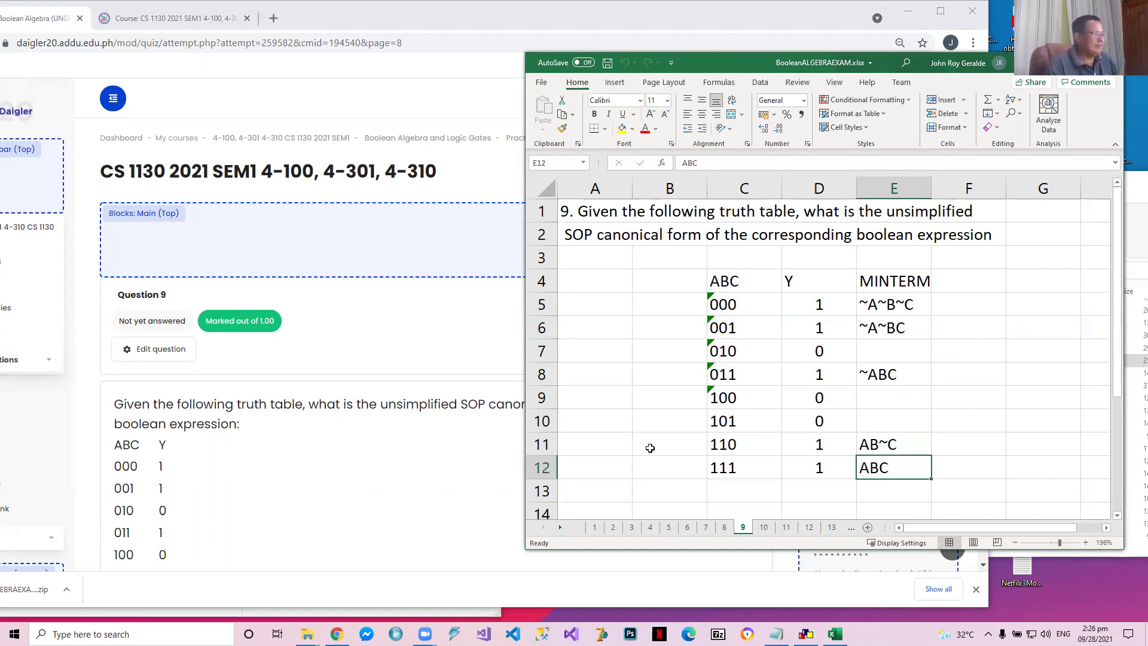
Answer quiz question 9 with option a, ~A~B~C+~A~BC+~ABC+AB~C+ABC, and continue to question 10
scroll(286, 461, down, 3)
scroll(286, 458, down, 3)
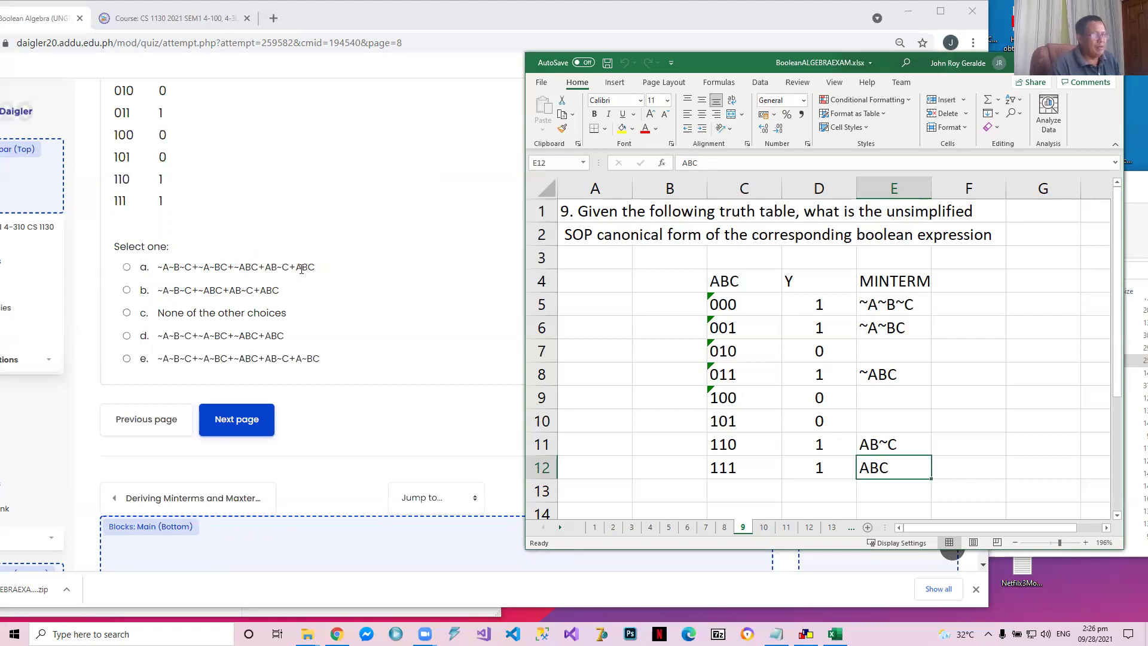
click(131, 268)
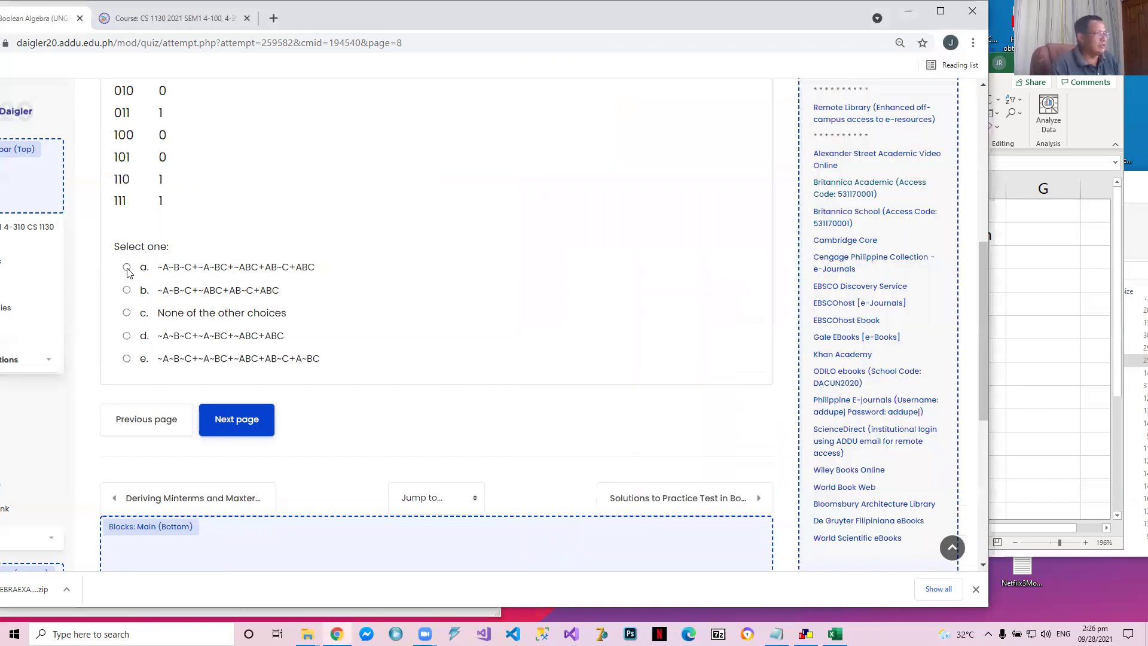
click(127, 268)
click(233, 455)
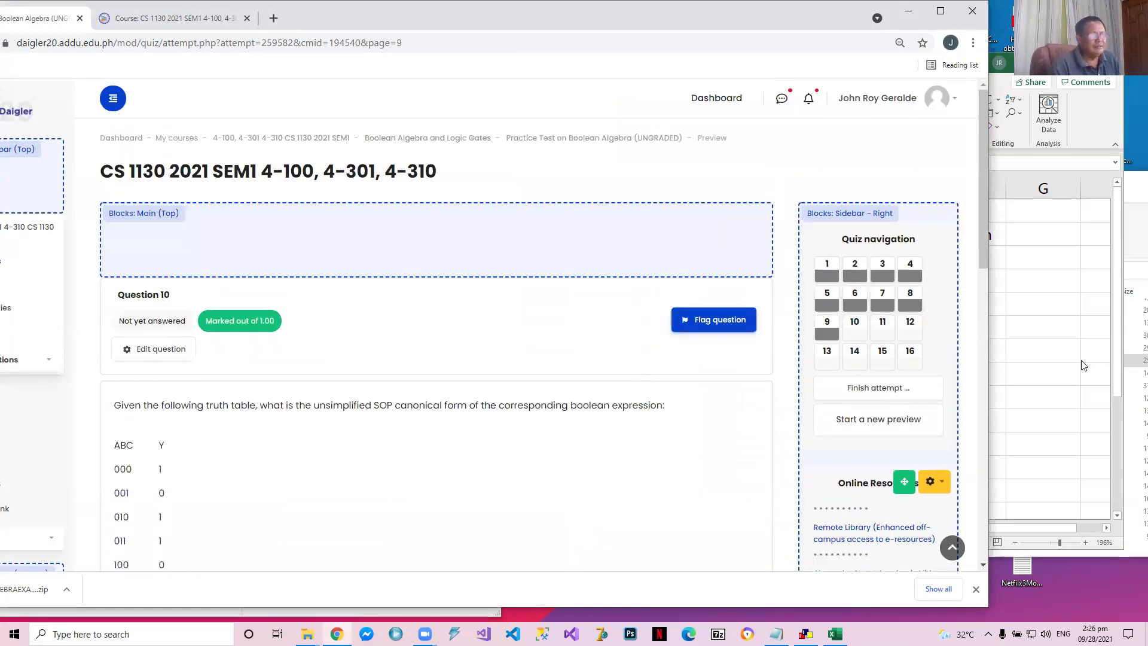
Switch to Excel, show sheet 10 and examine the Y outputs of its truth table row by row
click(1082, 362)
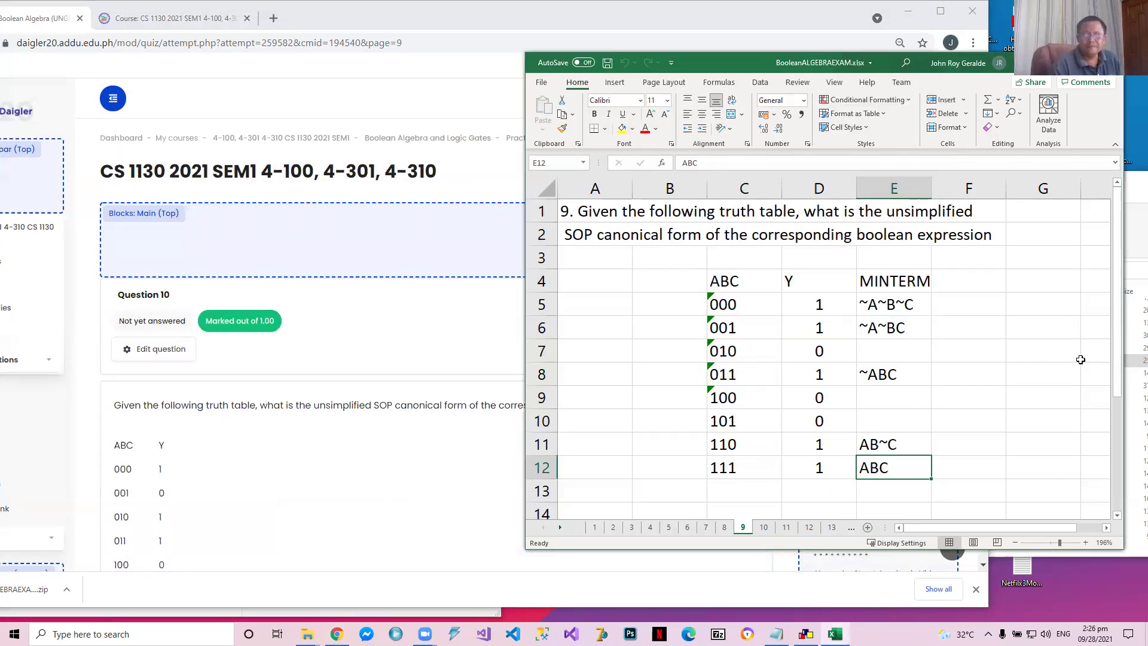
click(764, 528)
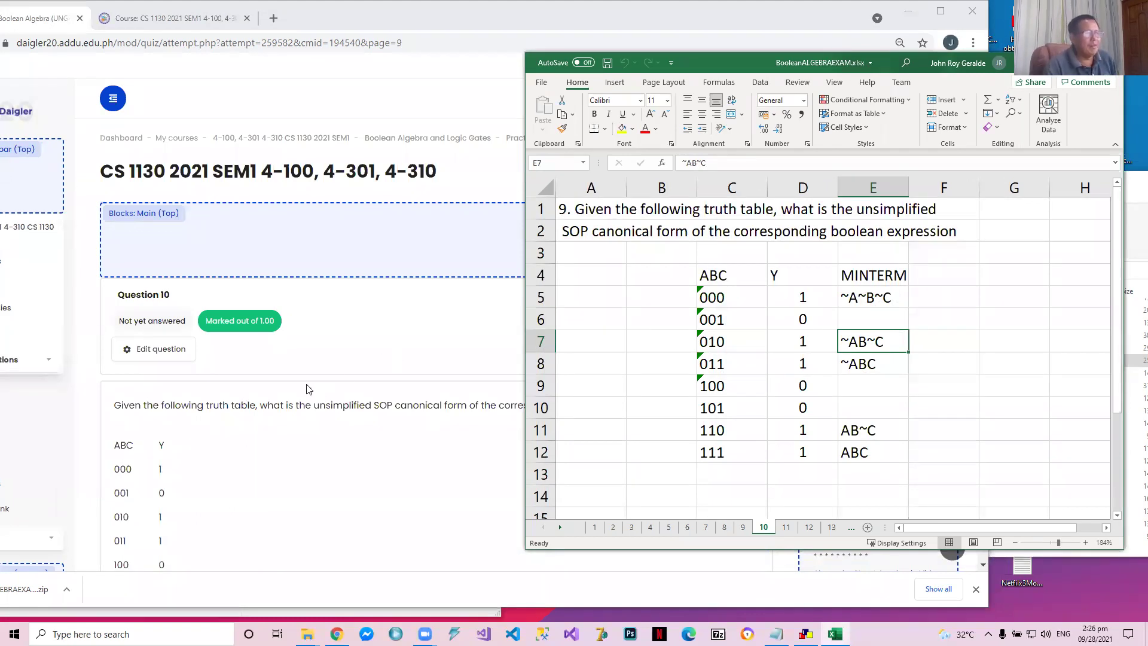
scroll(783, 360, down, 1)
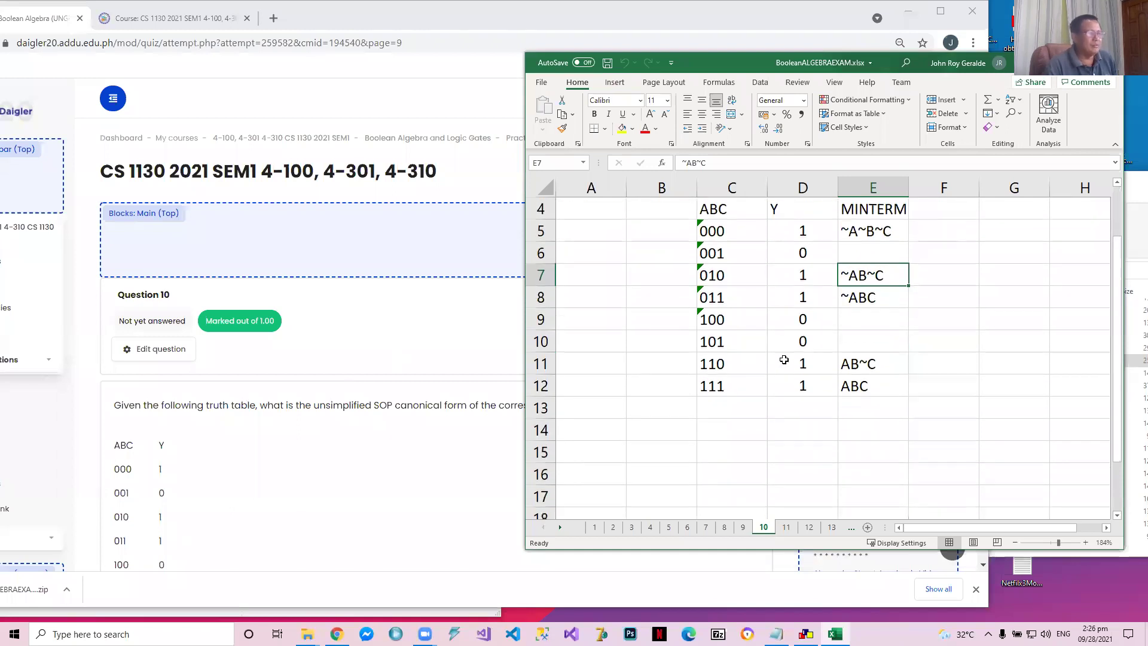
click(815, 236)
key(Down)
key(Down)
key(Down)
key(Down)
key(Down)
key(Down)
key(Down)
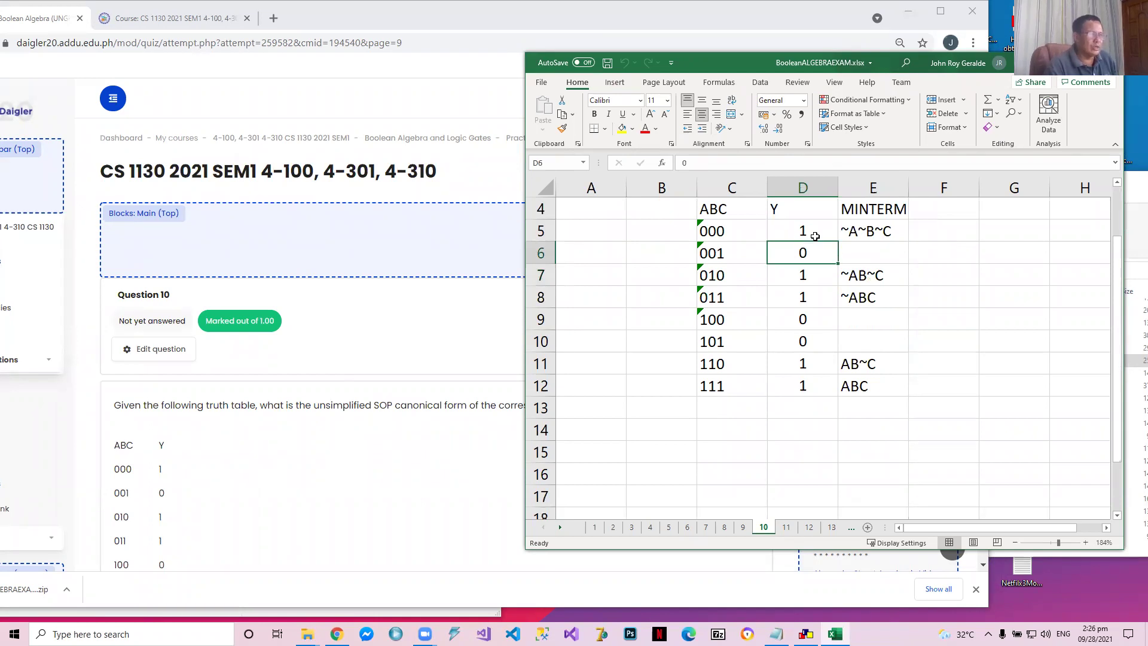
key(Up)
key(Up)
key(Up)
key(Up)
key(Up)
key(Up)
key(Up)
key(Up)
Go through the minterms on sheet 10 from the 000 row to the 111 row
key(Down)
key(Right)
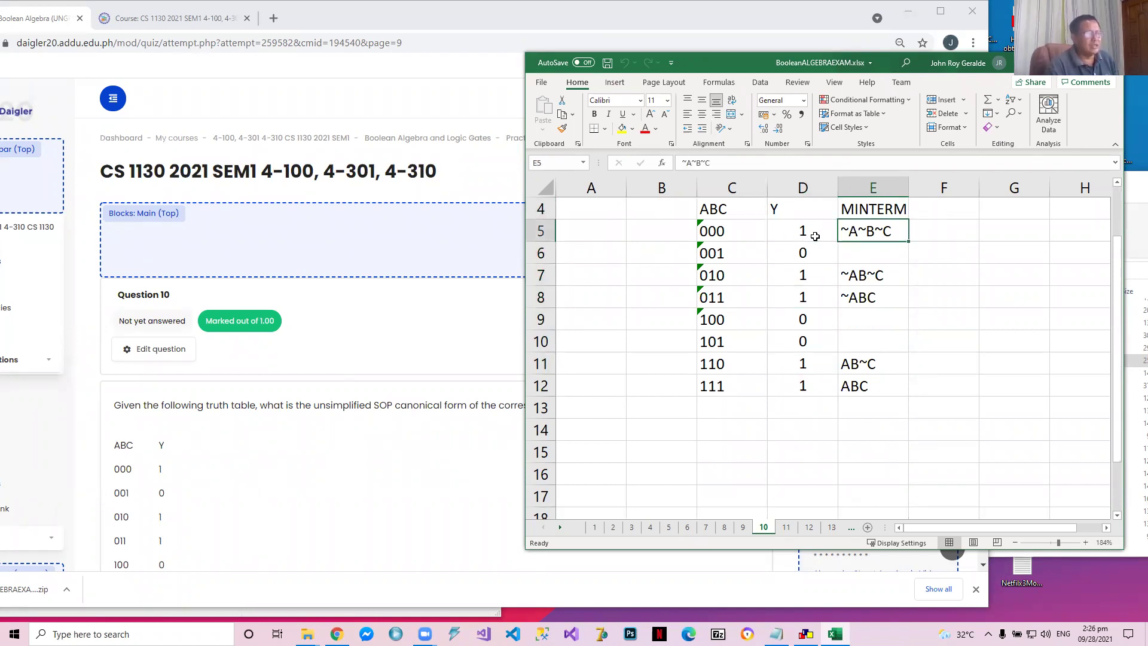
key(Down)
key(Down)
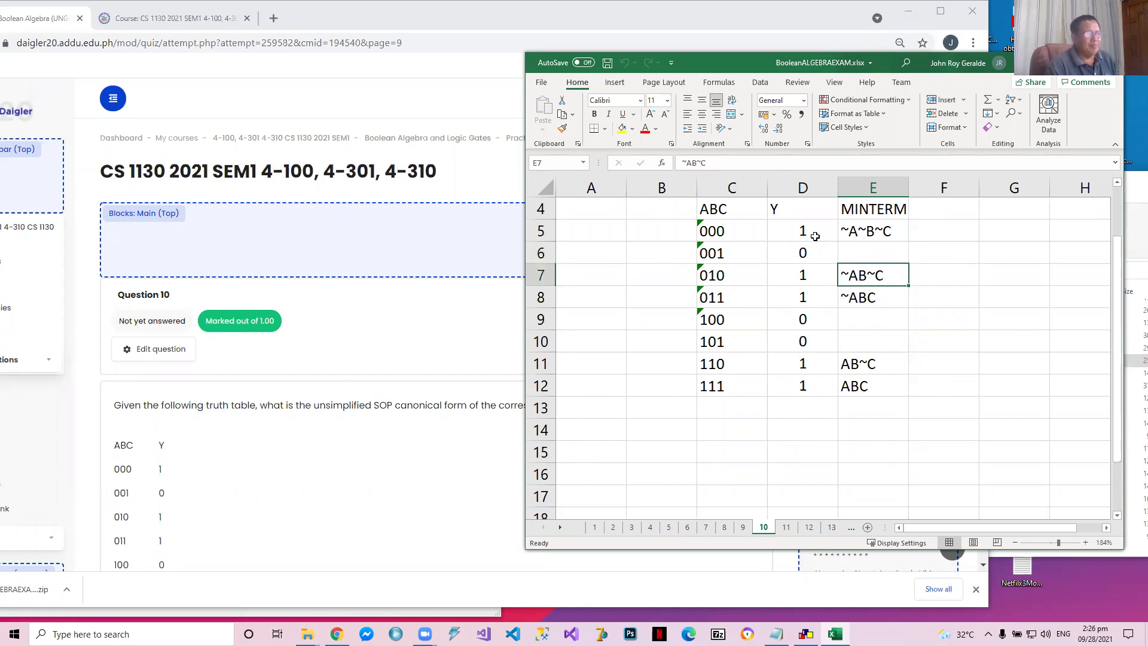
key(Down)
key(Down)
key(Down)
key(Down)
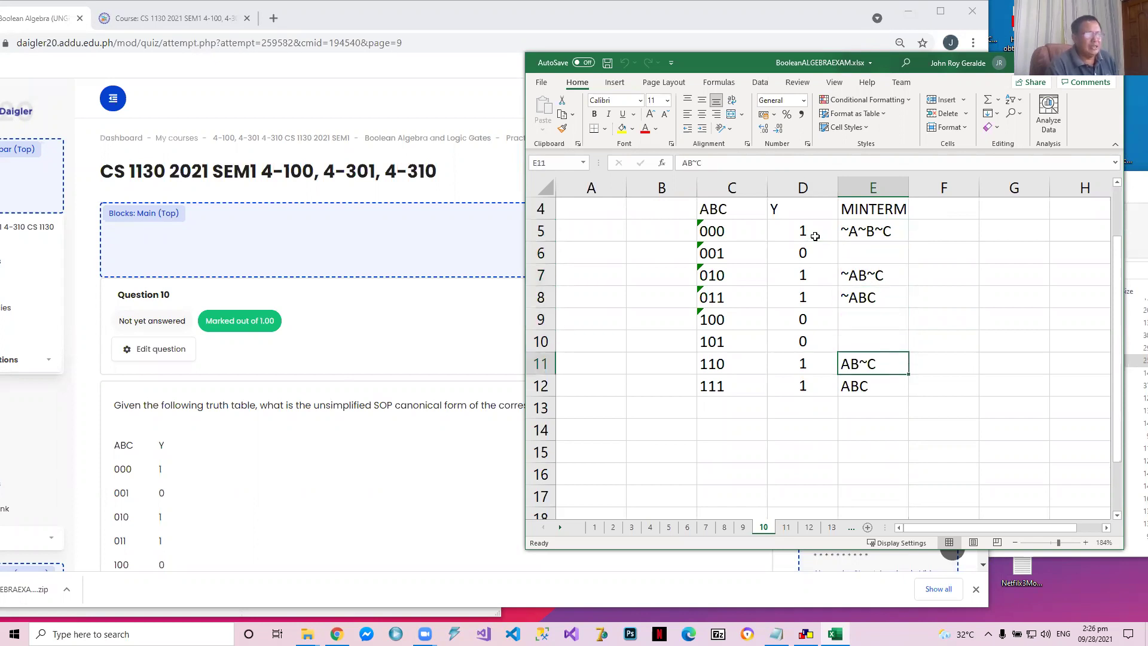
key(Down)
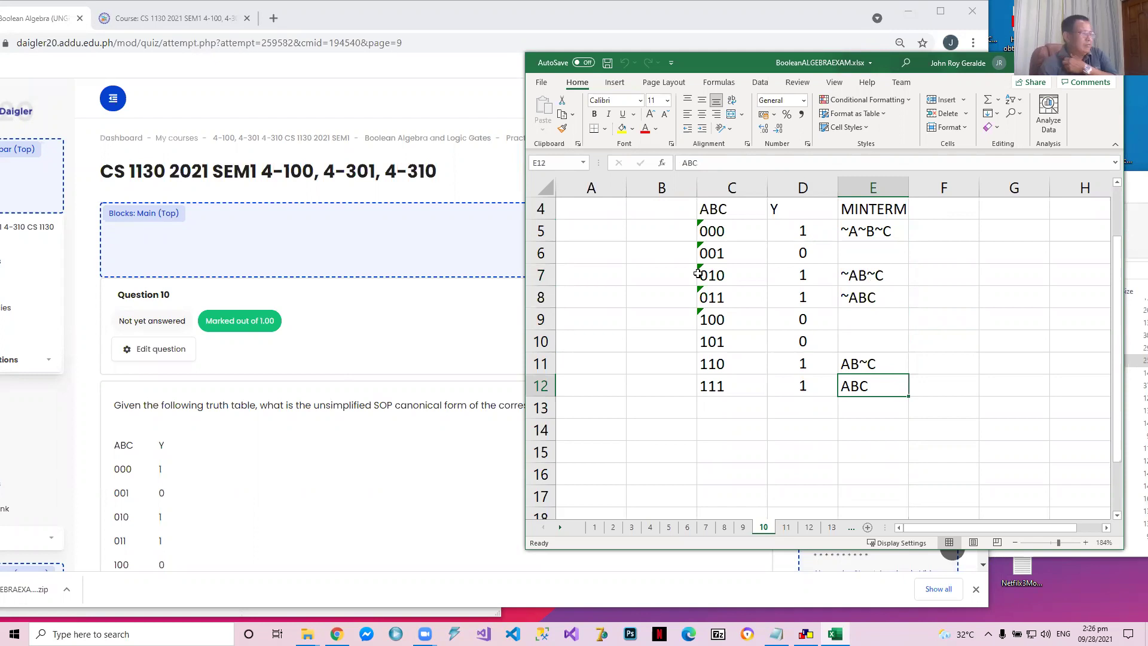
Answer quiz question 10 with option c, ~A~B~C+~AB~C+~ABC+AB~C+ABC, and continue to question 11
scroll(282, 307, down, 7)
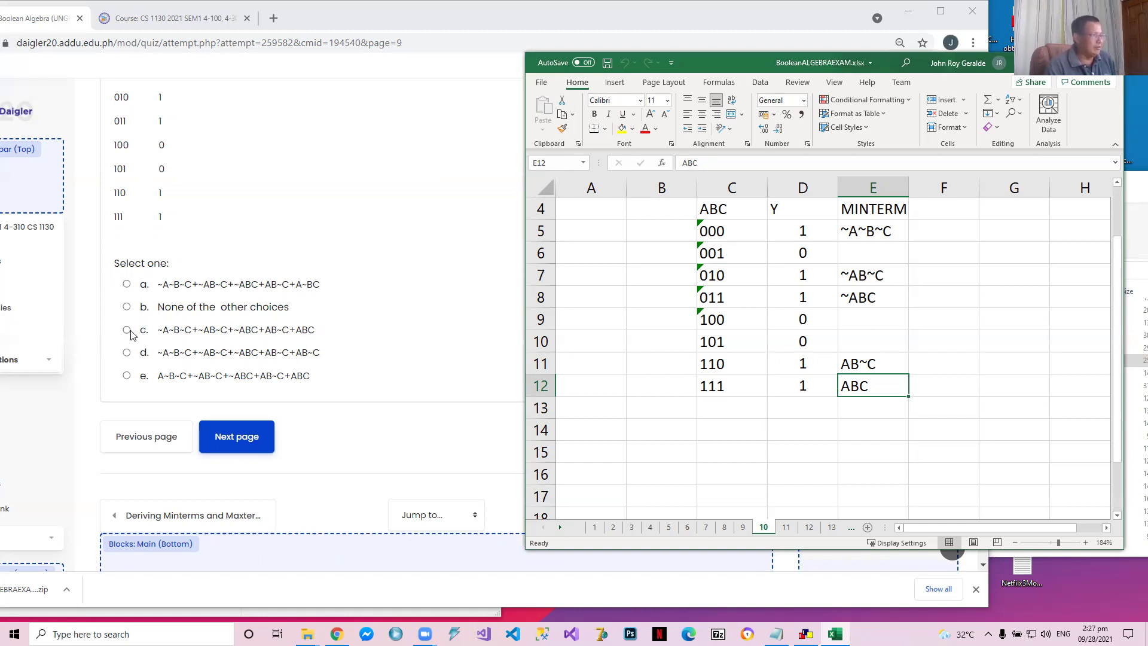
click(182, 330)
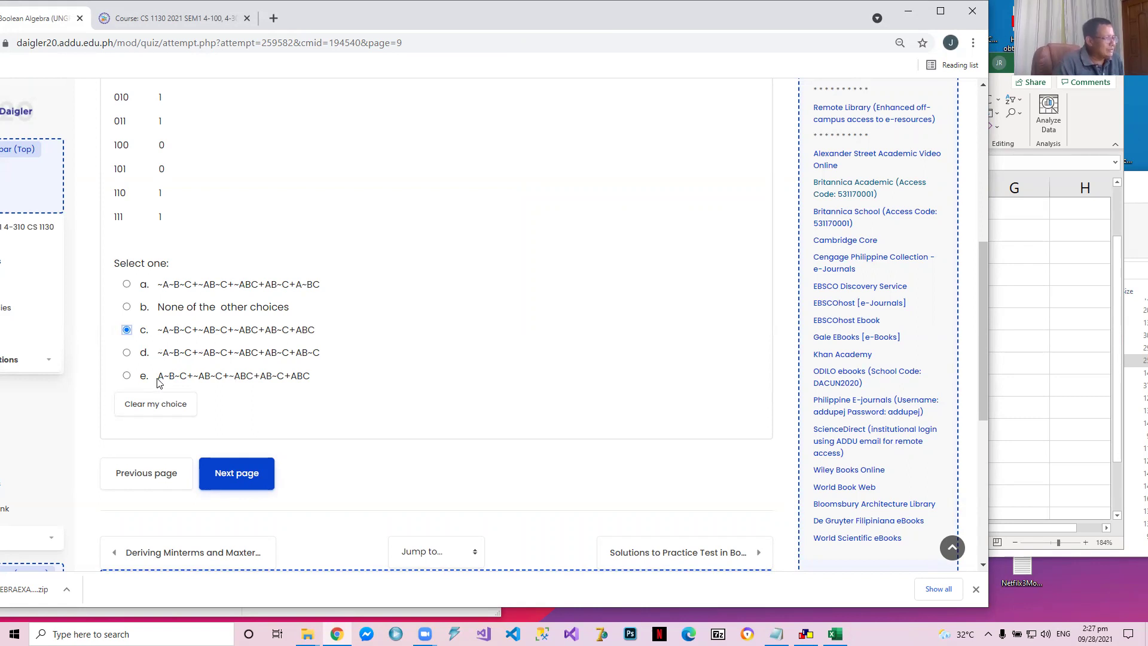
click(238, 474)
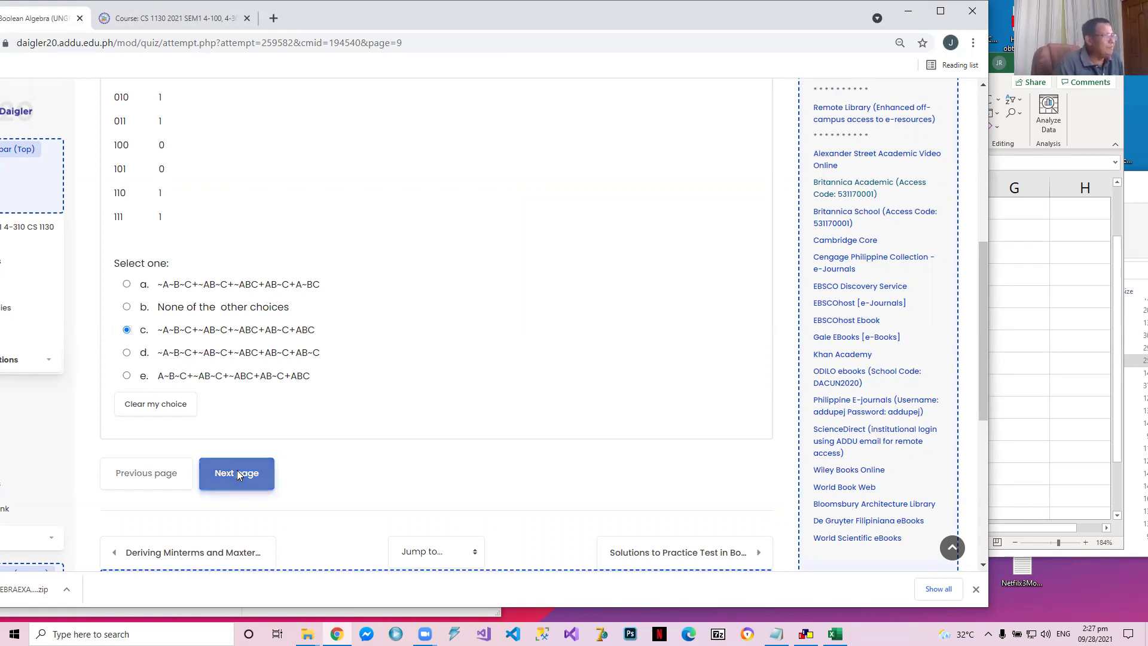
Answer question 11 on the number of truth table rows with 16 and continue to question 12
scroll(260, 447, down, 3)
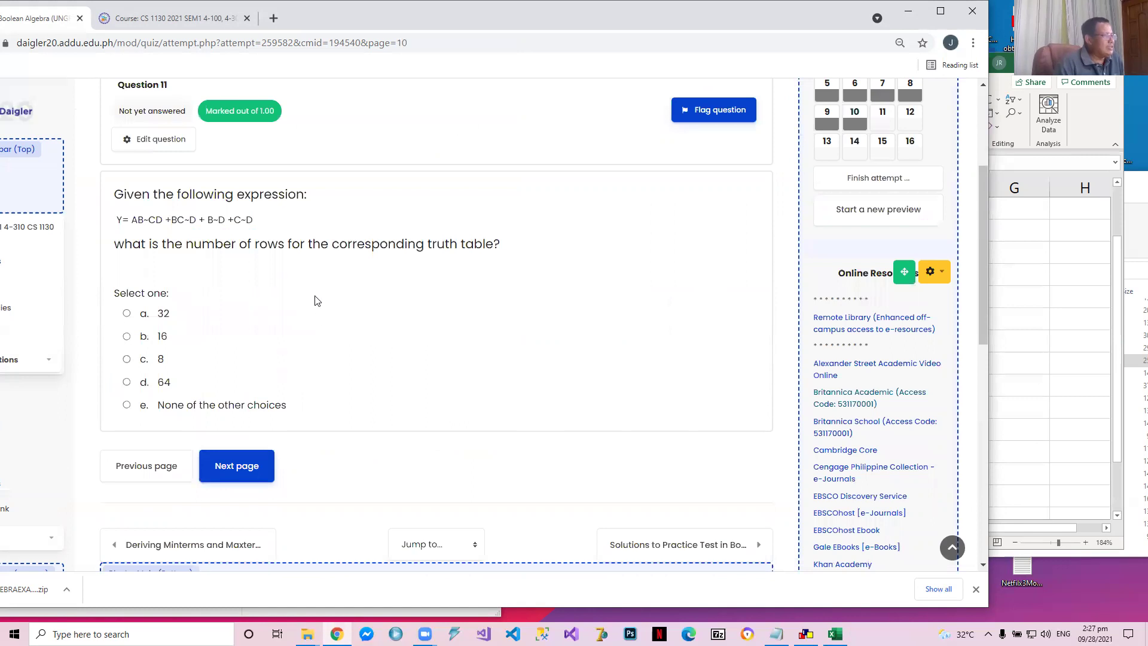
click(127, 336)
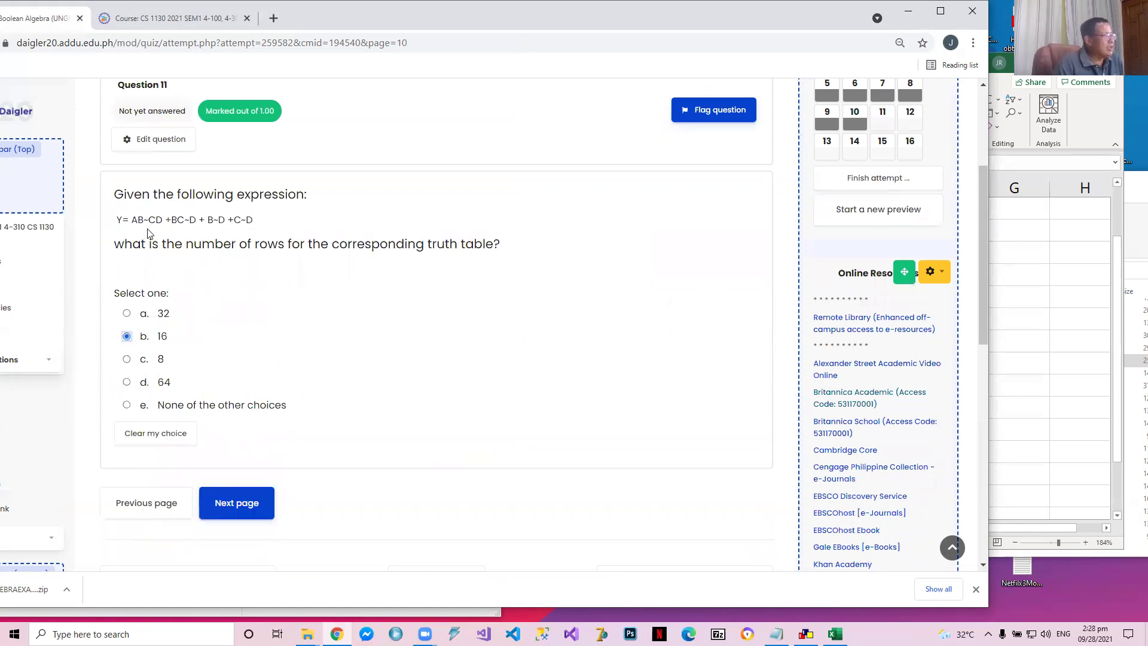
click(262, 509)
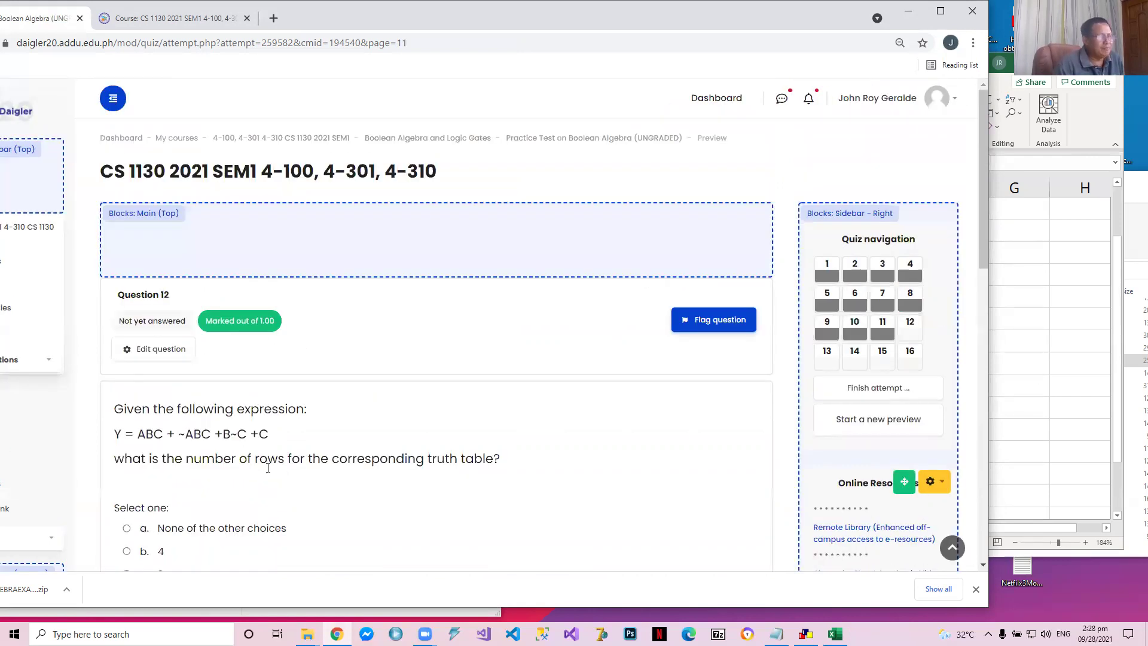
Answer question 12 on the number of truth table rows with 8 and continue to question 13
scroll(269, 473, down, 3)
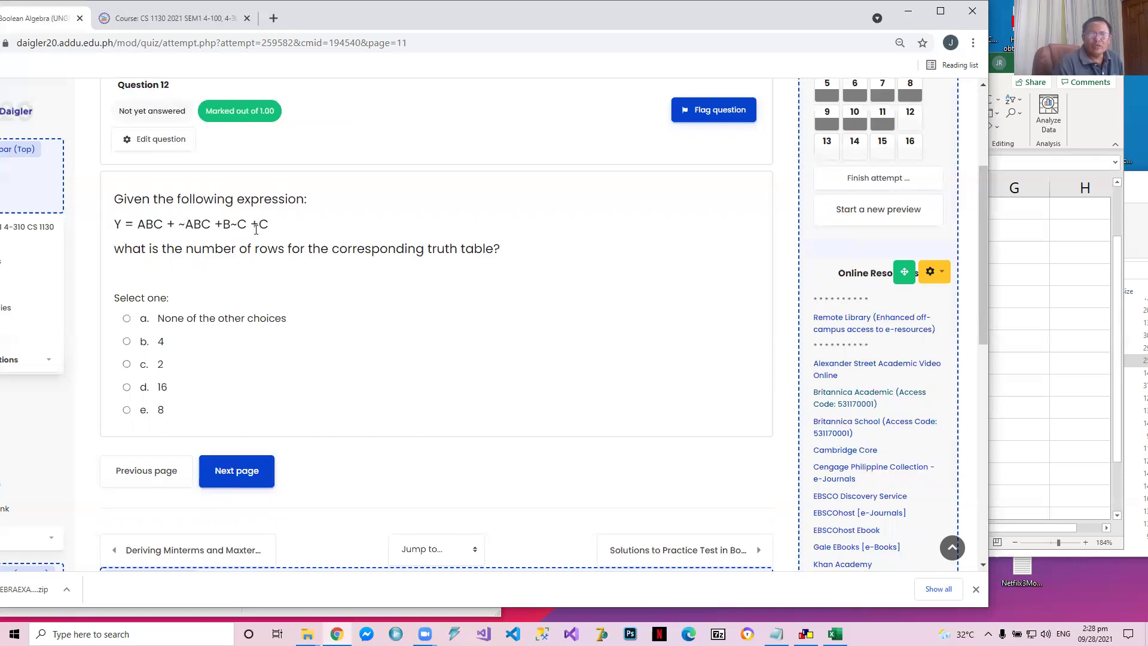
click(127, 411)
click(242, 506)
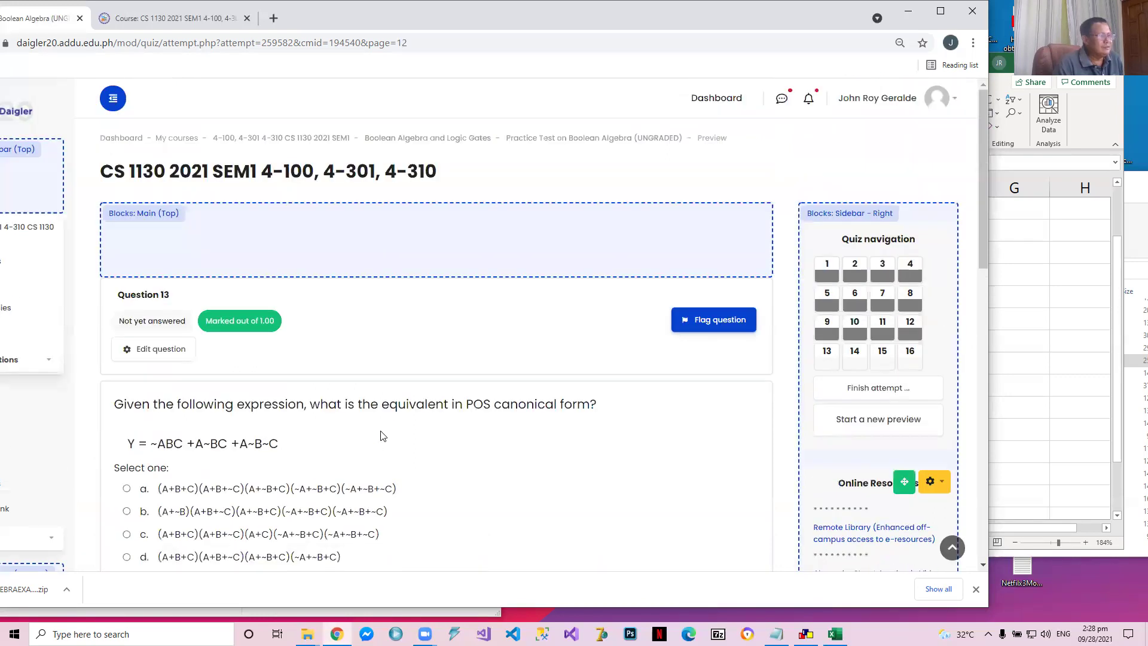
Read question 13 on the POS canonical form, then review the worked solutions on sheets 11, 12 and 13 in Excel
scroll(383, 443, down, 2)
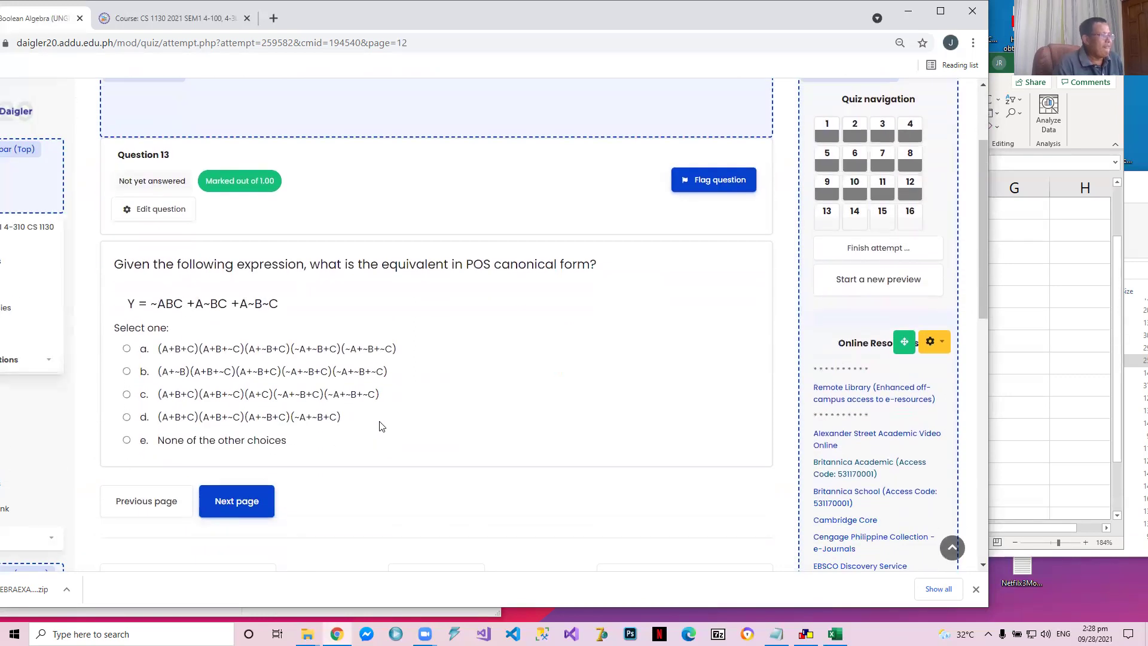
scroll(381, 426, up, 2)
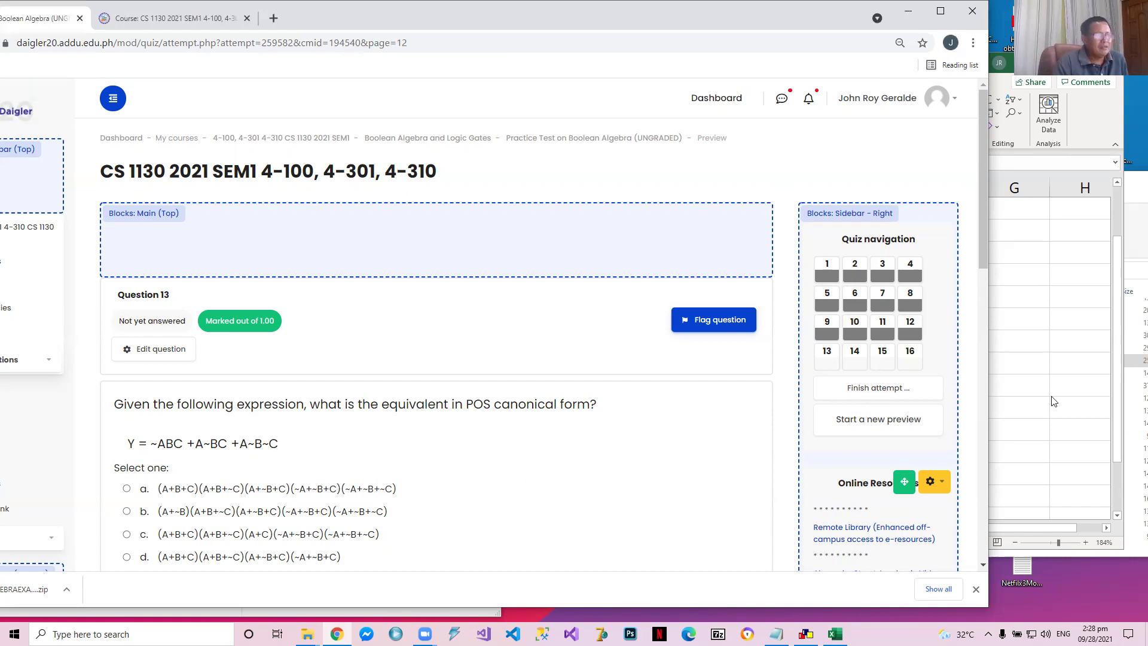
key(alt+Tab)
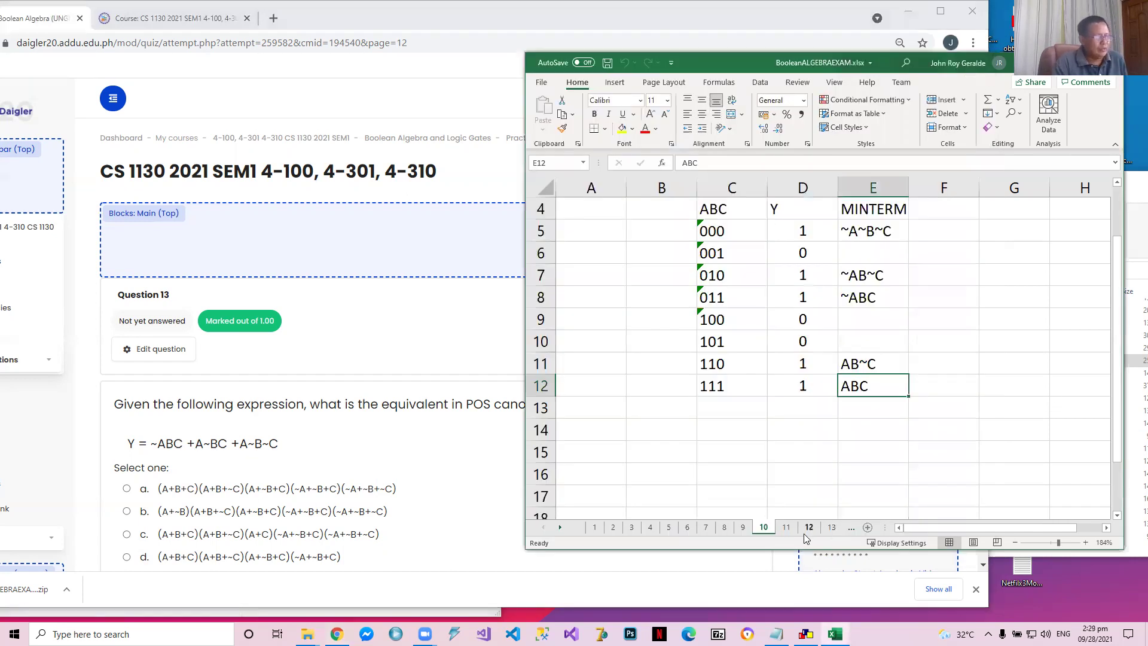
click(831, 527)
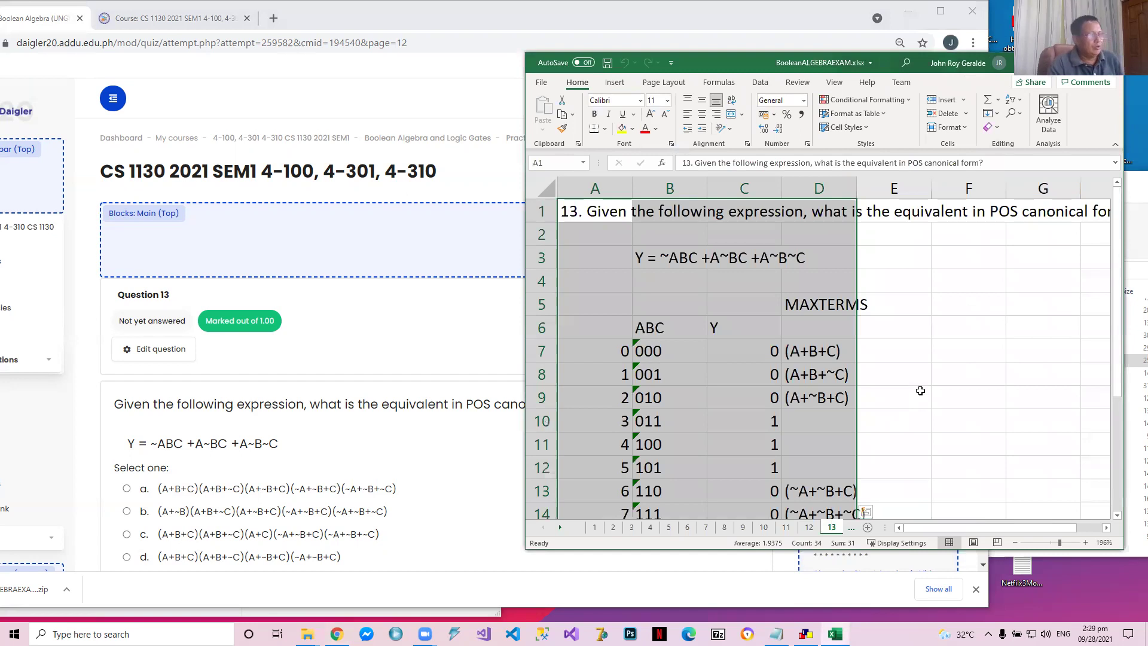
scroll(920, 391, down, 2)
click(786, 527)
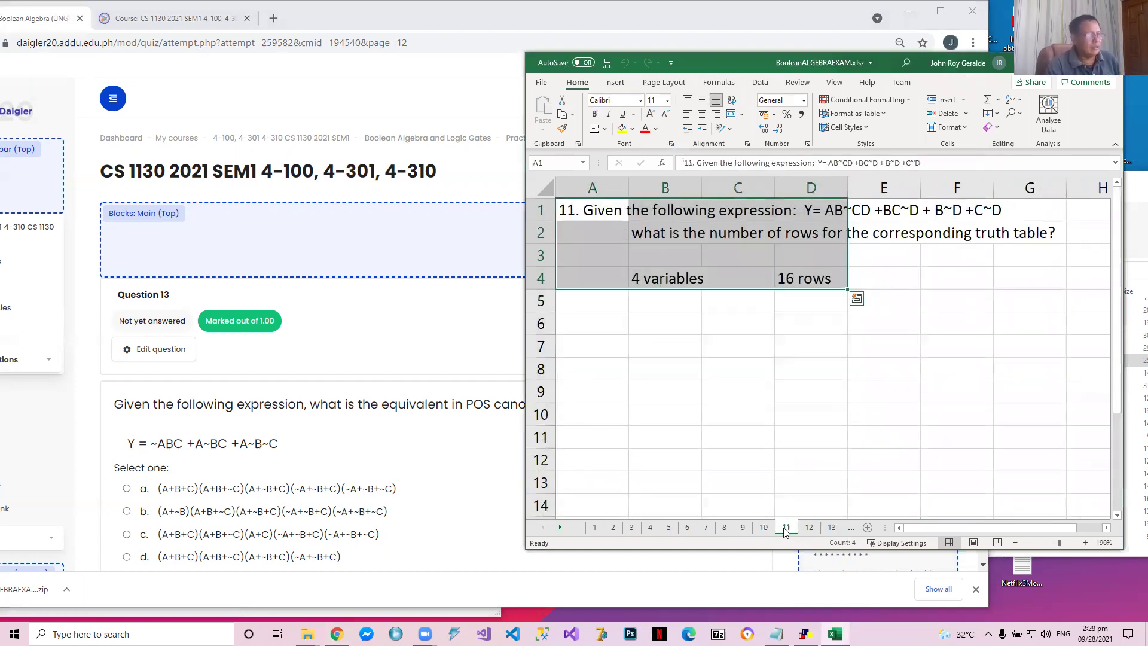
click(809, 527)
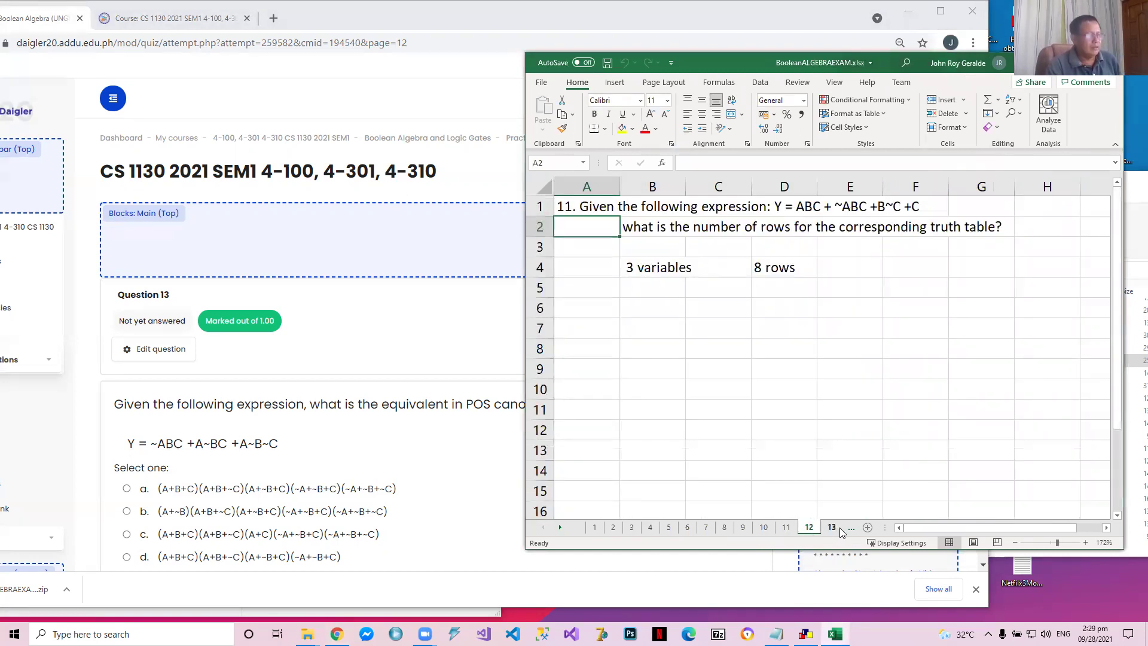
click(831, 527)
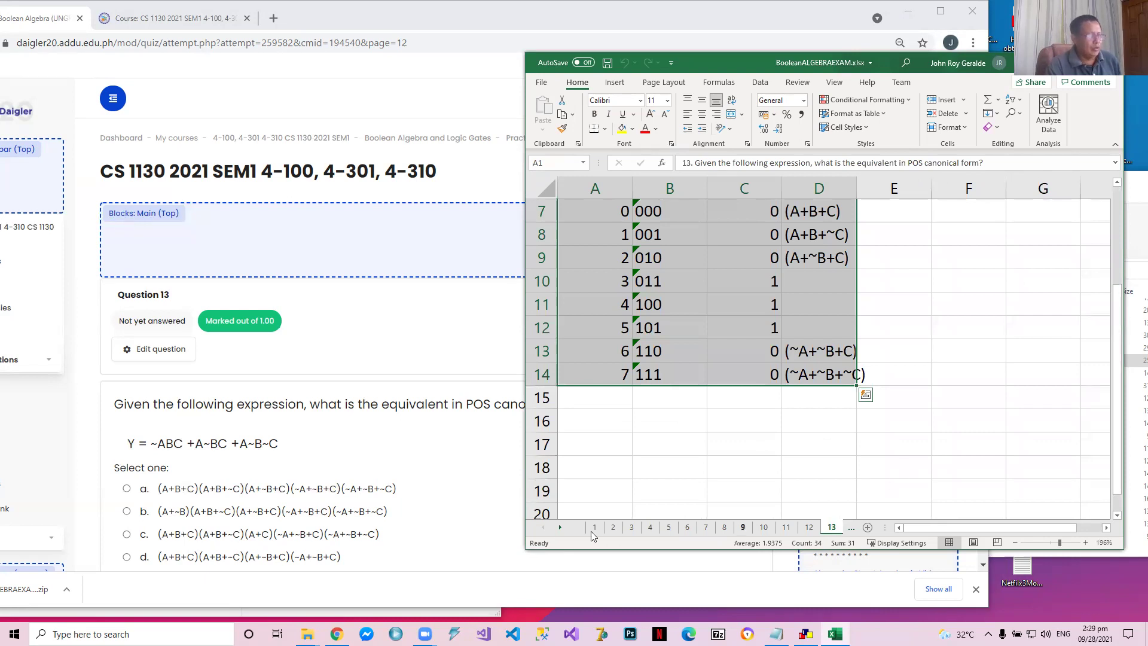
Examine the Y values in the ABC truth table on sheet 13, checking the rows with 1 and the rows with 0
click(561, 532)
click(561, 533)
click(561, 533)
click(561, 533)
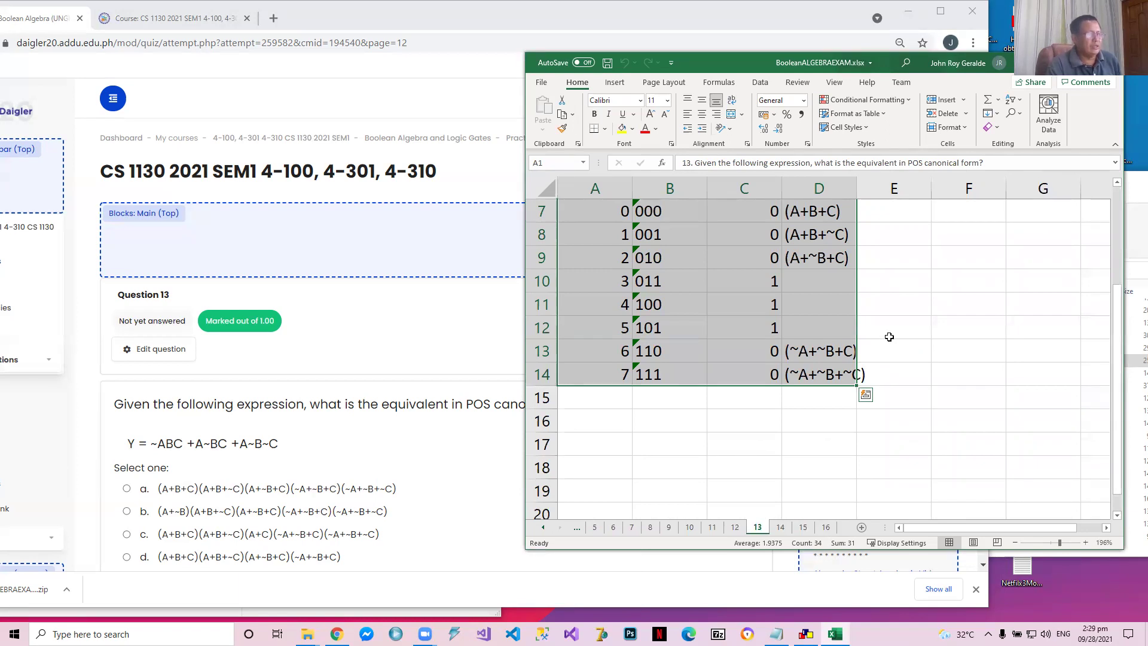
scroll(889, 337, up, 1)
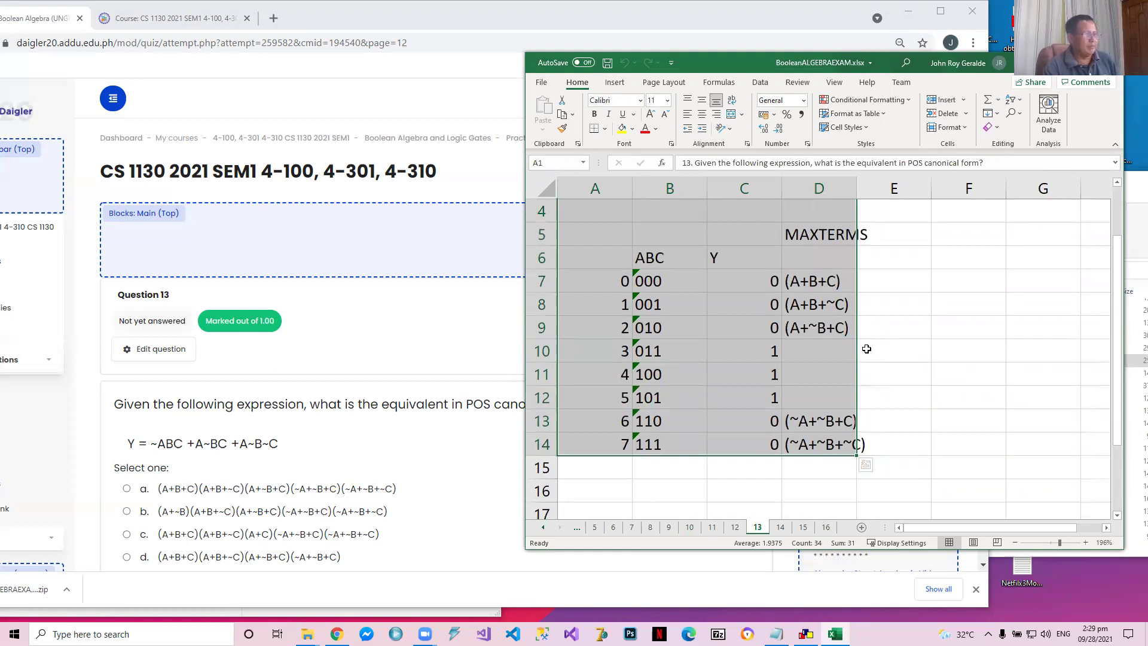
click(747, 353)
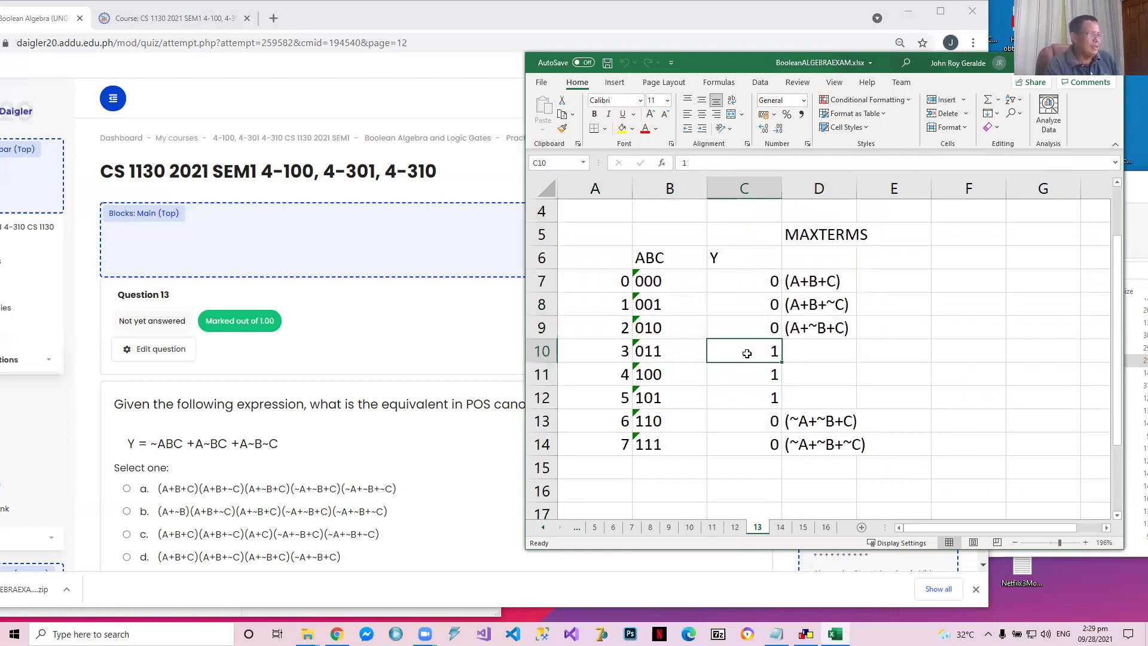
key(Down)
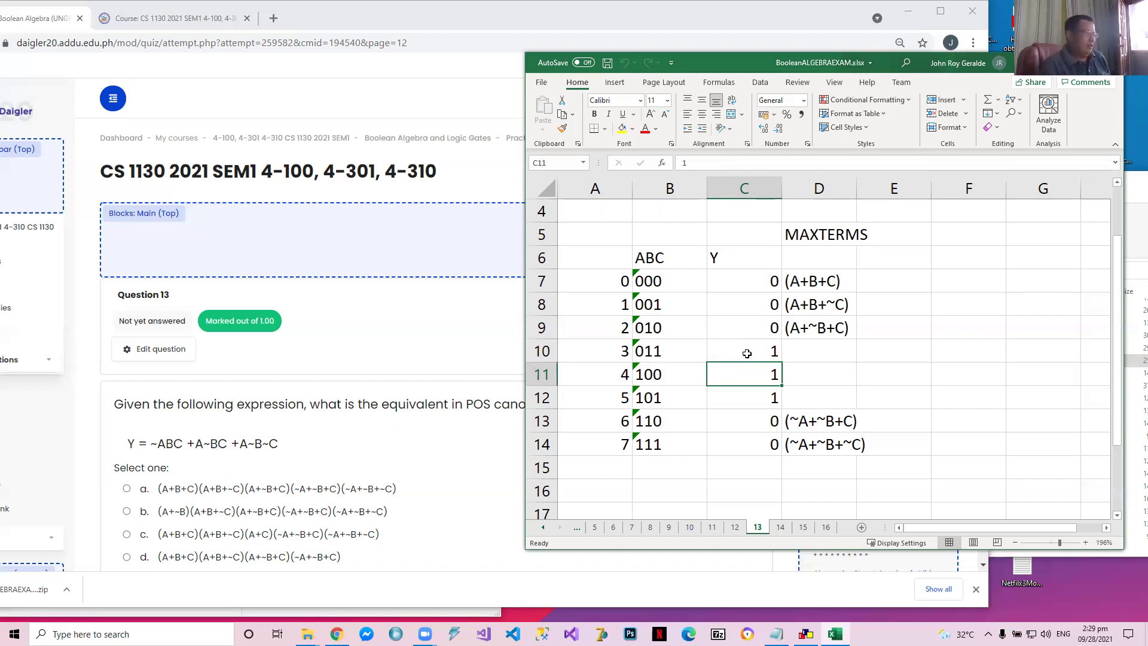
key(Down)
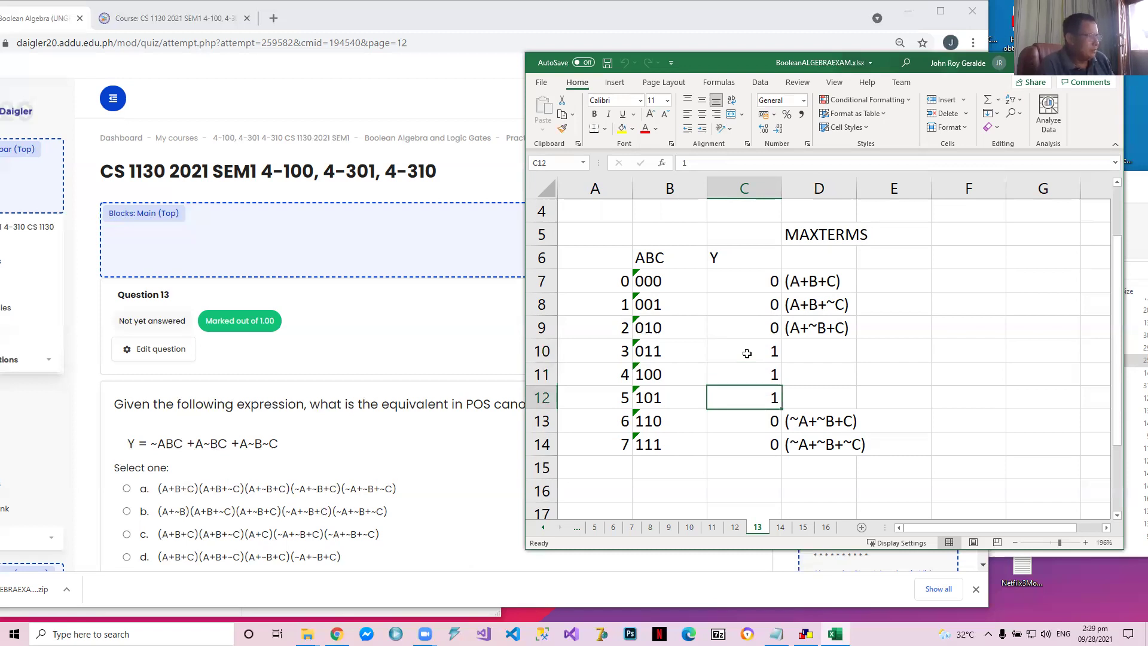
key(Up)
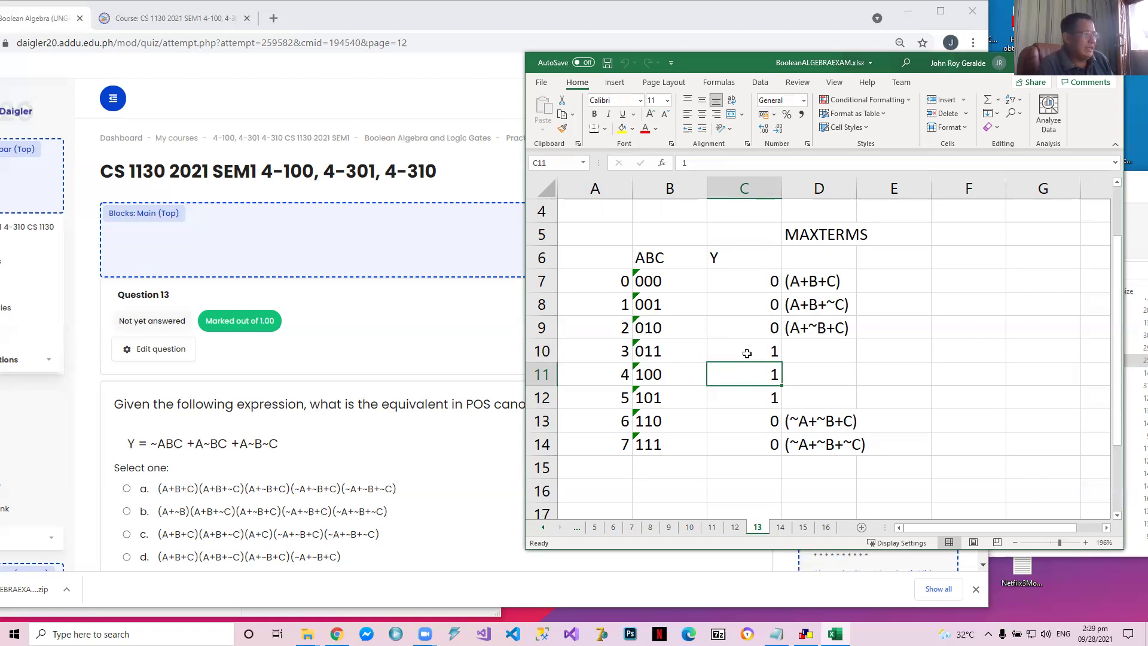
key(Down)
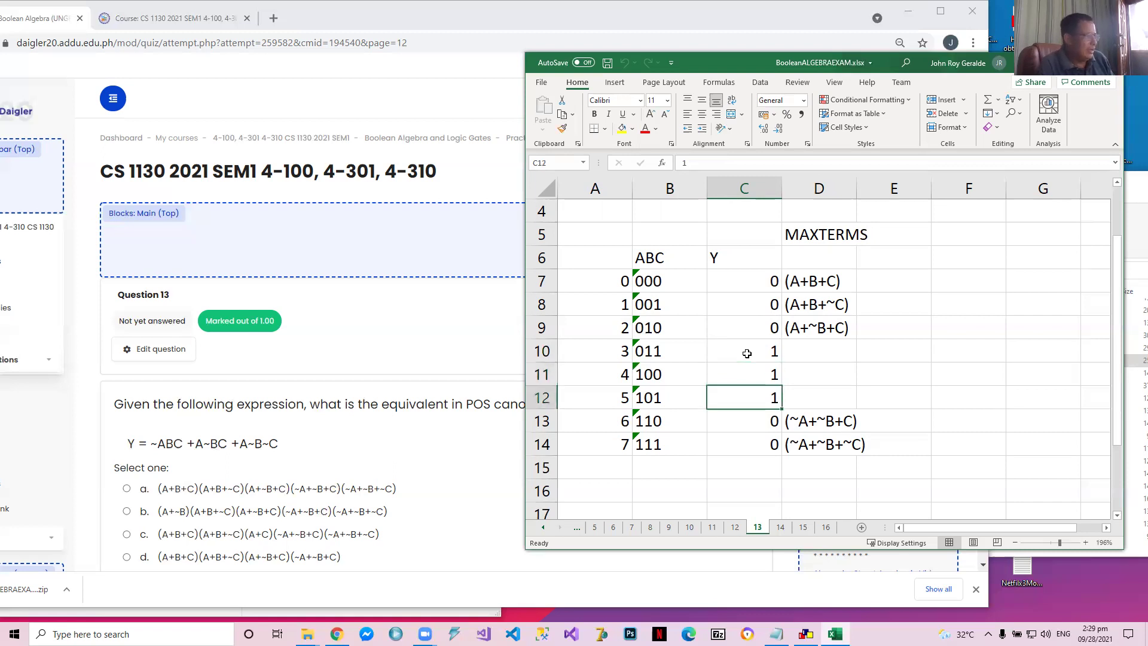
key(Down)
key(Up)
key(Up)
key(Up)
key(Up)
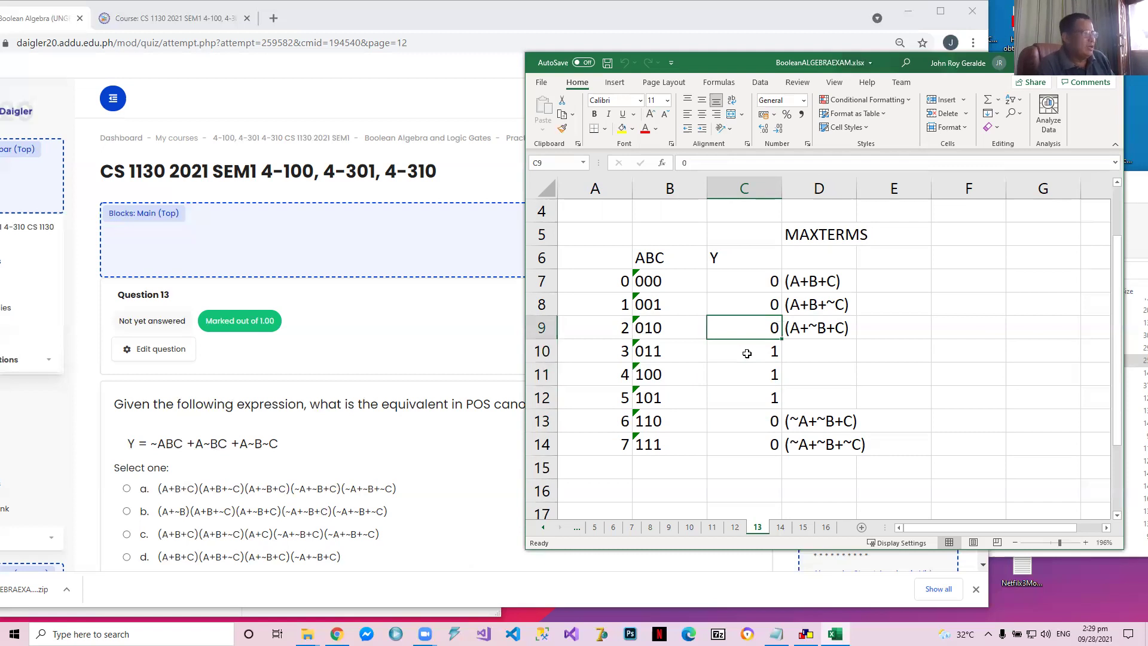
key(Up)
key(Up)
key(Down)
key(Down)
key(Down)
key(Up)
key(Up)
key(Up)
Compare the ABC inputs of each zero row on sheet 13 with its maxterm, from row 000 through row 111
key(Right)
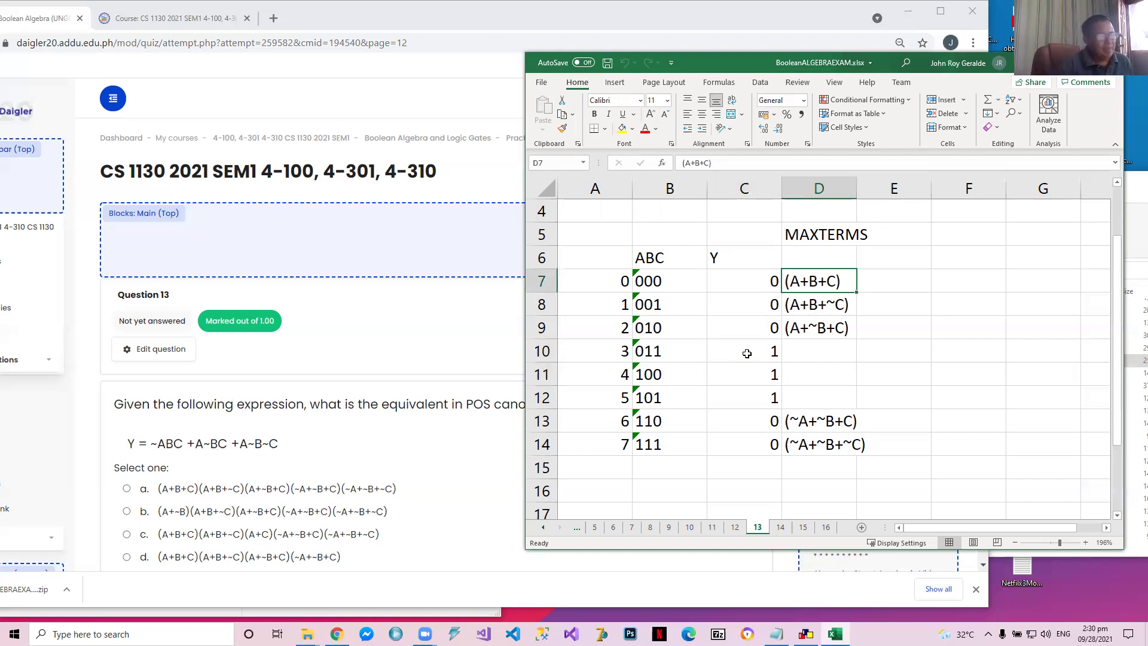
key(Left)
key(Left)
key(Right)
key(Right)
key(Down)
key(Left)
key(Left)
key(Left)
key(Right)
key(Right)
key(Right)
key(Down)
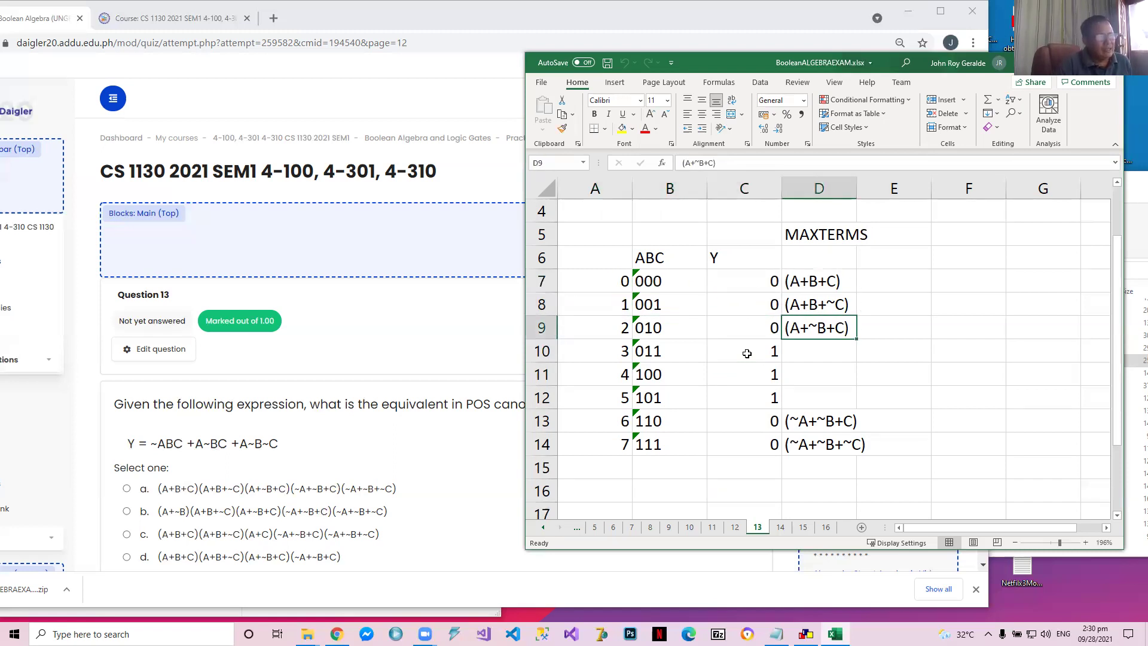
key(Left)
key(Left)
key(Right)
key(Right)
key(Down)
key(Down)
key(Down)
key(Down)
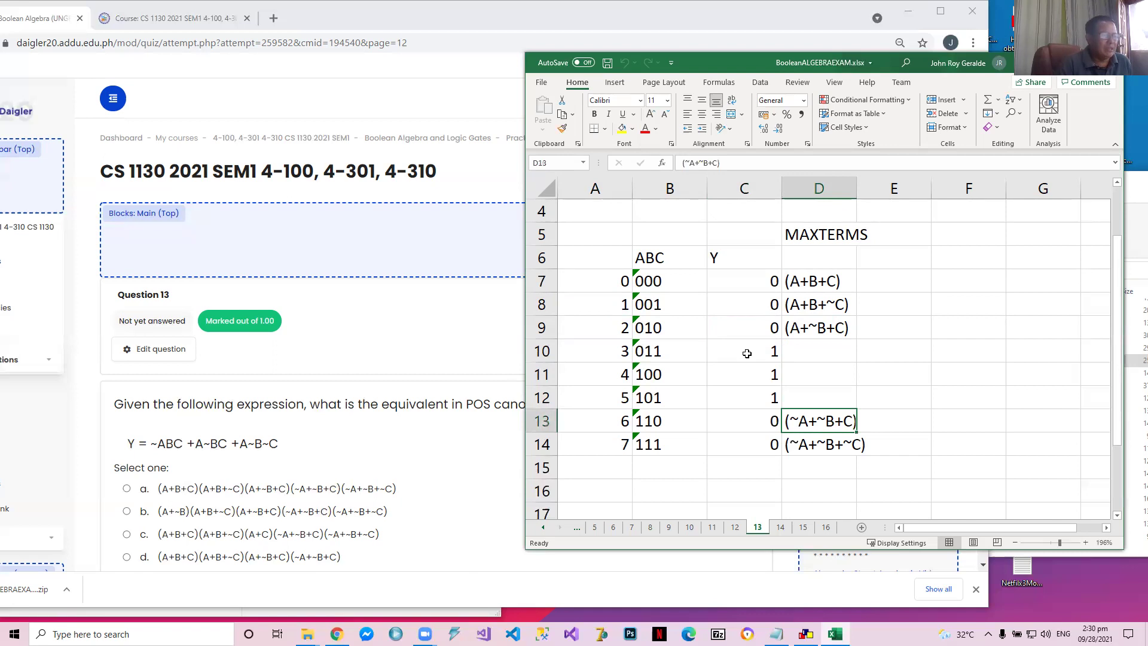
key(Down)
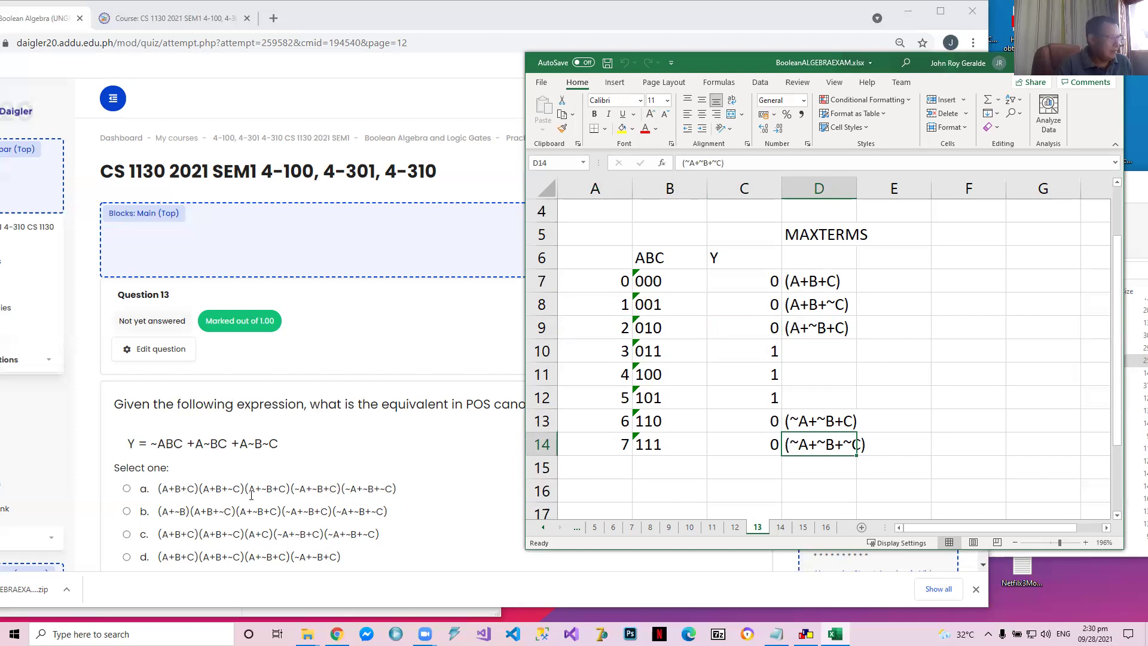
Answer quiz question 13 with option a, (A+B+C)(A+B+~C)(A+~B+C)(~A+~B+C)(~A+~B+~C), and continue to question 14
click(127, 489)
scroll(165, 489, down, 1)
scroll(165, 490, down, 3)
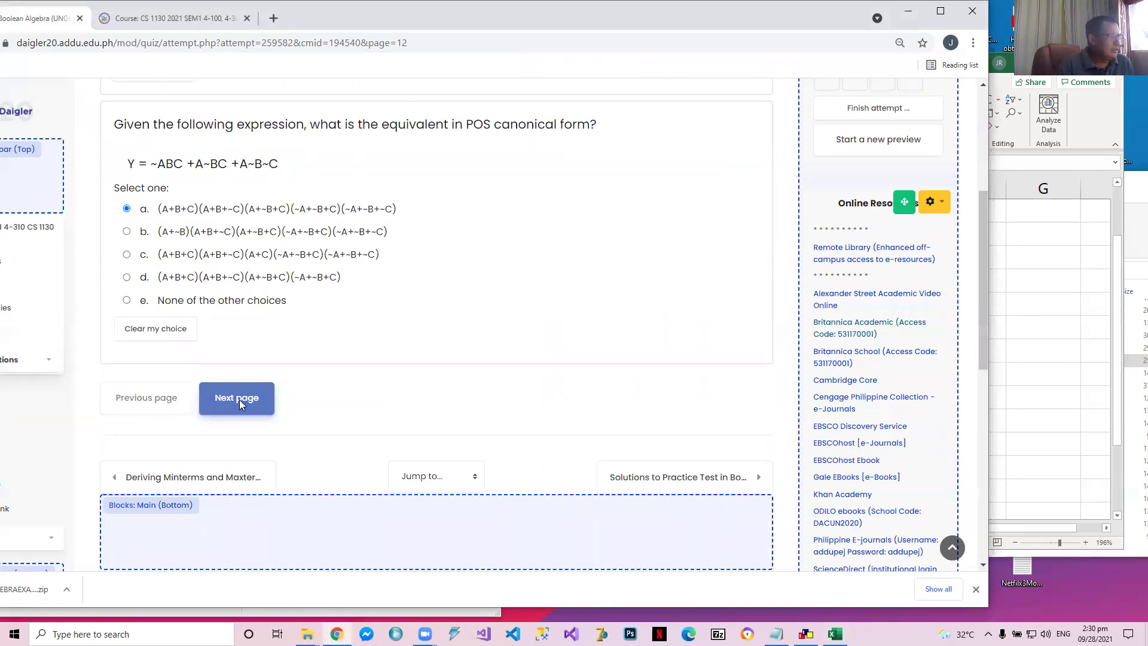
click(240, 404)
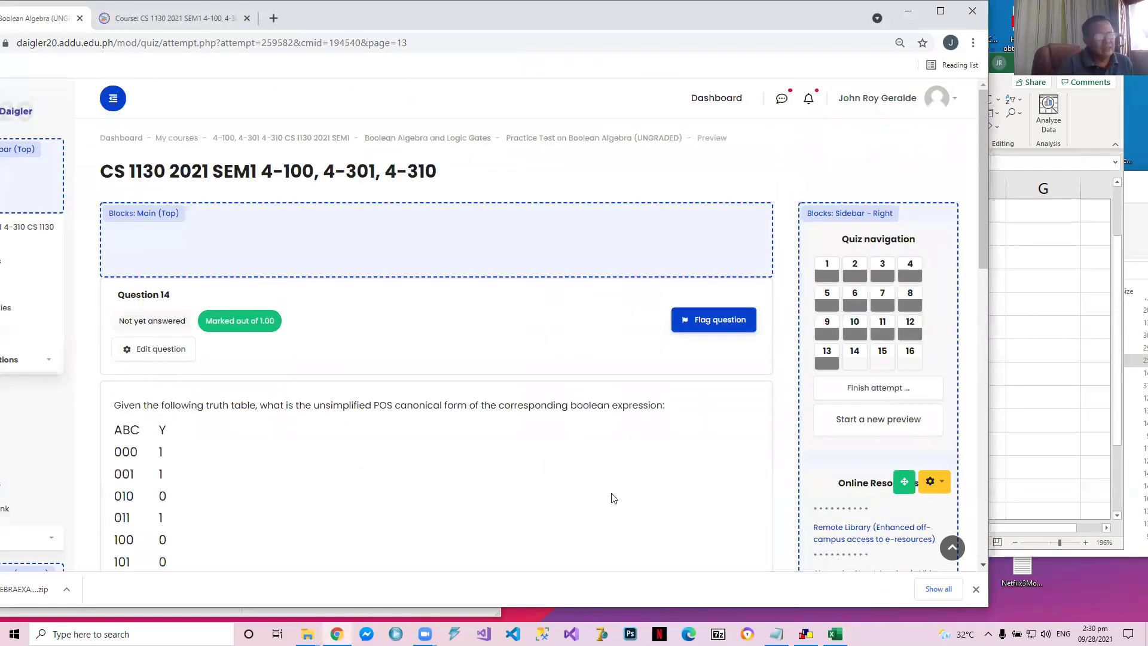
Read question 14 with its truth table, then switch to Excel and open sheet 14
scroll(488, 453, down, 2)
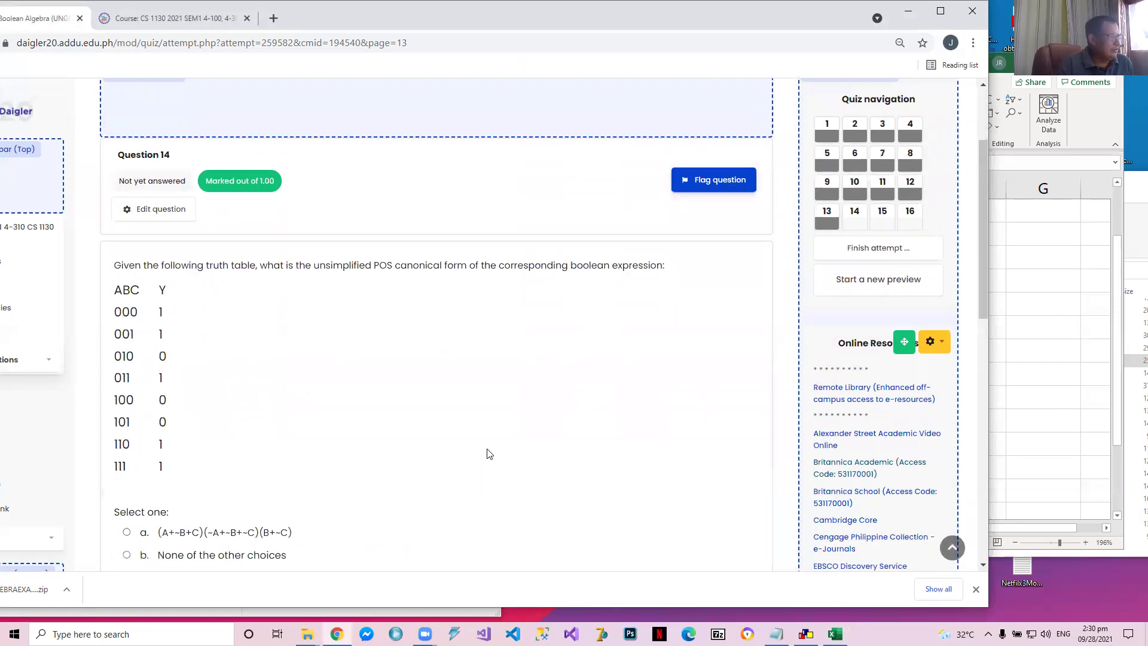
scroll(488, 453, down, 1)
scroll(488, 454, up, 1)
click(1045, 393)
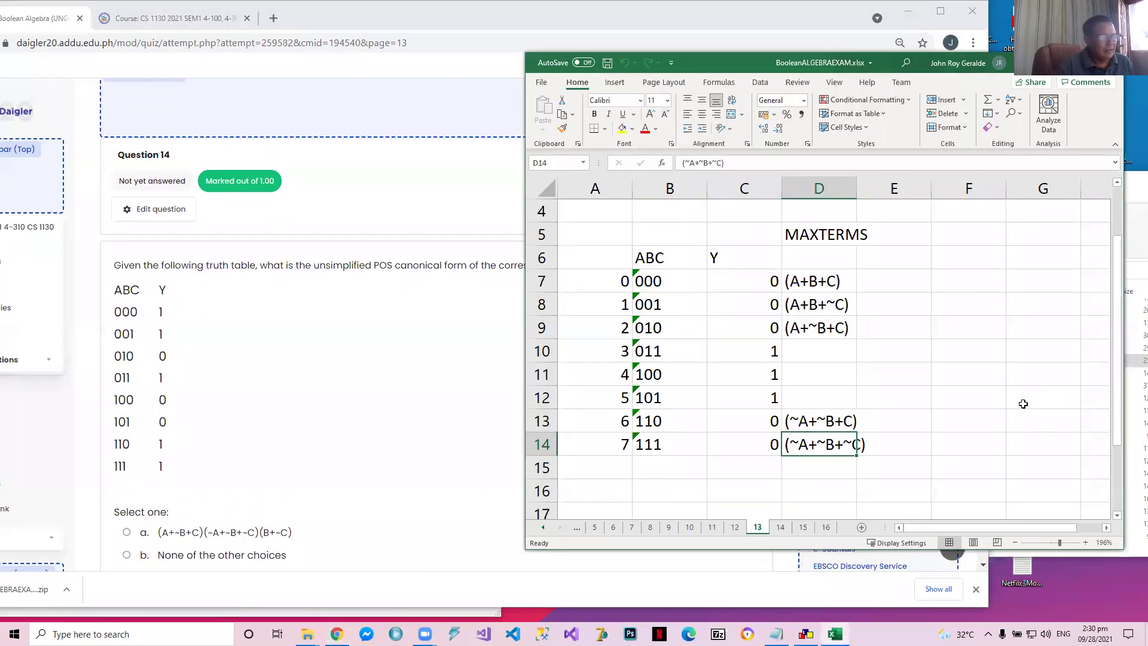
click(780, 528)
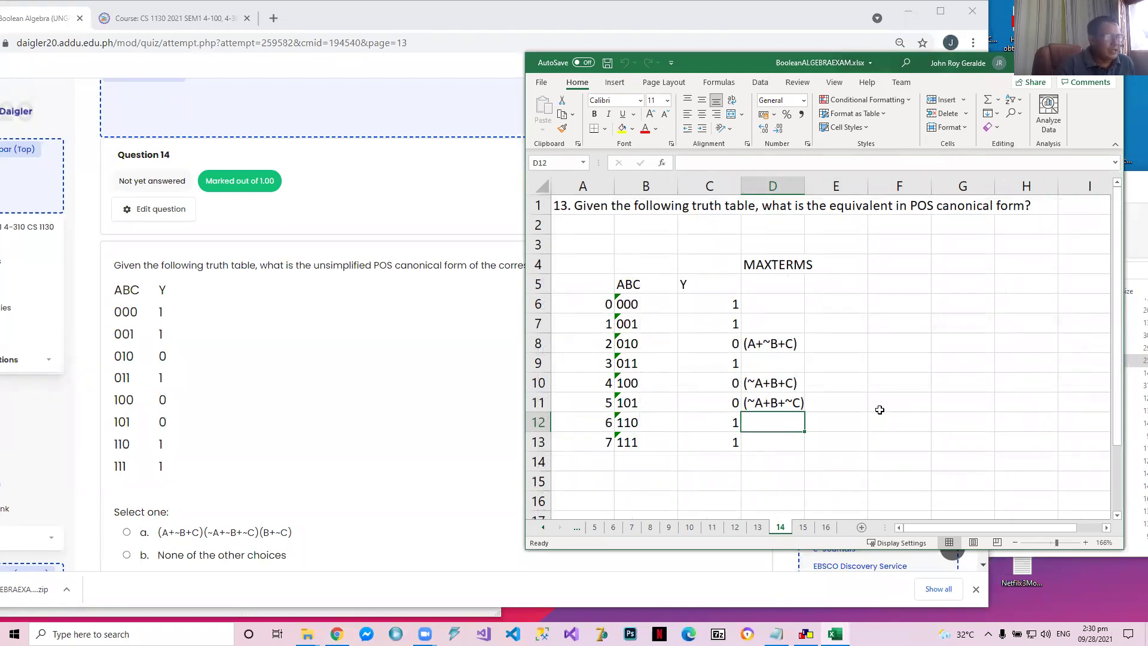
Review the maxterms of the zero rows 010, 100 and 101 in the sheet 14 truth table
click(717, 347)
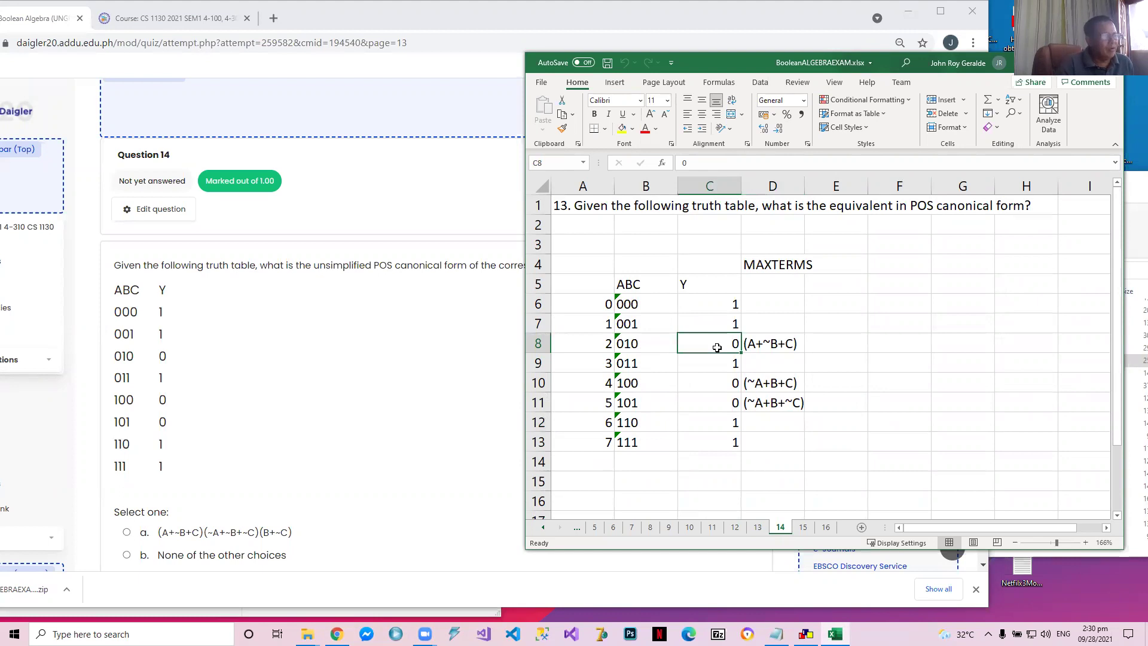
key(Right)
key(Down)
key(Up)
key(Down)
key(Down)
key(Down)
key(Up)
key(Up)
key(Up)
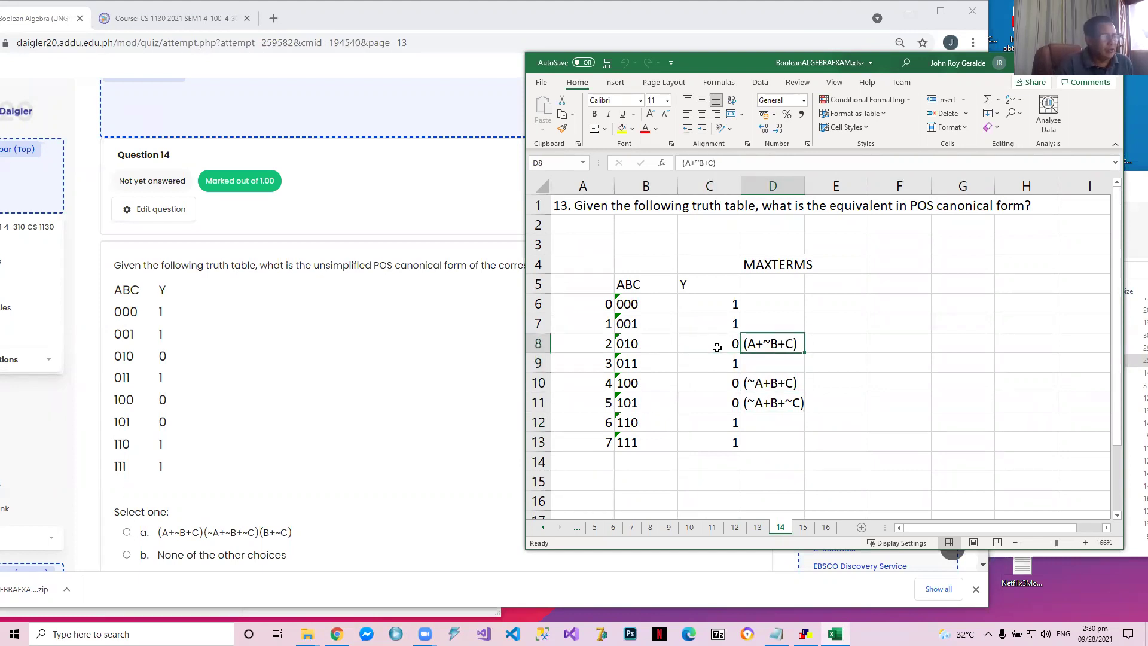
key(Down)
key(Down)
key(Down)
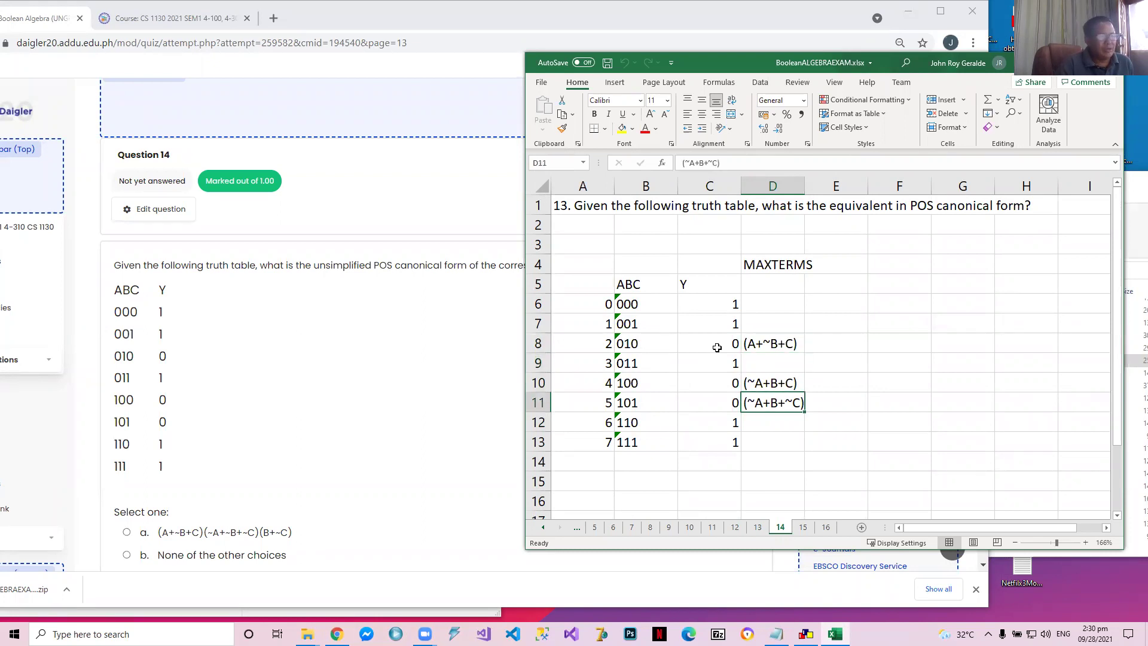
key(Up)
key(Up)
key(Up)
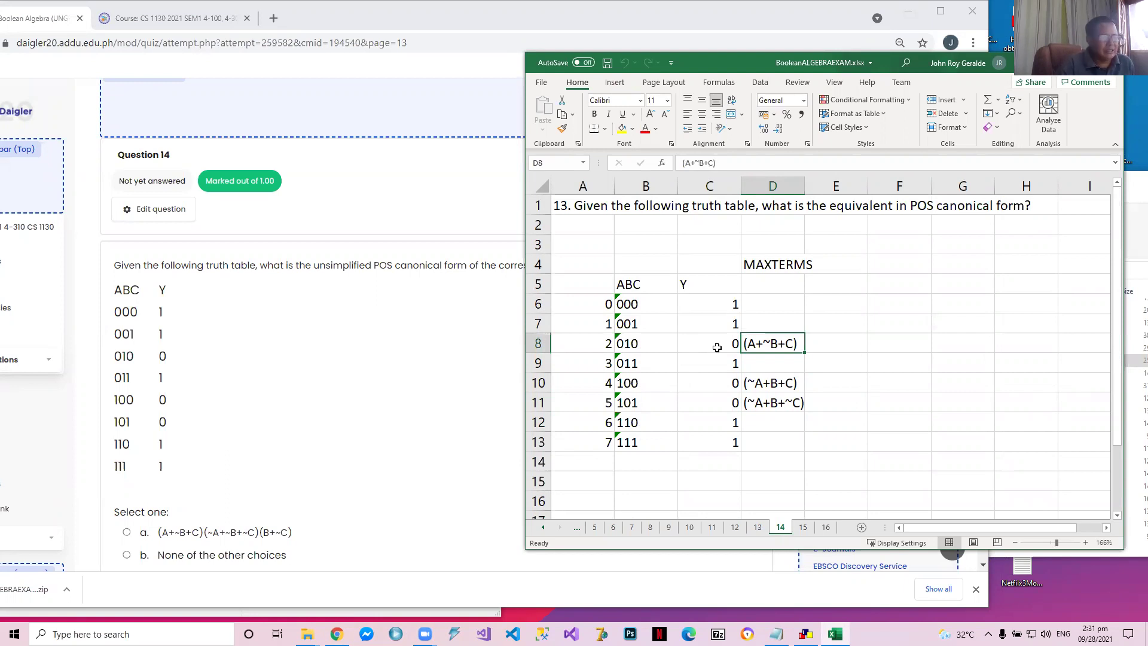
key(Down)
key(Down)
key(Down)
key(Up)
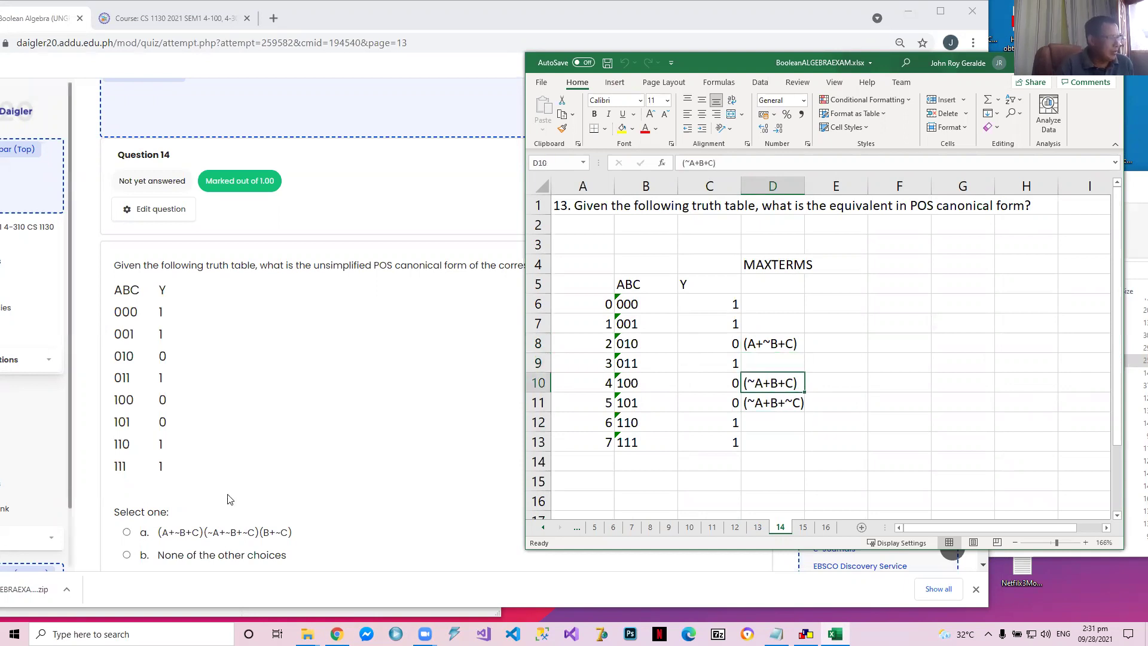
Compare the choices of quiz question 14, answer with option d, (A+~B+C)(~A+B+C)(~A+B+~C), and continue to question 15
scroll(229, 500, down, 2)
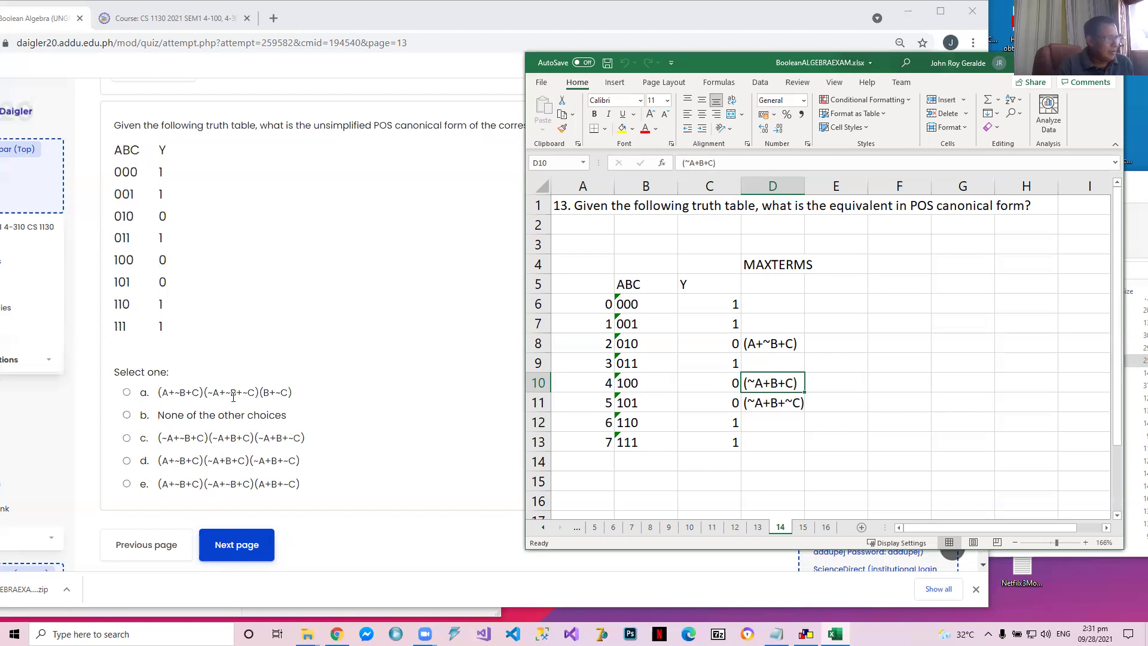
drag(280, 393, 260, 393)
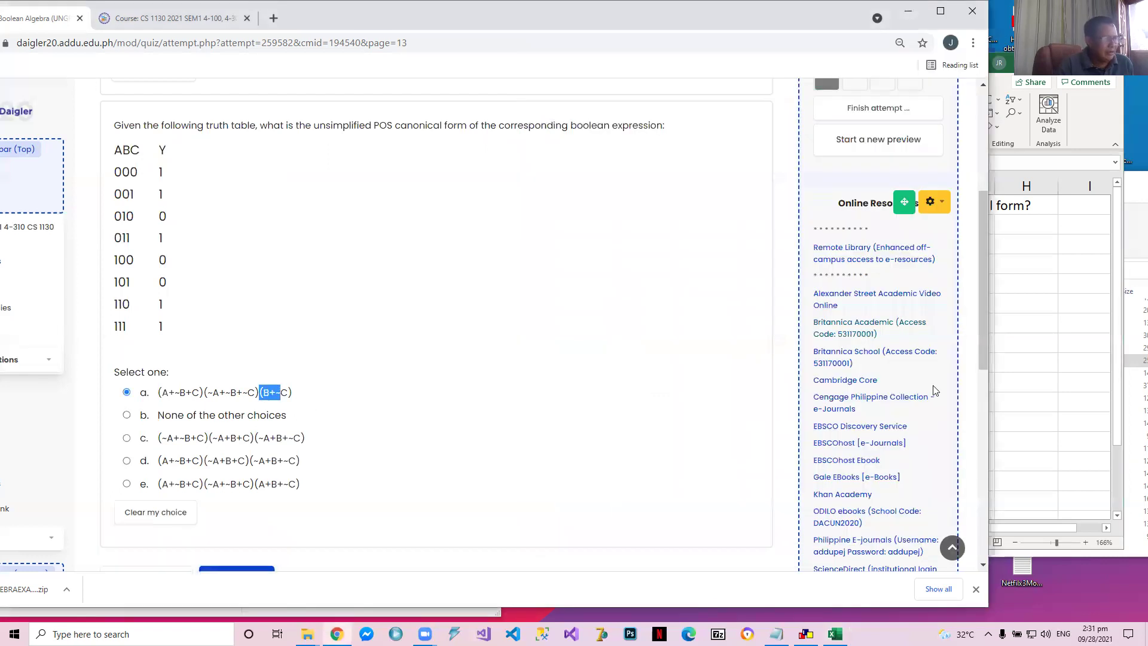
click(1035, 375)
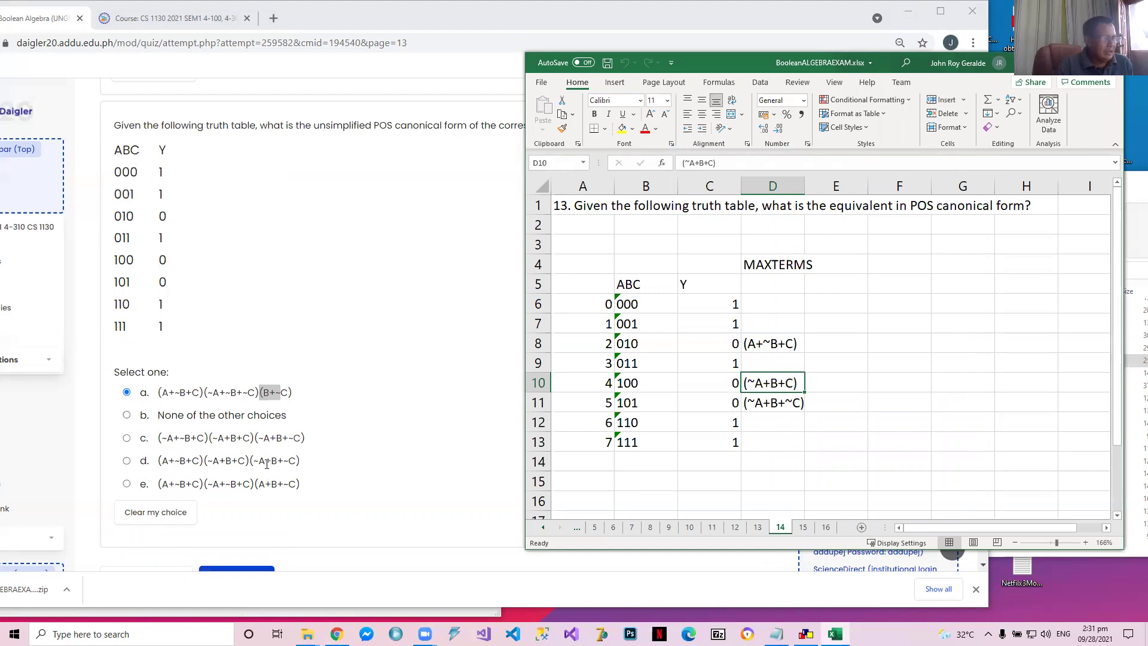
click(127, 460)
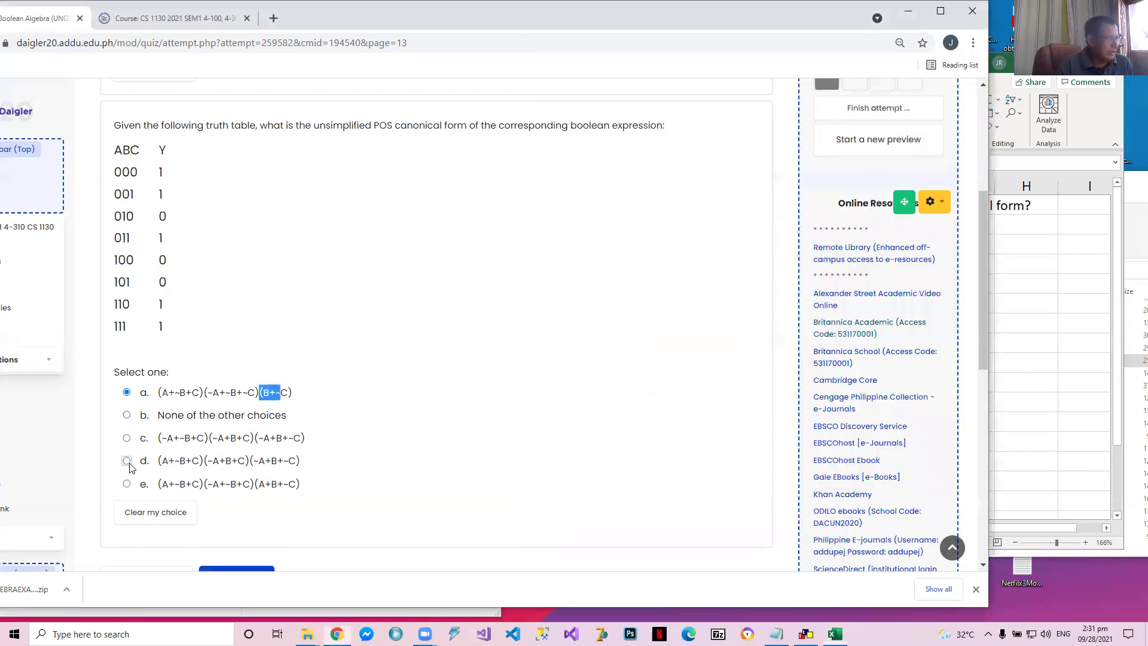
click(251, 570)
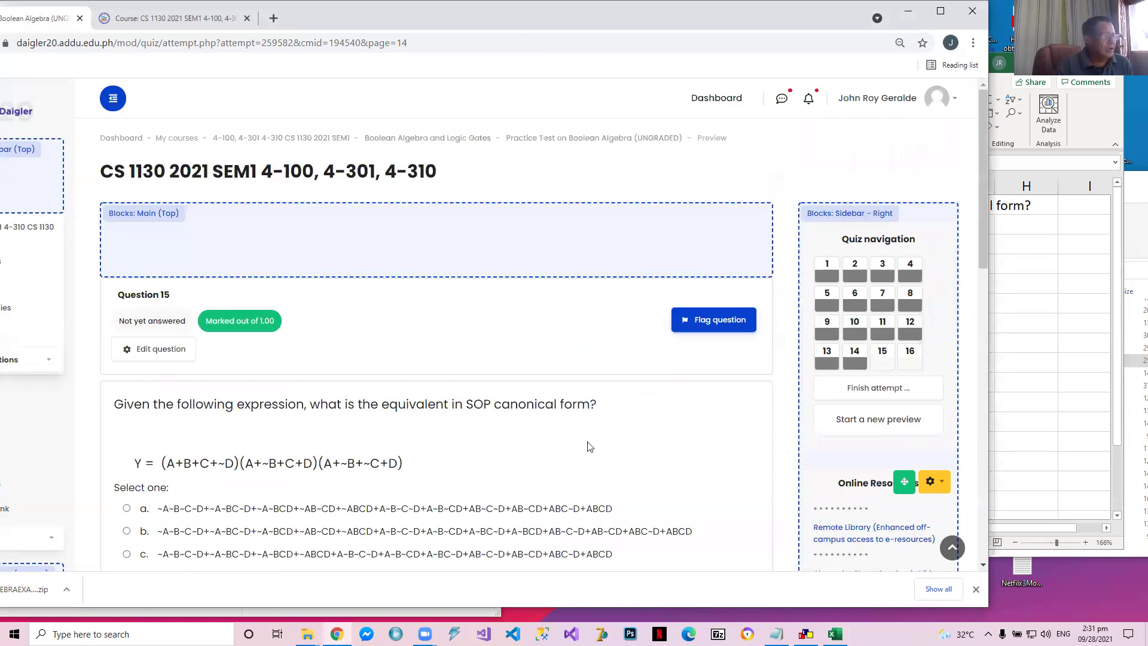
Switch to Excel and examine the ABCD truth table on sheet 15, checking the rows where Y is 0
key(alt+Tab)
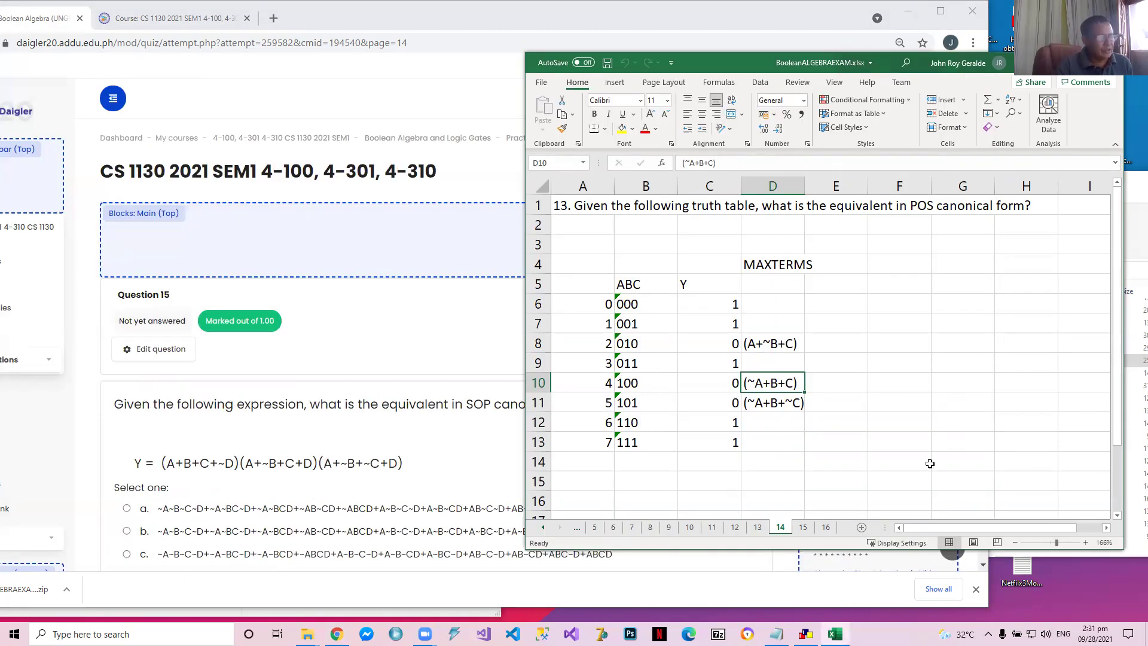
click(805, 529)
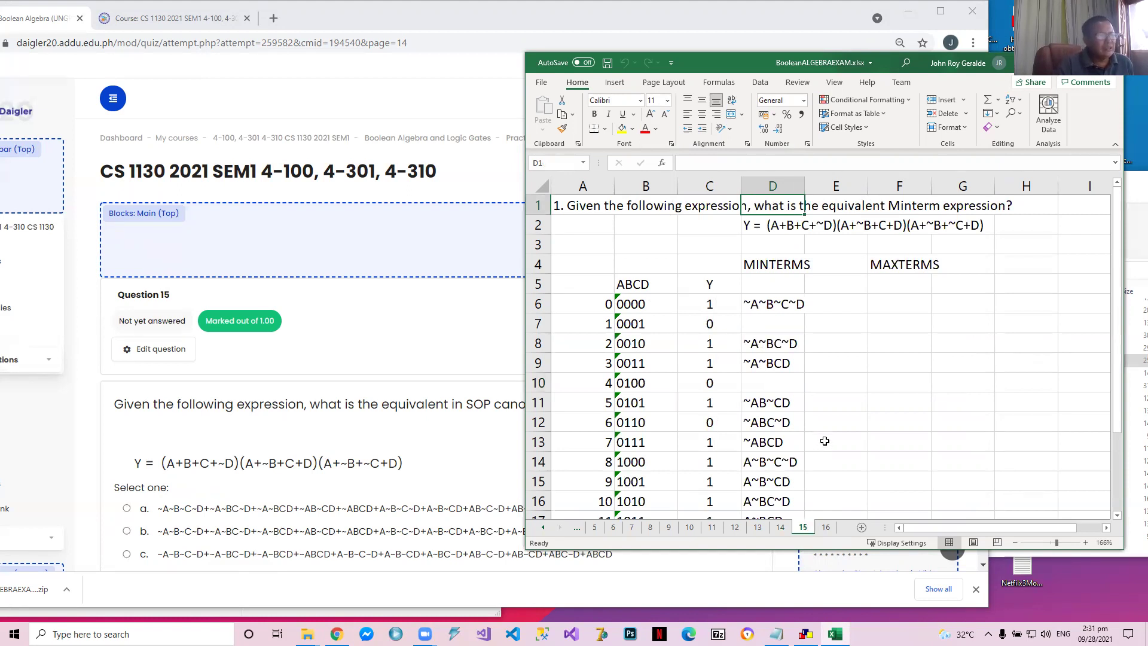
scroll(824, 441, down, 1)
scroll(825, 441, up, 1)
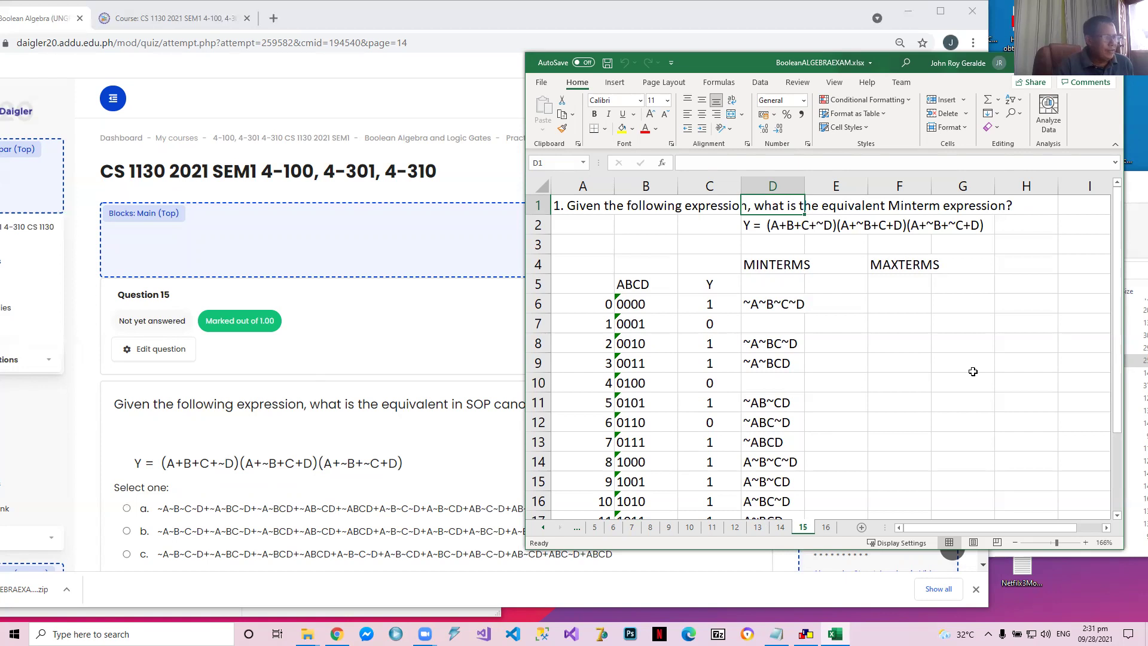
scroll(730, 262, down, 1)
click(730, 262)
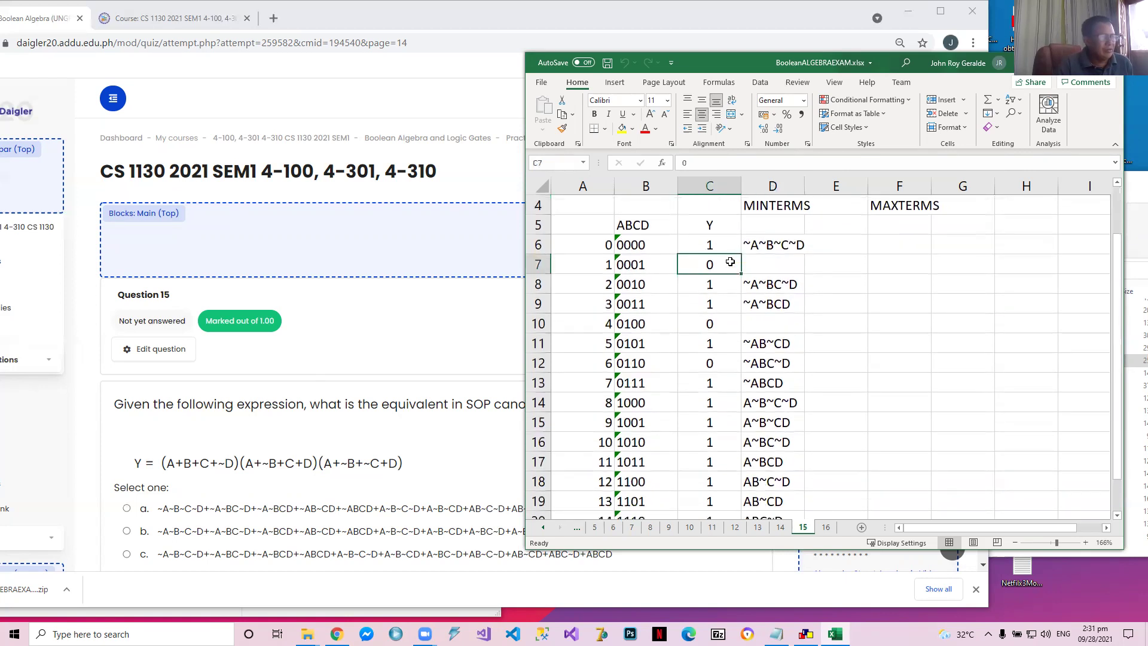
click(729, 331)
click(721, 377)
click(722, 361)
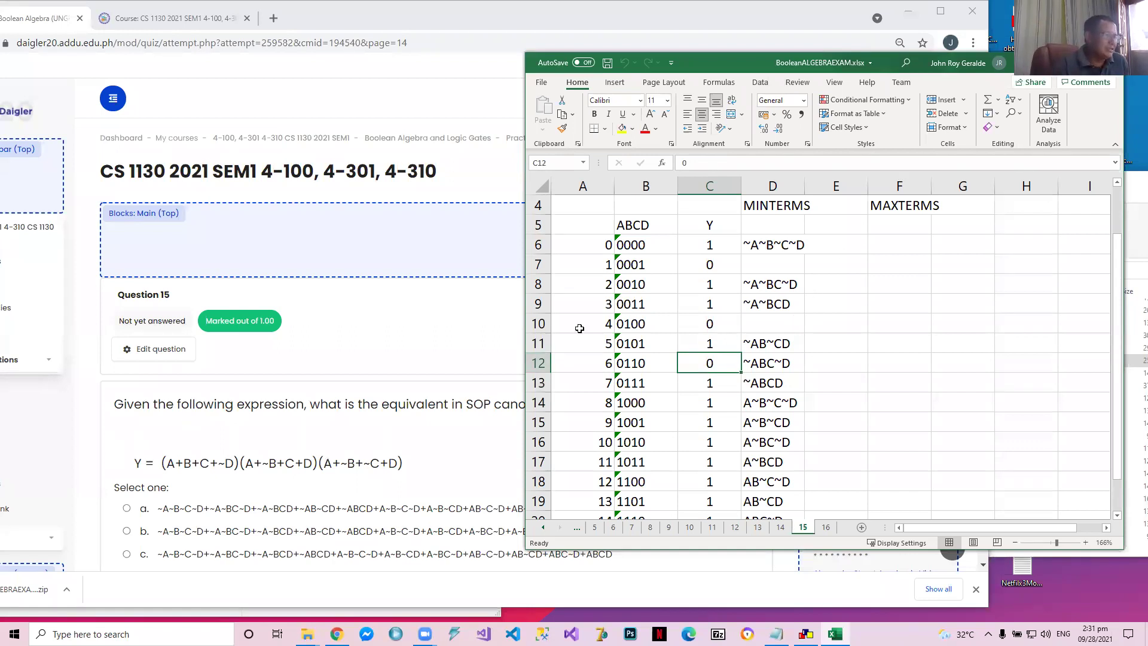
Open sheet 16 in Excel, then leave quiz question 15 unanswered and advance to question 16
scroll(270, 443, down, 2)
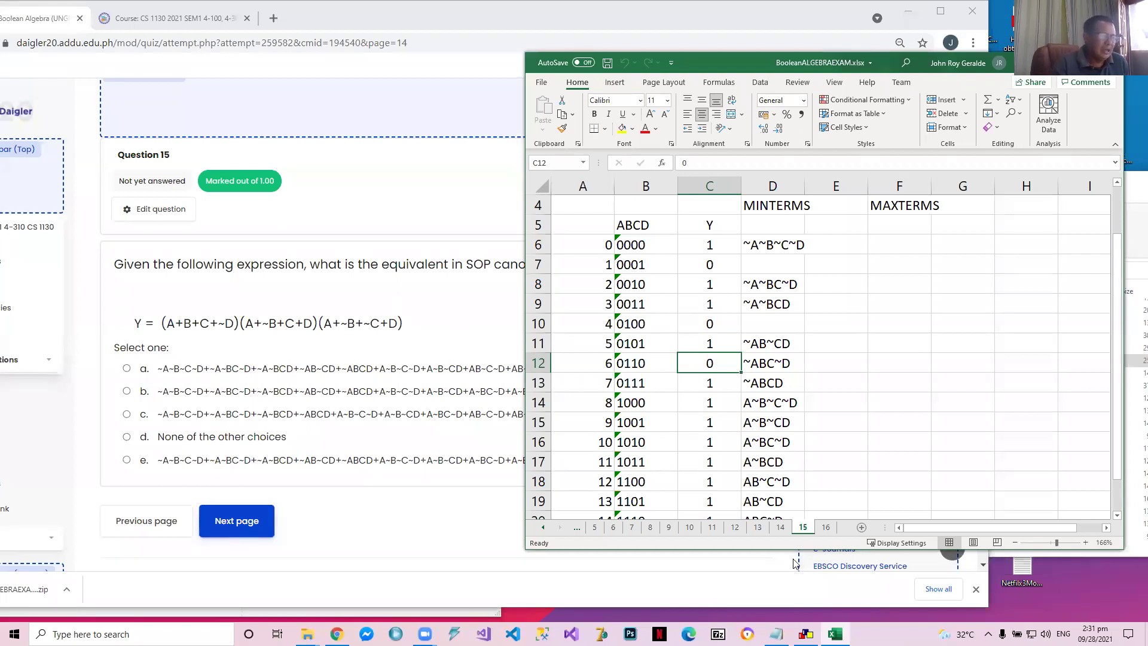
click(825, 527)
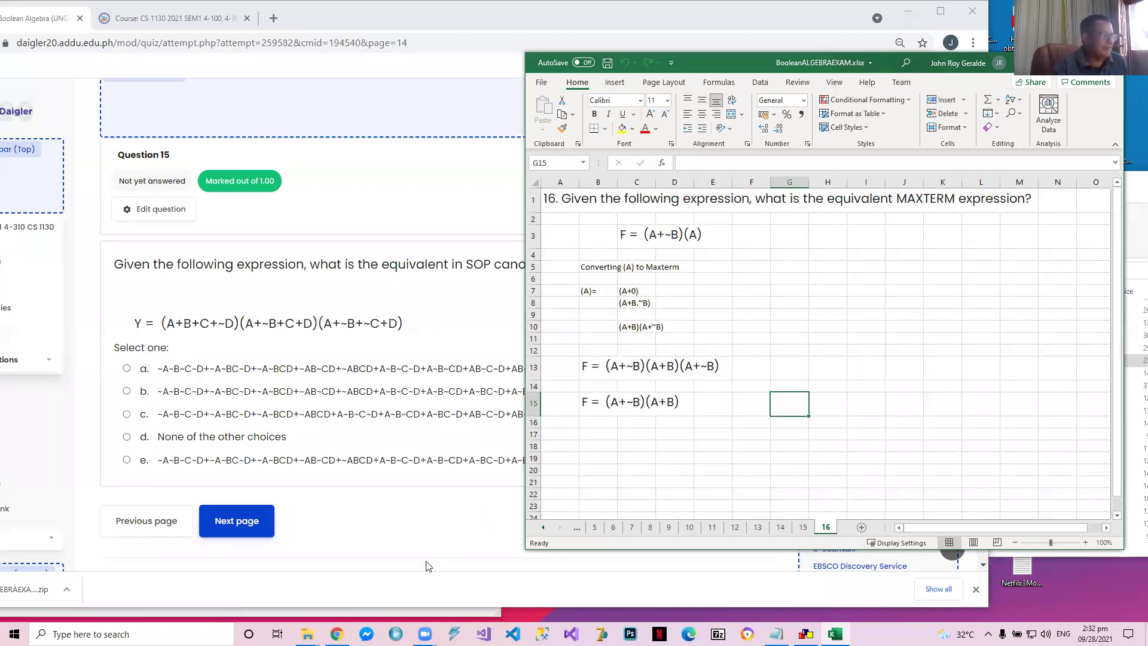
click(251, 528)
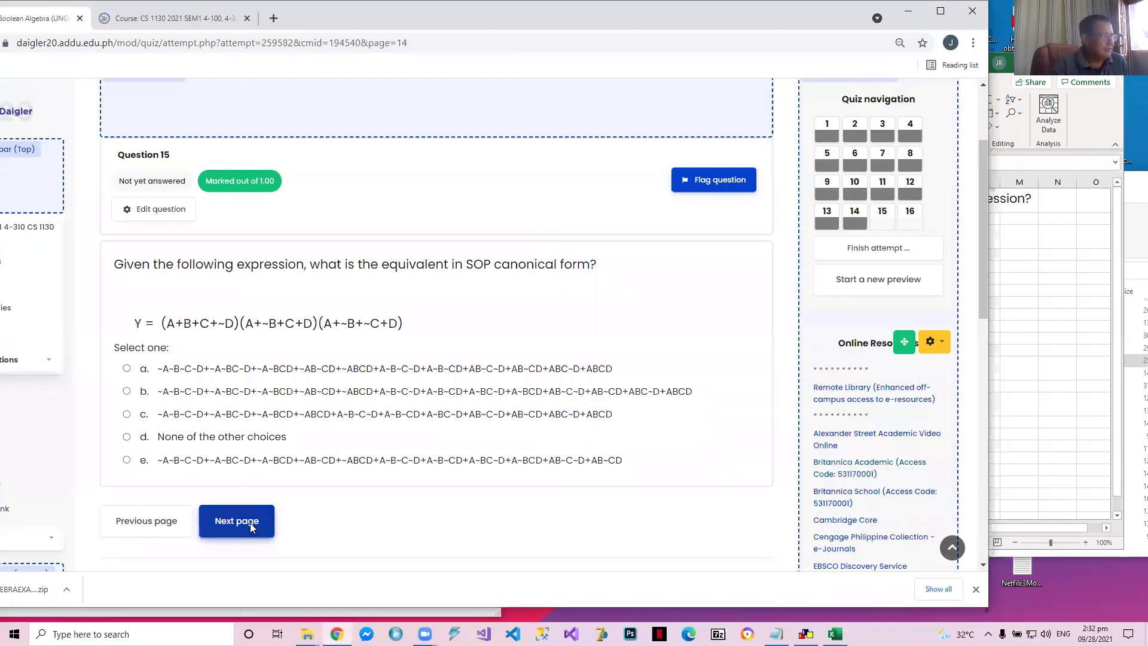
Switch to the Excel solution for question 16 and set the font size of the working in B5:D10 to 16
scroll(293, 491, down, 3)
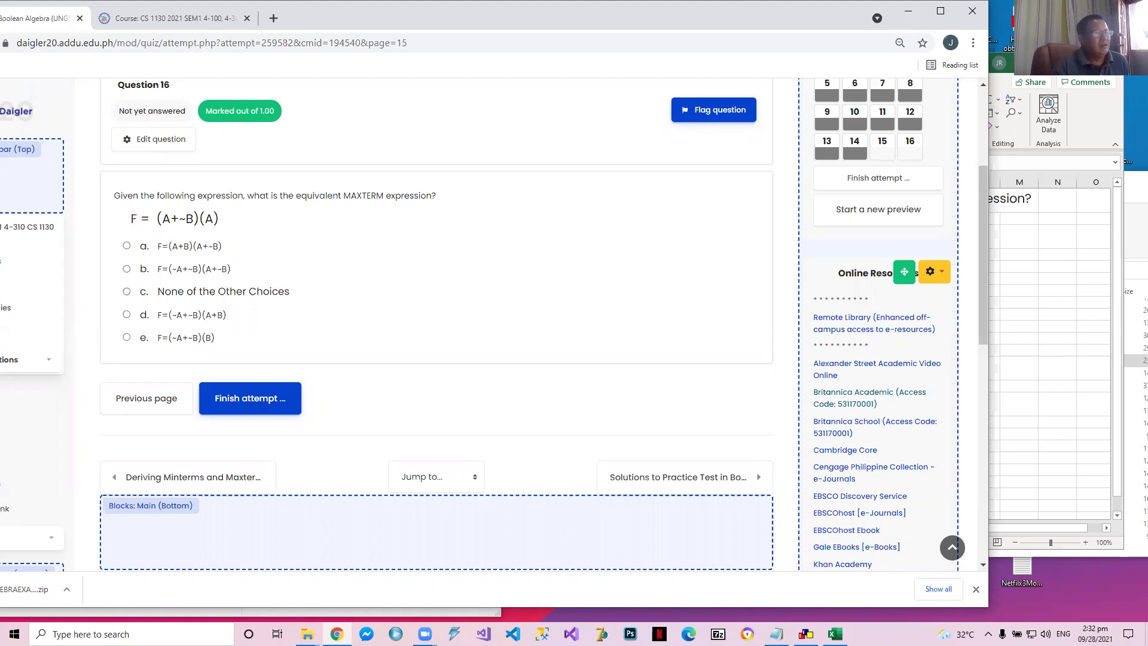
click(1000, 223)
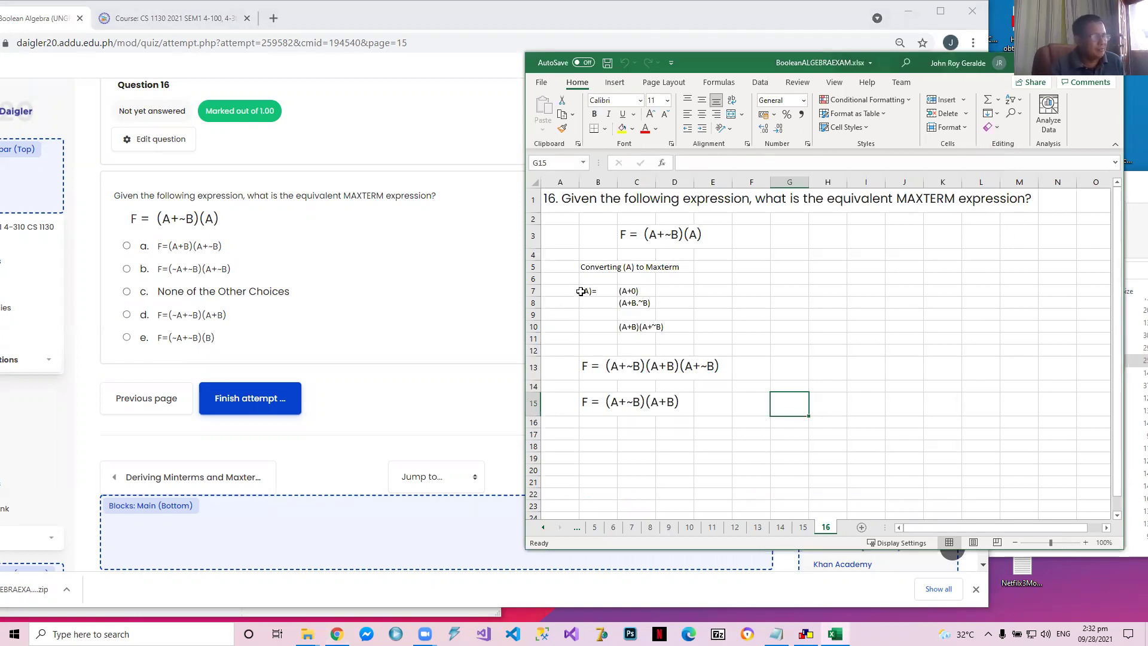
click(587, 269)
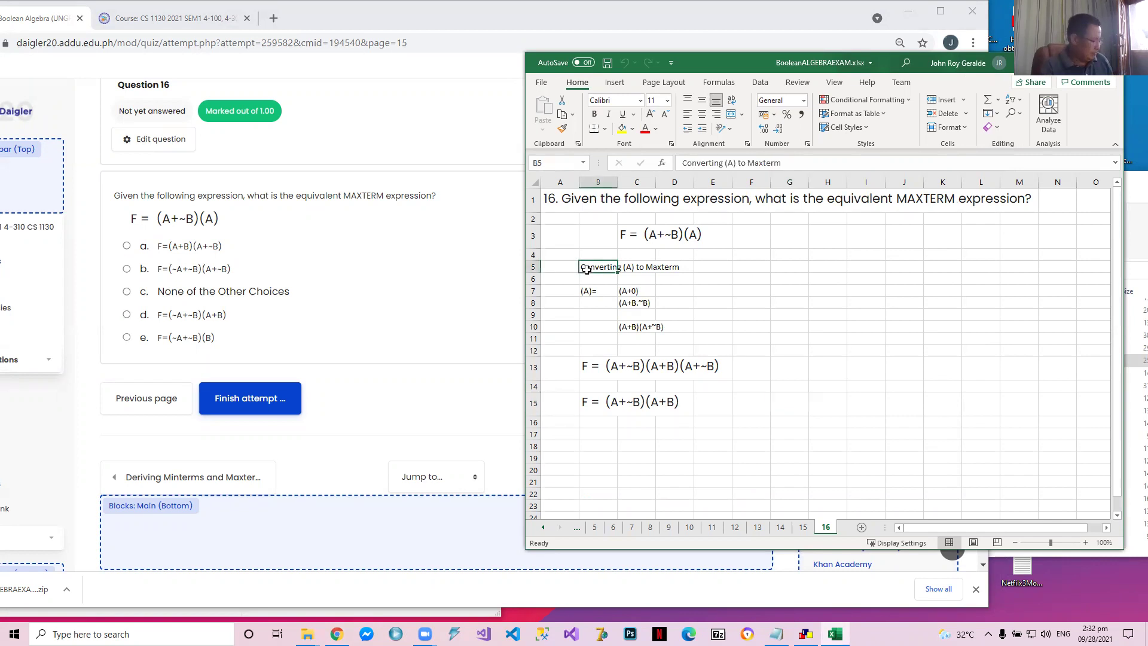
key(shift+Down)
key(shift+Down)
key(shift+Down)
key(shift+Down)
key(shift+Down)
key(shift+Right)
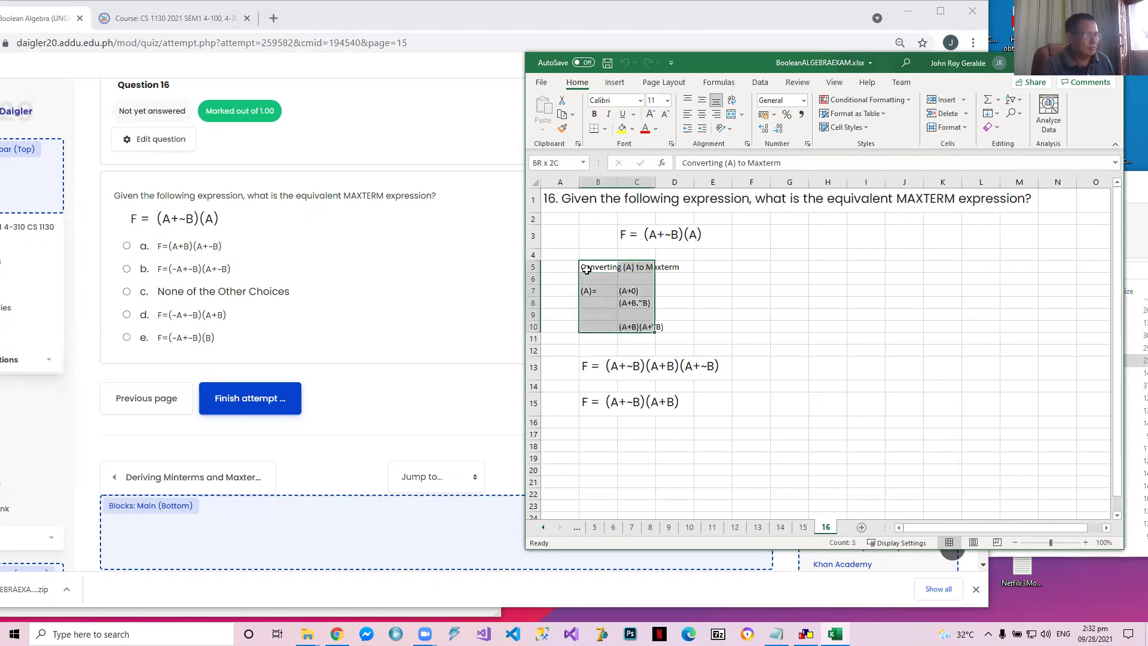
key(shift+Right)
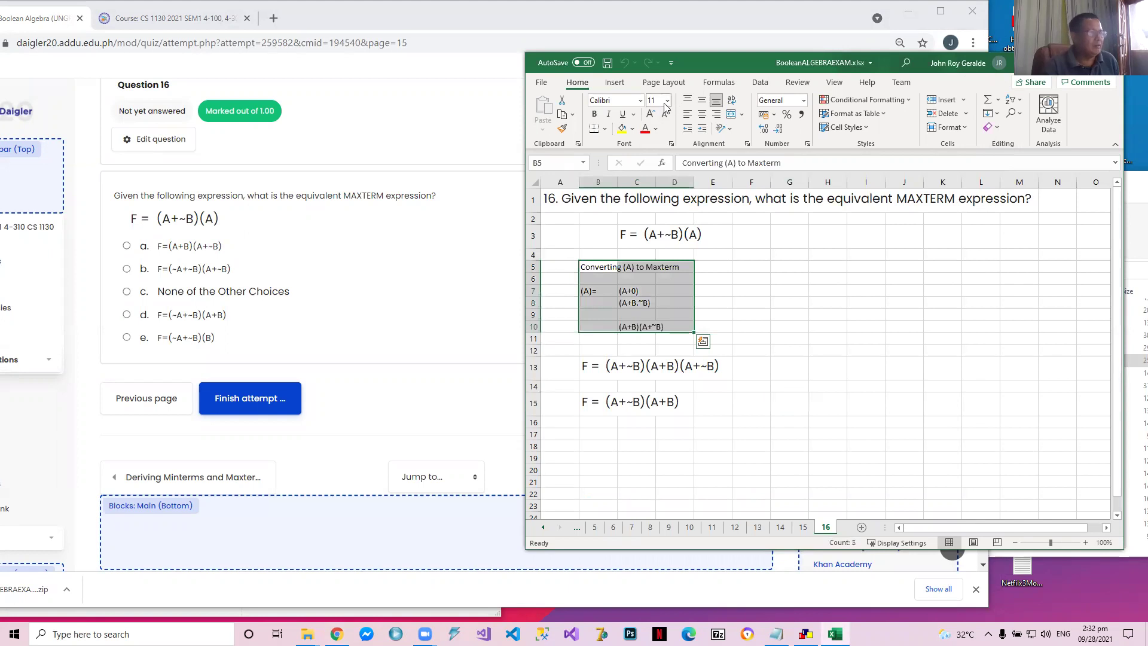
click(667, 101)
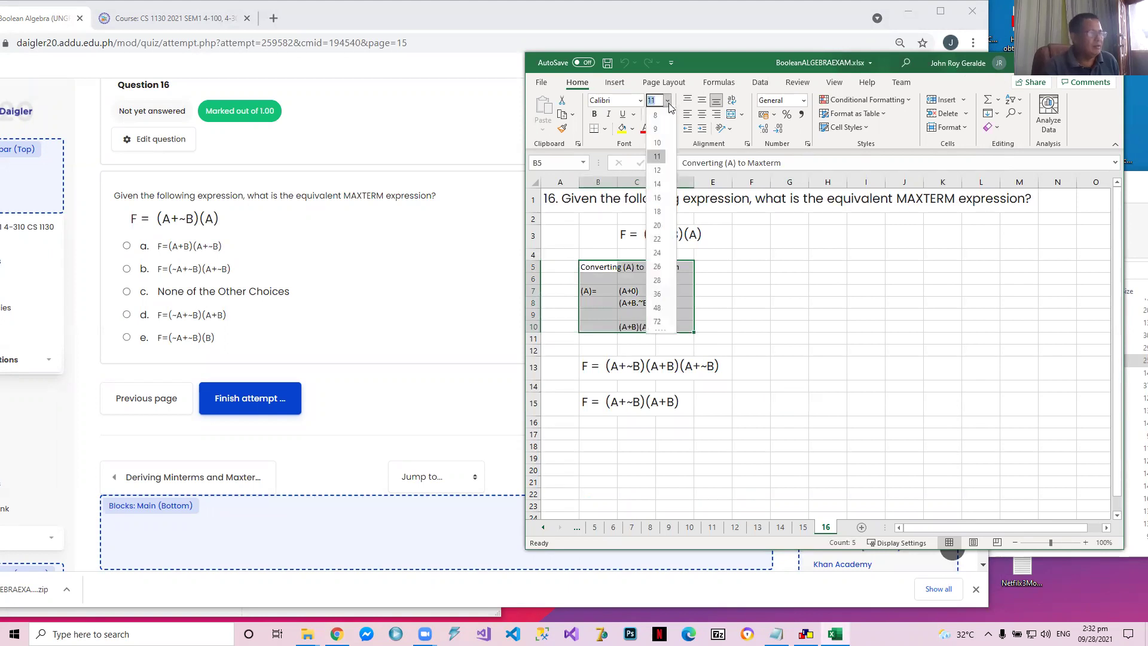
click(658, 197)
click(769, 289)
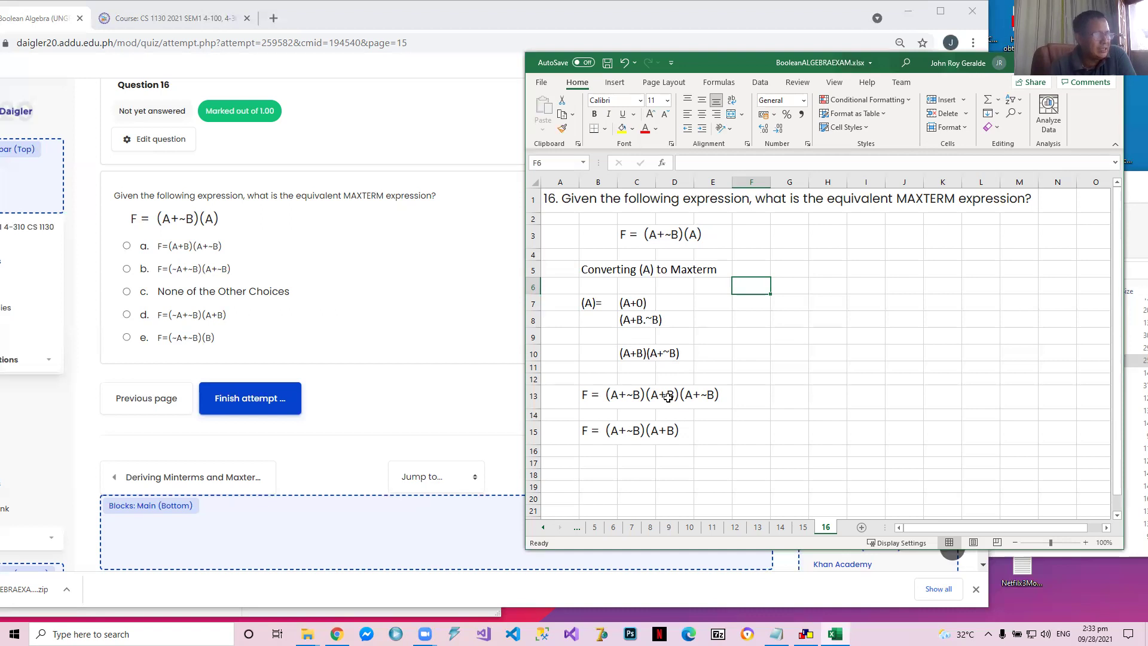
Check the row 13 expression, return to the browser quiz, answer question 16 with option d, F=(~A+~B)(A+B), and proceed to the attempt summary
click(709, 397)
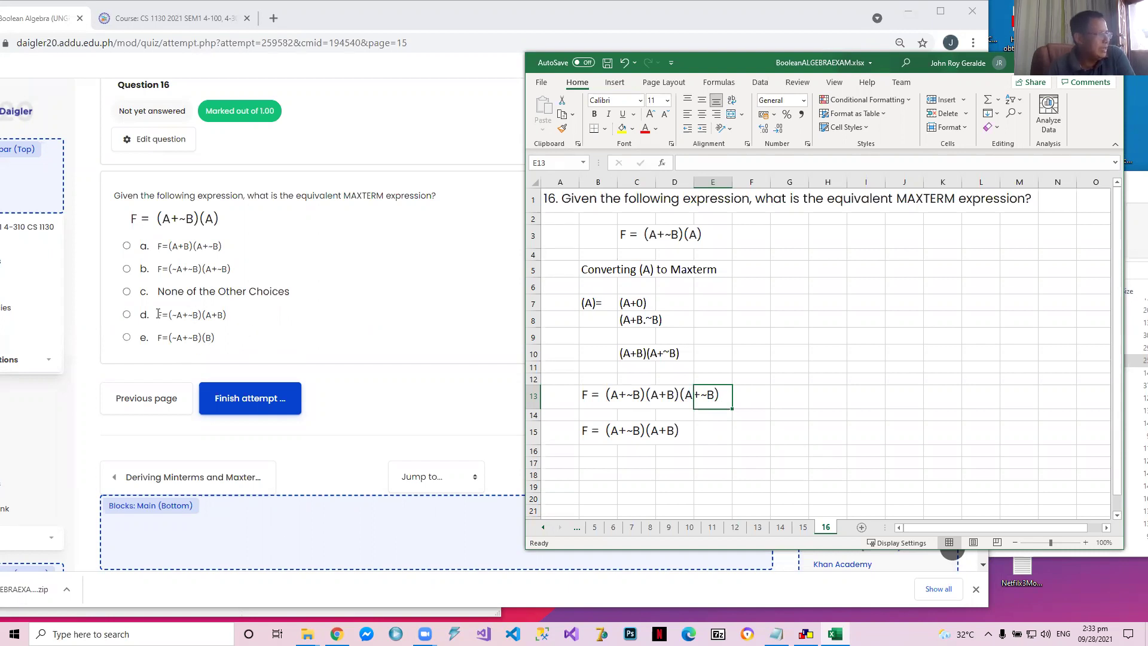
click(127, 318)
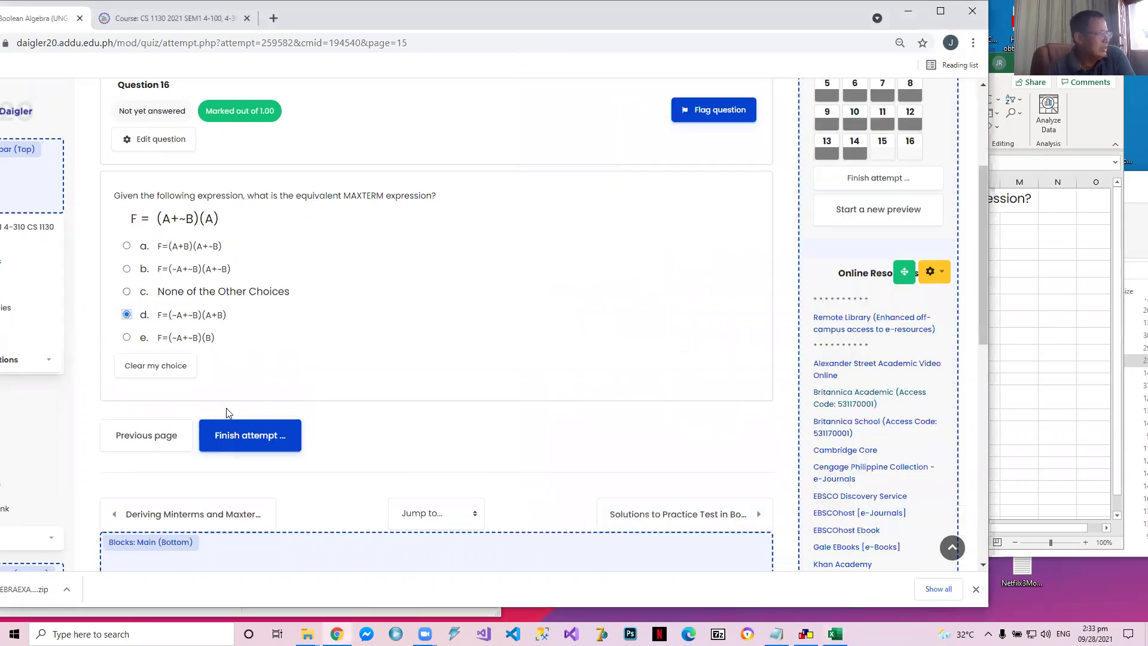
click(230, 429)
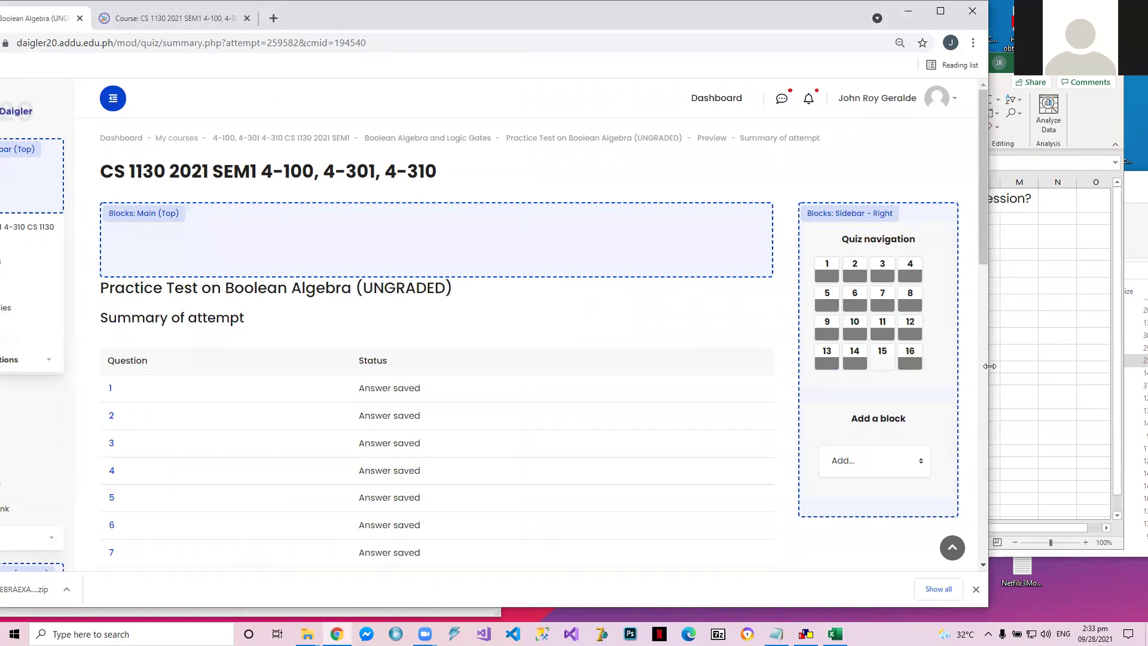
Switch back to Excel and add parentheses around the B.~B term in cell C8 so it reads (A+(B.~B))
click(1058, 345)
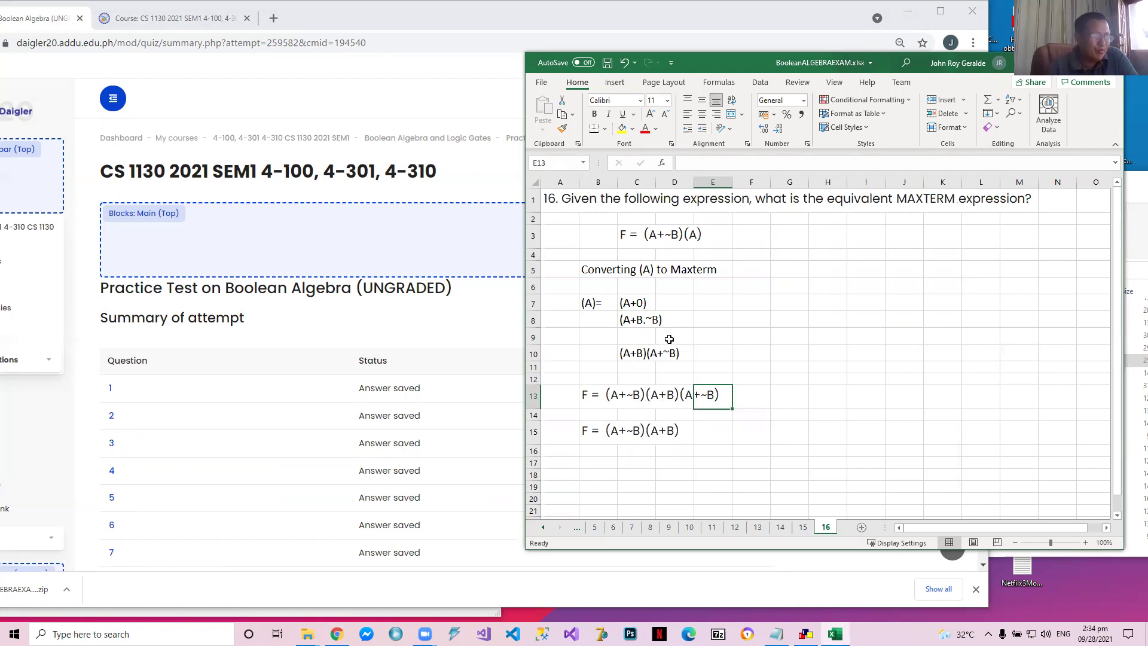
click(1058, 542)
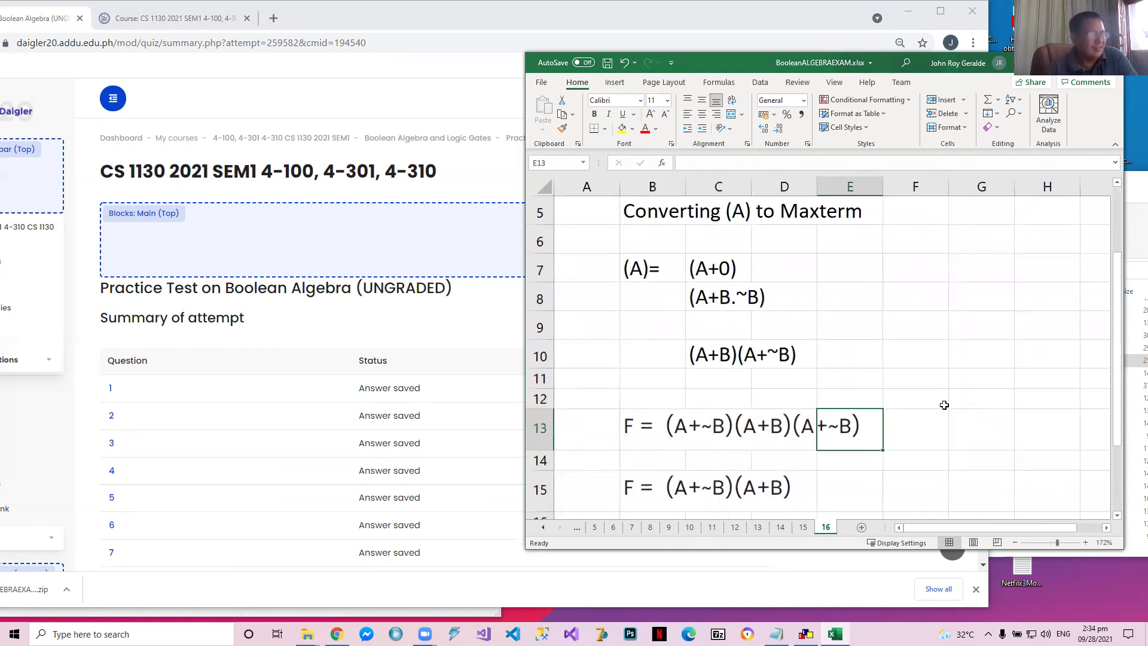
click(725, 294)
key(F2)
key(BackSpace)
key(BackSpace)
key(BackSpace)
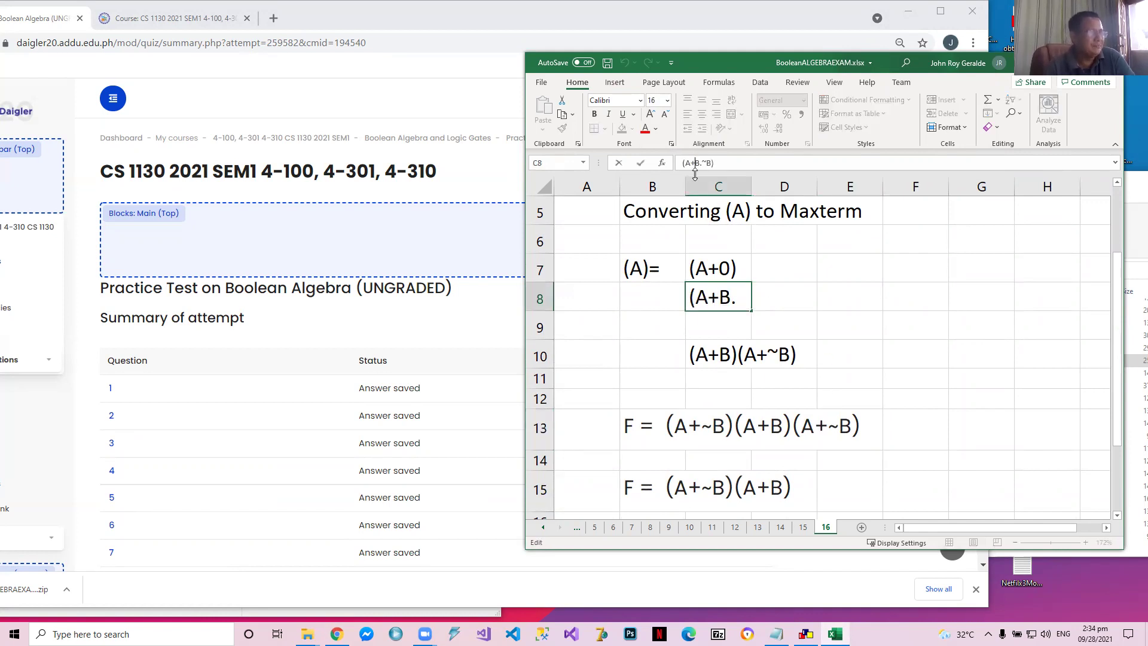
text(()
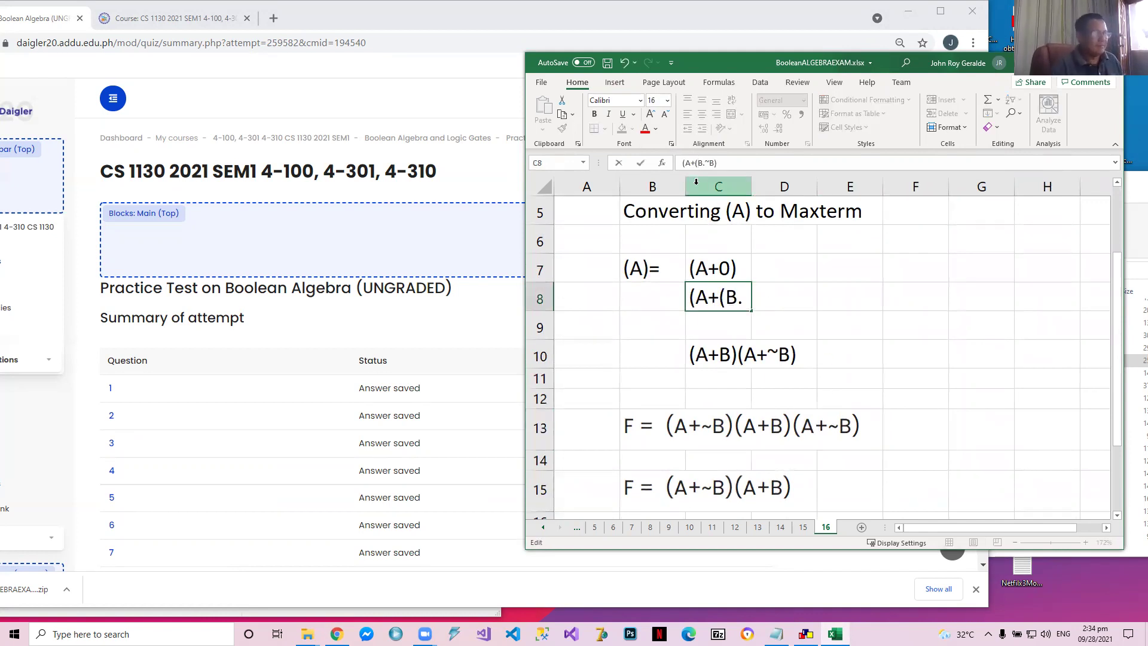
key(Right)
key(Right)
key(Right)
text())
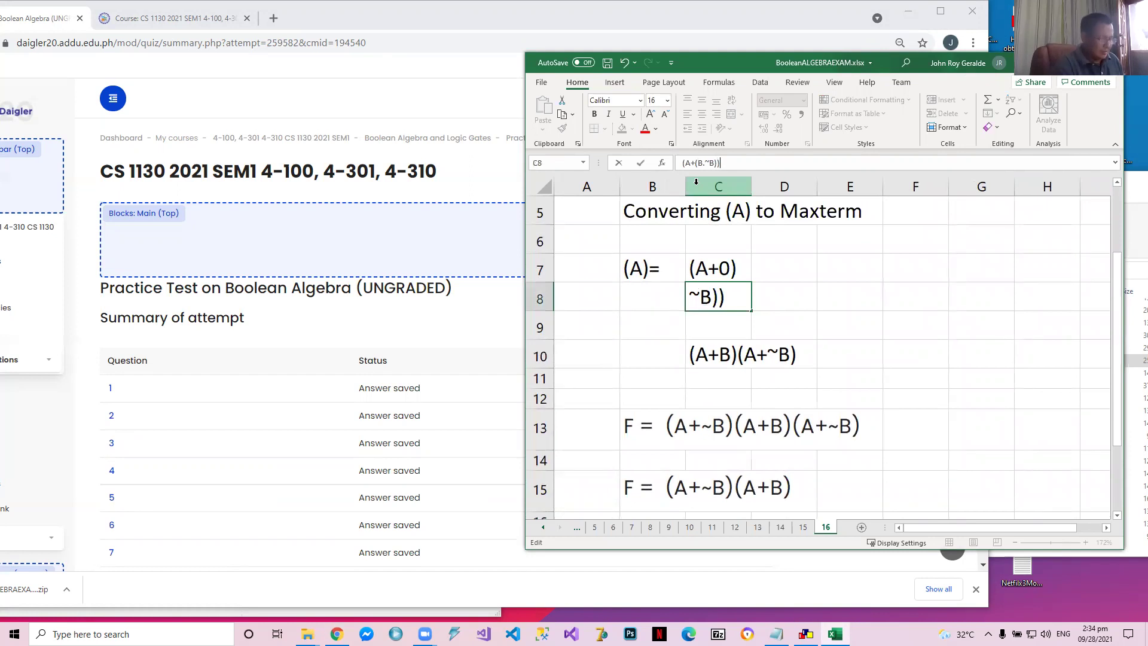
key(Return)
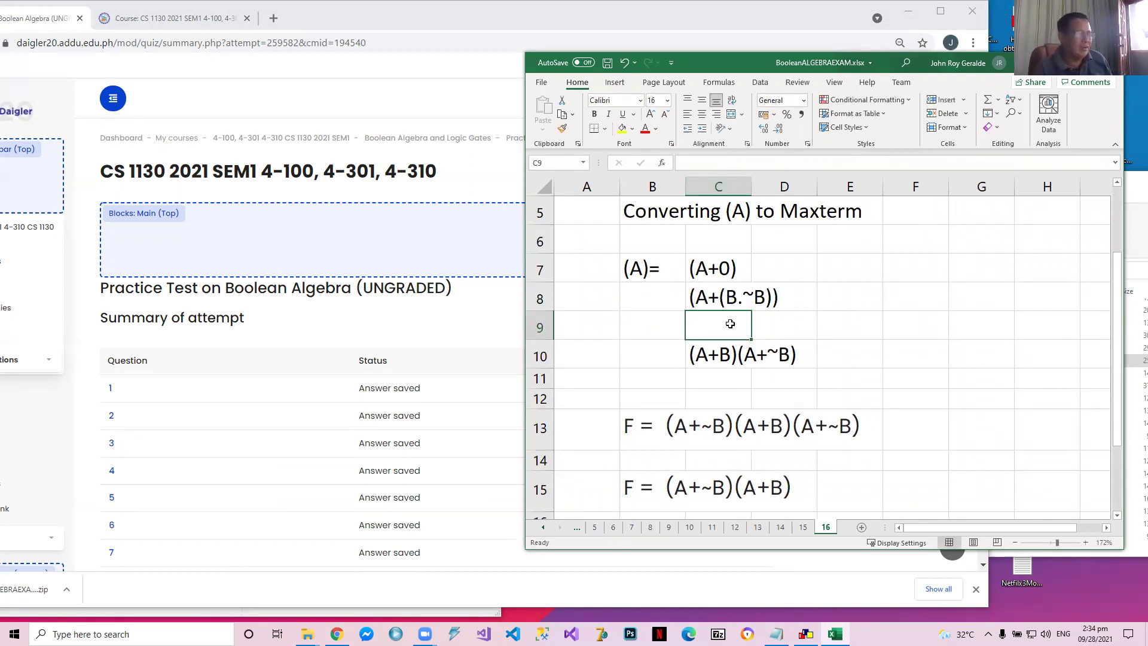